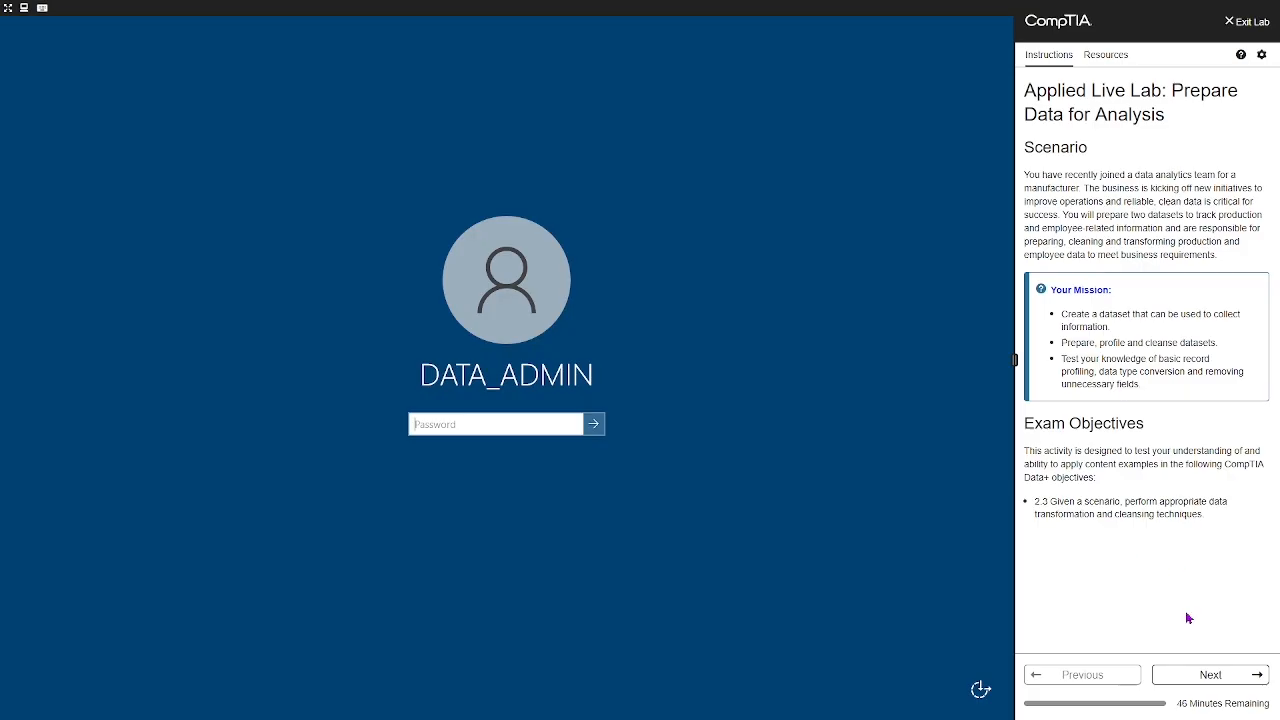
# - Open the lab's Acquire the Data page with its login instructions and sign in to the server with the account password
pyautogui.click(1236, 684)
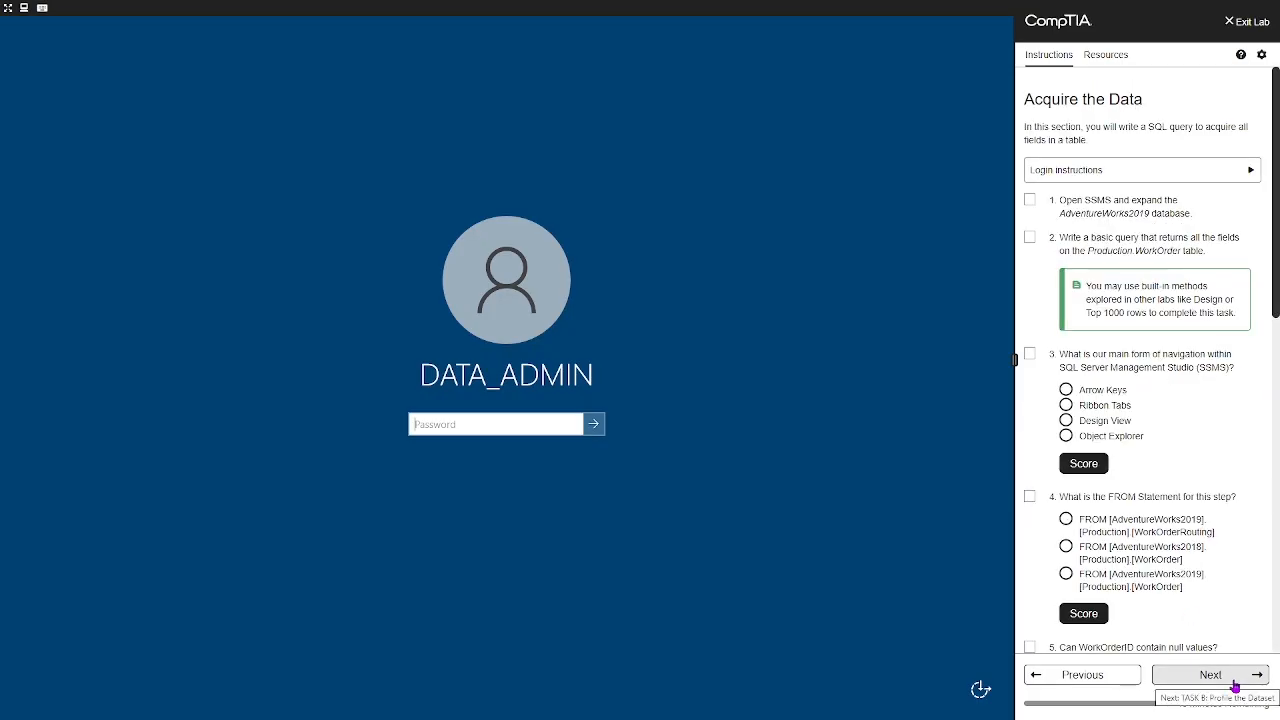
pyautogui.click(1163, 176)
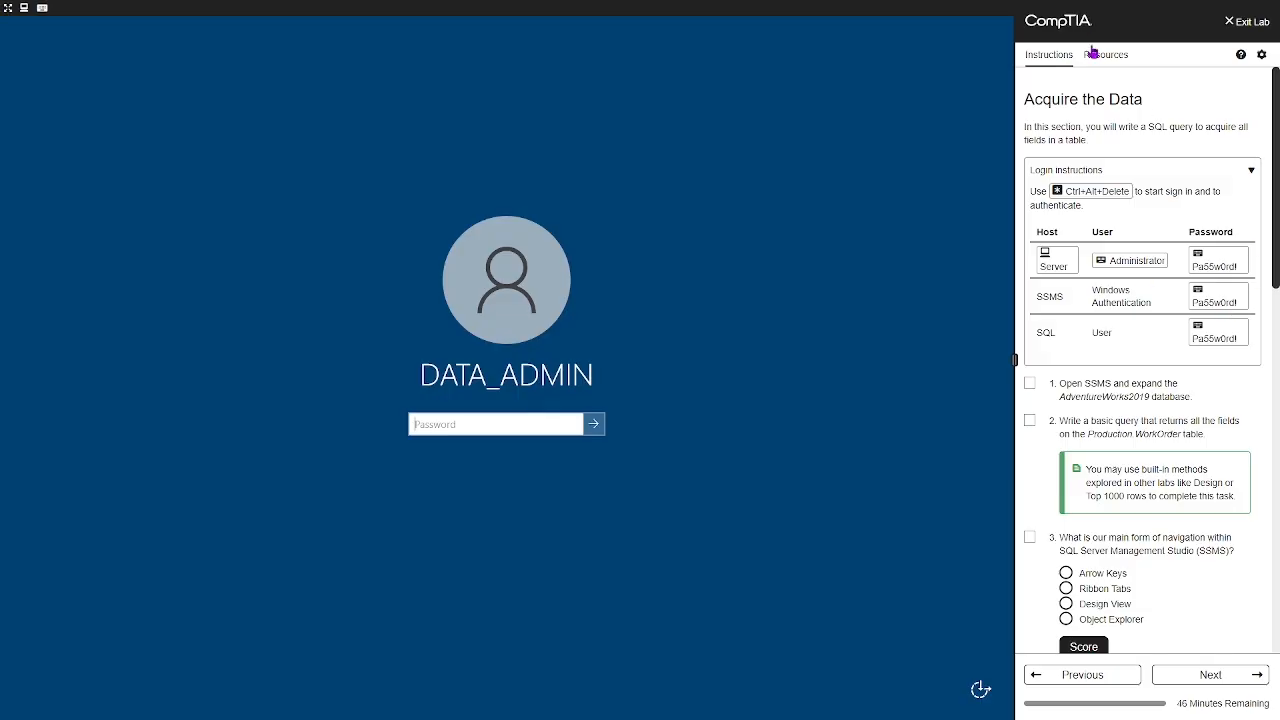
pyautogui.click(1120, 60)
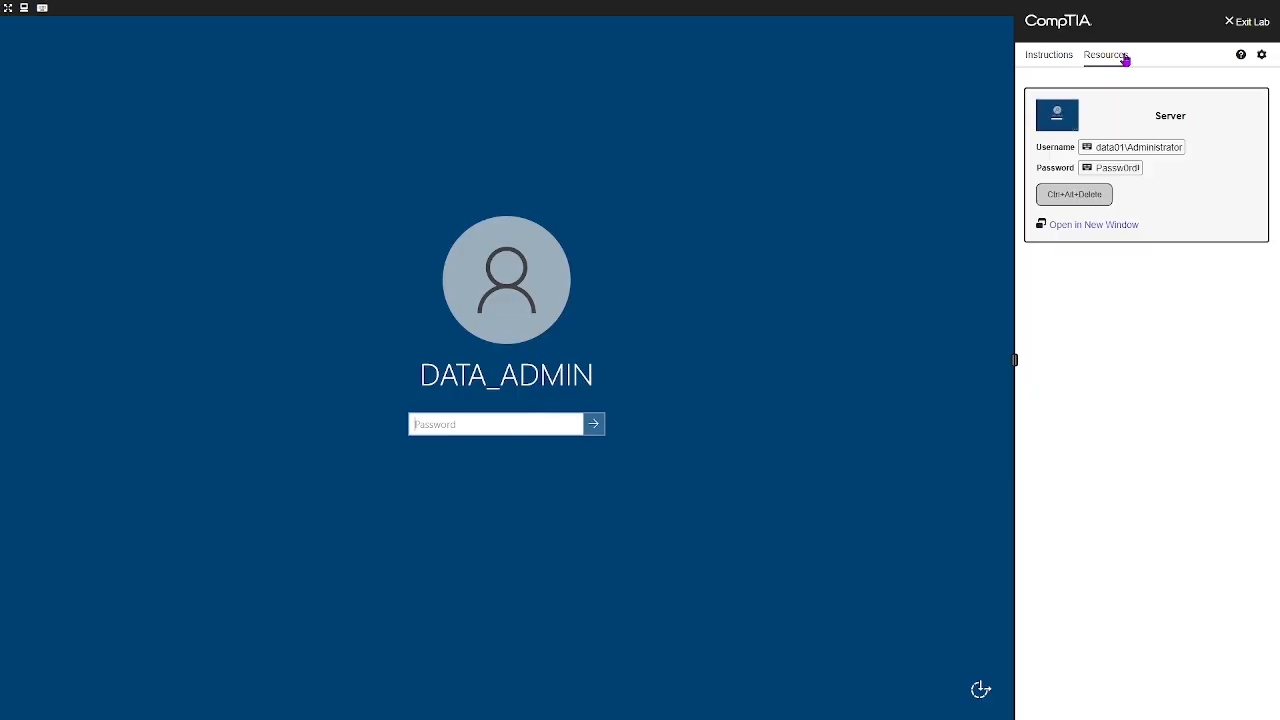
pyautogui.click(1118, 172)
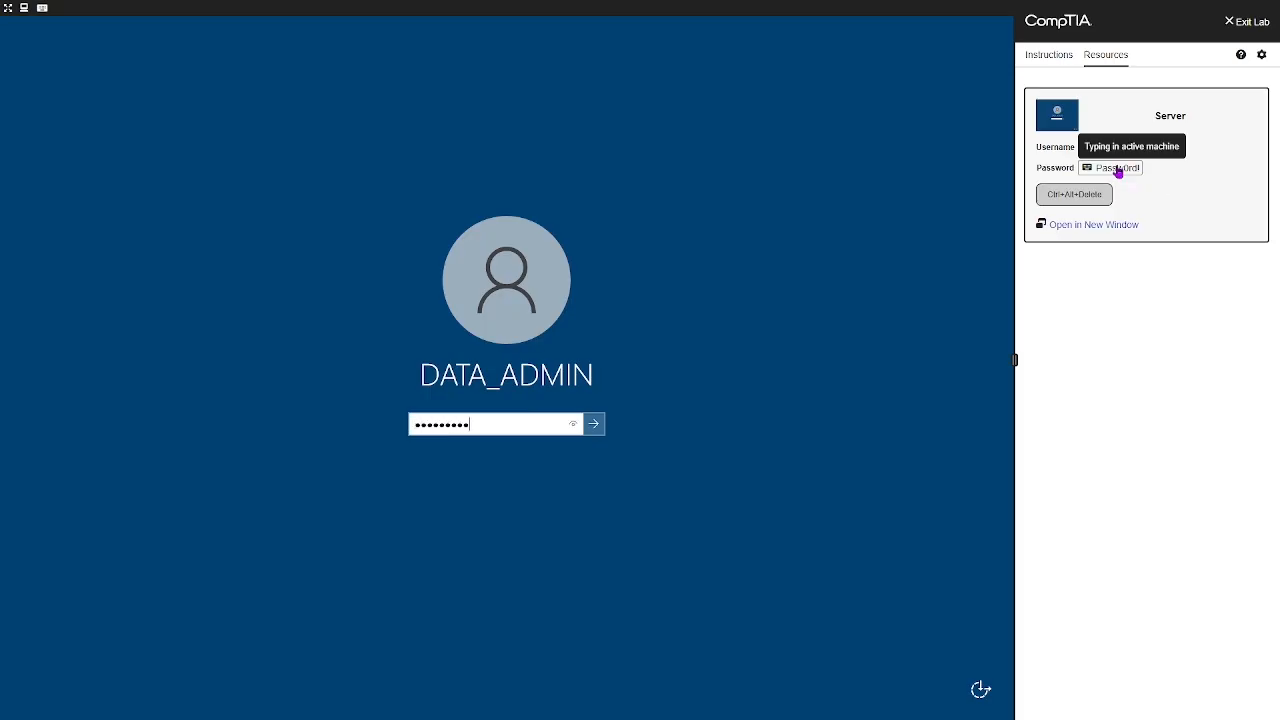
pyautogui.click(595, 431)
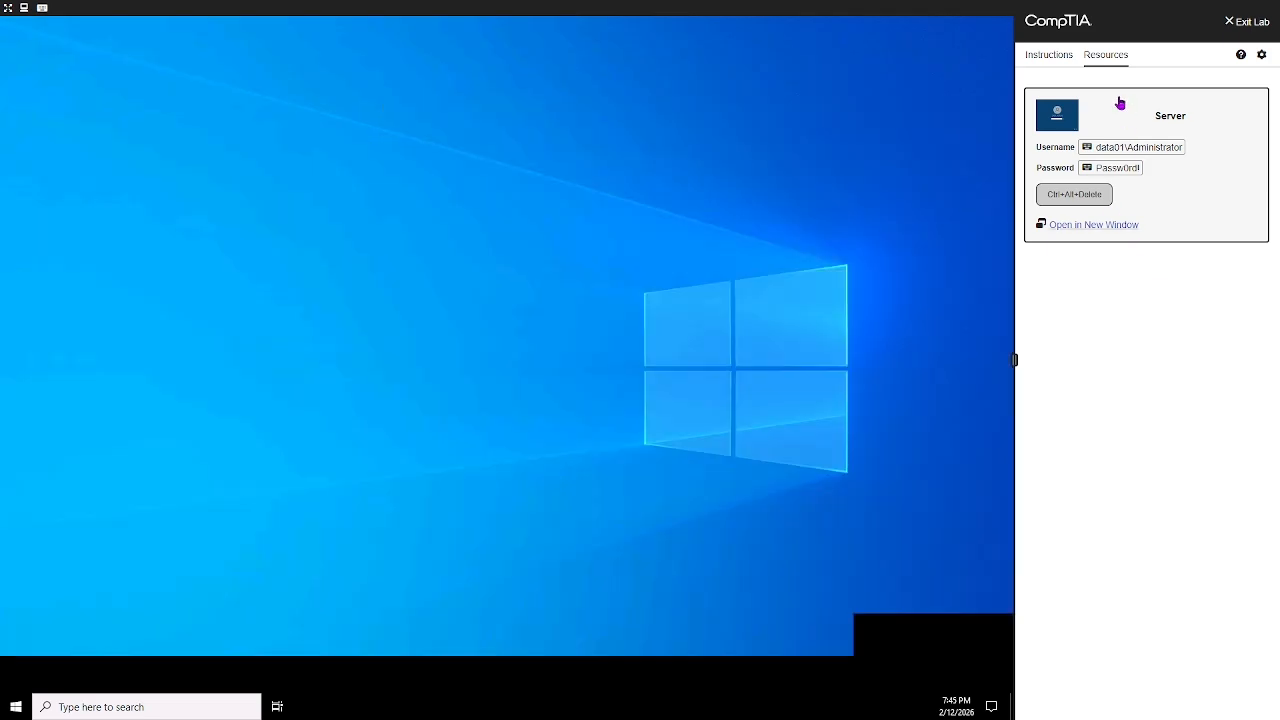
# - Return to the lab instructions, connect SQL Server Management Studio to DATA01\SQLEXPRESS with Windows Authentication, and check off task 1
pyautogui.click(1049, 56)
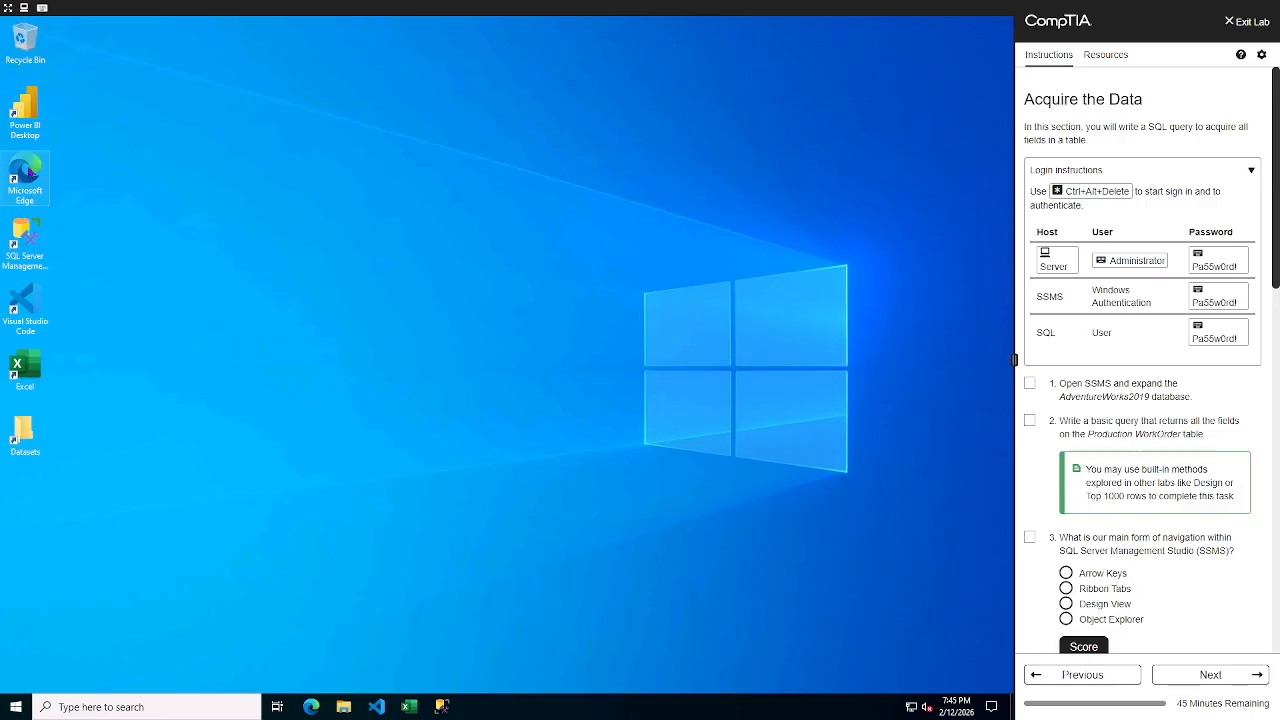
pyautogui.click(27, 238)
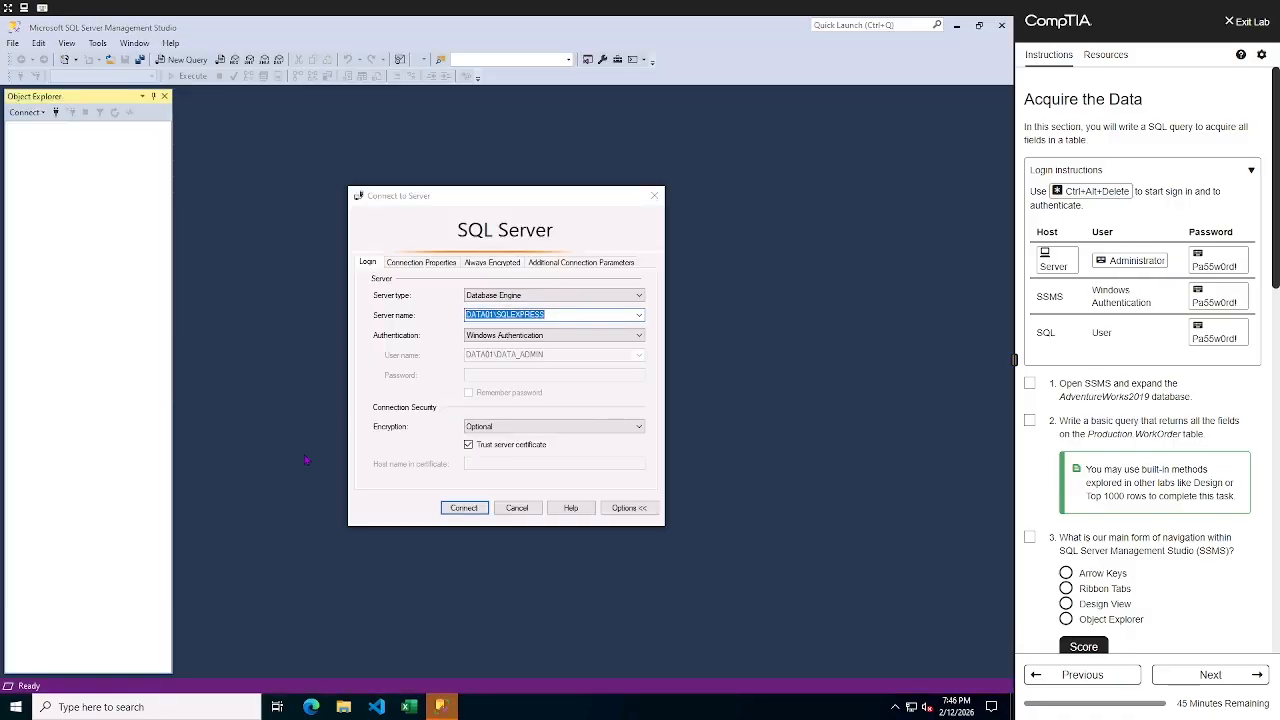
pyautogui.click(470, 509)
pyautogui.click(1030, 386)
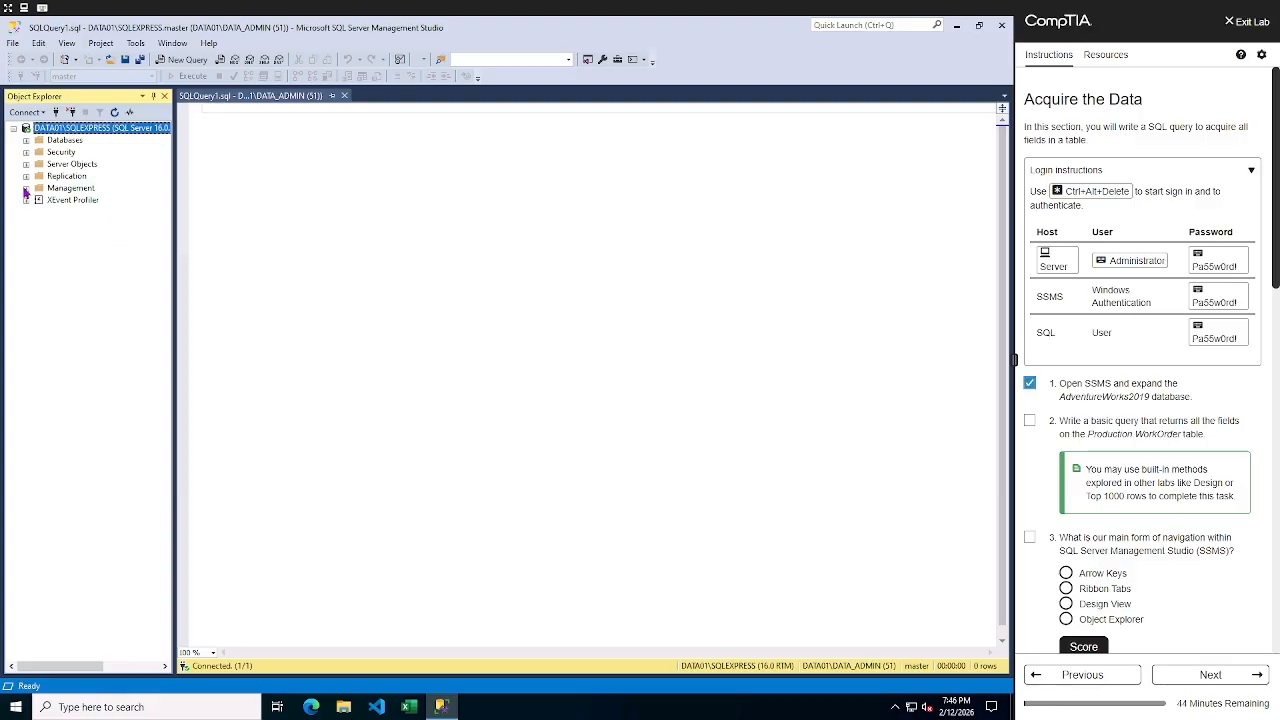
# - Expand the AdventureWorks2019 database's tables in Object Explorer and widen the pane to show the full table names
pyautogui.click(26, 142)
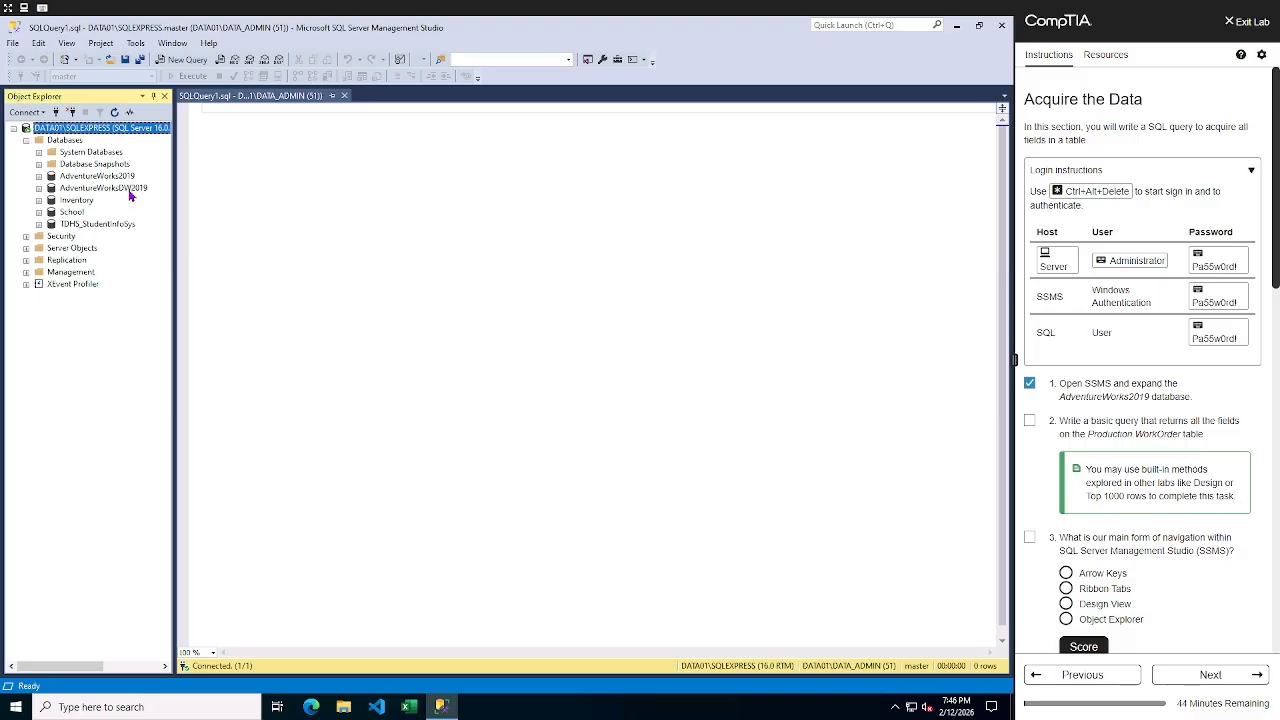
pyautogui.click(39, 176)
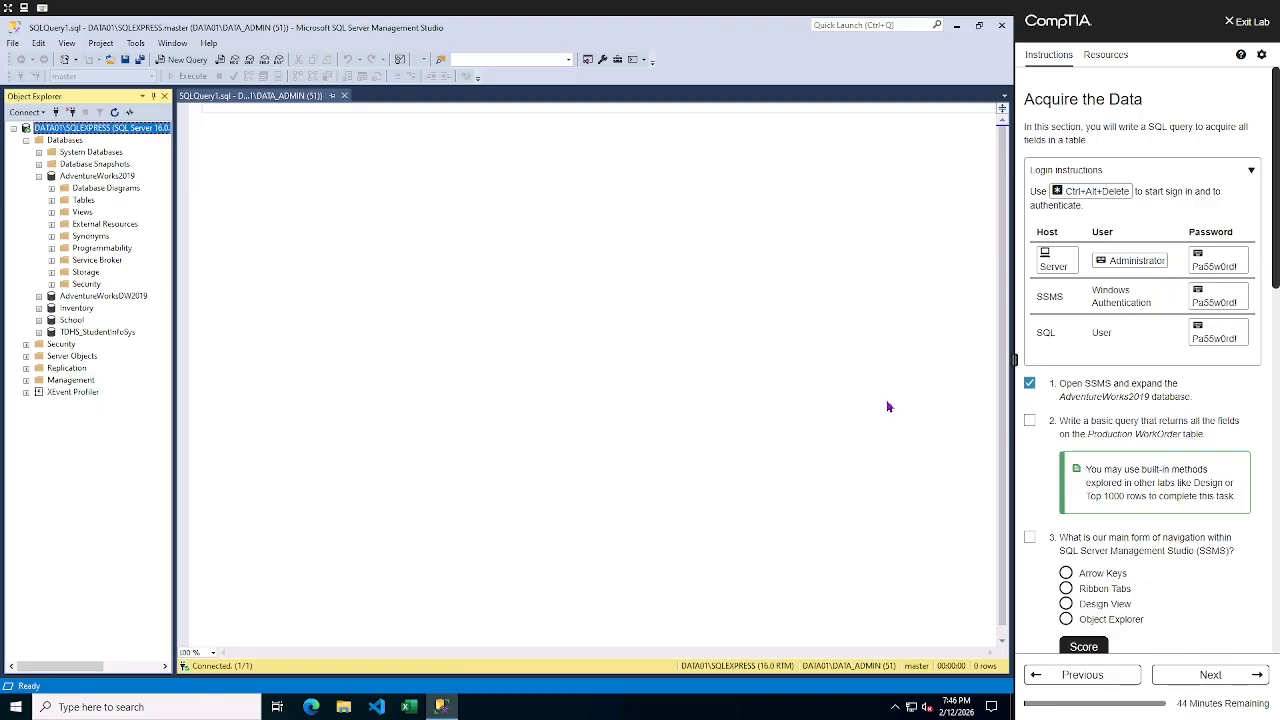
pyautogui.click(52, 200)
pyautogui.scroll(-3, 105, 345)
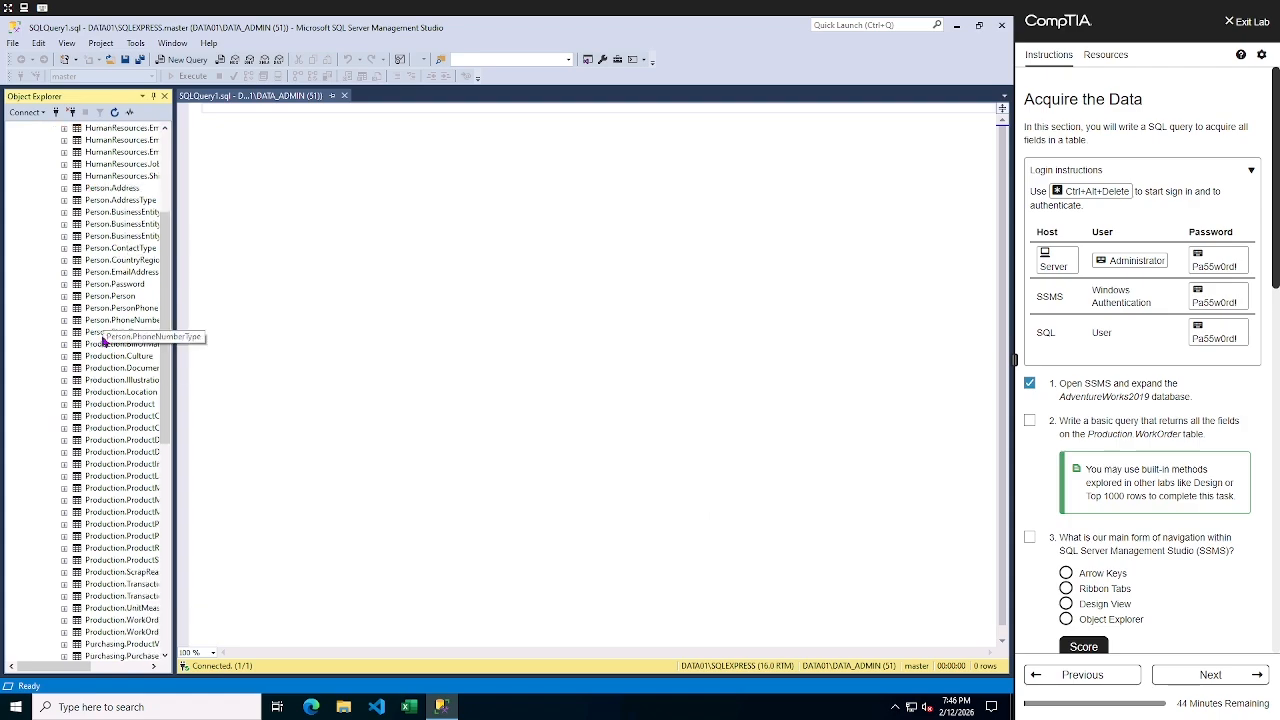
pyautogui.scroll(-3, 118, 563)
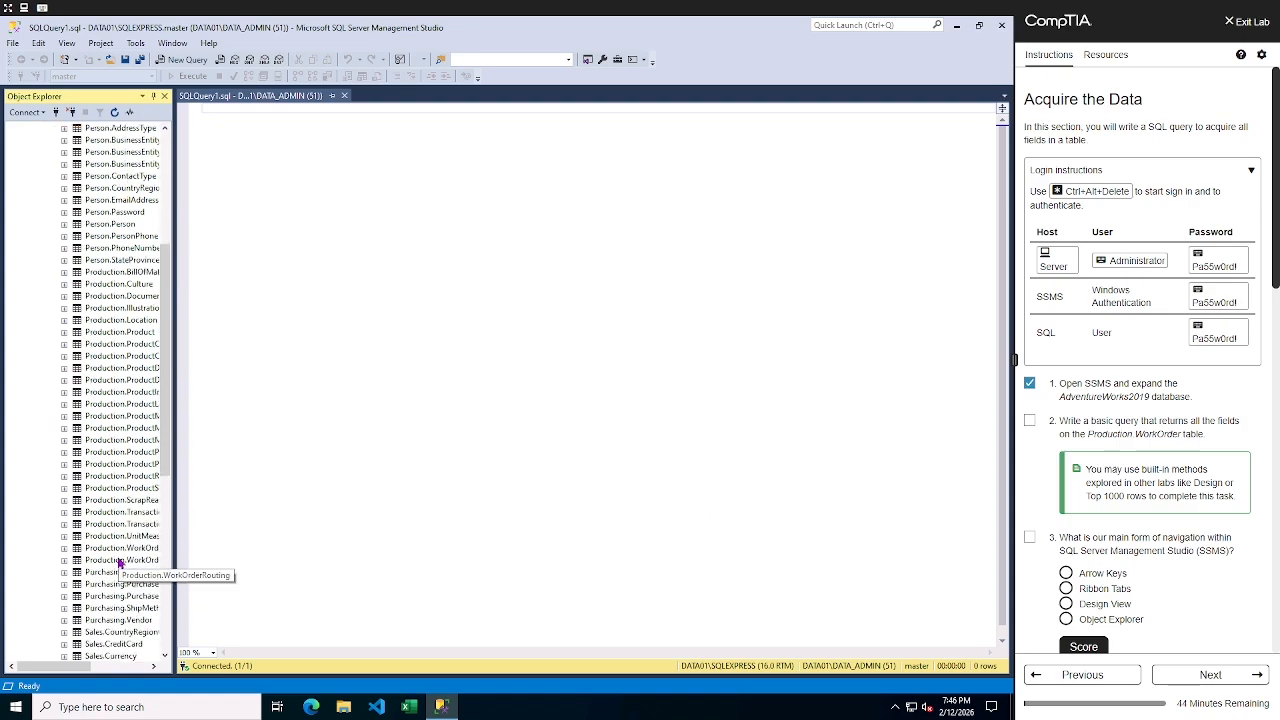
pyautogui.click(120, 499)
pyautogui.moveTo(174, 512); pyautogui.dragTo(250, 515)
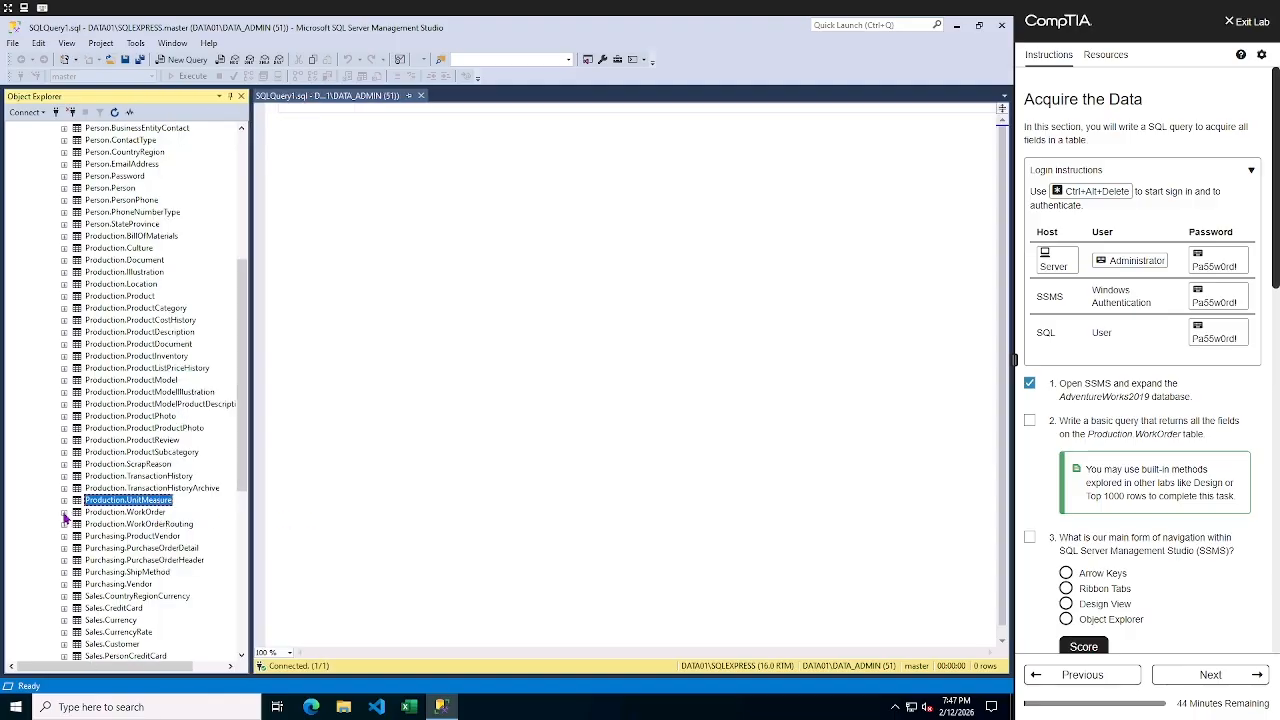
# - Query the top 1000 rows of the Production.WorkOrder table and check off task 2
pyautogui.click(93, 513)
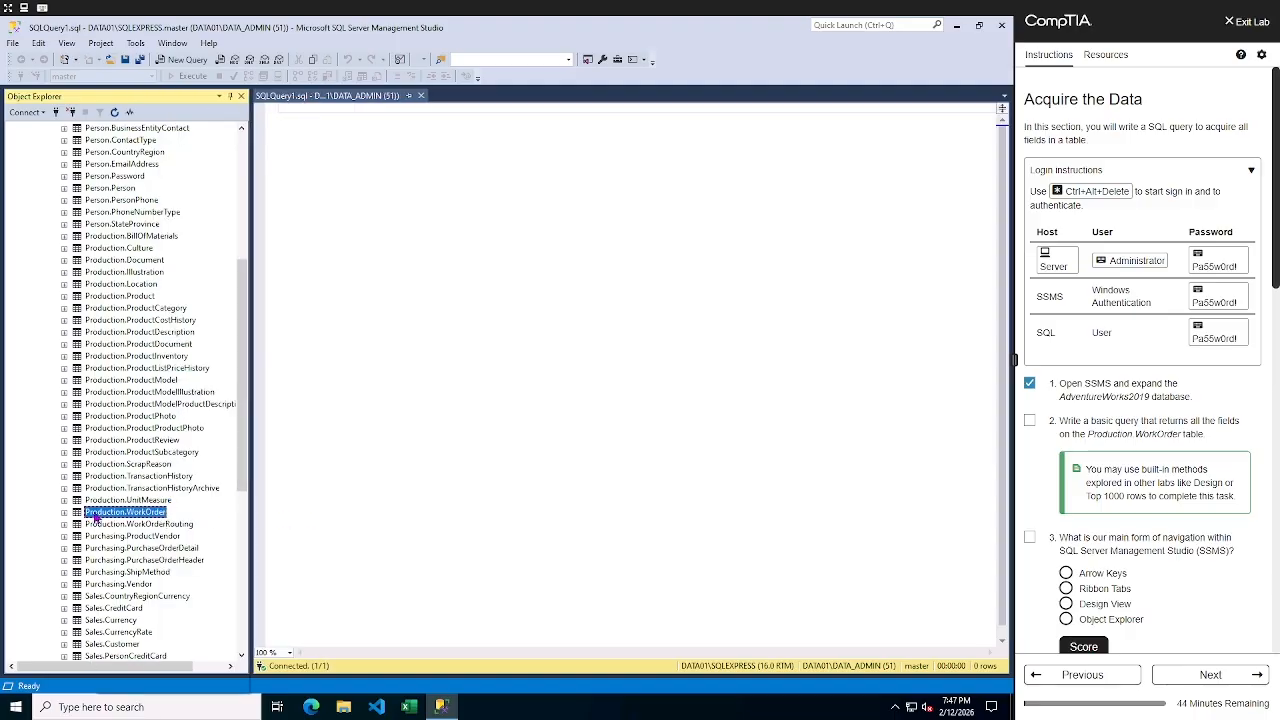
pyautogui.rightClick(94, 515)
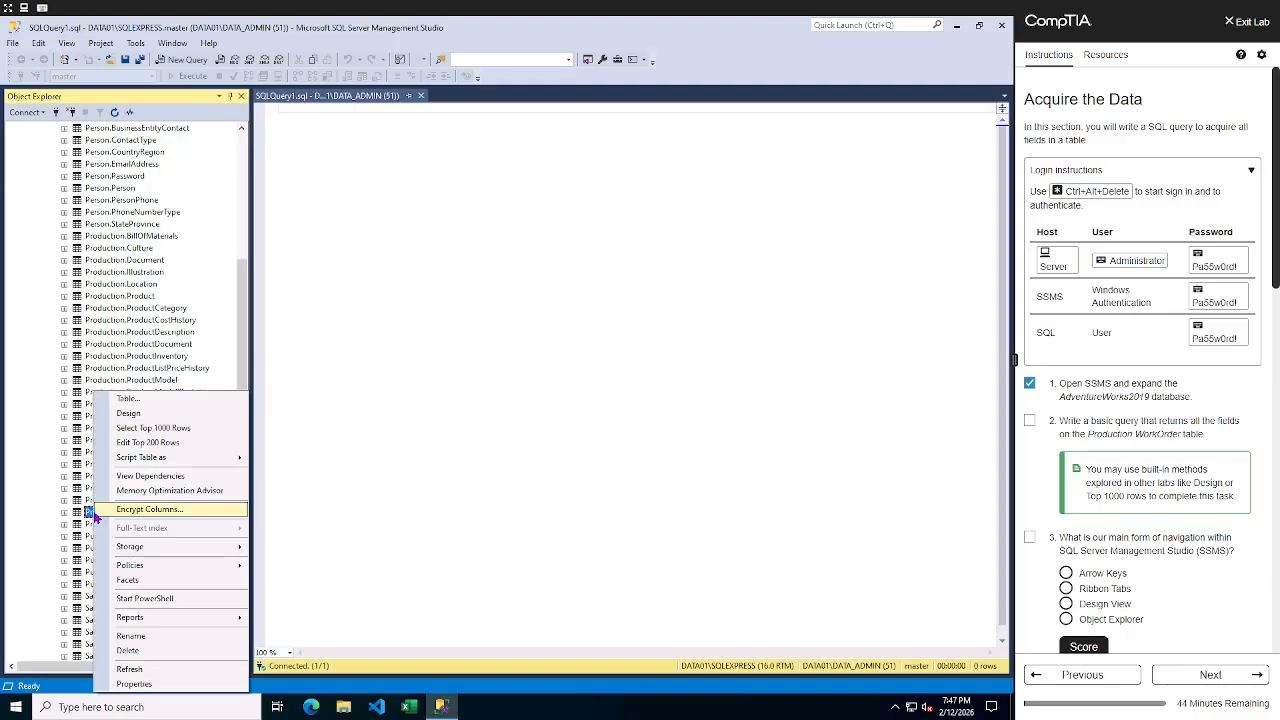
pyautogui.click(139, 431)
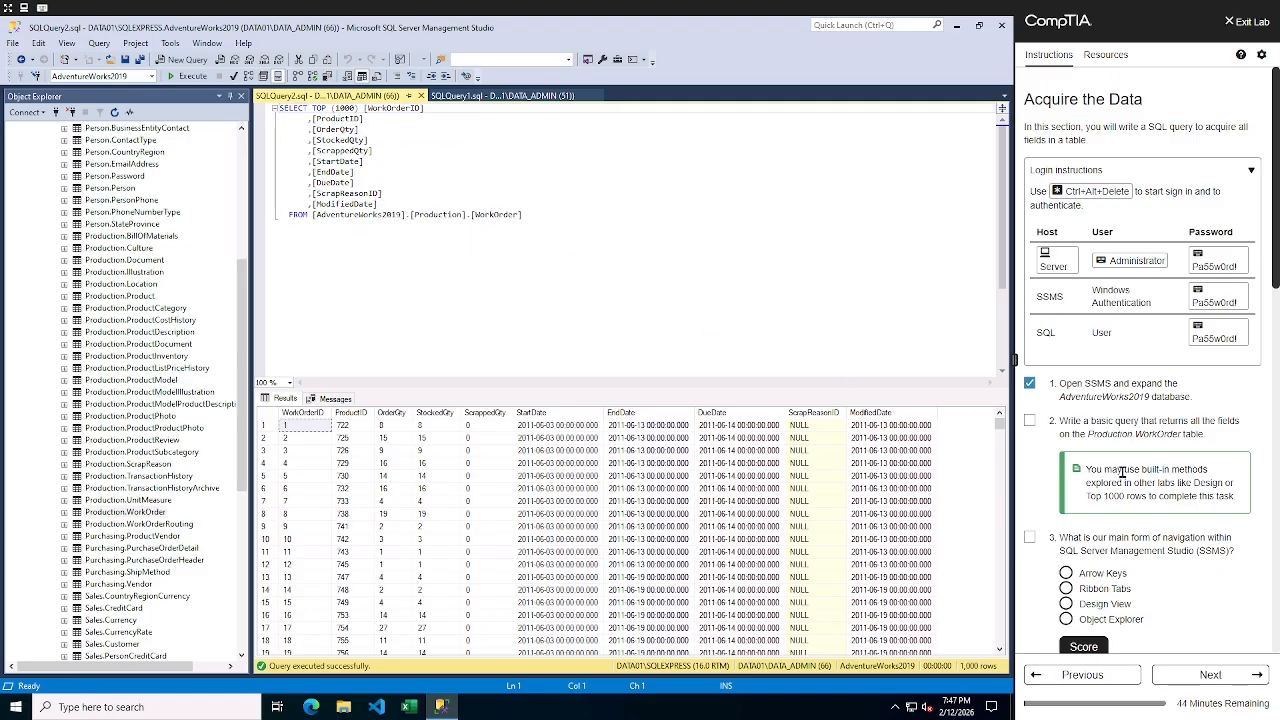
pyautogui.click(1029, 423)
# - Answer question 3 about the main form of navigation with Object Explorer, score it and check it off
pyautogui.scroll(-2, 1100, 545)
pyautogui.scroll(-1, 1110, 535)
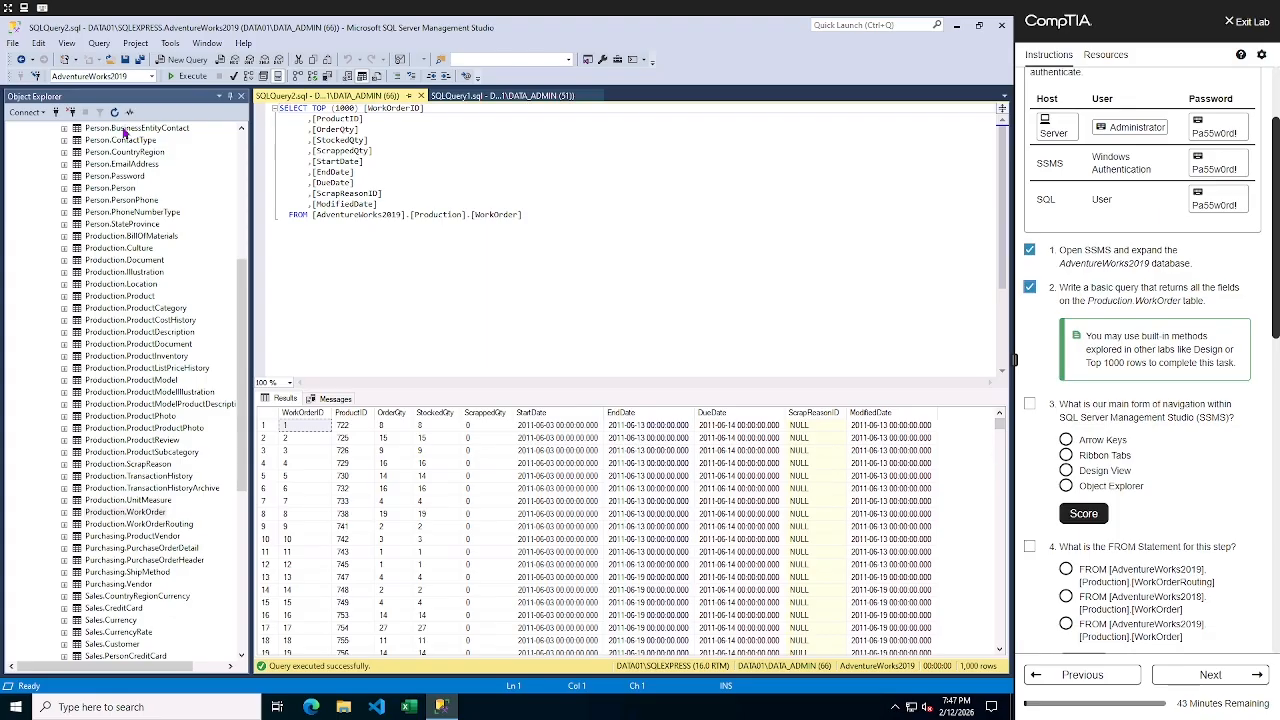
pyautogui.click(1066, 486)
pyautogui.click(1083, 513)
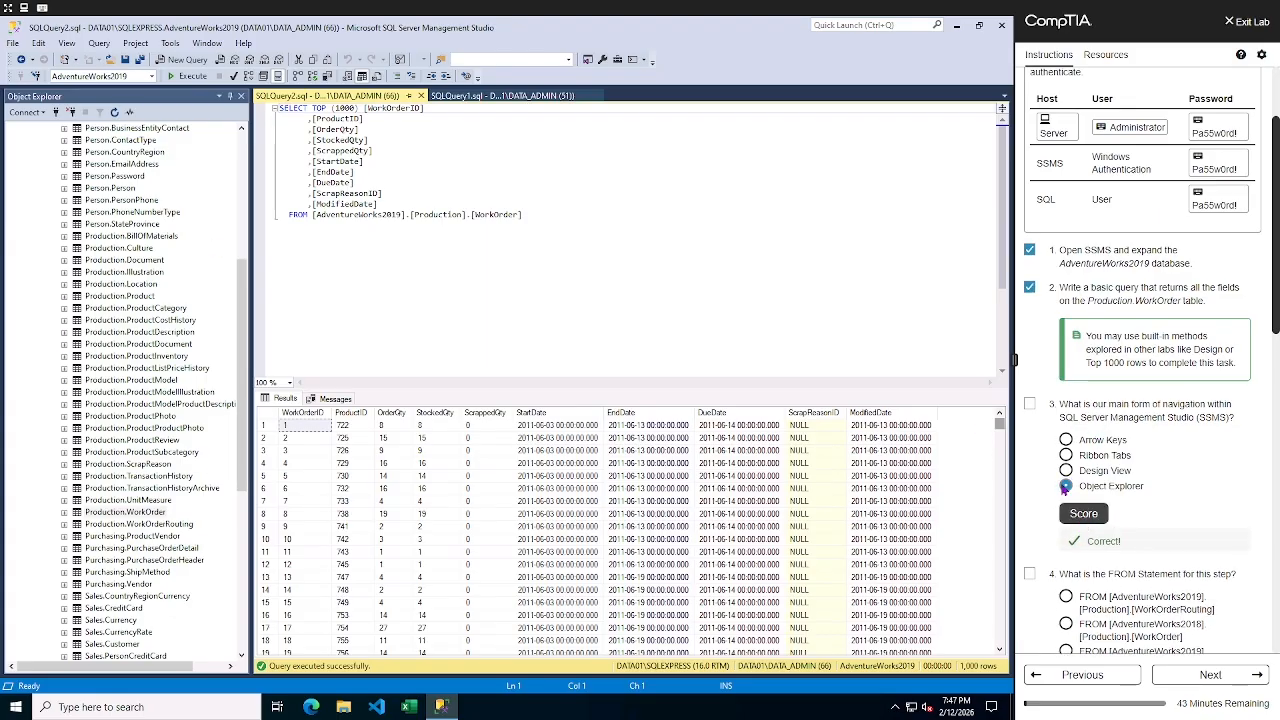
pyautogui.click(1030, 406)
# - Answer question 4 with FROM [AdventureWorks2019].[Production].[WorkOrder], score it and check it off
pyautogui.scroll(-2, 1055, 430)
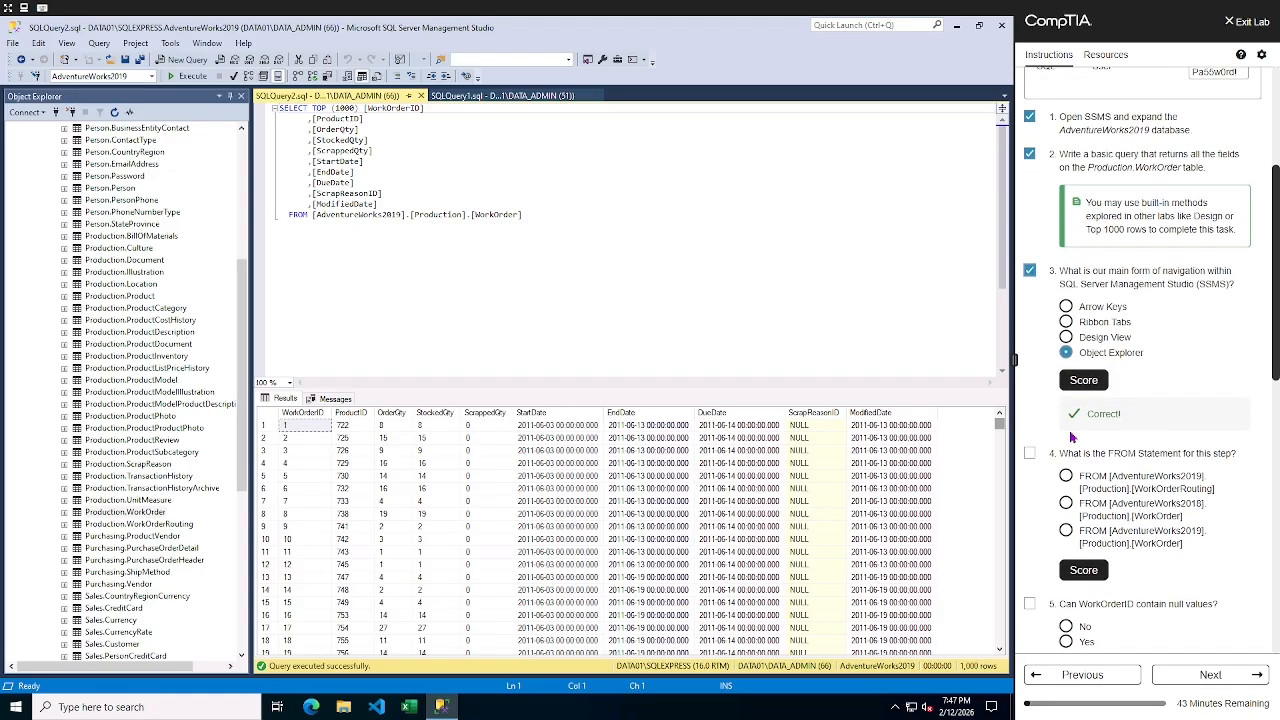
pyautogui.scroll(-1, 1067, 433)
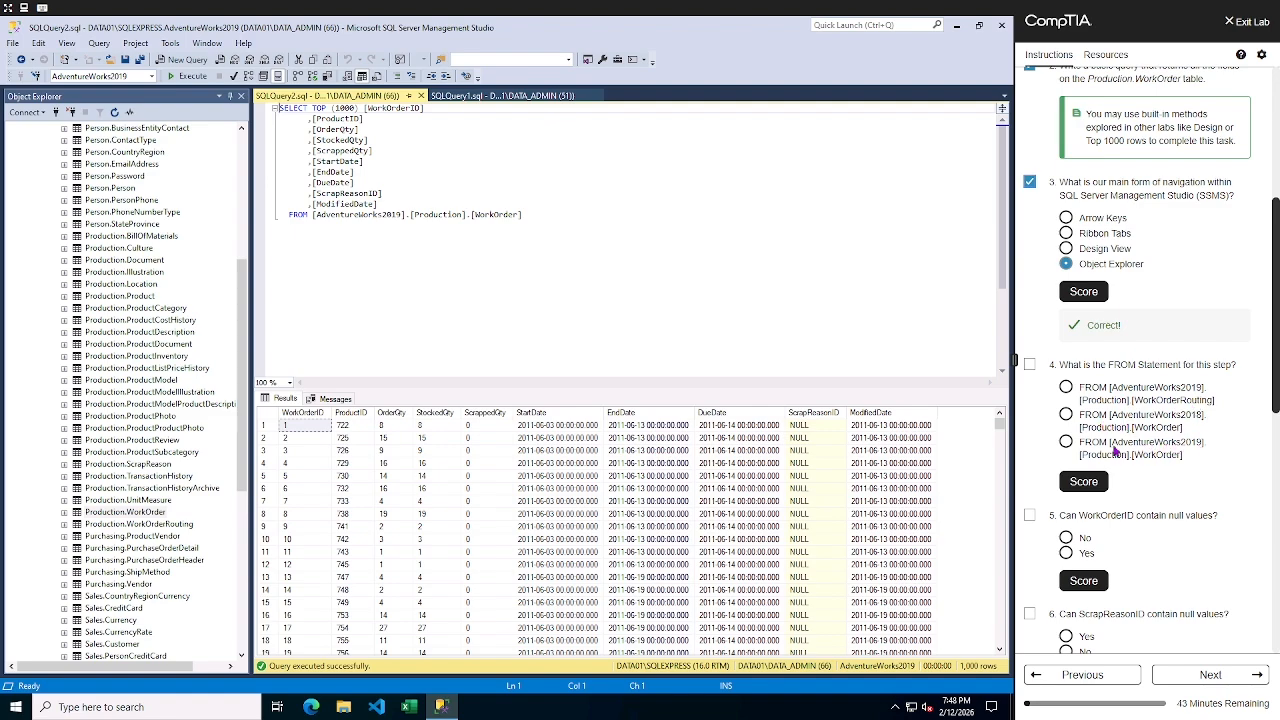
pyautogui.click(1066, 441)
pyautogui.click(1088, 483)
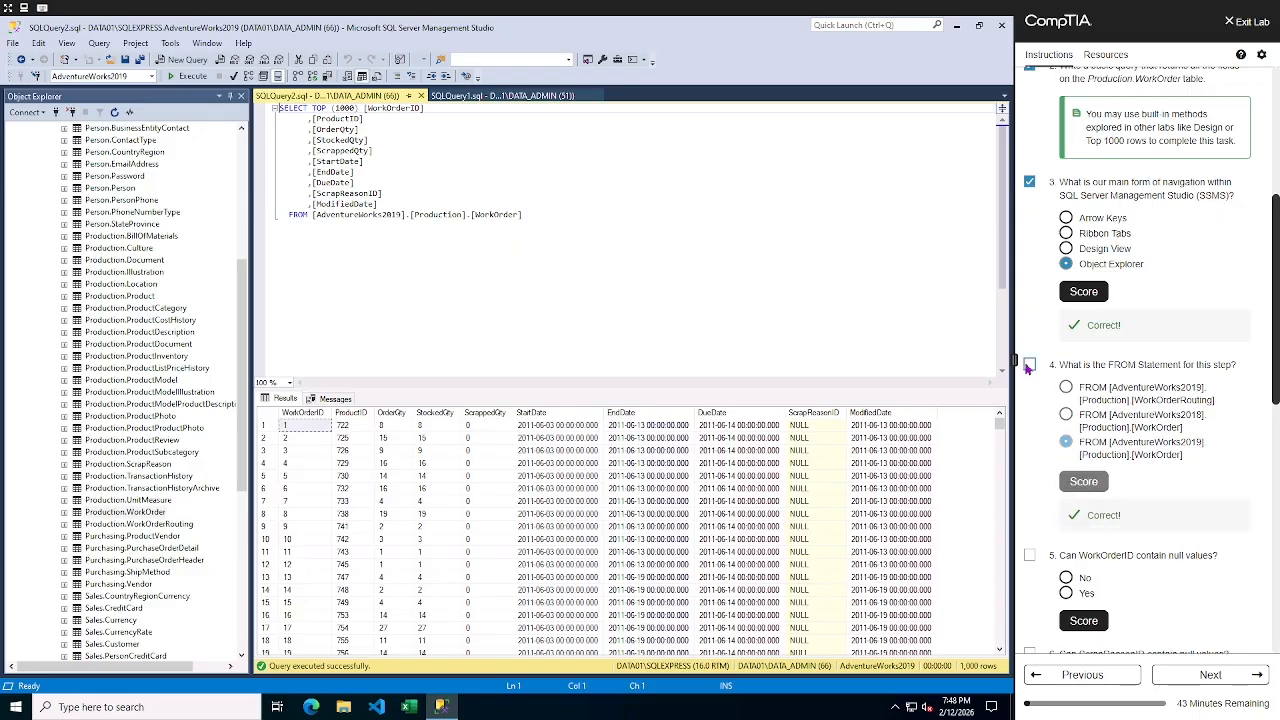
pyautogui.click(1029, 366)
# - Open the Production.WorkOrder table's design and answer No to question 5 on WorkOrderID null values, then score it
pyautogui.scroll(-1, 1095, 528)
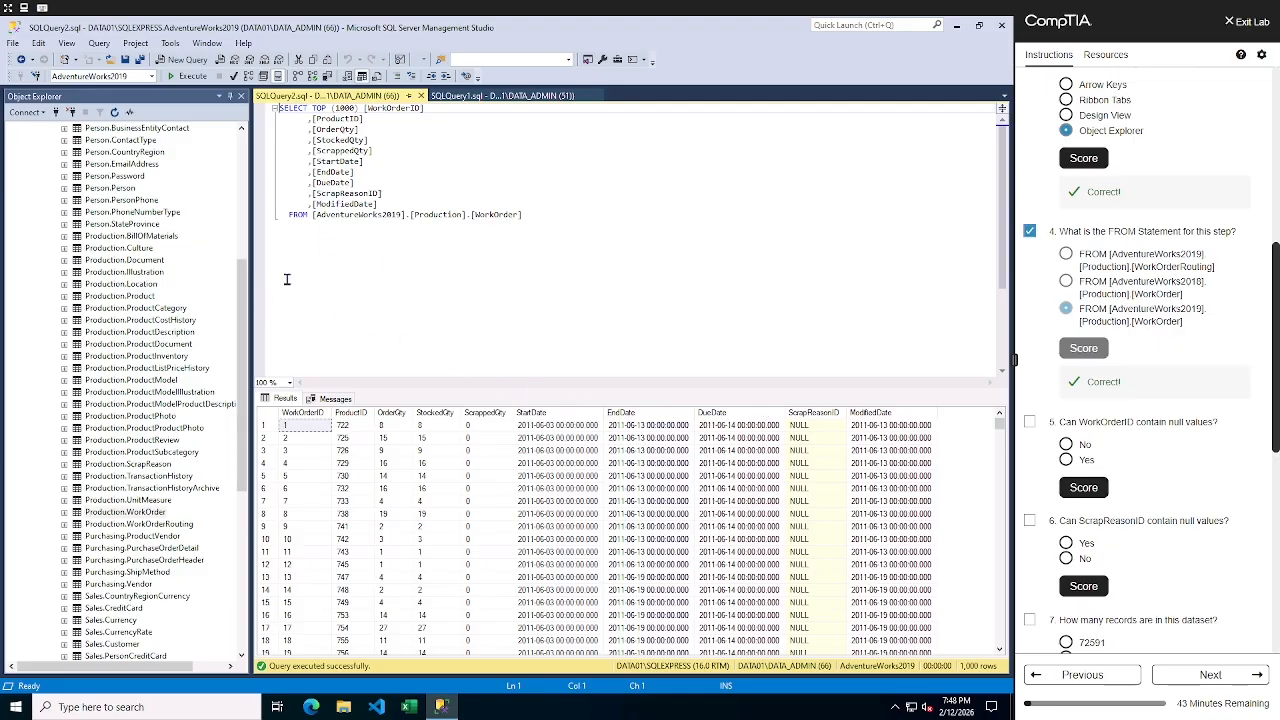
pyautogui.rightClick(112, 514)
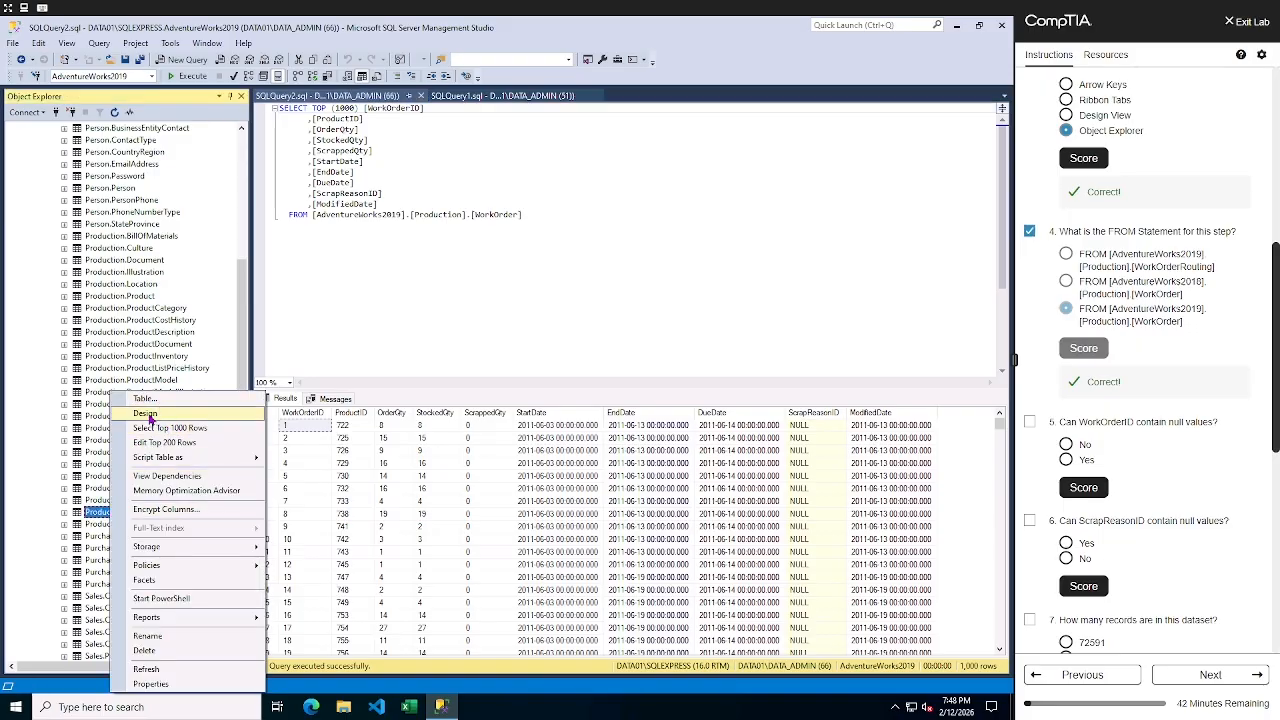
pyautogui.click(146, 414)
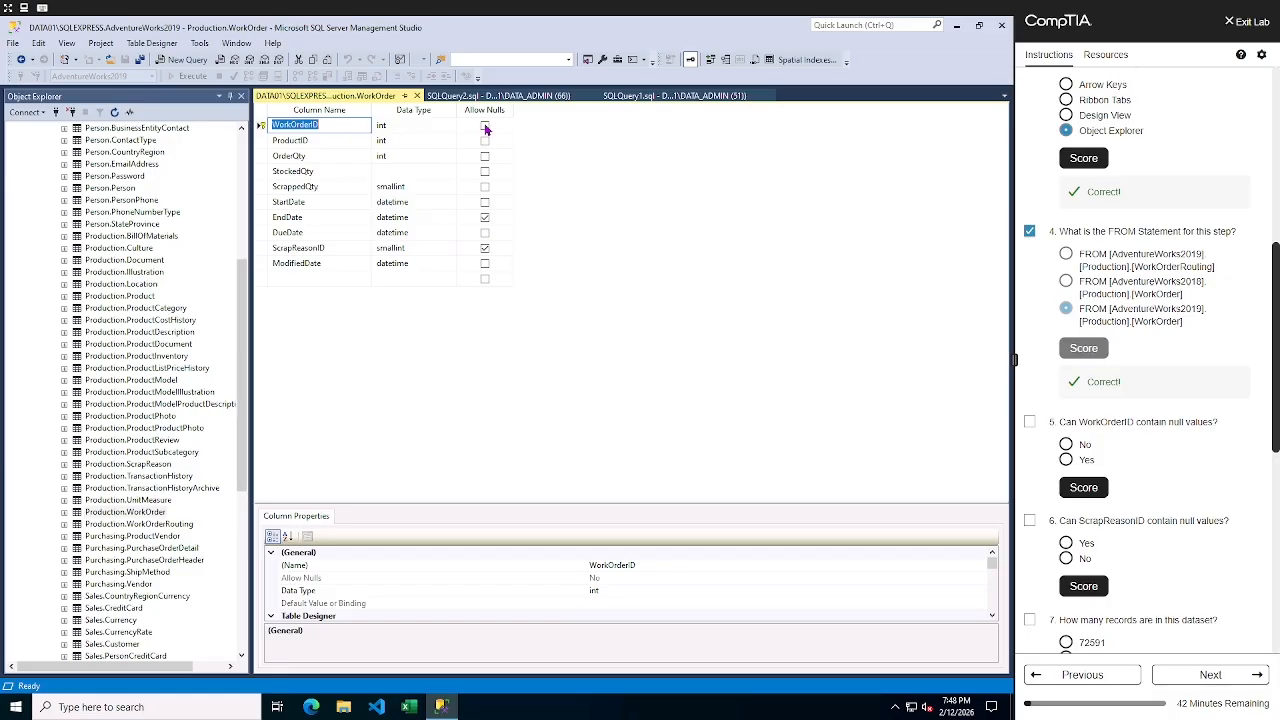
pyautogui.click(1067, 446)
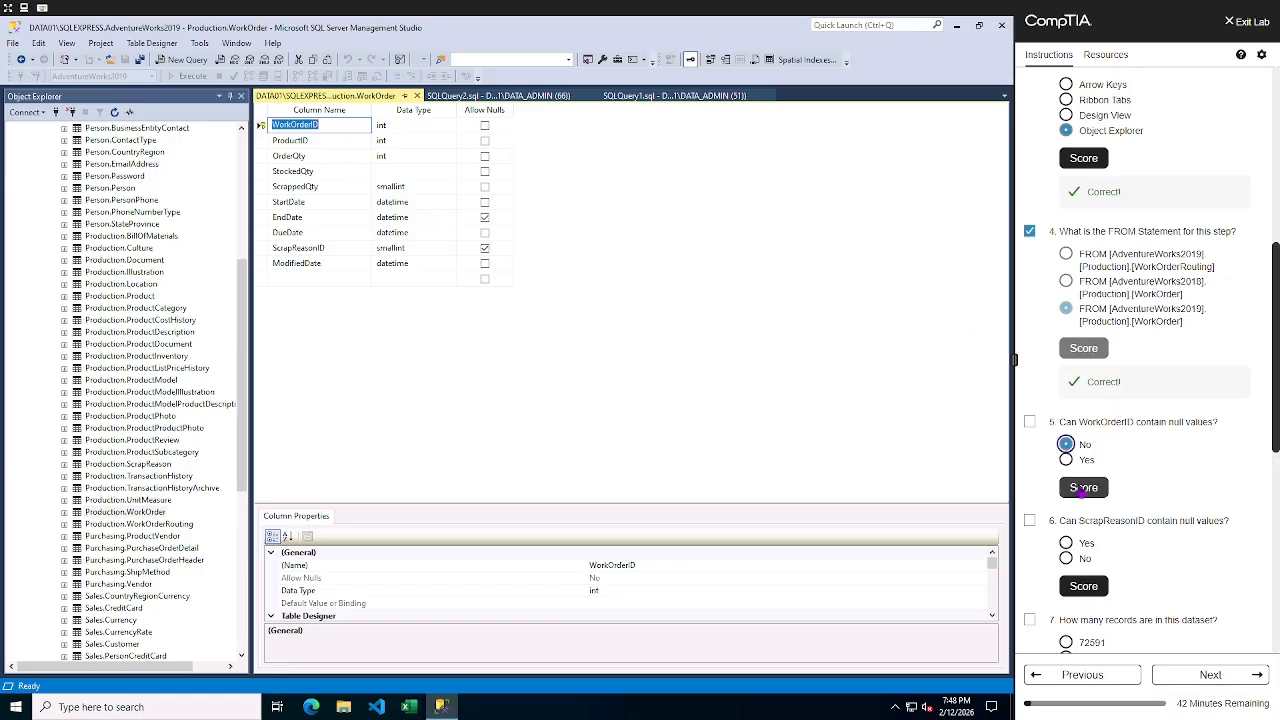
pyautogui.click(1083, 494)
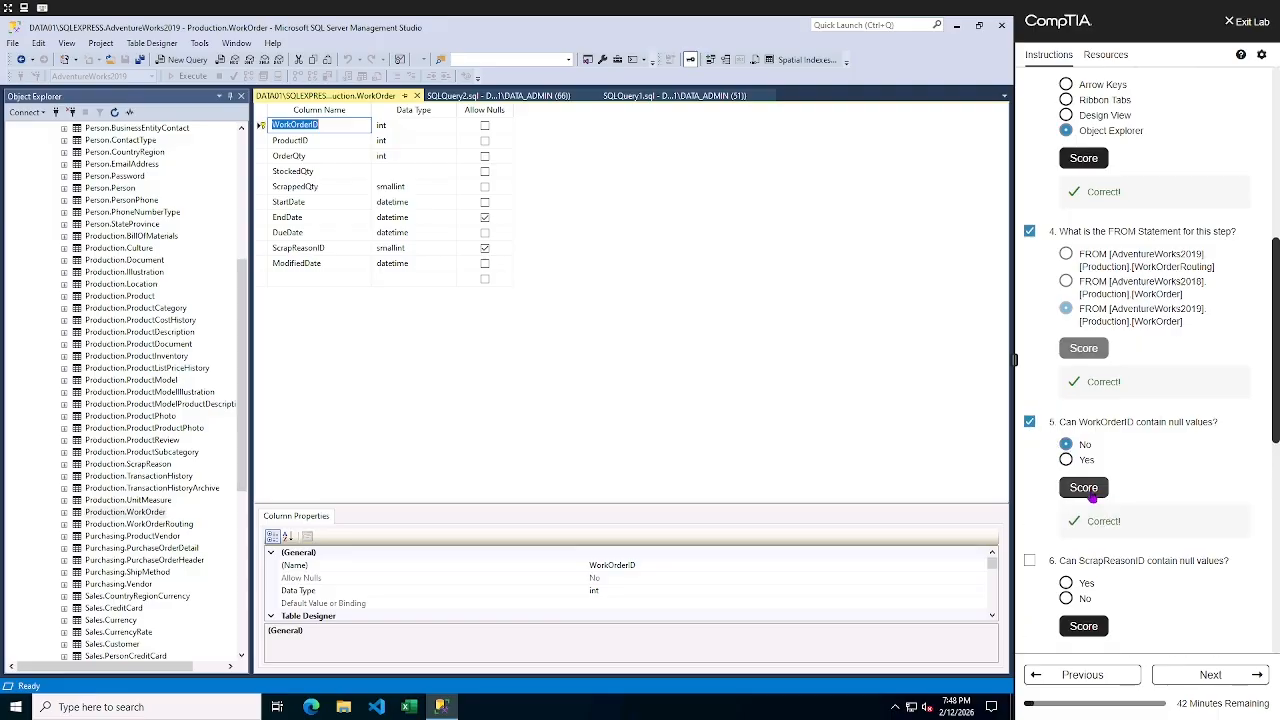
# - Answer Yes to question 6 on whether ScrapReasonID can contain null values, score it and check it off
pyautogui.scroll(-2, 1165, 538)
pyautogui.scroll(-2, 1165, 538)
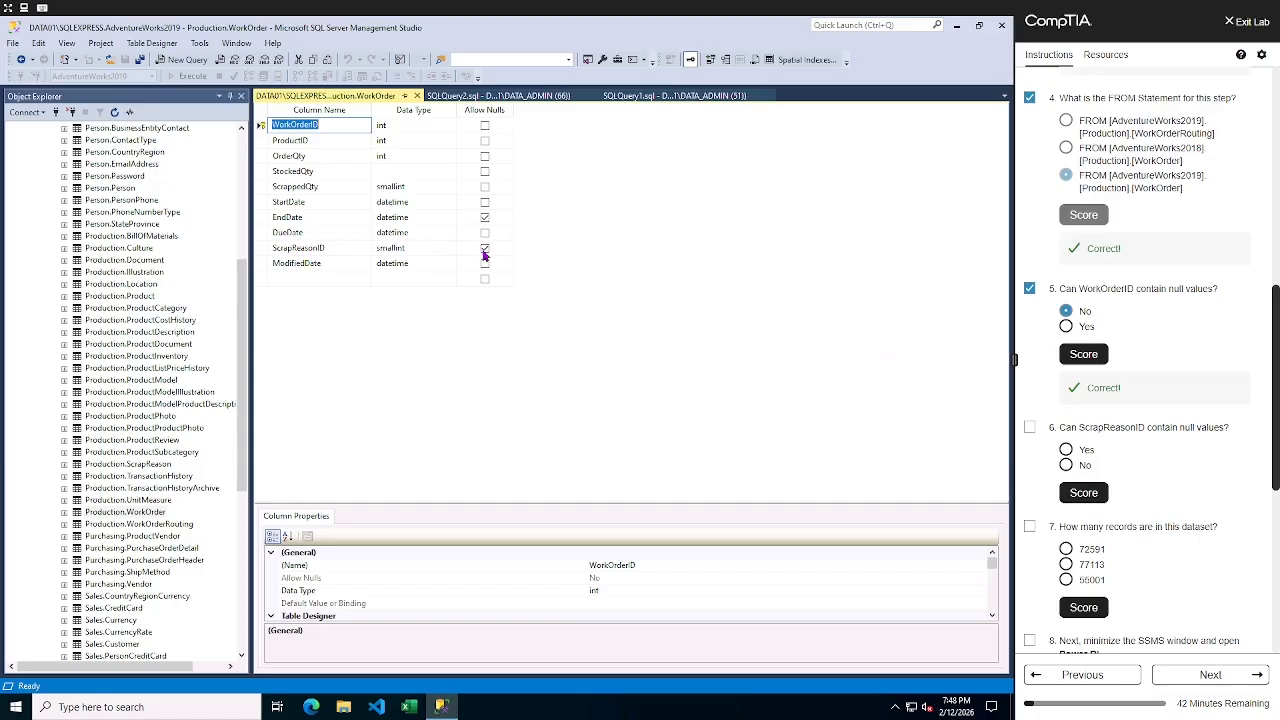
pyautogui.click(1066, 450)
pyautogui.click(1083, 492)
pyautogui.click(1029, 427)
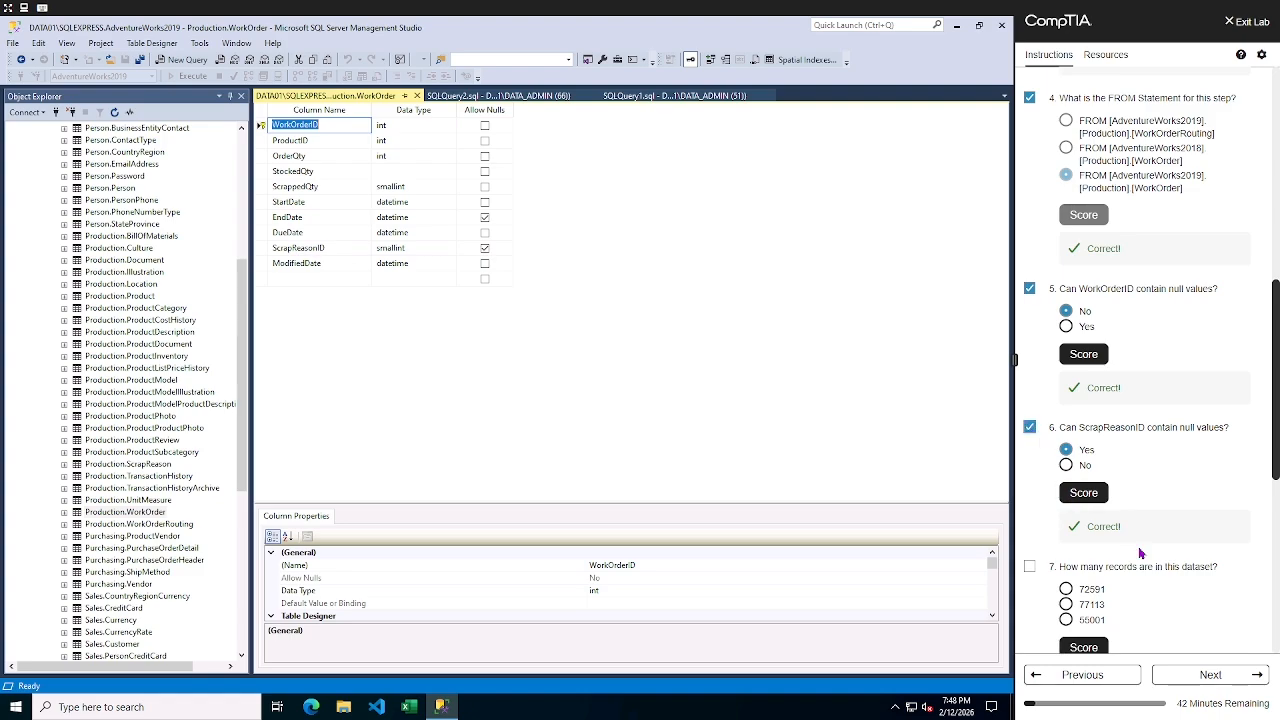
# - Remove TOP (1000) from the WorkOrder query and execute it to return all records
pyautogui.scroll(-1, 1150, 545)
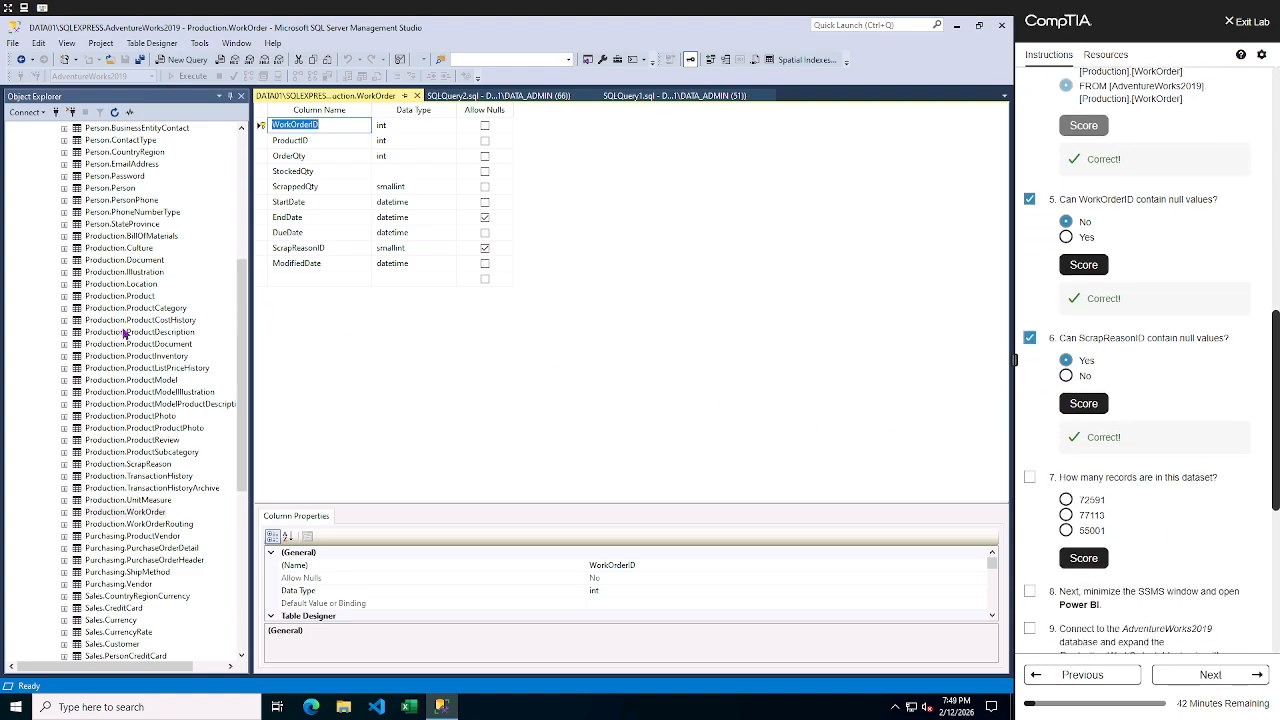
pyautogui.click(522, 97)
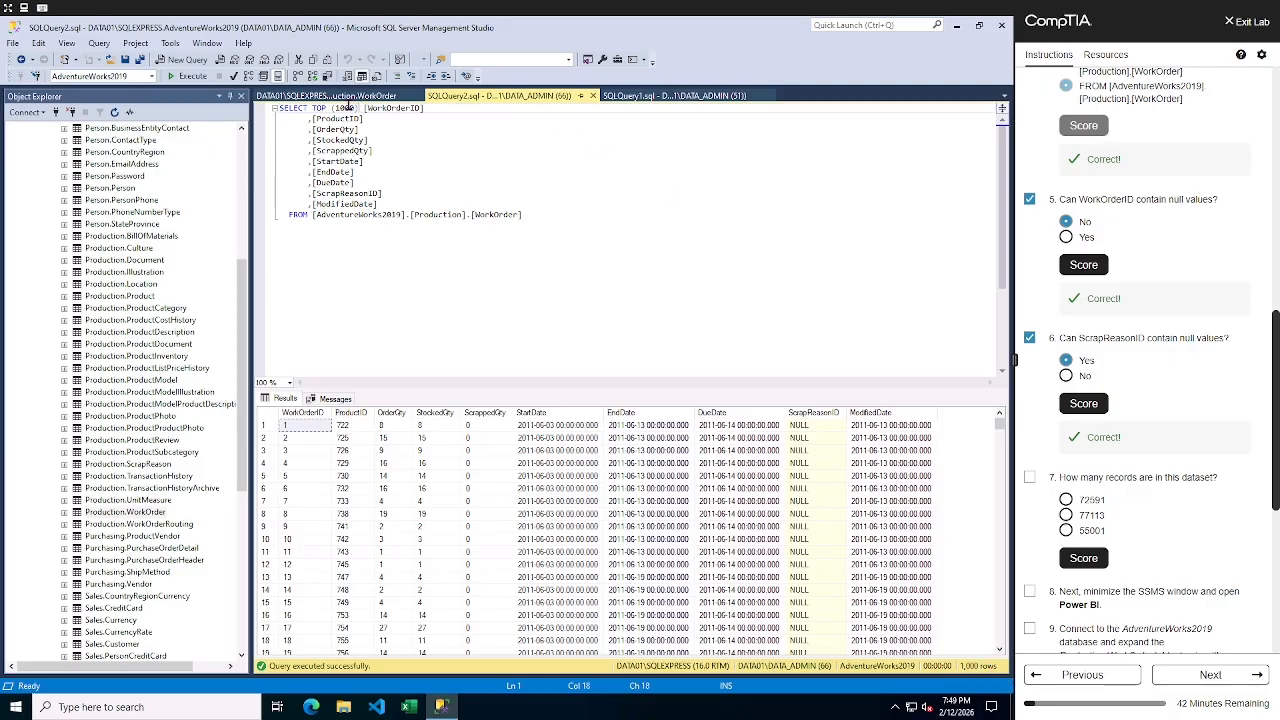
pyautogui.moveTo(350, 107); pyautogui.dragTo(310, 107)
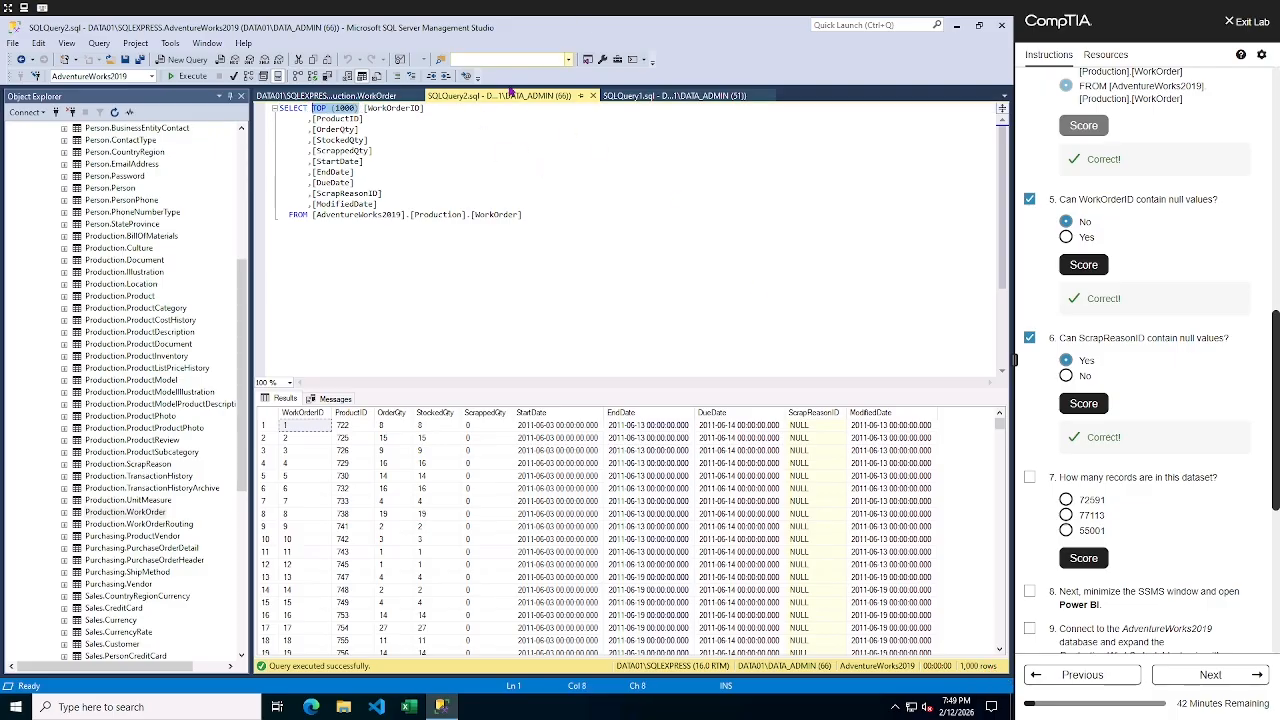
pyautogui.press('BackSpace')
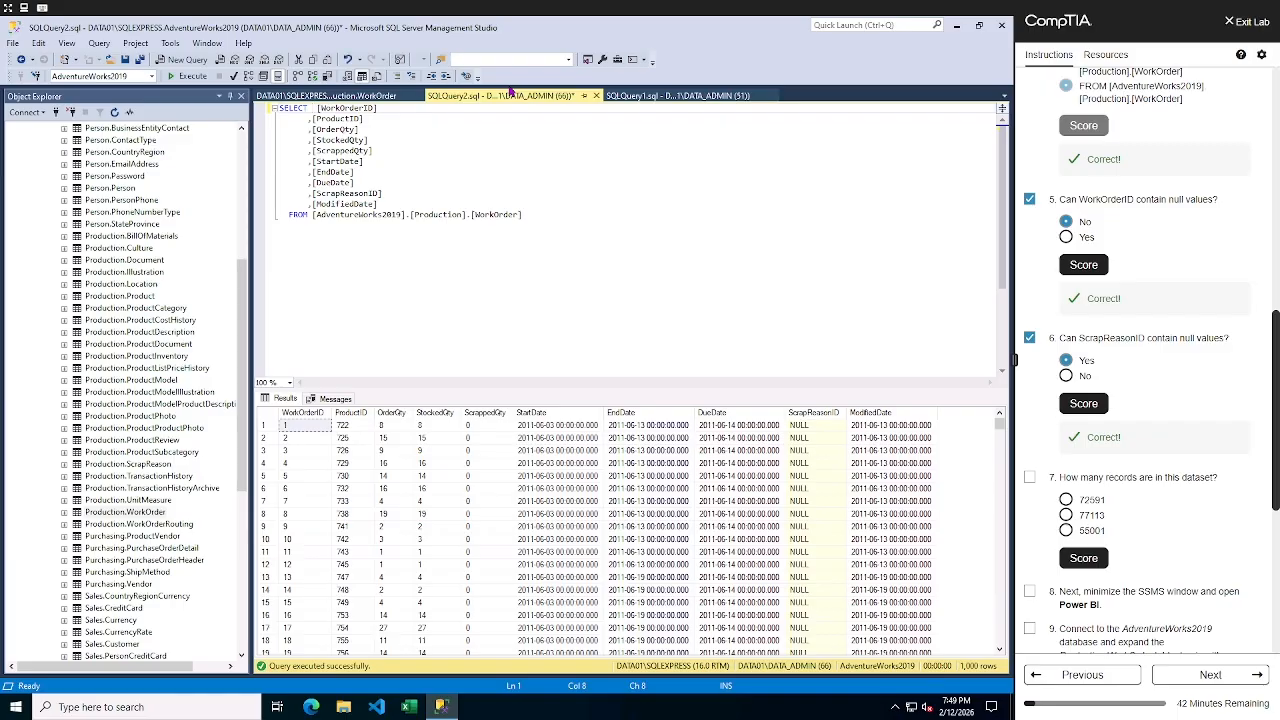
pyautogui.press('BackSpace')
pyautogui.click(178, 77)
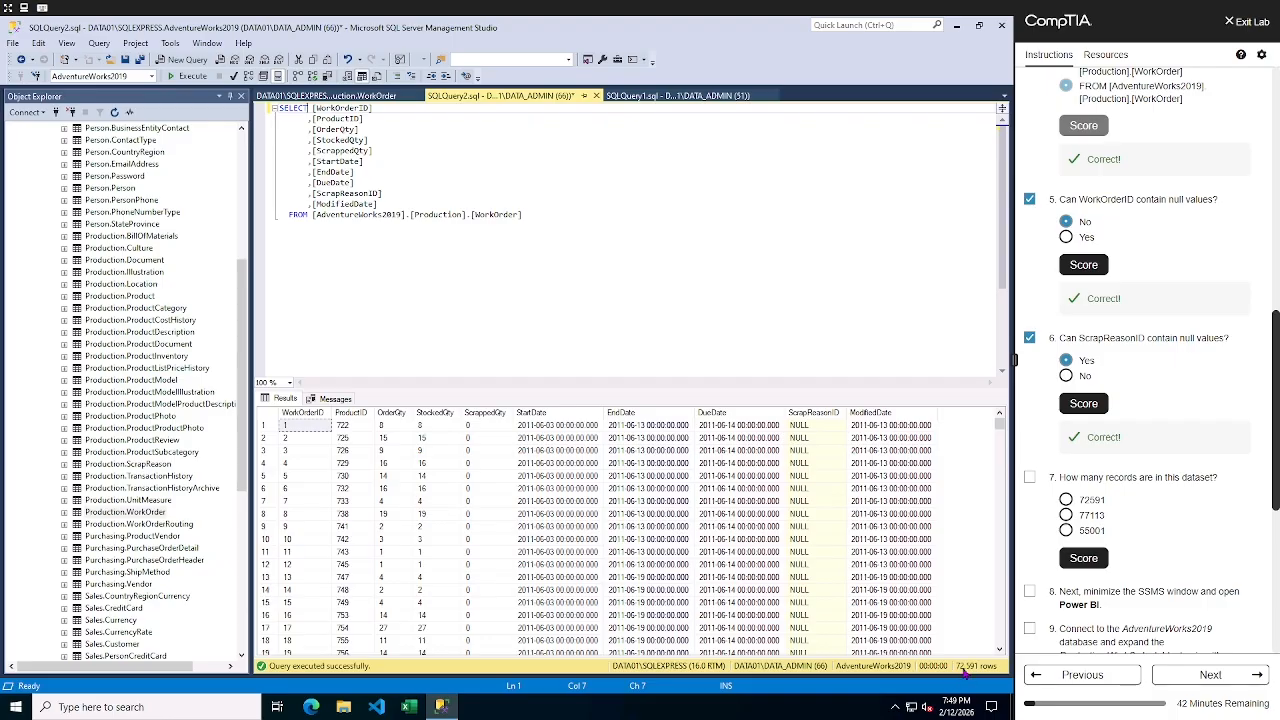
# - Answer question 7 about the number of records with 72591 and score it
pyautogui.click(1066, 500)
pyautogui.click(1084, 560)
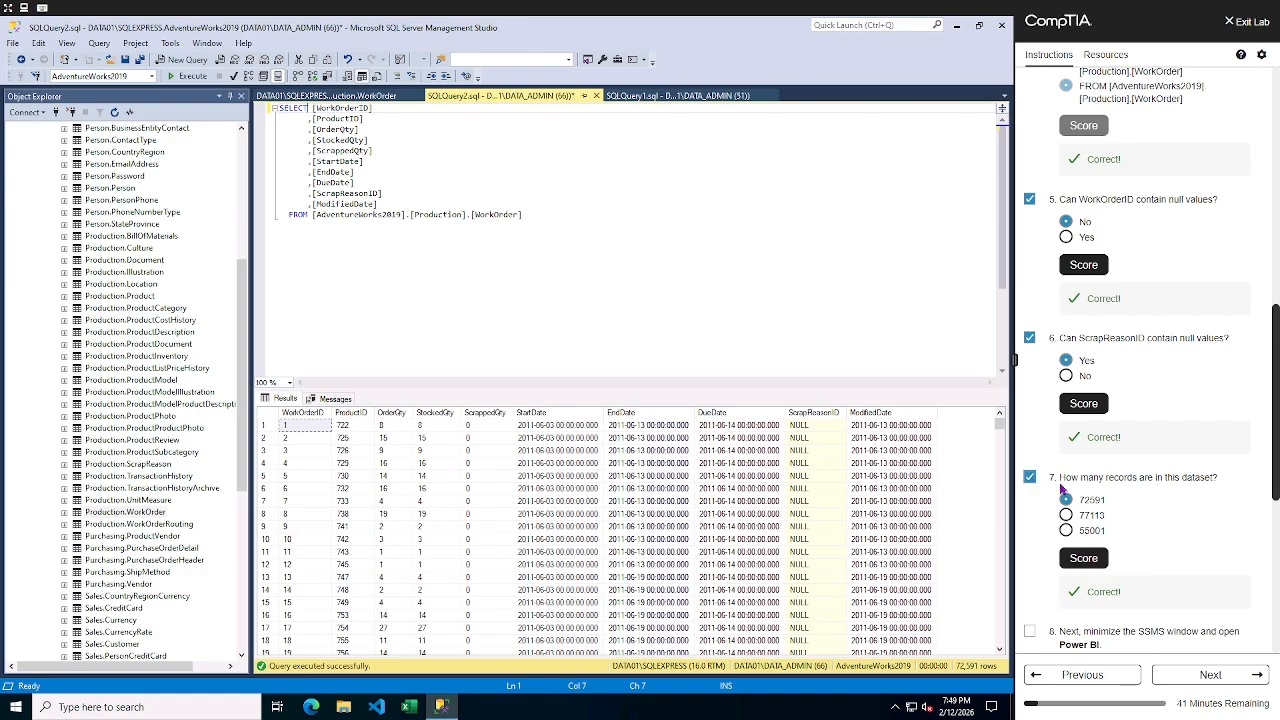
pyautogui.scroll(-3, 1182, 504)
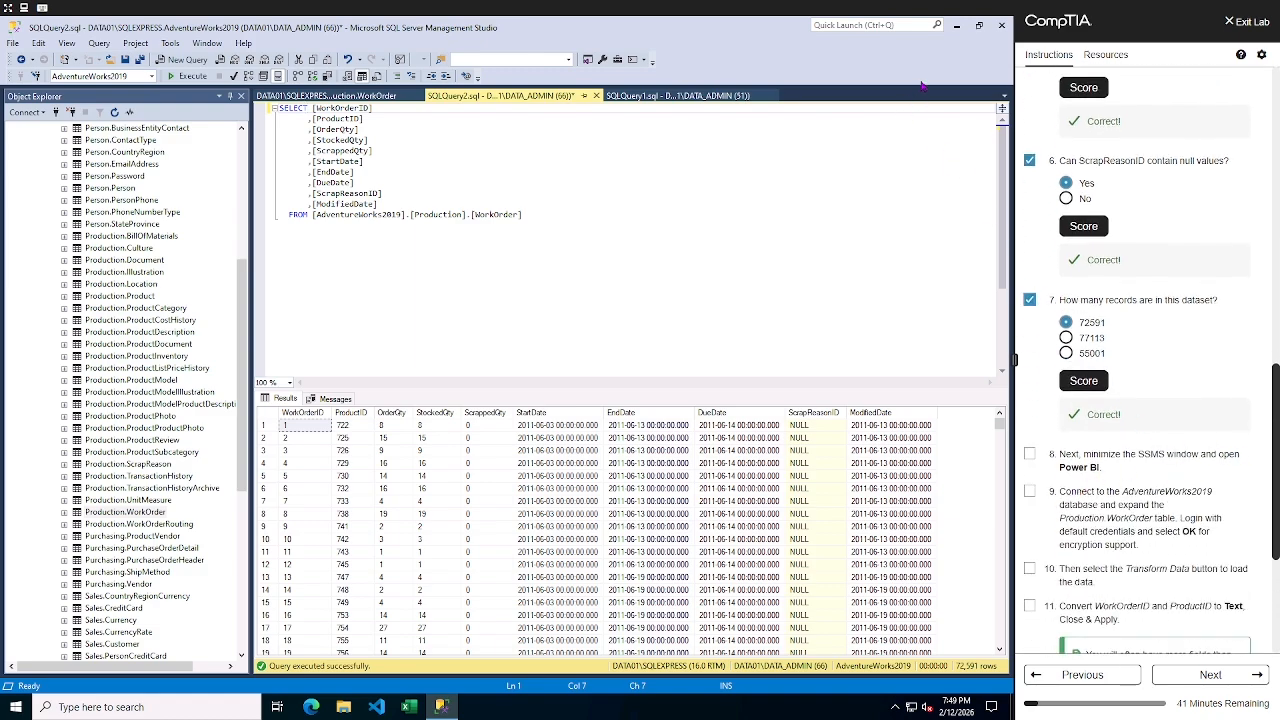
# - Minimize the SSMS window, open Power BI Desktop and start importing data from SQL Server
pyautogui.click(957, 27)
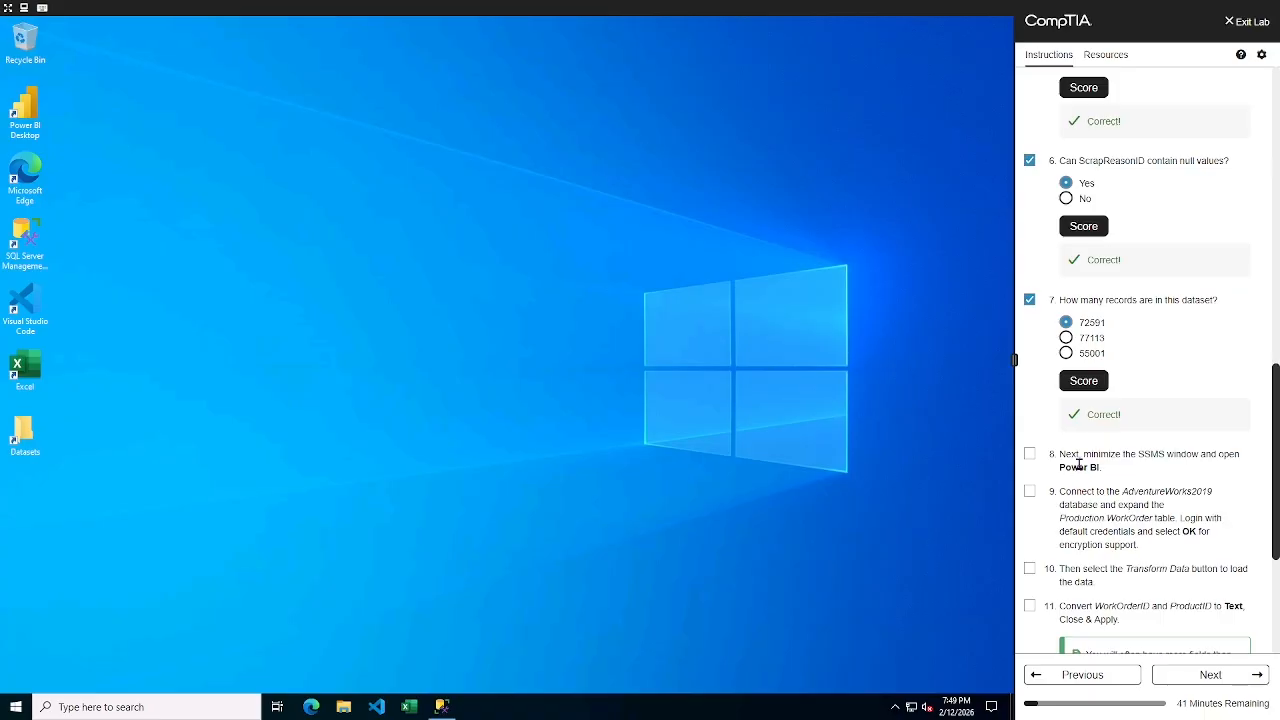
pyautogui.doubleClick(36, 116)
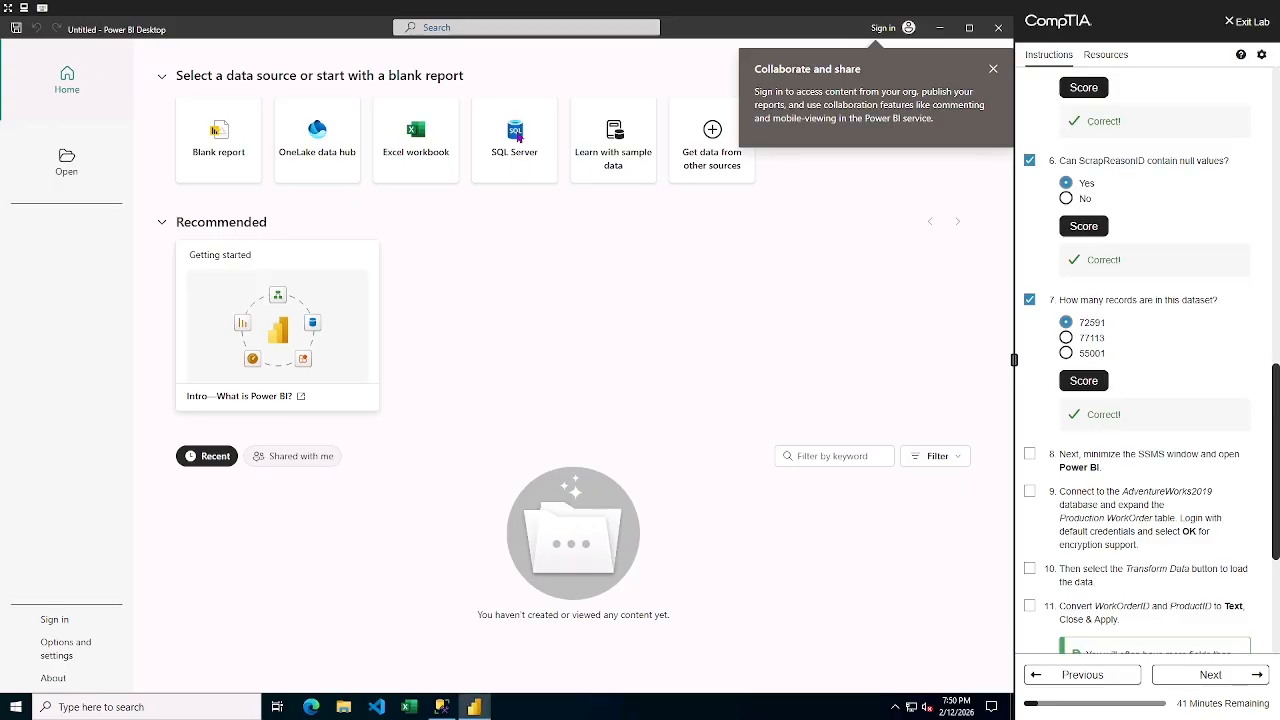
pyautogui.click(518, 137)
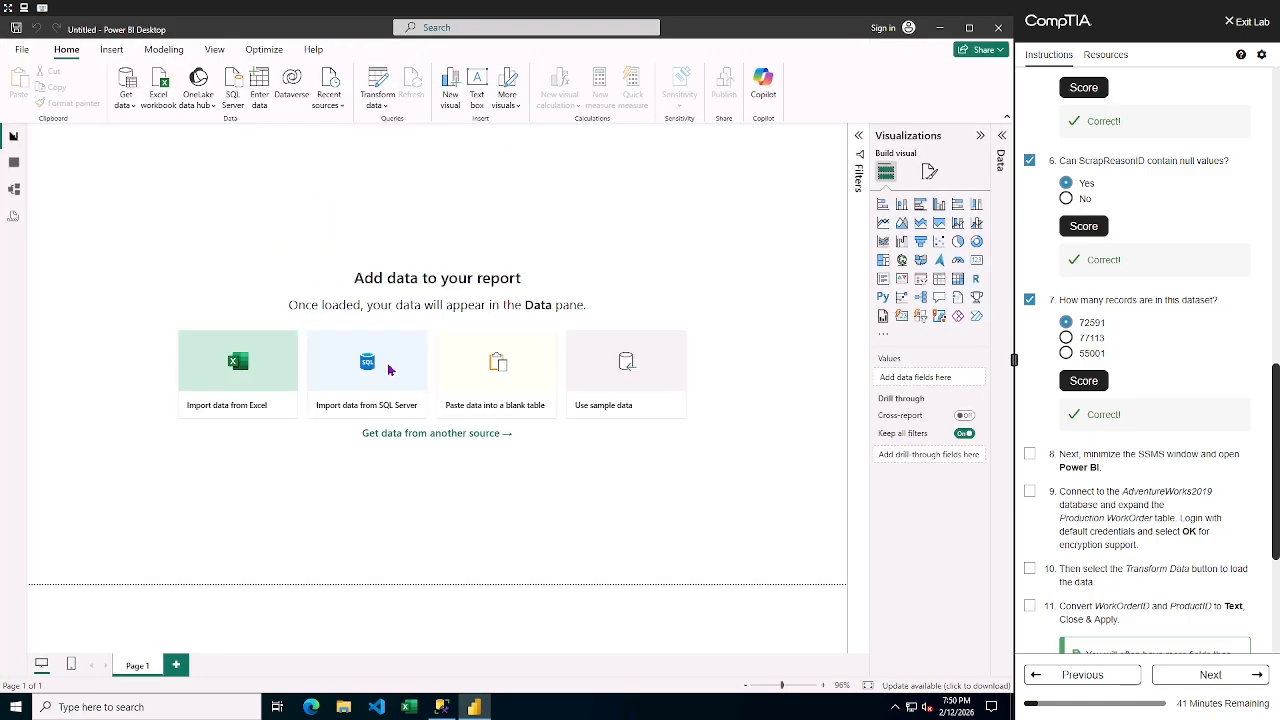
pyautogui.click(390, 367)
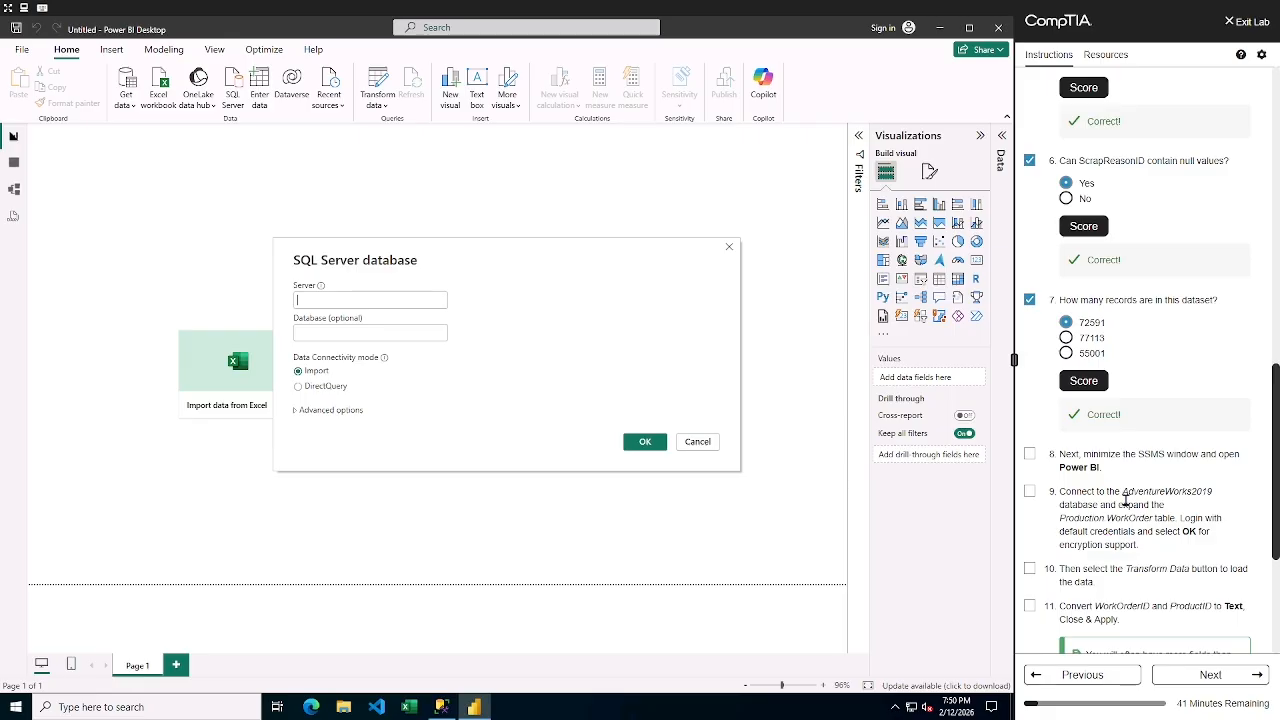
# - Connect to server DATA01\SQLEXPRESS in Import mode with current Windows credentials, accept the unencrypted connection, and check off lab item 8
pyautogui.scroll(-1, 1137, 519)
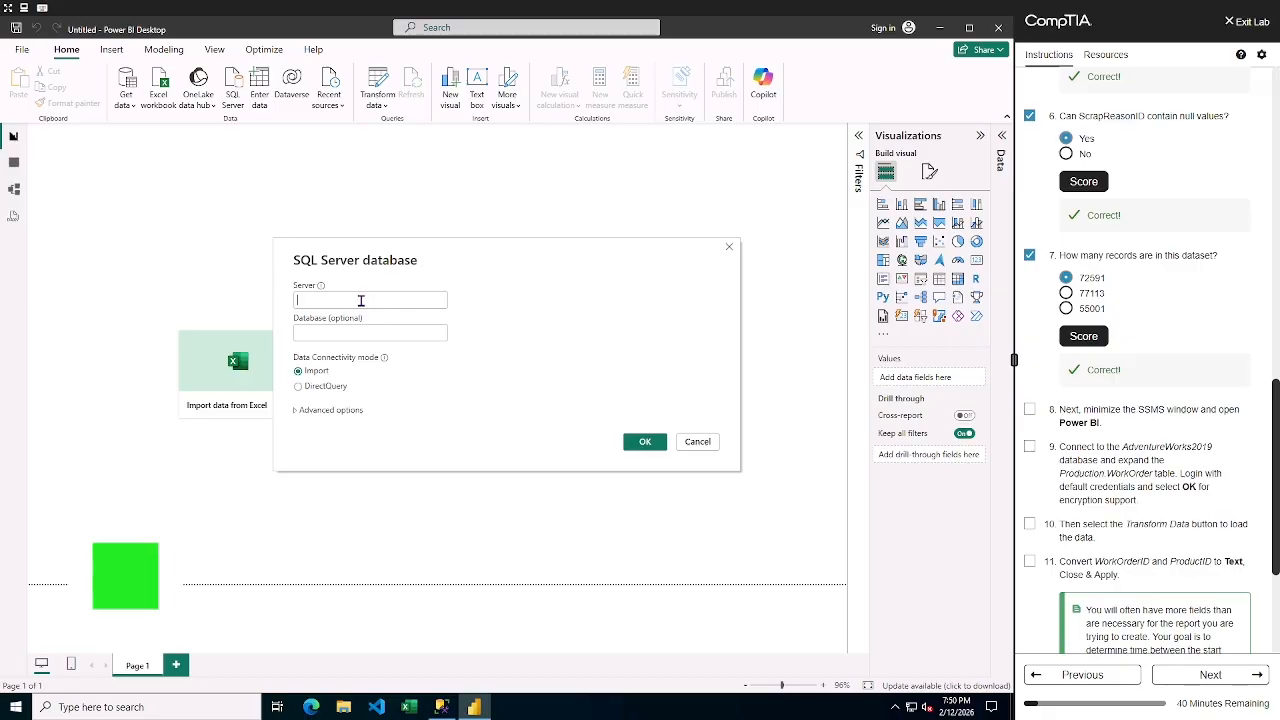
pyautogui.press('capslock')
pyautogui.write('DATA01\\SQLEXPRESS')
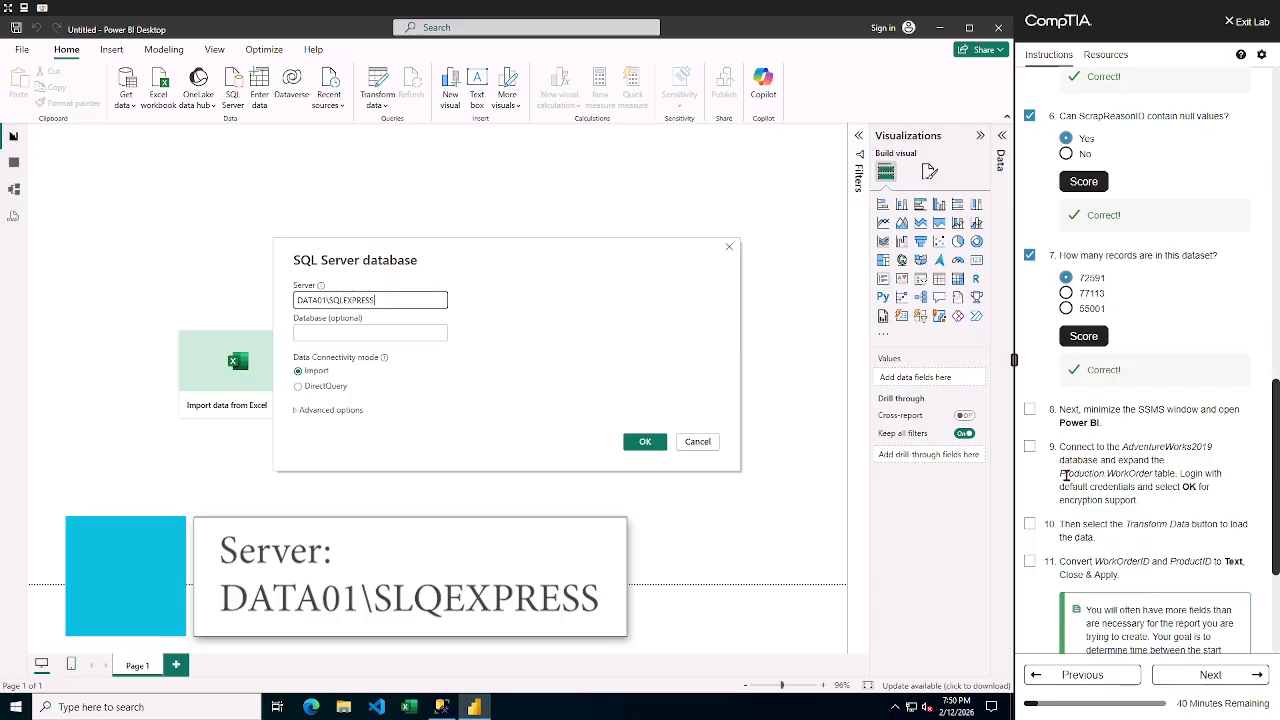
pyautogui.moveTo(1062, 475); pyautogui.dragTo(1152, 473)
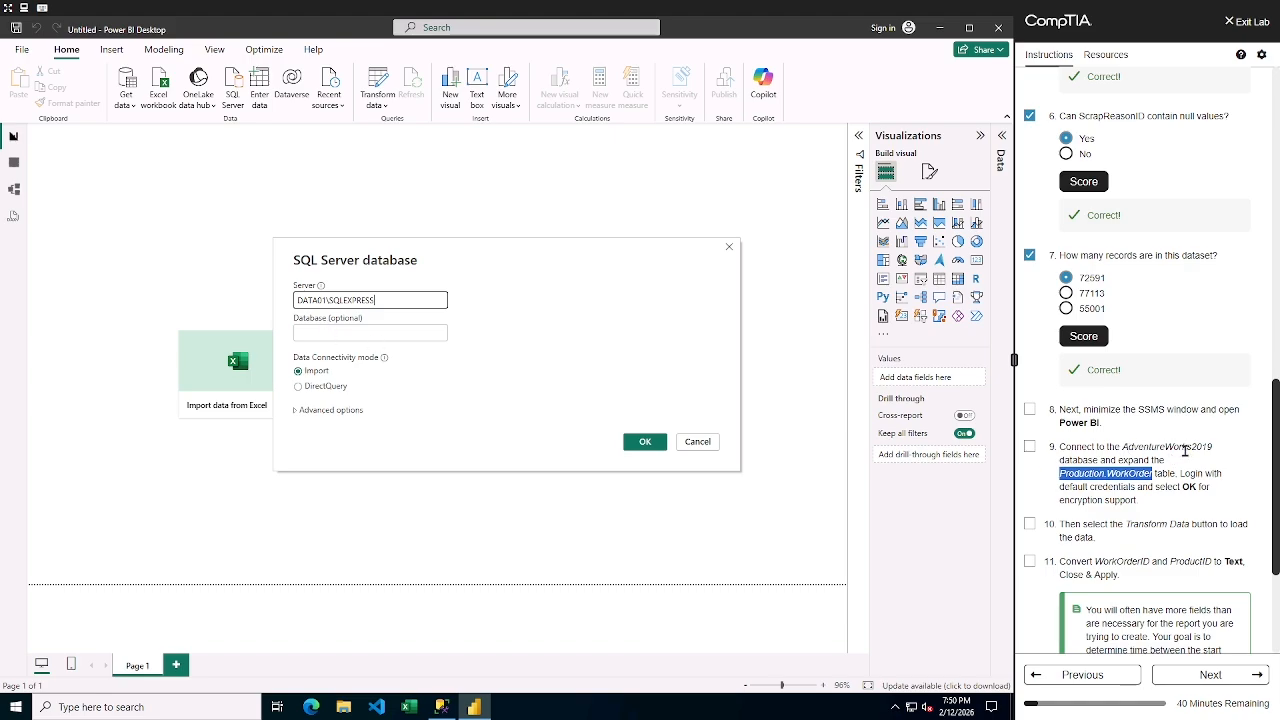
pyautogui.click(648, 443)
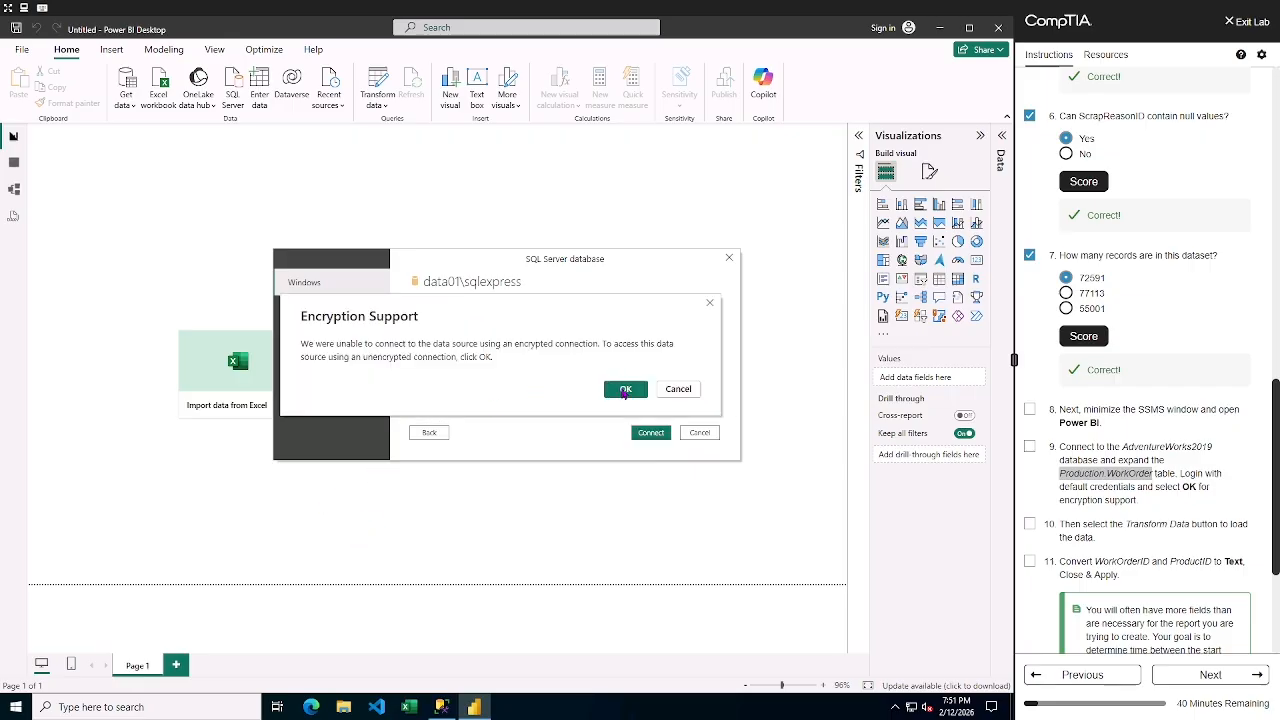
pyautogui.click(626, 390)
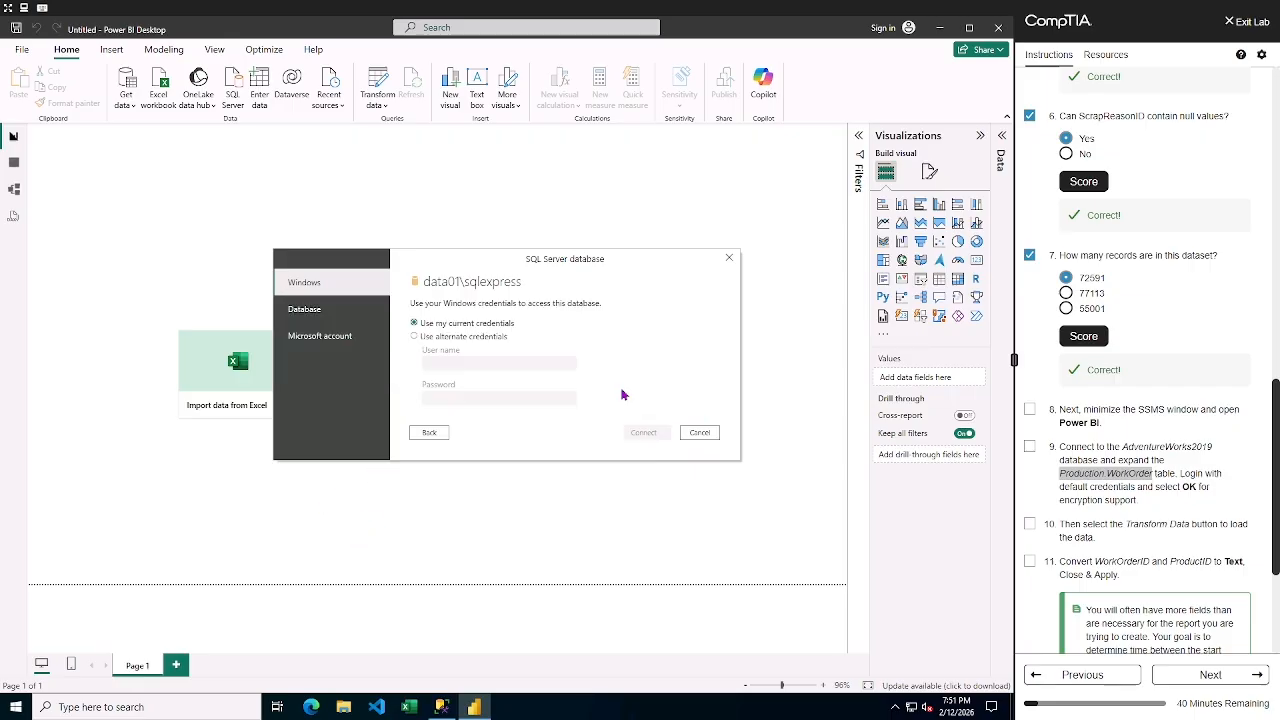
pyautogui.click(1030, 409)
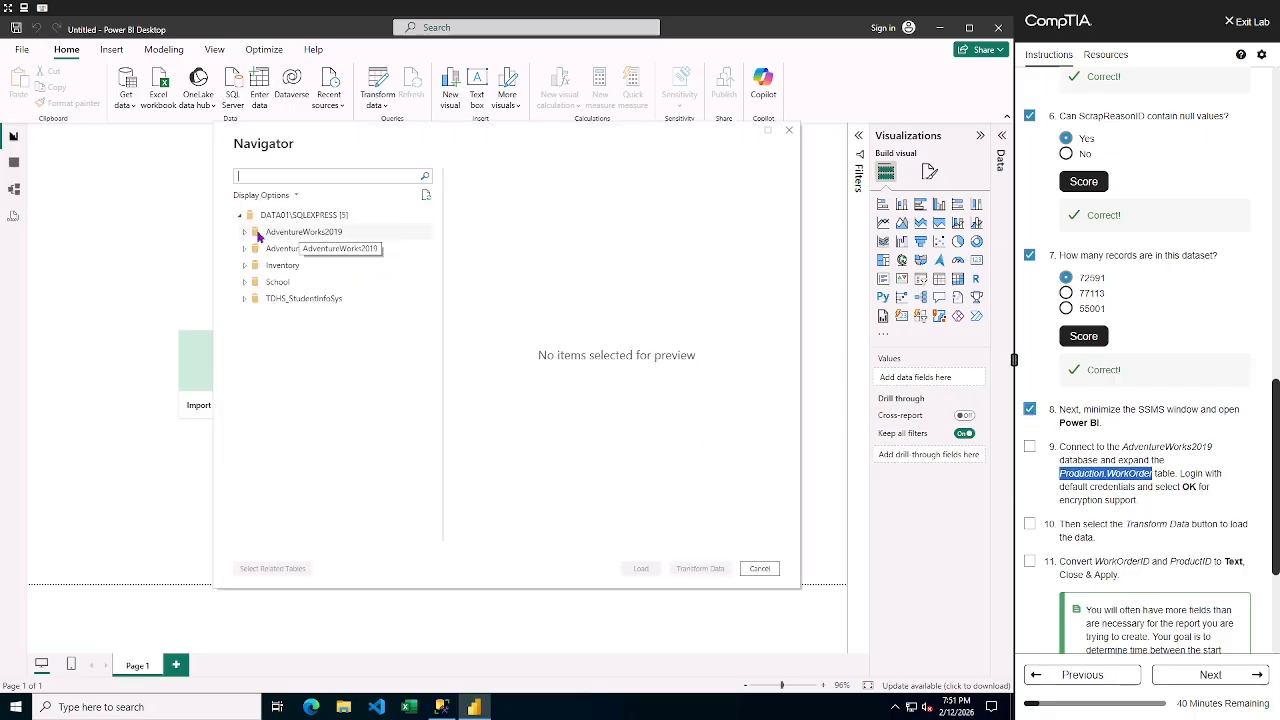
# - Expand the AdventureWorks2019 database in the Navigator and select the Production.WorkOrder table
pyautogui.click(274, 236)
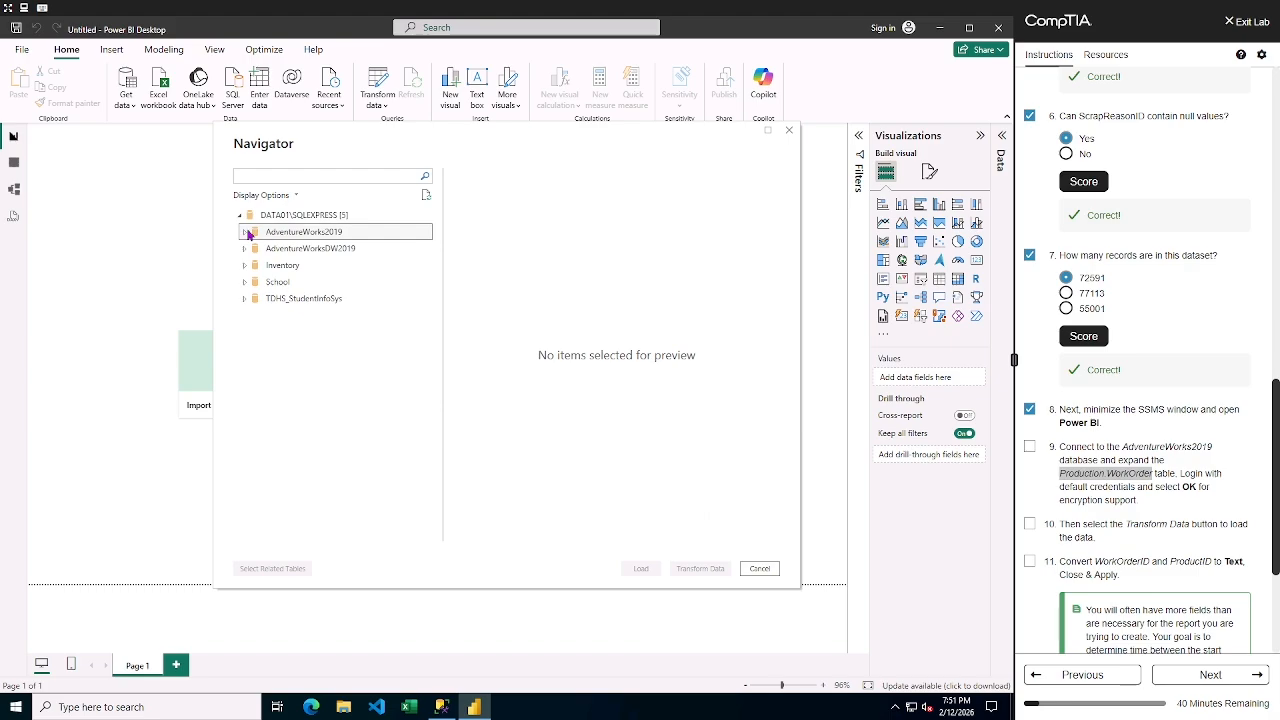
pyautogui.click(244, 234)
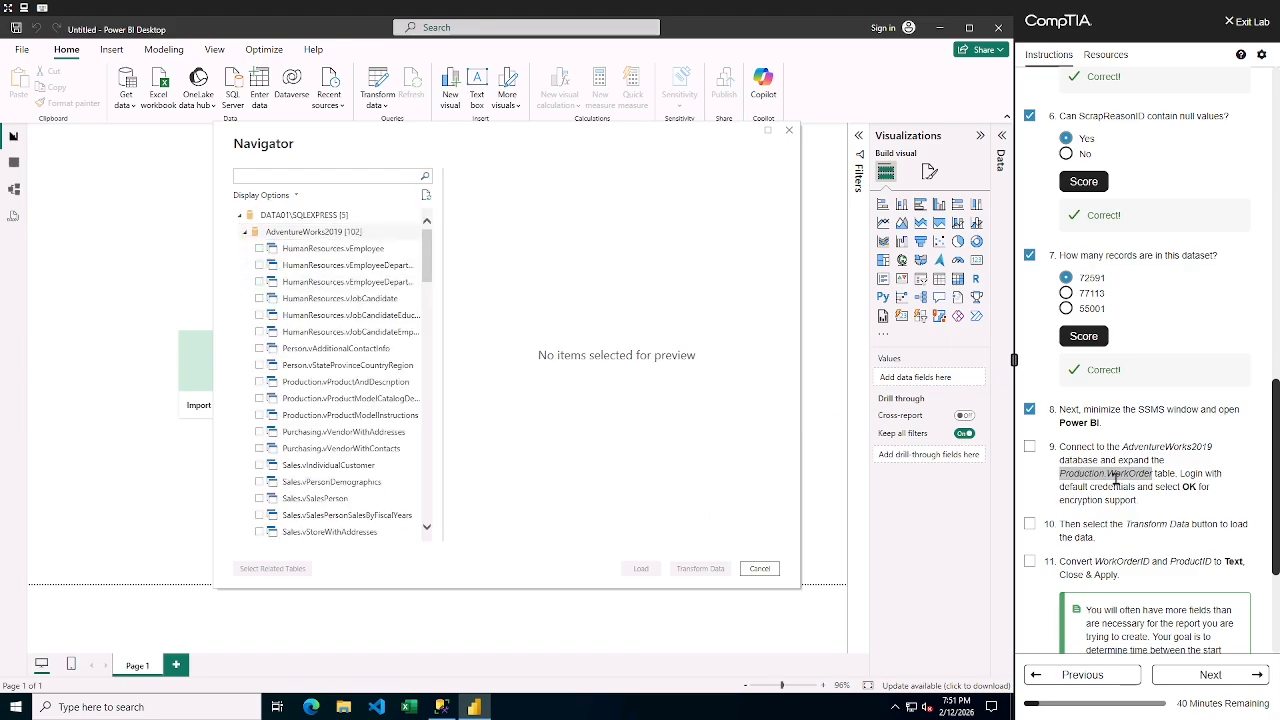
pyautogui.scroll(-1, 290, 382)
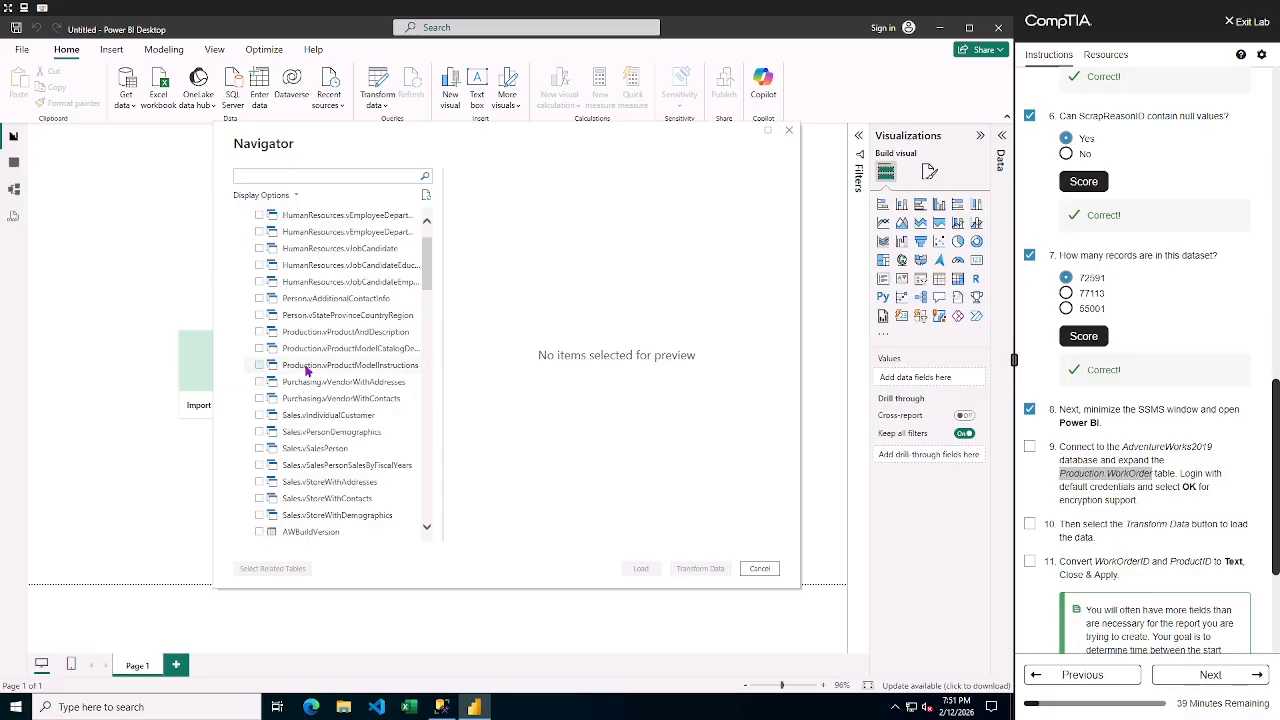
pyautogui.scroll(-1, 307, 370)
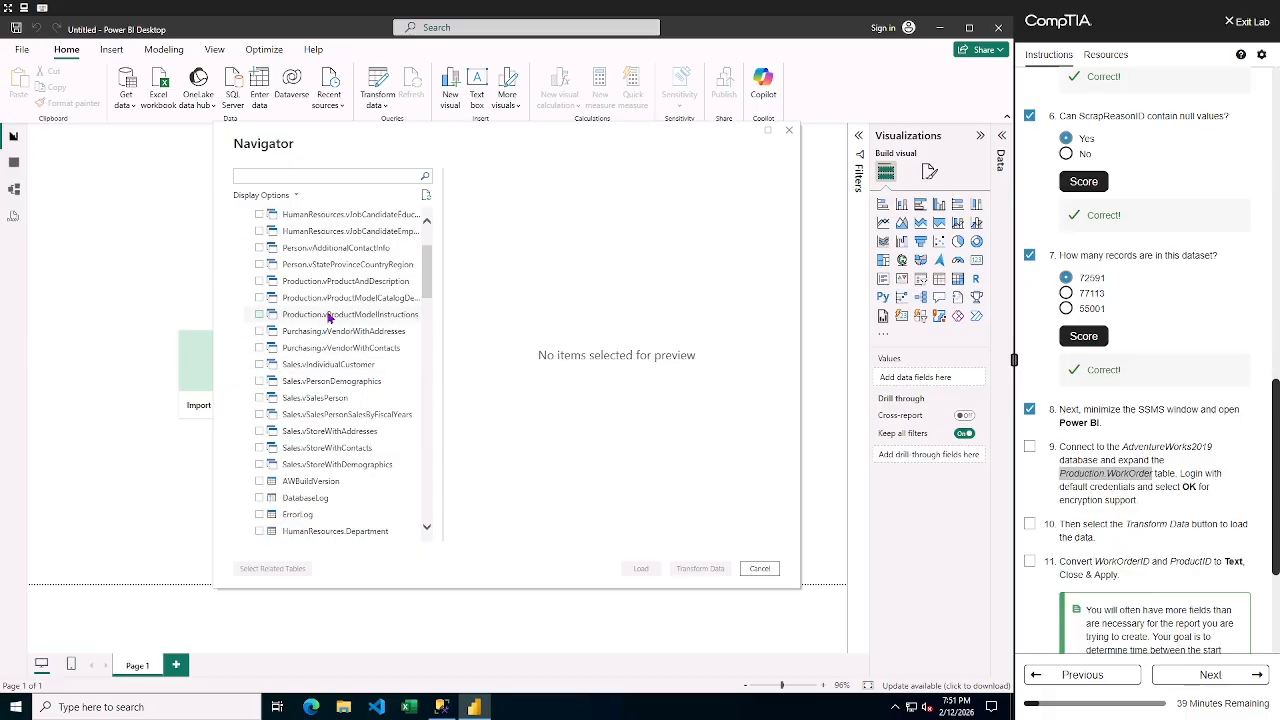
pyautogui.scroll(-4, 332, 365)
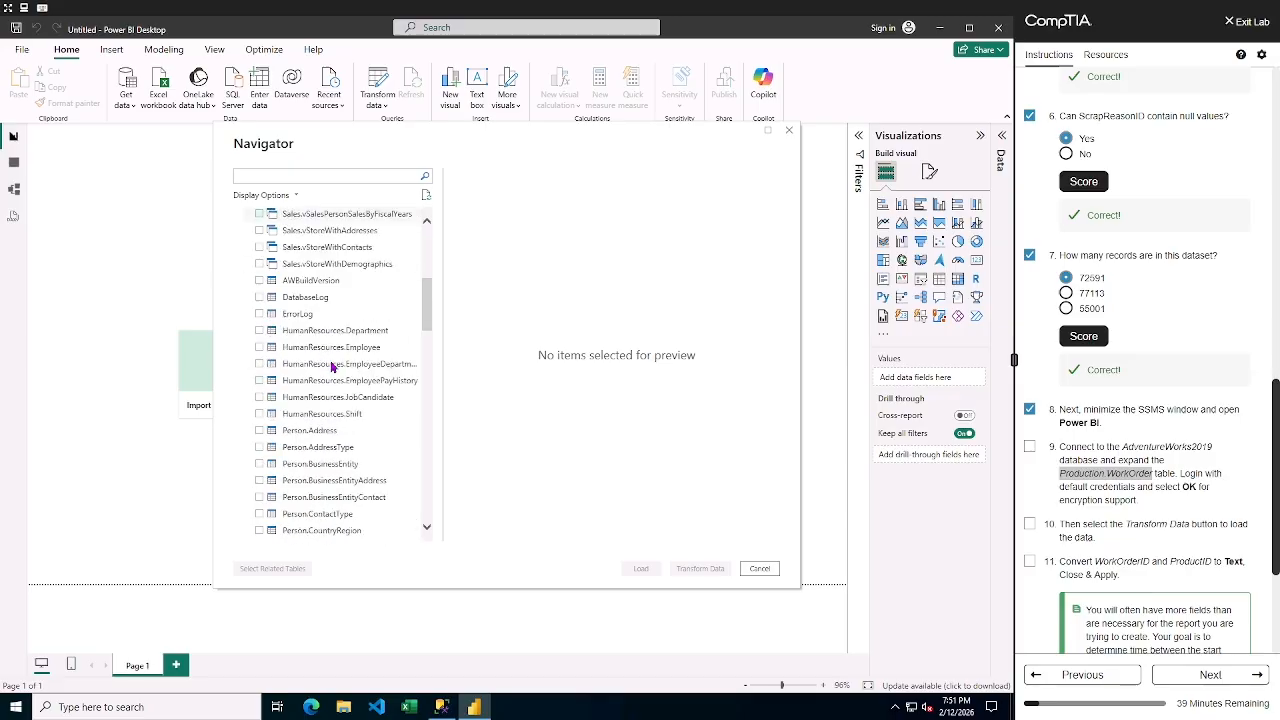
pyautogui.scroll(-6, 333, 366)
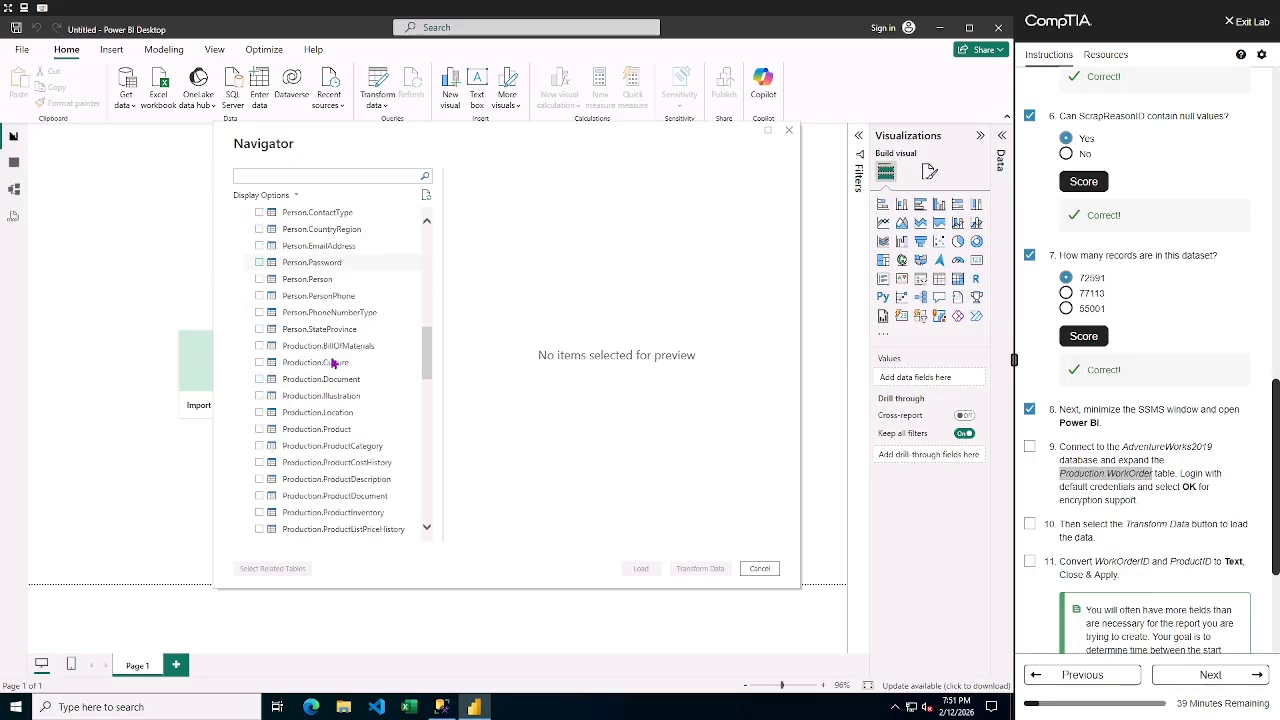
pyautogui.scroll(-5, 335, 364)
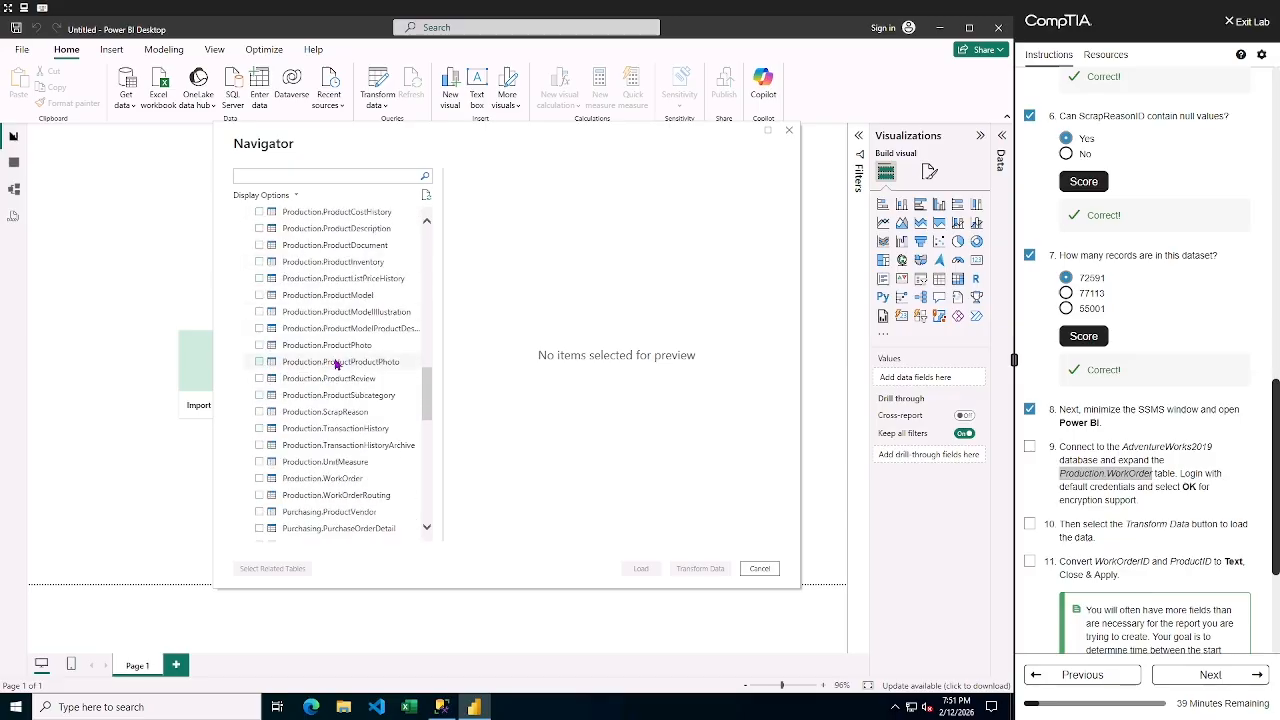
pyautogui.click(260, 479)
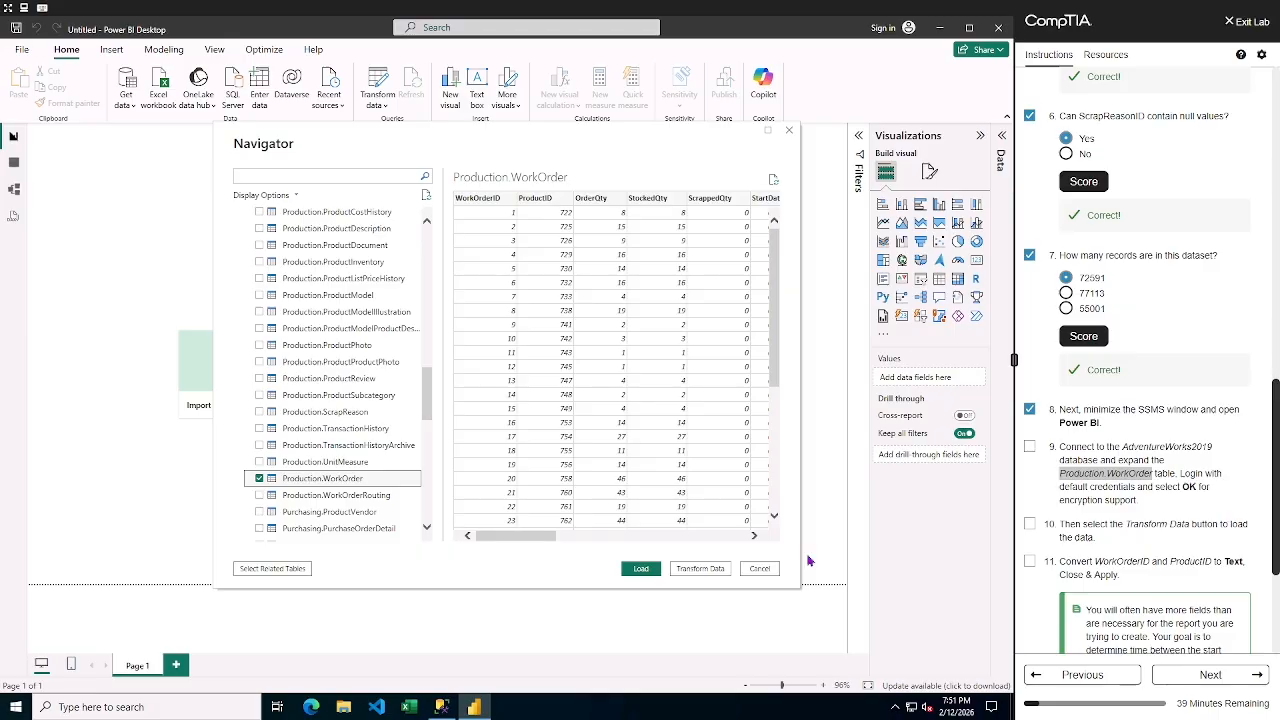
# - Load the selected table through Transform Data and check off lab items 9 and 10
pyautogui.click(697, 569)
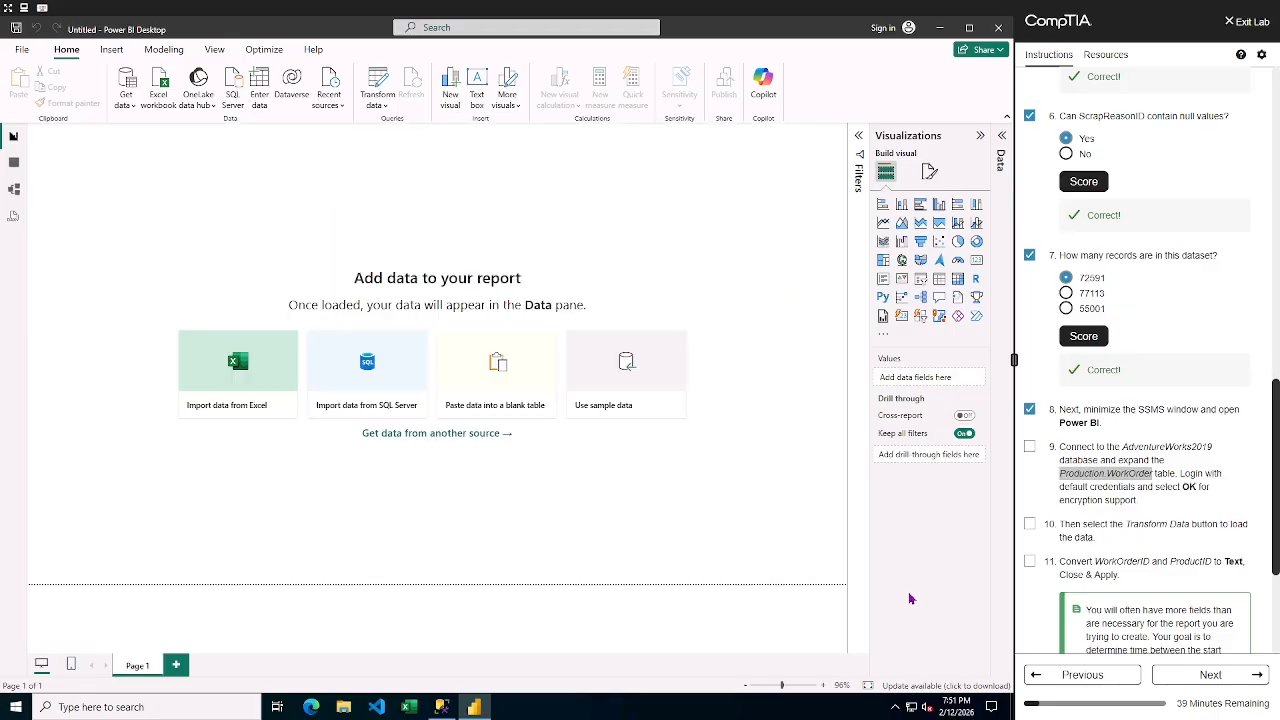
pyautogui.click(1029, 447)
pyautogui.click(1030, 524)
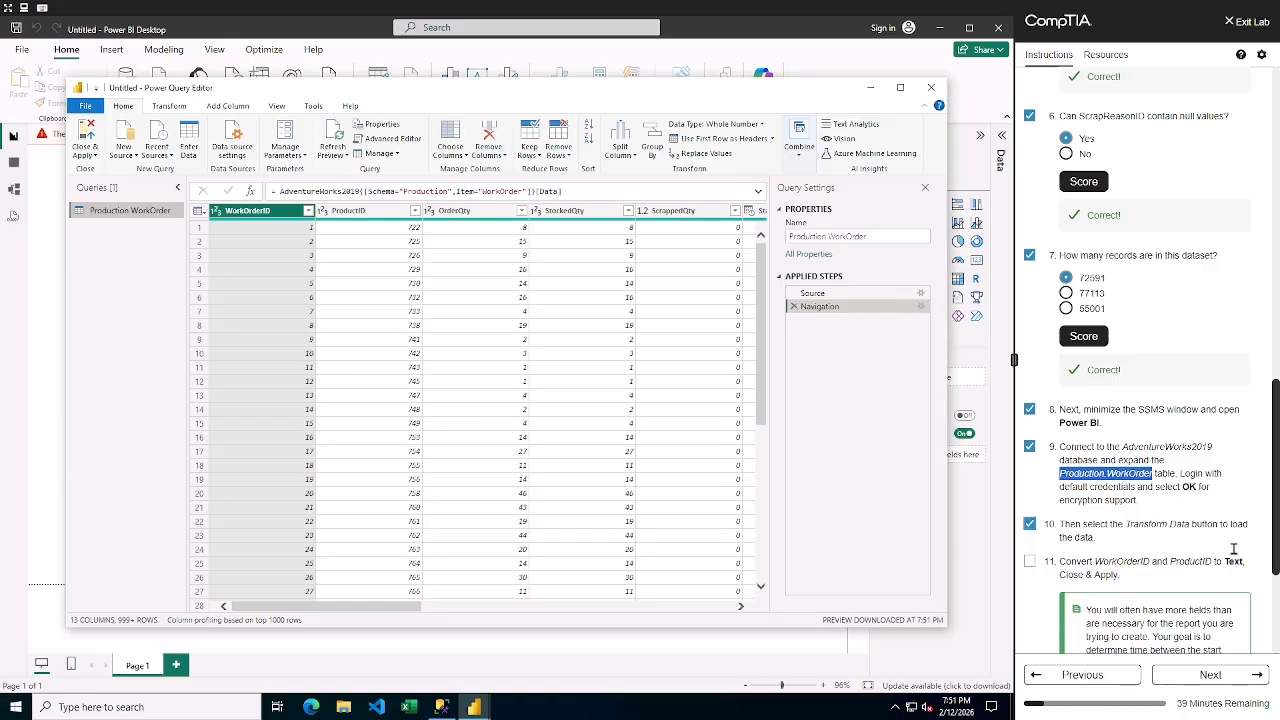
# - Convert the data type of the WorkOrderID and ProductID columns to Text
pyautogui.click(218, 212)
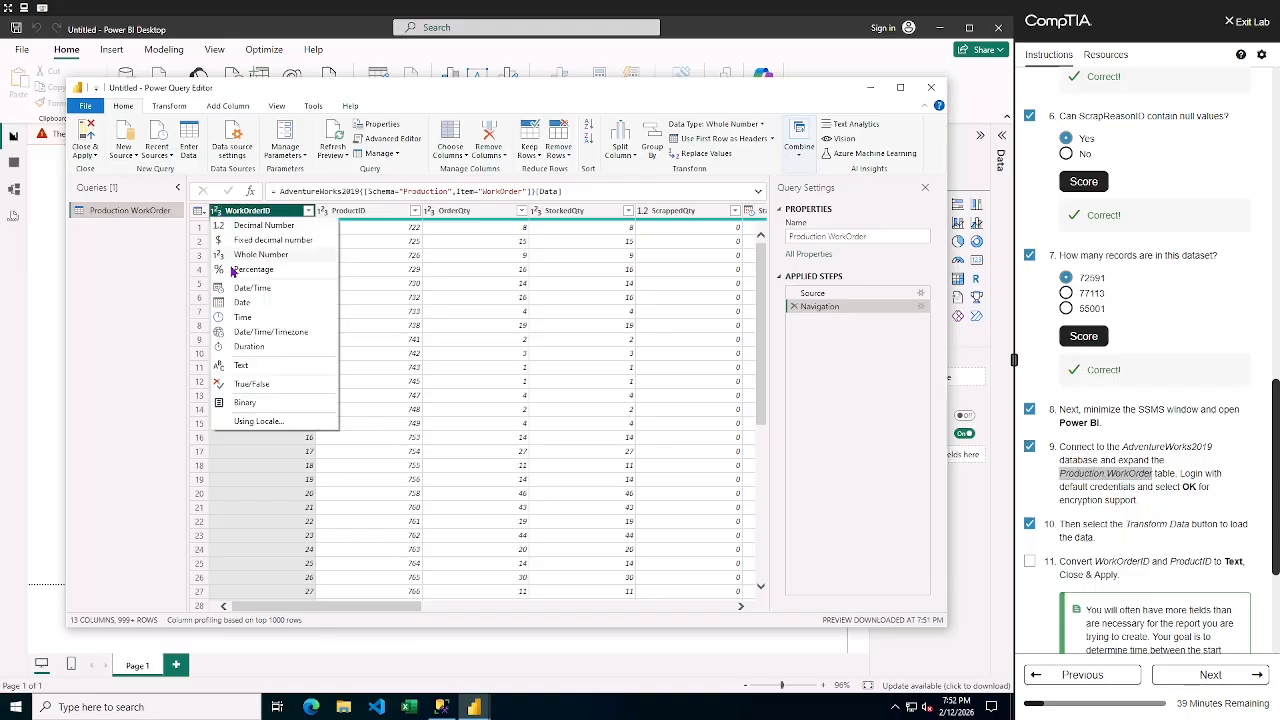
pyautogui.click(241, 367)
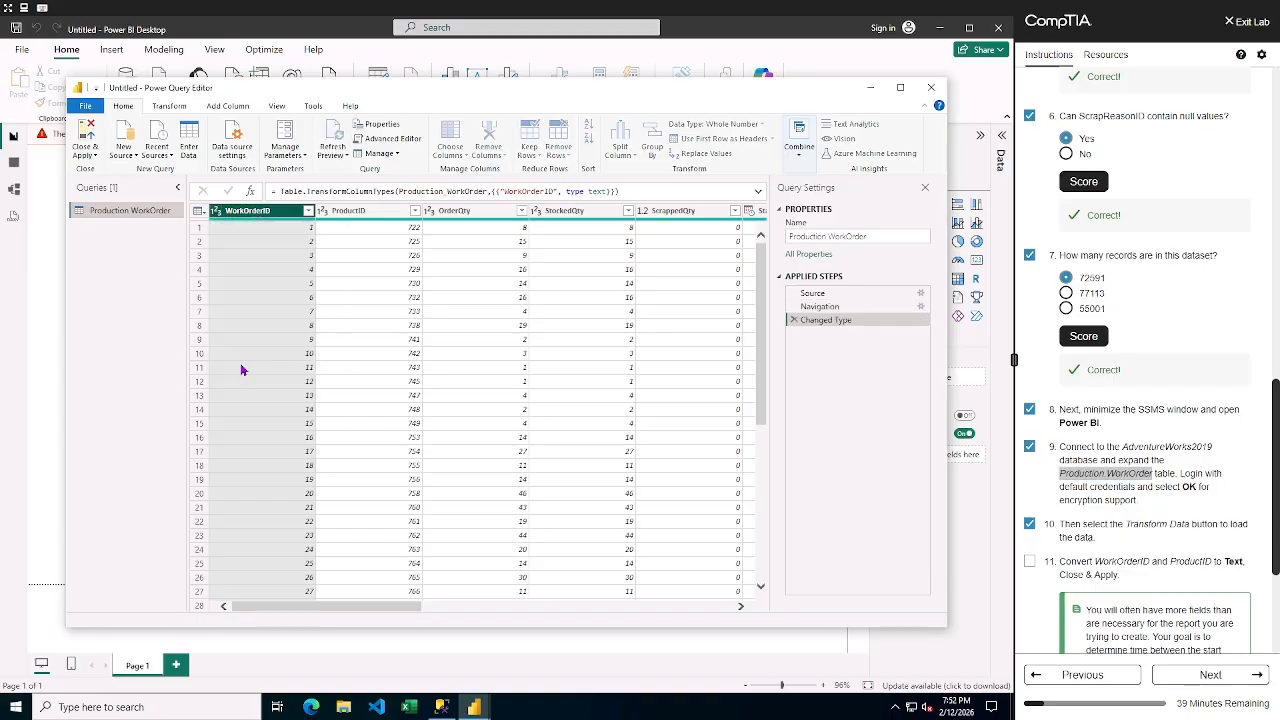
pyautogui.click(326, 214)
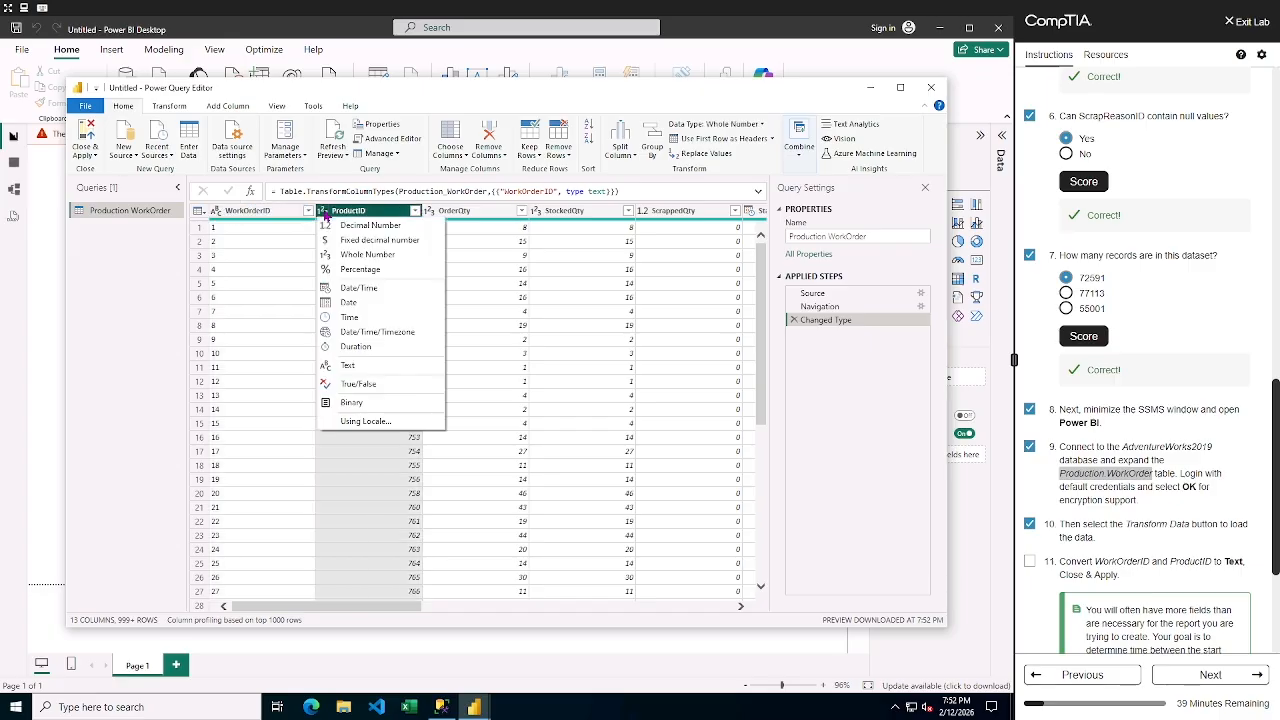
pyautogui.click(326, 368)
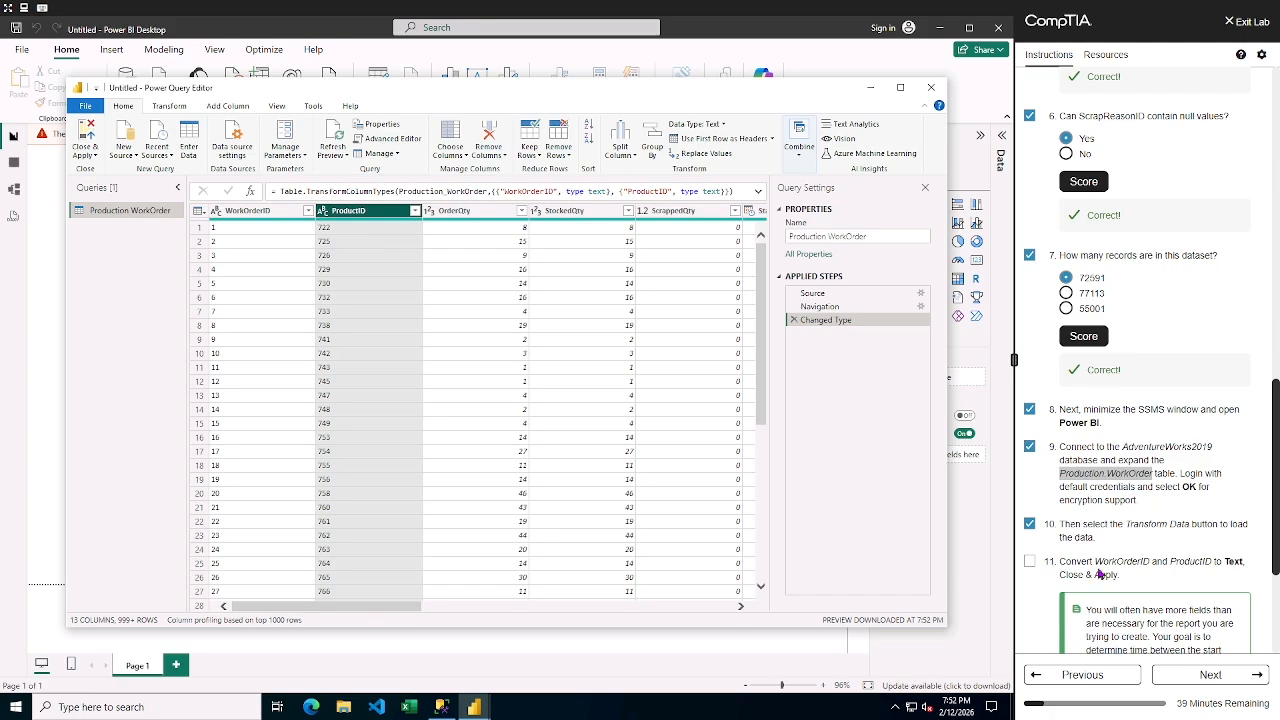
# - Check off lab item 11 and close the query editor, applying the pending changes
pyautogui.scroll(-3, 1100, 575)
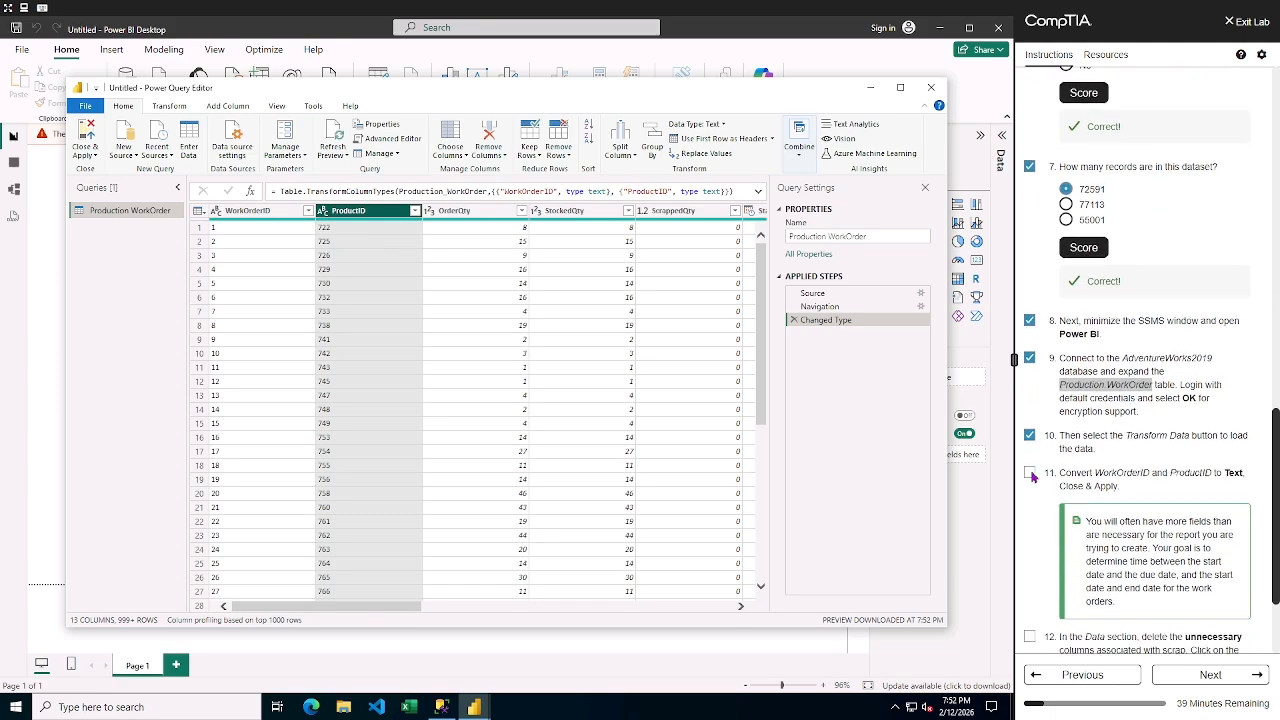
pyautogui.click(1031, 474)
pyautogui.scroll(-3, 1153, 587)
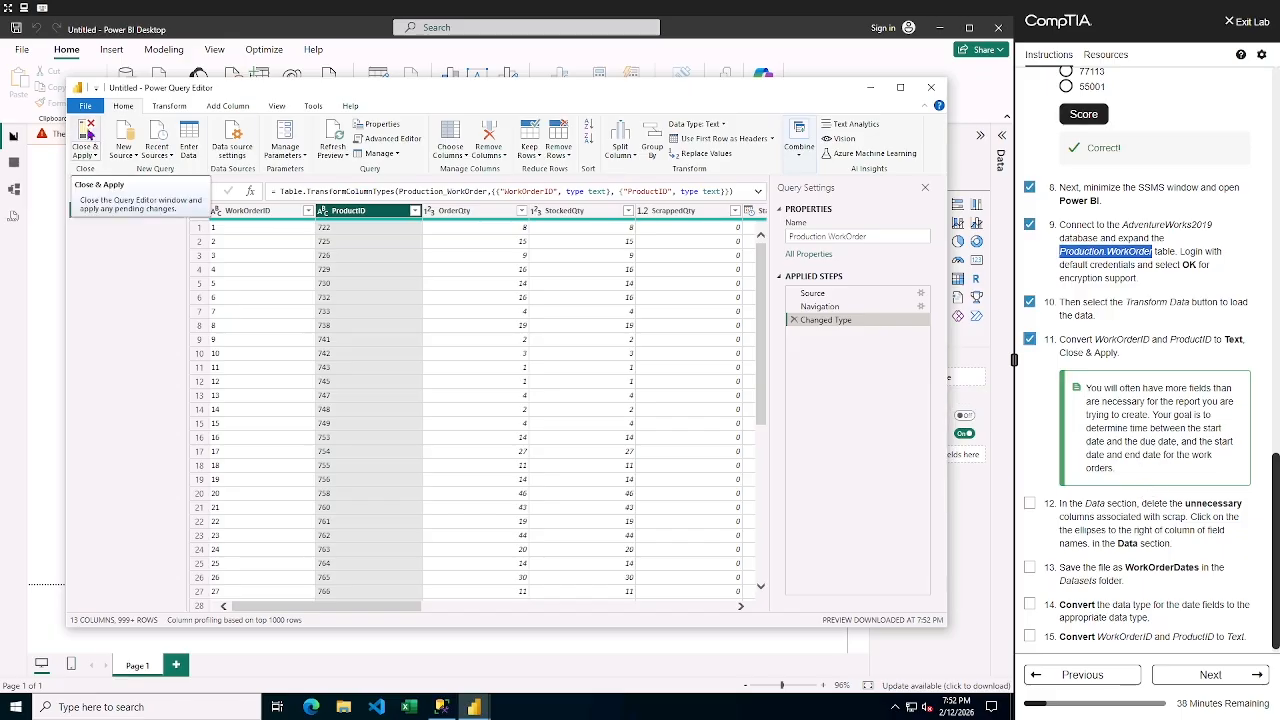
pyautogui.click(88, 133)
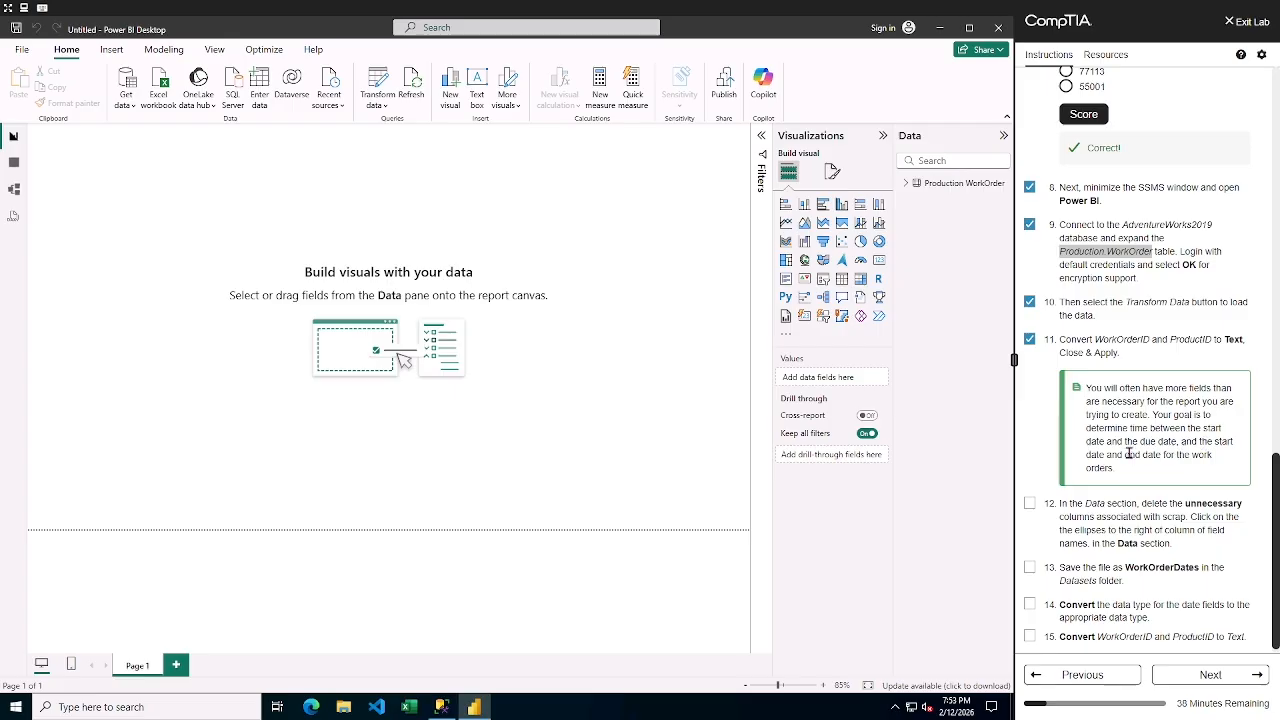
# - Expand the Production WorkOrder table, widen the list of its fields, and delete the ScrappedQty column from the model
pyautogui.click(906, 184)
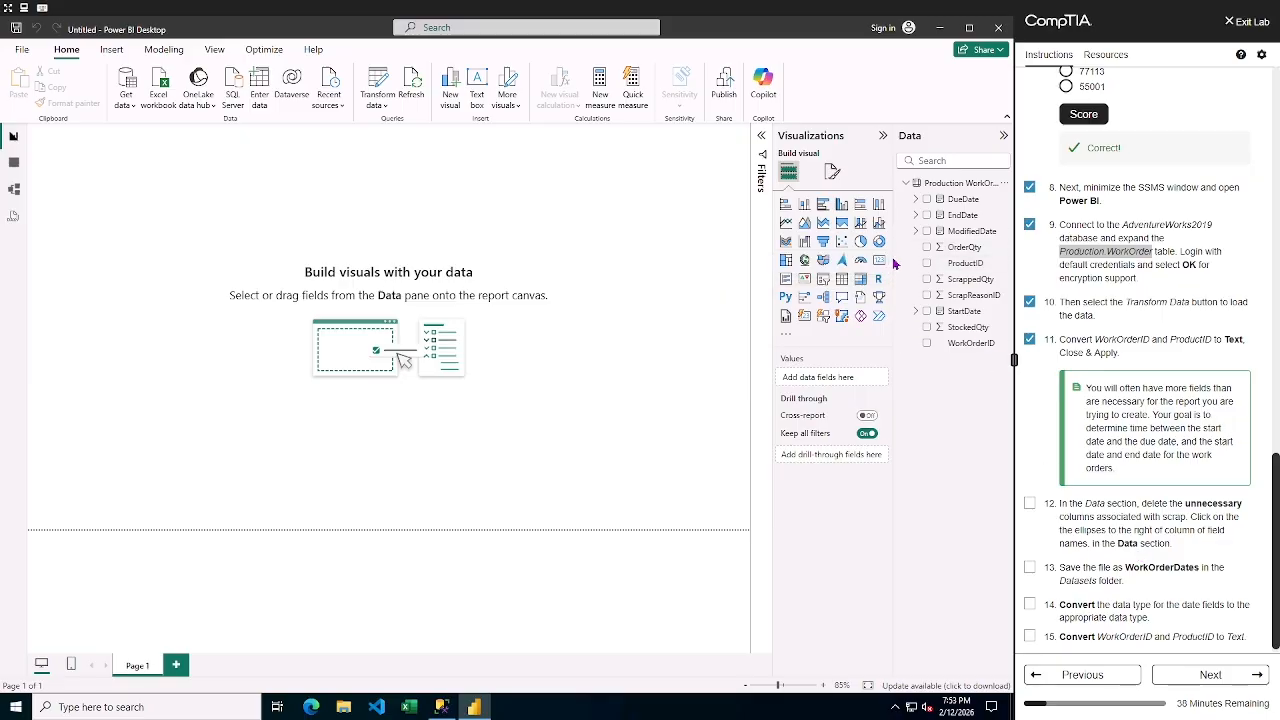
pyautogui.moveTo(893, 258); pyautogui.dragTo(816, 263)
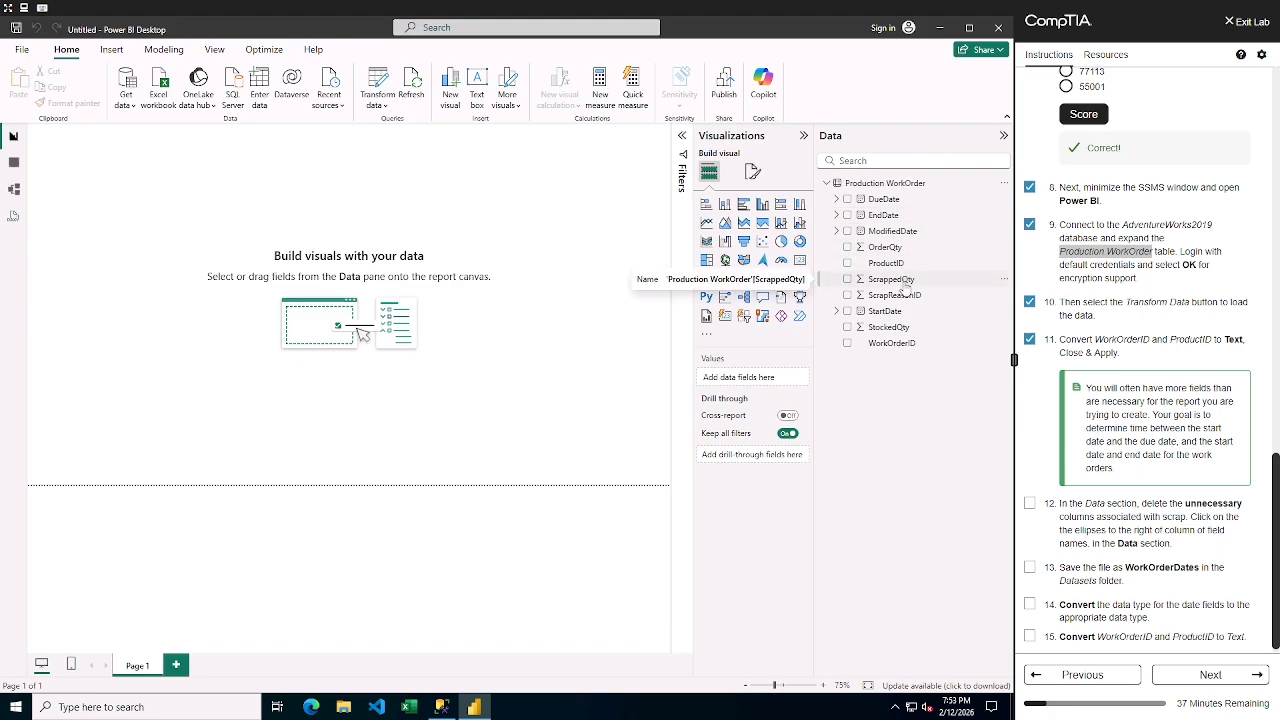
pyautogui.click(1006, 285)
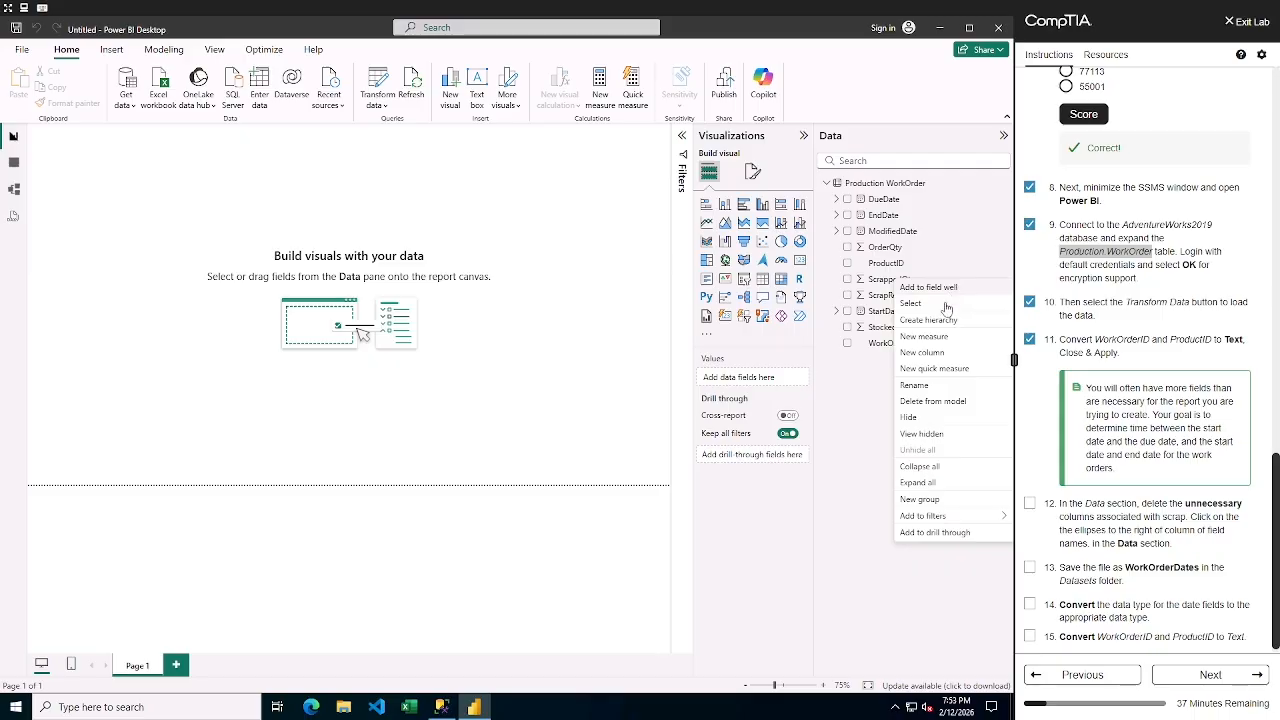
pyautogui.click(933, 401)
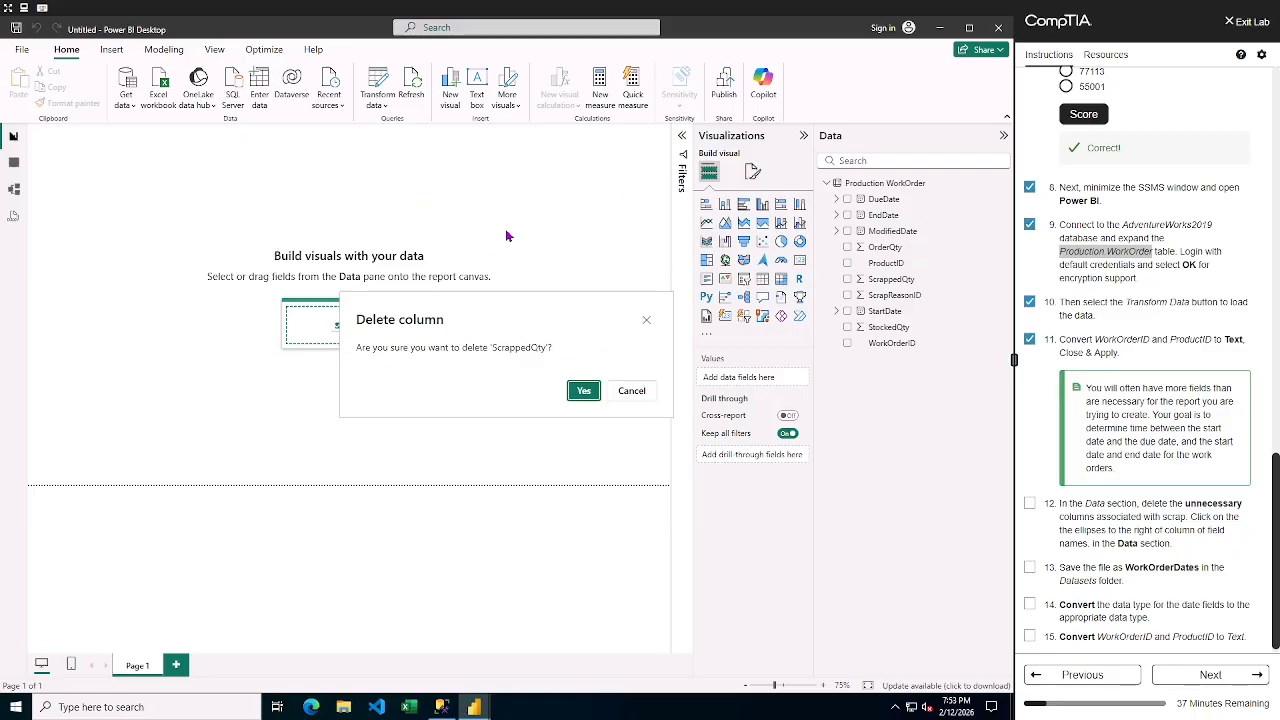
pyautogui.click(585, 392)
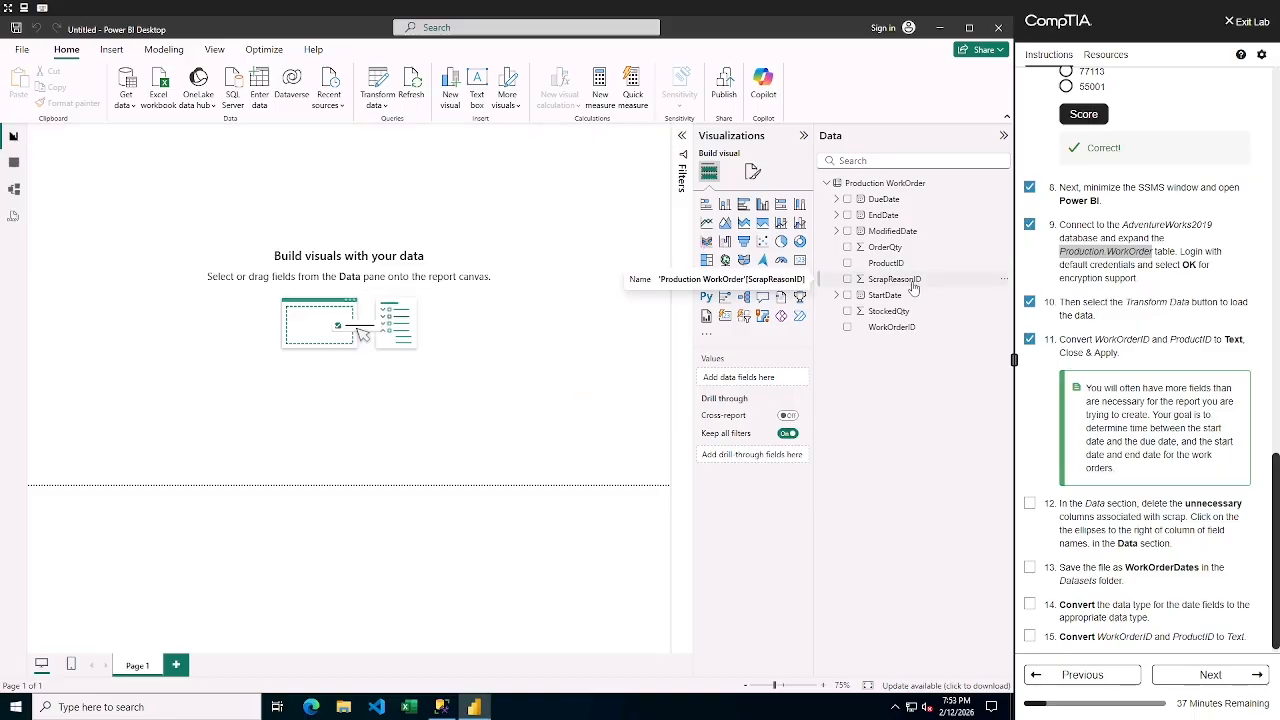
# - Delete the ScrapReasonID column from the model and check off lab item 12
pyautogui.click(1003, 281)
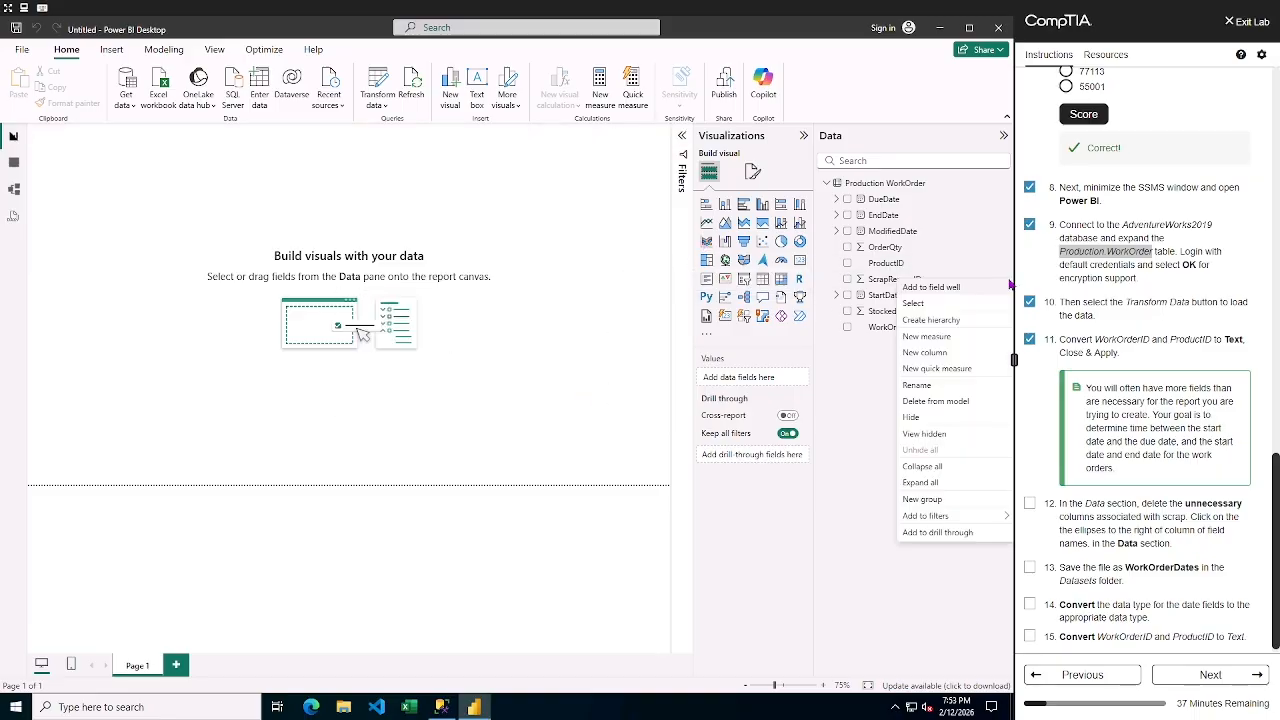
pyautogui.click(935, 401)
pyautogui.click(584, 390)
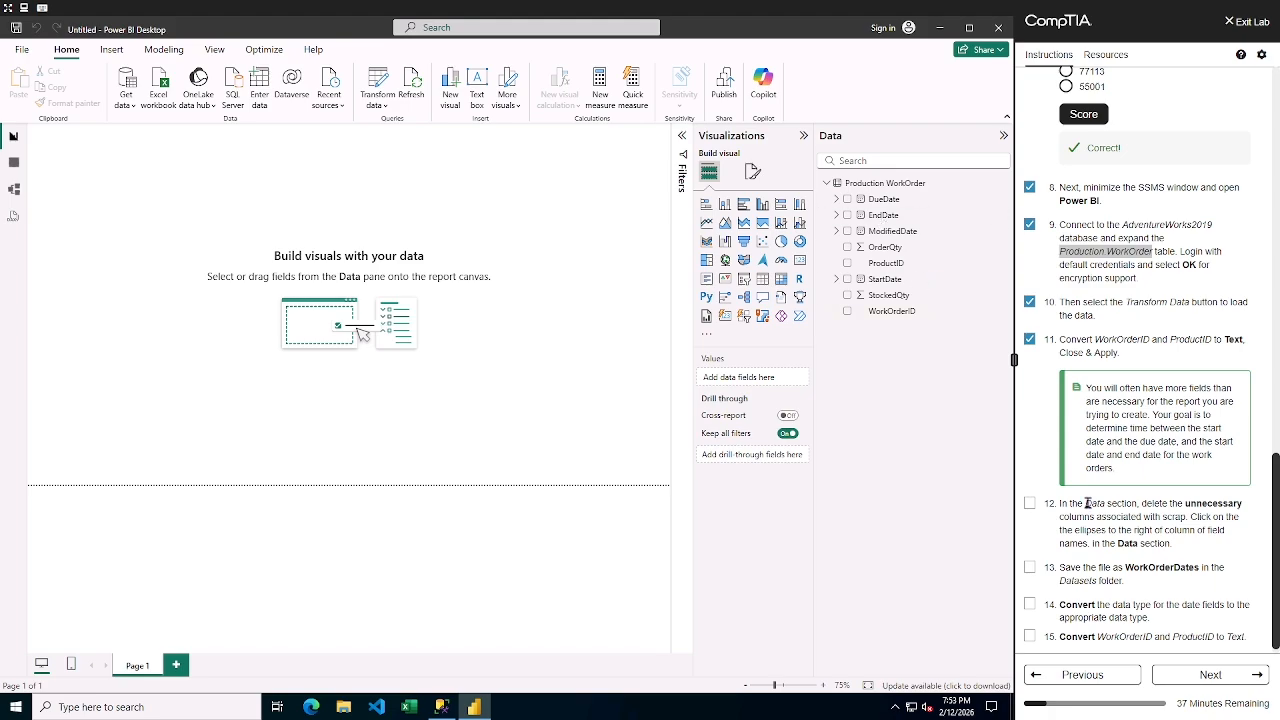
pyautogui.click(1029, 504)
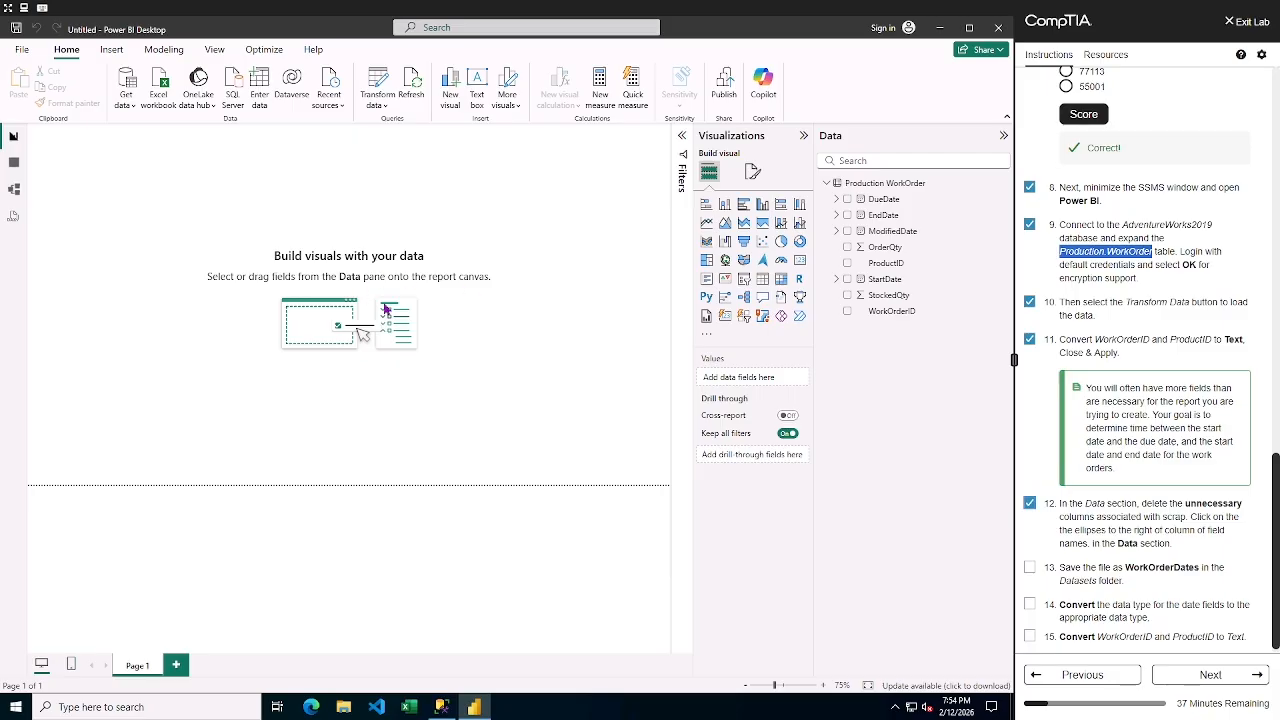
# - Start saving the report as a new file on this device and browse to the Datasets folder
pyautogui.click(20, 52)
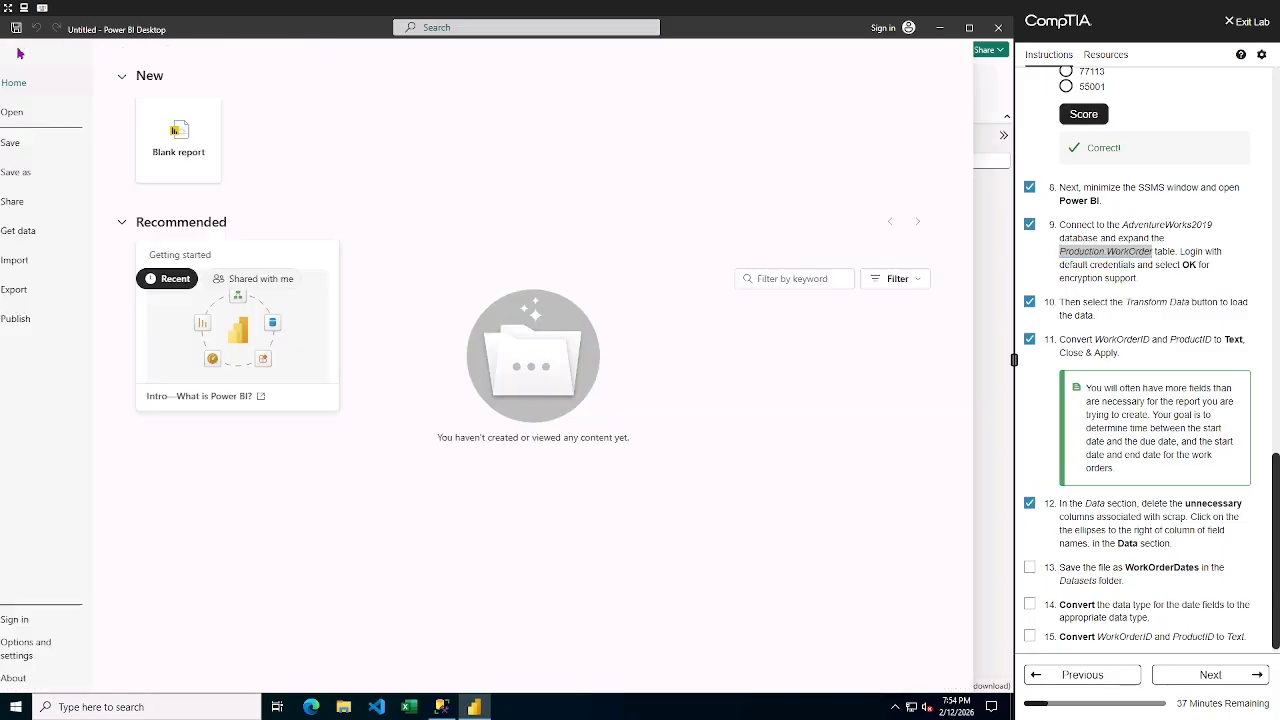
pyautogui.click(55, 176)
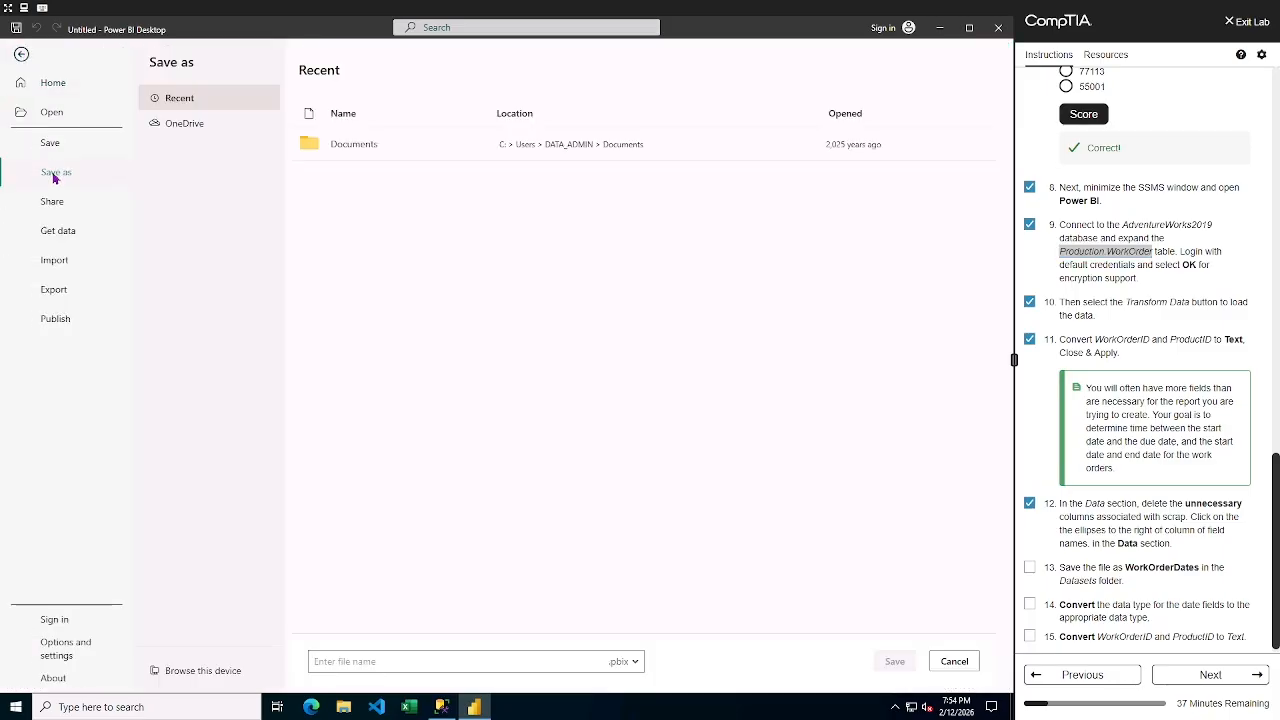
pyautogui.click(203, 670)
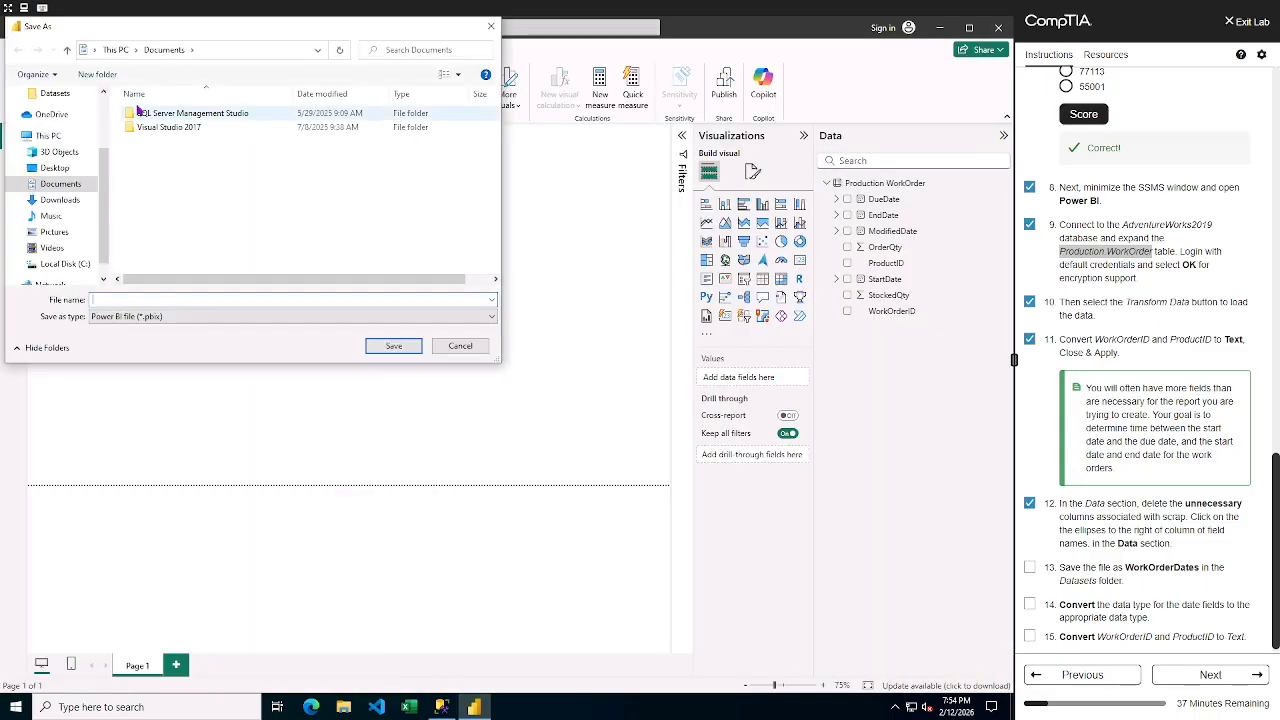
pyautogui.click(55, 167)
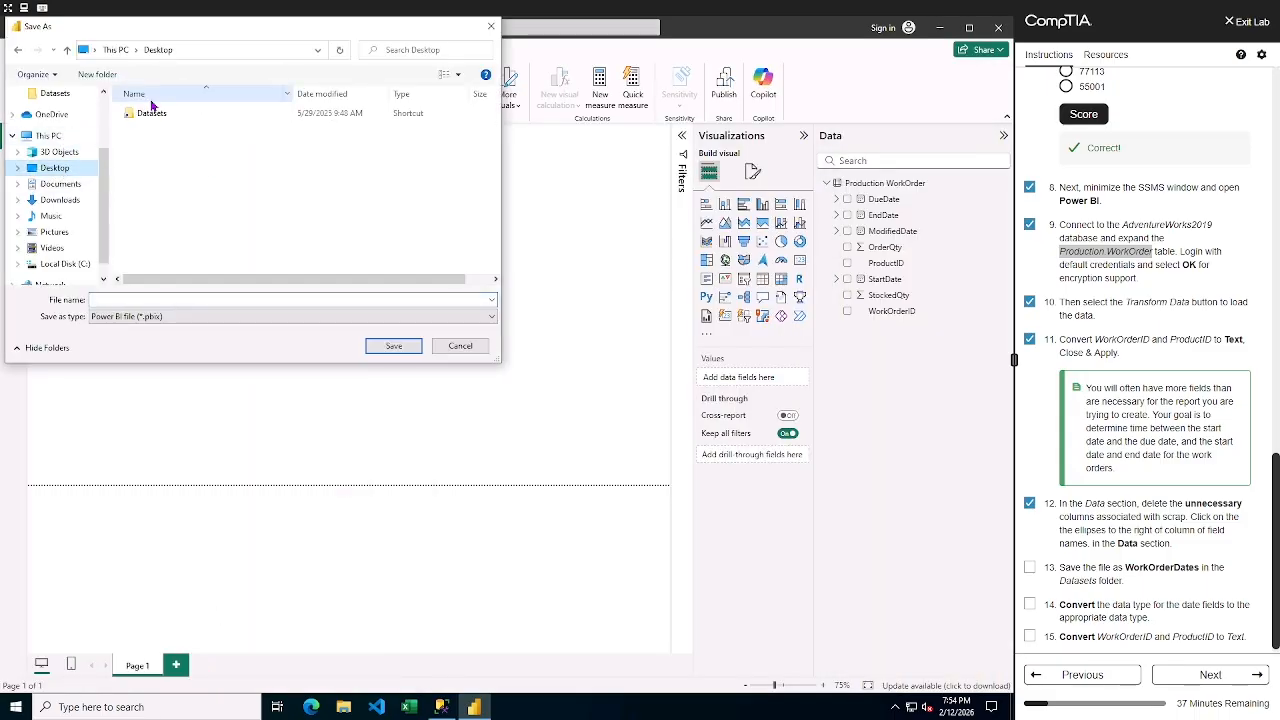
pyautogui.doubleClick(151, 113)
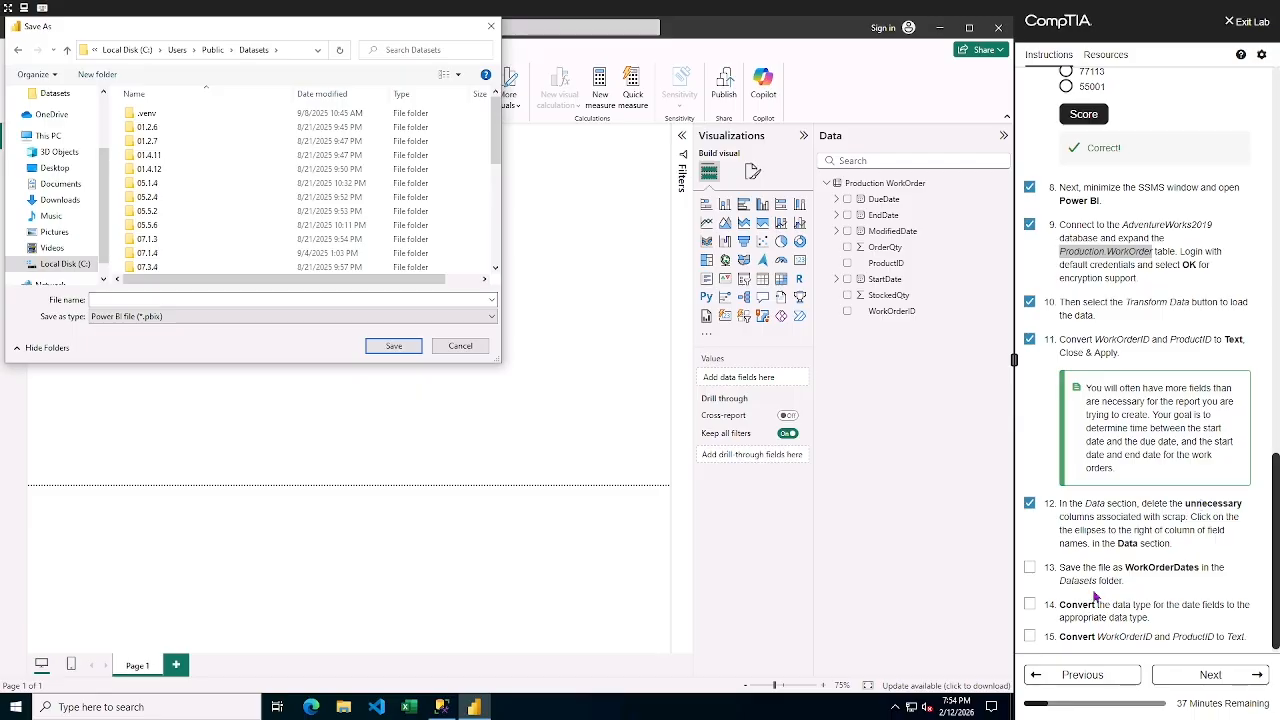
# - Save the Power BI file as WorkOrderDates in the Datasets folder and check off lab item 13
pyautogui.click(109, 299)
pyautogui.write('wO')
pyautogui.press('BackSpace')
pyautogui.press('BackSpace')
pyautogui.write('W')
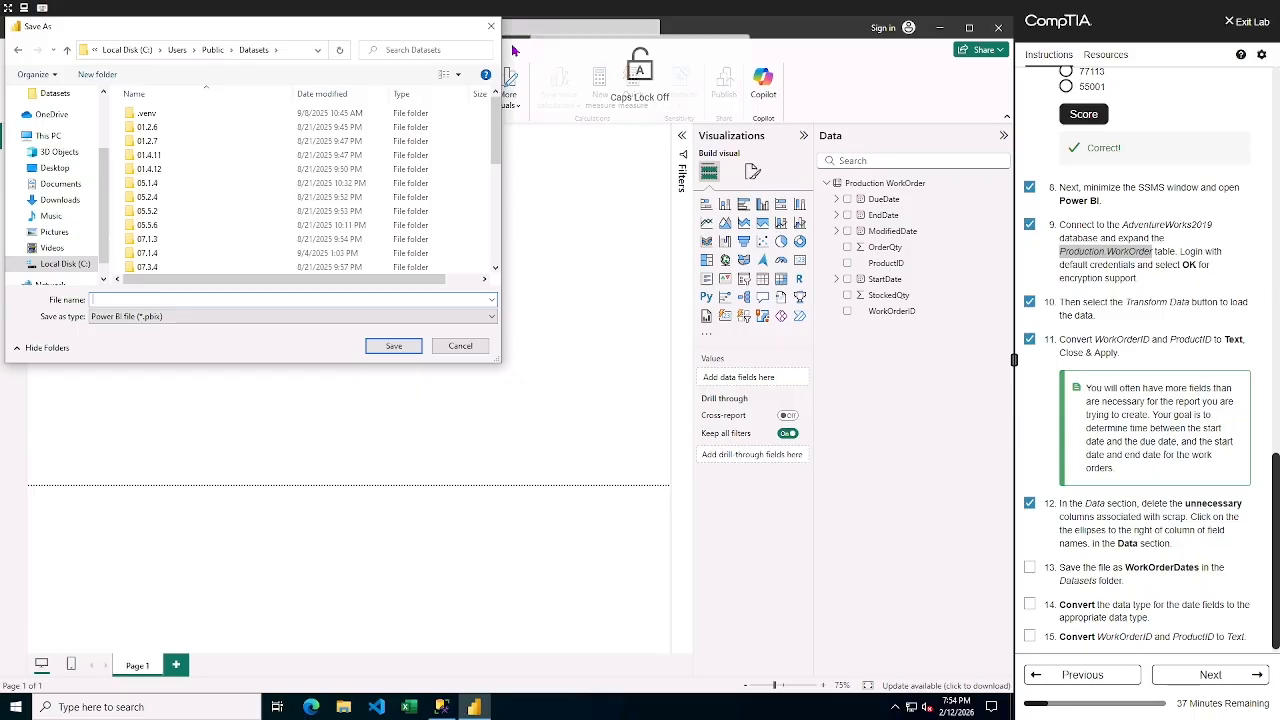
pyautogui.press('capslock')
pyautogui.write('orkOrderDates')
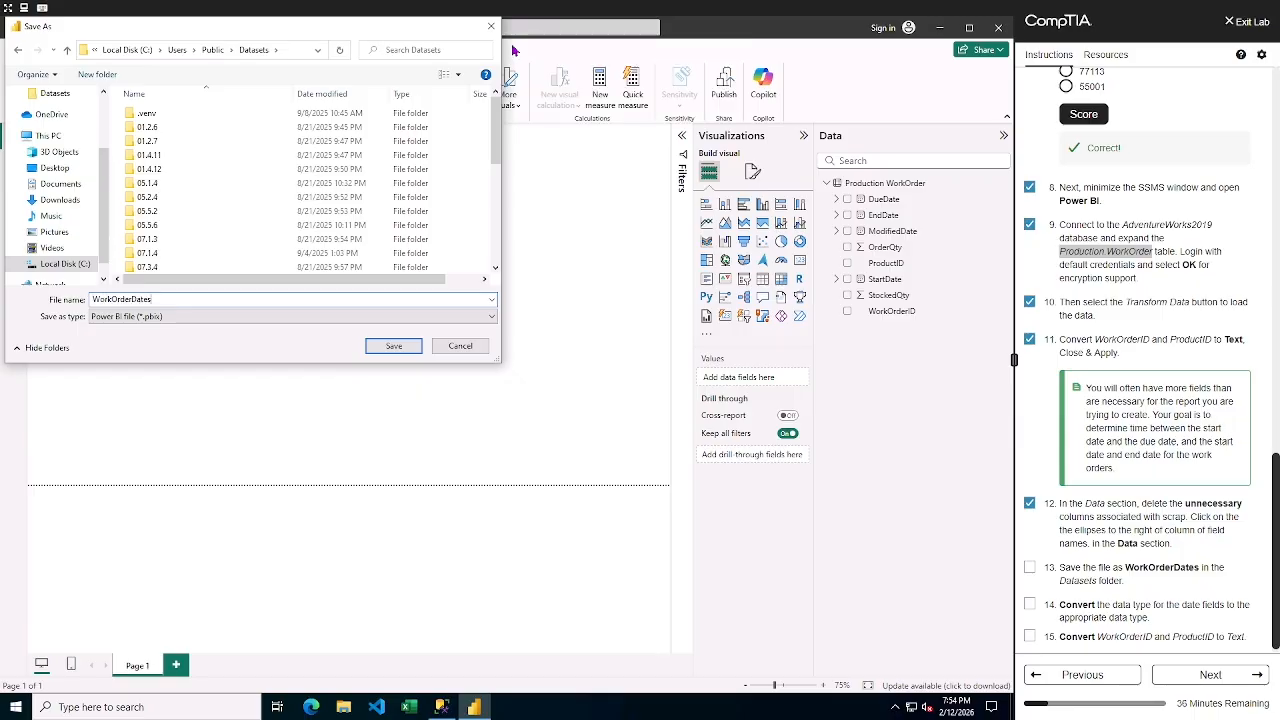
pyautogui.click(405, 348)
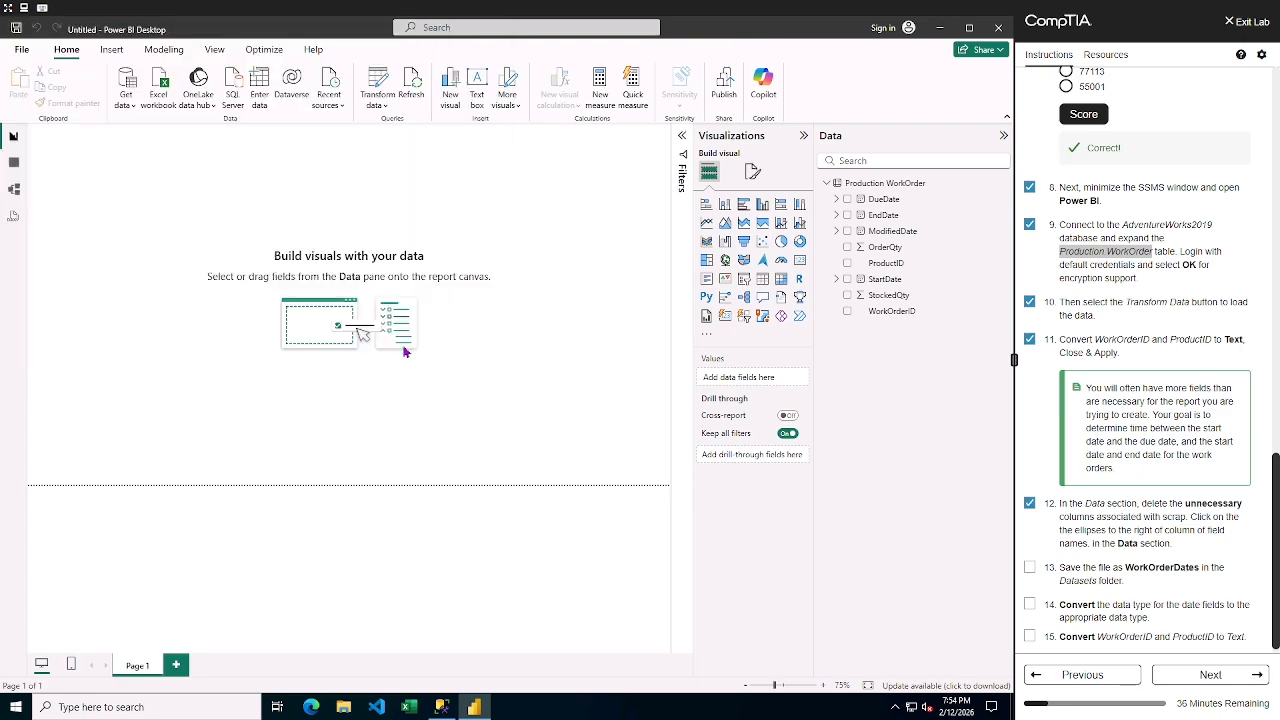
pyautogui.click(1030, 567)
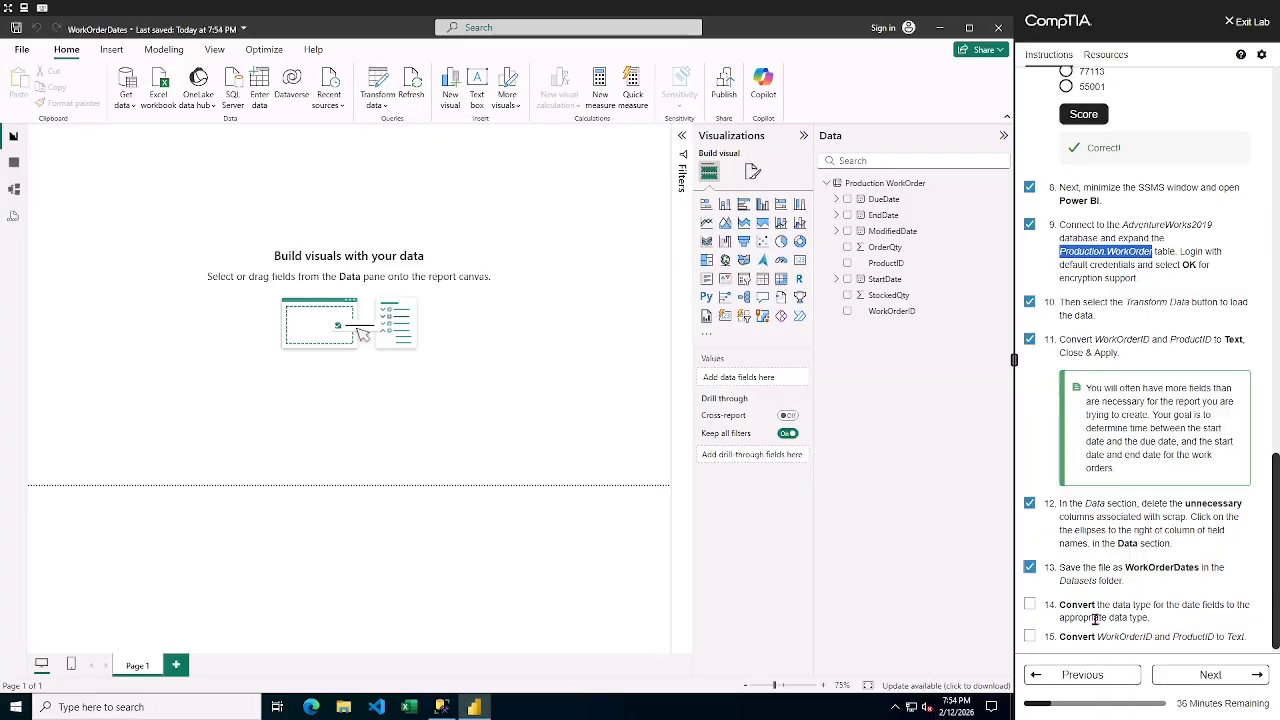
# - Open the query of the Production WorkOrder table for editing
pyautogui.scroll(-1, 1160, 625)
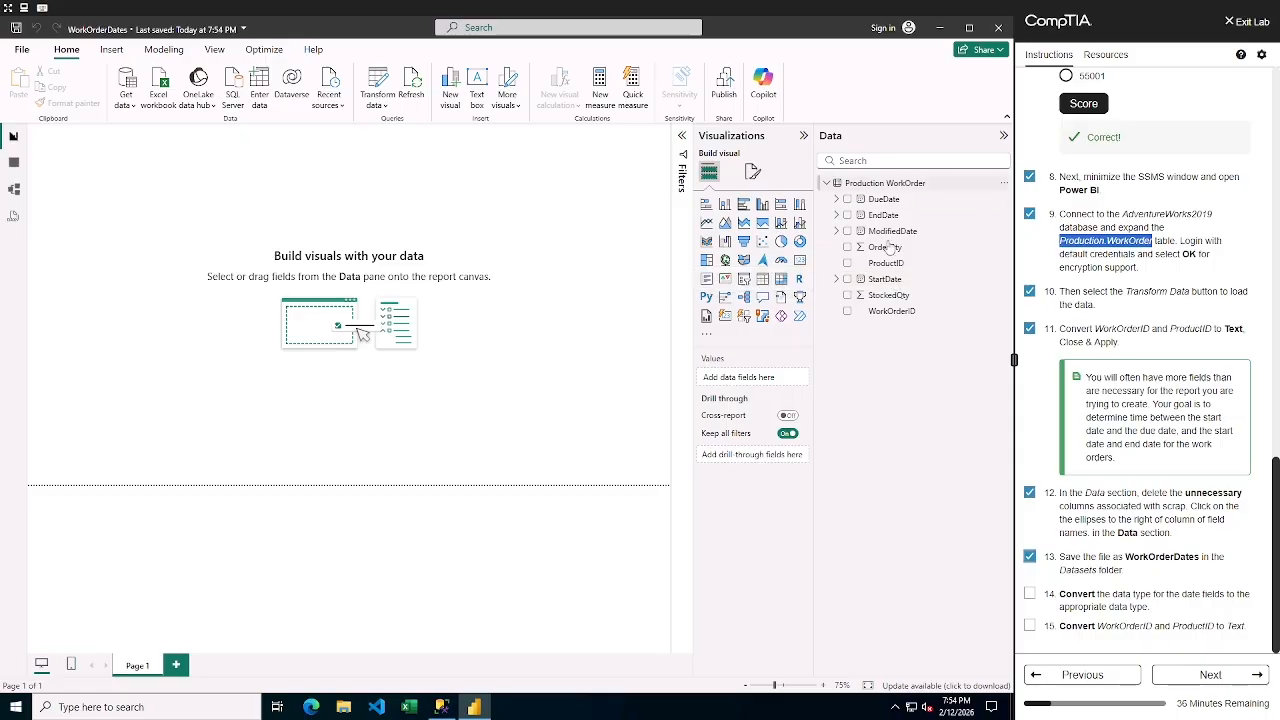
pyautogui.click(882, 187)
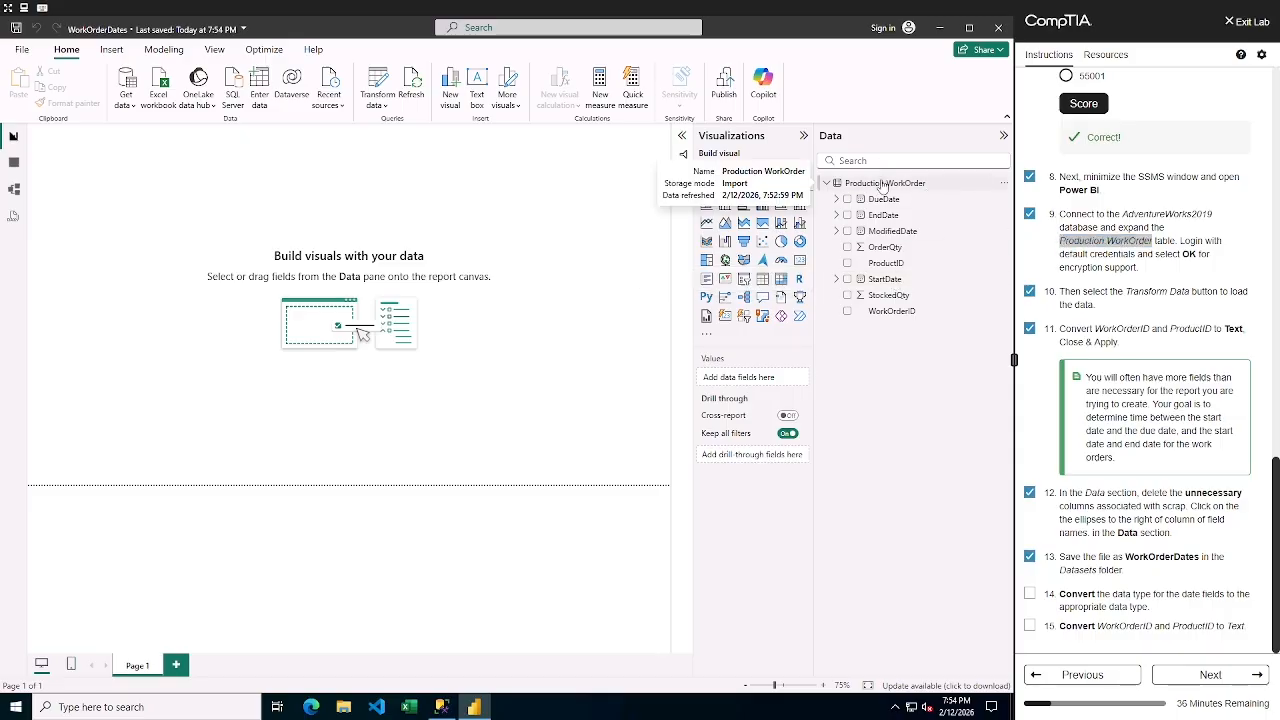
pyautogui.click(1003, 184)
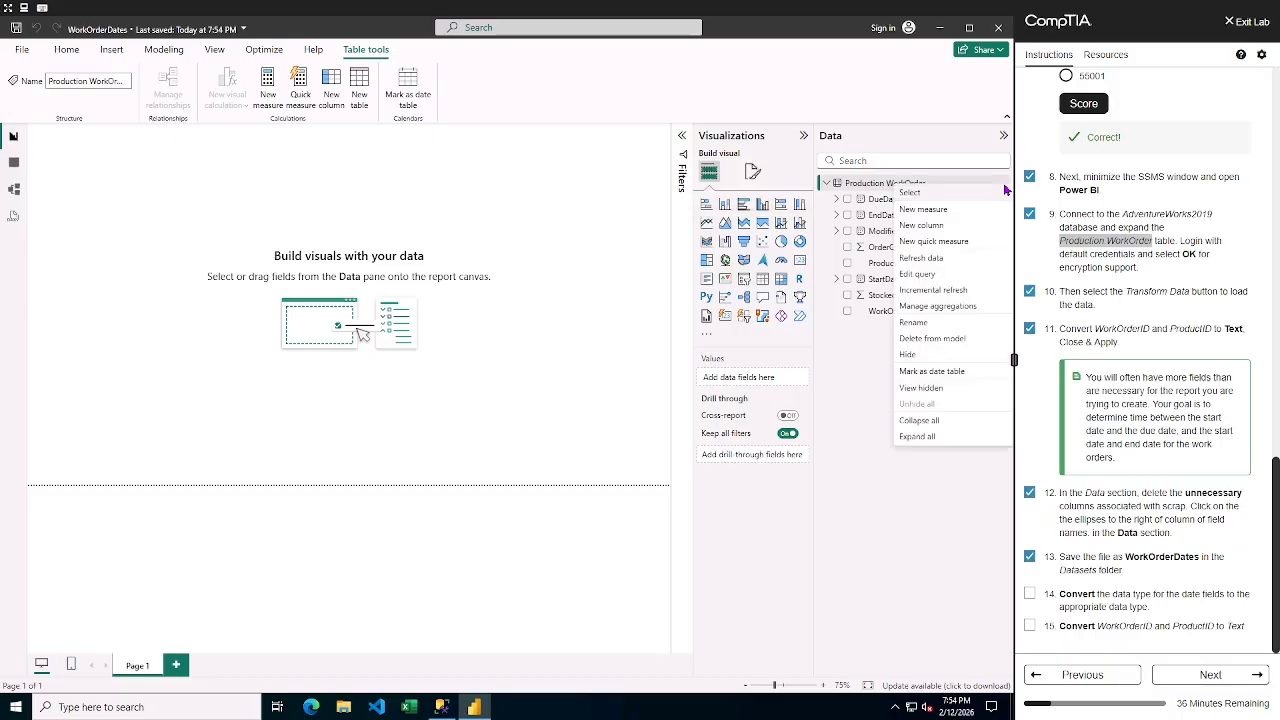
pyautogui.click(926, 277)
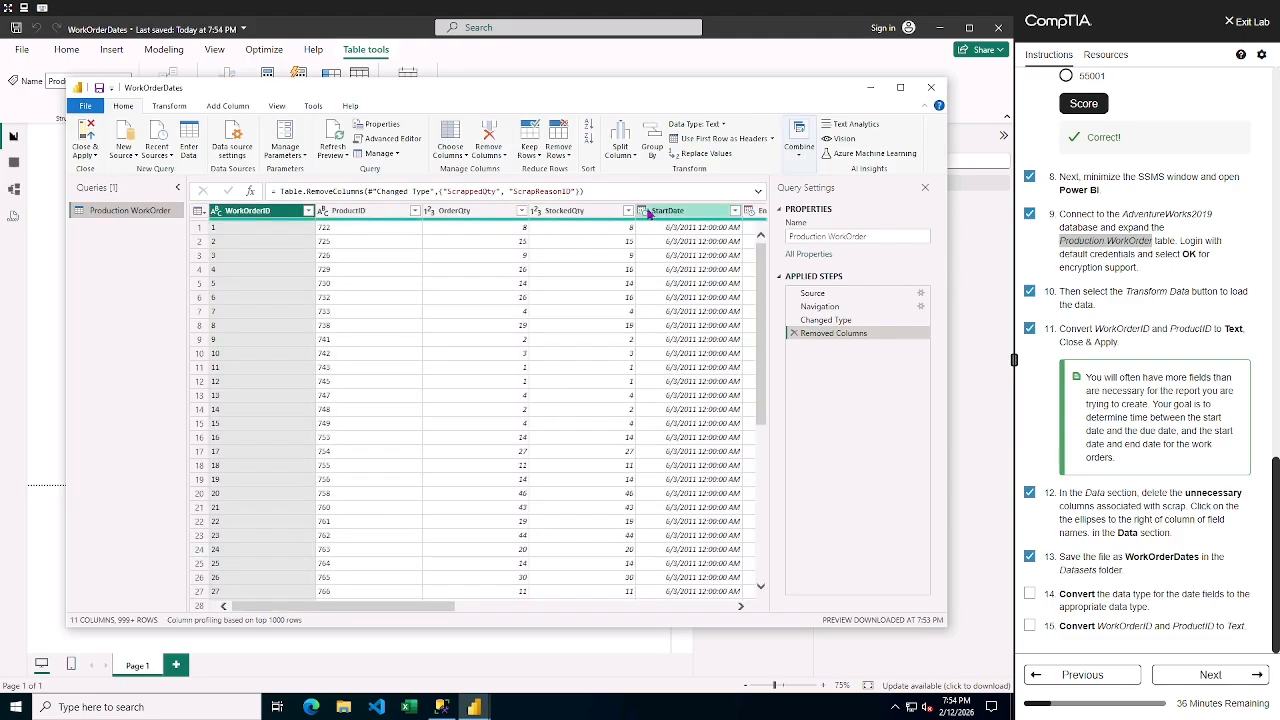
# - Convert the data type of the StartDate and EndDate columns to Date
pyautogui.moveTo(415, 612); pyautogui.dragTo(509, 612)
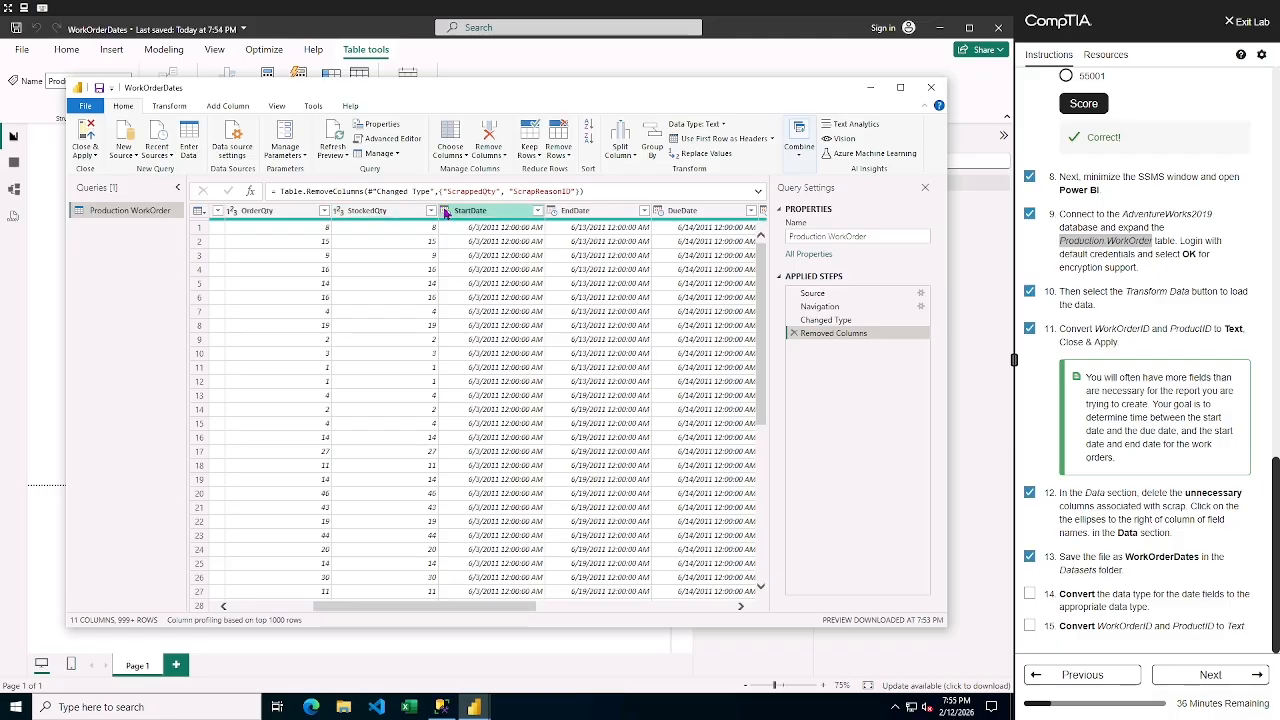
pyautogui.click(447, 211)
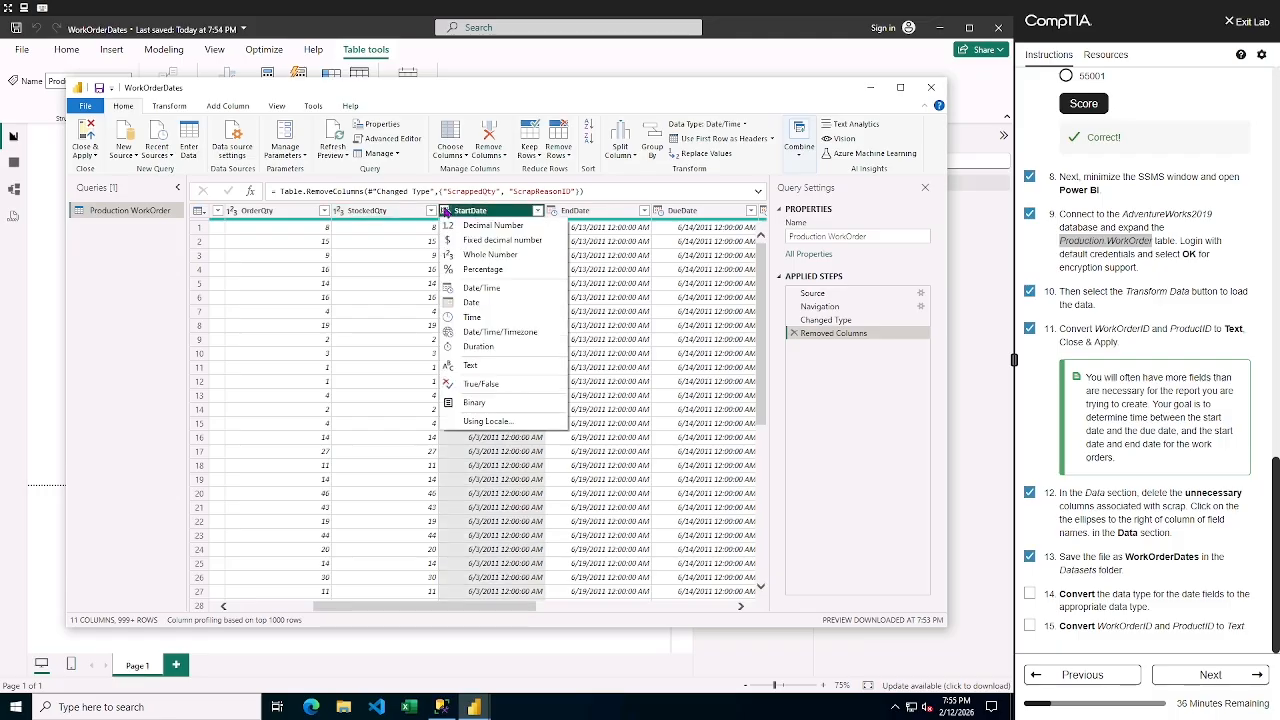
pyautogui.click(470, 302)
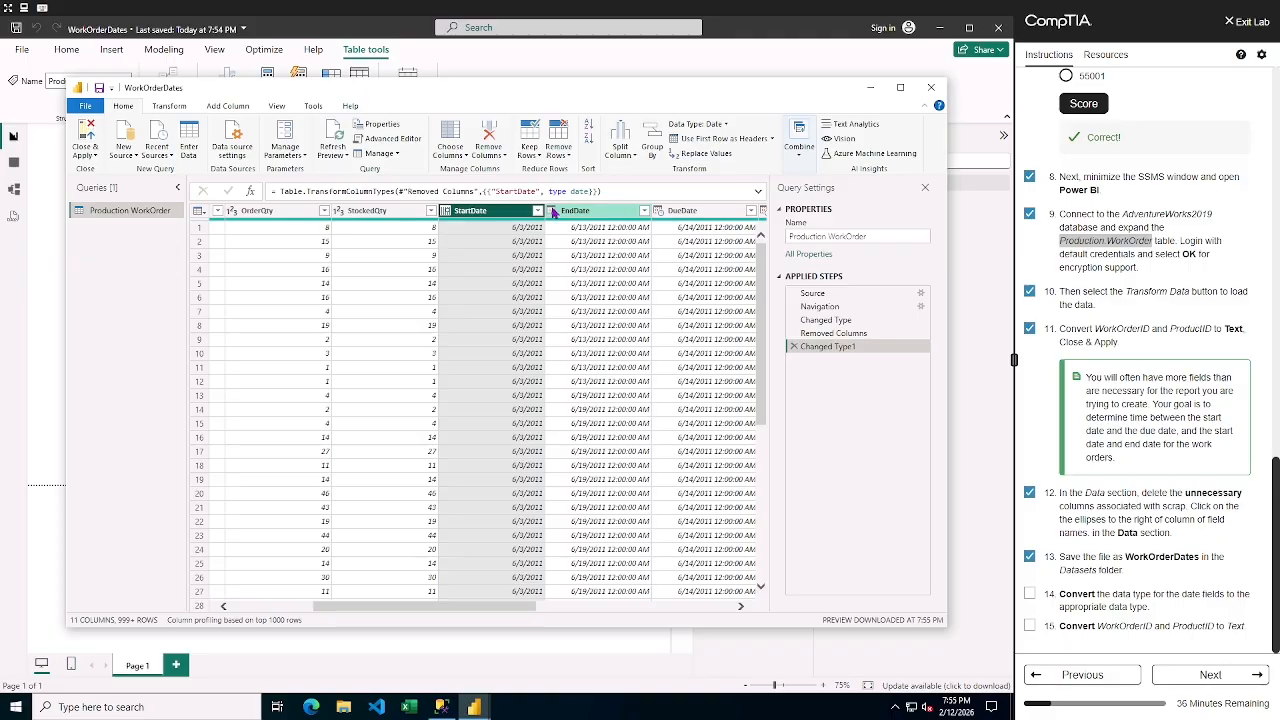
pyautogui.click(553, 211)
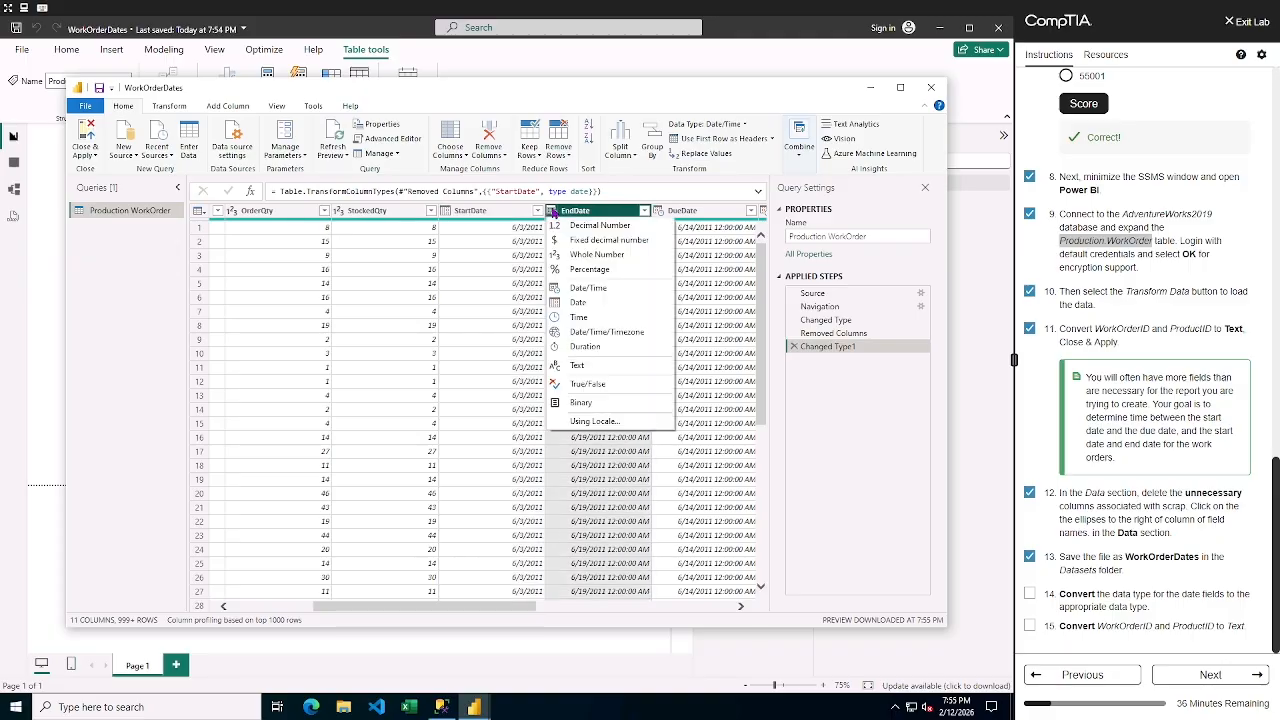
pyautogui.click(577, 302)
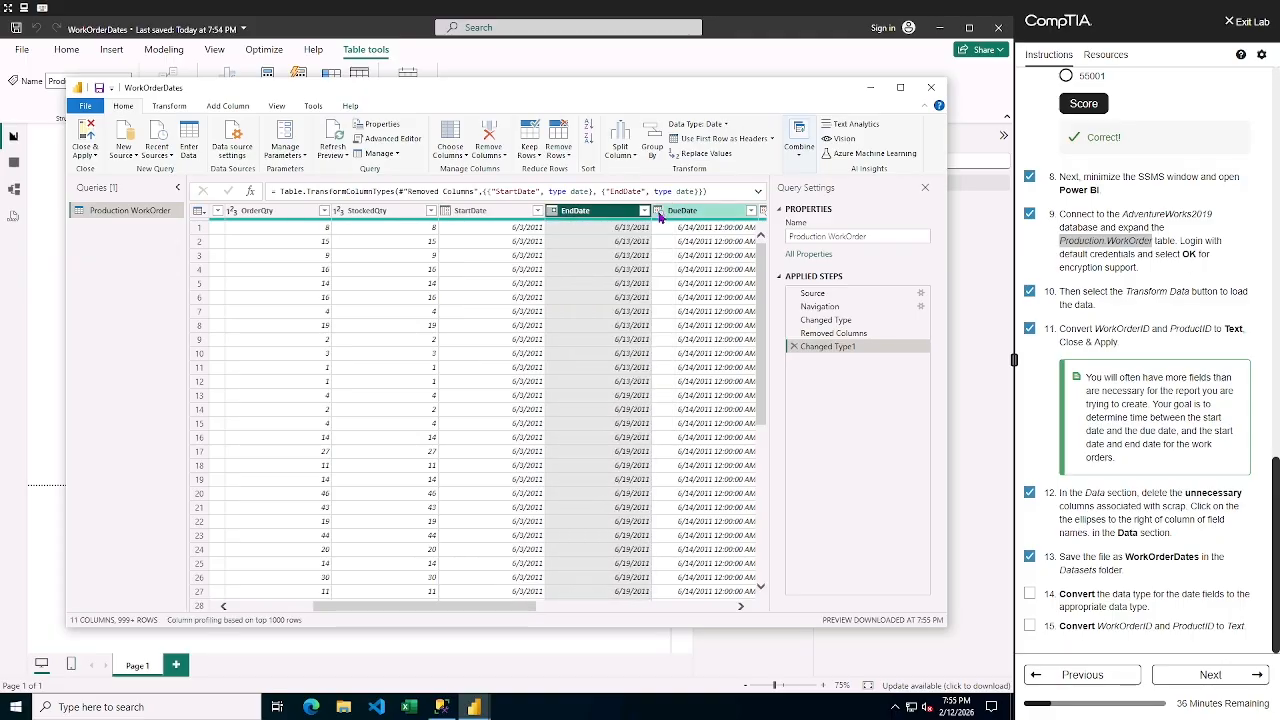
# - Convert the data type of the DueDate and ModifiedDate columns to Date and check off lab item 14
pyautogui.click(660, 217)
pyautogui.click(658, 301)
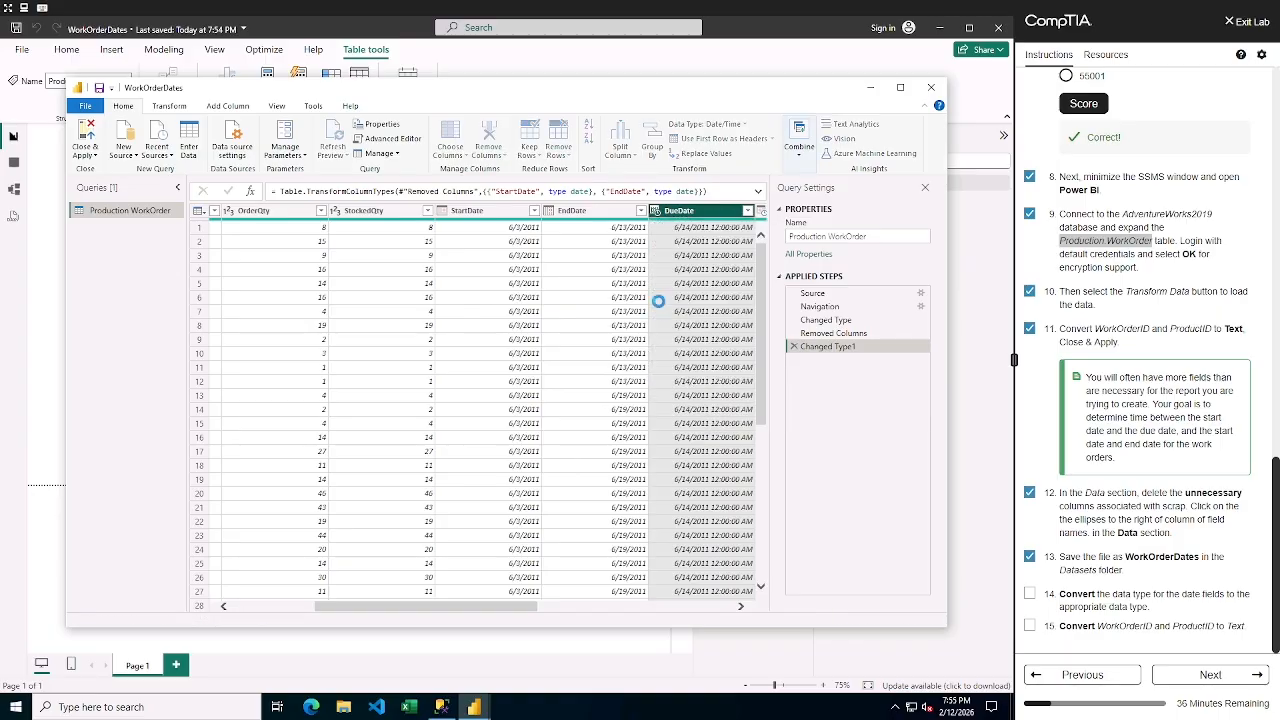
pyautogui.moveTo(530, 608); pyautogui.dragTo(664, 610)
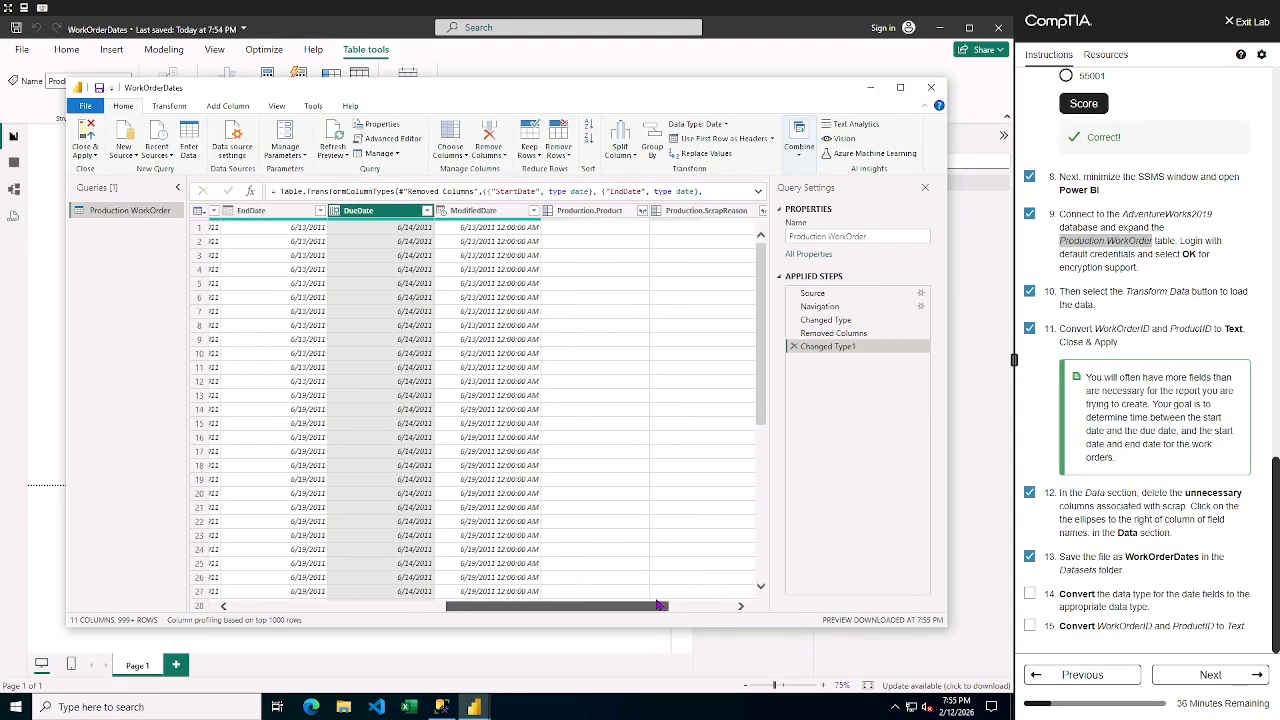
pyautogui.click(456, 214)
pyautogui.click(442, 211)
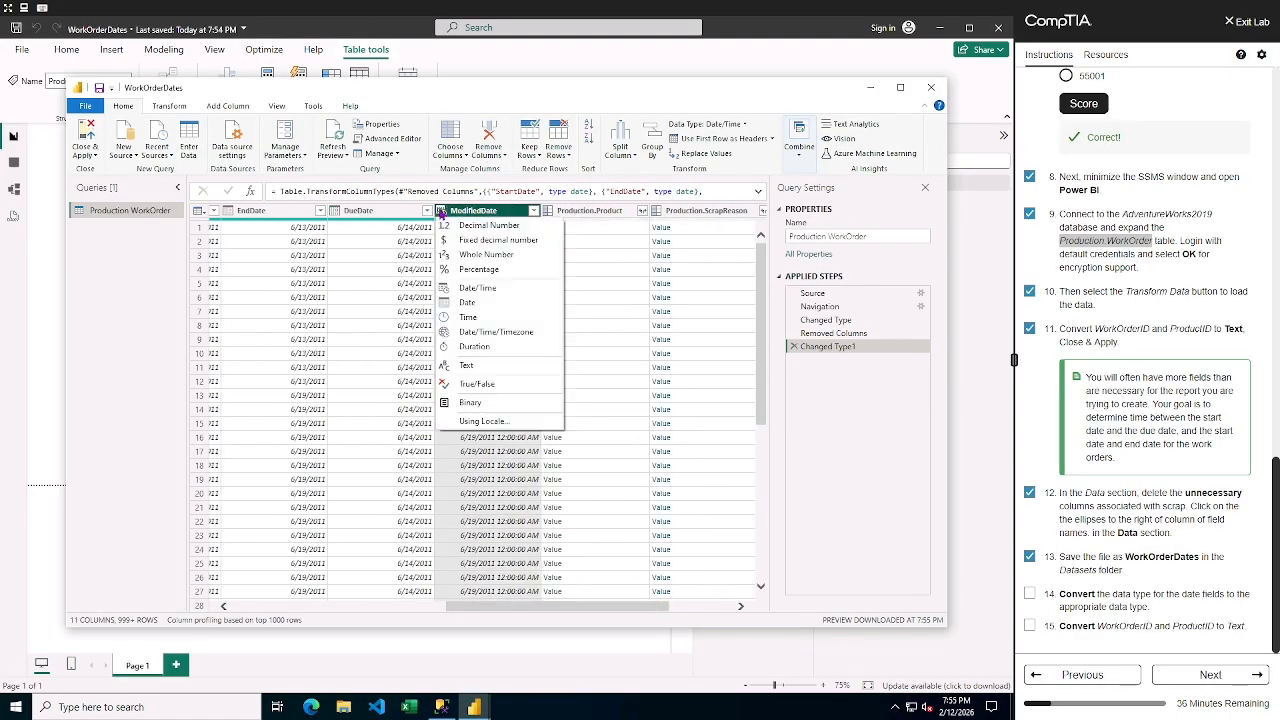
pyautogui.click(458, 303)
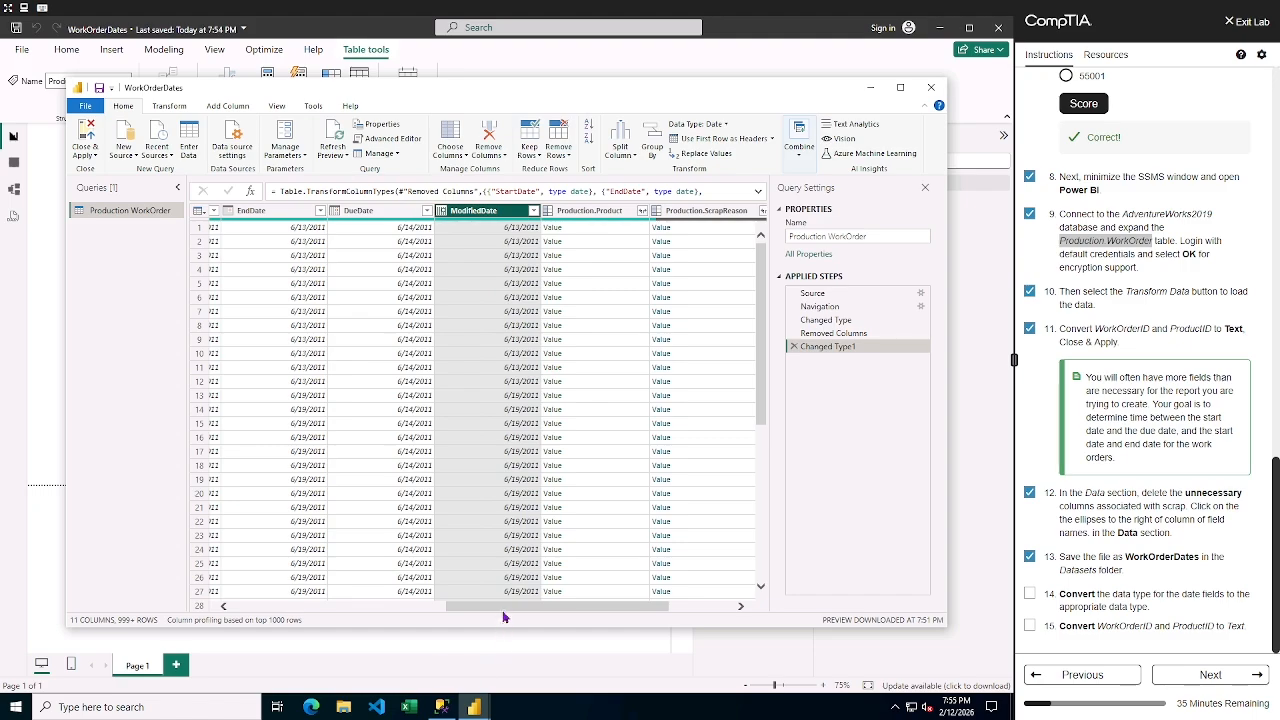
pyautogui.moveTo(511, 607); pyautogui.dragTo(651, 612)
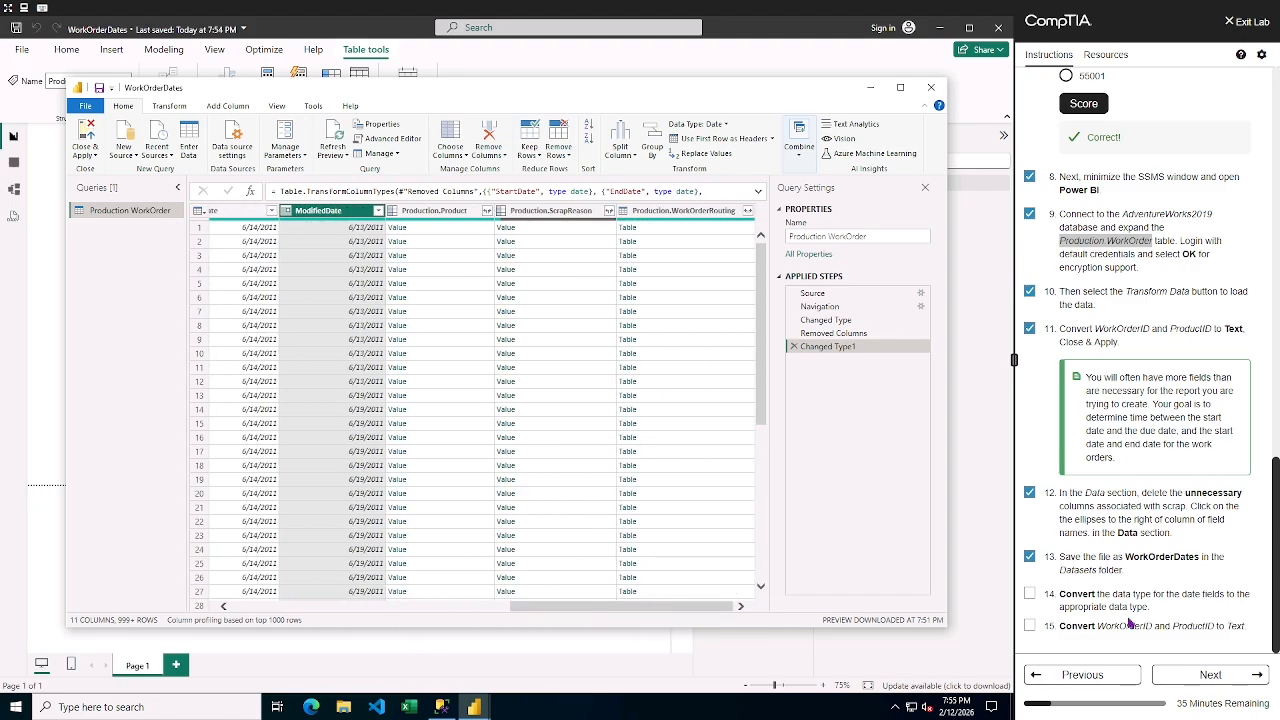
pyautogui.click(1030, 596)
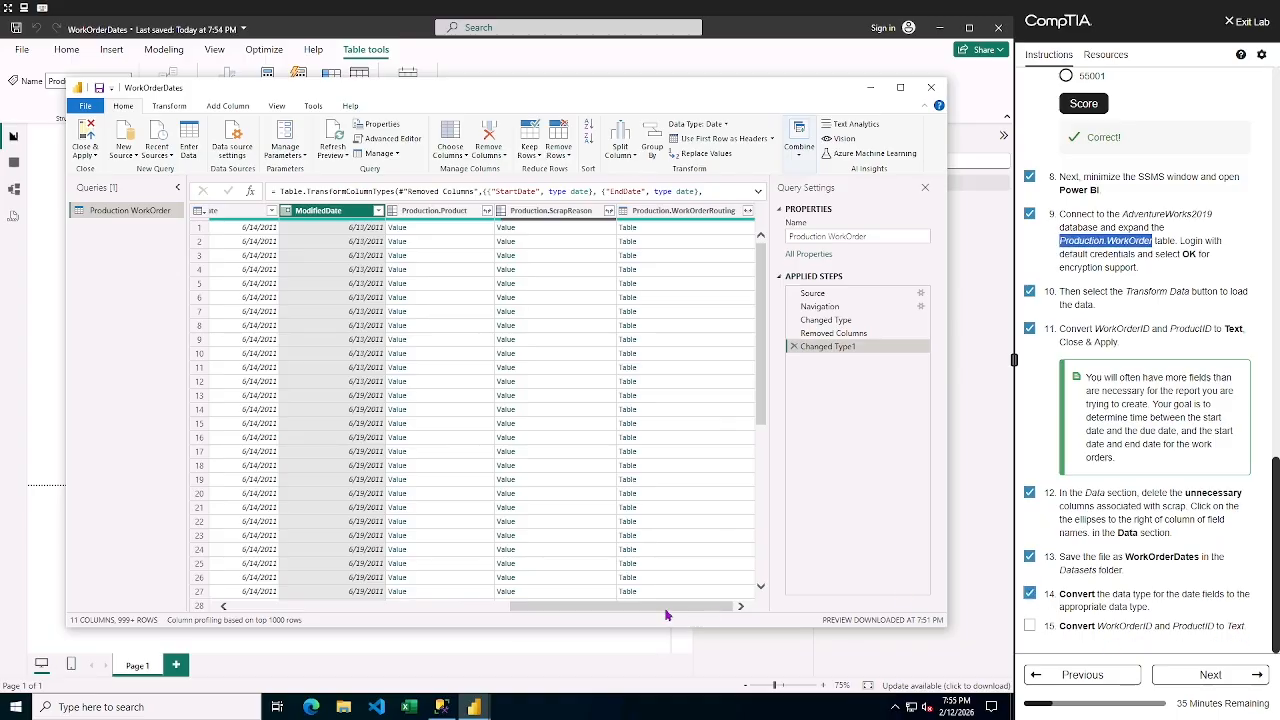
# - Review the WorkOrderID and ProductID data types, check off lab item 15, and advance the lab to Task B
pyautogui.moveTo(665, 611); pyautogui.dragTo(556, 610)
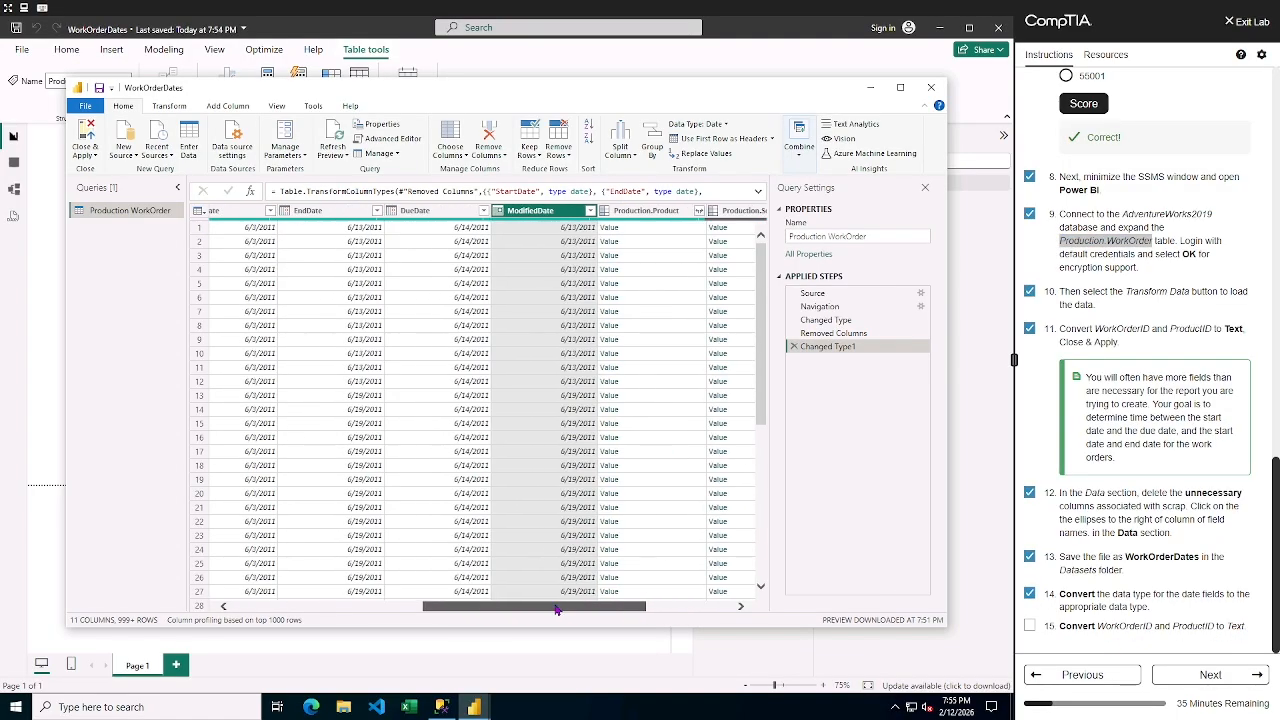
pyautogui.click(345, 608)
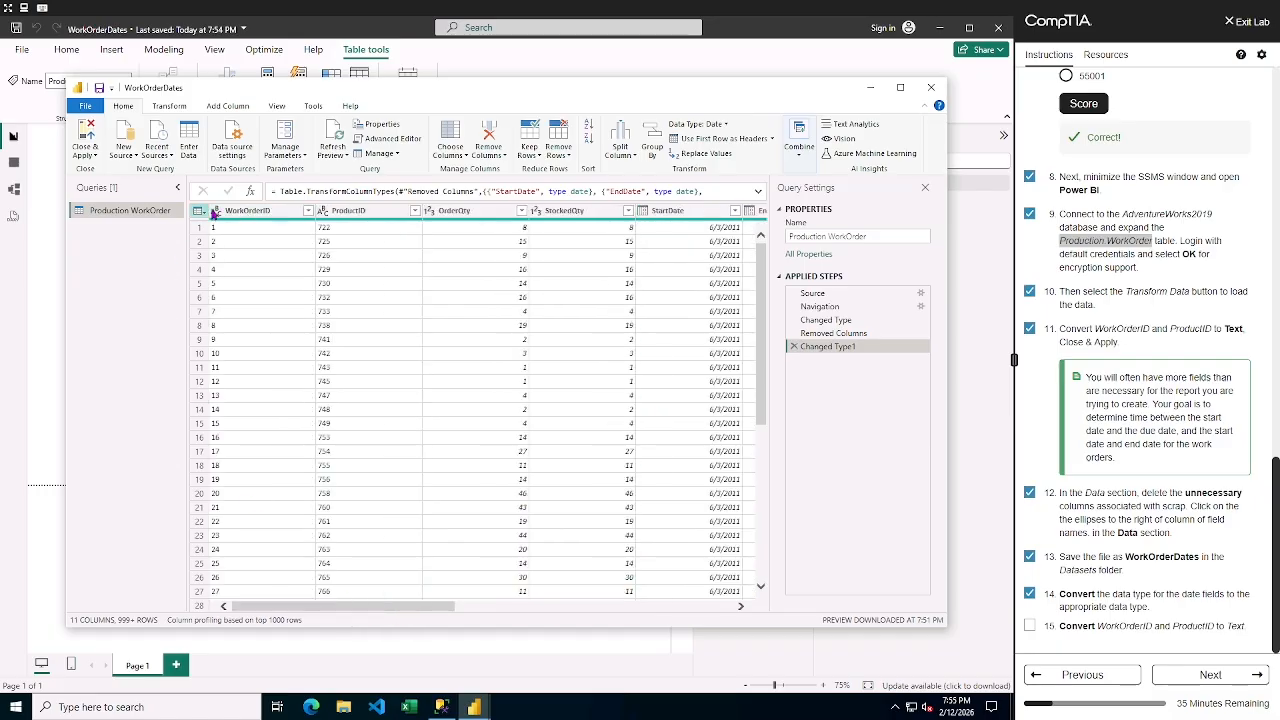
pyautogui.click(336, 215)
pyautogui.click(1030, 625)
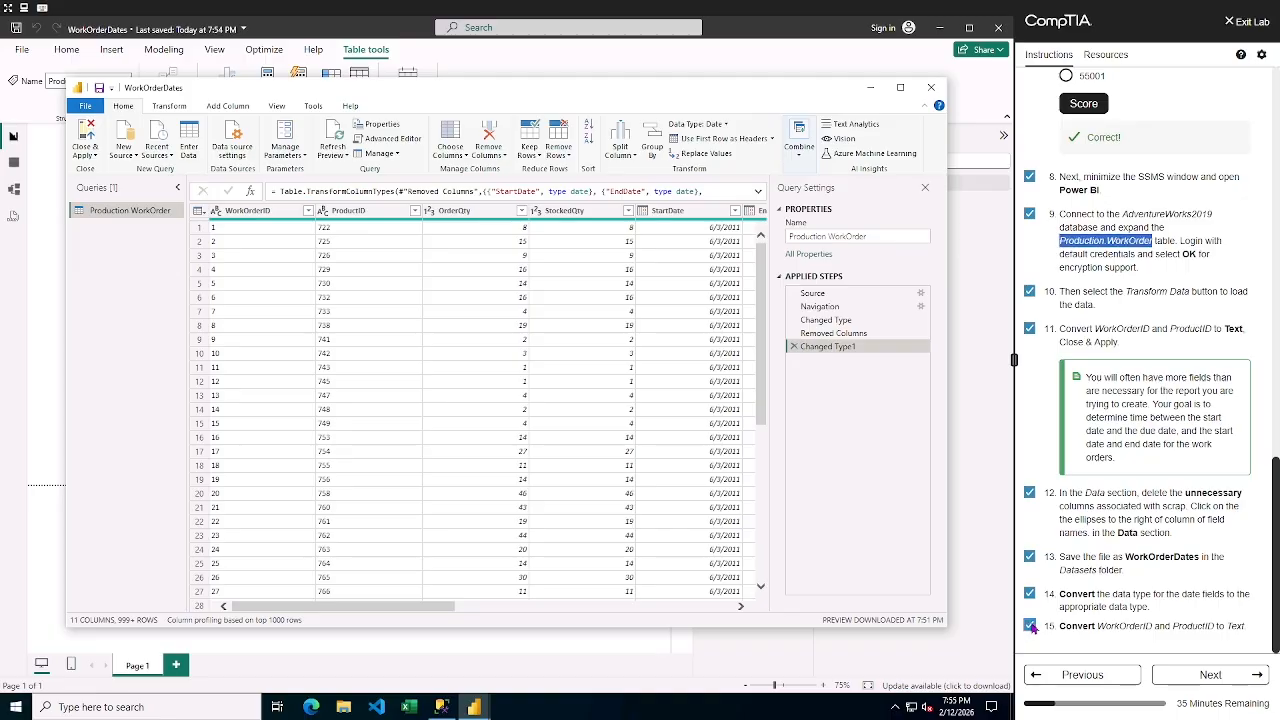
pyautogui.click(1258, 676)
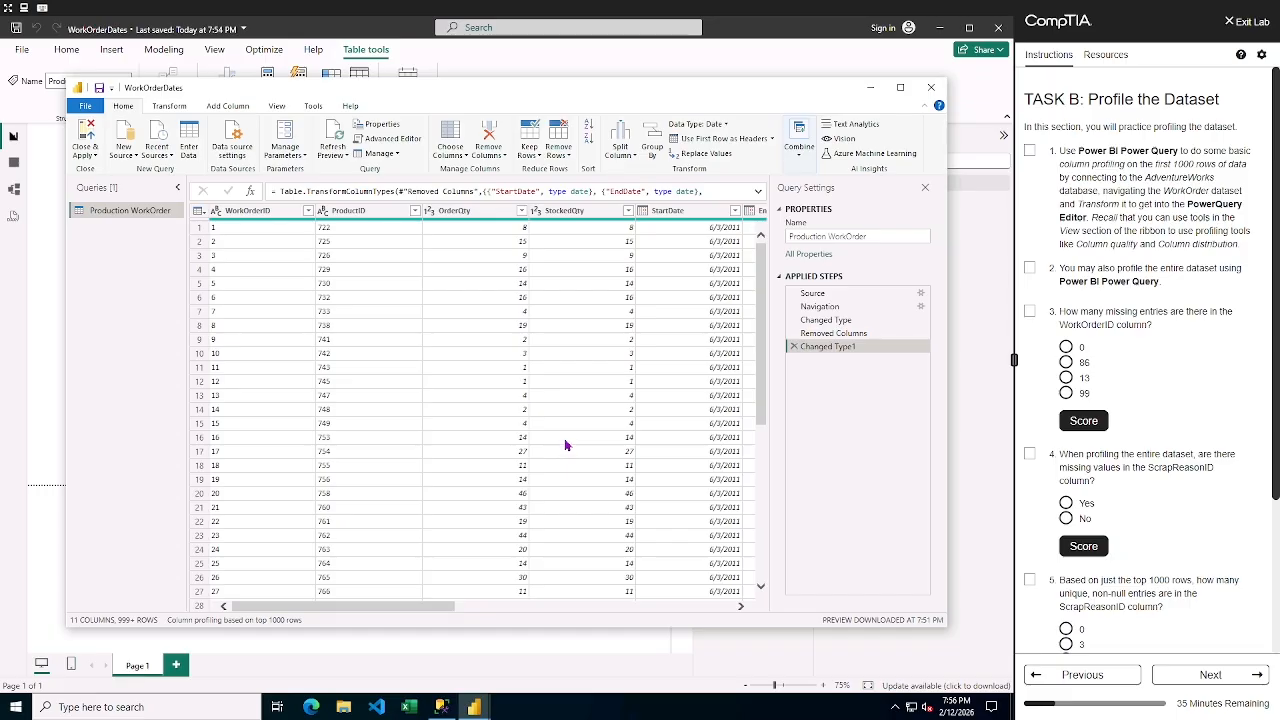
# - Mark items 1 and 2 of Task B as complete, agreeing to skip ahead
pyautogui.click(278, 106)
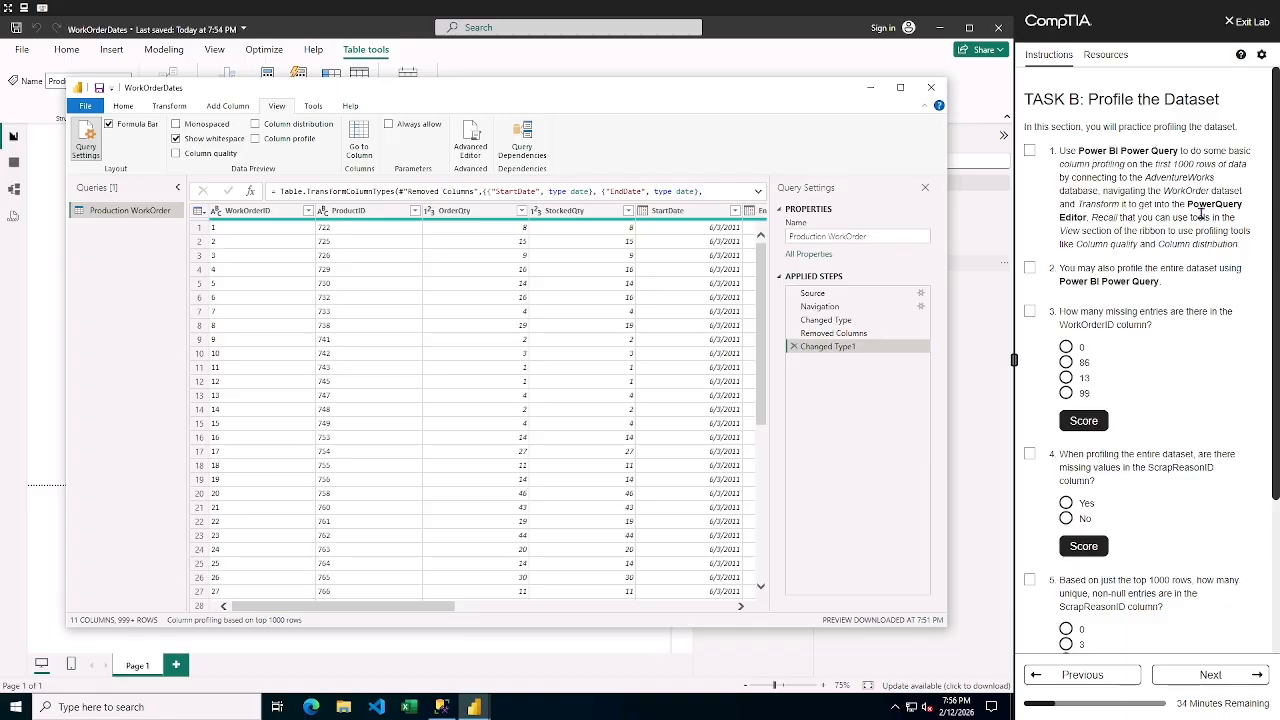
pyautogui.click(1029, 269)
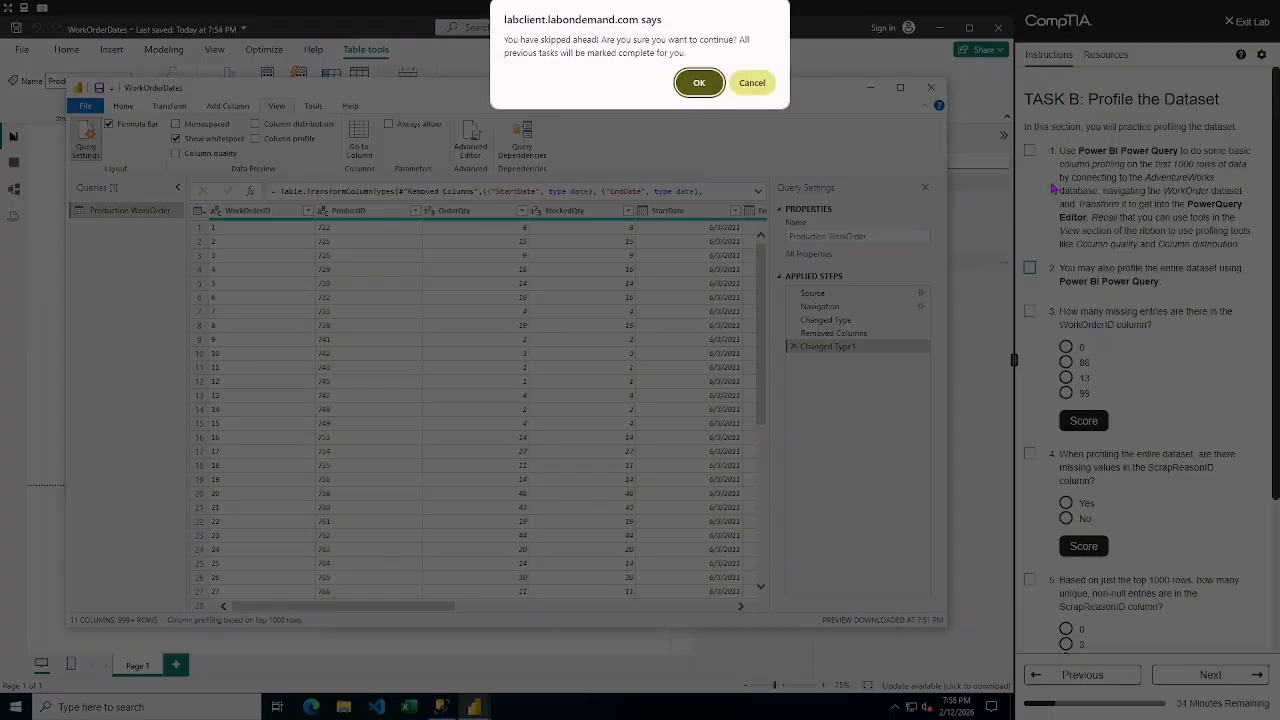
pyautogui.click(697, 84)
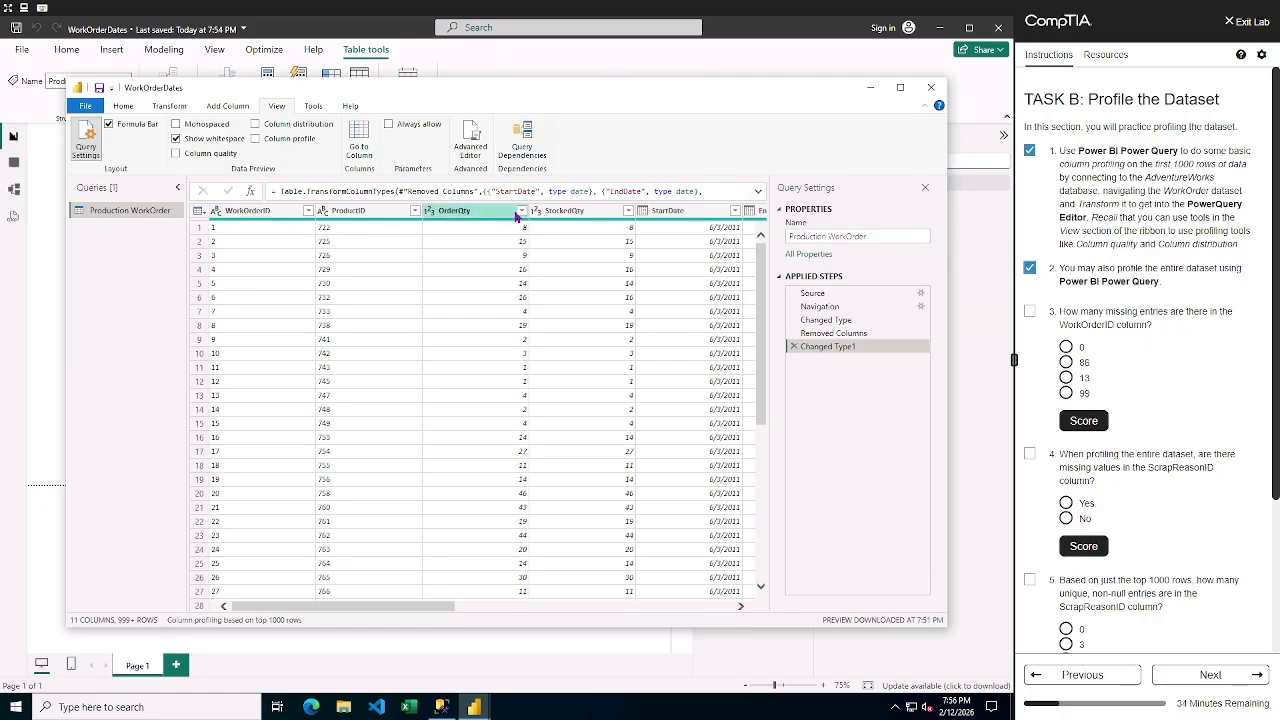
# - Turn on column distribution, column profile and column quality, and enlarge the data preview by maximizing the editor and collapsing the query list
pyautogui.click(255, 125)
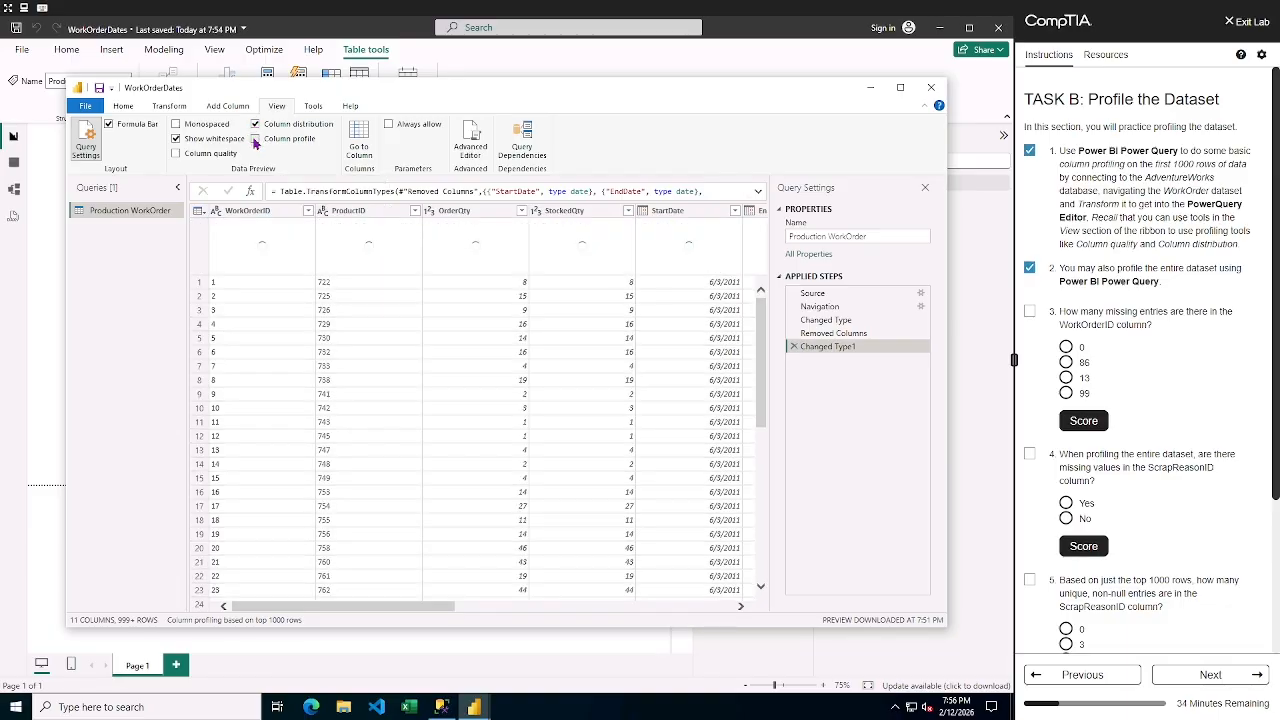
pyautogui.click(255, 140)
pyautogui.click(176, 154)
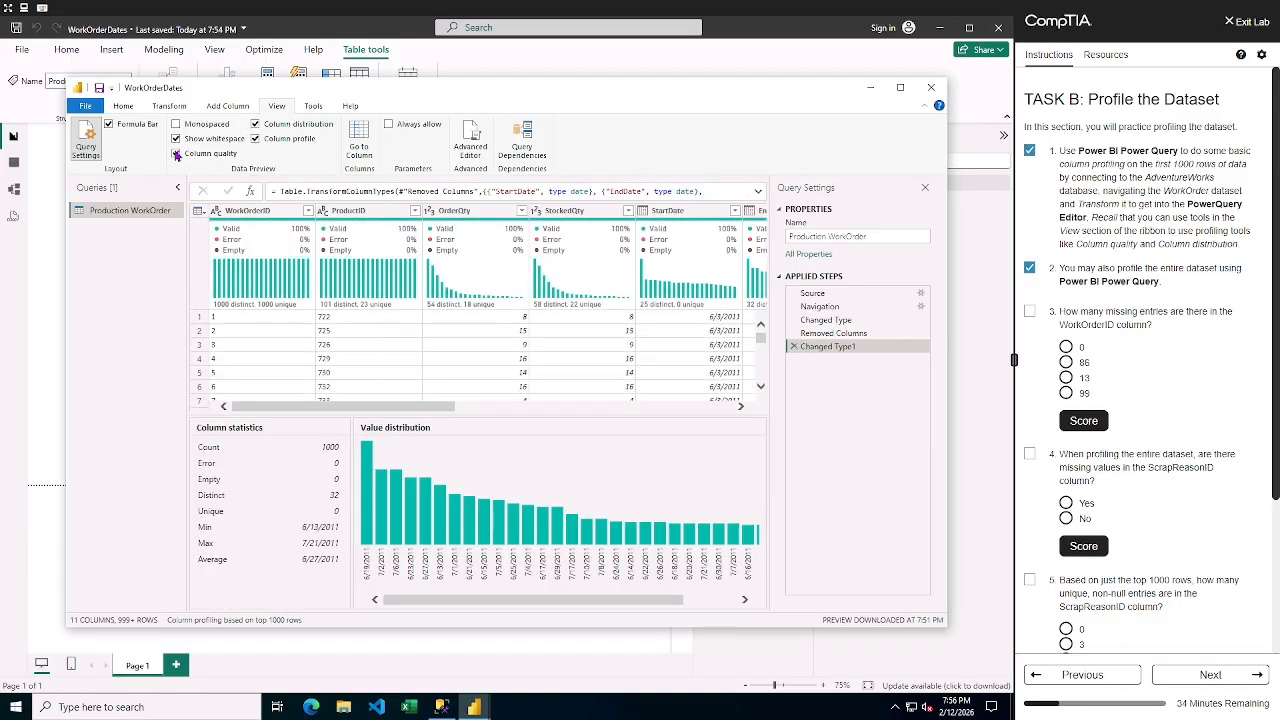
pyautogui.click(900, 88)
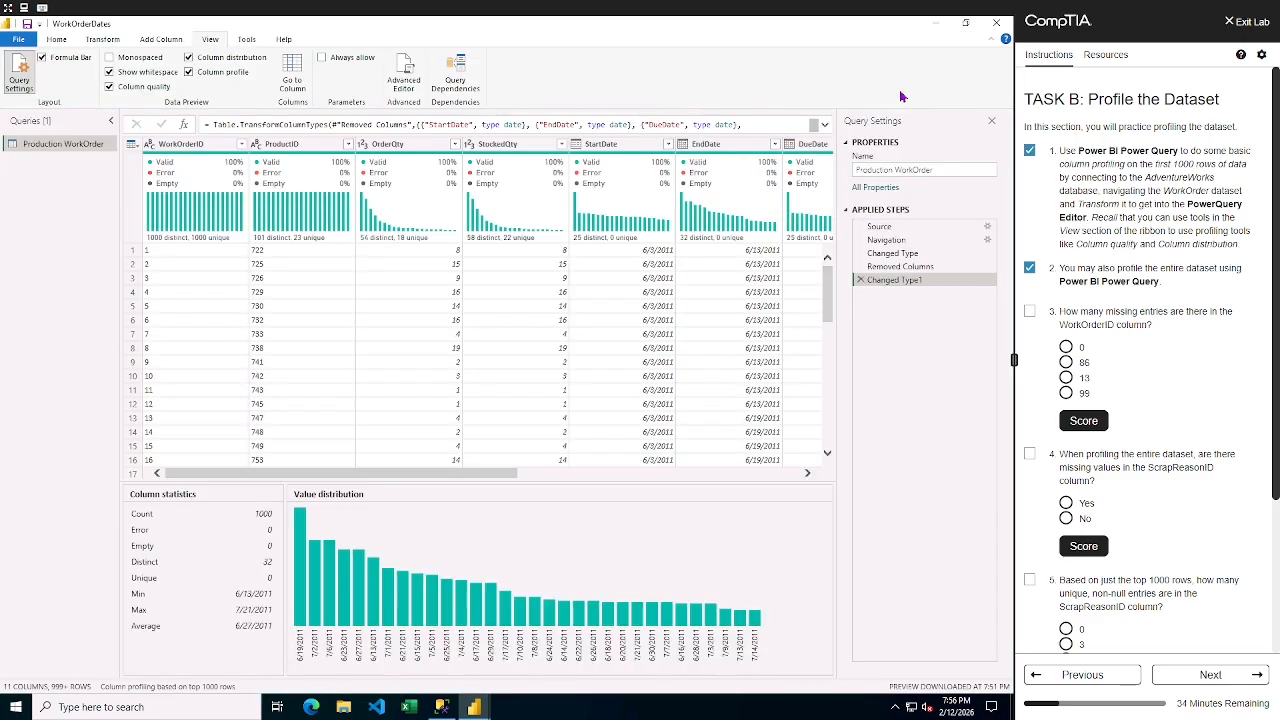
pyautogui.click(111, 121)
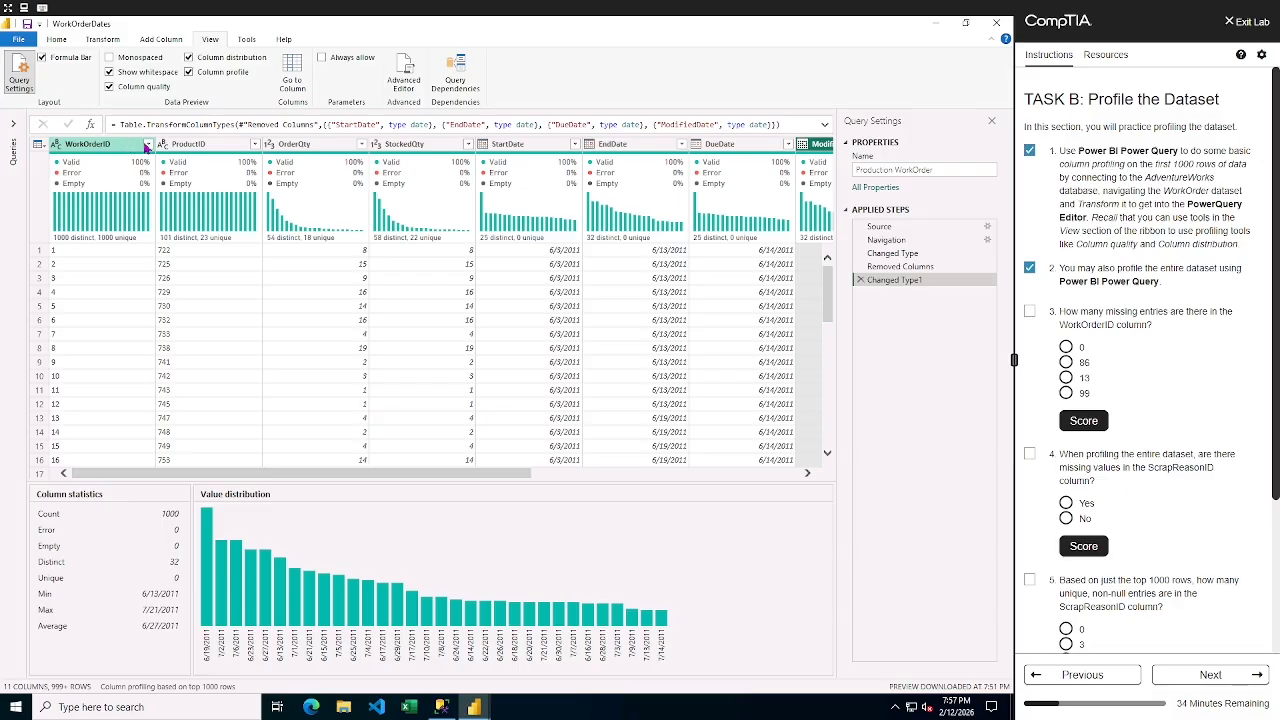
# - Check the WorkOrderID column quality for missing entries, then answer item 3 of Task B with 0, score it and check it off
pyautogui.moveTo(140, 183)
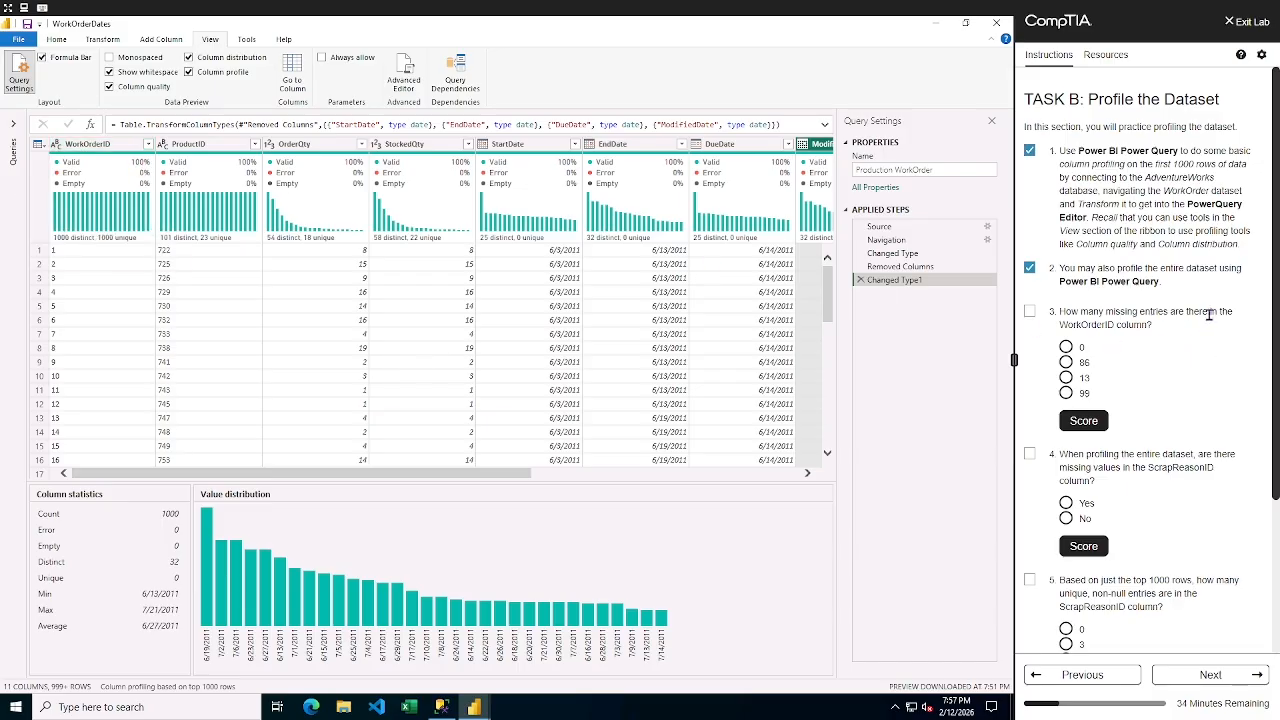
pyautogui.moveTo(77, 190)
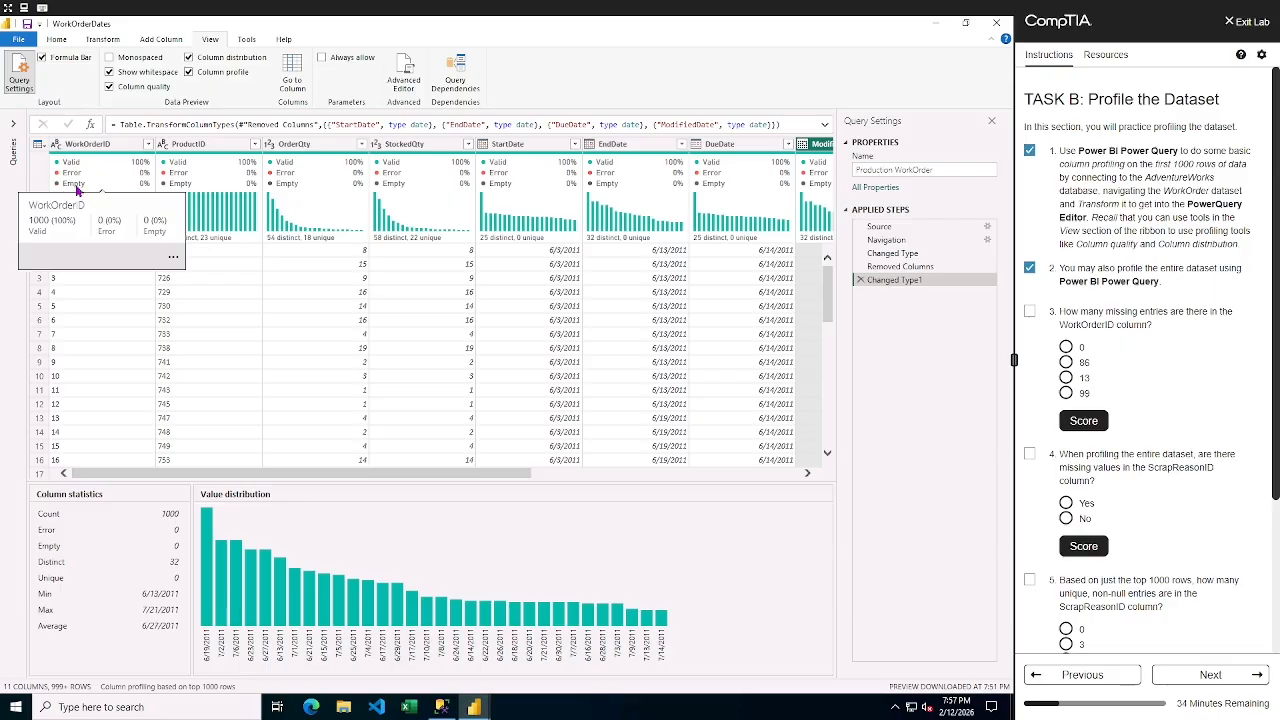
pyautogui.click(1066, 347)
pyautogui.click(1084, 421)
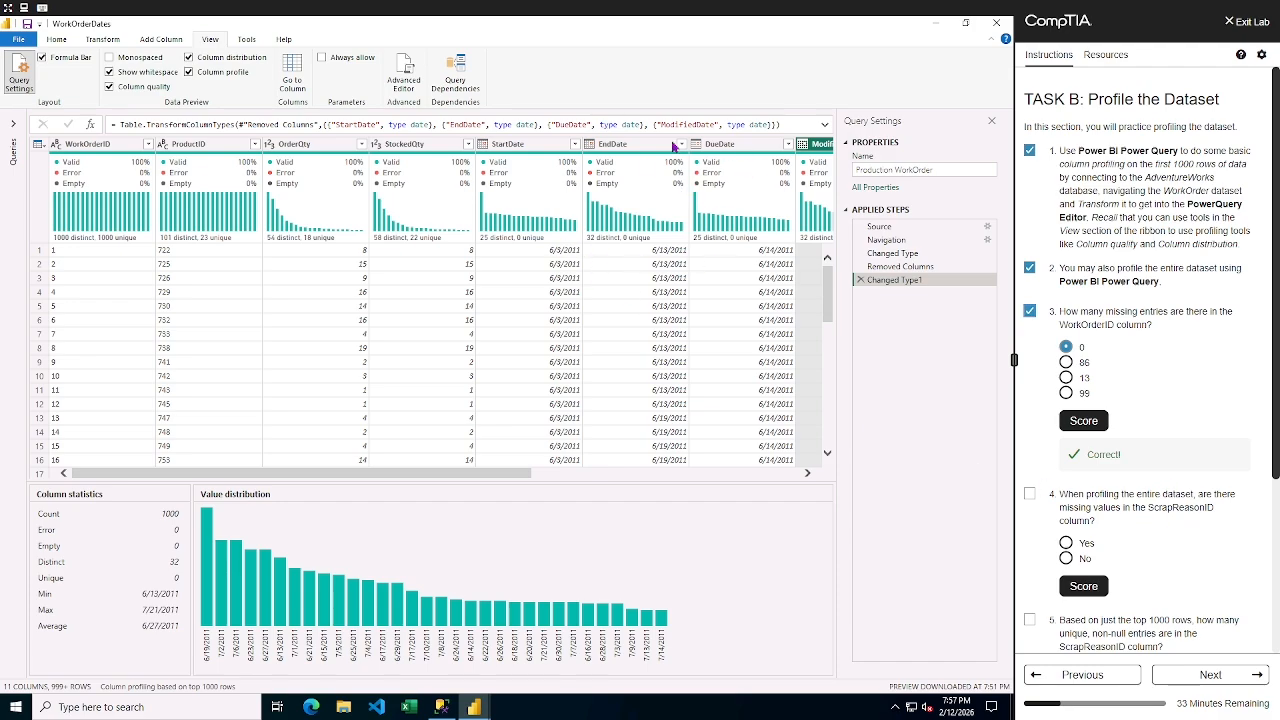
pyautogui.moveTo(457, 479); pyautogui.dragTo(705, 479)
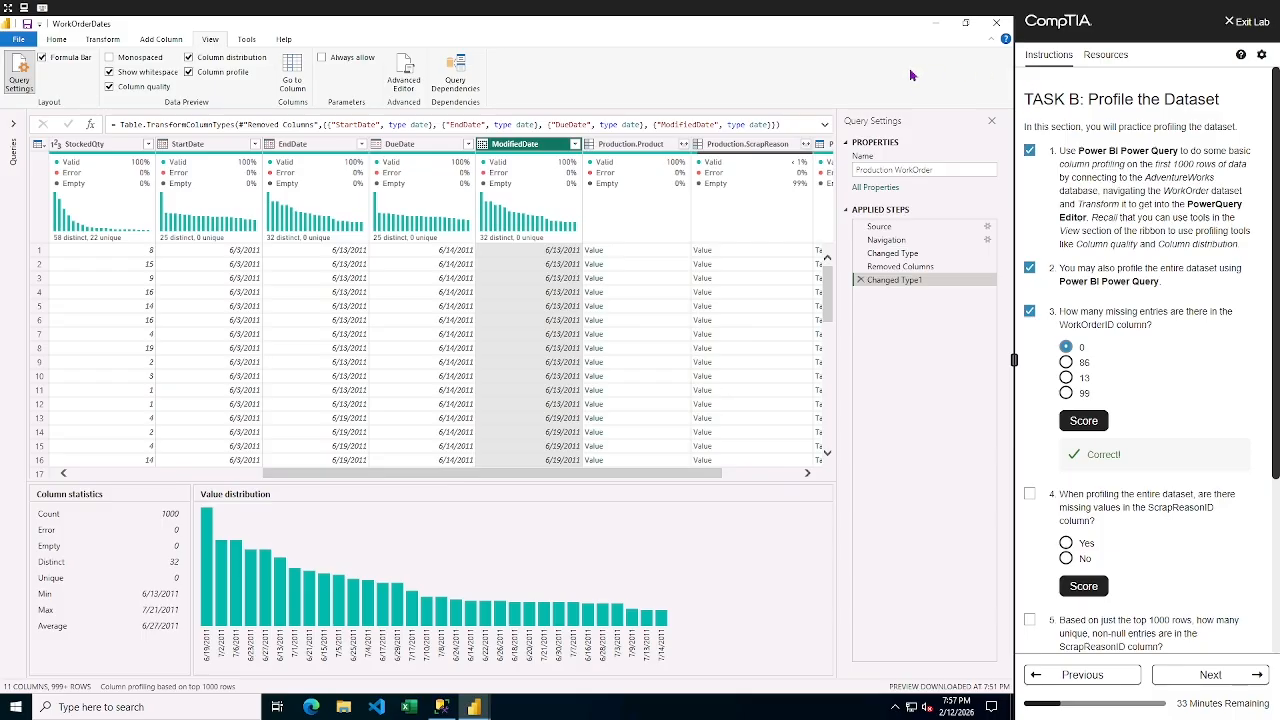
pyautogui.doubleClick(824, 24)
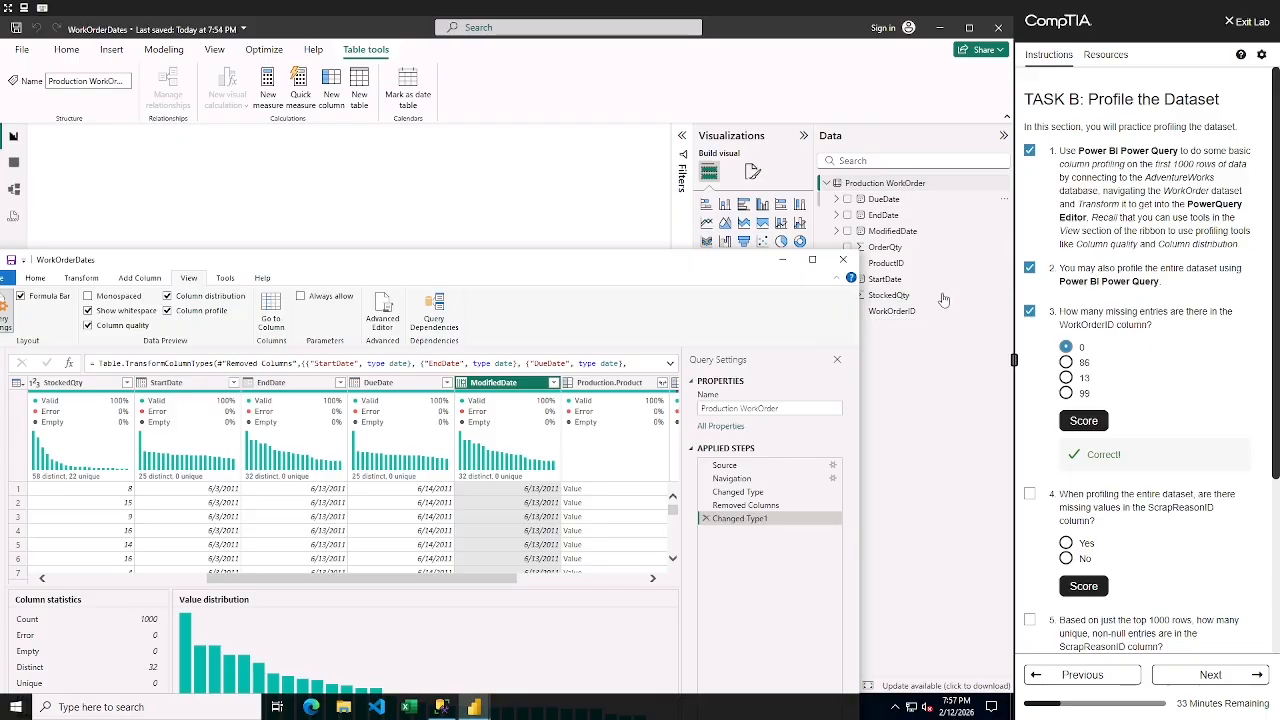
pyautogui.moveTo(631, 269); pyautogui.dragTo(710, 82)
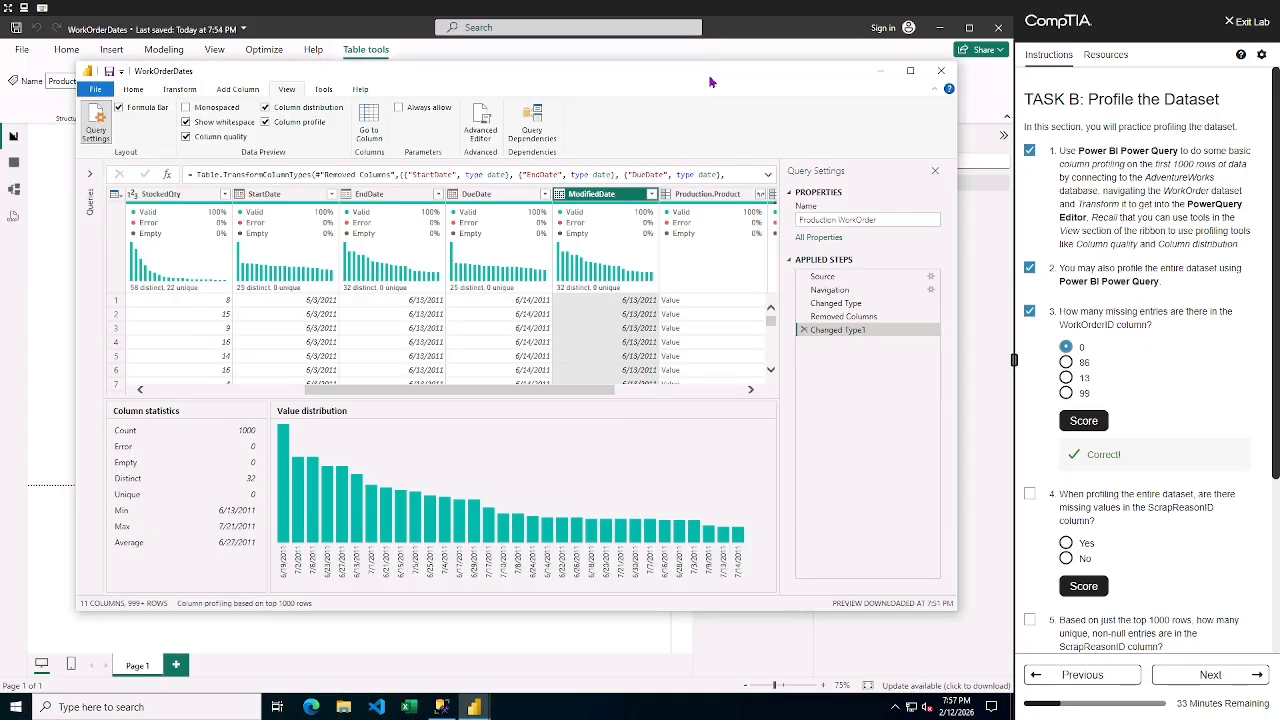
pyautogui.click(910, 70)
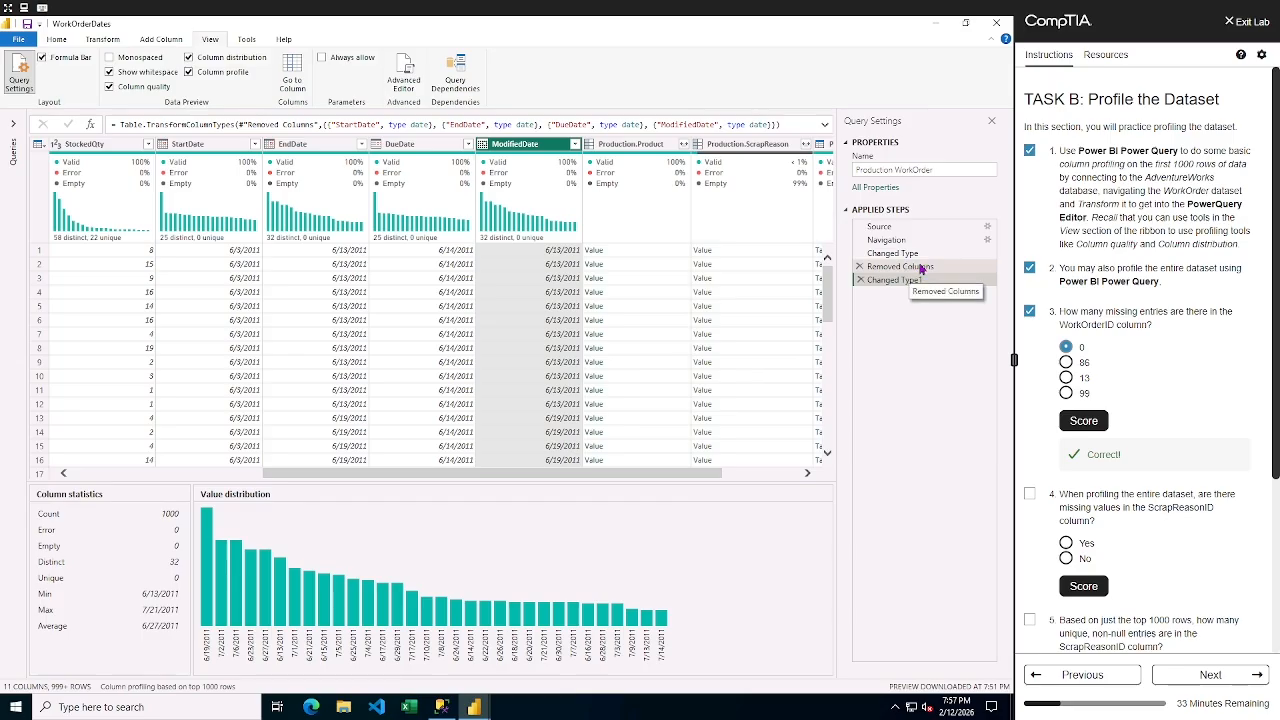
# - Inspect ScrapReasonID for missing values at the first Changed Type step, then answer item 4 with Yes, score it and check it off
pyautogui.click(921, 267)
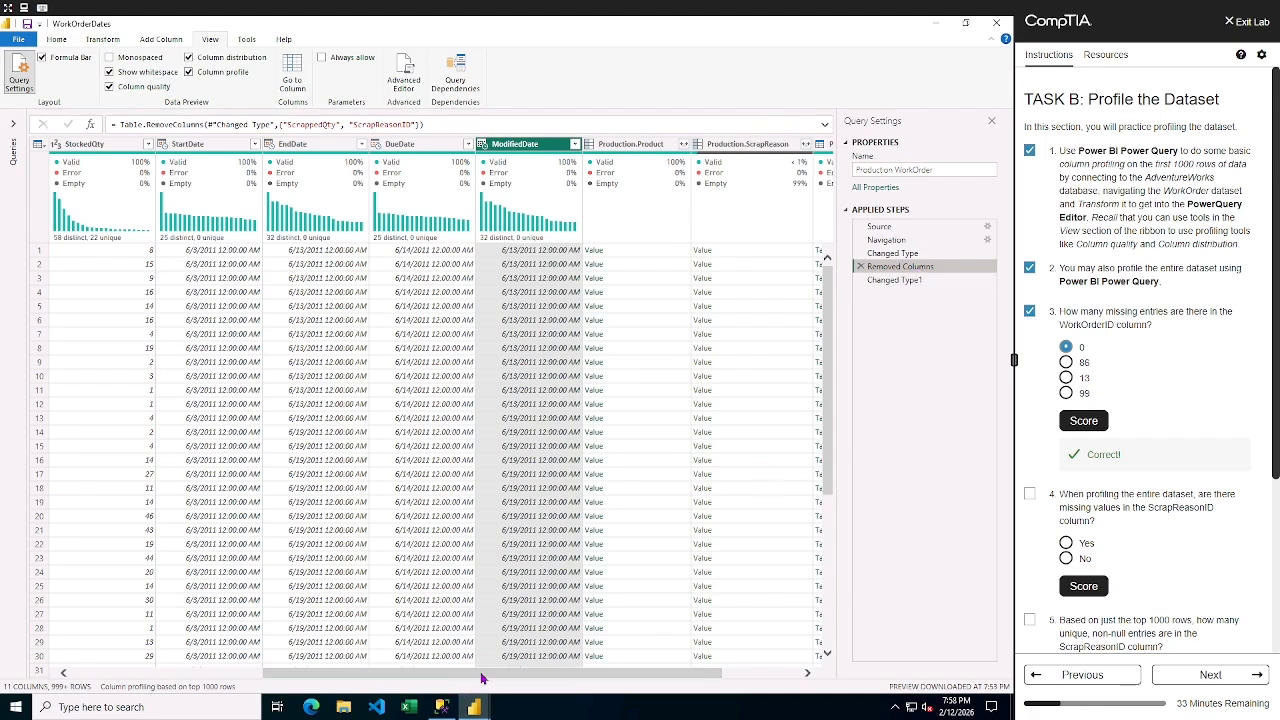
pyautogui.moveTo(481, 676); pyautogui.dragTo(559, 676)
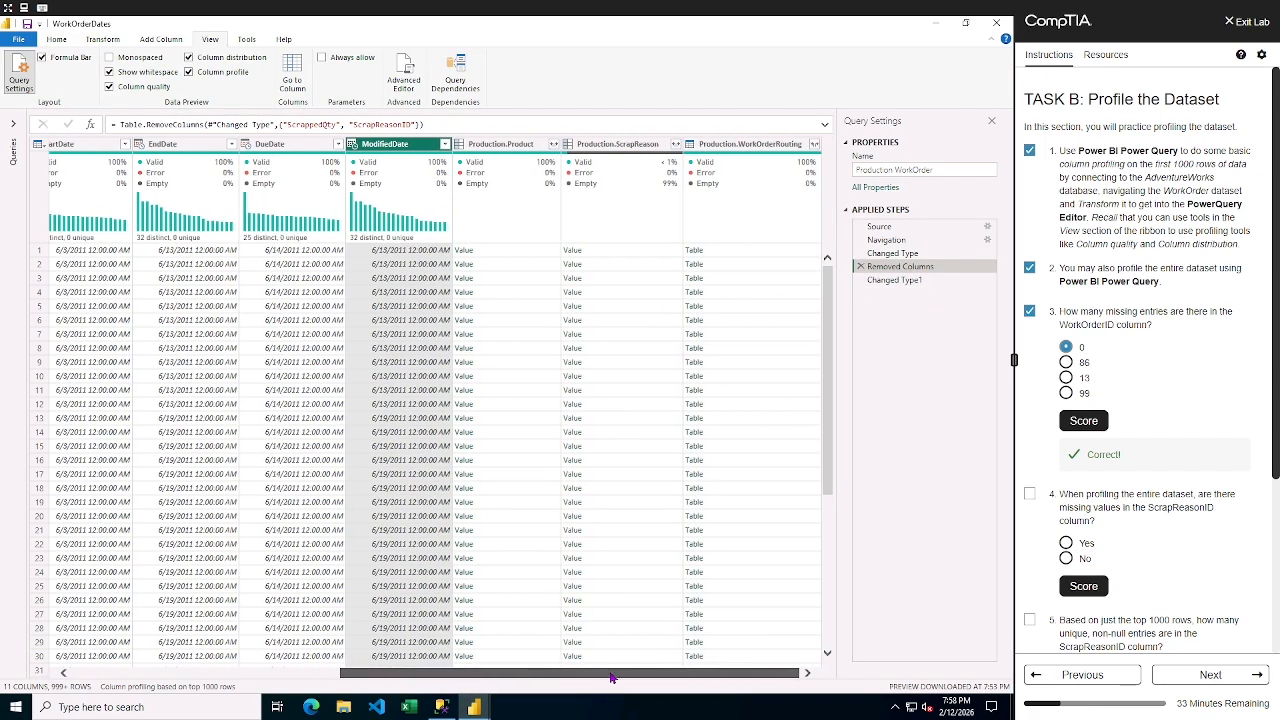
pyautogui.click(900, 253)
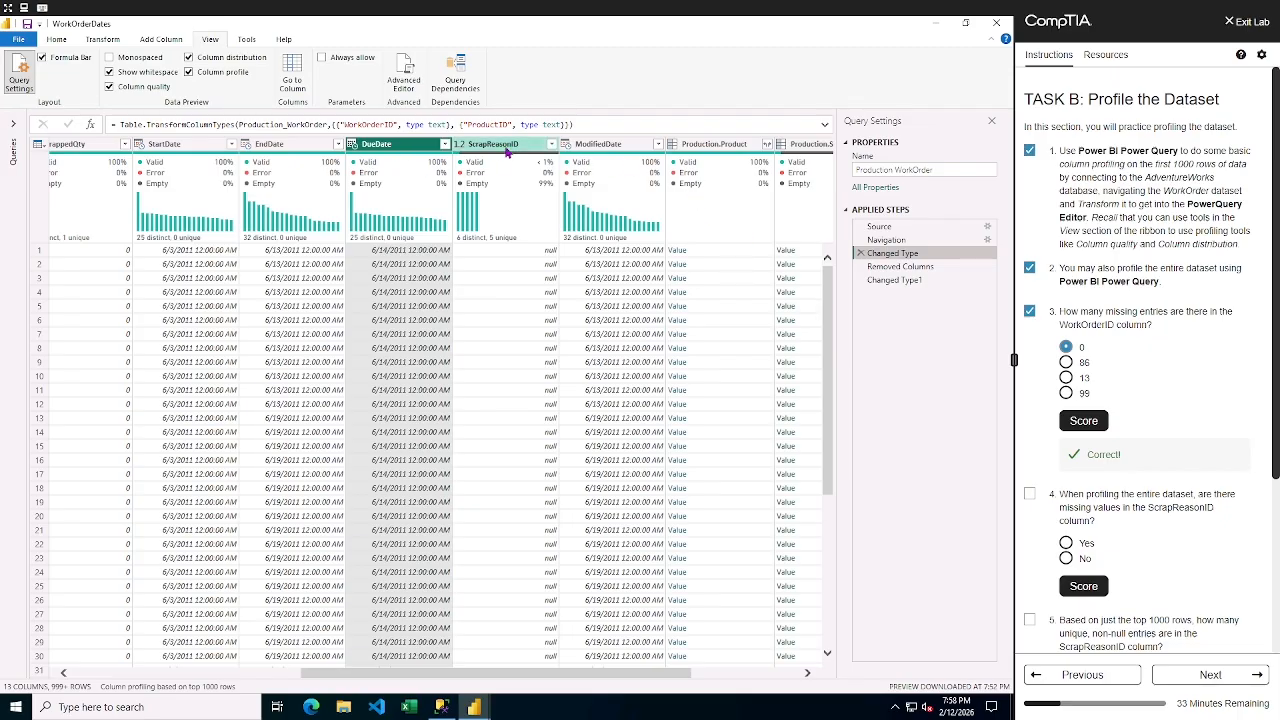
pyautogui.moveTo(484, 188)
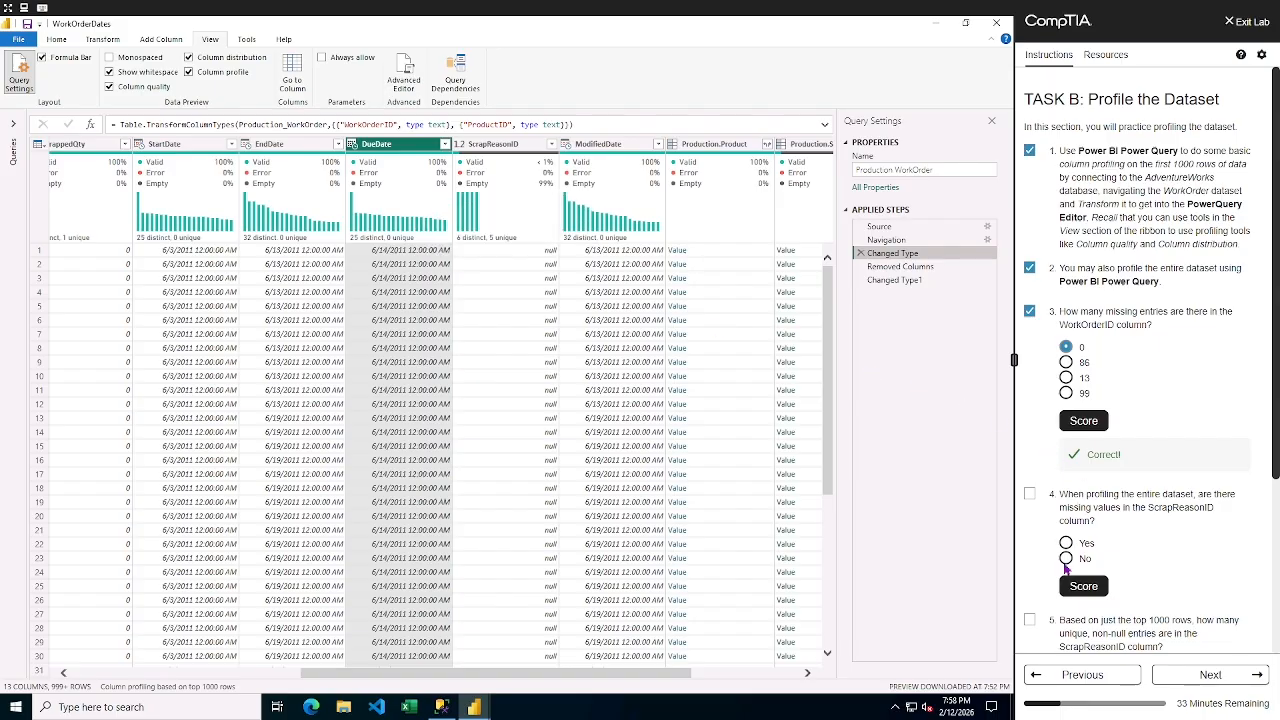
pyautogui.click(1066, 543)
pyautogui.click(1084, 590)
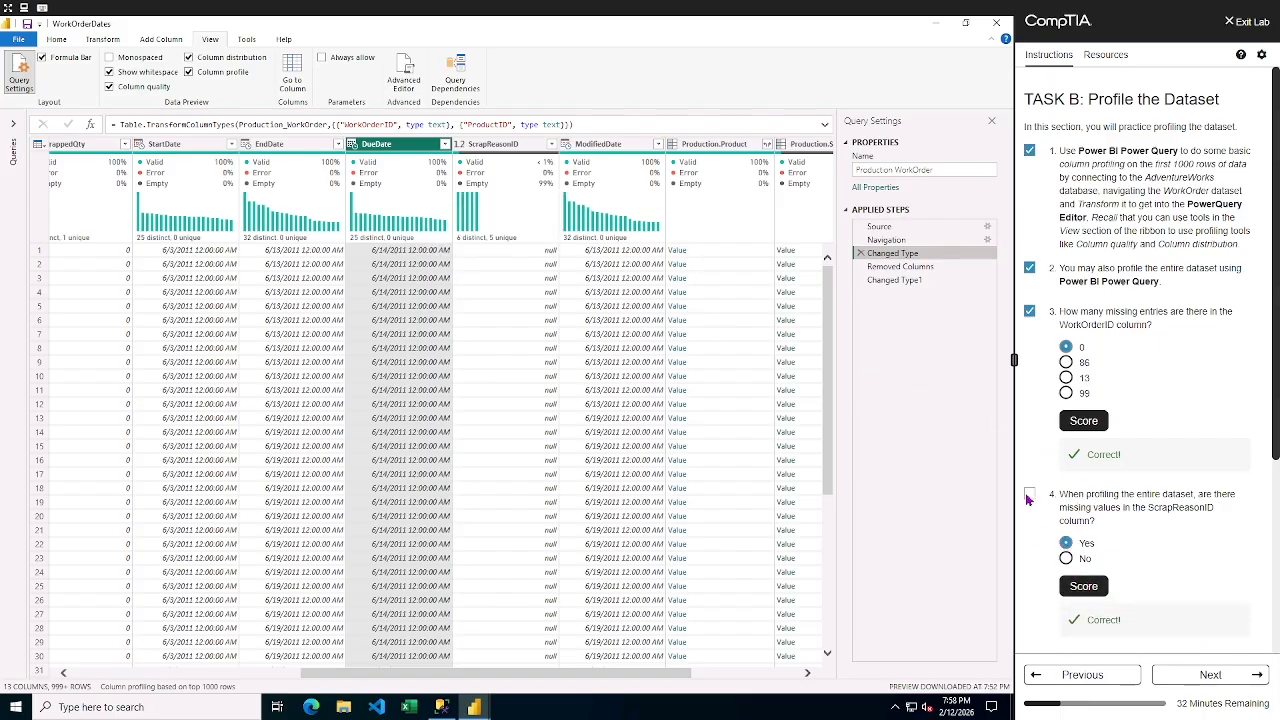
pyautogui.click(1029, 496)
# - Delete the Removed Columns step from the Production WorkOrder query to restore ScrappedQty and ScrapReasonID
pyautogui.scroll(-3, 1133, 498)
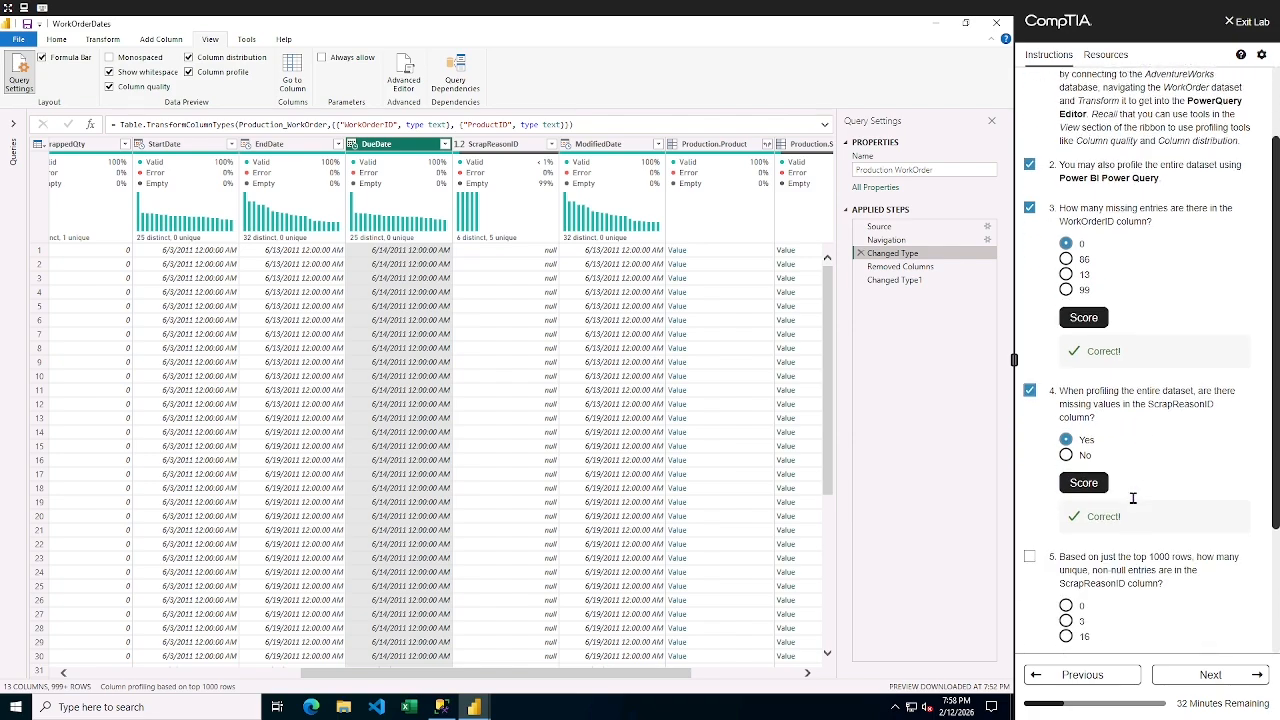
pyautogui.scroll(-2, 1133, 498)
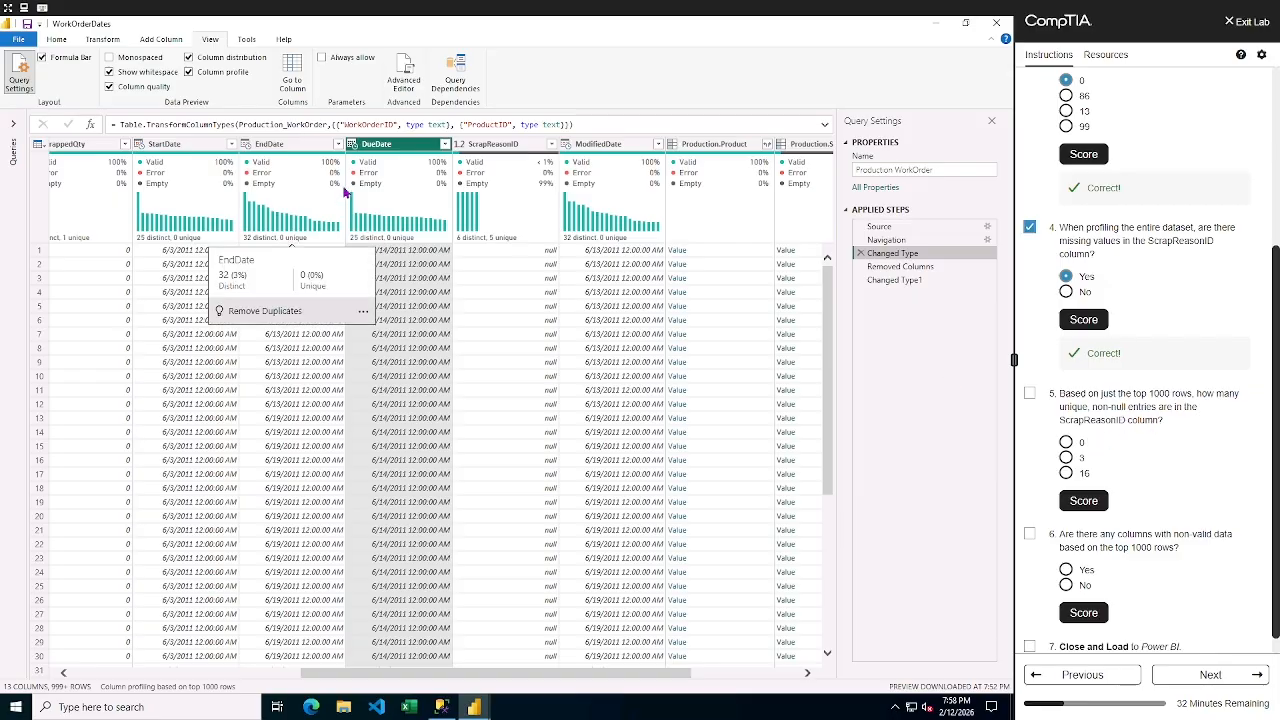
pyautogui.click(901, 268)
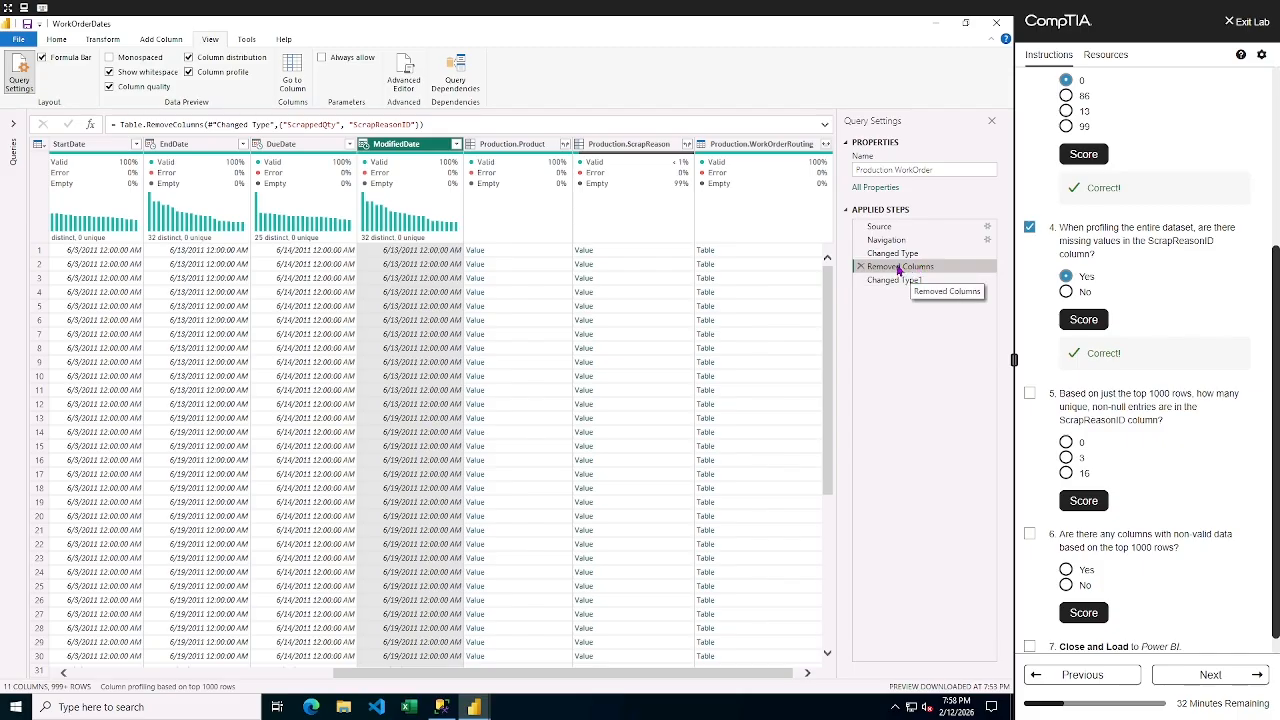
pyautogui.click(861, 267)
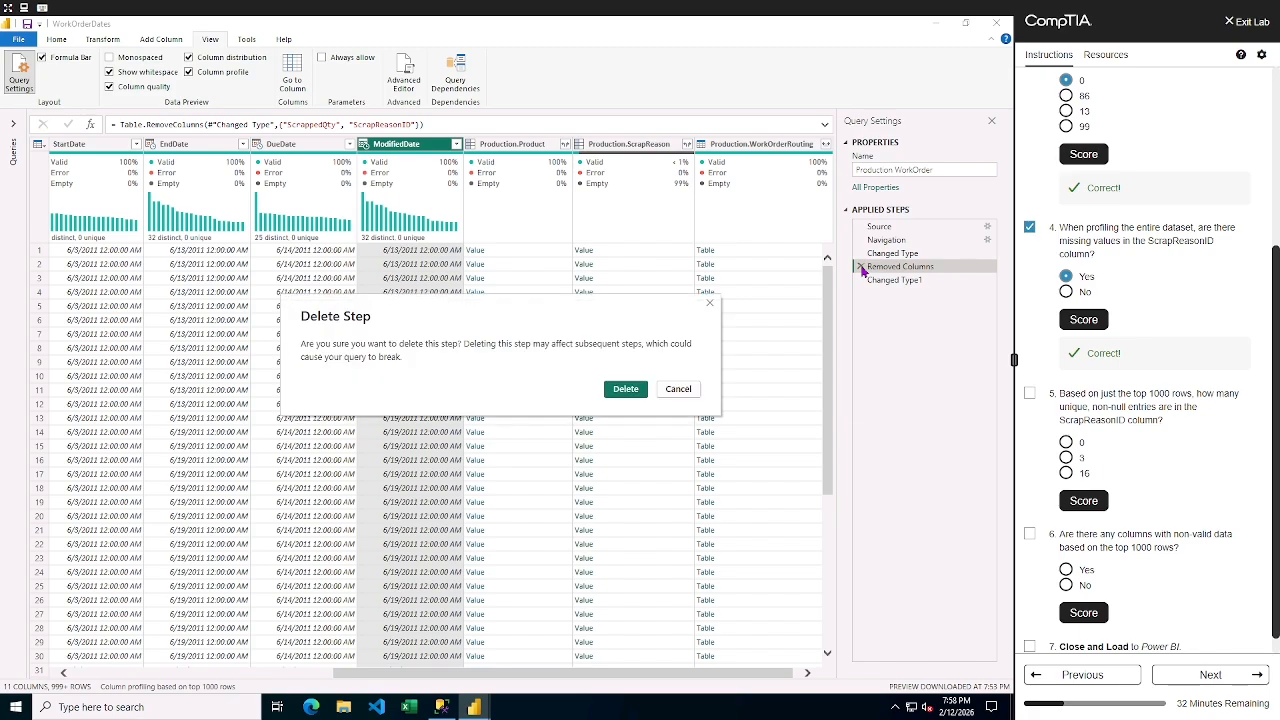
pyautogui.click(621, 391)
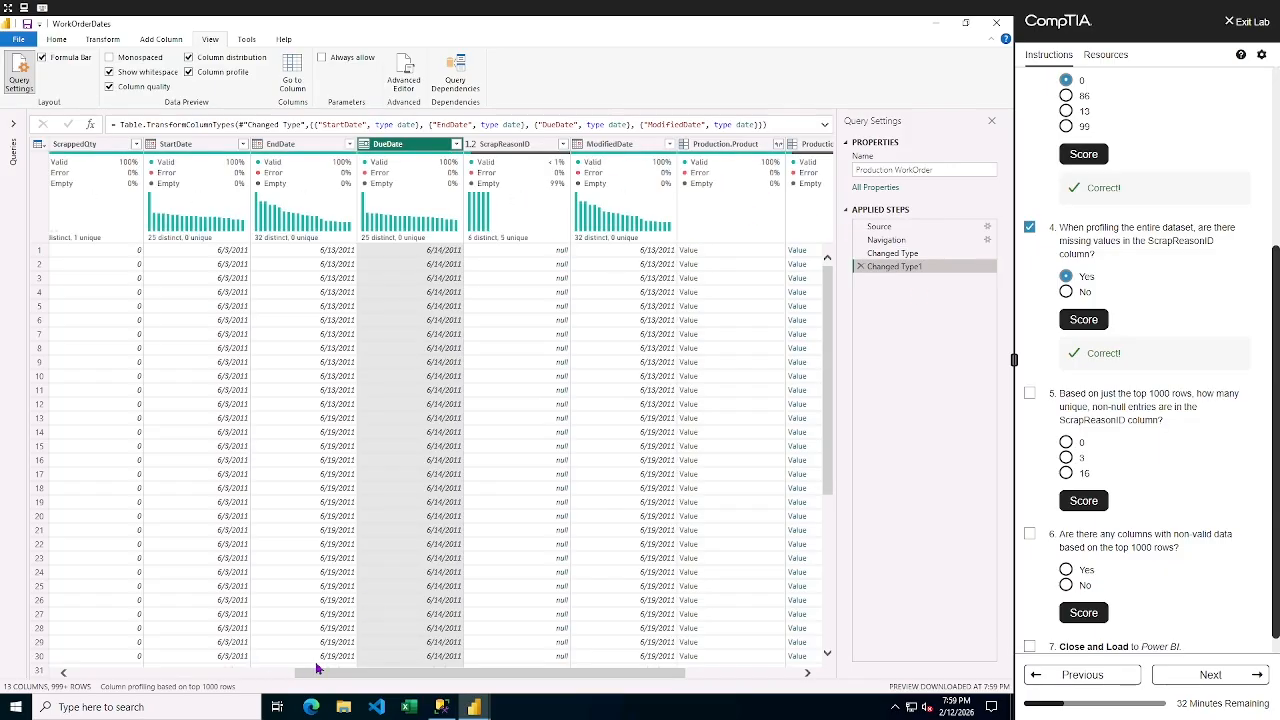
# - Examine the ScrapReasonID column's statistics, value distribution and quality, and the available column profiling scopes
pyautogui.moveTo(344, 678); pyautogui.dragTo(456, 688)
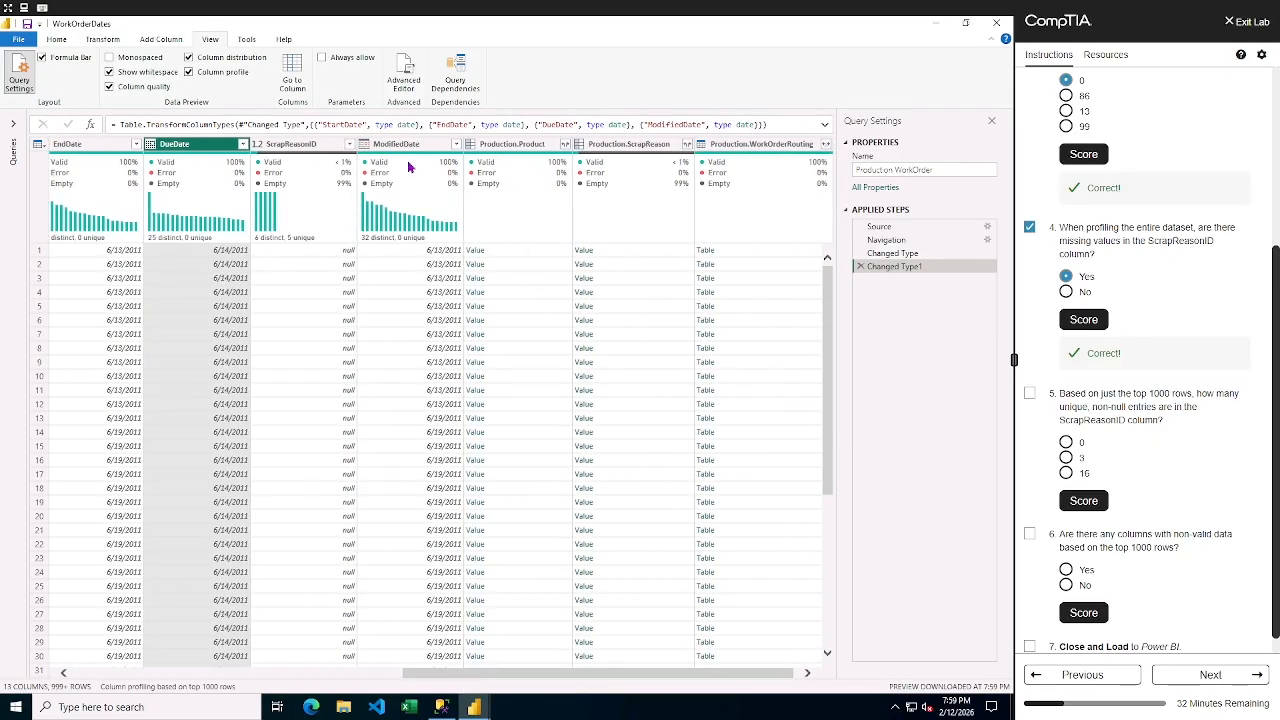
pyautogui.click(303, 147)
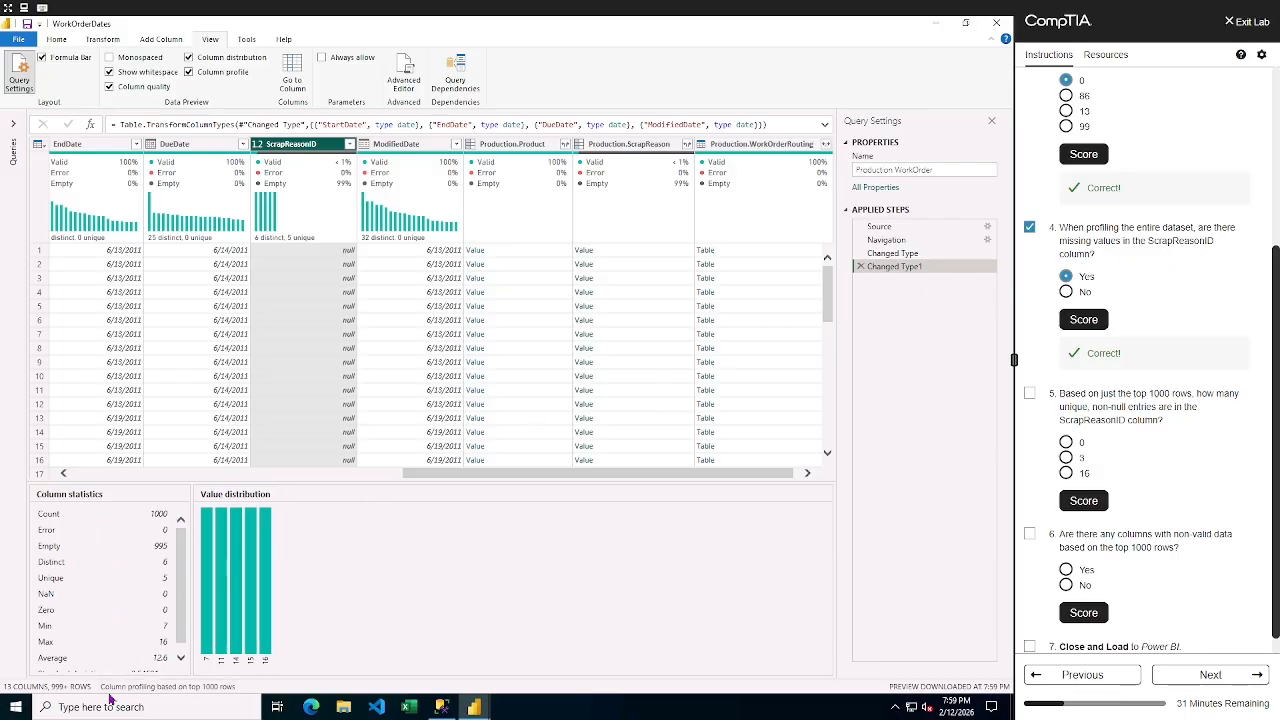
pyautogui.click(204, 688)
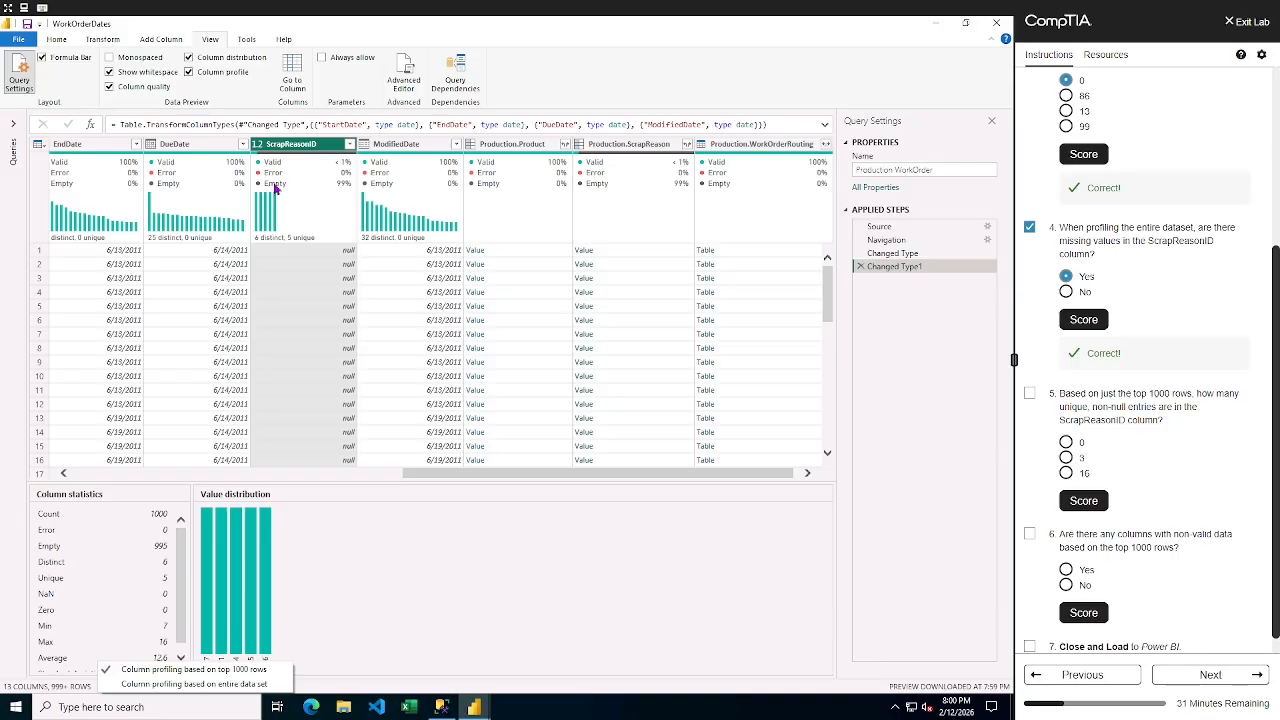
pyautogui.click(329, 568)
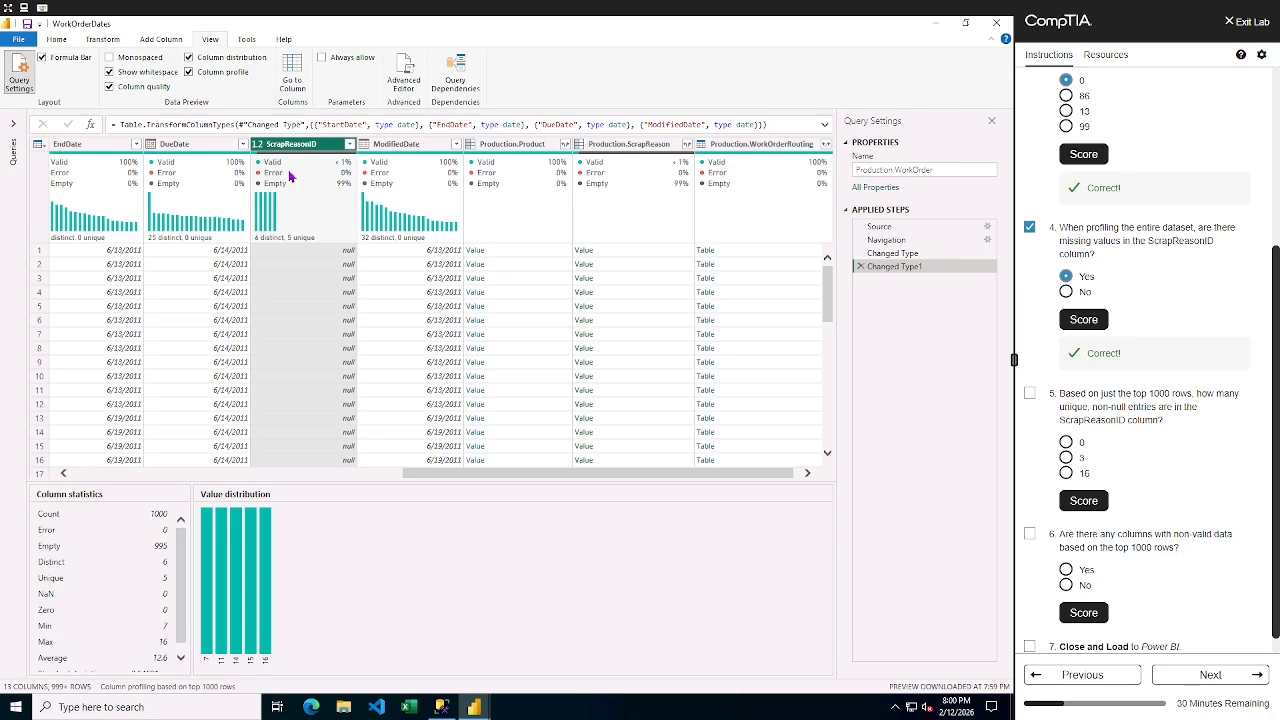
pyautogui.click(210, 150)
pyautogui.click(316, 152)
pyautogui.moveTo(277, 188)
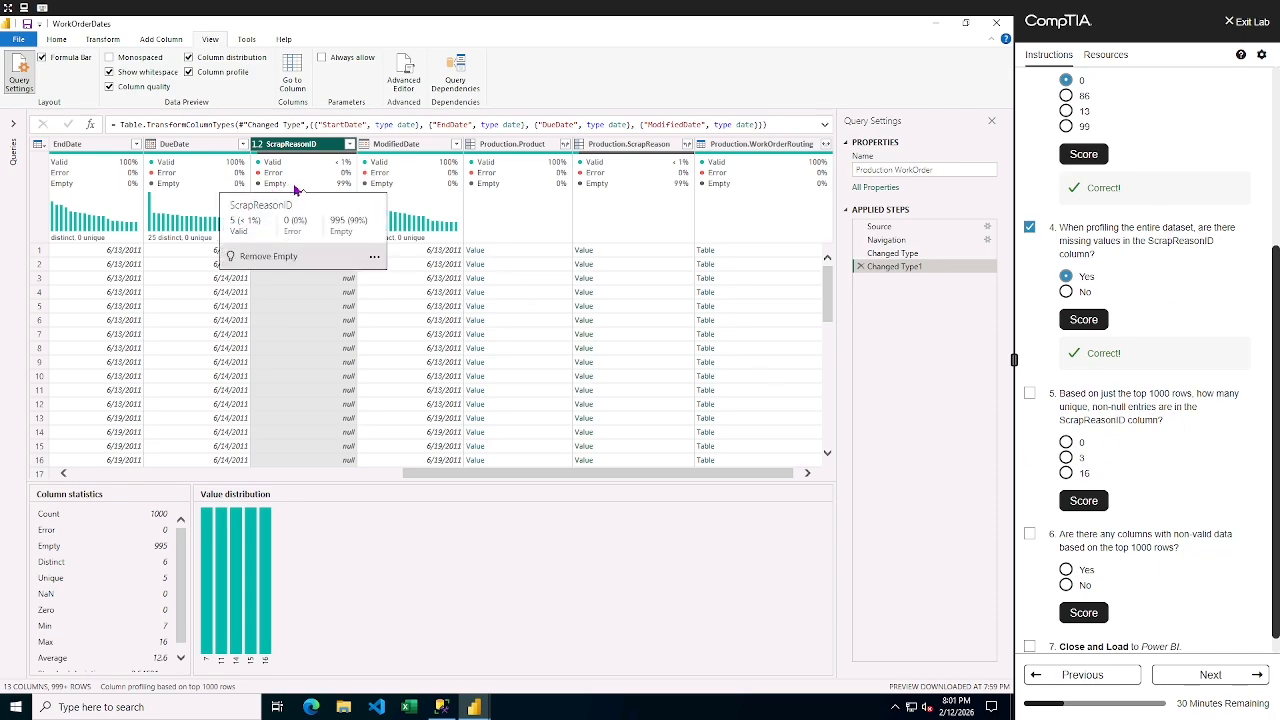
# - Answer item 5, on unique non-null ScrapReasonID entries, with 16, score it and check it off
pyautogui.click(1066, 473)
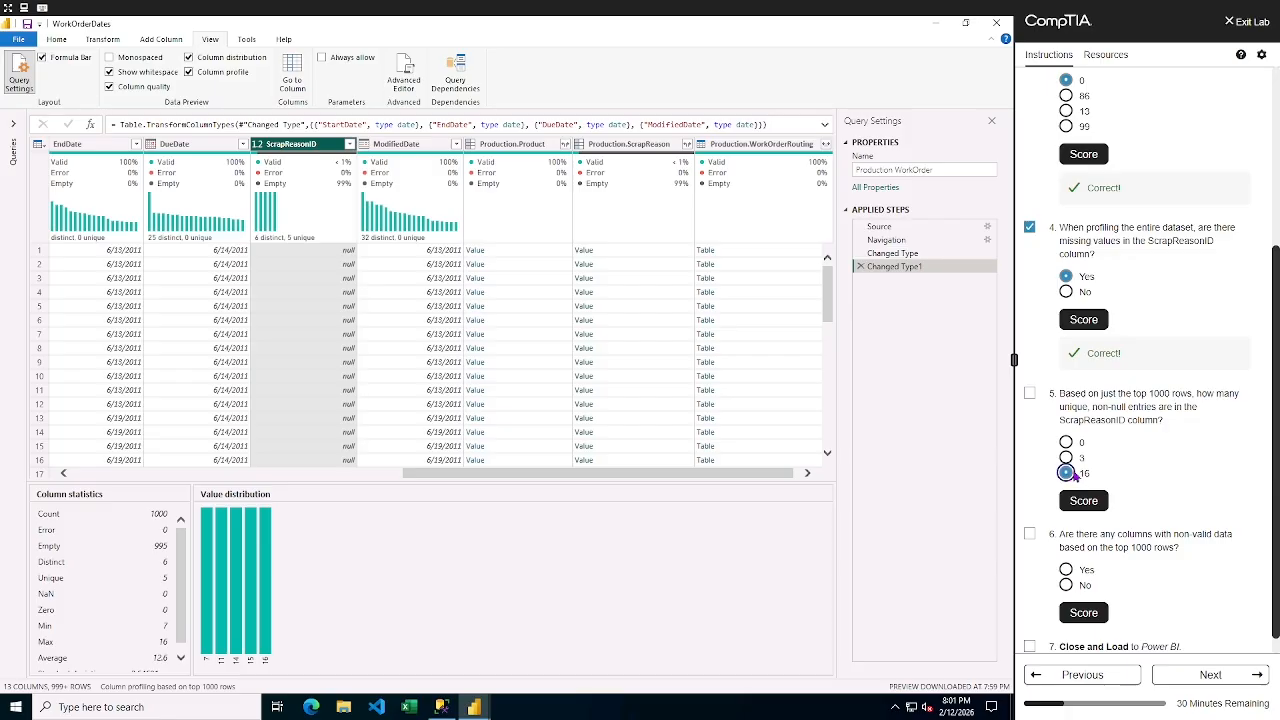
pyautogui.click(1084, 503)
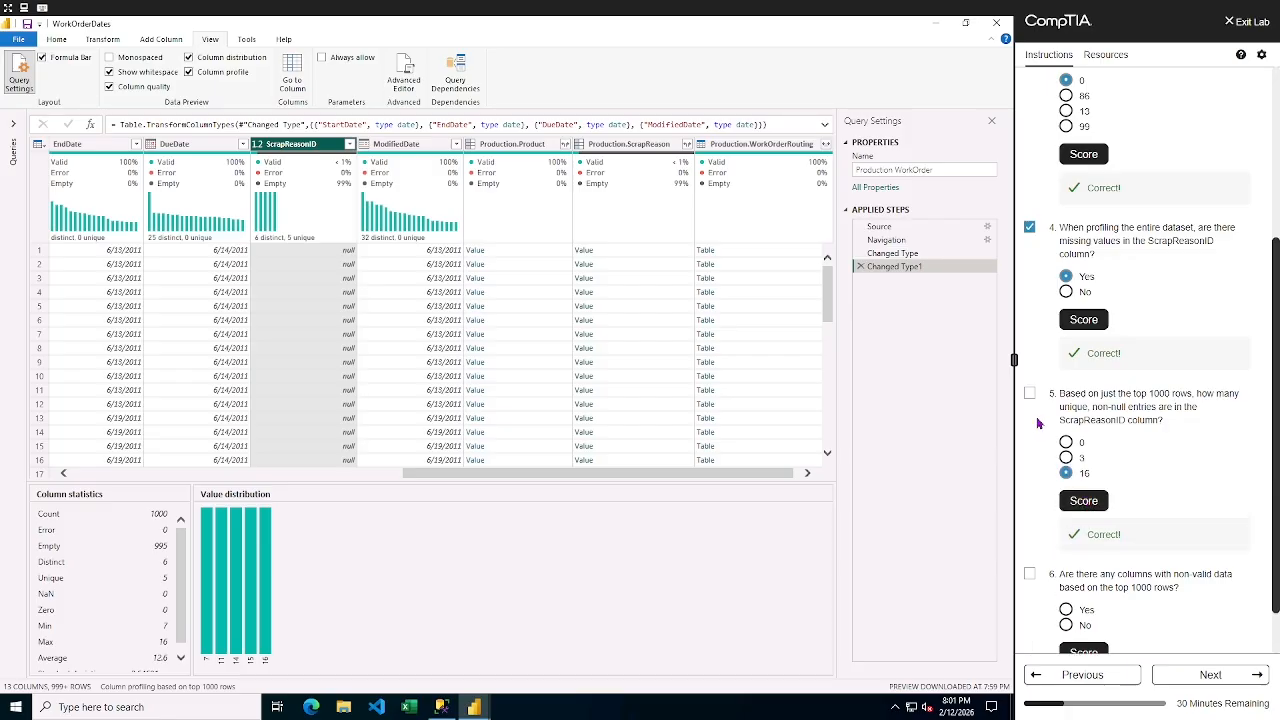
pyautogui.scroll(-1, 1228, 449)
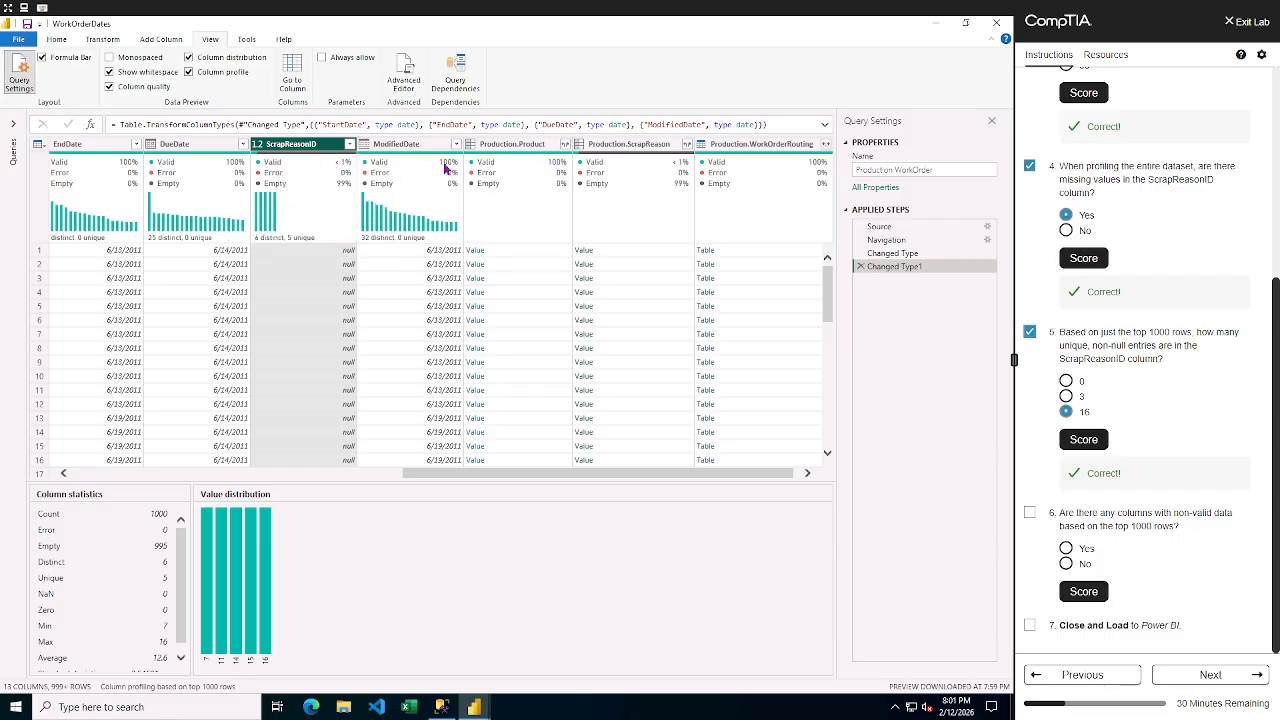
# - Examine the valid, error and empty percentages across all columns of the dataset for non-valid data
pyautogui.moveTo(371, 170)
pyautogui.moveTo(424, 478); pyautogui.dragTo(309, 476)
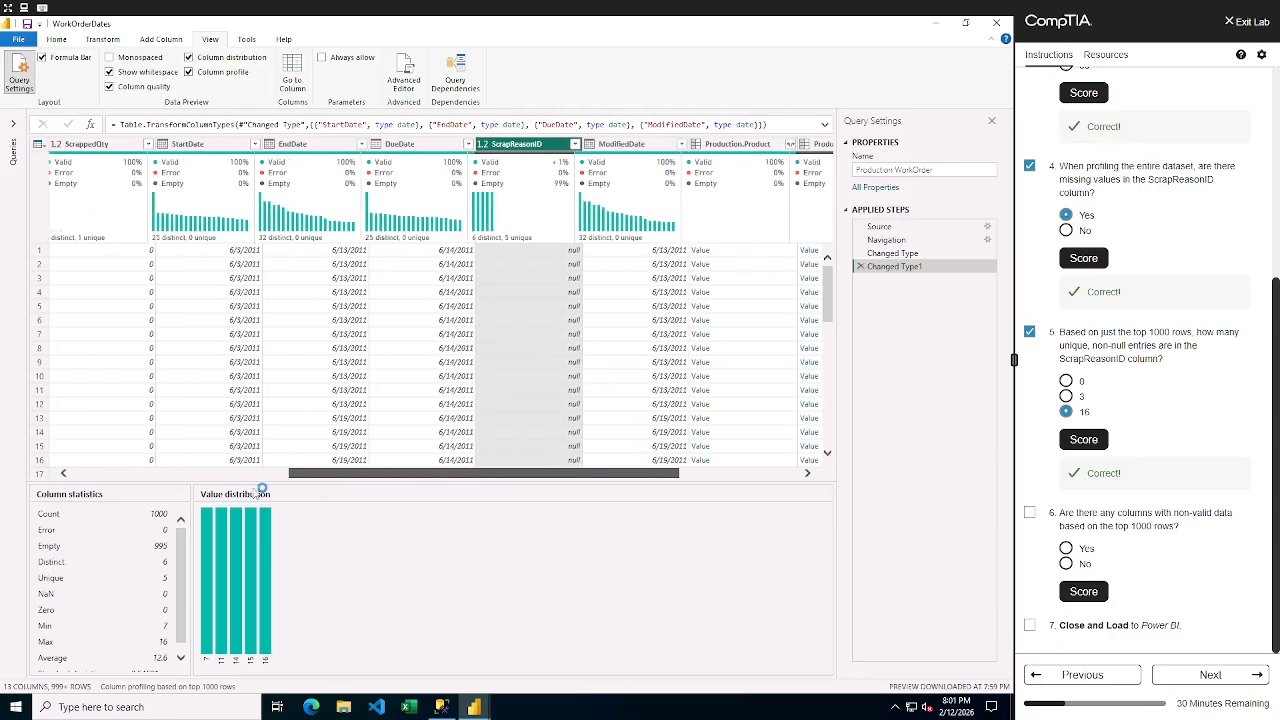
pyautogui.click(150, 476)
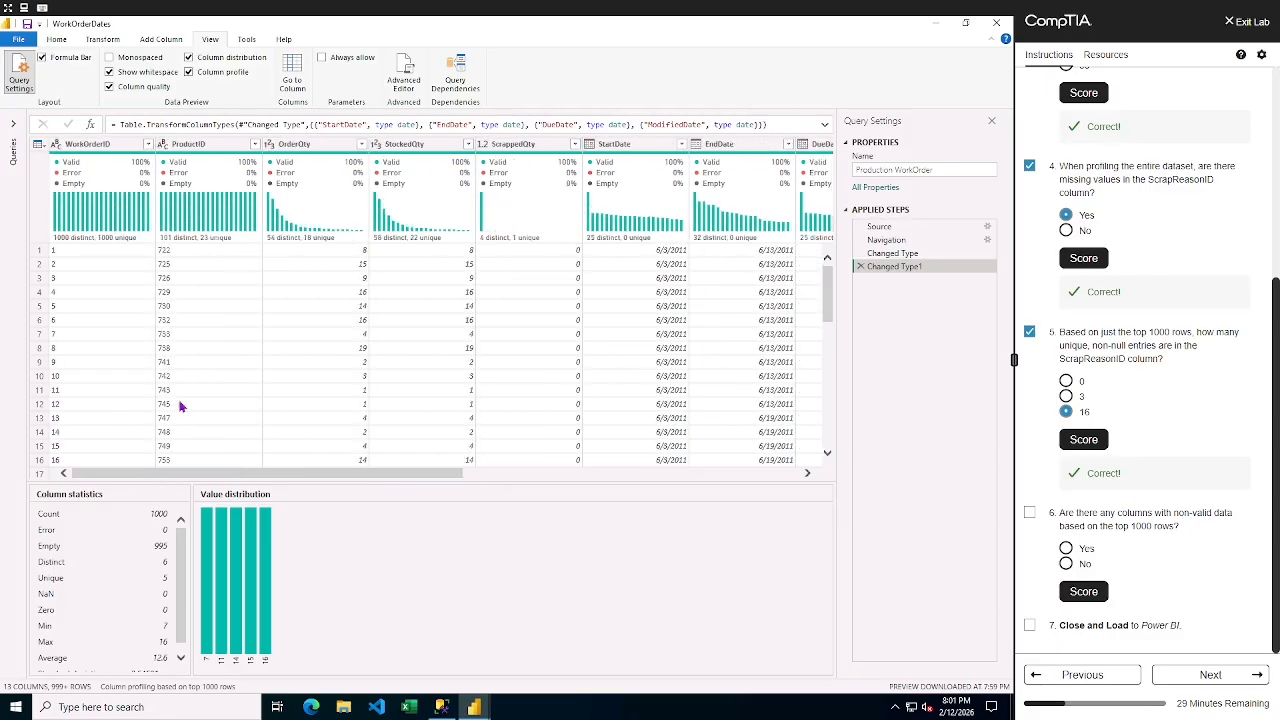
pyautogui.moveTo(141, 166)
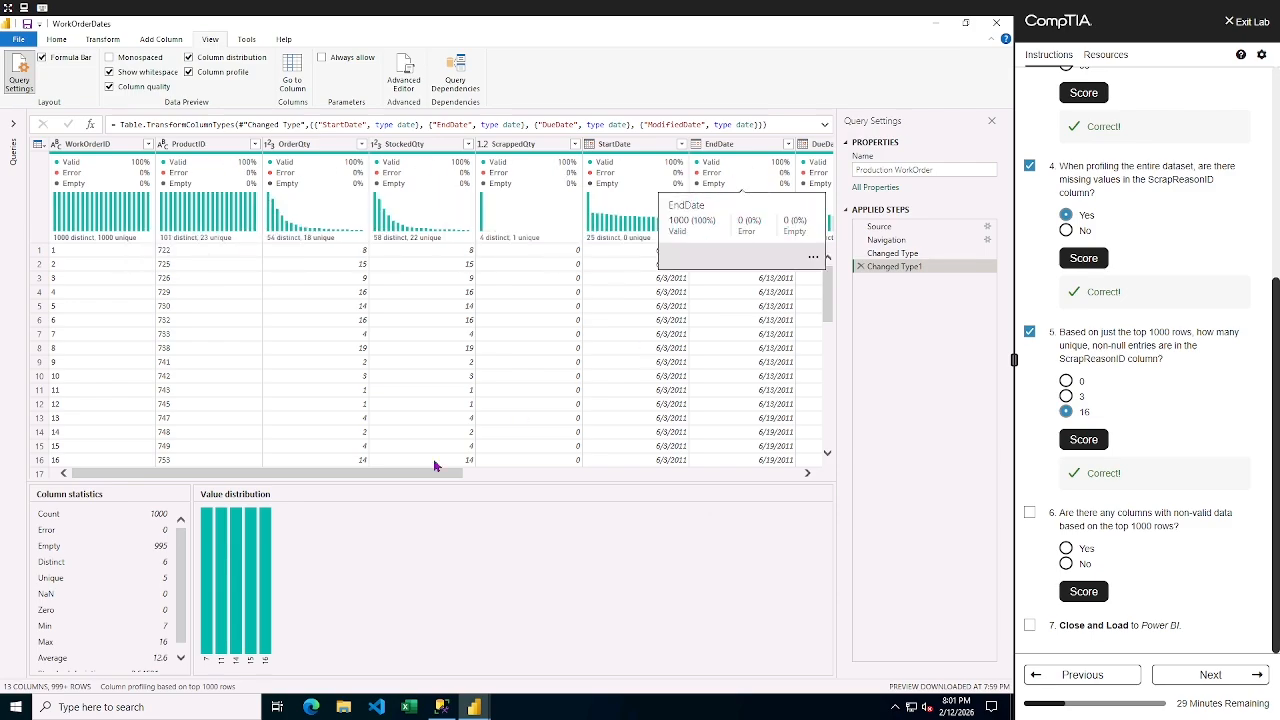
pyautogui.moveTo(399, 478); pyautogui.dragTo(560, 478)
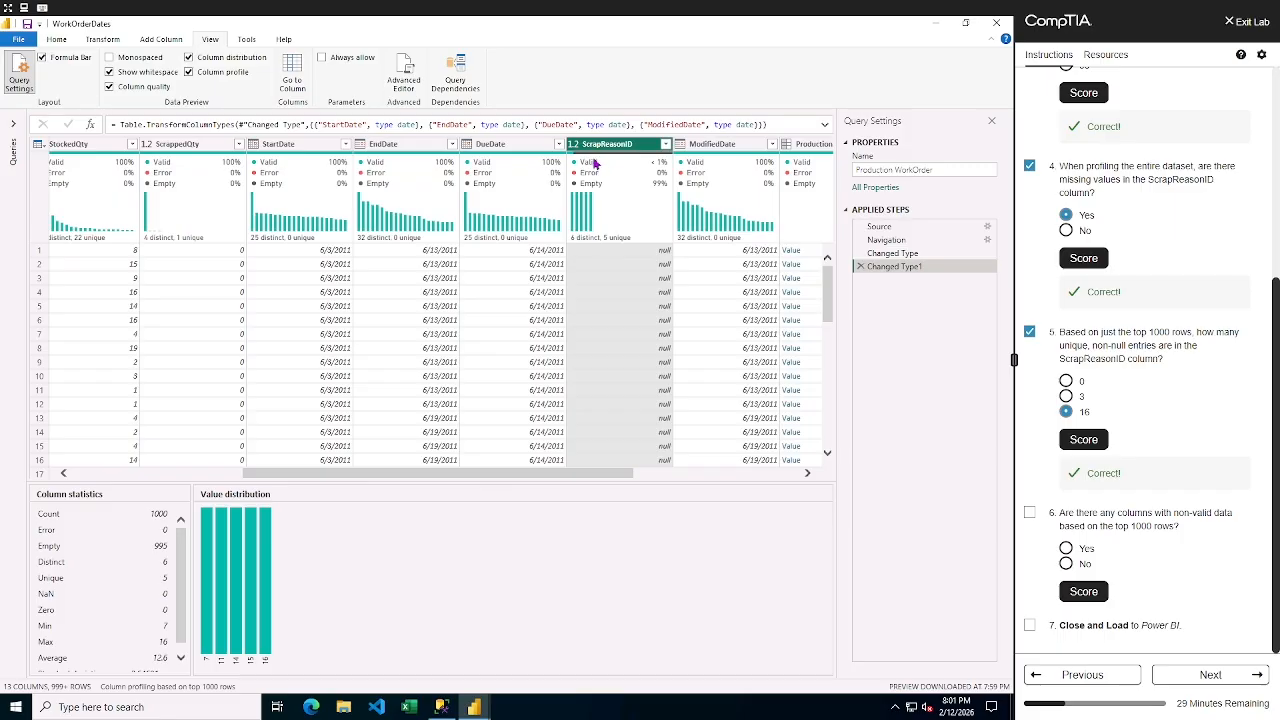
pyautogui.moveTo(594, 163)
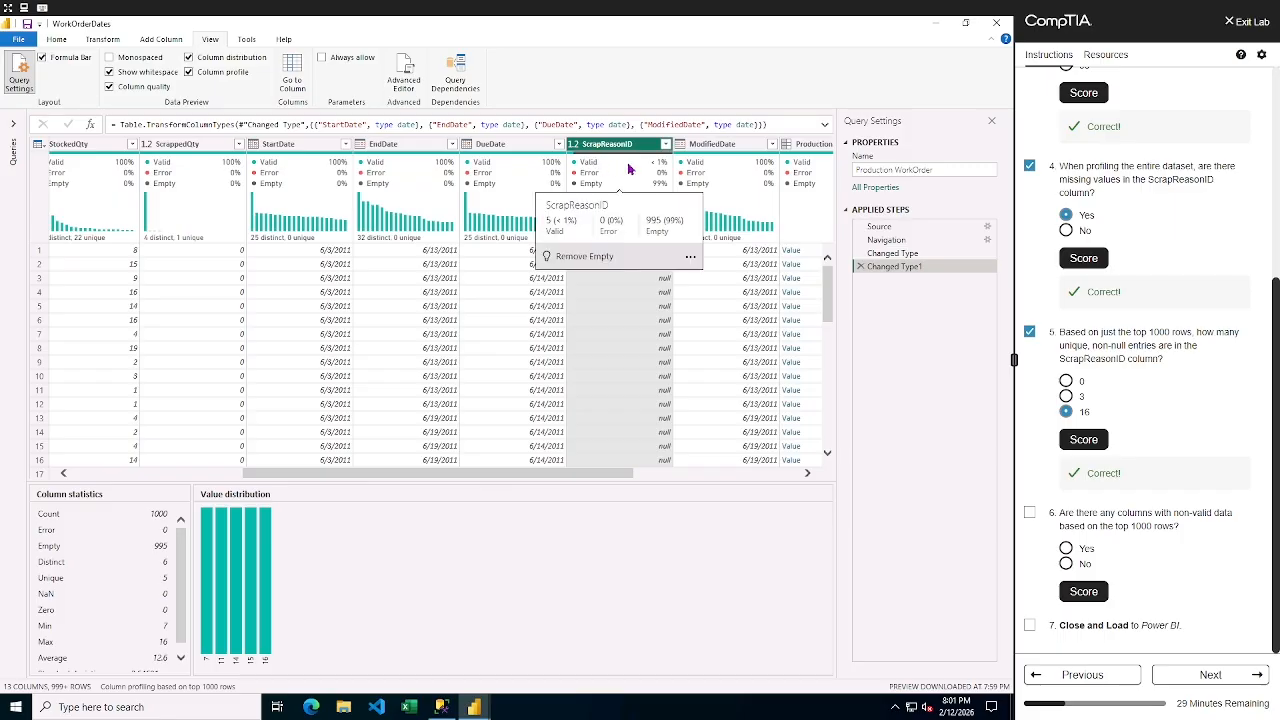
pyautogui.moveTo(723, 171)
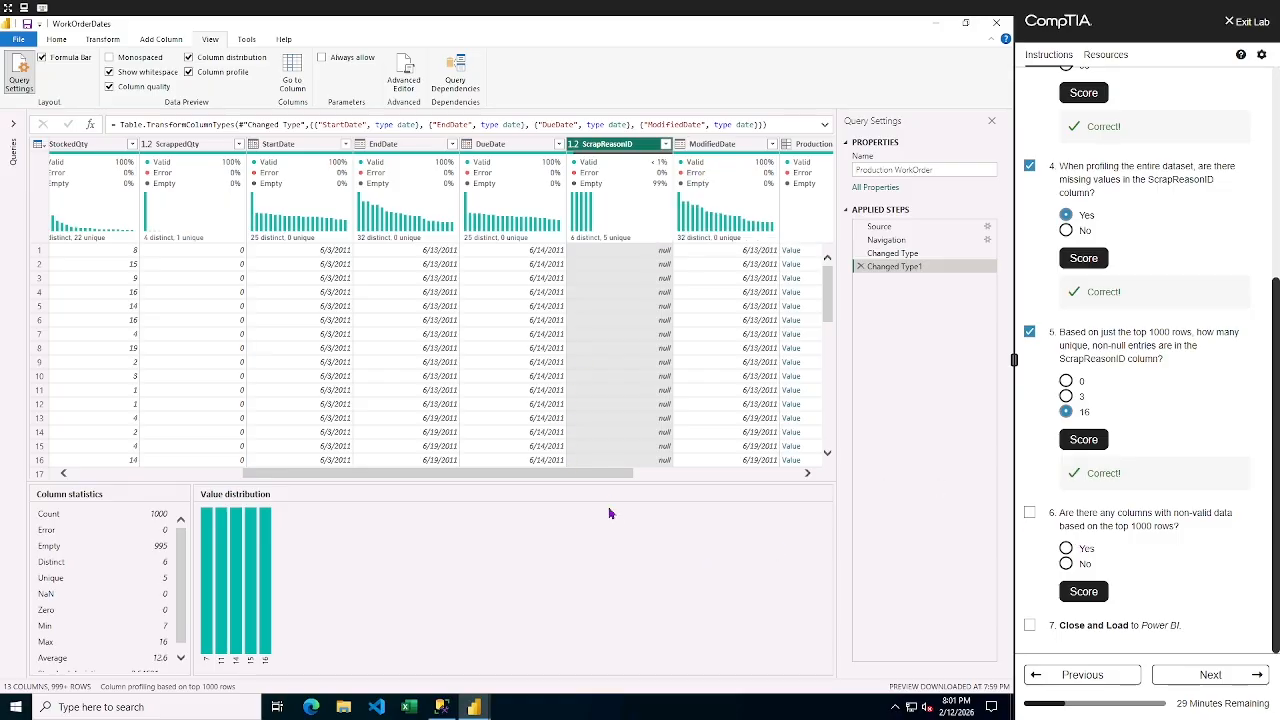
pyautogui.moveTo(610, 474); pyautogui.dragTo(800, 478)
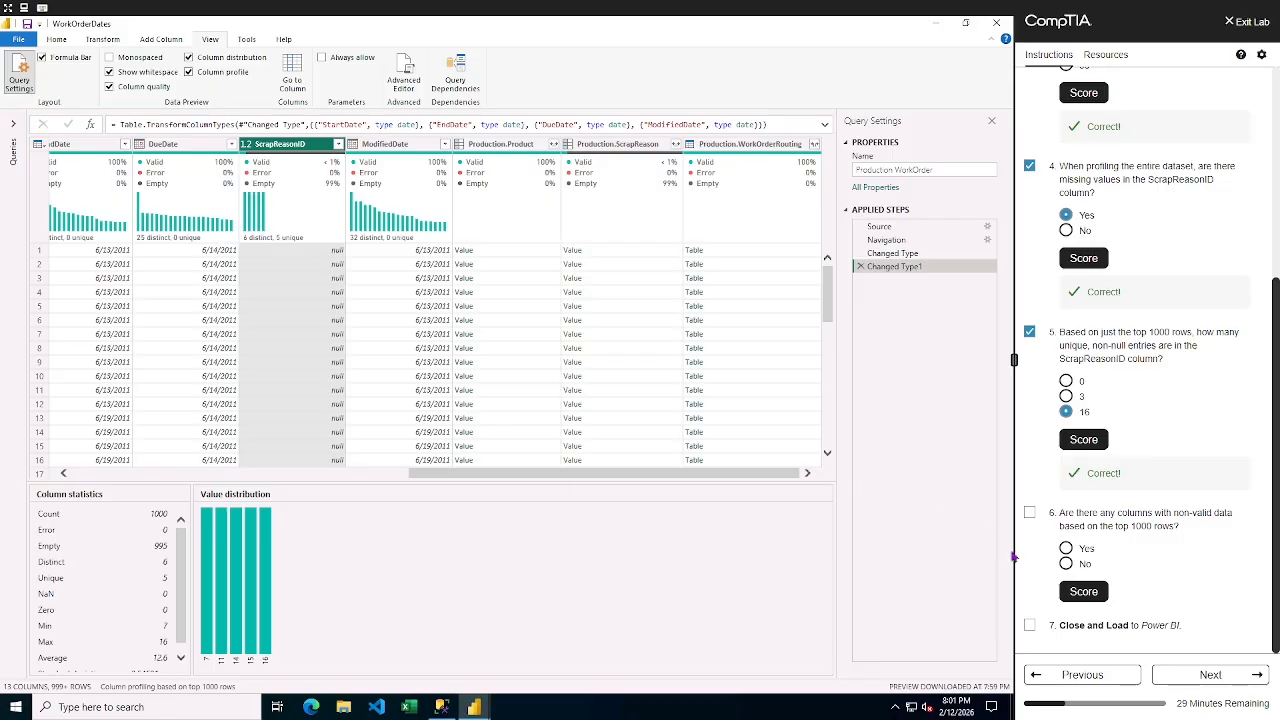
# - Answer item 6, on columns with non-valid data, with Yes, score it and check it off
pyautogui.click(1066, 549)
pyautogui.click(1084, 592)
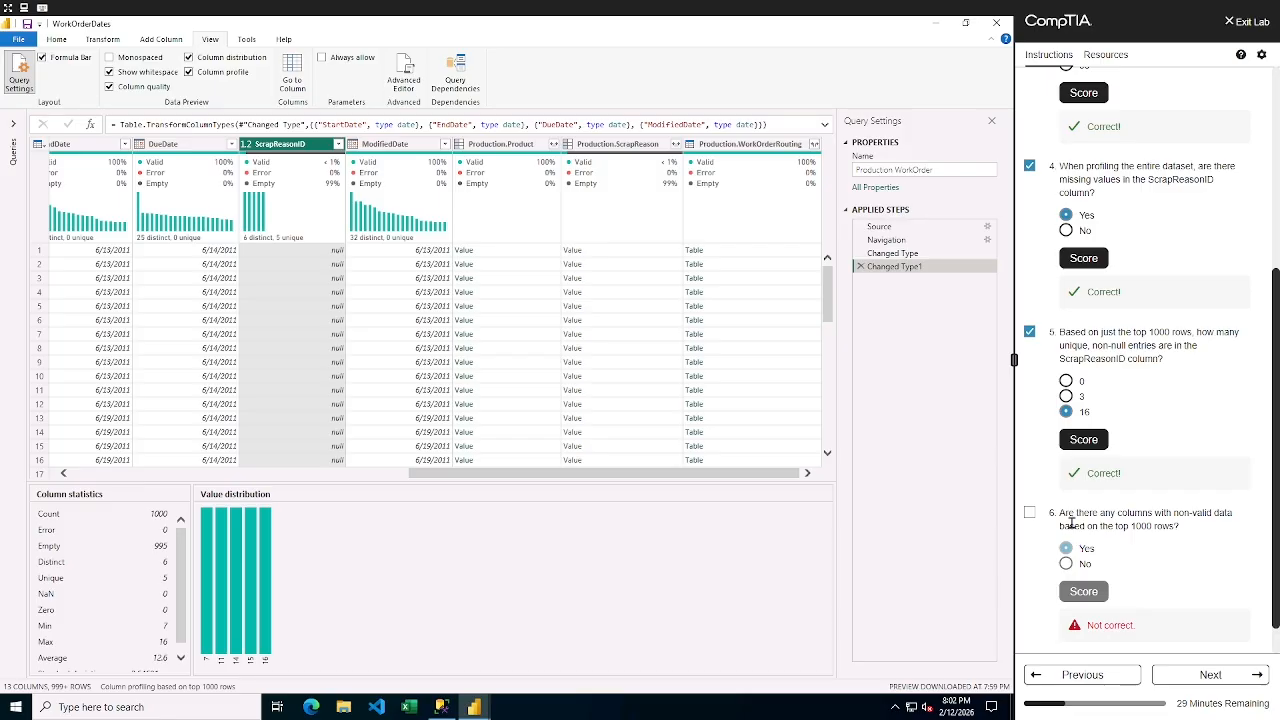
pyautogui.click(1030, 514)
# - Advance the lab to Task C and expand the sample HR letter to employees
pyautogui.click(1245, 684)
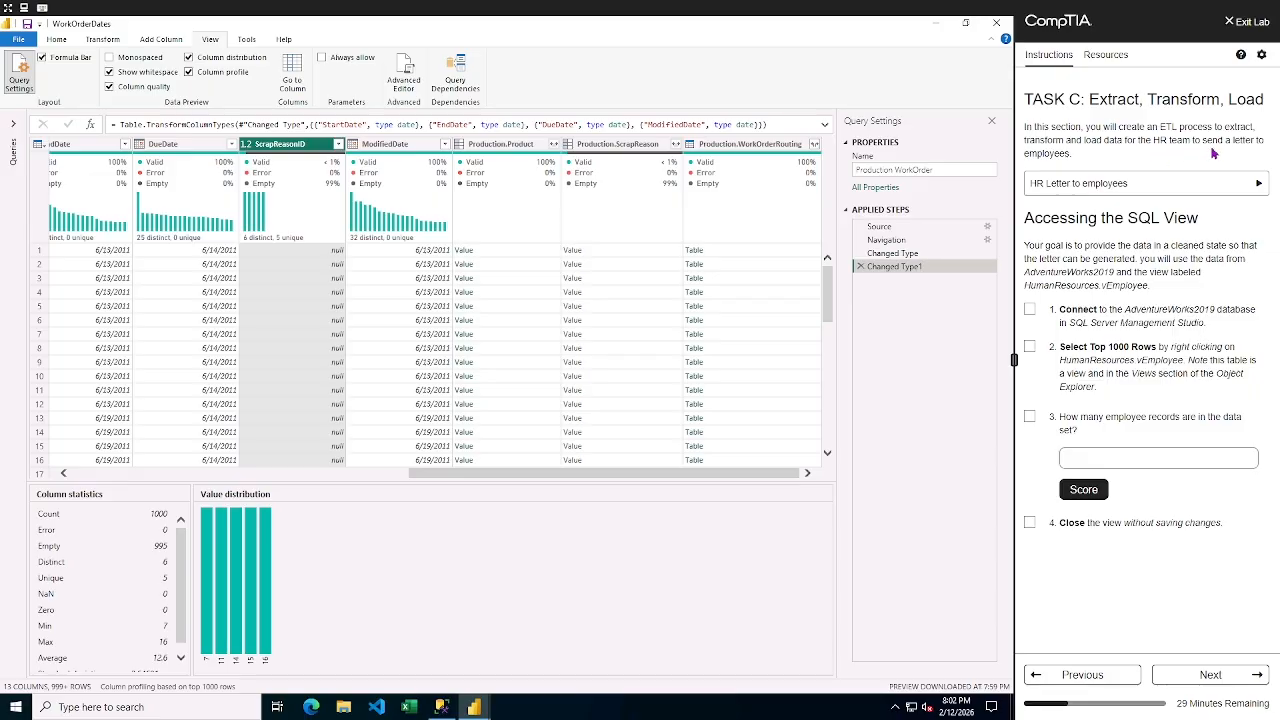
pyautogui.click(1085, 186)
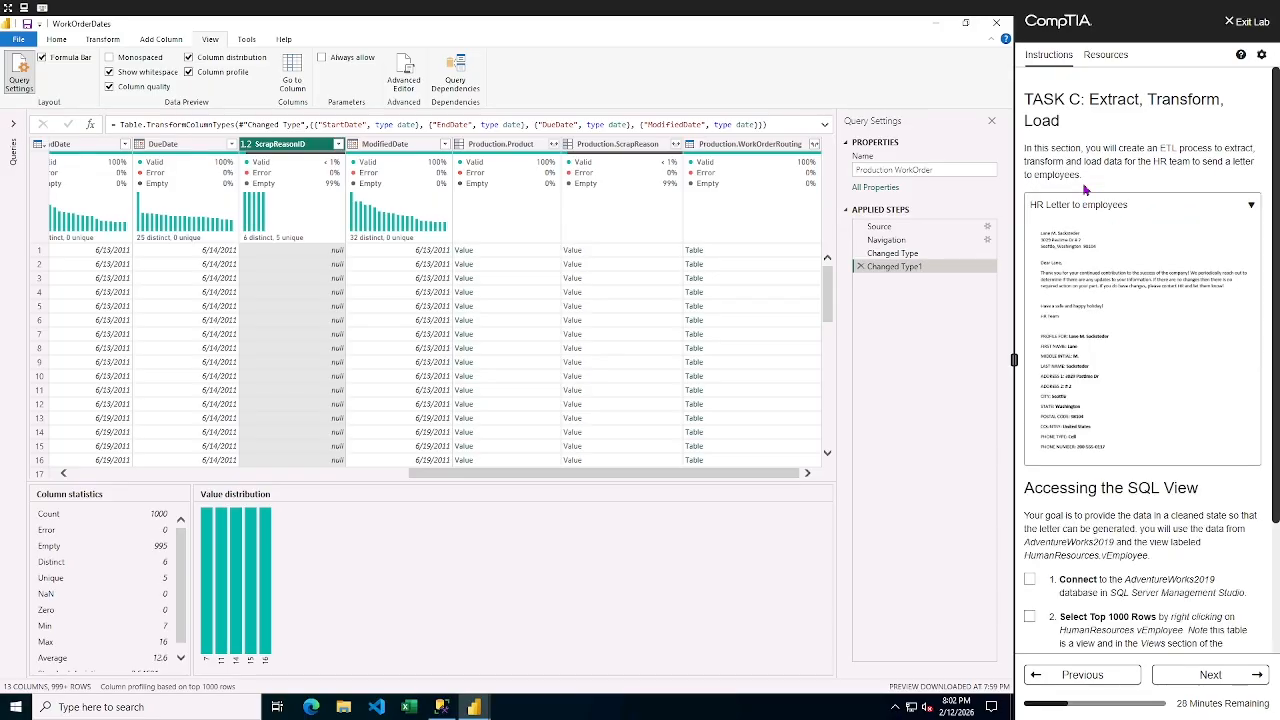
# - View the sample HR letter to employees at full size, close it and collapse the letter section in the lab instructions
pyautogui.click(1165, 286)
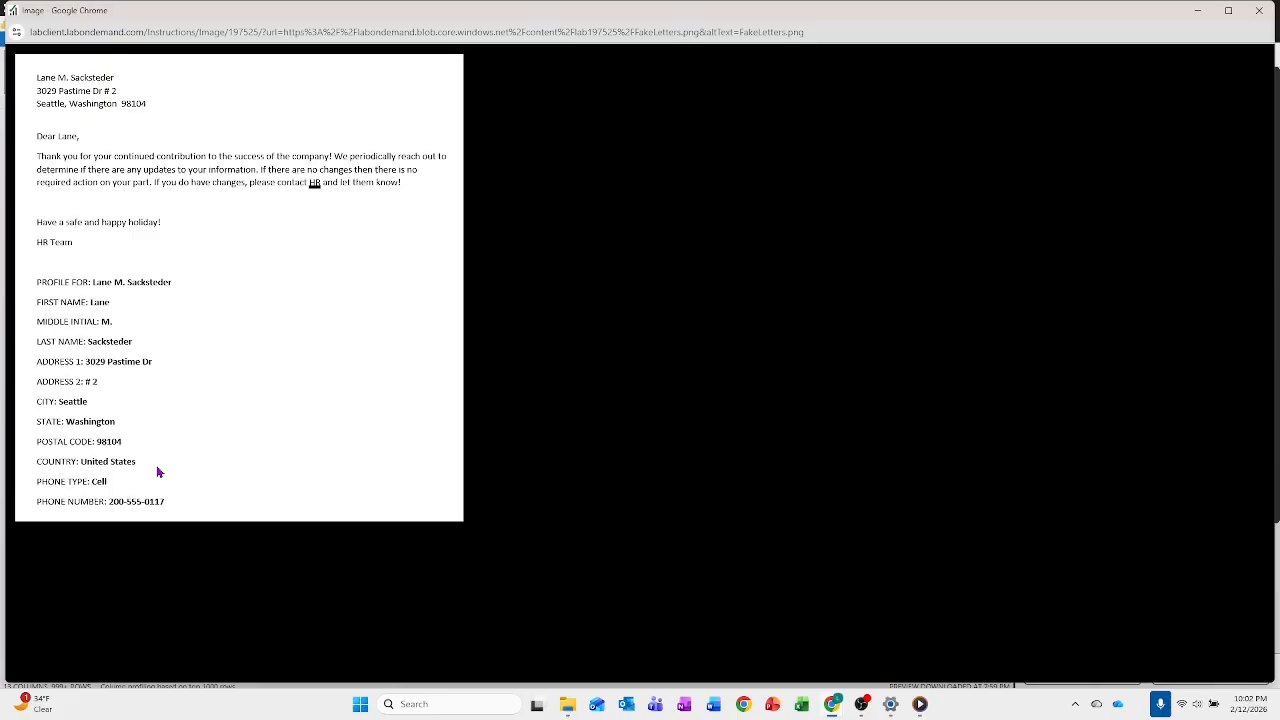
pyautogui.click(1259, 10)
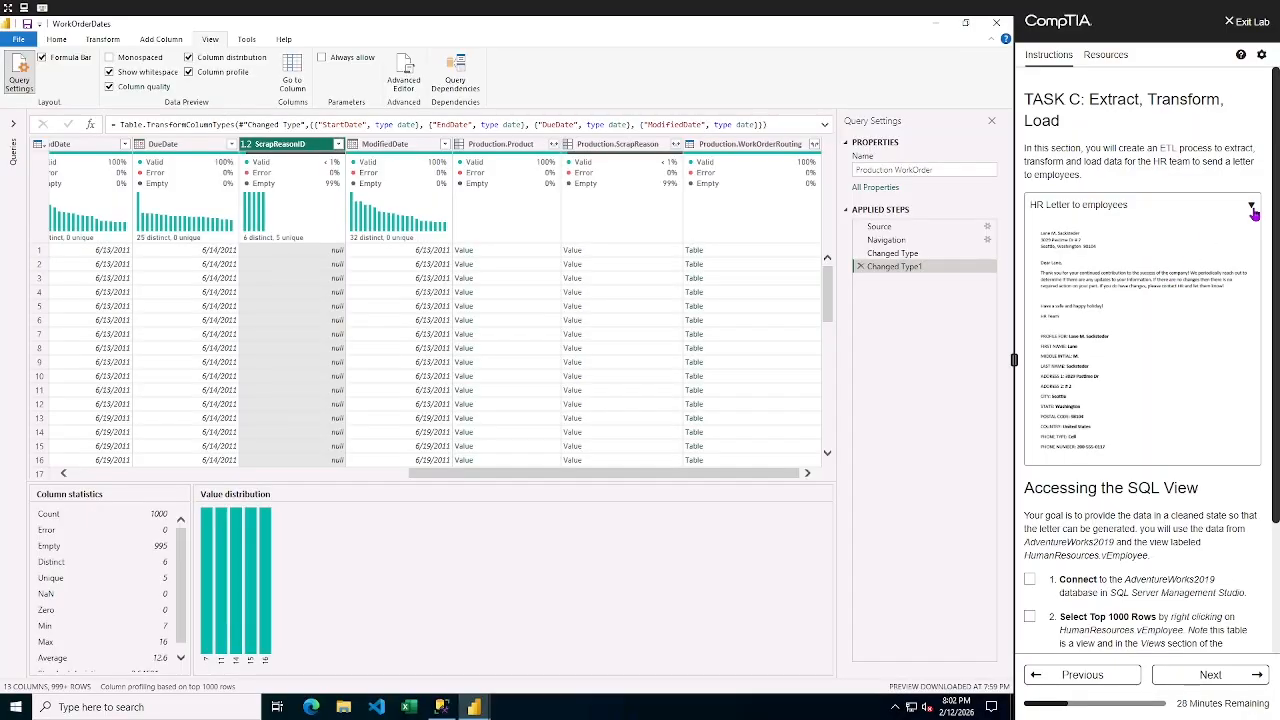
pyautogui.click(1252, 207)
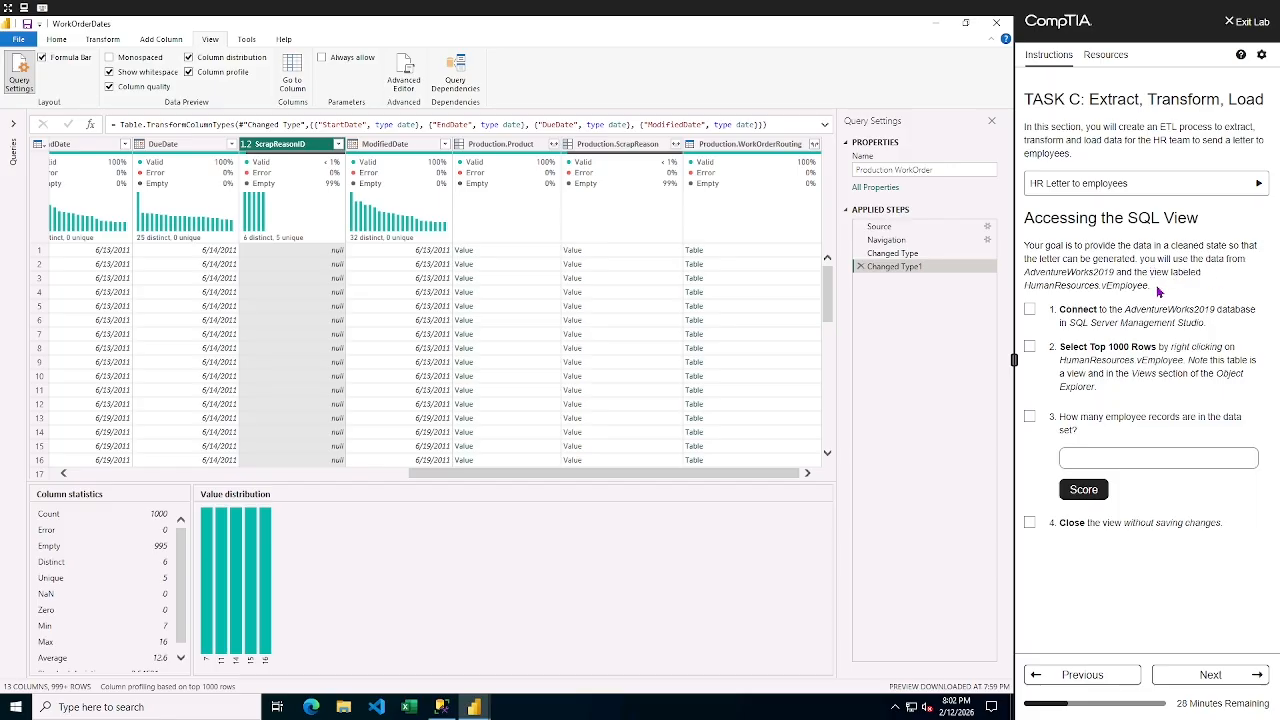
# - Switch to SQL Server Management Studio, select the top 1000 rows of the HumanResources.Employee table, and check off lab items 1 and 2
pyautogui.click(441, 707)
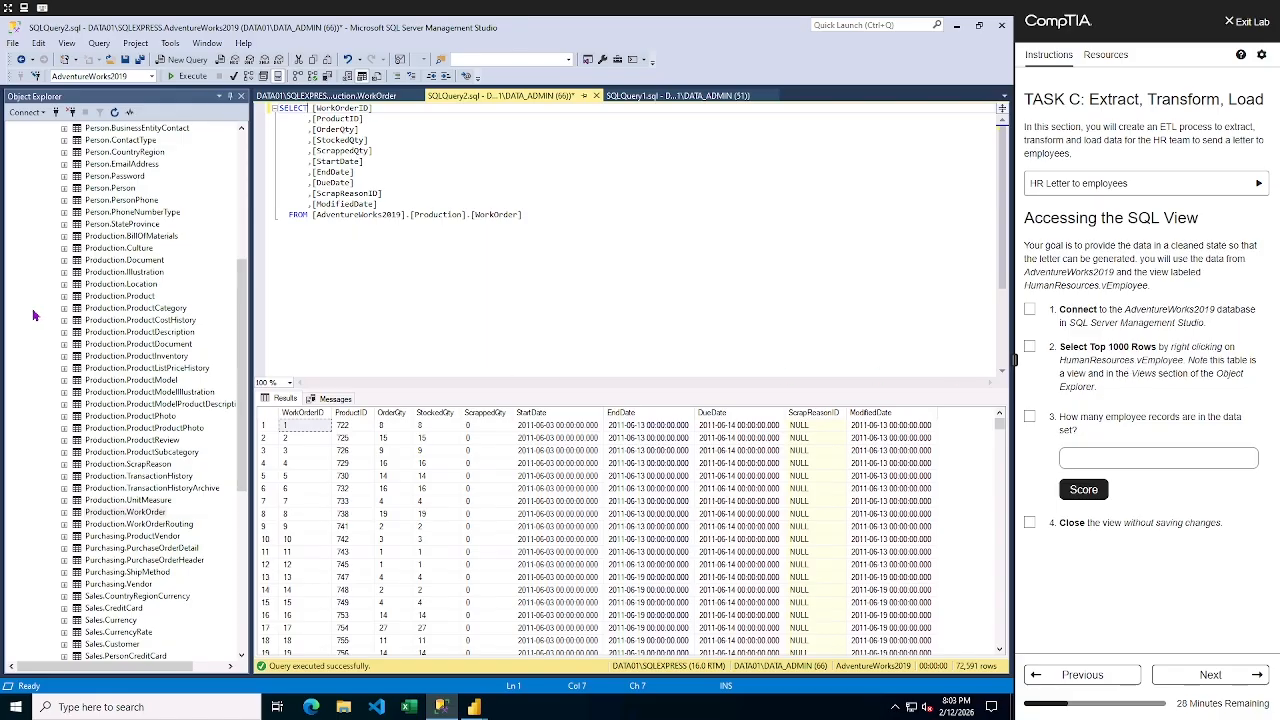
pyautogui.scroll(8, 97, 307)
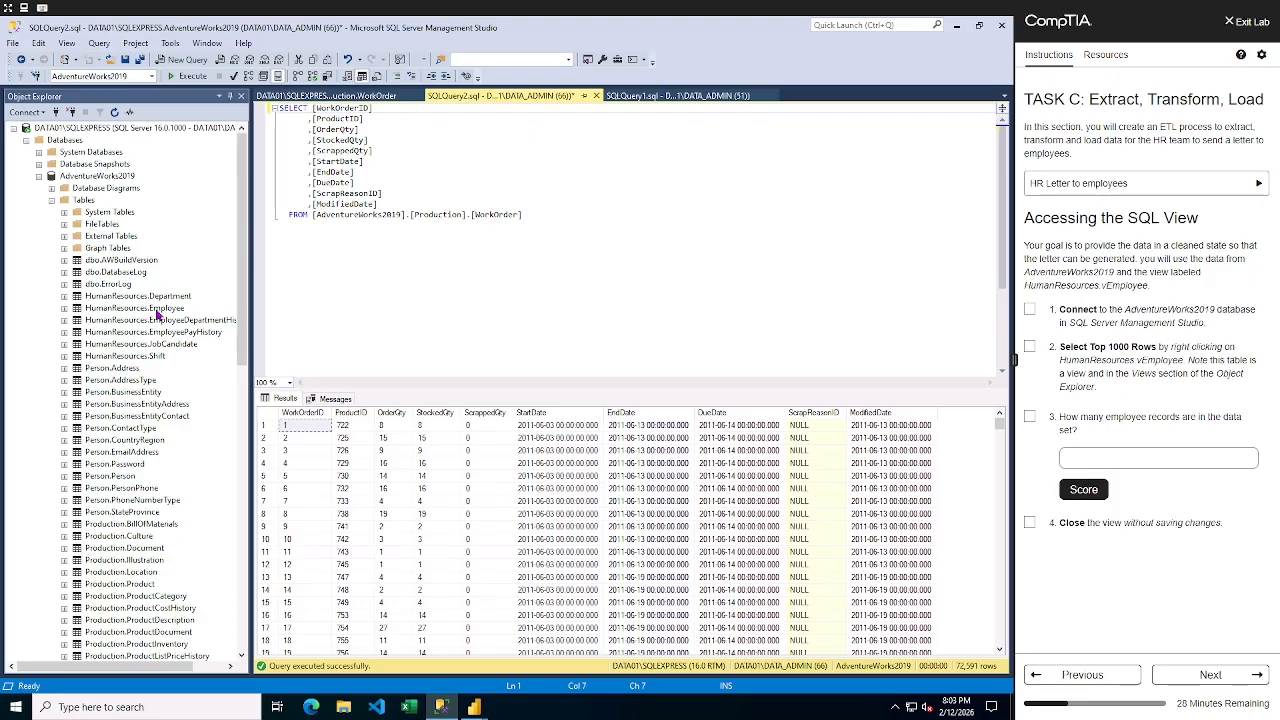
pyautogui.rightClick(156, 314)
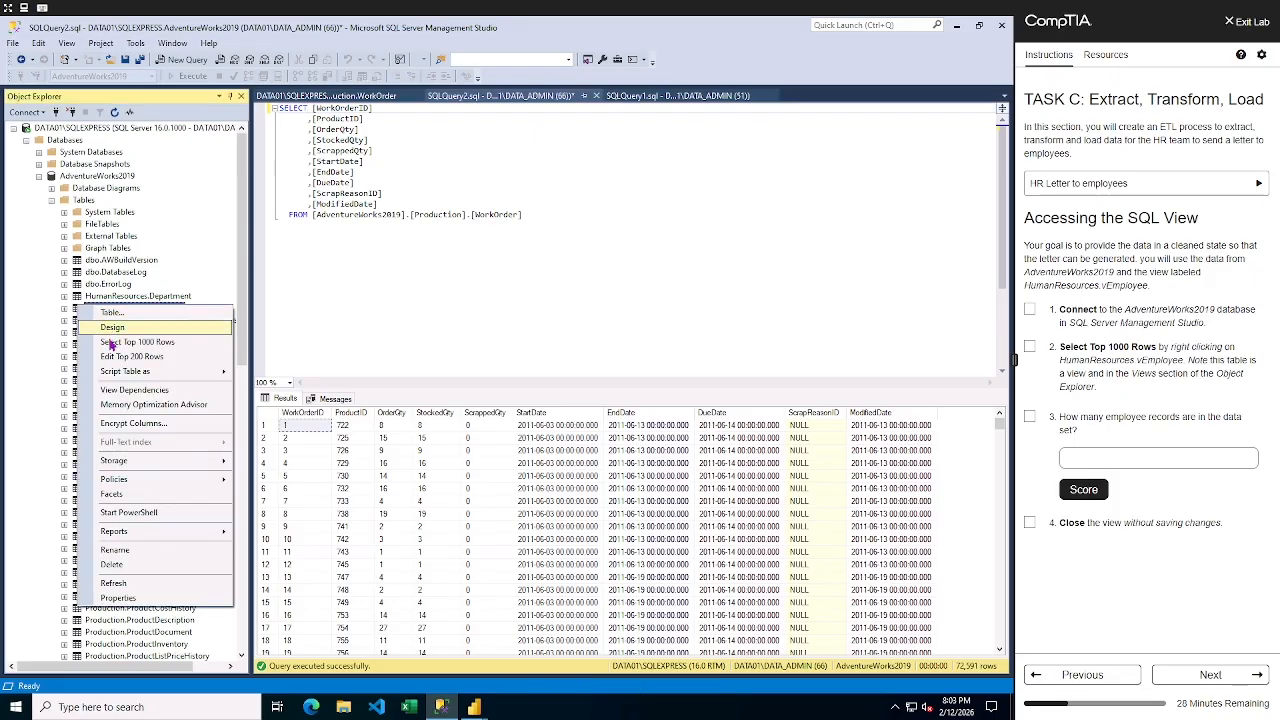
pyautogui.click(108, 342)
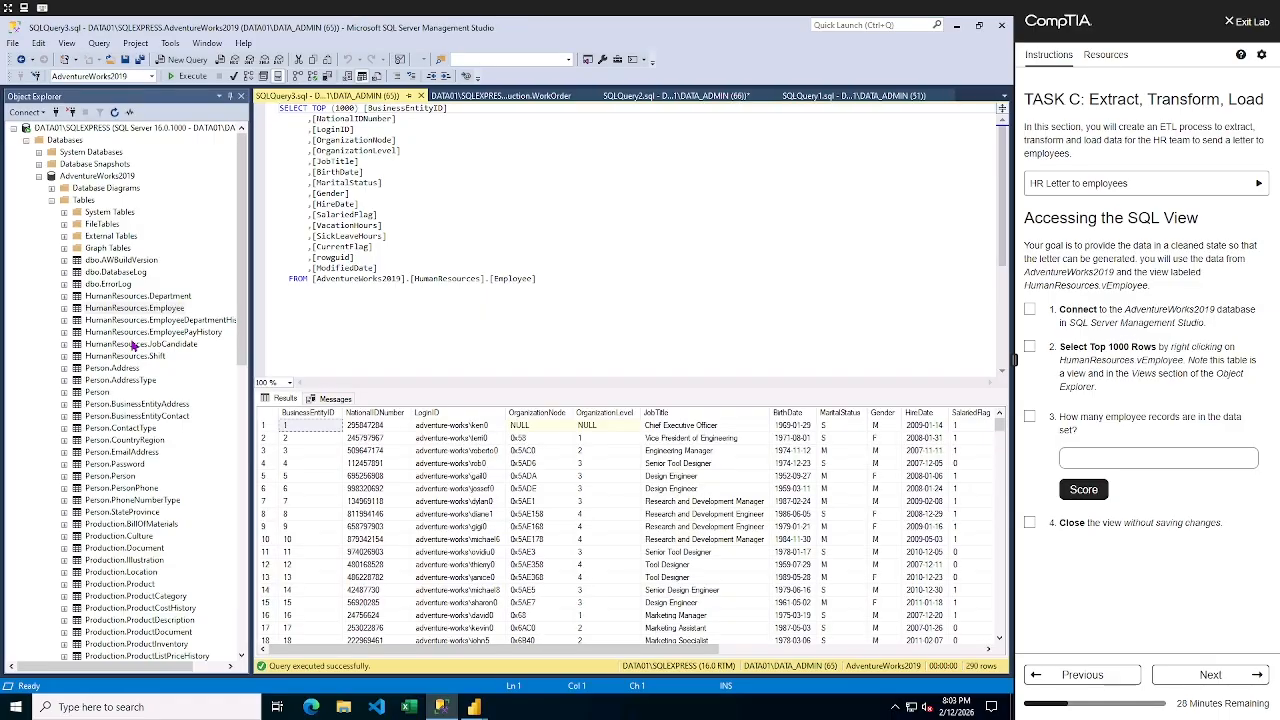
pyautogui.scroll(-1, 147, 350)
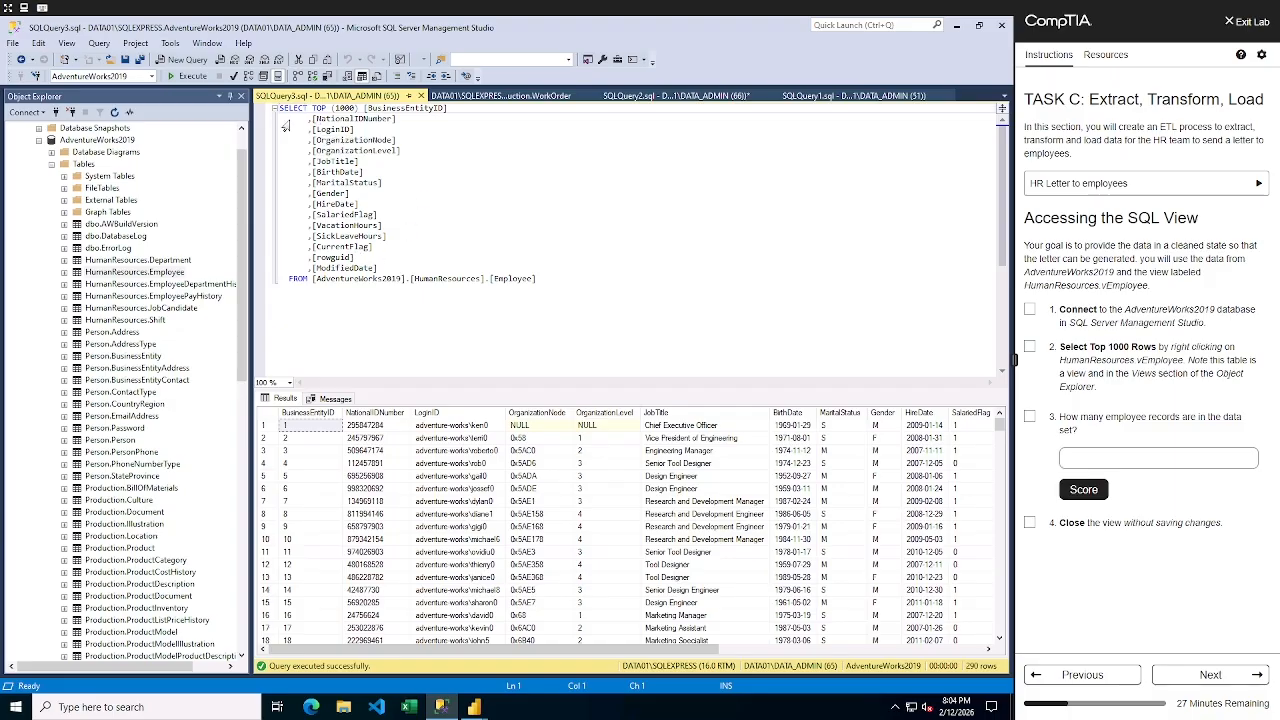
pyautogui.click(1029, 312)
pyautogui.click(1029, 347)
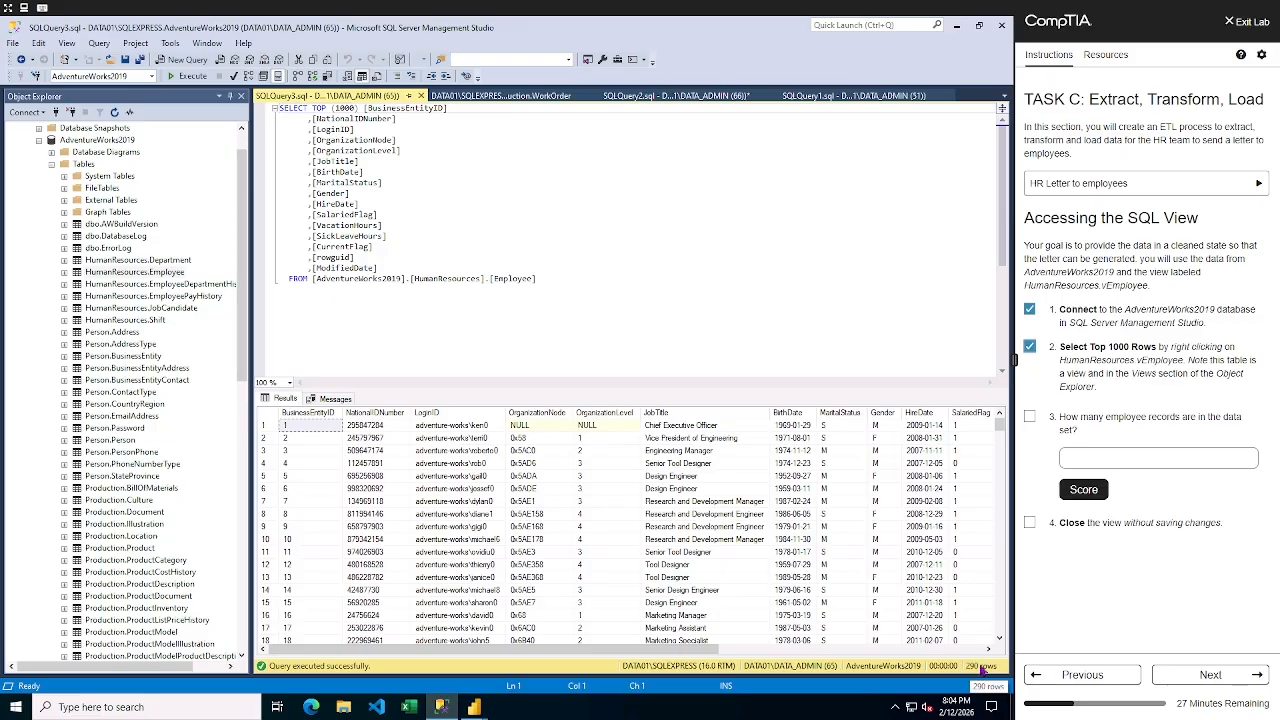
# - Answer item 3, on the number of employee records, with 290, score it and check off items 3 and 4
pyautogui.click(1078, 455)
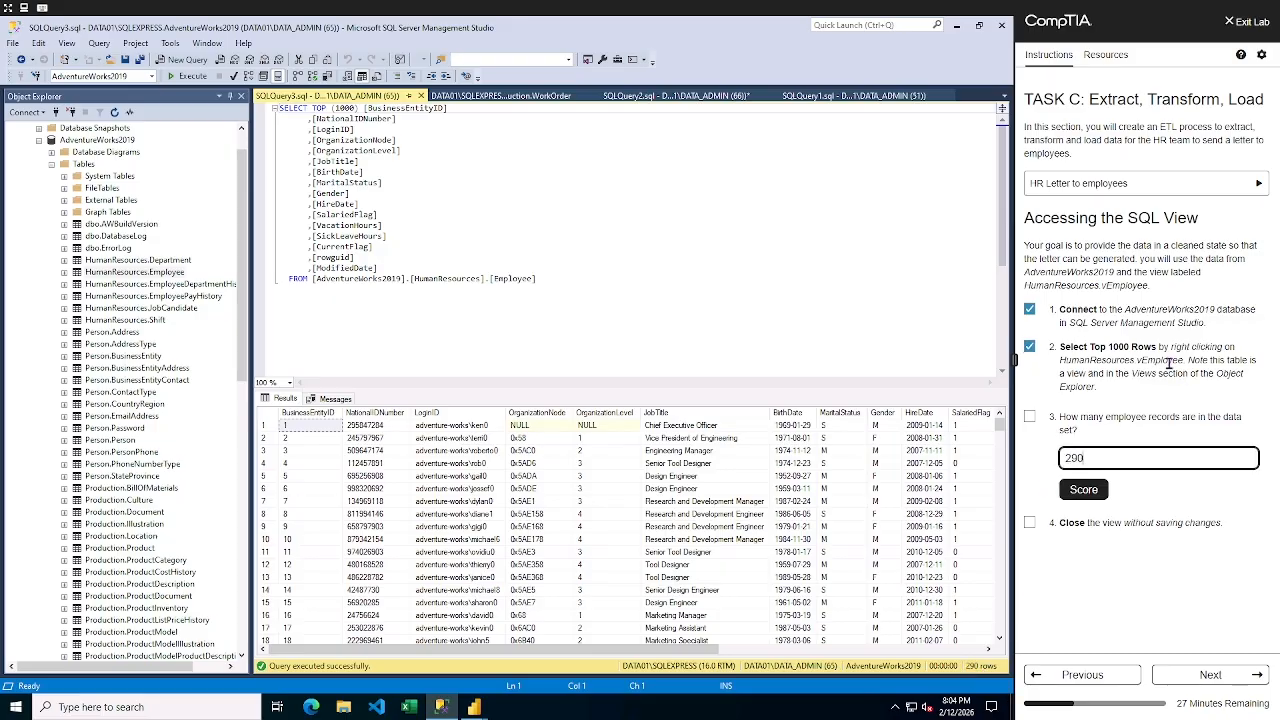
pyautogui.click(1085, 490)
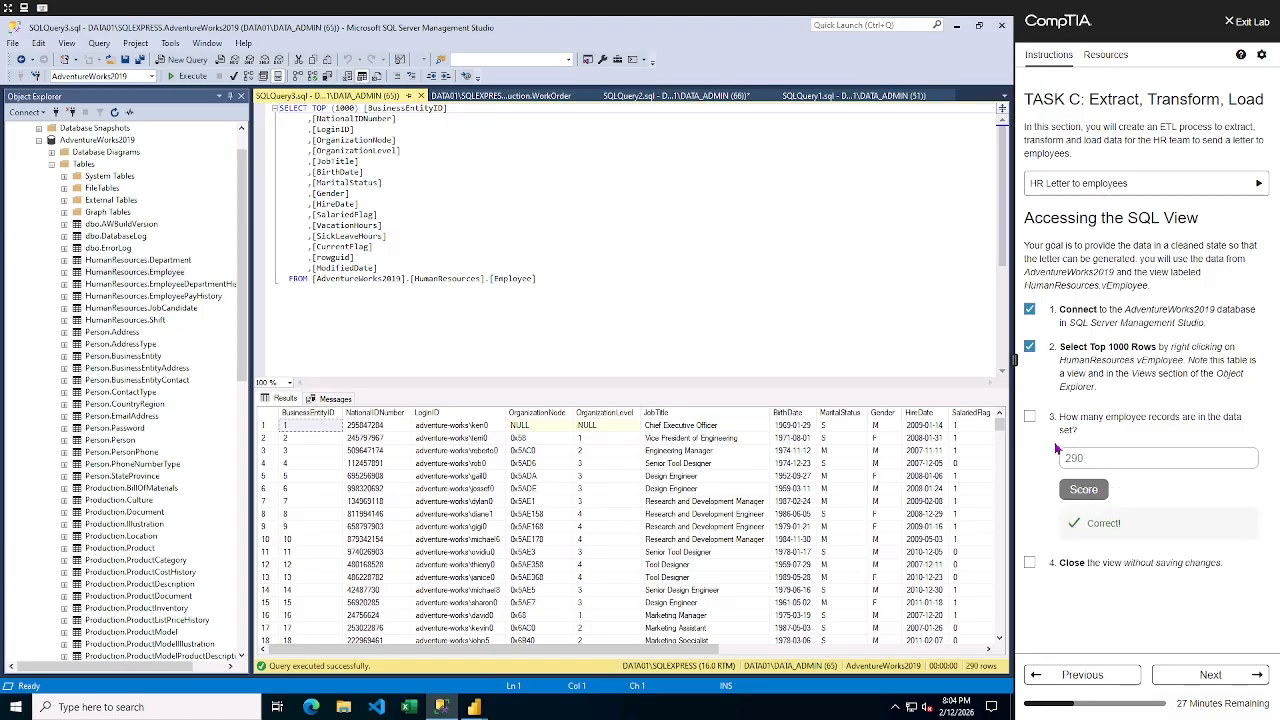
pyautogui.click(1030, 420)
pyautogui.click(1030, 563)
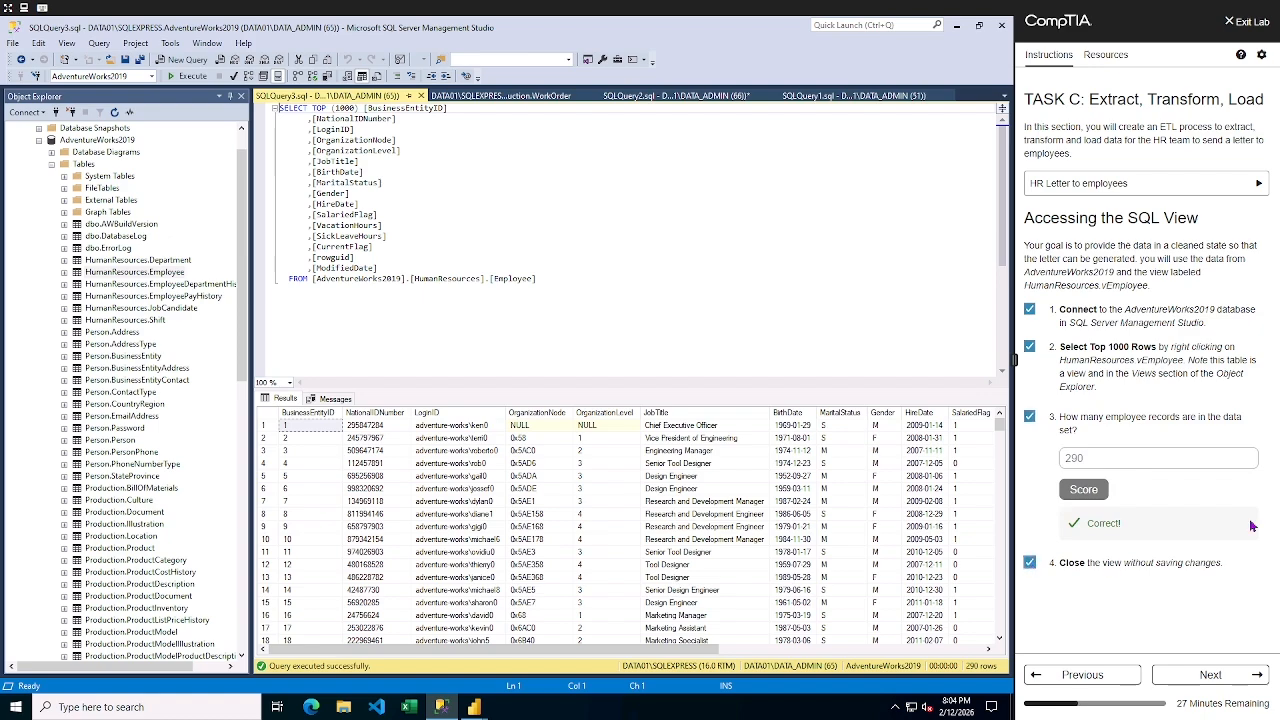
# - Advance the lab to Preparing the Data in Power Query and create a blank workbook in Excel
pyautogui.click(1222, 678)
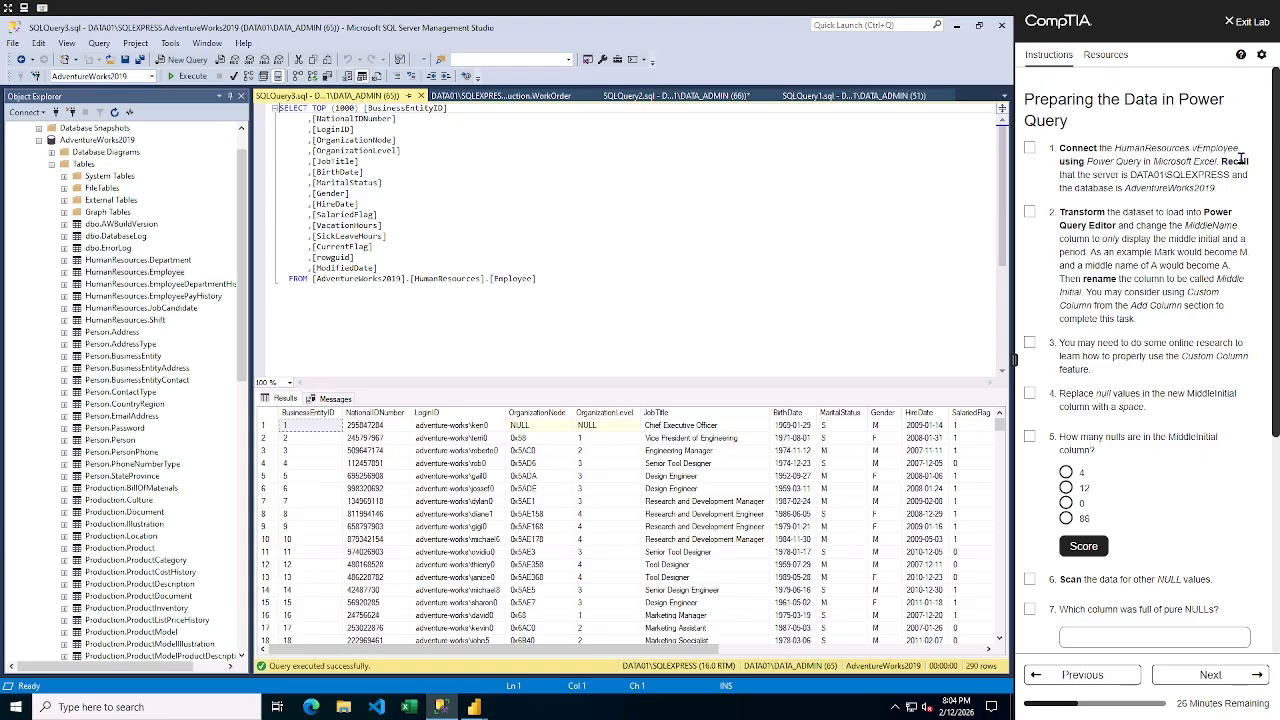
pyautogui.click(409, 707)
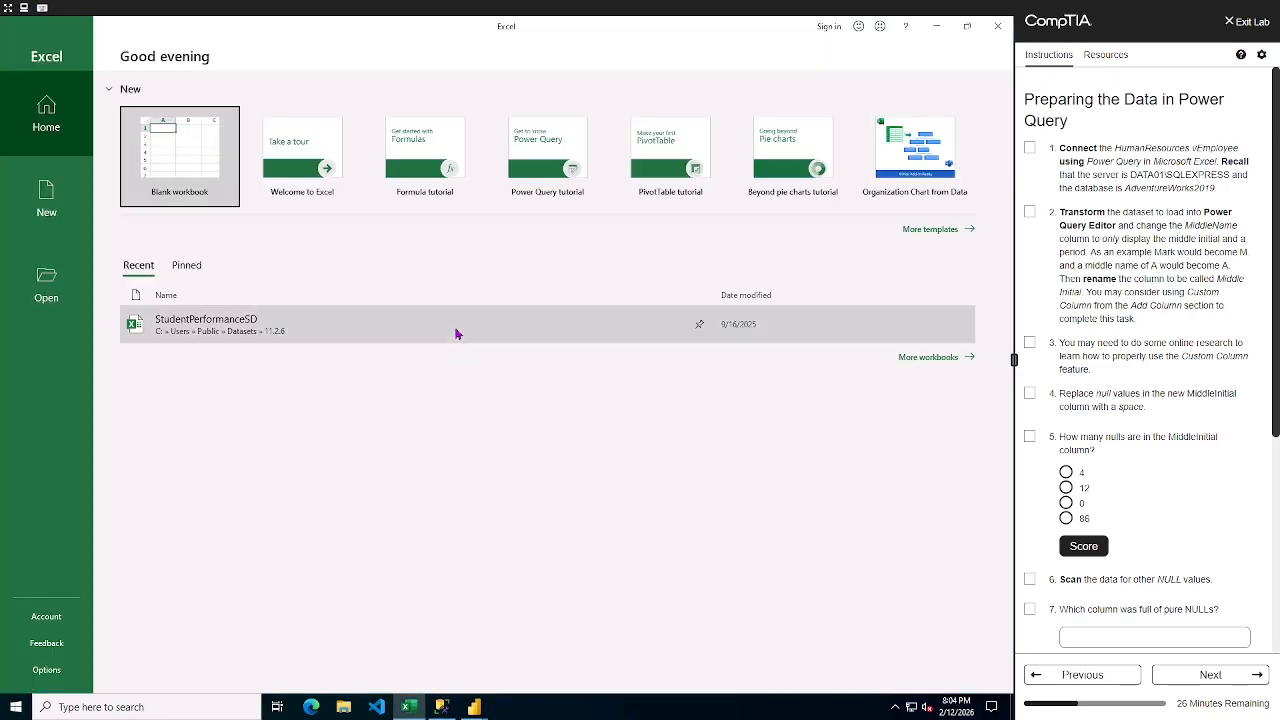
pyautogui.click(179, 162)
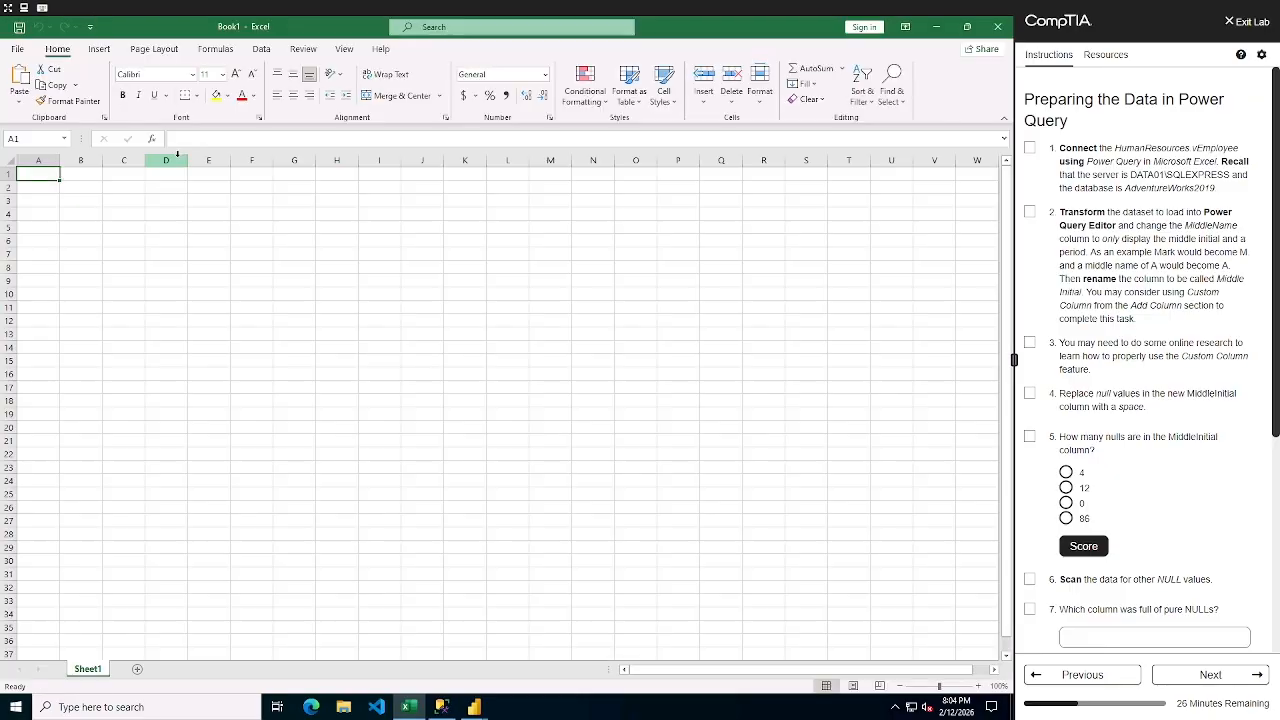
# - Connect the workbook to the SQL Server database source DATA01\SQLEXPRESS using the current Windows credentials
pyautogui.click(260, 49)
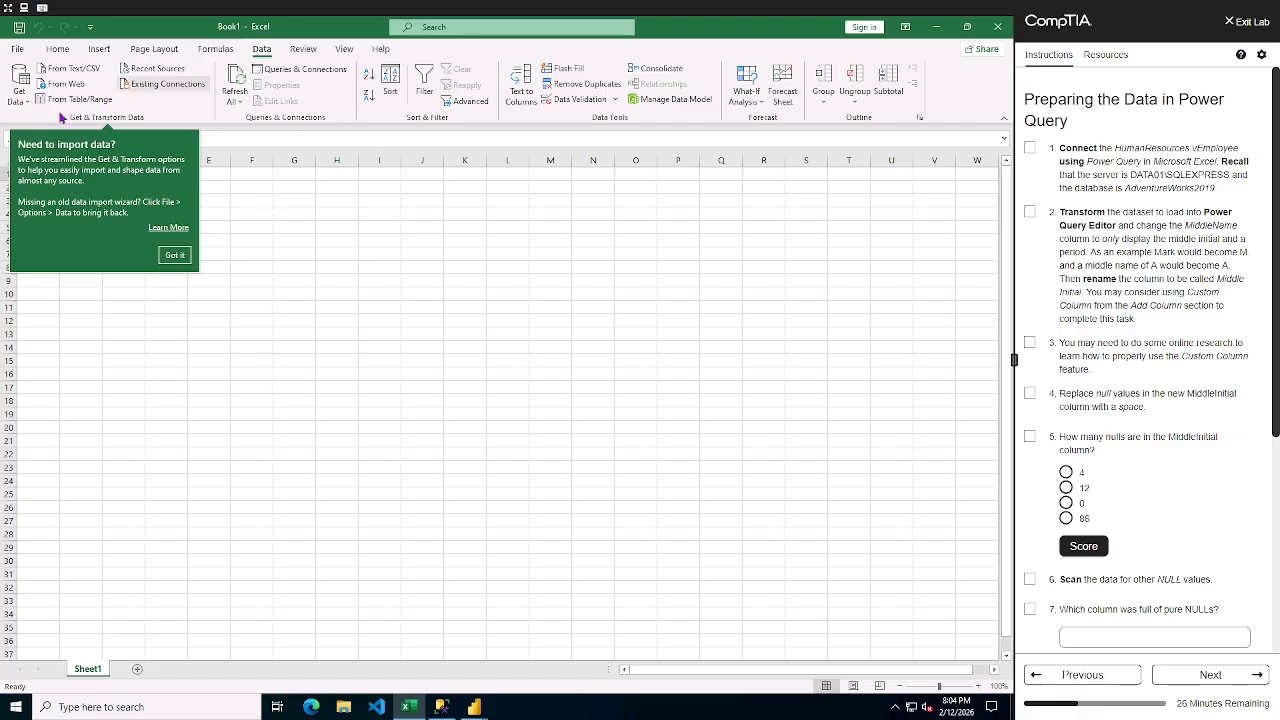
pyautogui.click(19, 84)
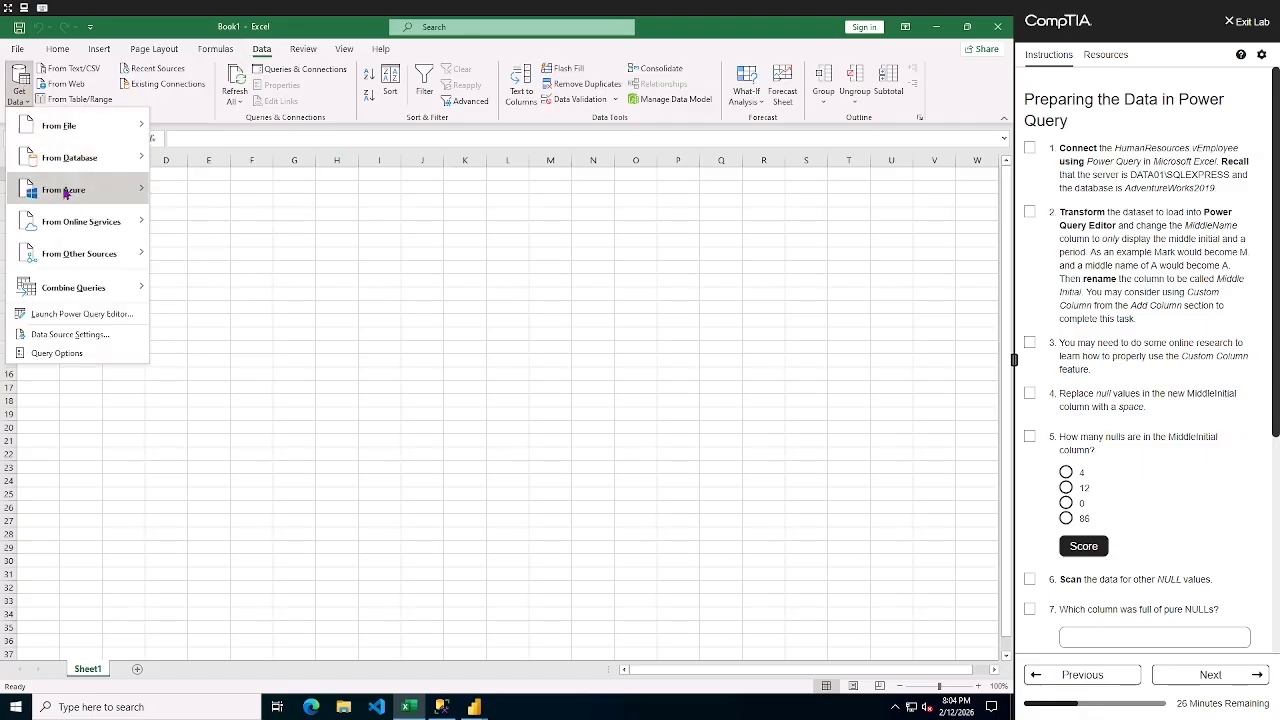
pyautogui.moveTo(72, 161)
pyautogui.click(212, 158)
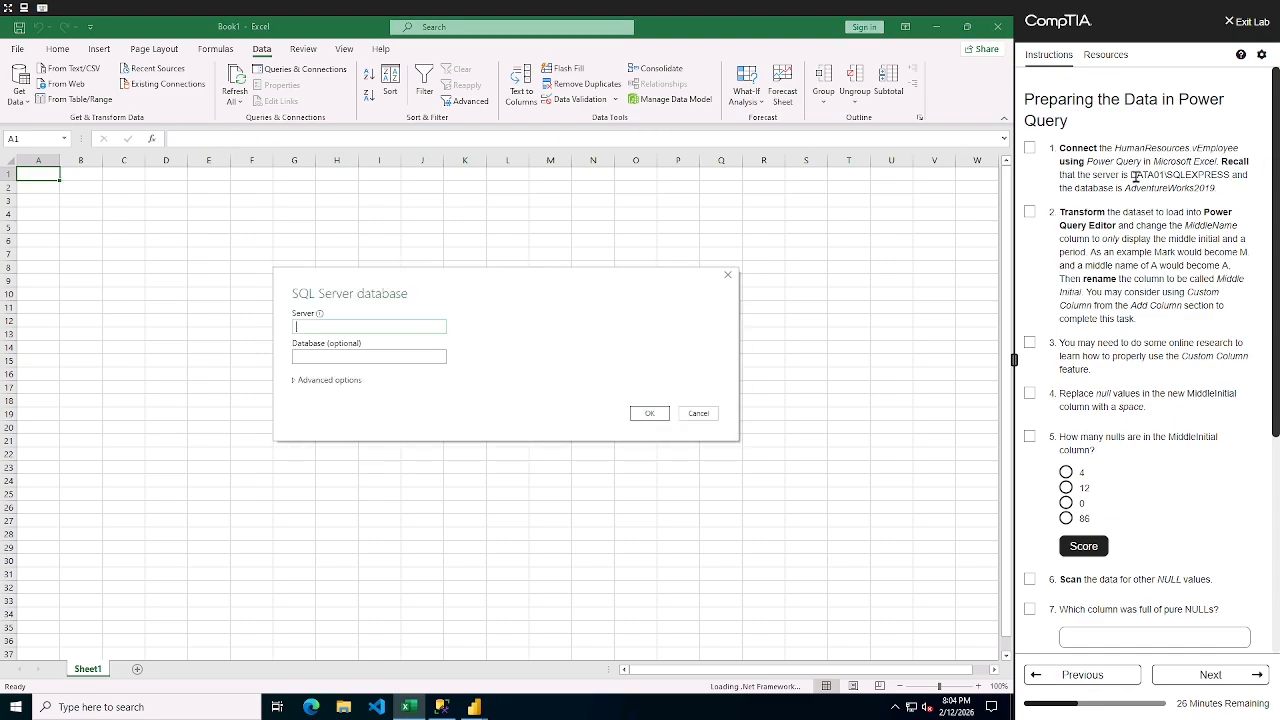
pyautogui.moveTo(1130, 176); pyautogui.dragTo(1231, 174)
pyautogui.hotkey('ctrl', 'c')
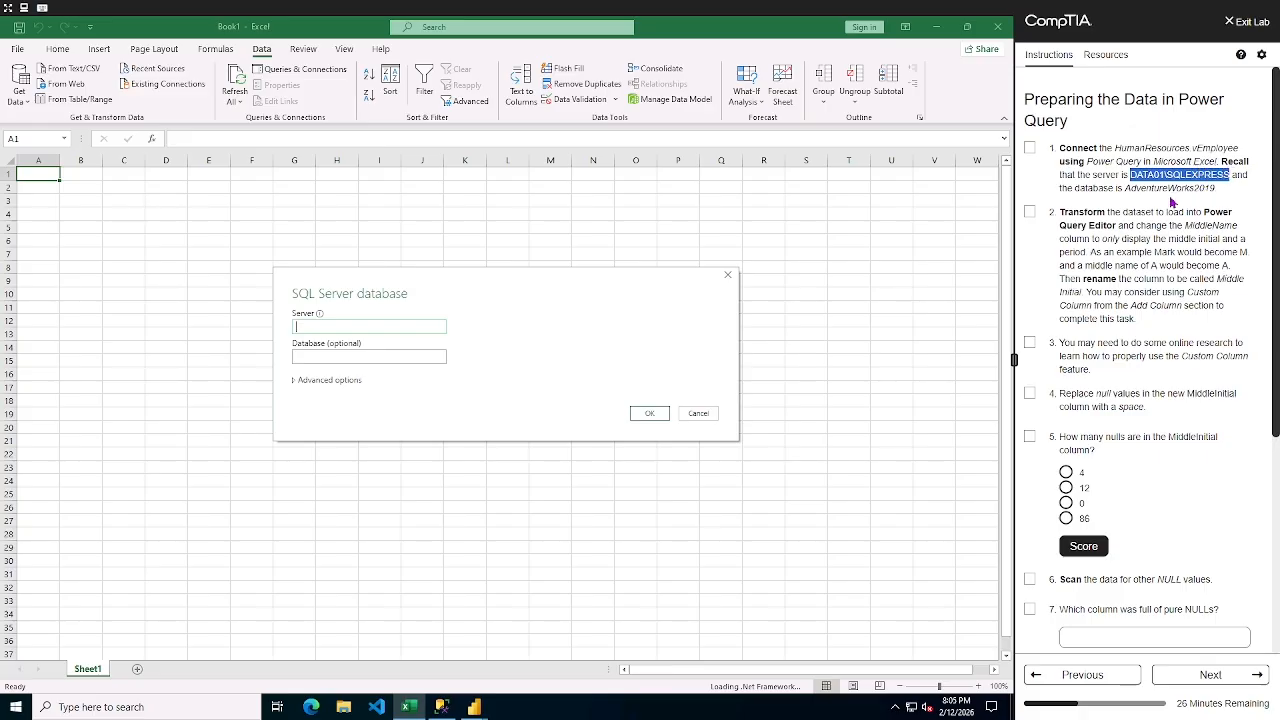
pyautogui.click(342, 326)
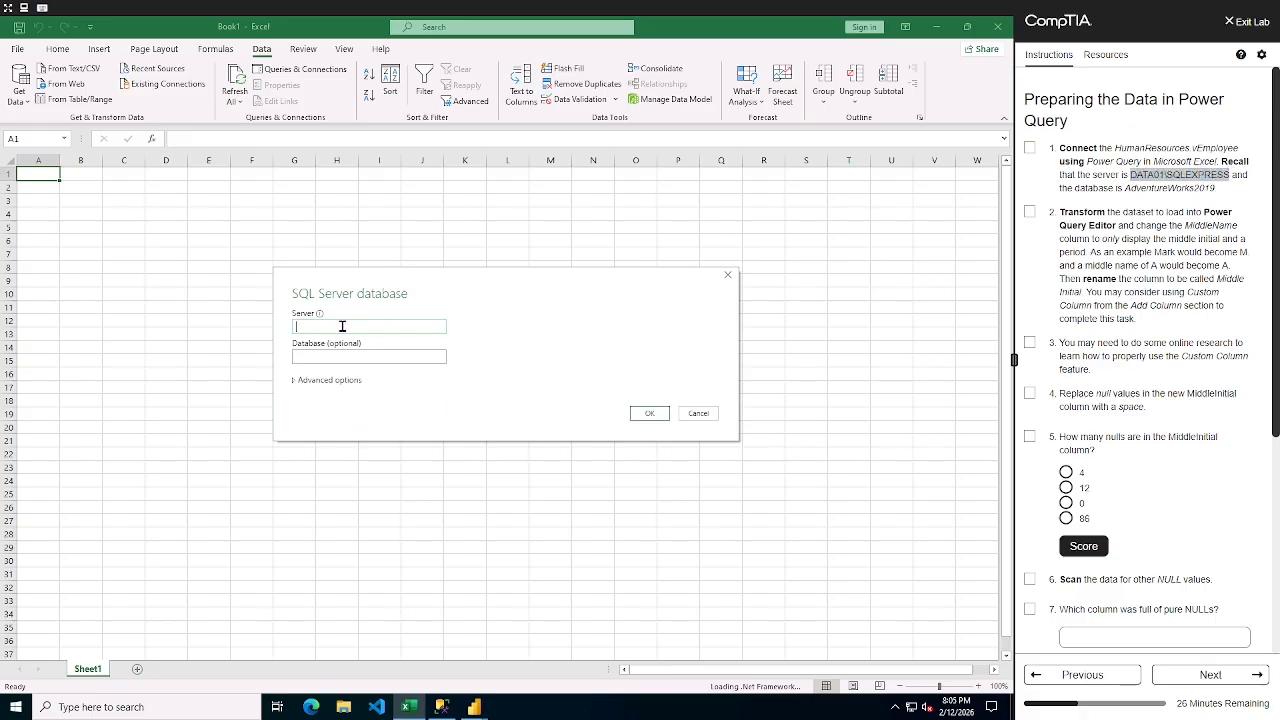
pyautogui.hotkey('ctrl', 'v')
pyautogui.click(650, 416)
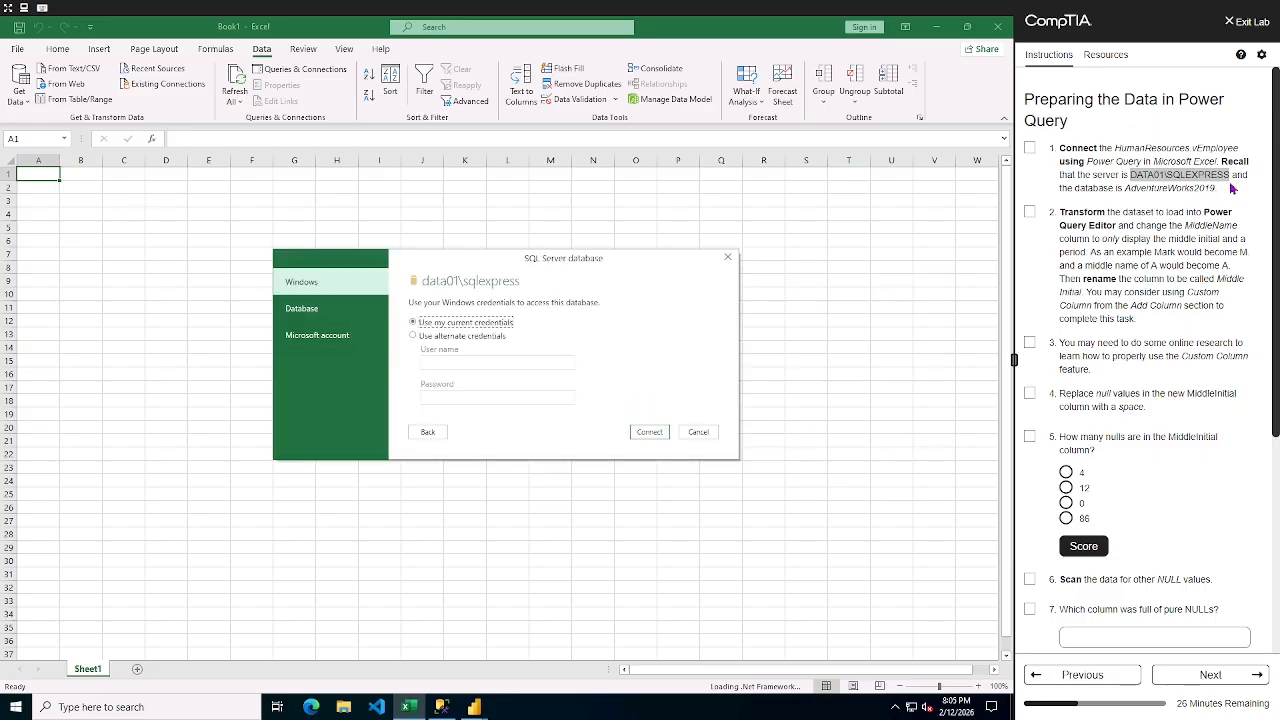
pyautogui.click(651, 433)
pyautogui.click(567, 401)
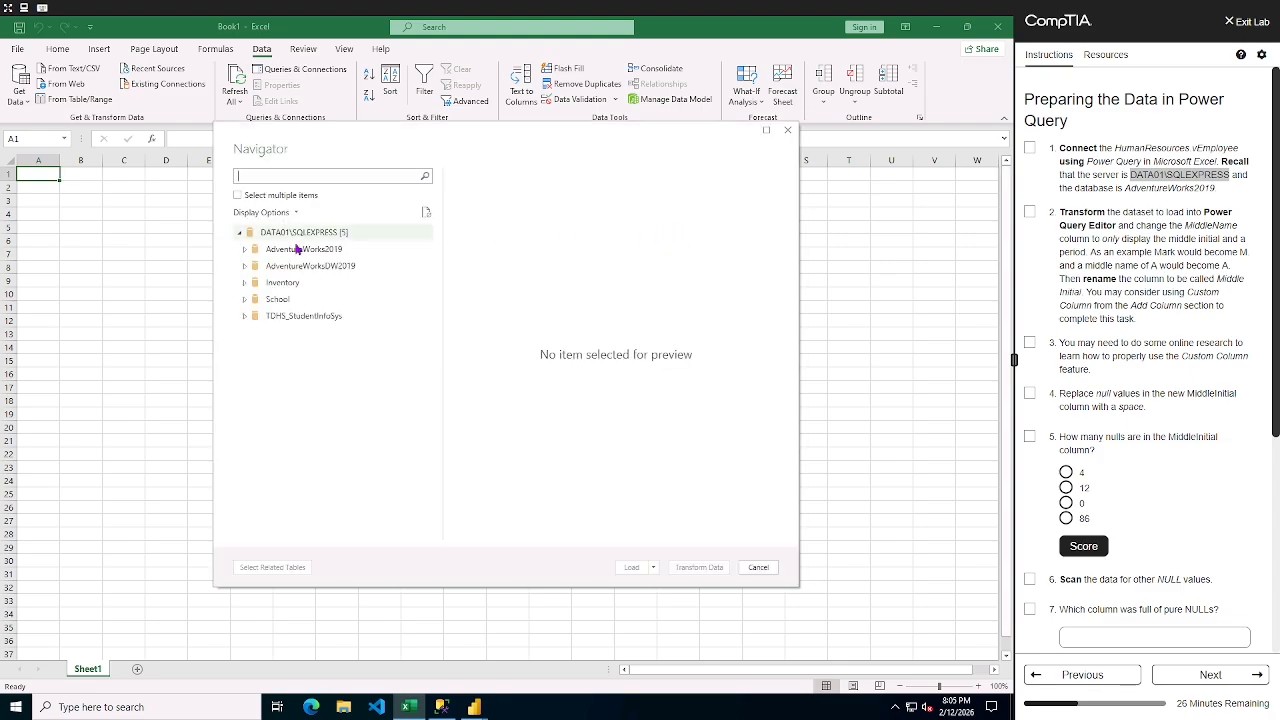
# - Open the AdventureWorks2019 view HumanResources.vEmployee in Power Query Editor for transformation and check off lab items 1 and 2
pyautogui.click(245, 250)
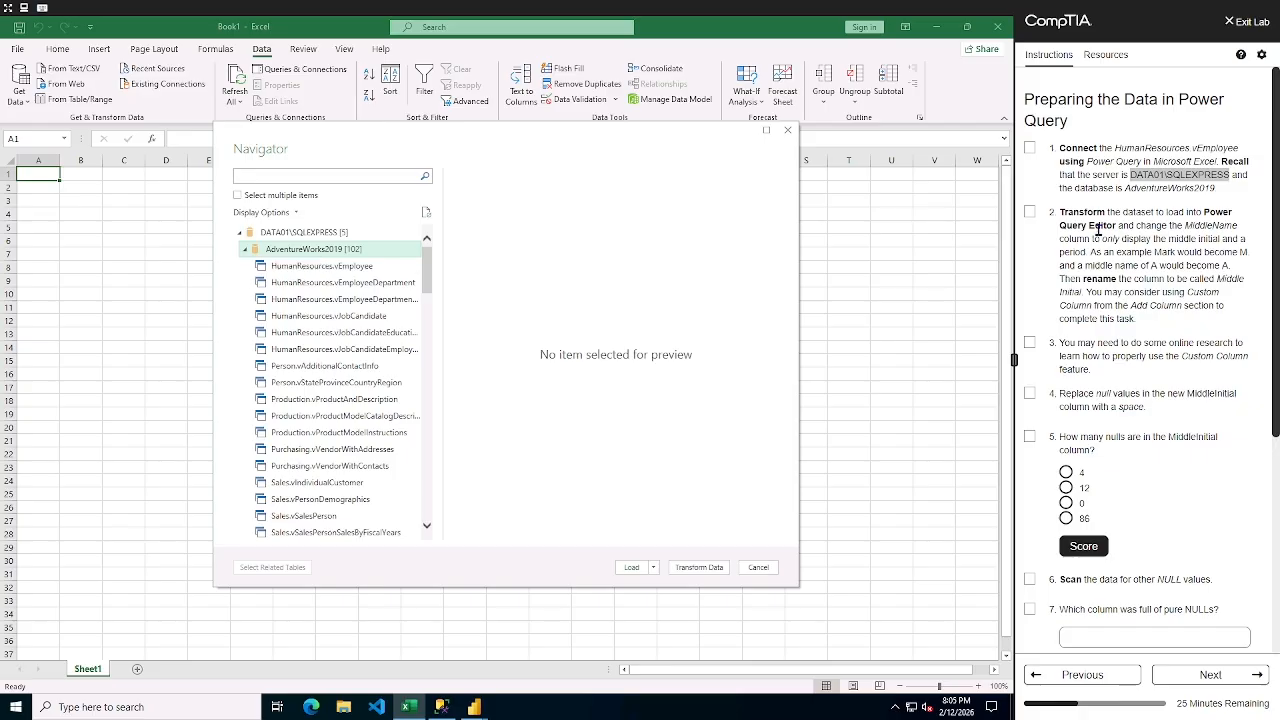
pyautogui.click(265, 268)
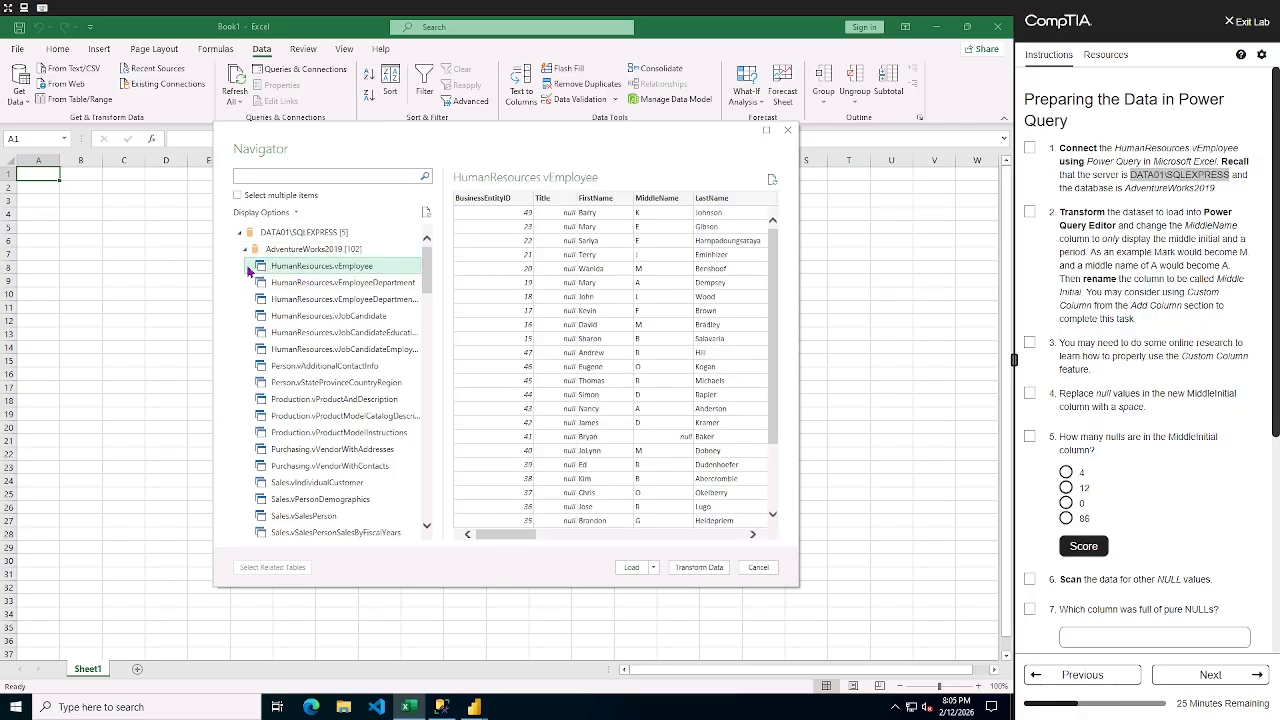
pyautogui.click(698, 568)
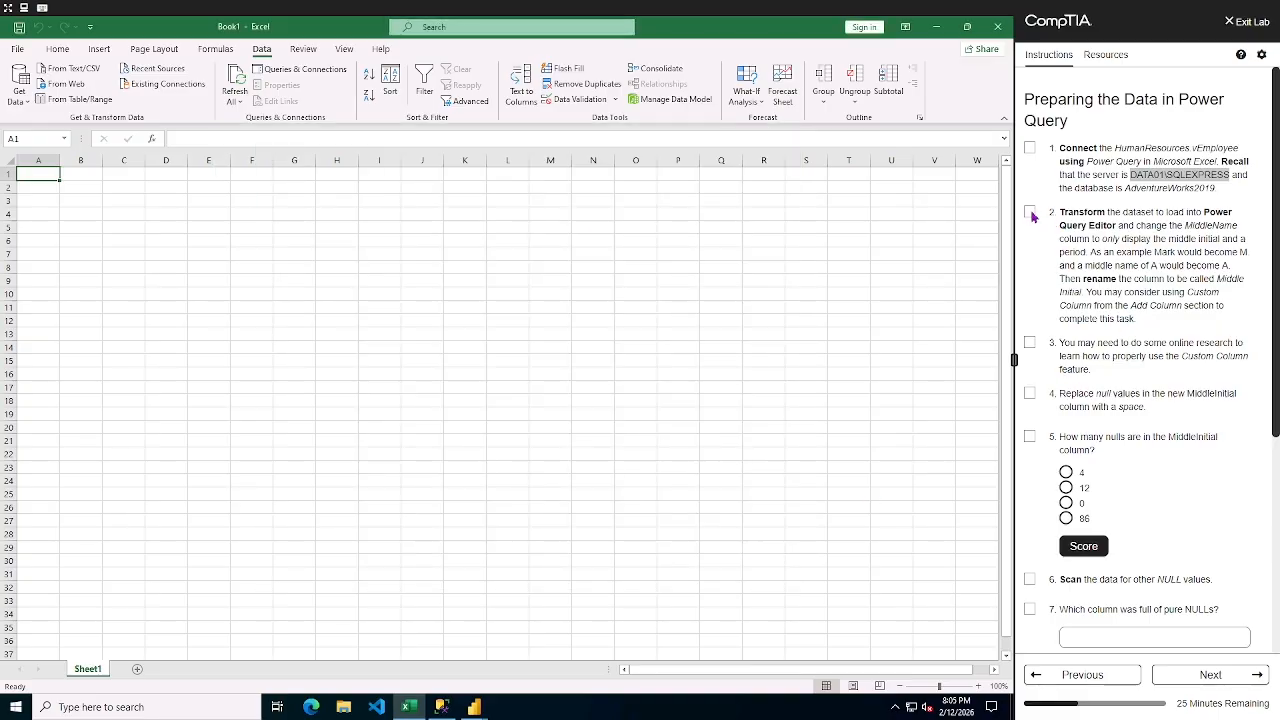
pyautogui.click(1030, 212)
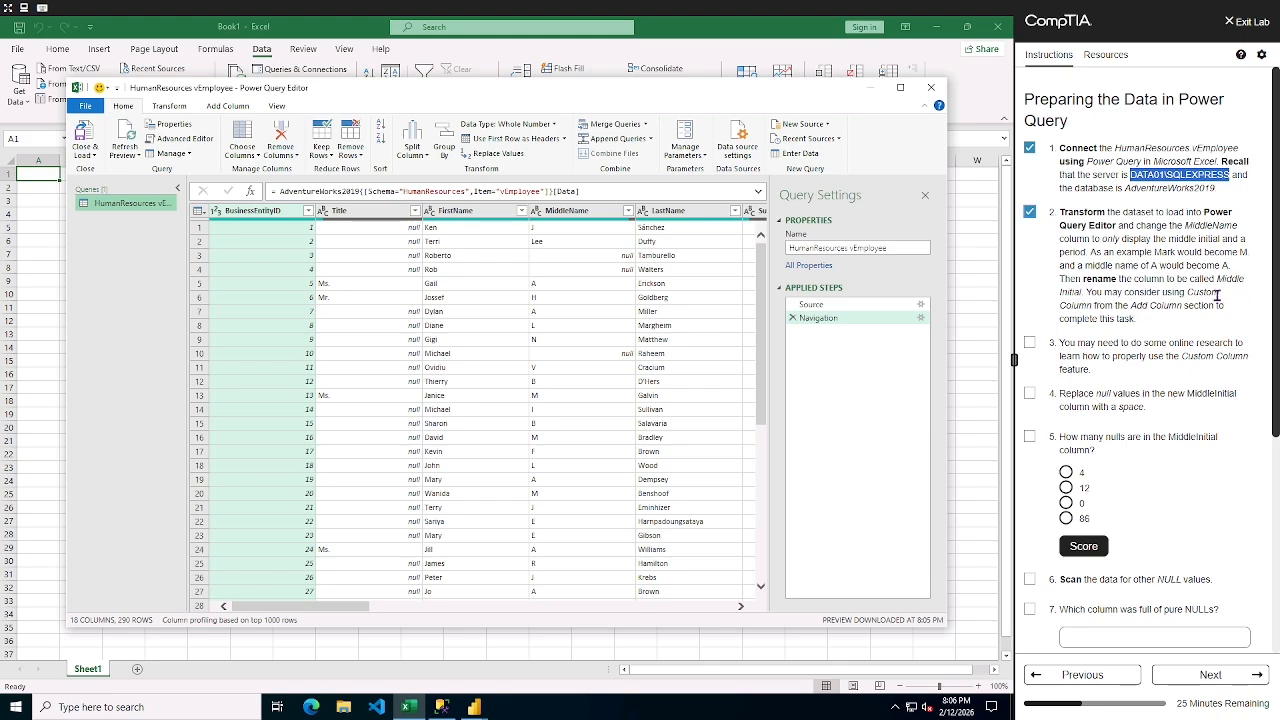
pyautogui.click(1168, 322)
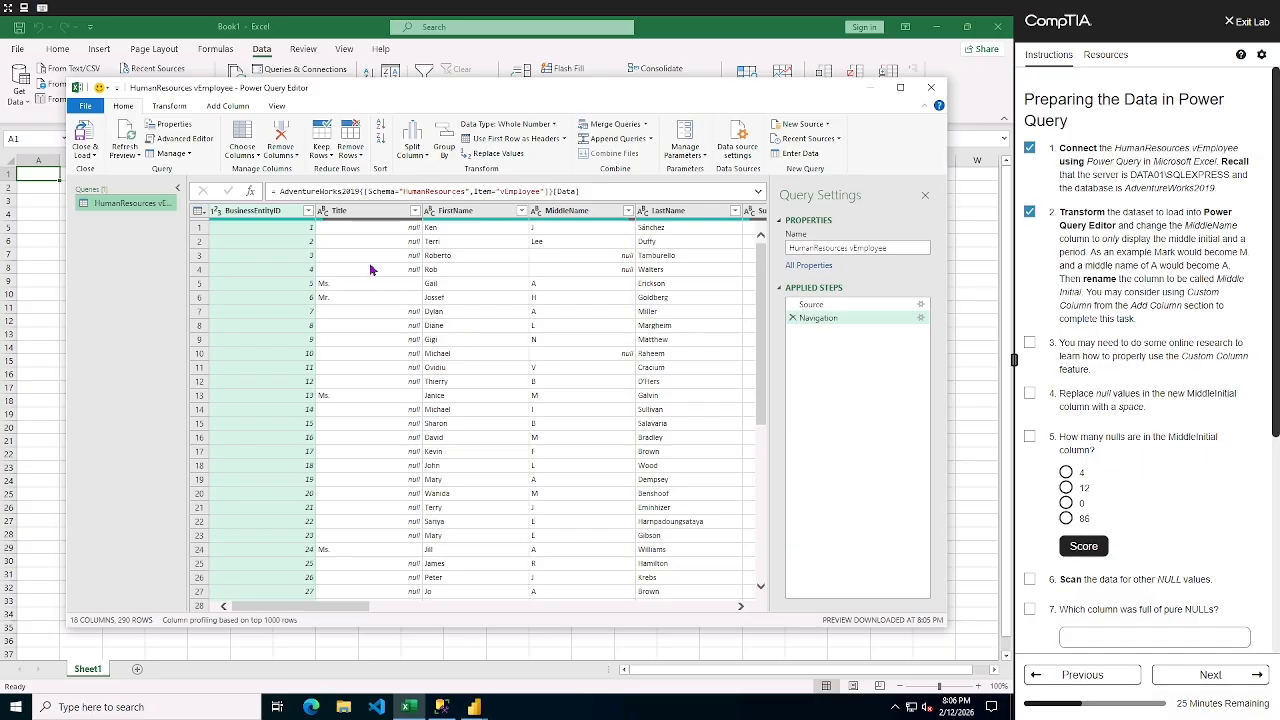
pyautogui.click(557, 212)
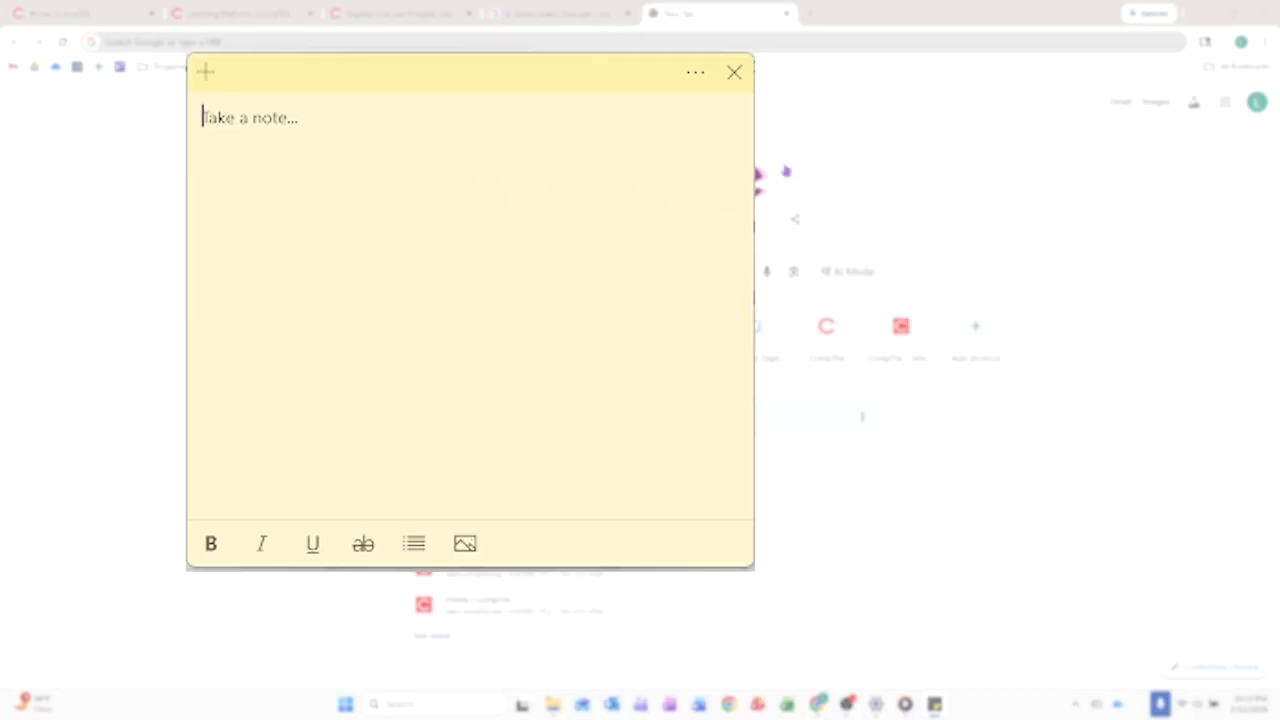
# - Write a note asking how a Power Query custom column can reduce middlename to the middle initial and a period, and search Google for it
pyautogui.write('in power query, how can i use the custom column function to change the middlename column to only display the middle initial and a period?')
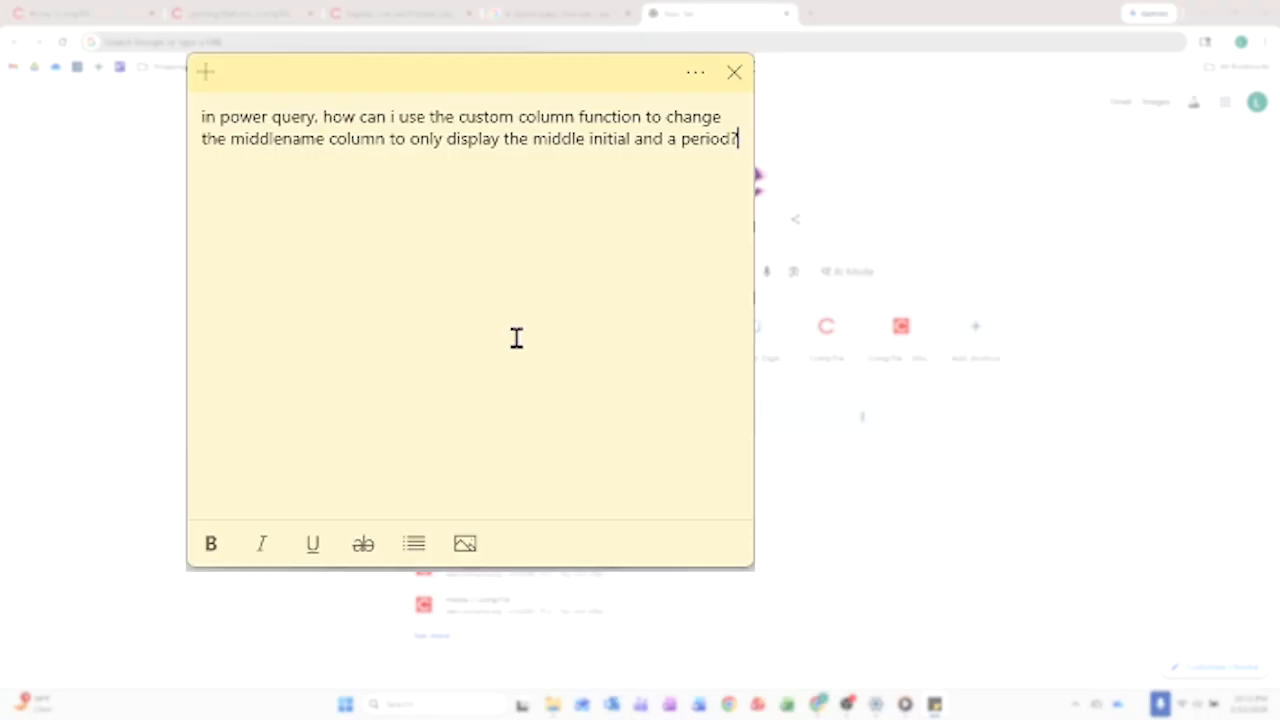
pyautogui.moveTo(745, 138); pyautogui.dragTo(200, 117)
pyautogui.hotkey('ctrl', 'c')
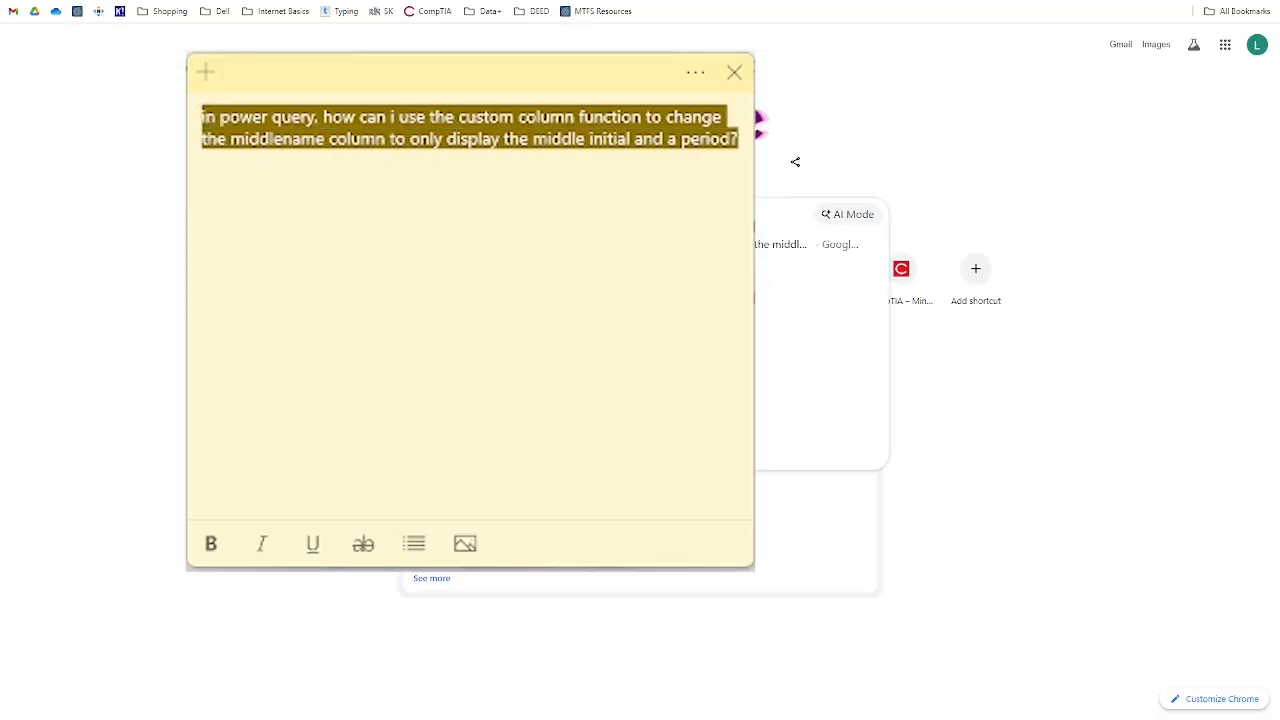
pyautogui.click(614, 212)
pyautogui.hotkey('ctrl', 'v')
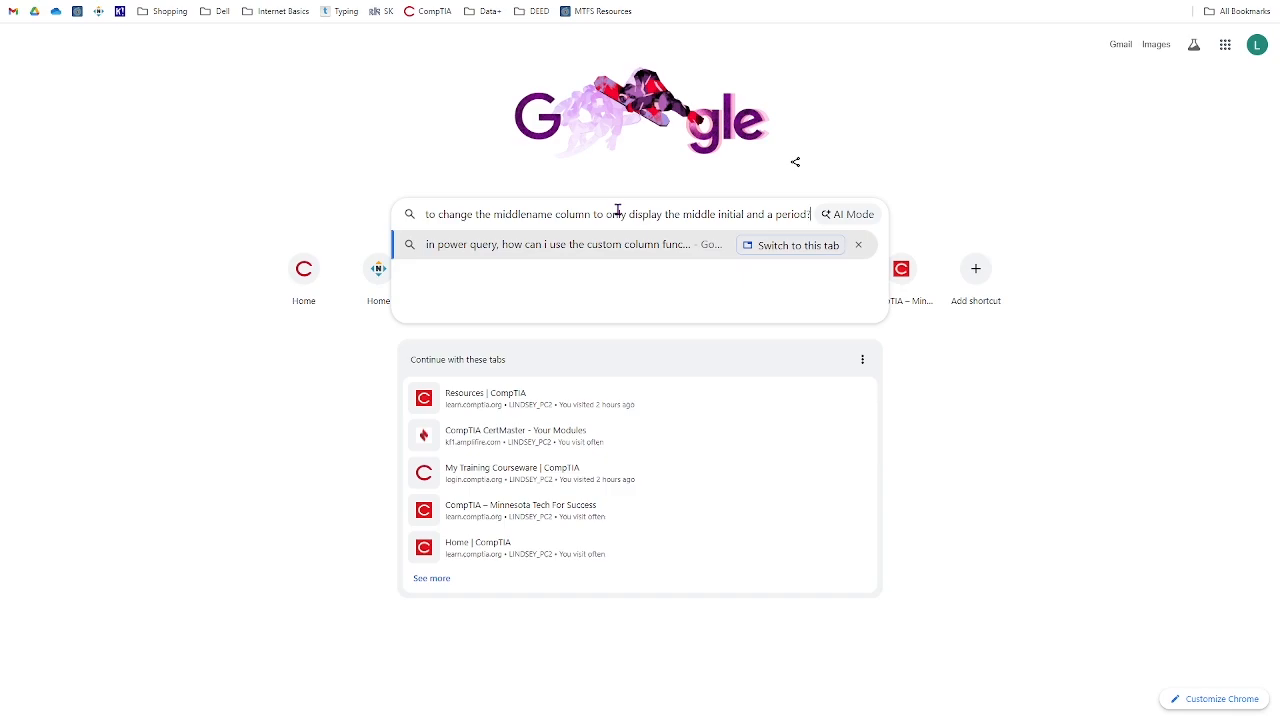
pyautogui.press('Return')
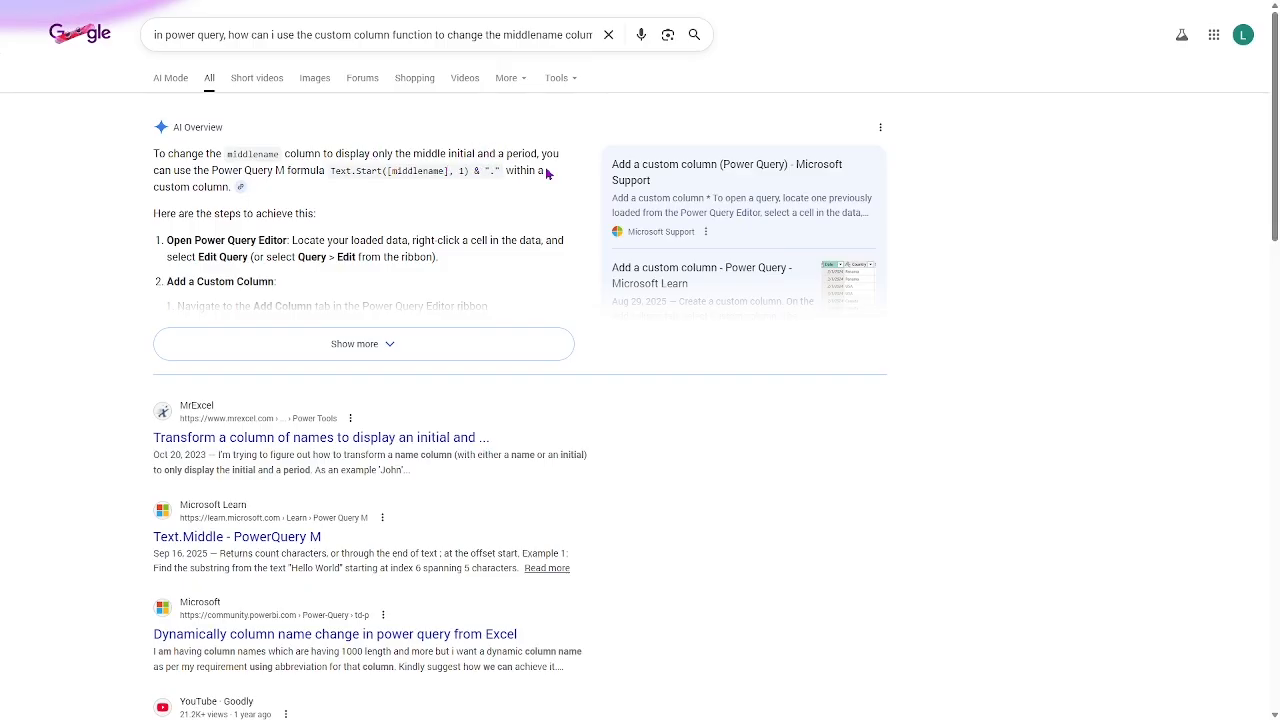
# - Expand the full AI Overview answer and copy its custom column formula Text.Start([middlename], 1) & "."
pyautogui.click(335, 345)
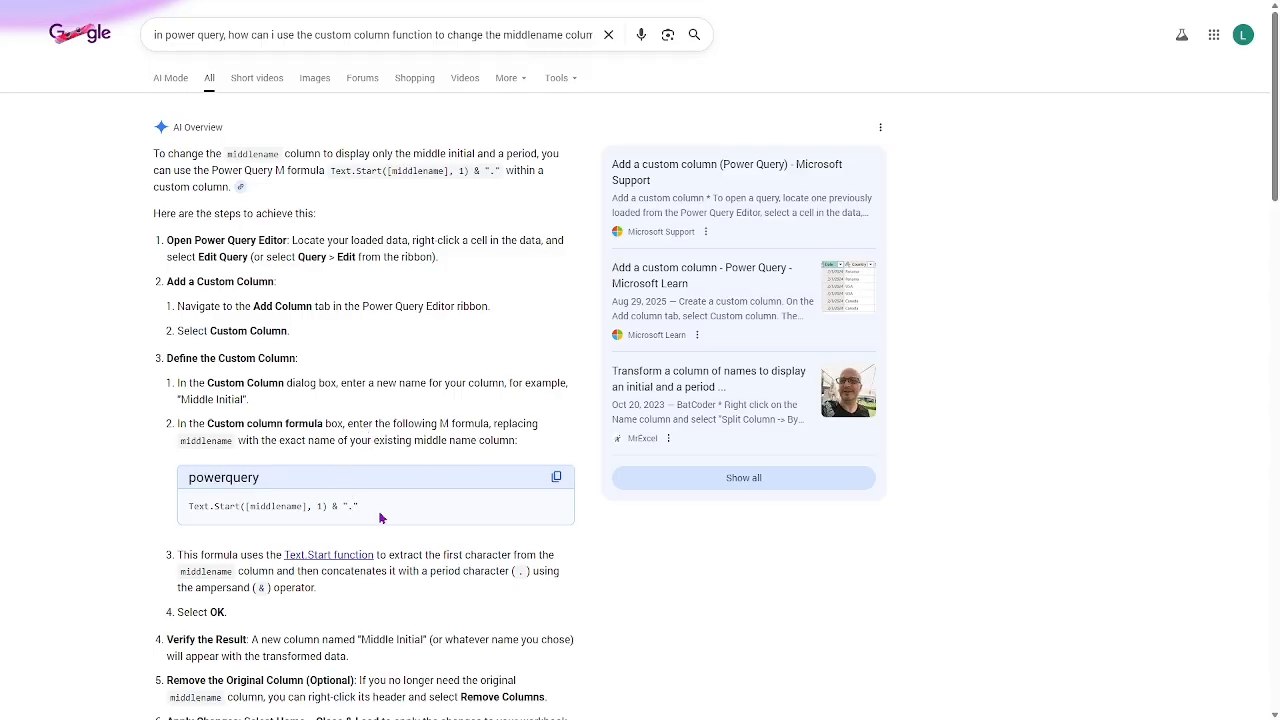
pyautogui.click(557, 477)
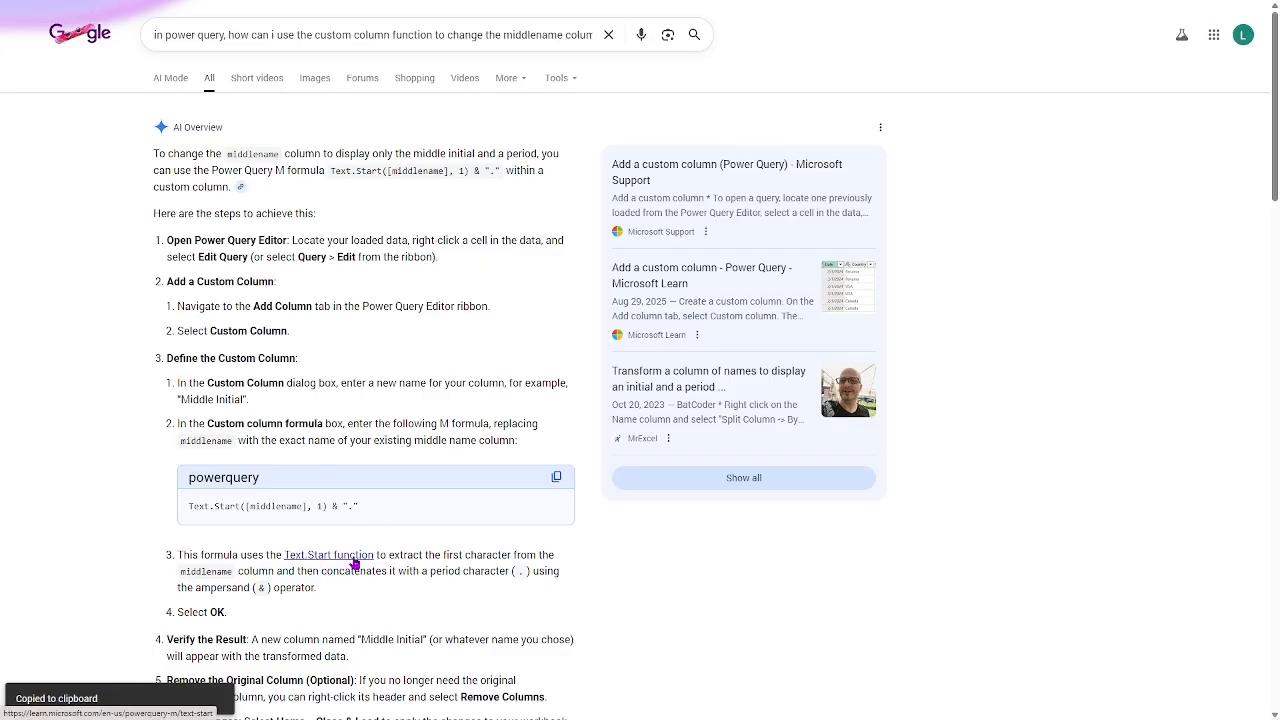
pyautogui.scroll(-1, 356, 566)
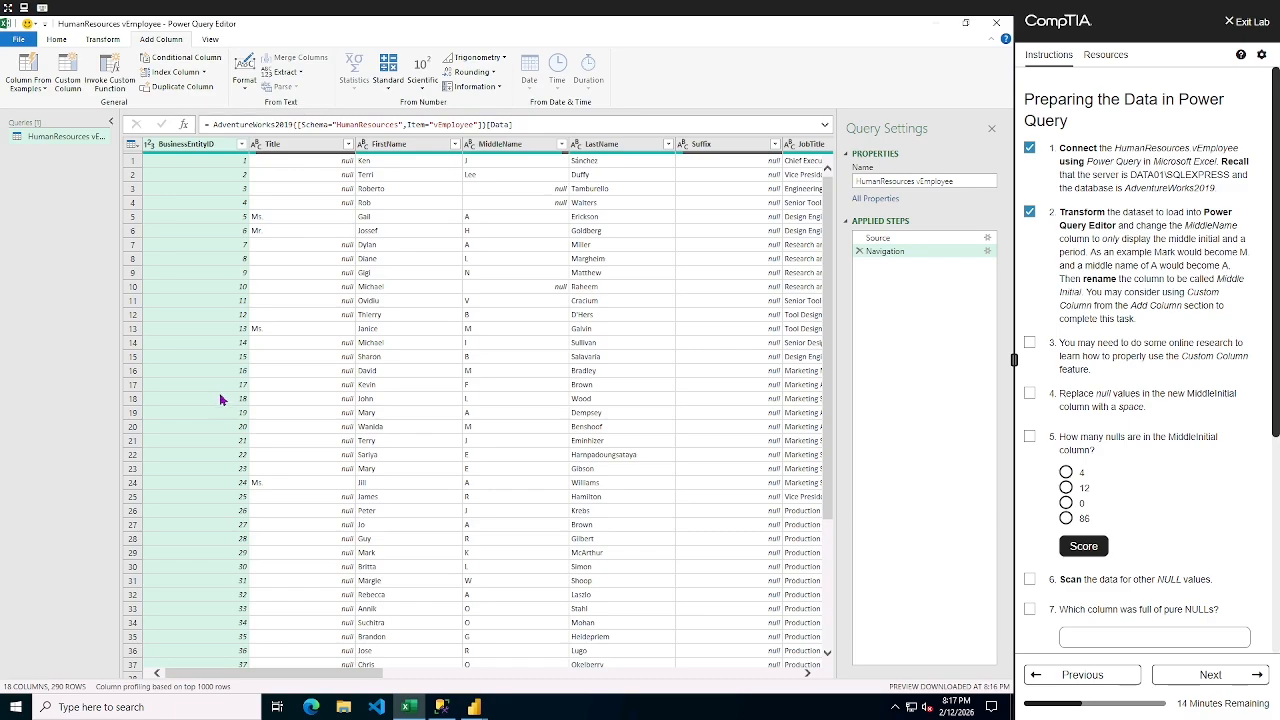
# - Set up a custom column named MiddleInitial with the copied formula Text.Start([middlename], 1) & "."
pyautogui.click(70, 70)
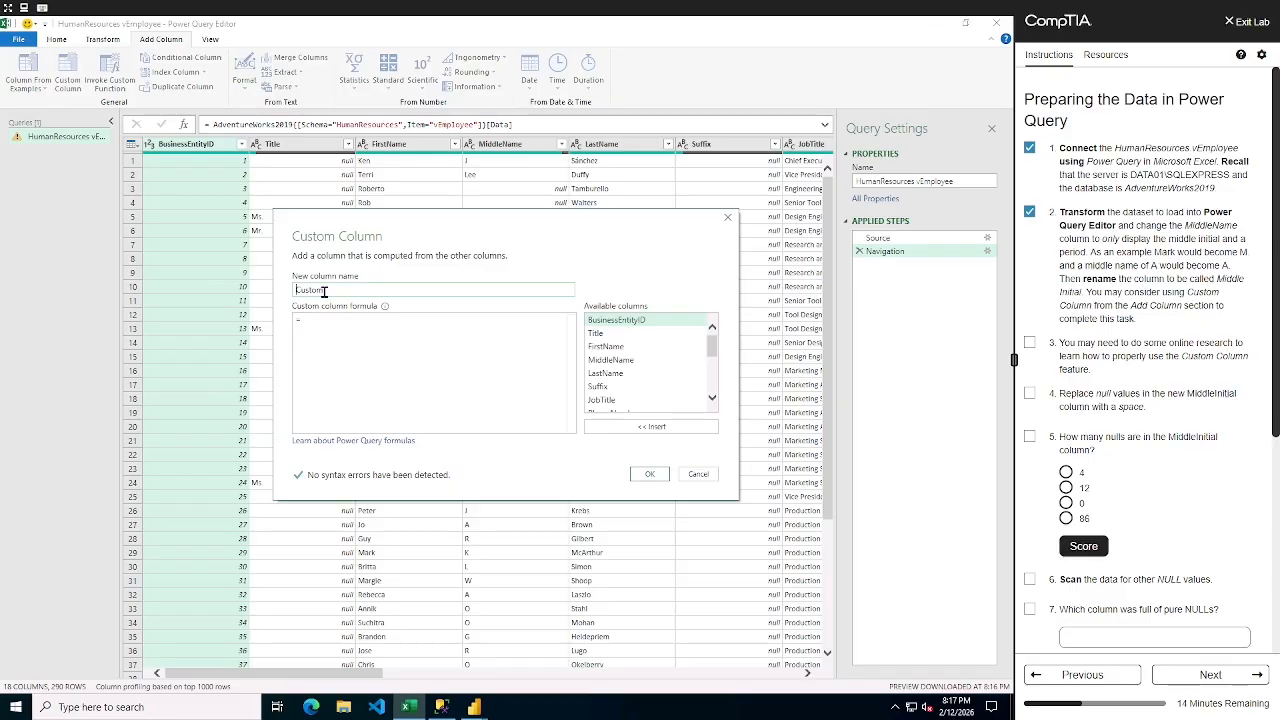
pyautogui.write('Middle')
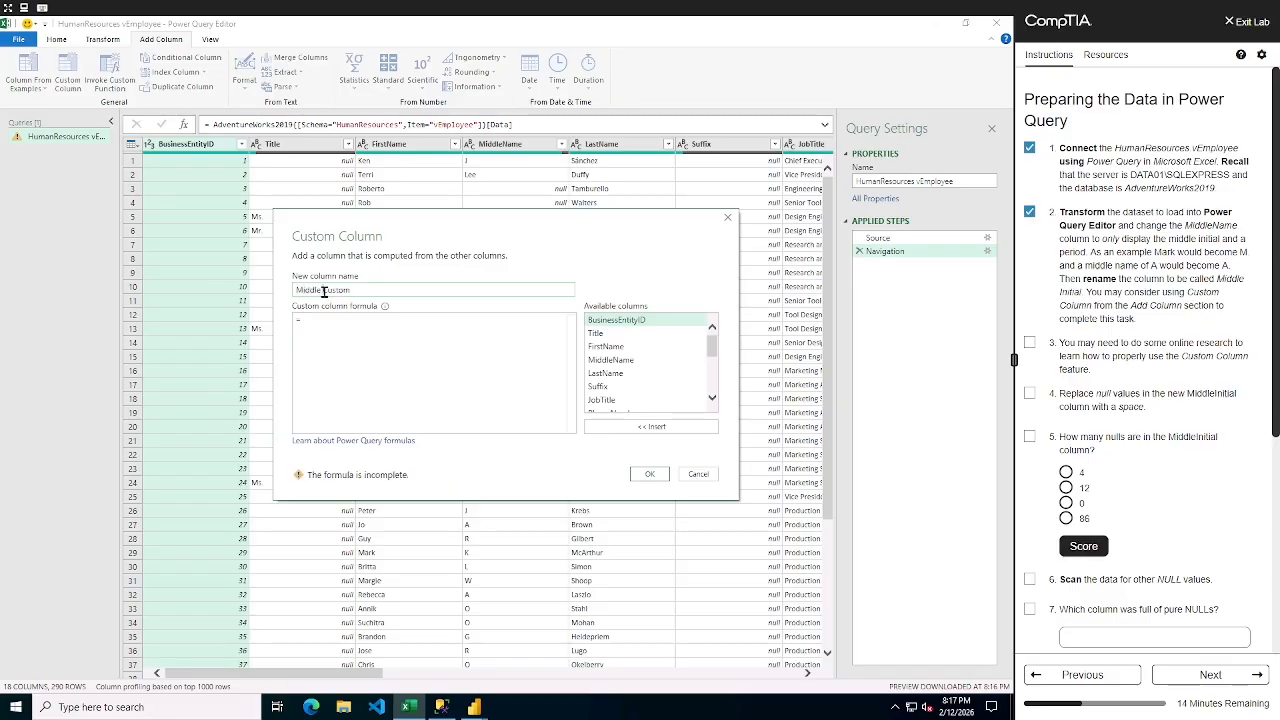
pyautogui.write('Initial')
pyautogui.press('Delete')
pyautogui.press('Delete')
pyautogui.press('Delete')
pyautogui.press('Delete')
pyautogui.click(350, 320)
pyautogui.hotkey('ctrl', 'v')
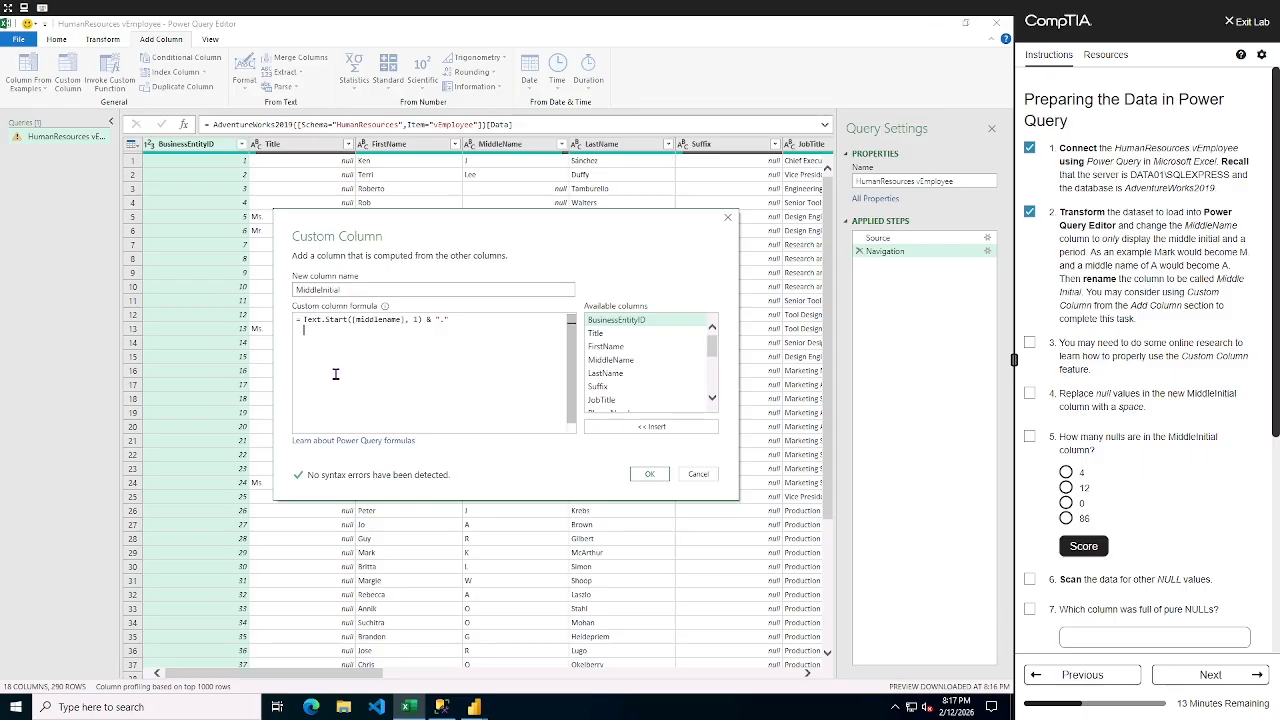
# - Correct the column reference in the custom formula to [MiddleName] and create the MiddleInitial column
pyautogui.click(357, 319)
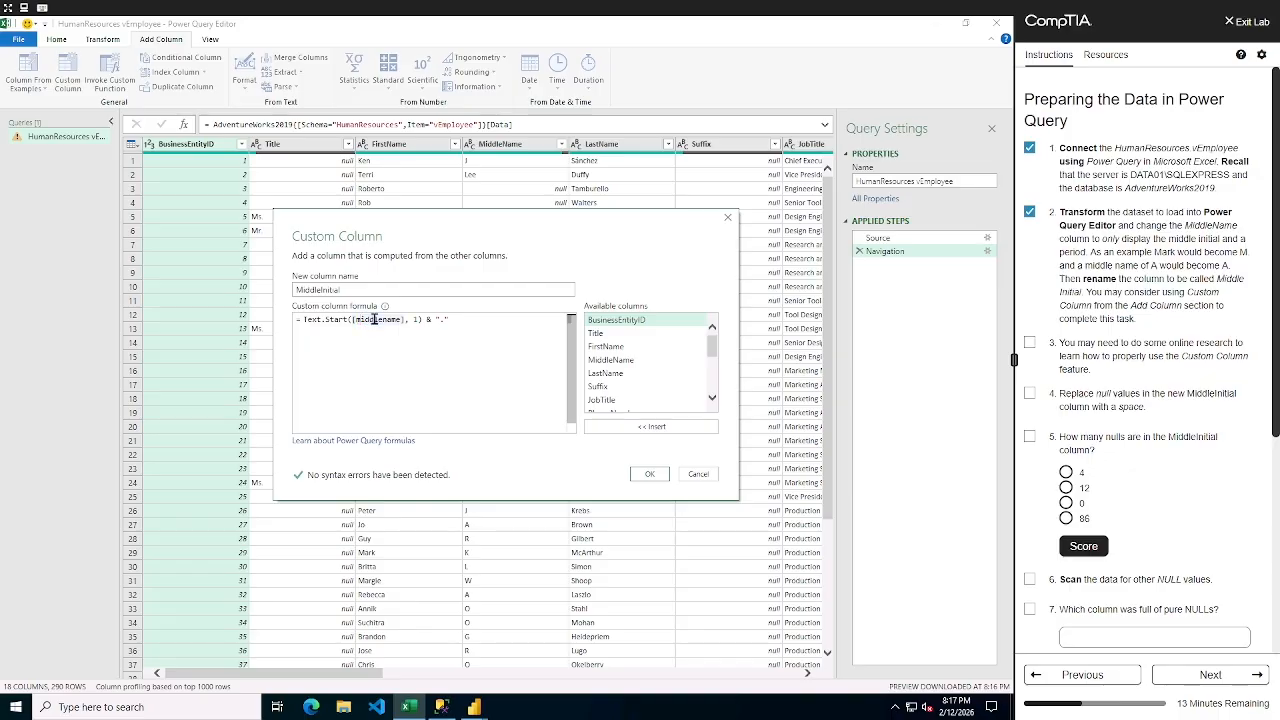
pyautogui.press('Delete')
pyautogui.write('M')
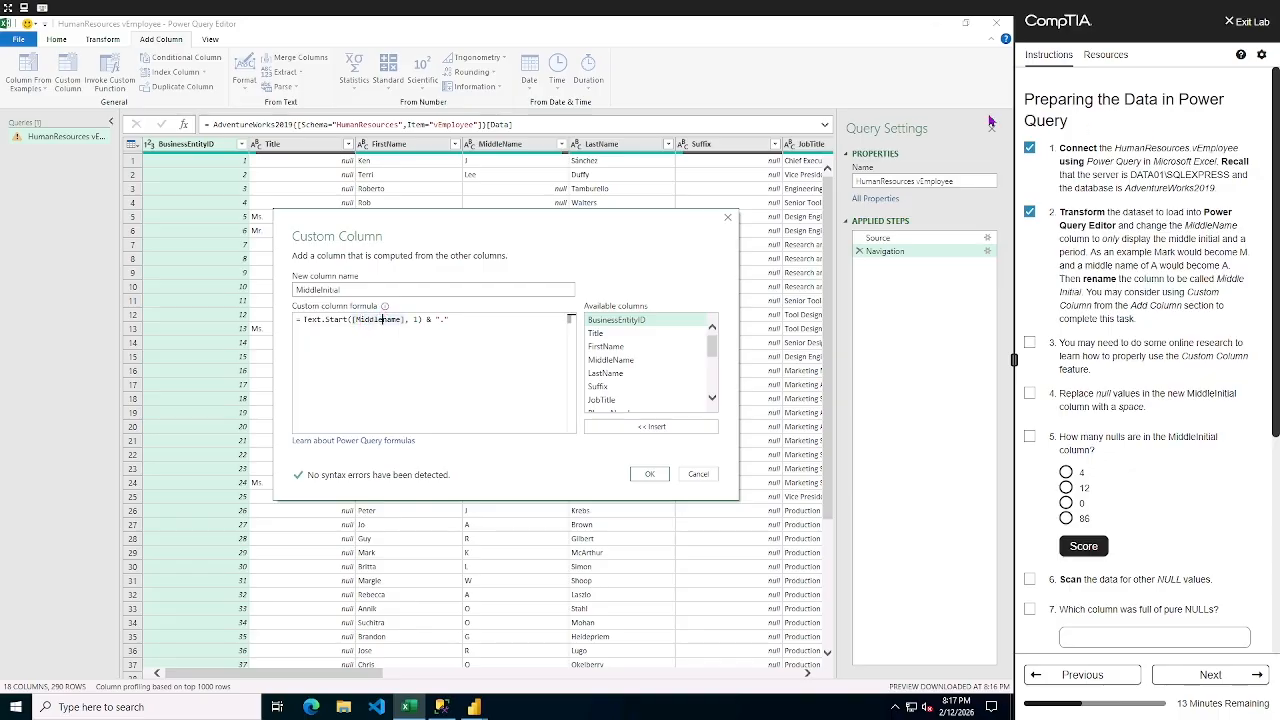
pyautogui.press('Delete')
pyautogui.write('N')
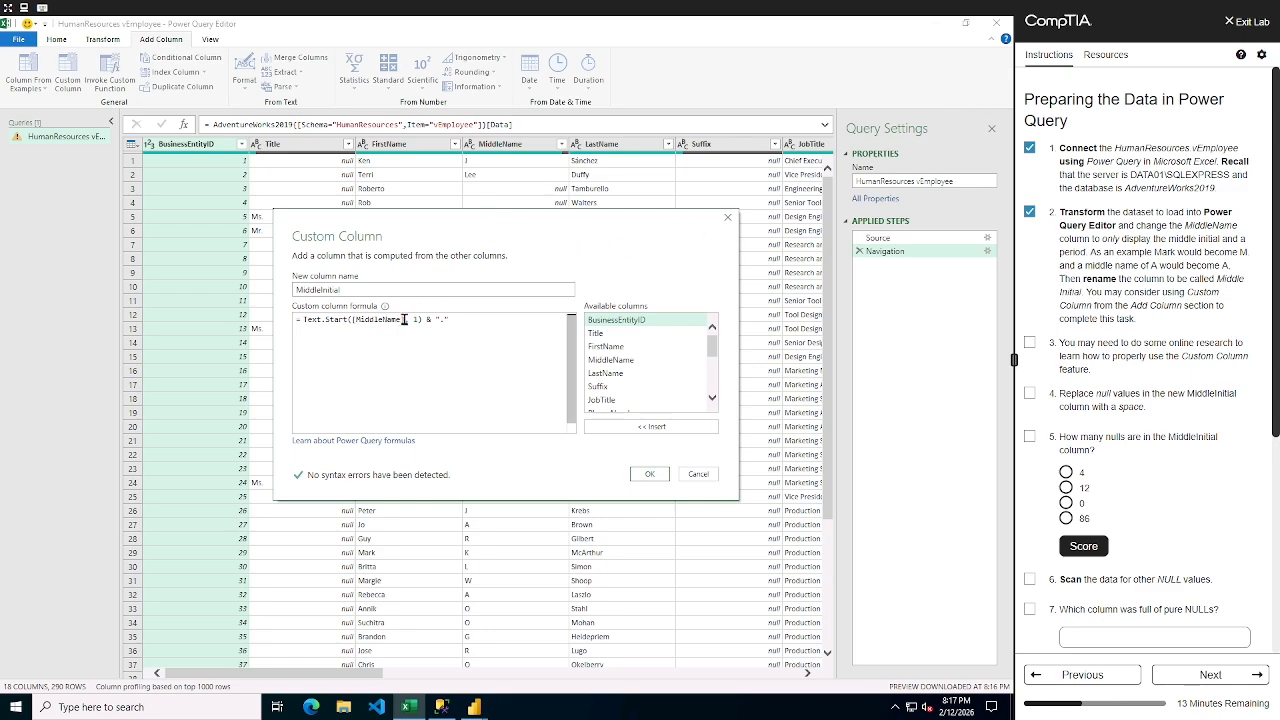
pyautogui.moveTo(404, 319); pyautogui.dragTo(305, 321)
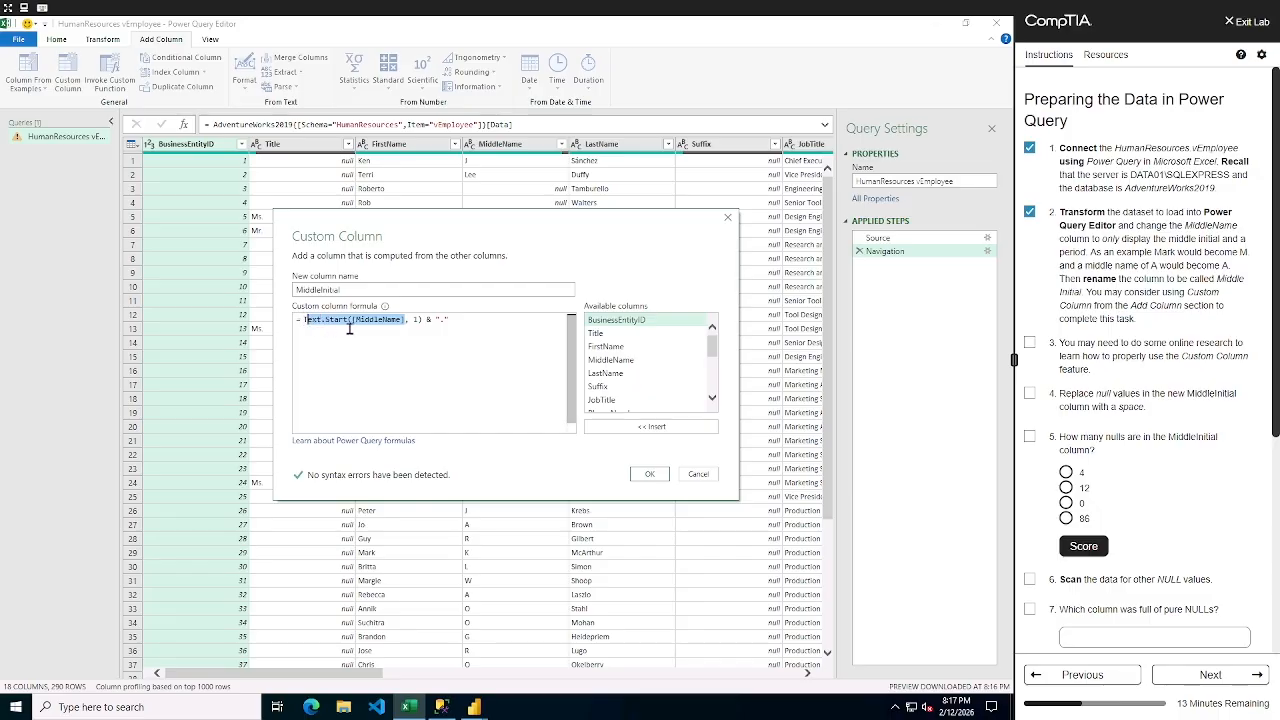
pyautogui.click(416, 320)
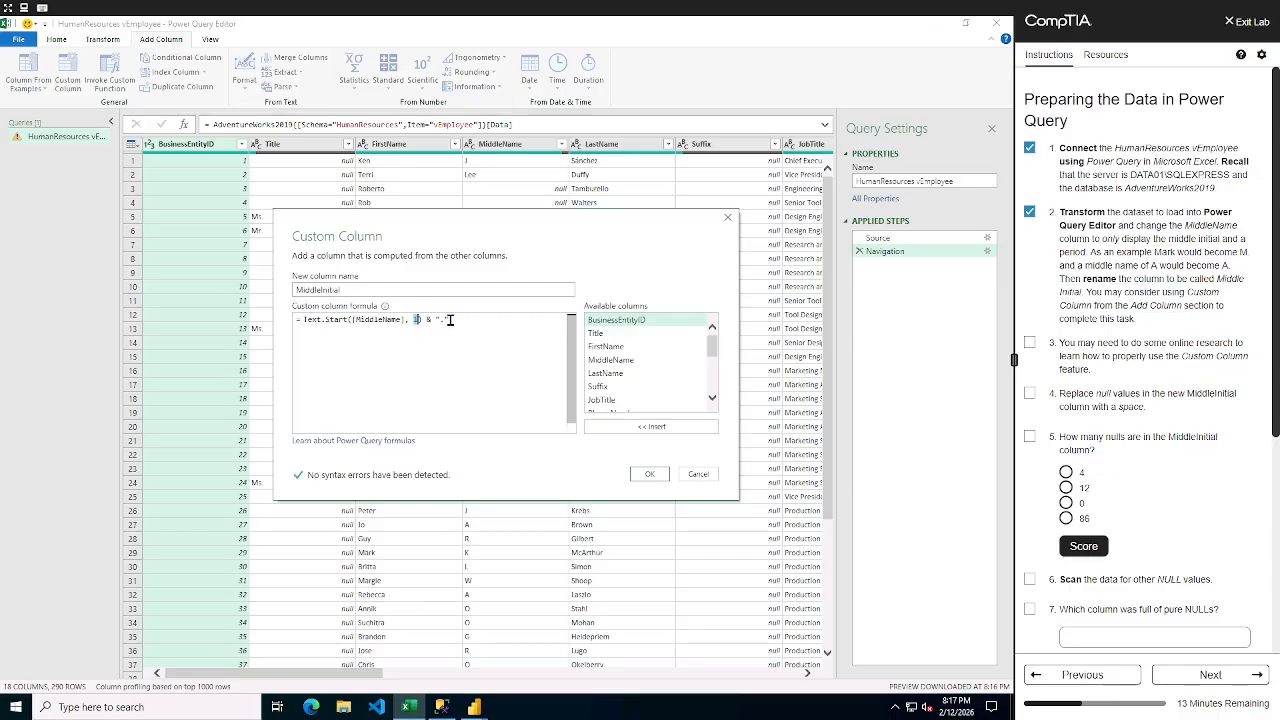
pyautogui.moveTo(445, 319); pyautogui.dragTo(451, 319)
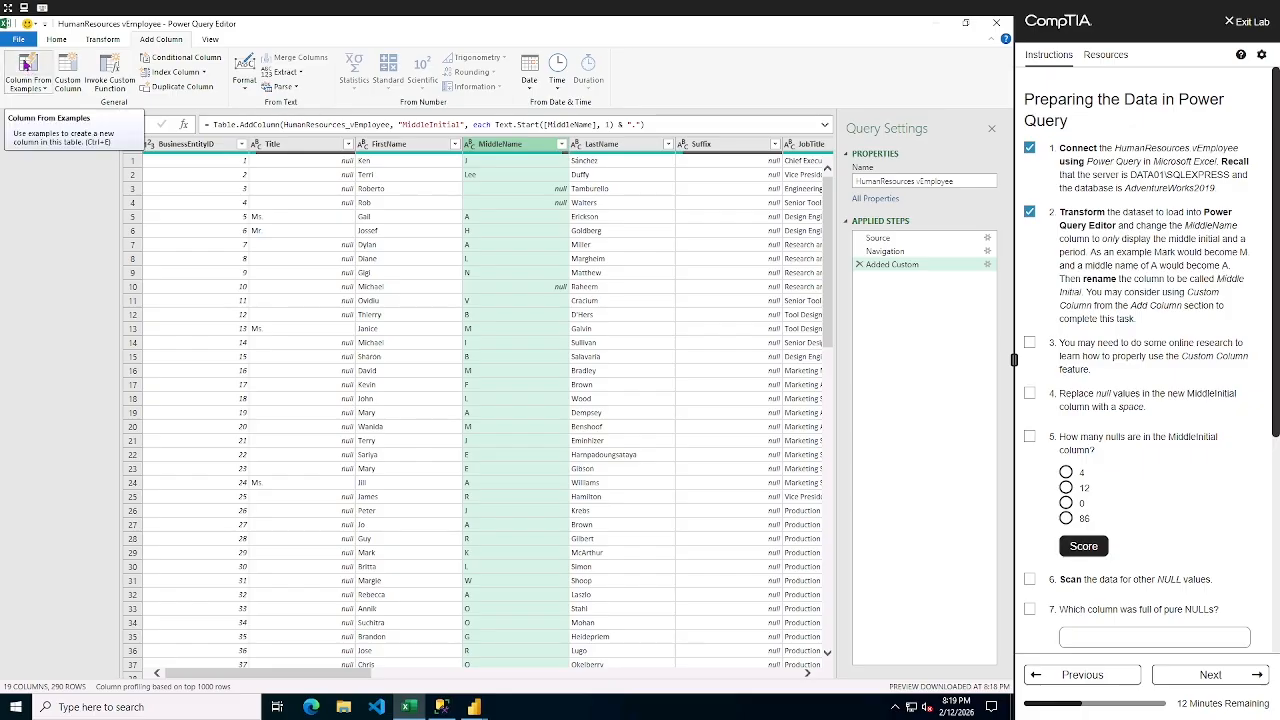
# - Add a column from examples using the sample values J. and L. in the first two rows
pyautogui.click(27, 65)
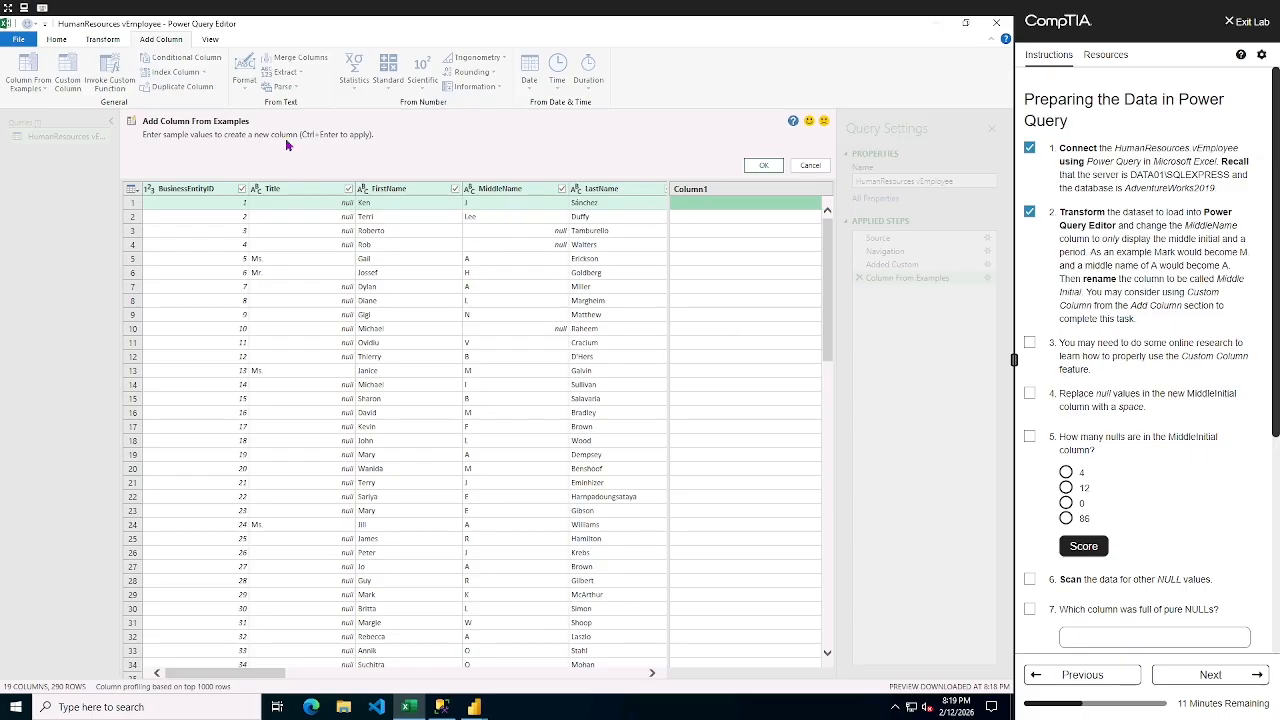
pyautogui.click(764, 166)
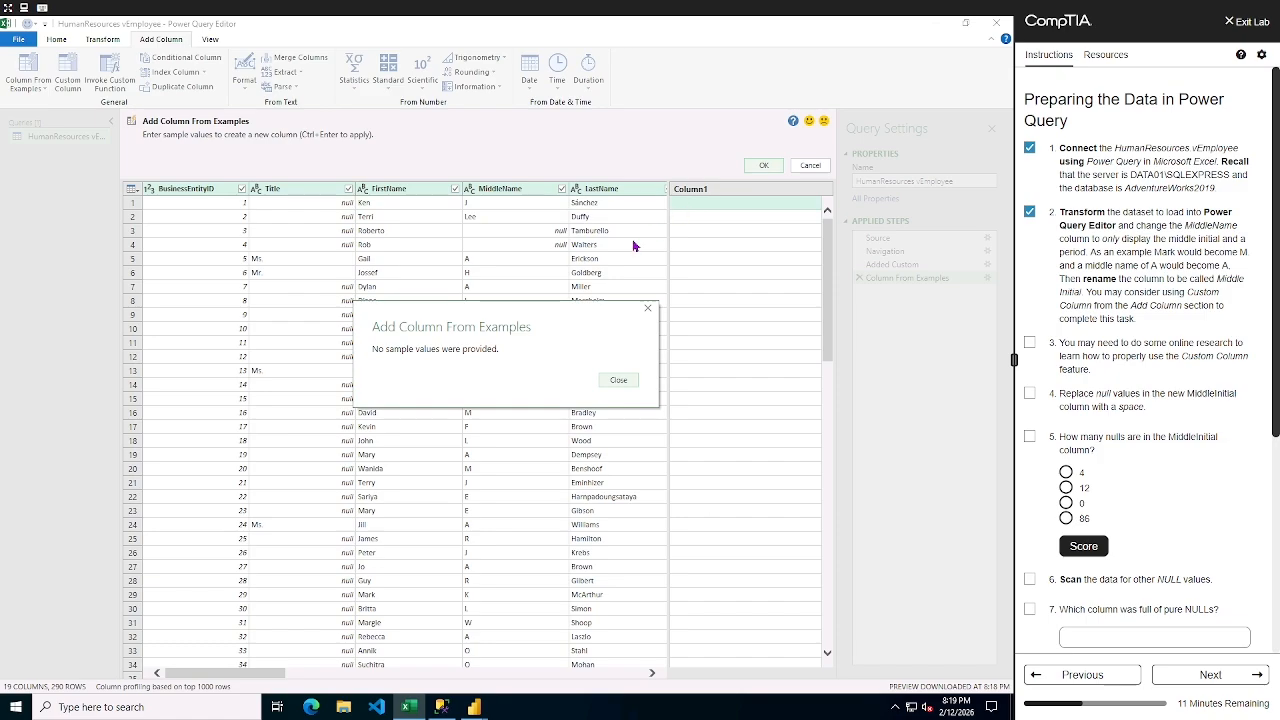
pyautogui.click(619, 381)
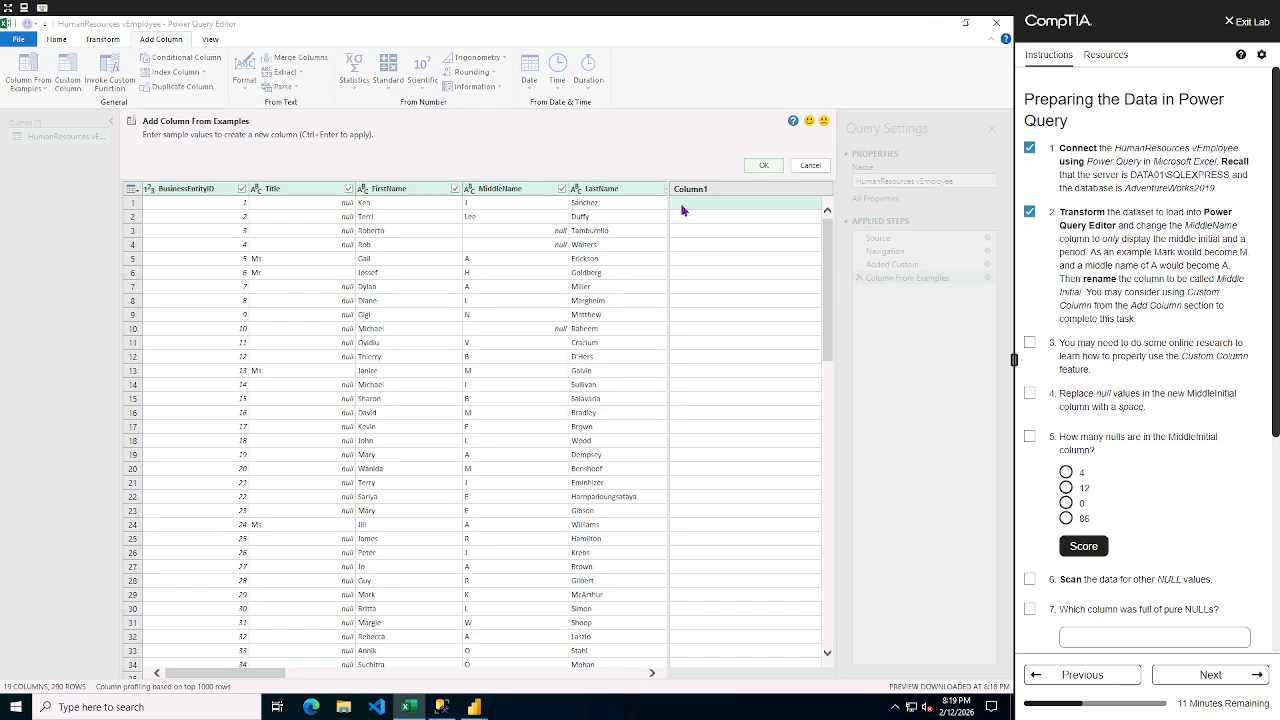
pyautogui.click(683, 206)
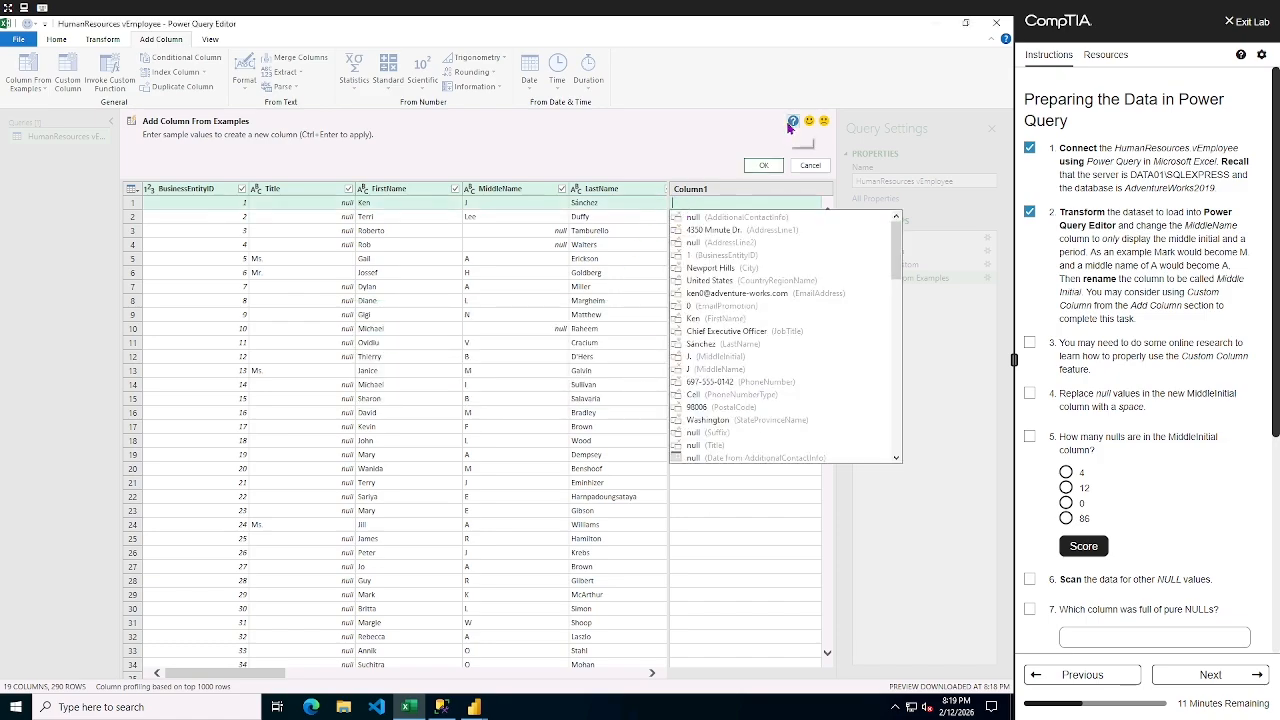
pyautogui.write('J')
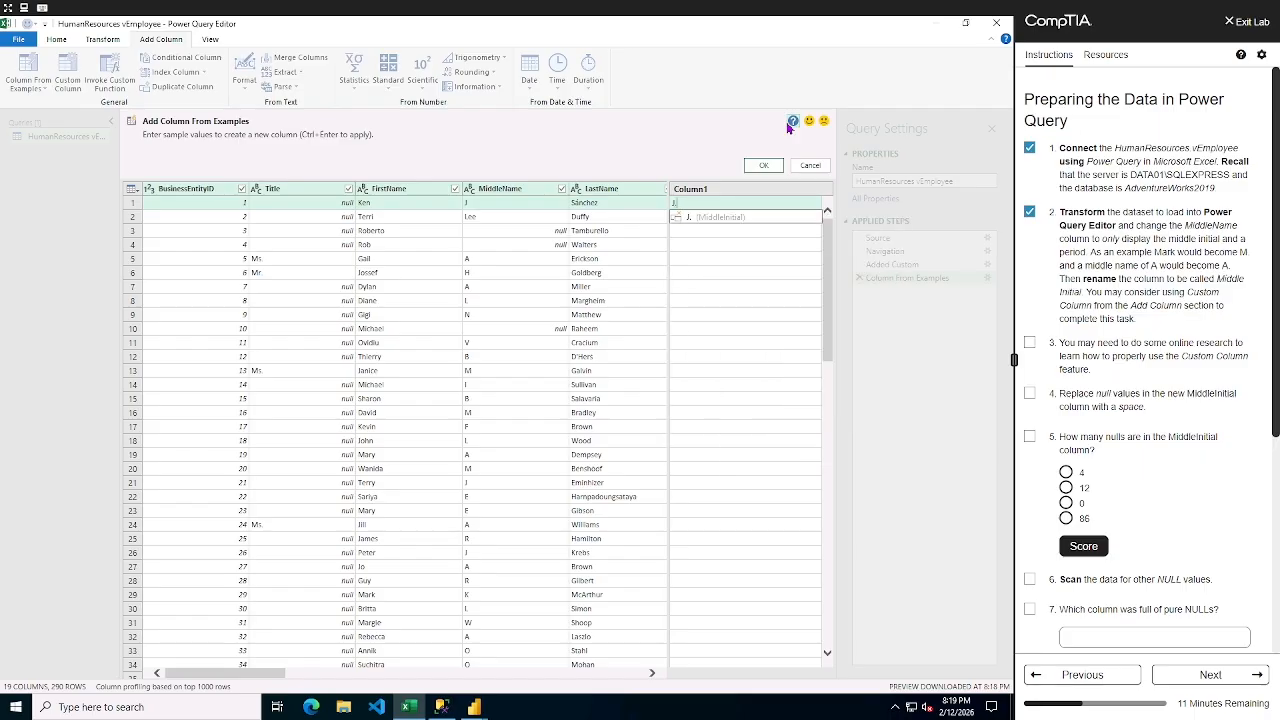
pyautogui.press('Return')
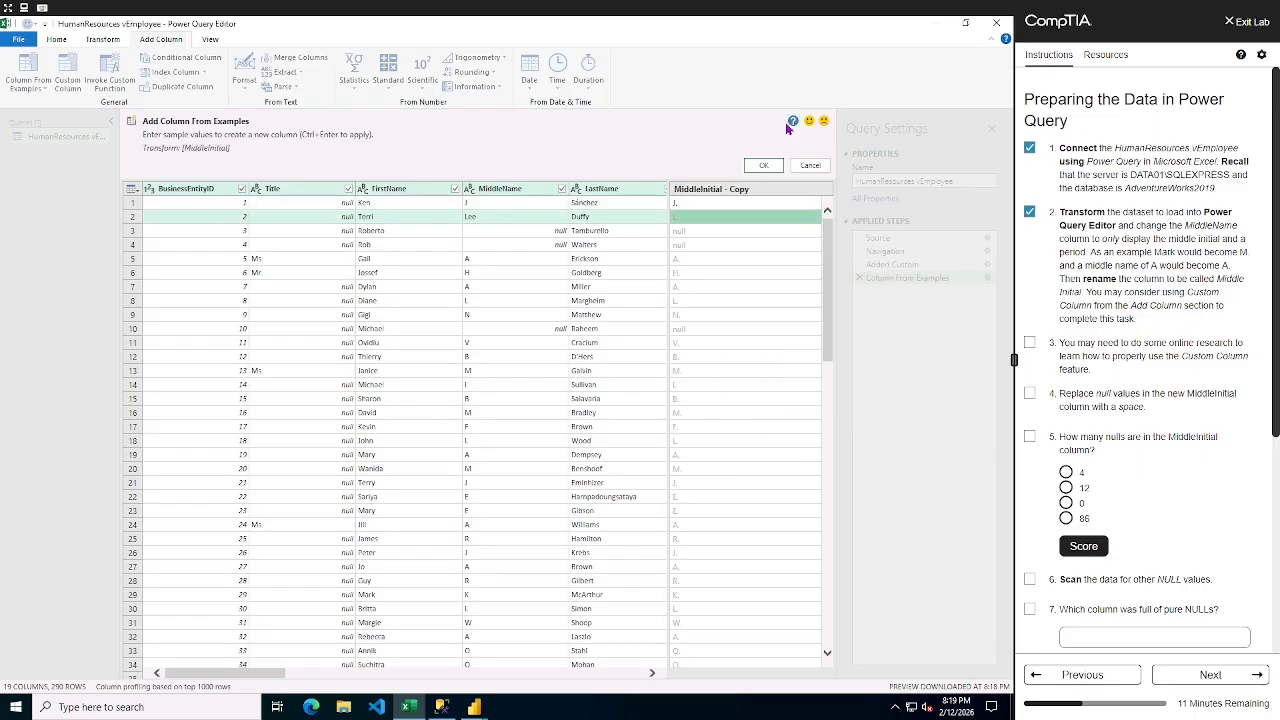
pyautogui.write('L')
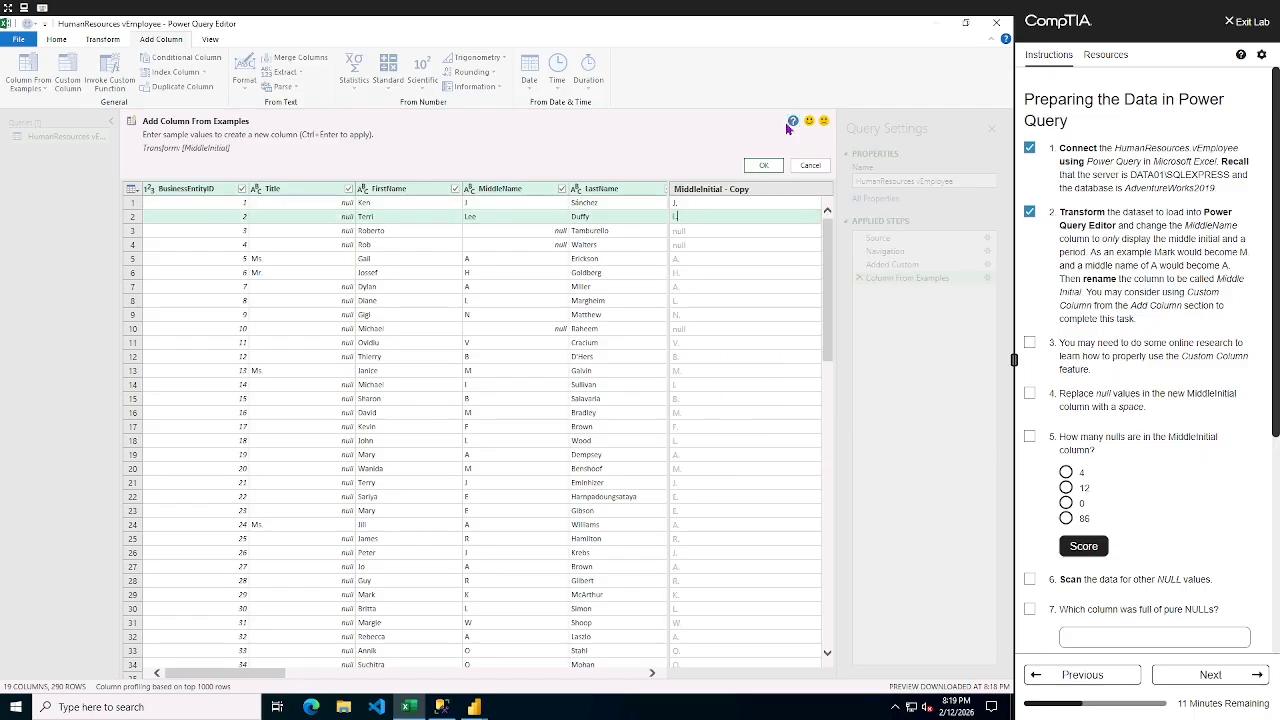
pyautogui.press('Return')
pyautogui.press('Down')
pyautogui.press('Down')
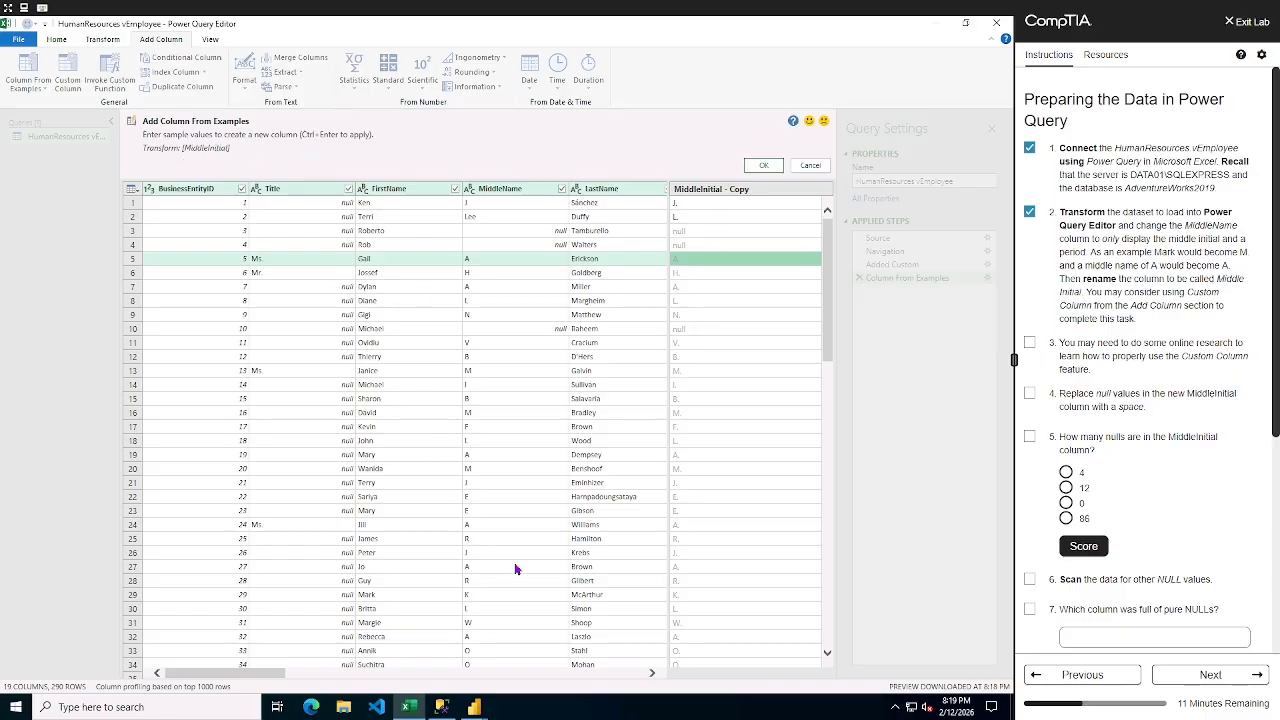
pyautogui.click(766, 166)
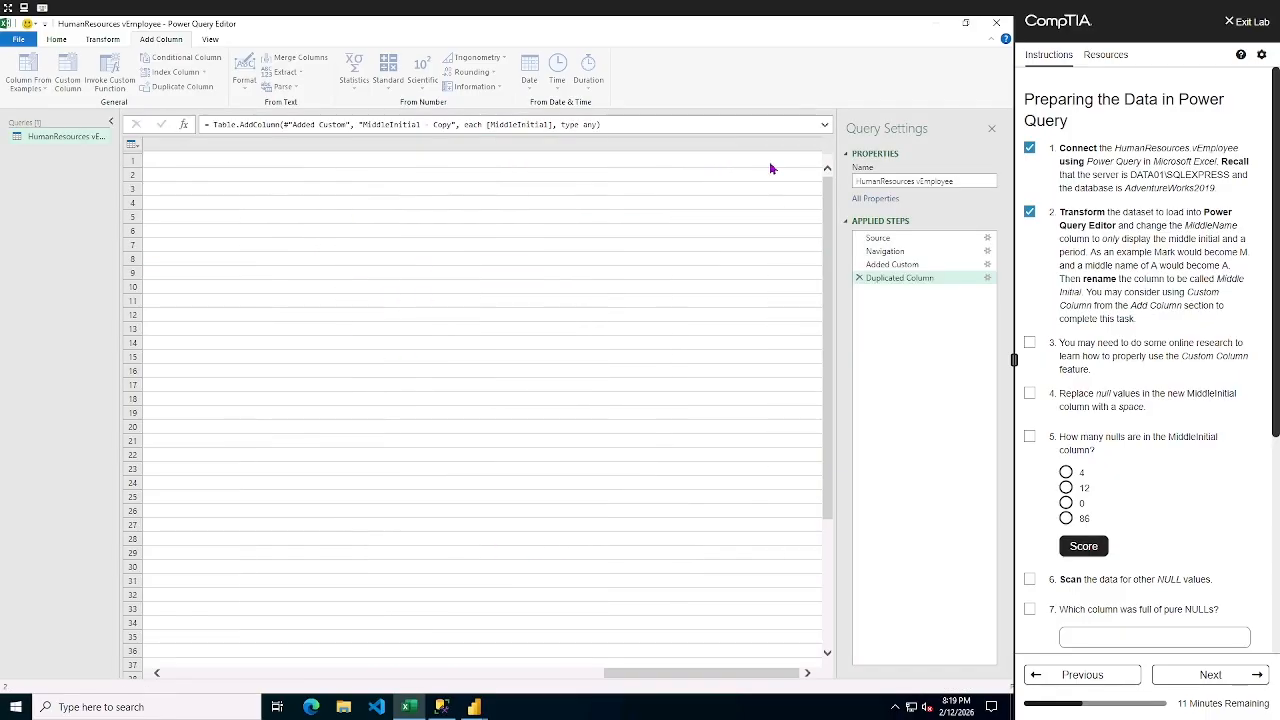
# - Extract the first 1 character of the MiddleName column into a new column
pyautogui.moveTo(628, 674); pyautogui.dragTo(250, 664)
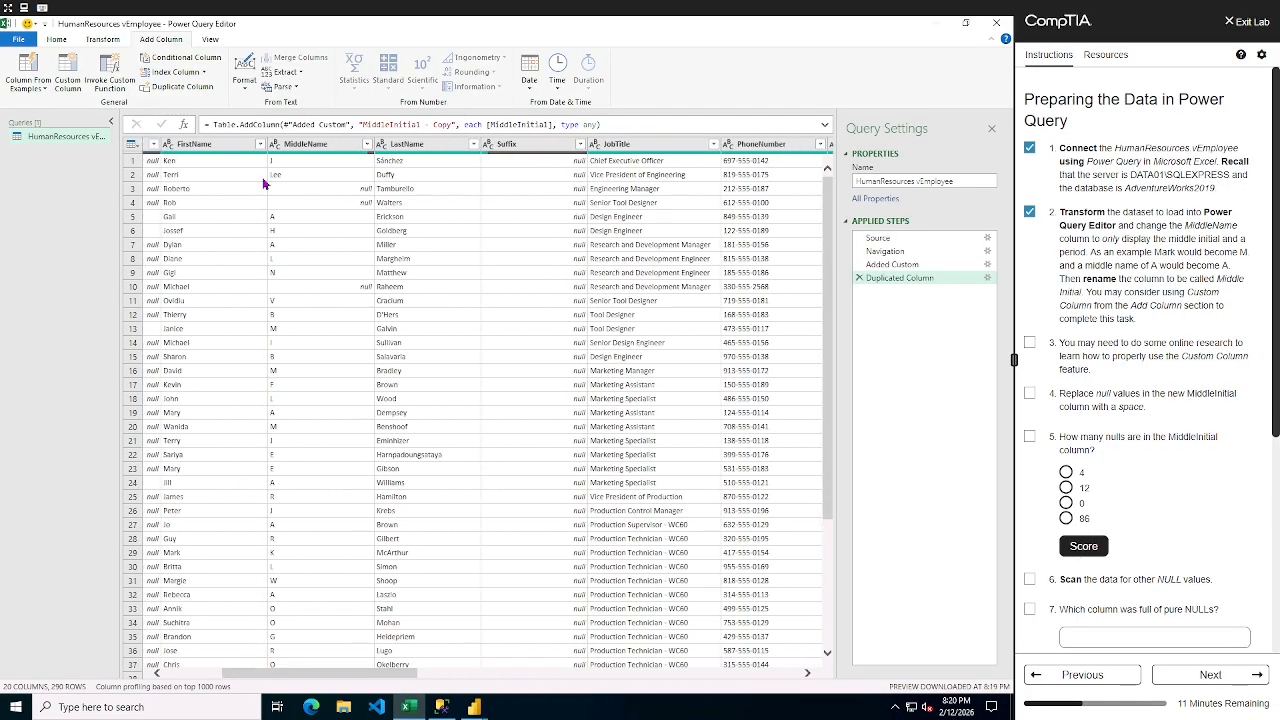
pyautogui.click(302, 145)
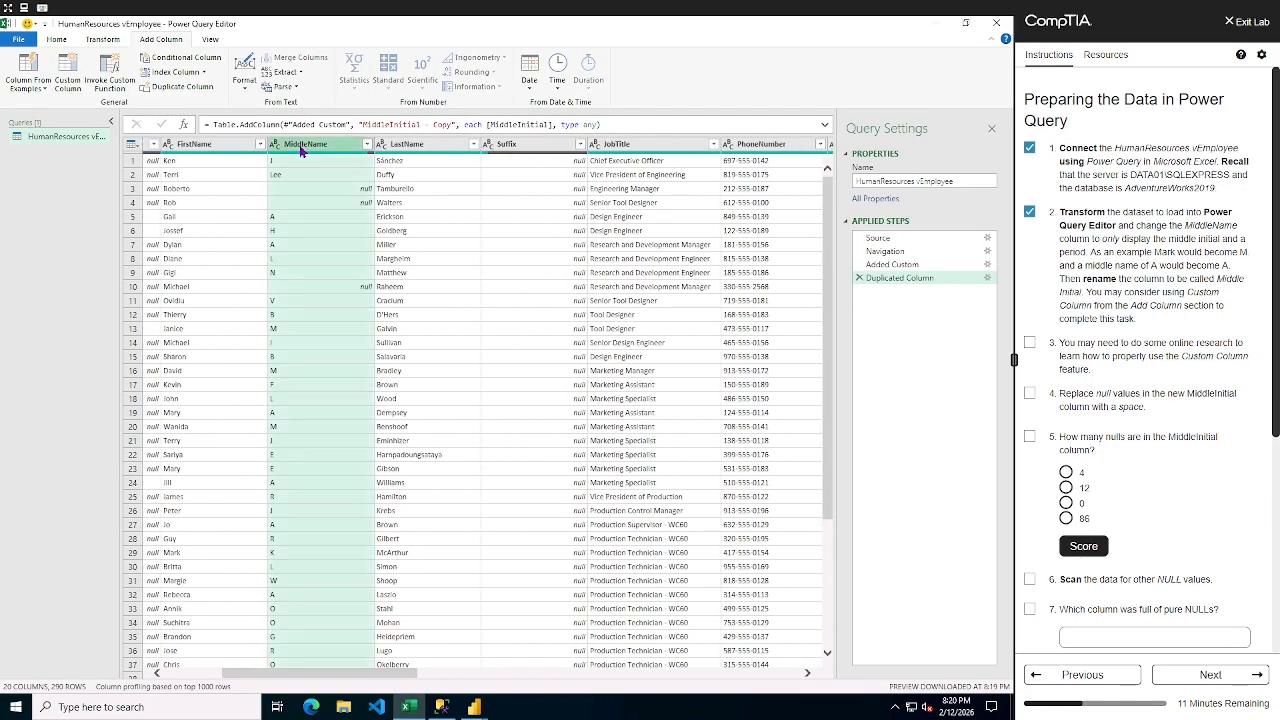
pyautogui.click(290, 73)
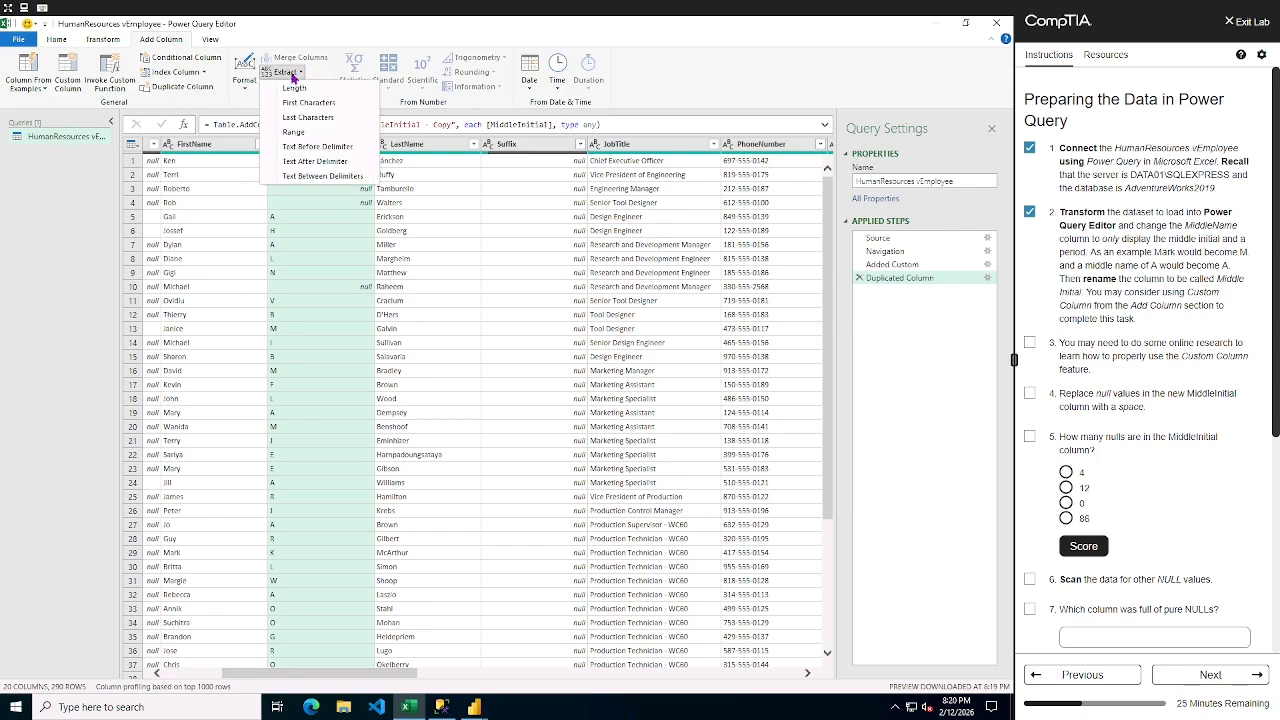
pyautogui.click(325, 105)
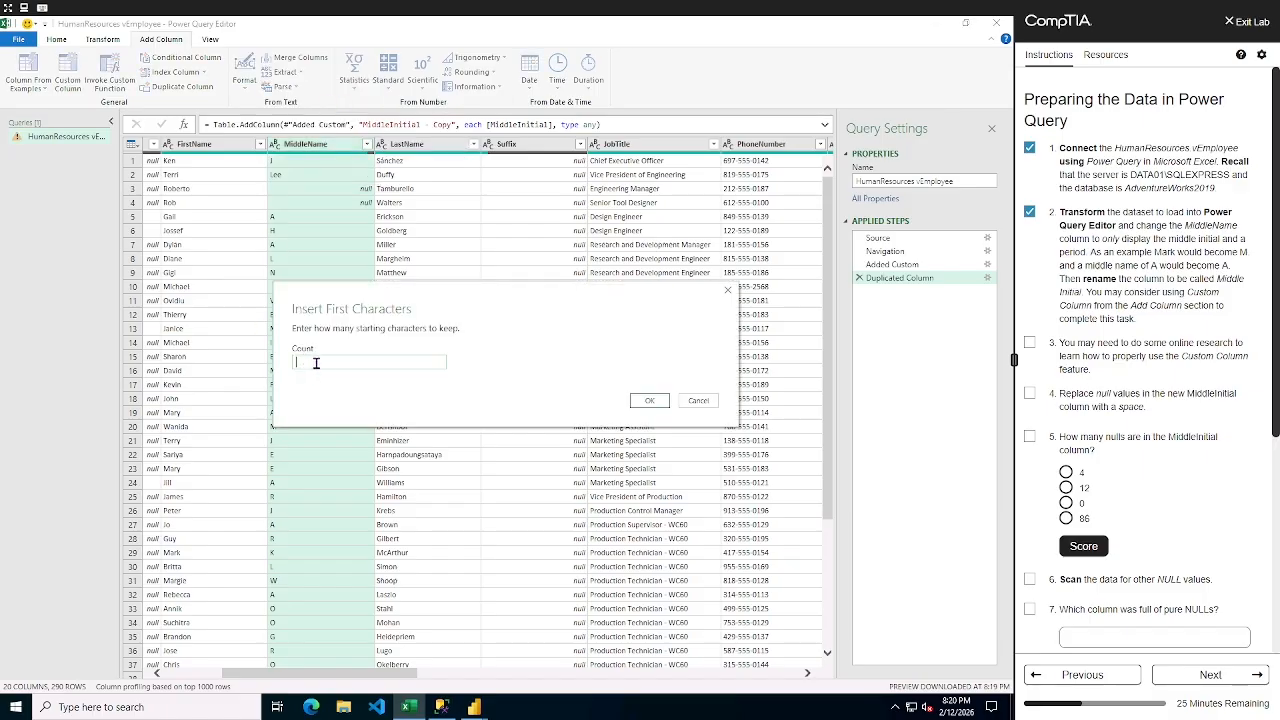
pyautogui.write('1')
pyautogui.click(649, 402)
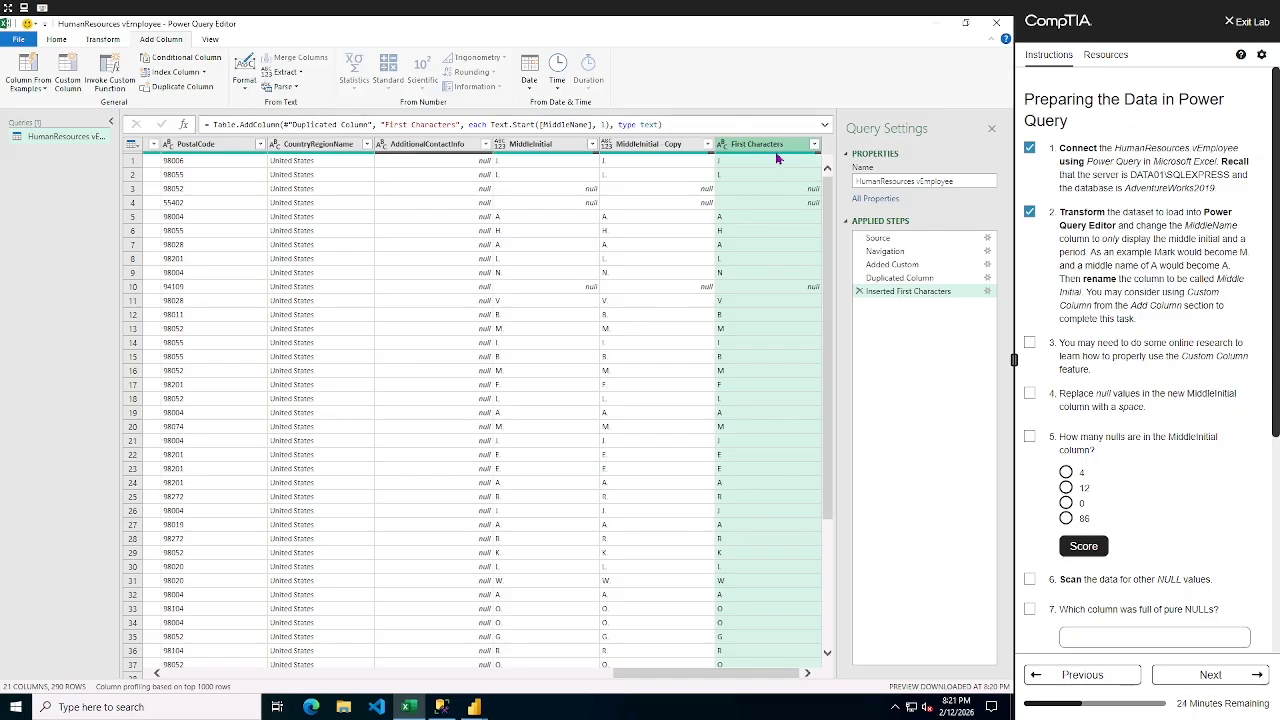
# - Add a period as suffix to every value in the First Characters column
pyautogui.click(90, 40)
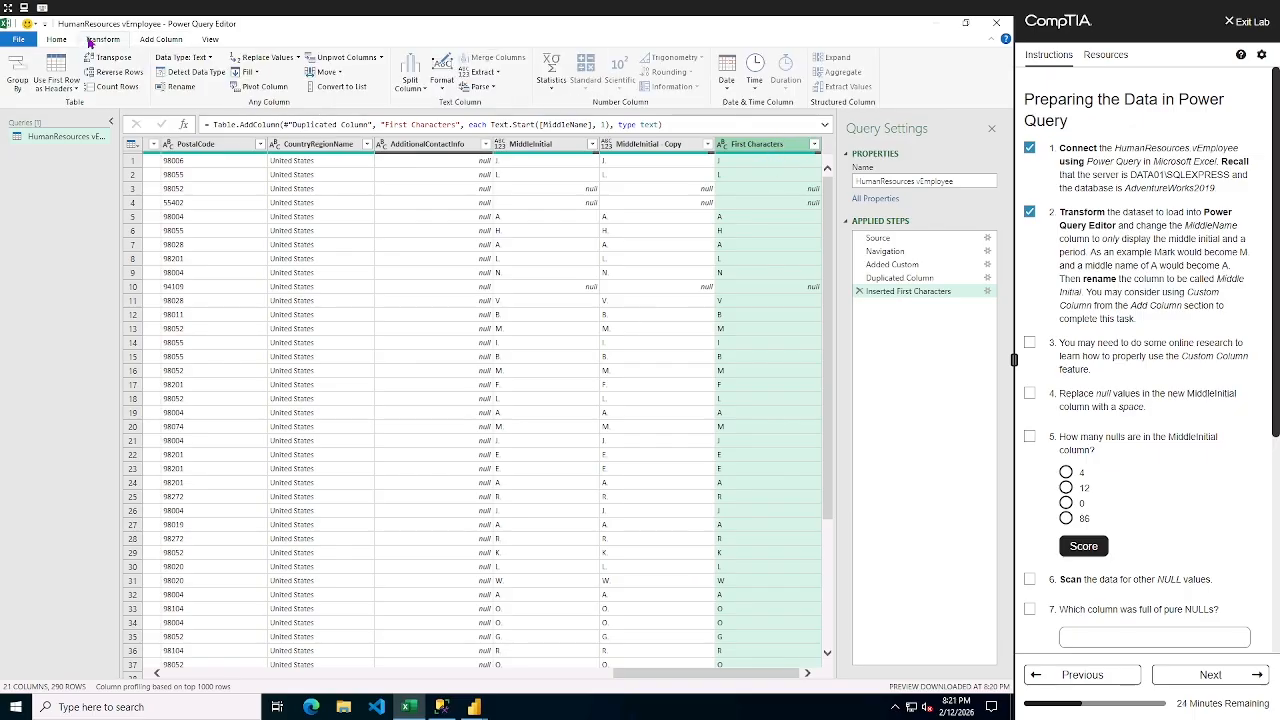
pyautogui.click(447, 87)
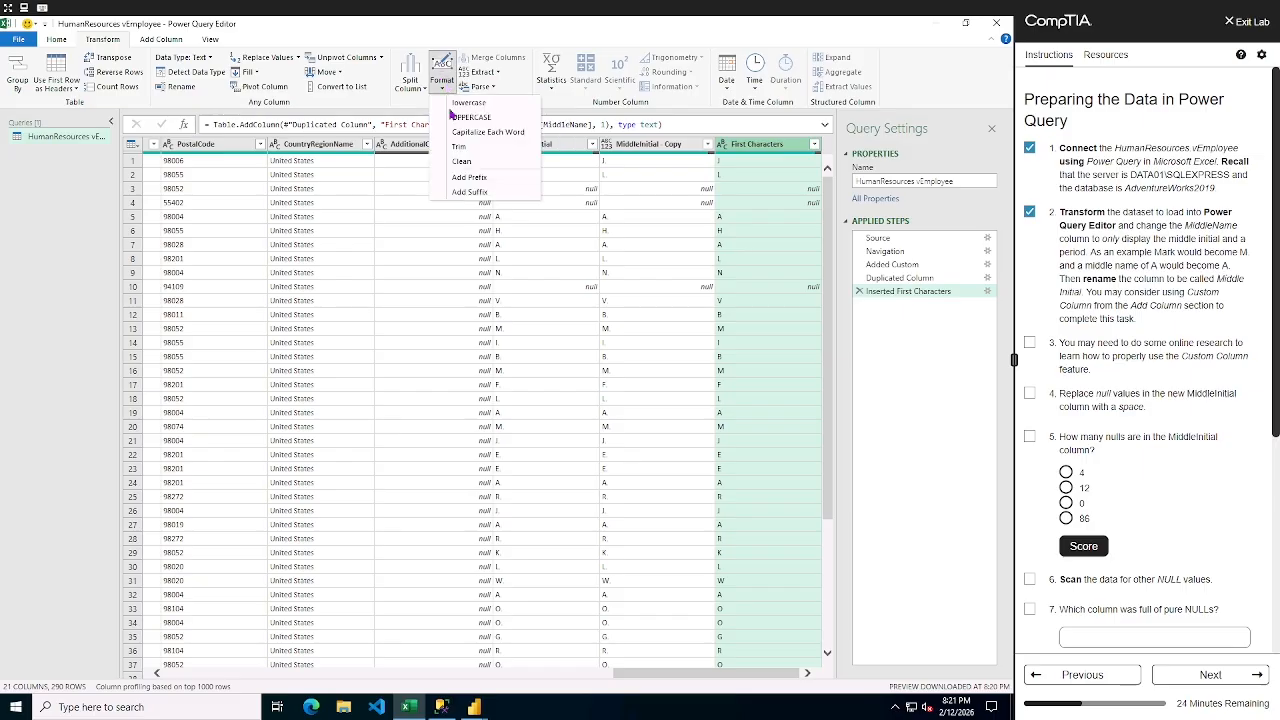
pyautogui.click(474, 193)
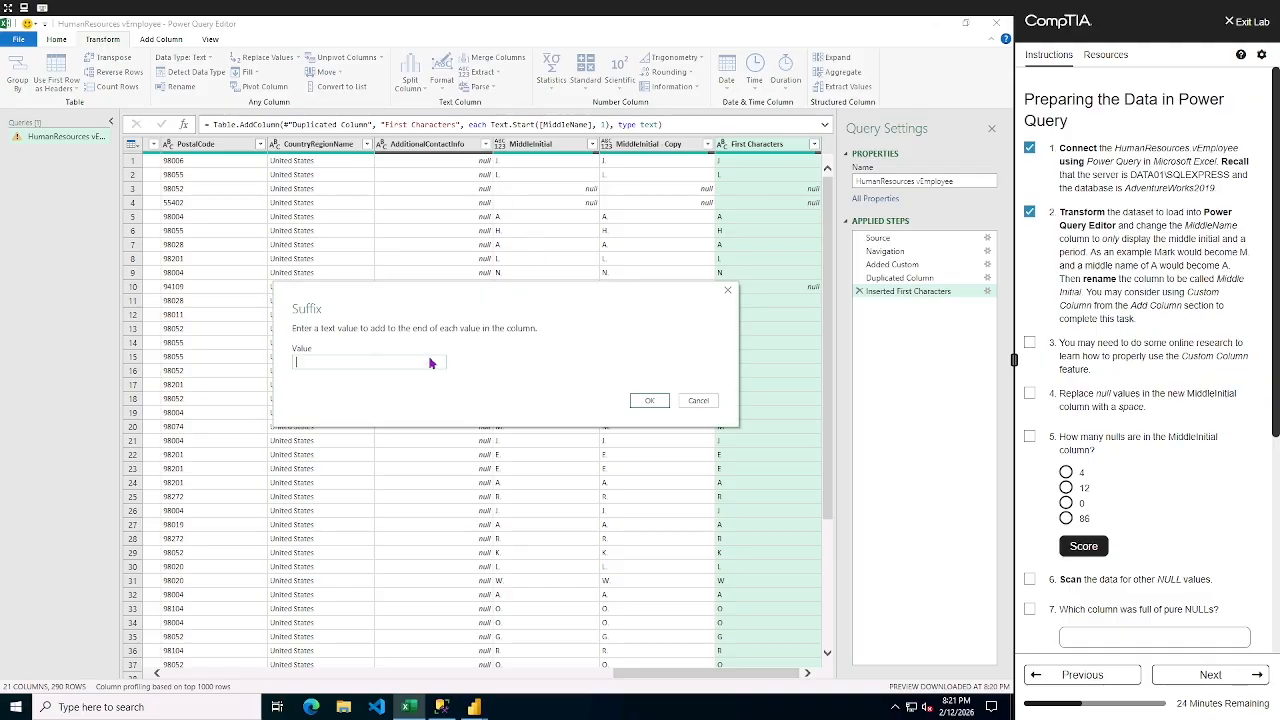
pyautogui.write('.')
pyautogui.click(645, 401)
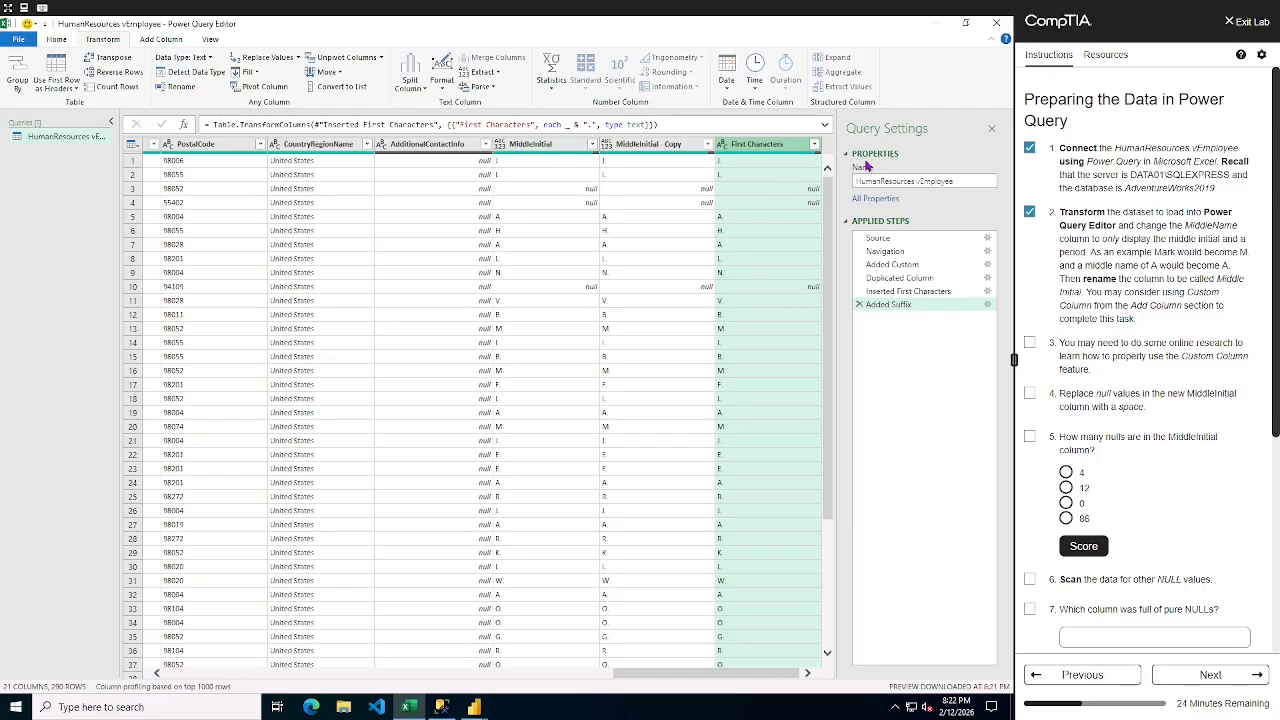
pyautogui.rightClick(769, 150)
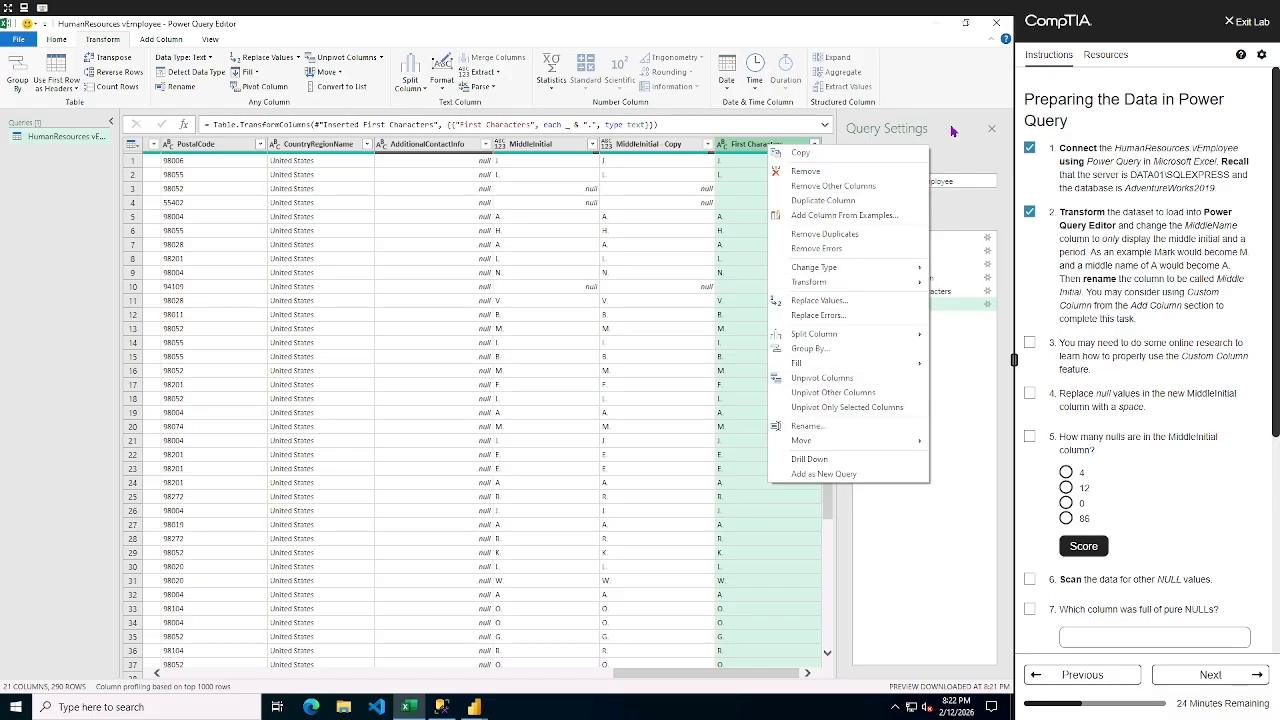
pyautogui.click(952, 130)
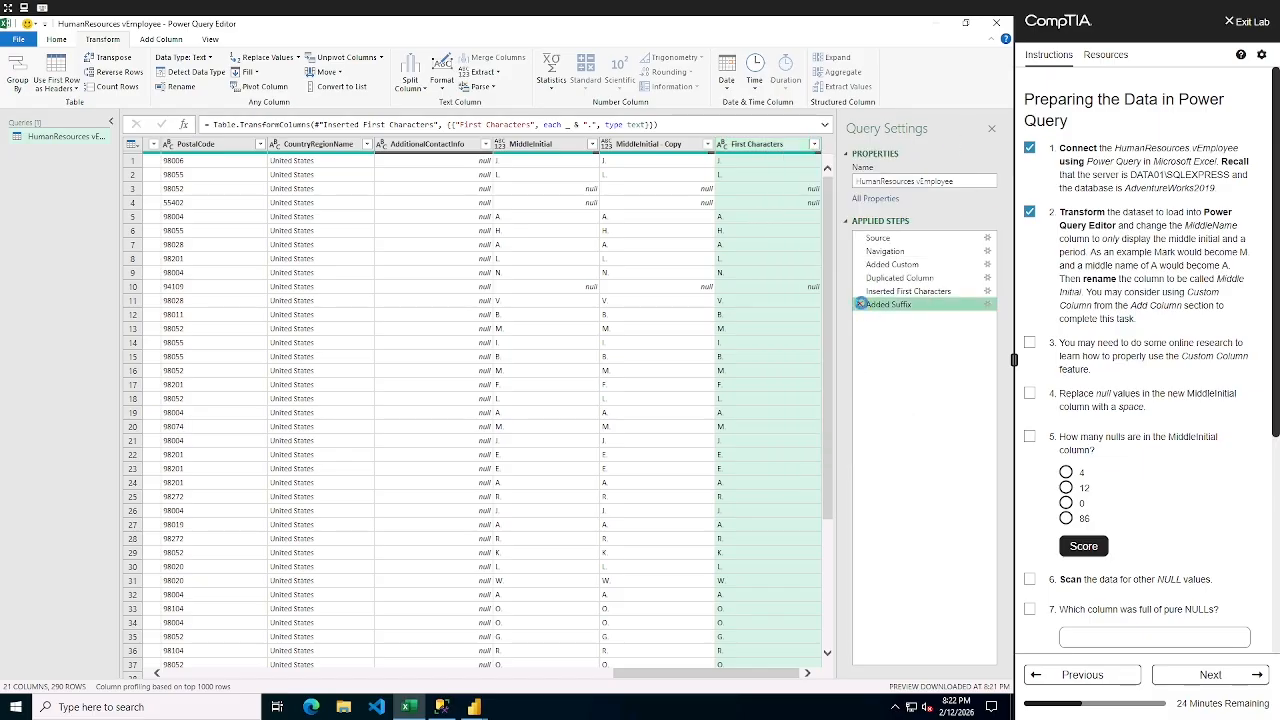
# - Delete the applied steps Added Suffix, Inserted First Characters and Duplicated Column from the query
pyautogui.click(860, 304)
pyautogui.click(860, 291)
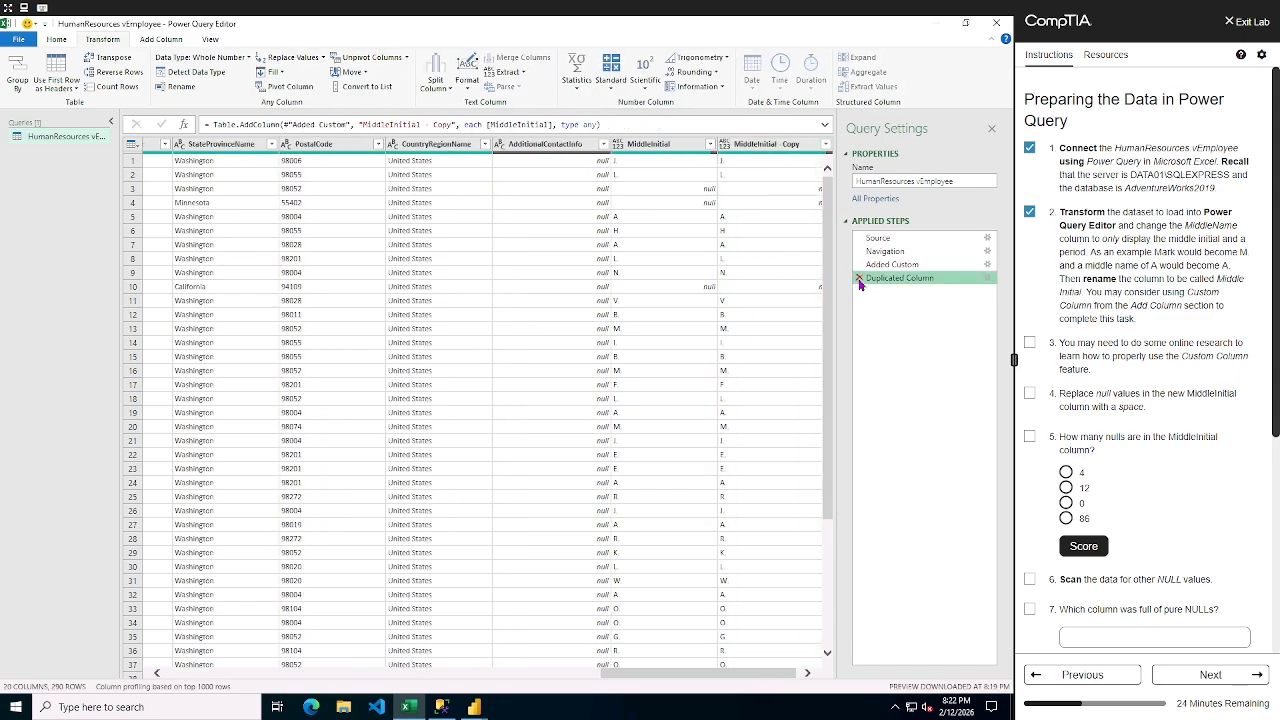
pyautogui.click(858, 279)
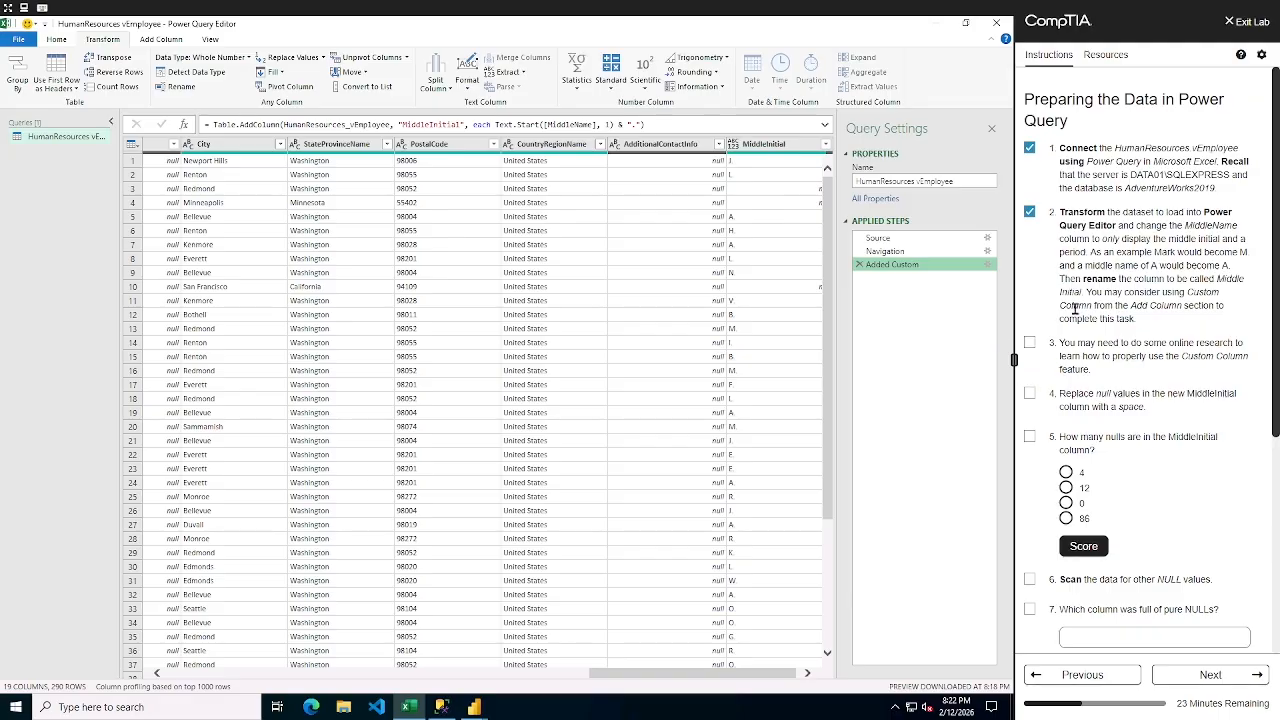
# - Check off lab item 3 and replace the null values in the MiddleInitial column with a space
pyautogui.click(1030, 344)
pyautogui.moveTo(653, 675); pyautogui.dragTo(700, 675)
pyautogui.click(816, 146)
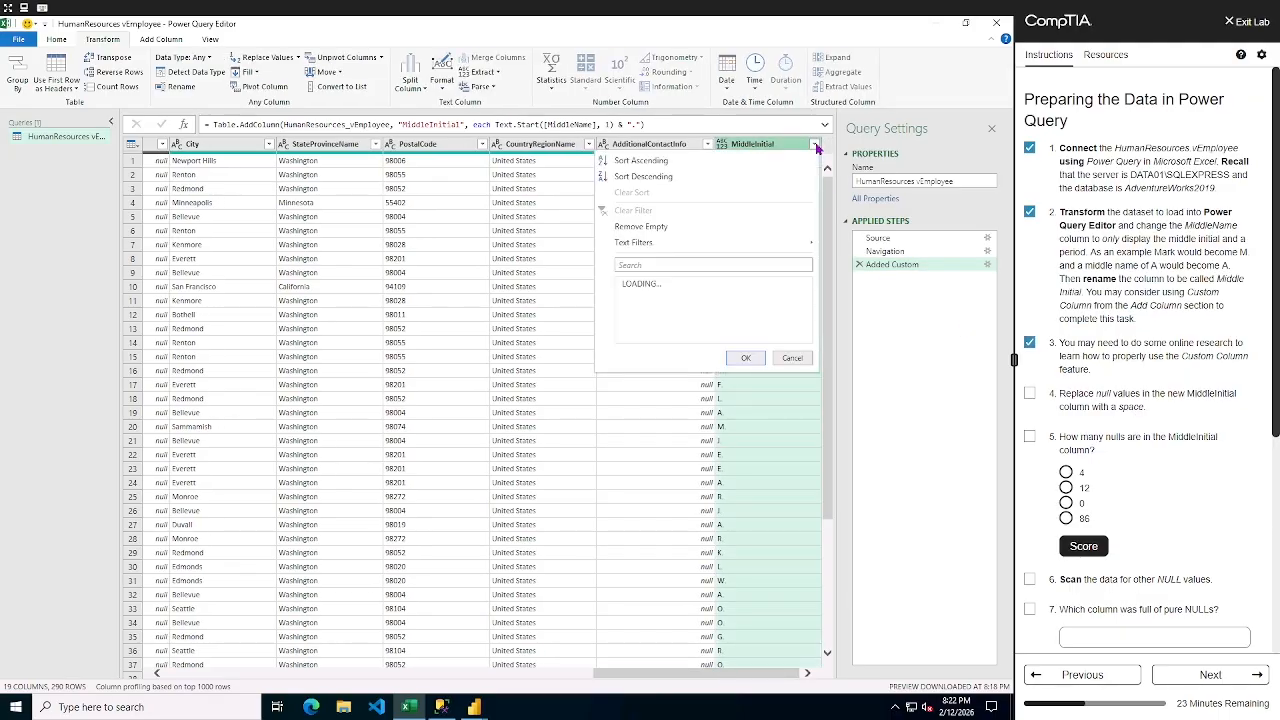
pyautogui.click(816, 146)
pyautogui.rightClick(806, 190)
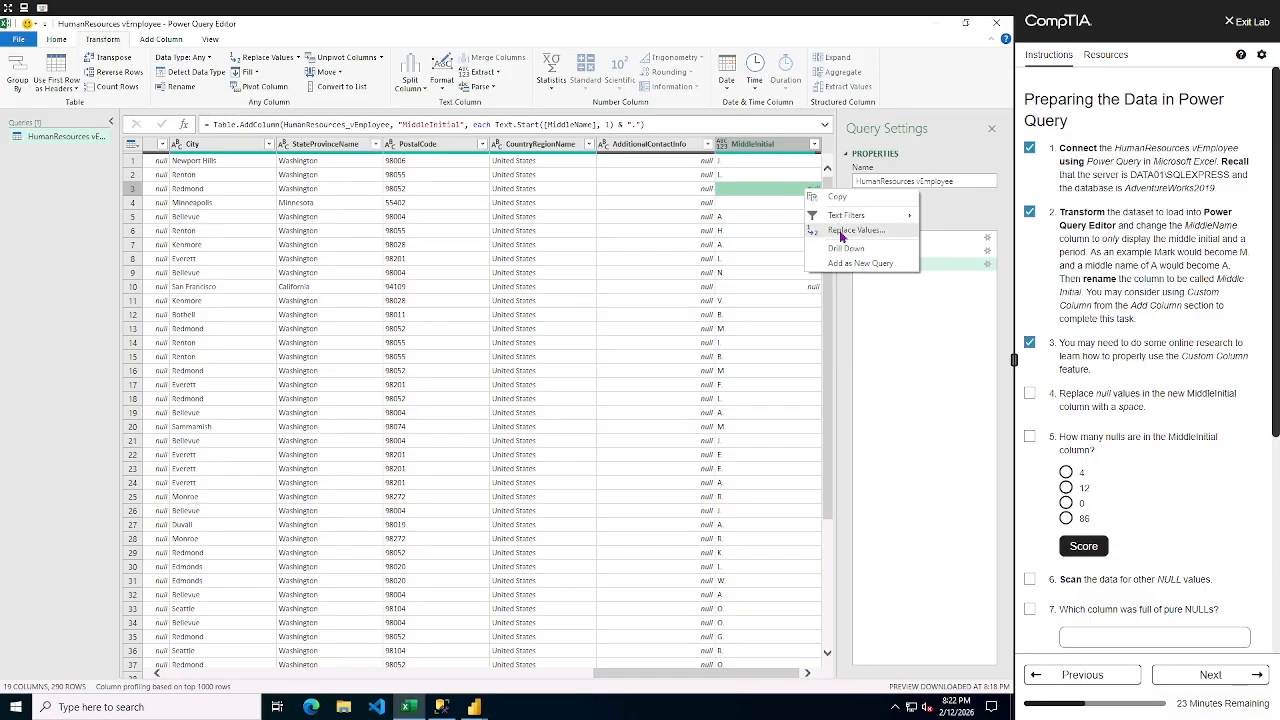
pyautogui.click(842, 232)
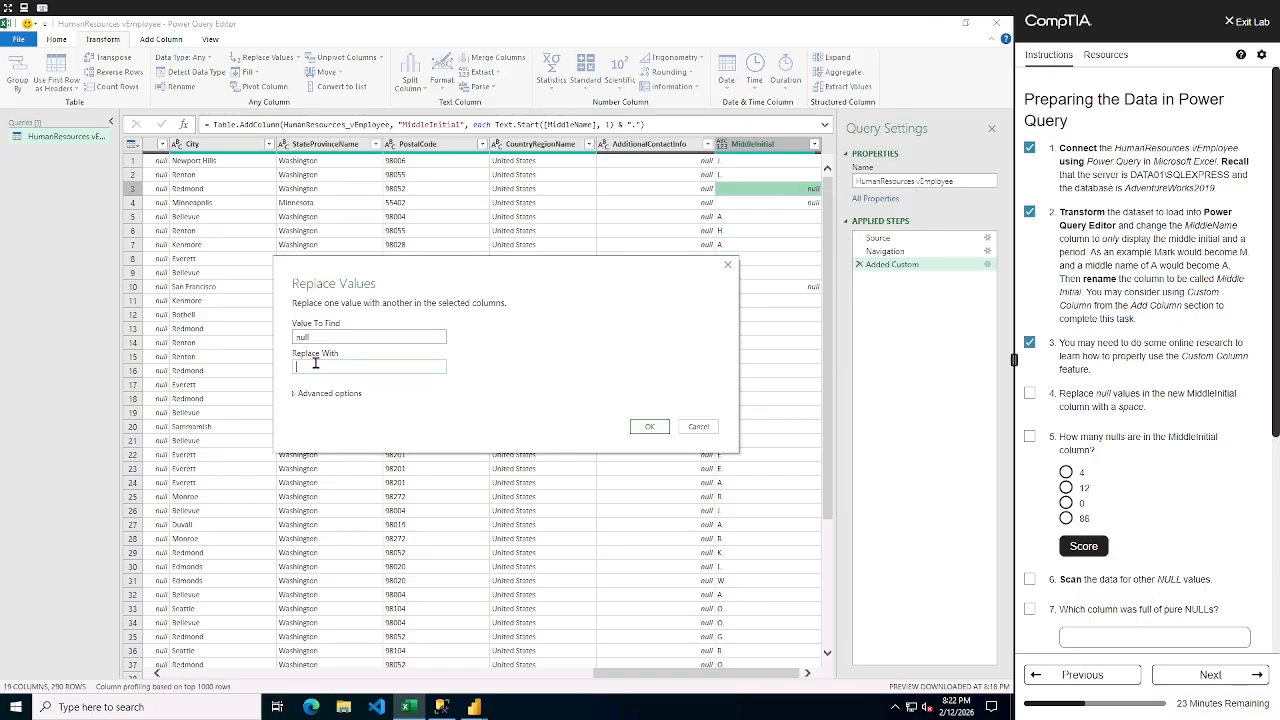
pyautogui.click(650, 427)
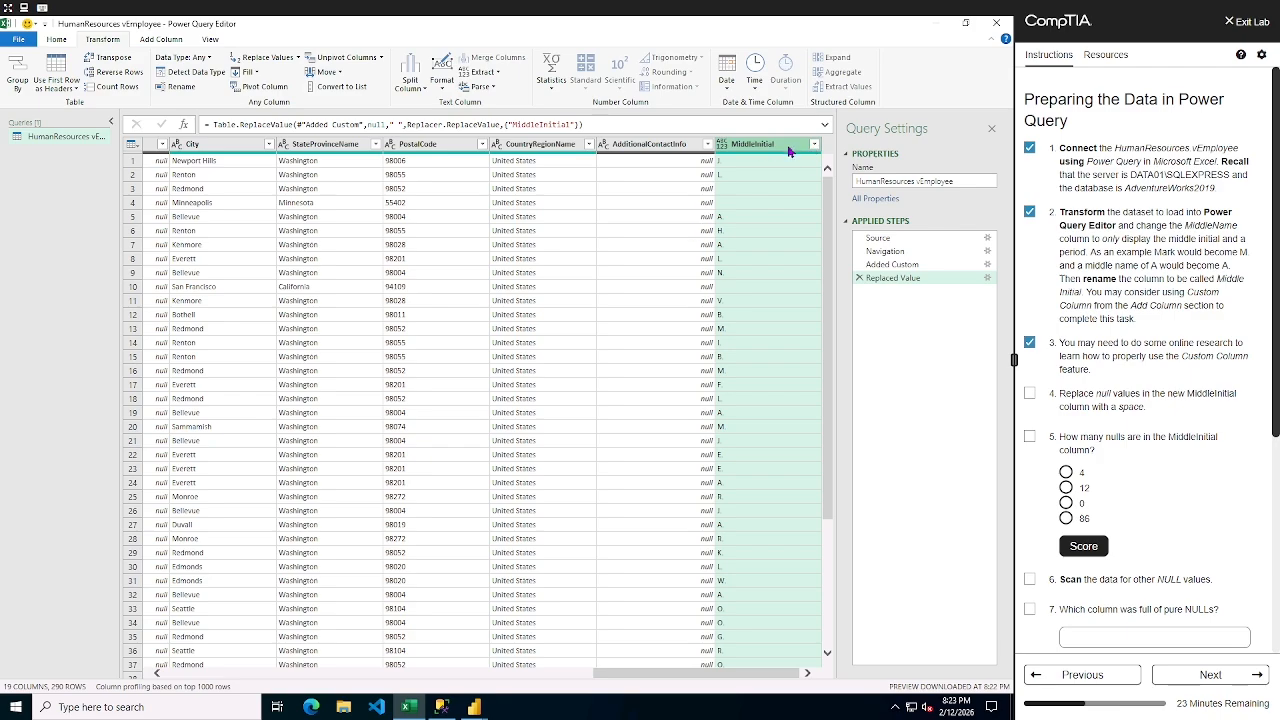
# - Delete the Replaced Value step, replace null with a space in the MiddleInitial column again, and check off lab item 4
pyautogui.click(859, 279)
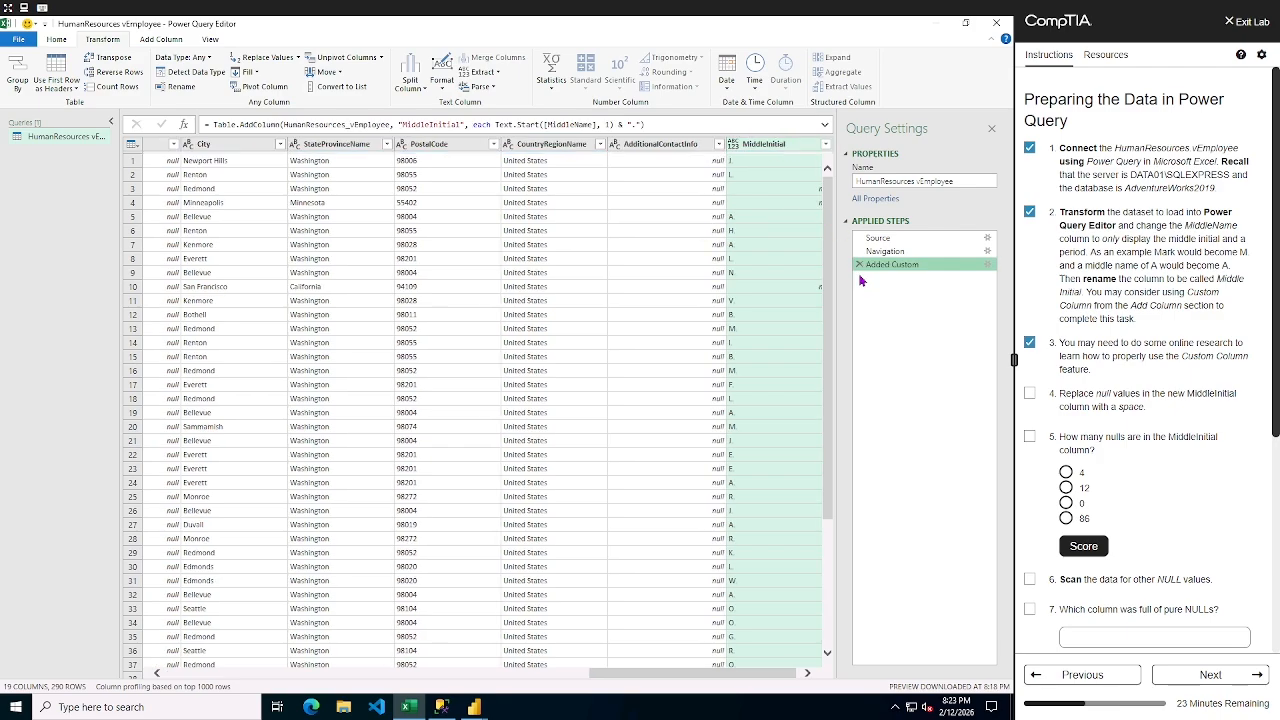
pyautogui.rightClick(765, 148)
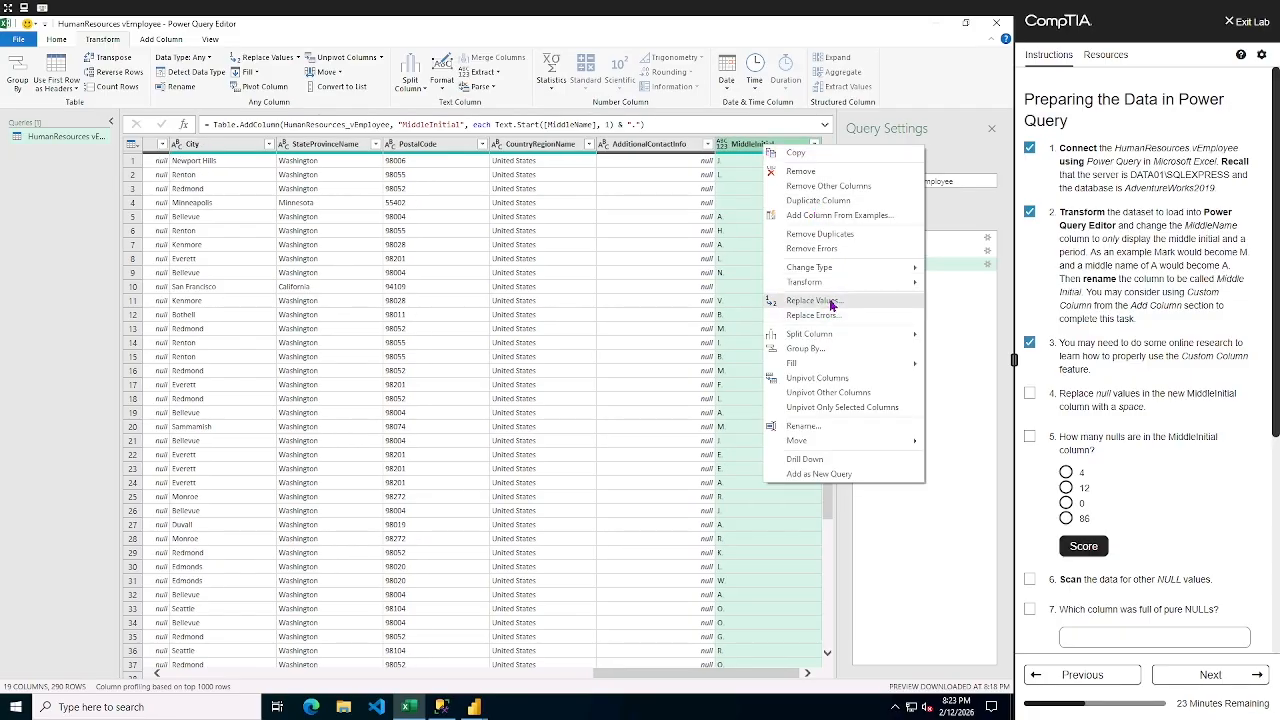
pyautogui.click(830, 300)
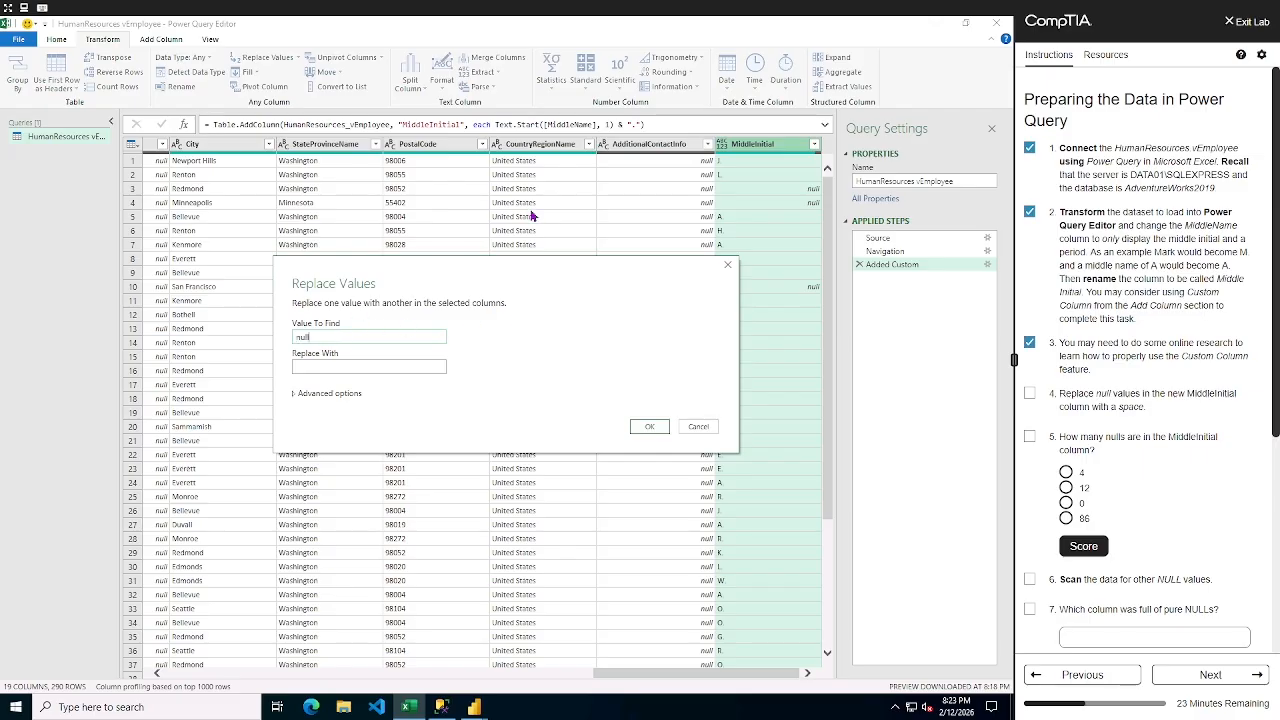
pyautogui.press('Tab')
pyautogui.click(648, 427)
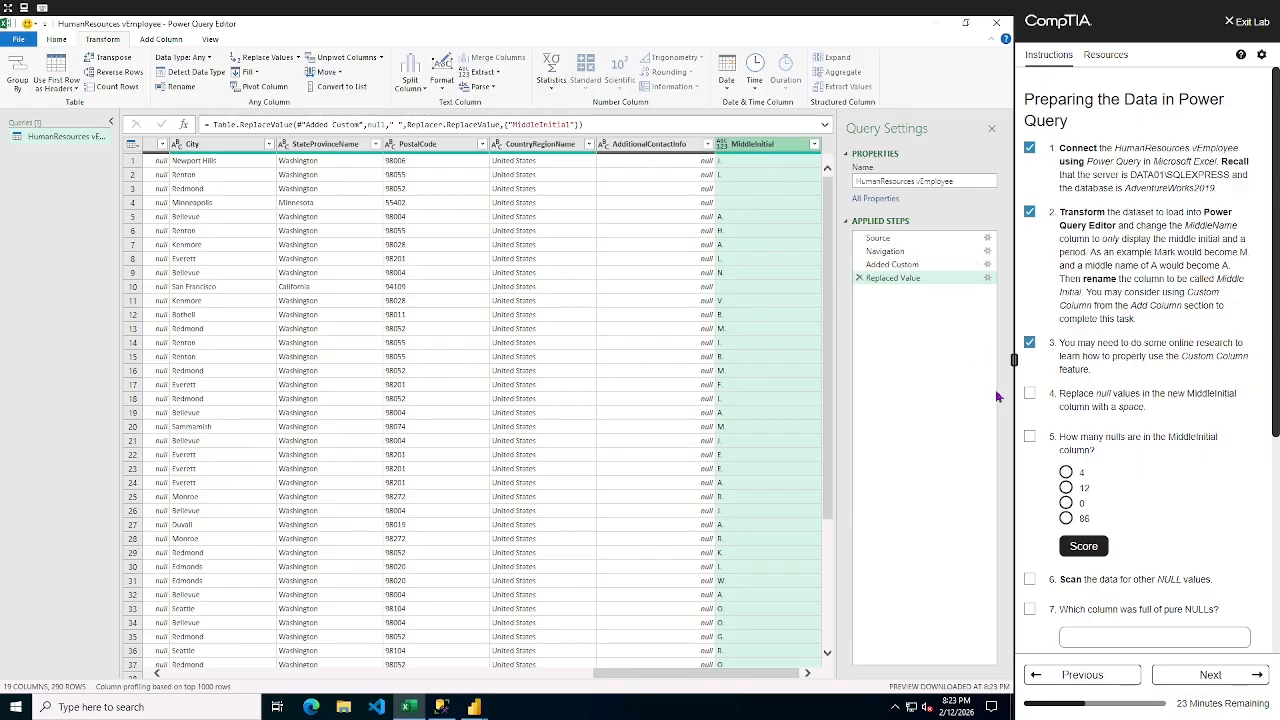
pyautogui.click(1030, 393)
# - Turn on column profile and column distribution, and display the MiddleName column's statistics to count its nulls
pyautogui.rightClick(776, 148)
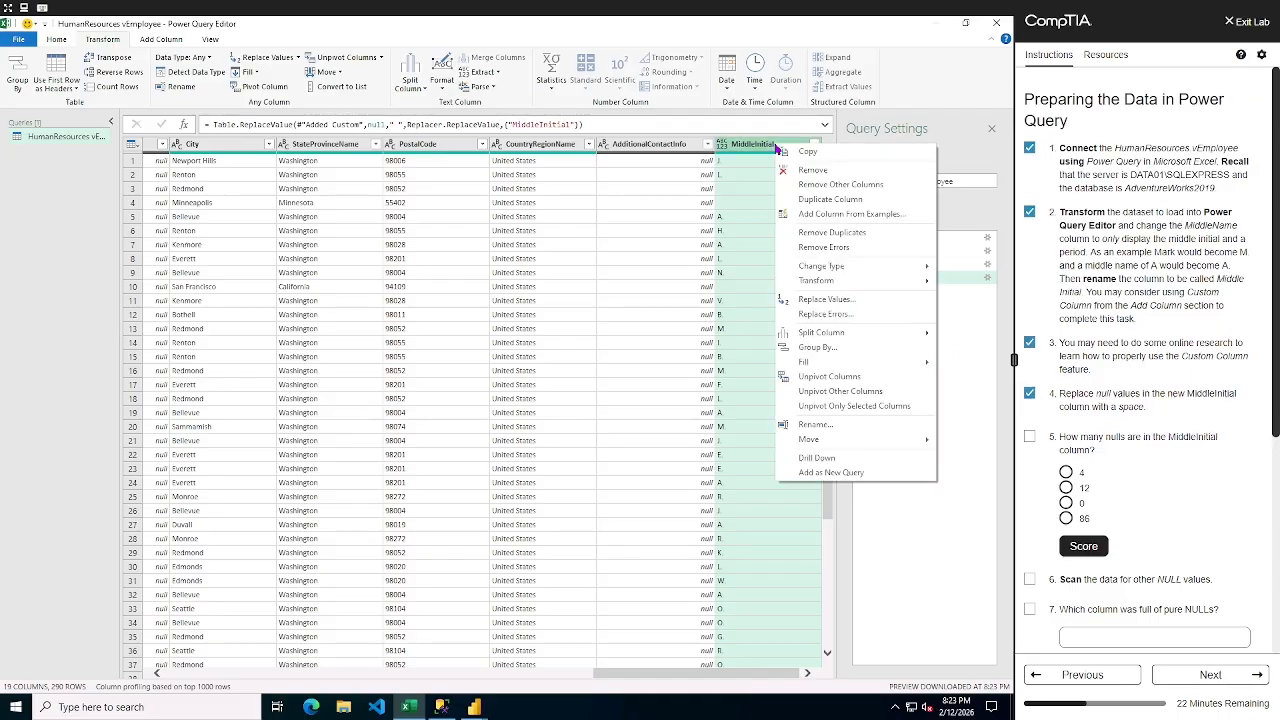
pyautogui.click(754, 146)
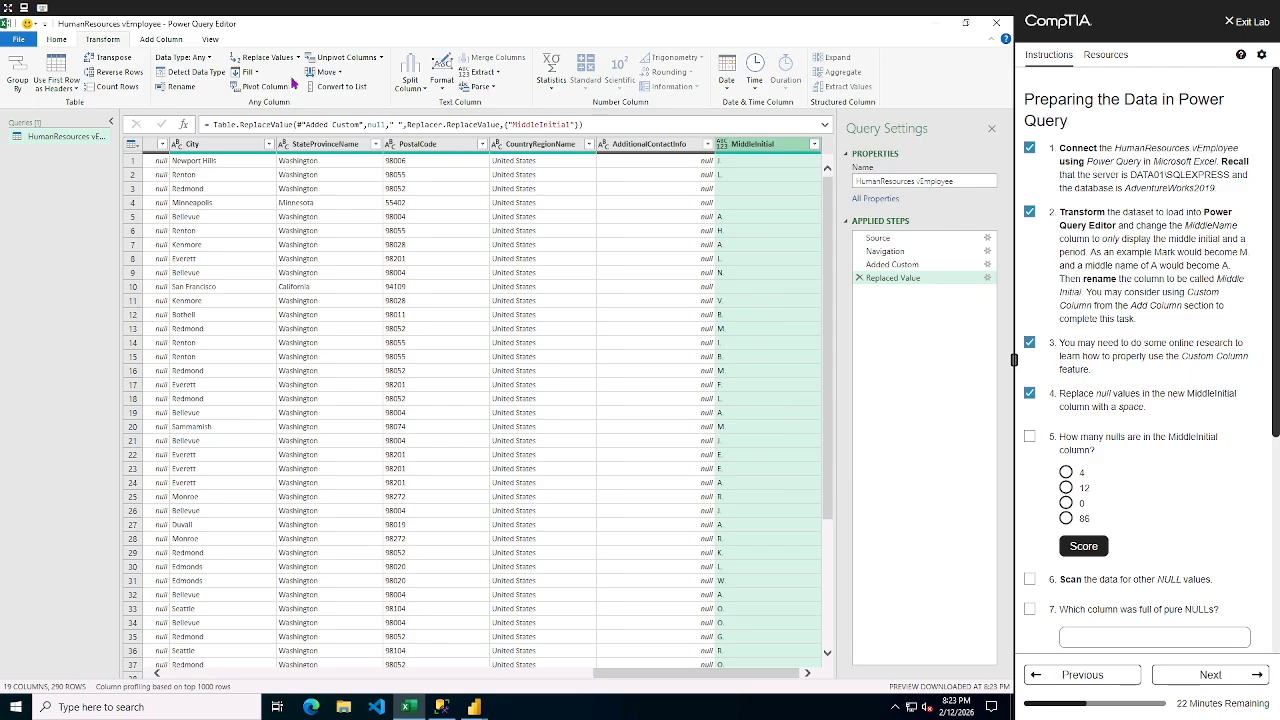
pyautogui.click(218, 42)
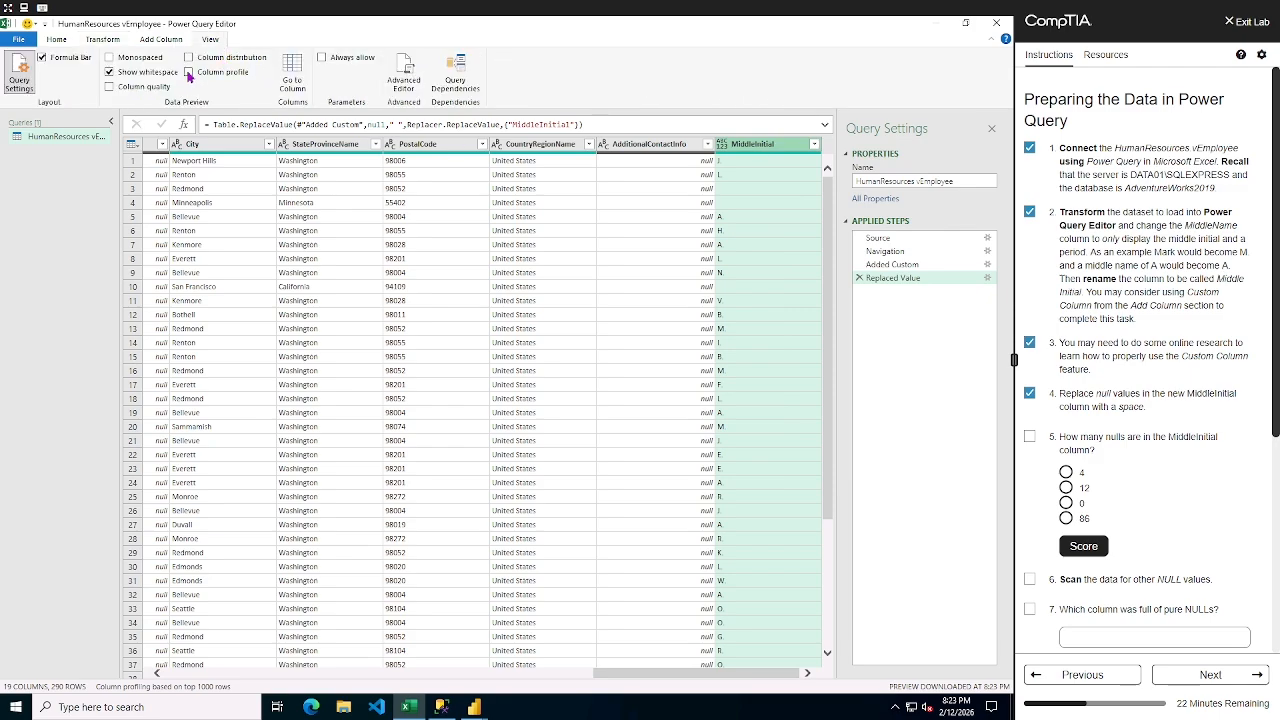
pyautogui.click(189, 72)
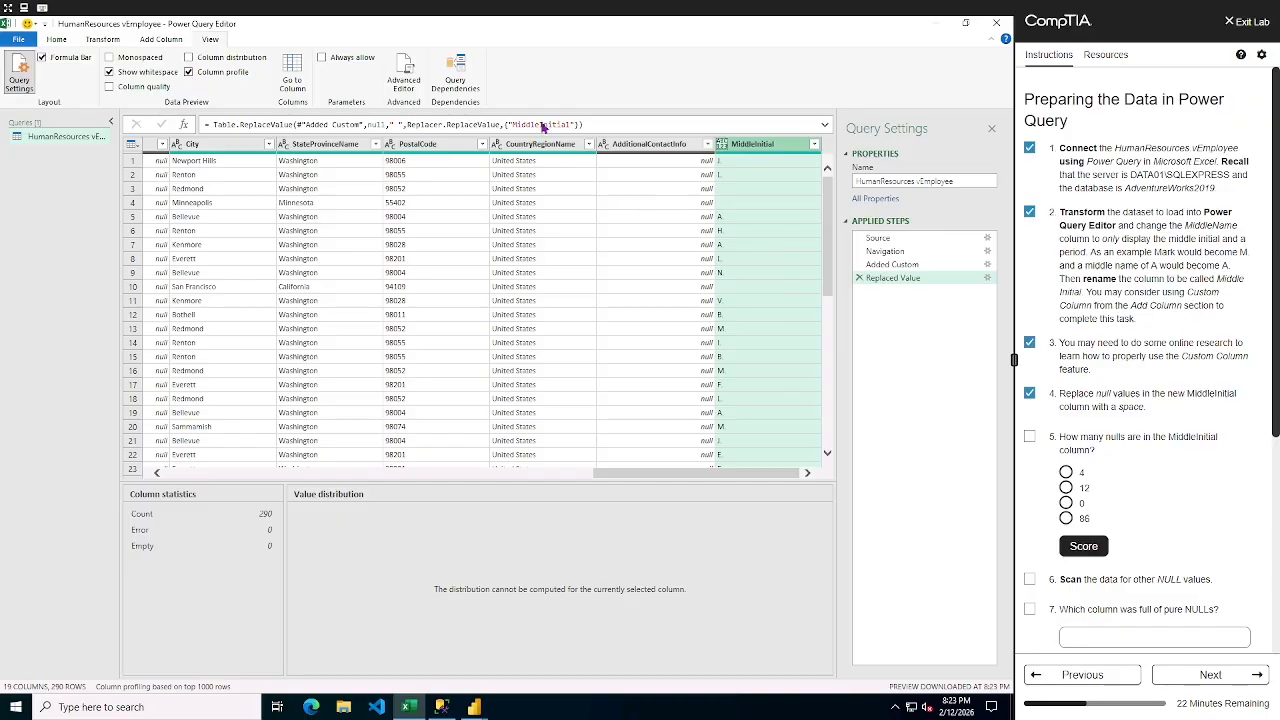
pyautogui.click(188, 58)
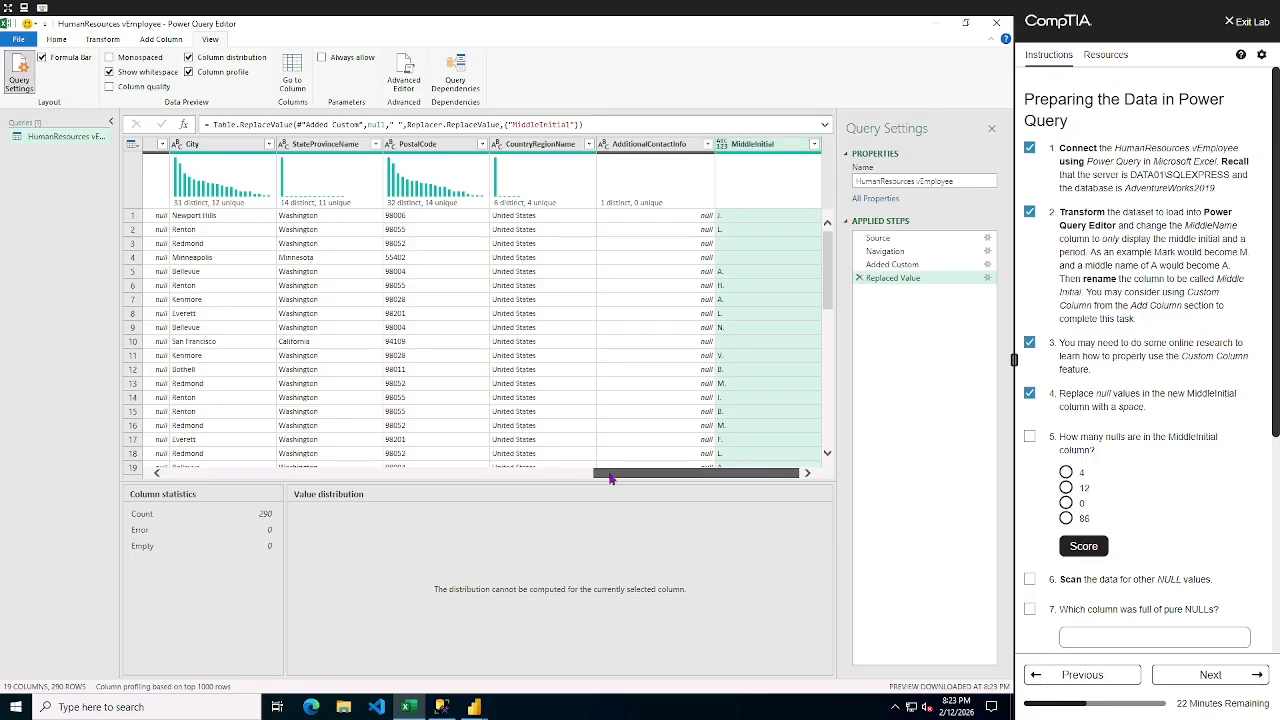
pyautogui.moveTo(610, 478); pyautogui.dragTo(226, 481)
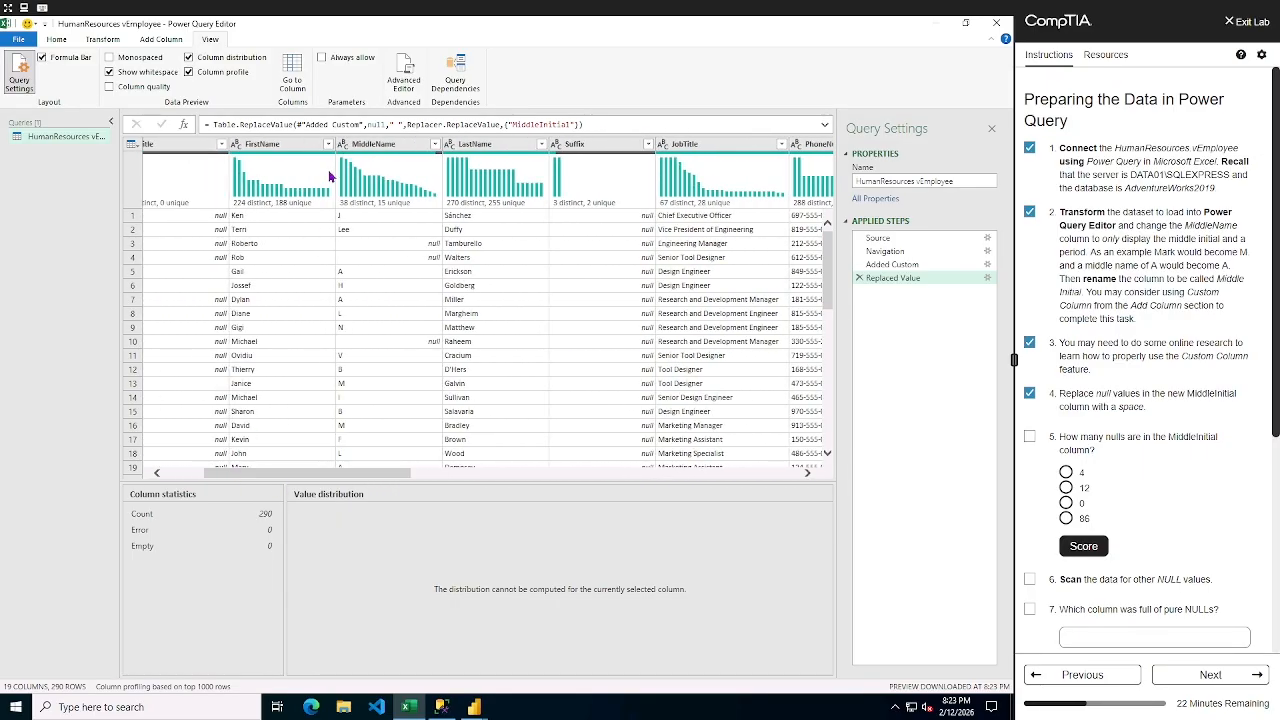
pyautogui.click(372, 146)
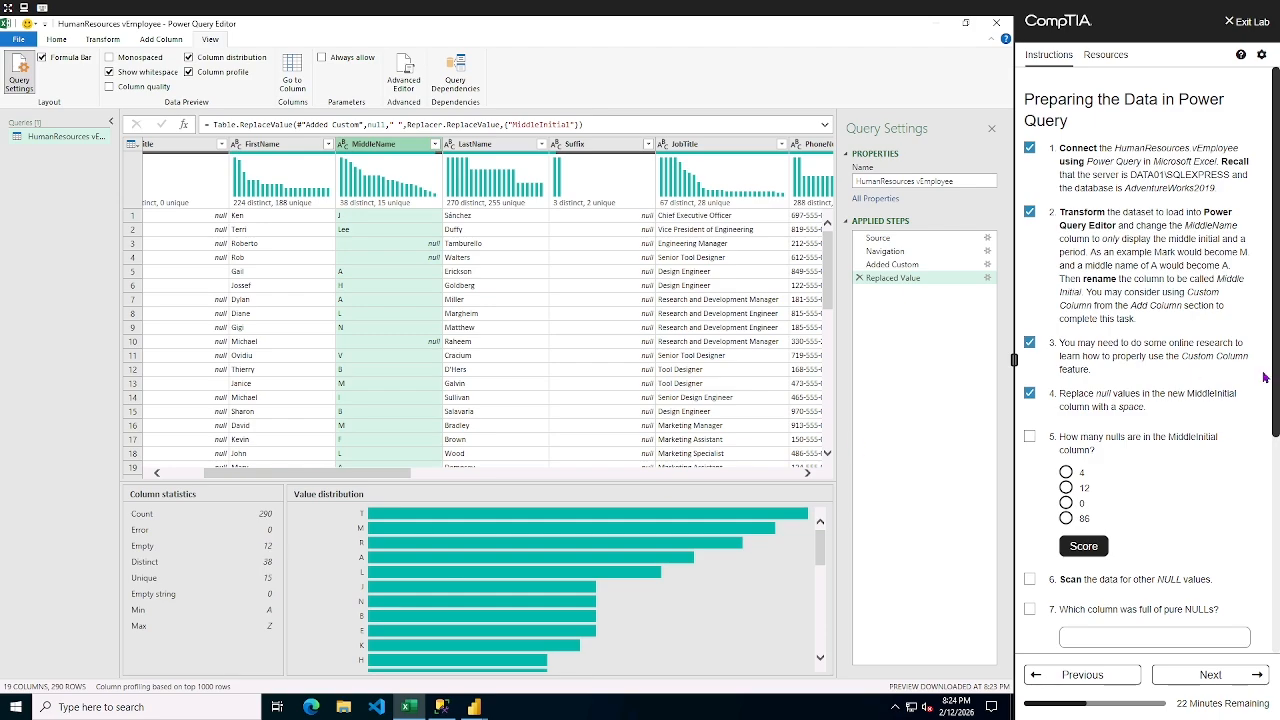
# - Answer the MiddleInitial null count question with 12, score it and check off lab item 5
pyautogui.click(1066, 487)
pyautogui.click(1089, 554)
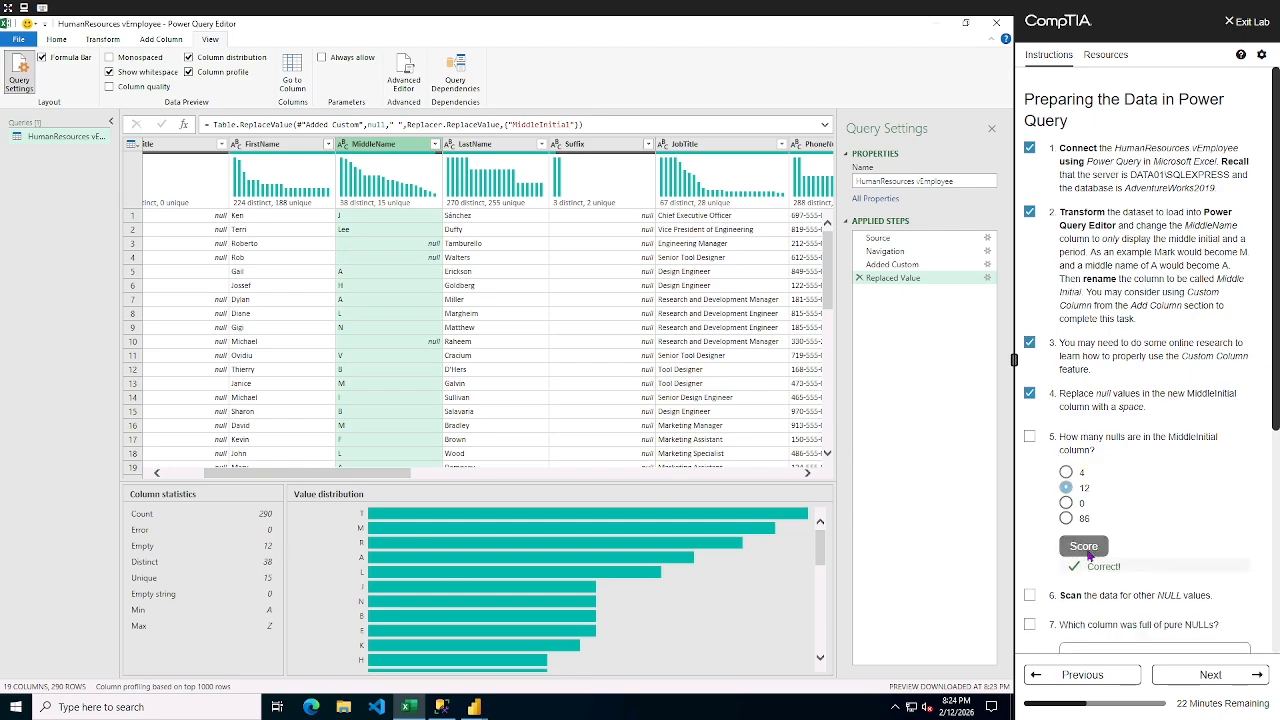
pyautogui.click(1029, 436)
# - Turn on column quality, scan the columns for other null values and check off lab item 6
pyautogui.scroll(-2, 1153, 432)
pyautogui.scroll(-1, 1153, 432)
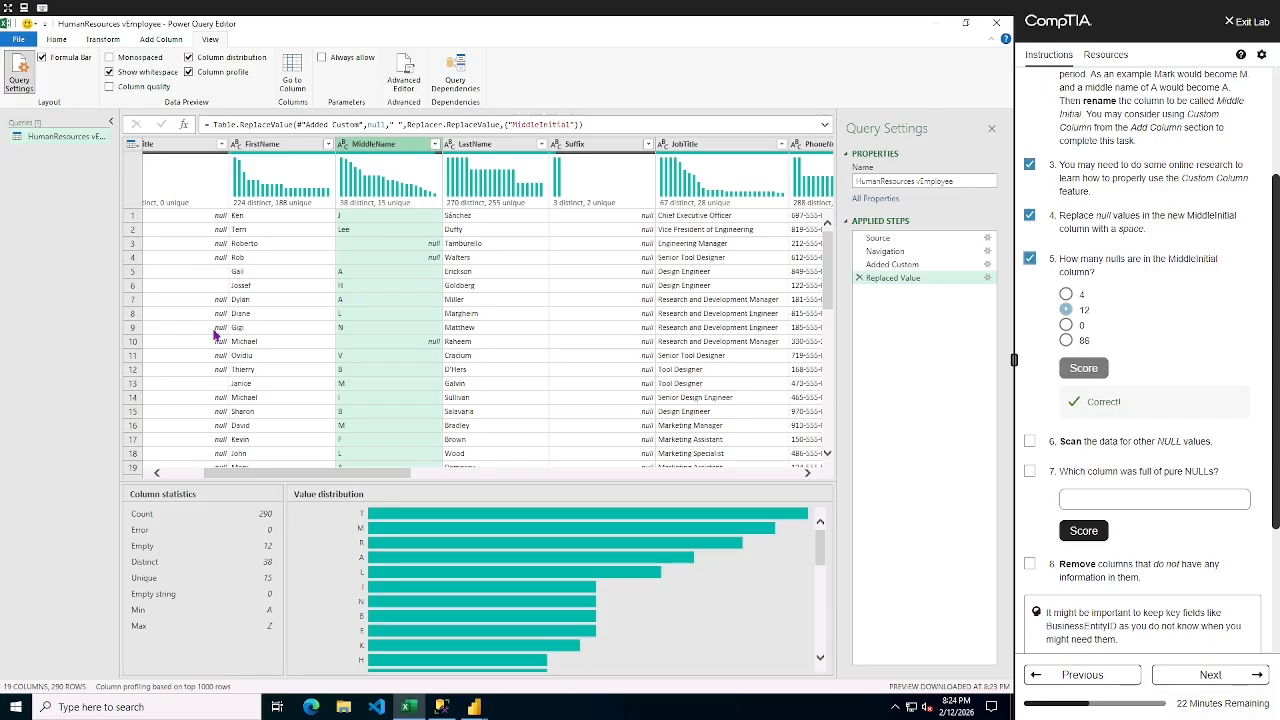
pyautogui.moveTo(363, 472); pyautogui.dragTo(602, 473)
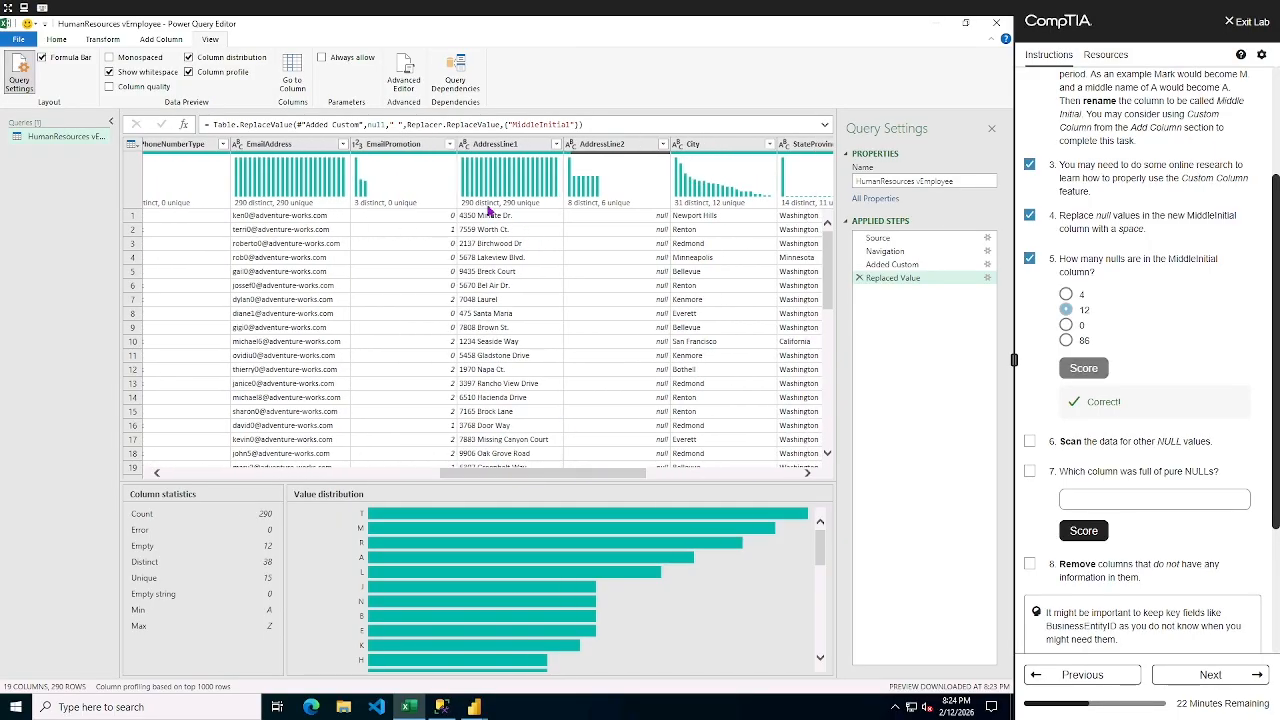
pyautogui.click(110, 88)
pyautogui.moveTo(658, 190)
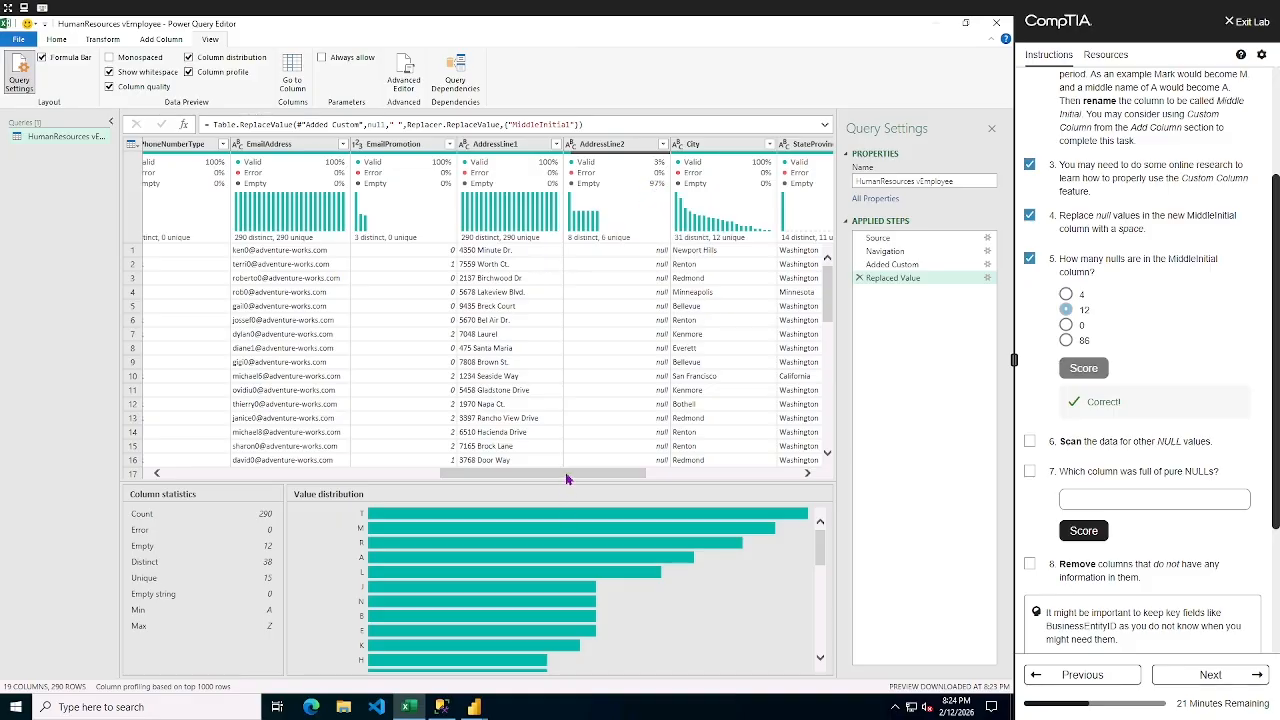
pyautogui.moveTo(566, 479); pyautogui.dragTo(754, 482)
pyautogui.moveTo(655, 189)
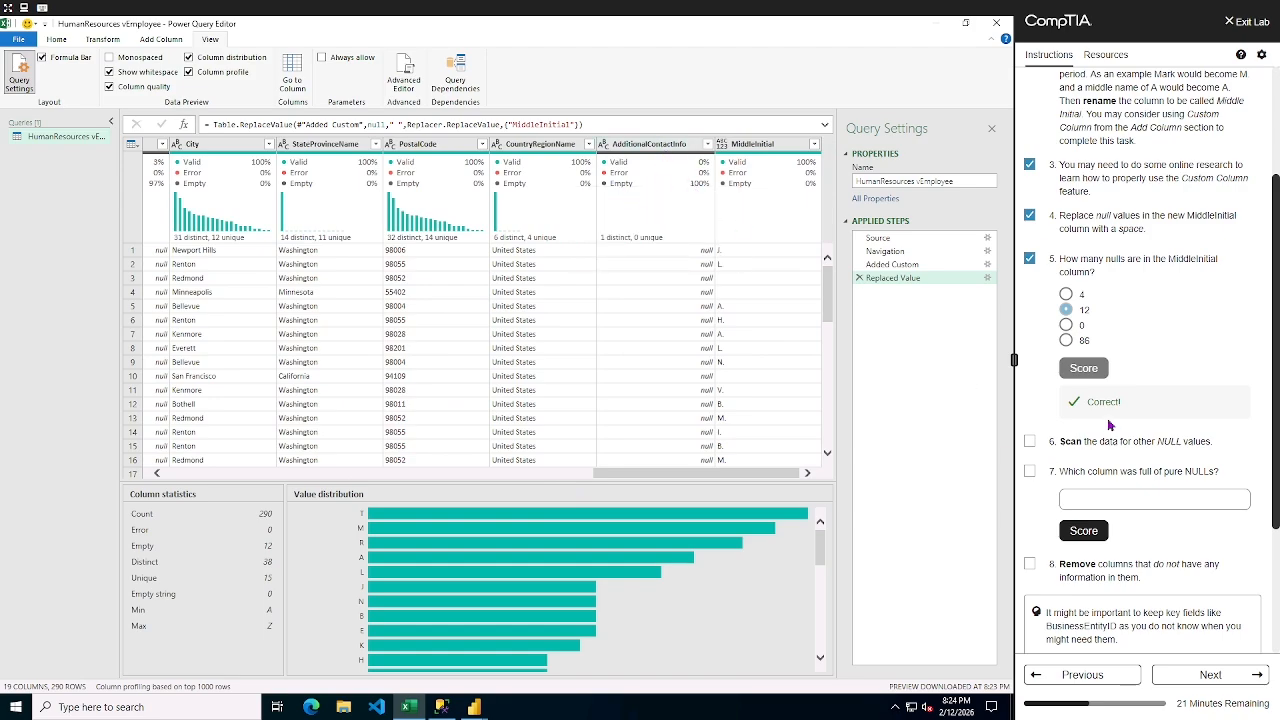
pyautogui.click(1030, 441)
# - Answer the pure NULLs question with AdditionalContactInfo, score it and check off lab item 7
pyautogui.click(1090, 500)
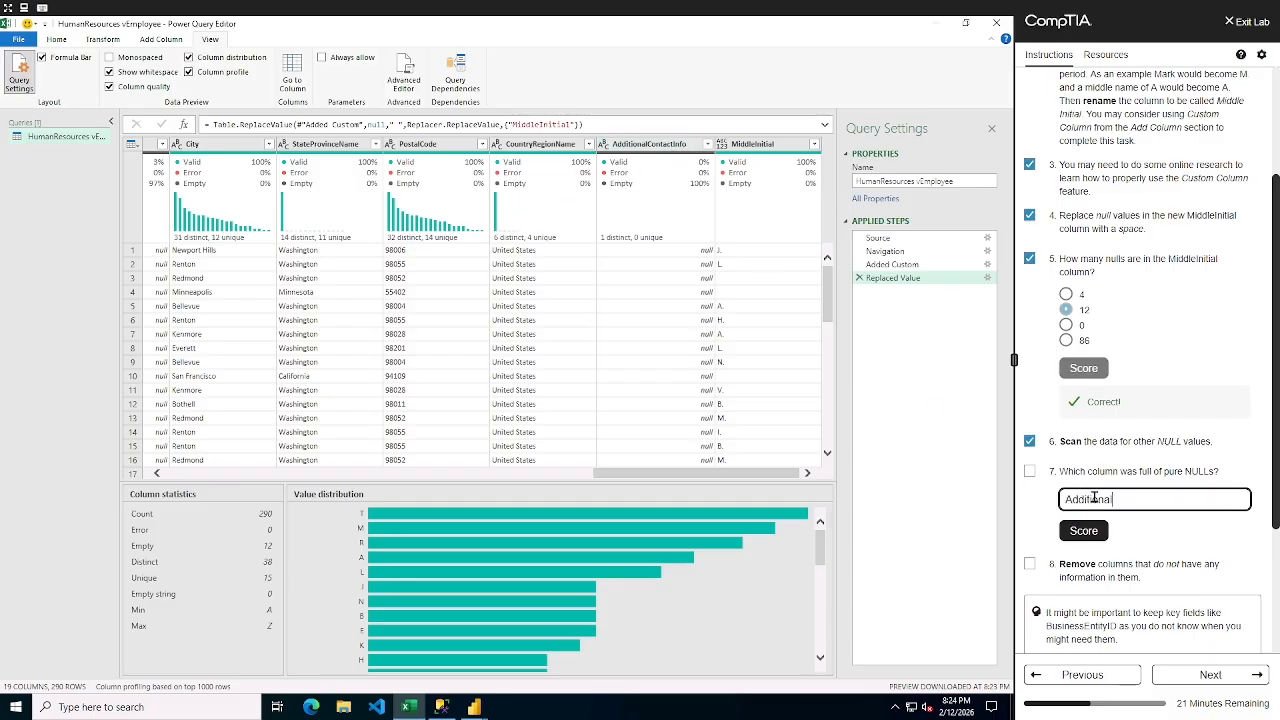
pyautogui.write('AdditionalContactInfo')
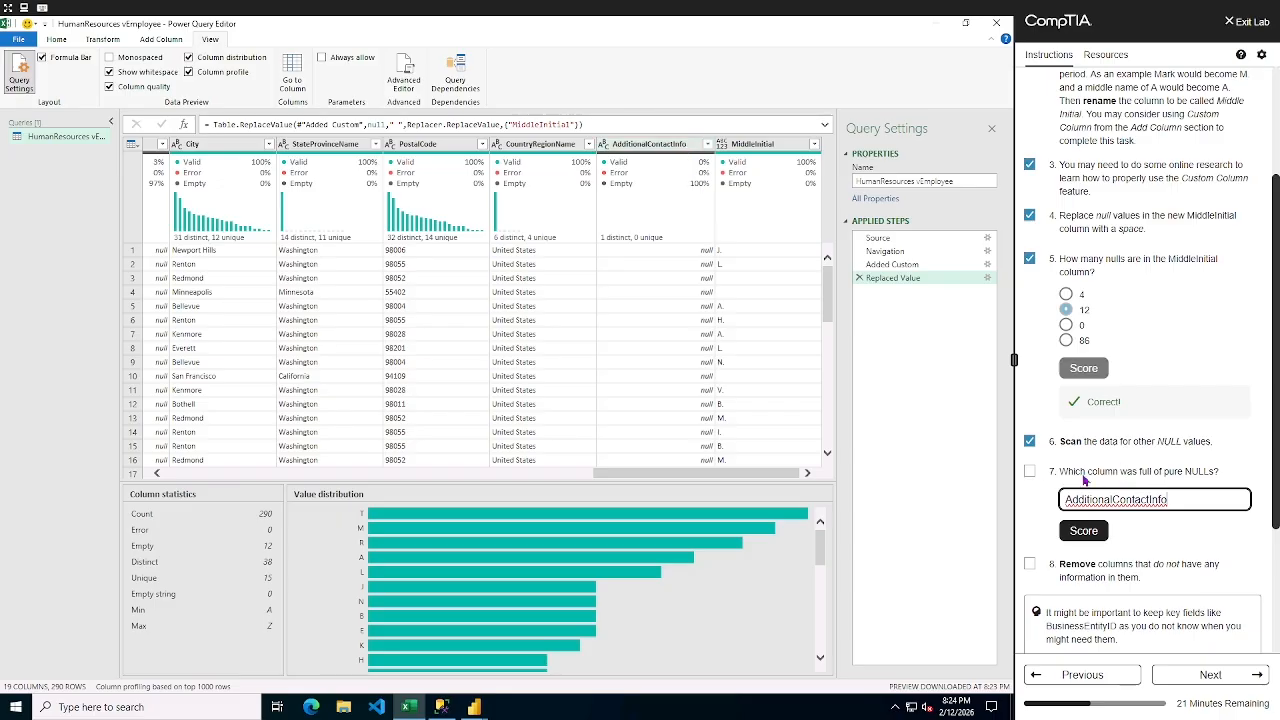
pyautogui.click(1030, 472)
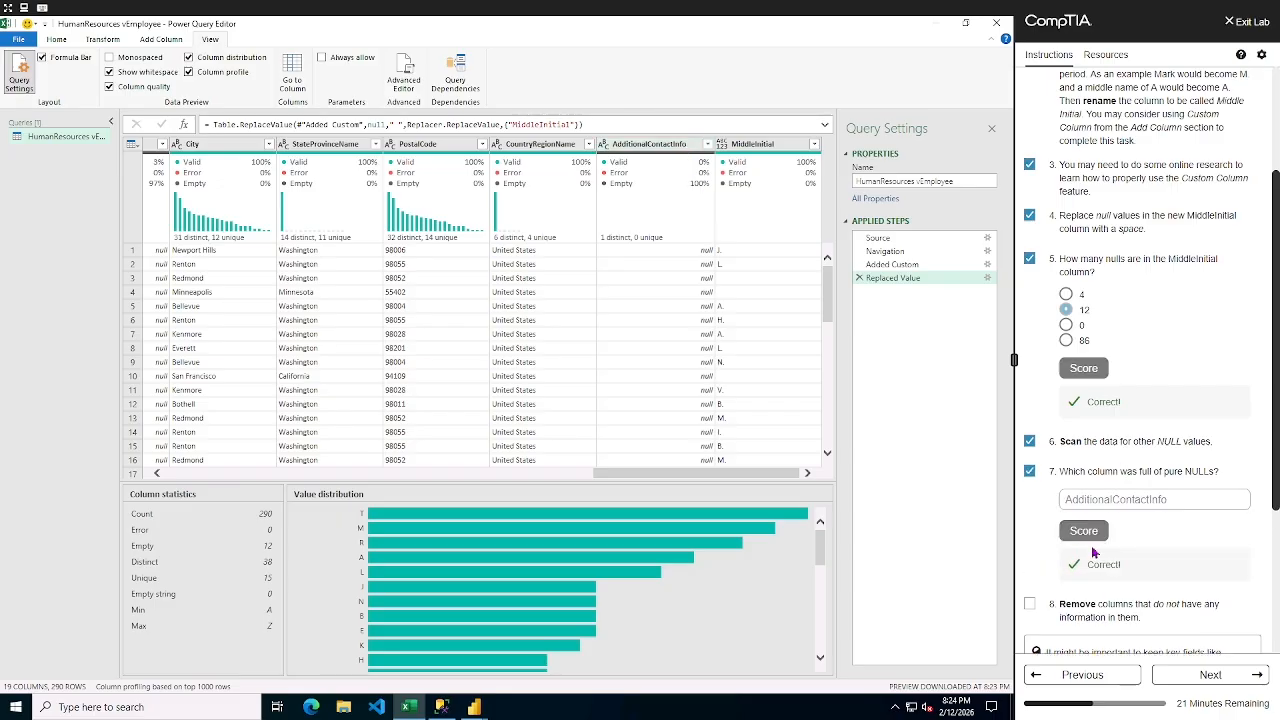
# - Remove the AdditionalContactInfo column from the query
pyautogui.scroll(-1, 1063, 561)
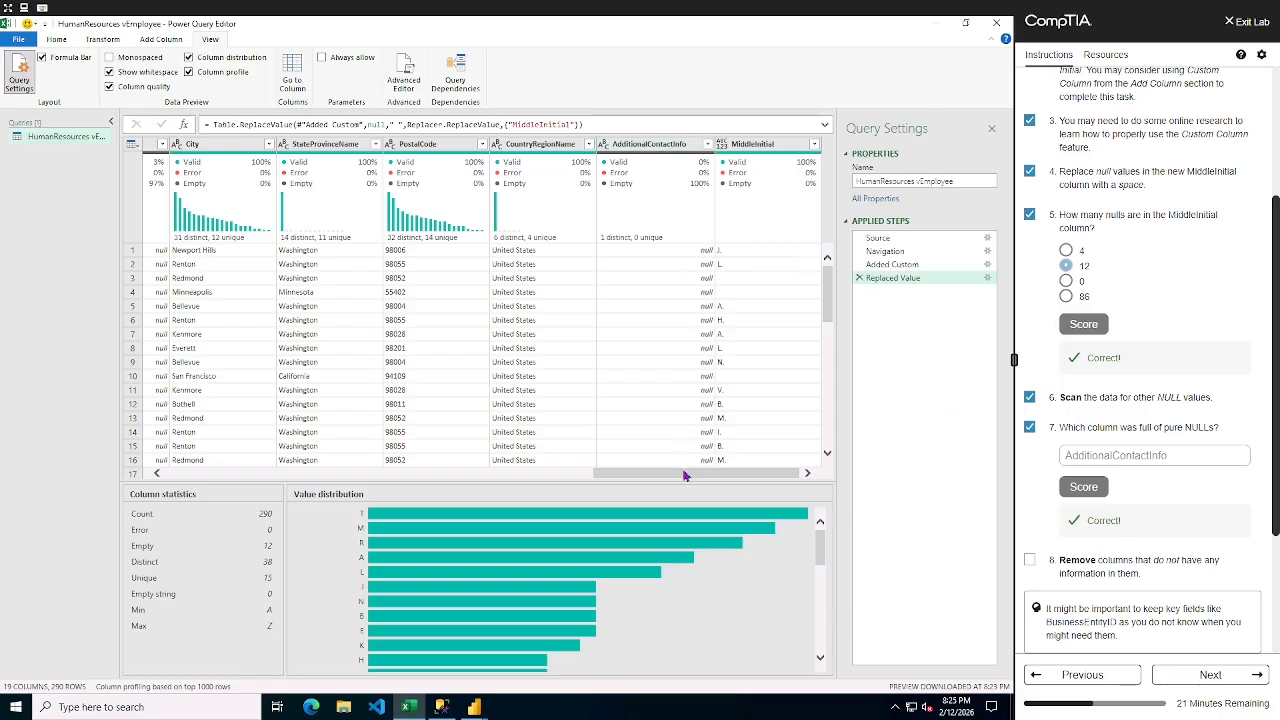
pyautogui.rightClick(676, 146)
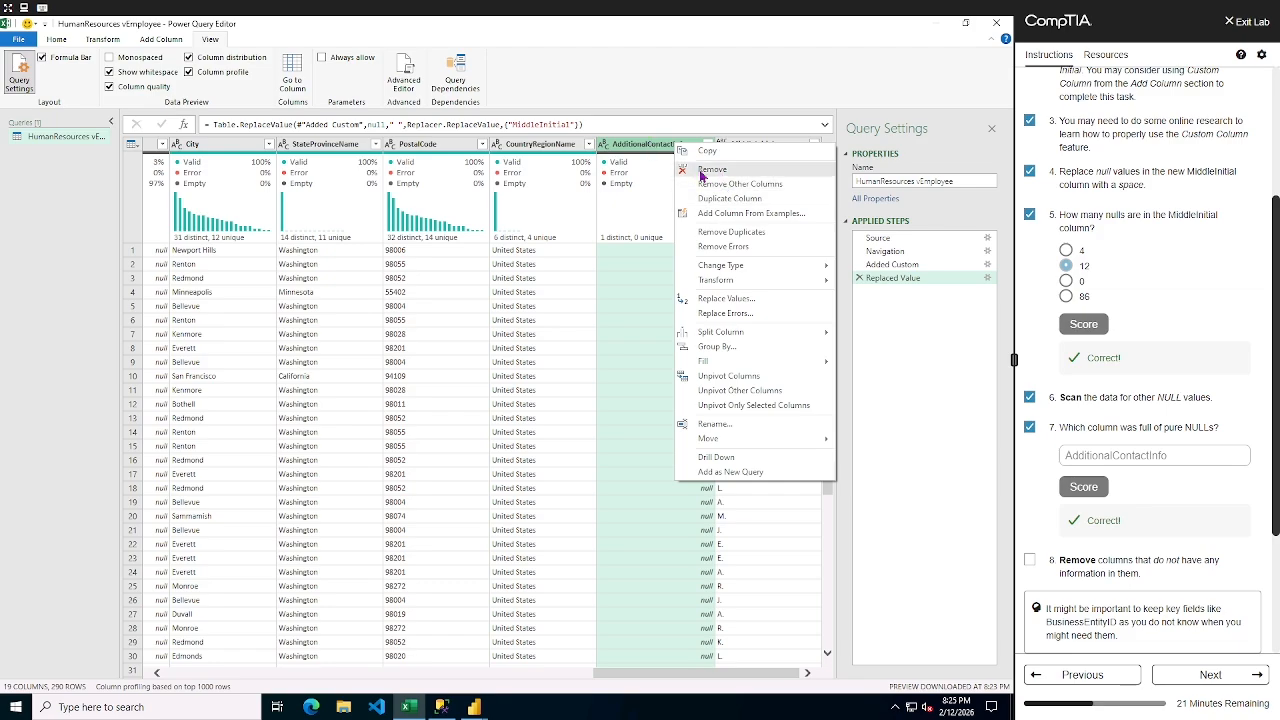
pyautogui.click(711, 169)
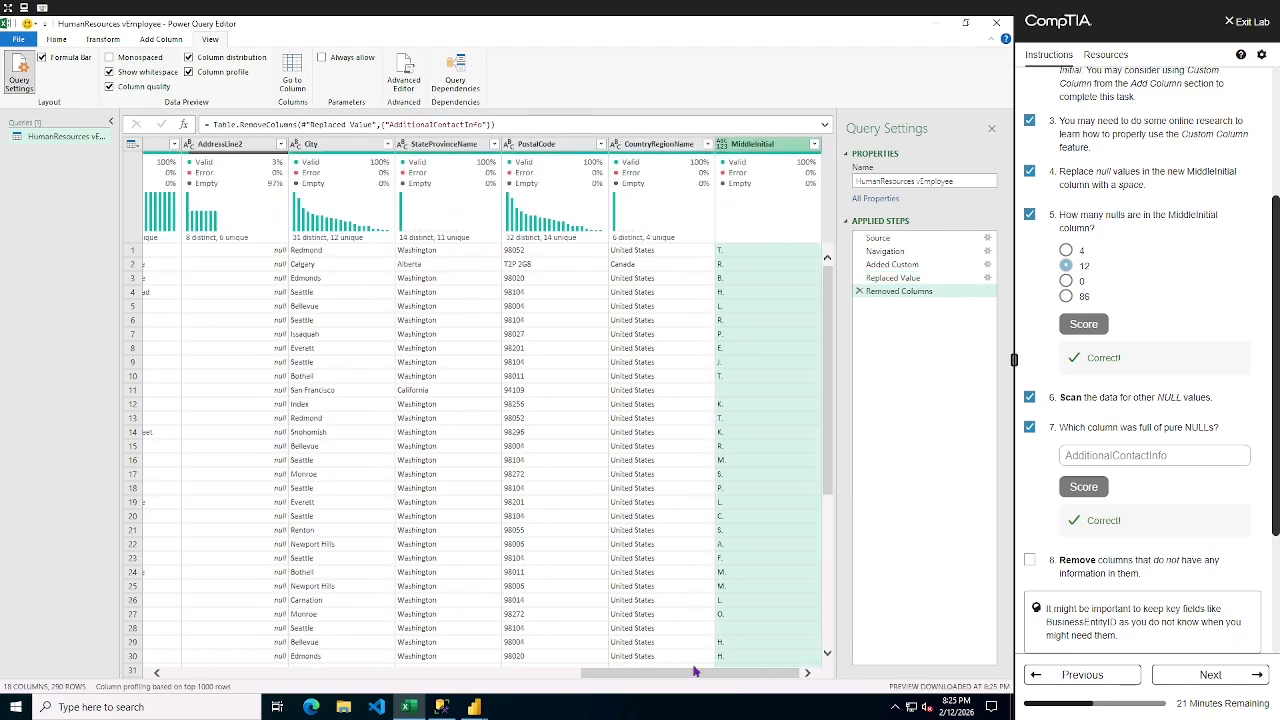
# - Review the remaining columns for any without information and check off lab item 8
pyautogui.moveTo(684, 678); pyautogui.dragTo(346, 640)
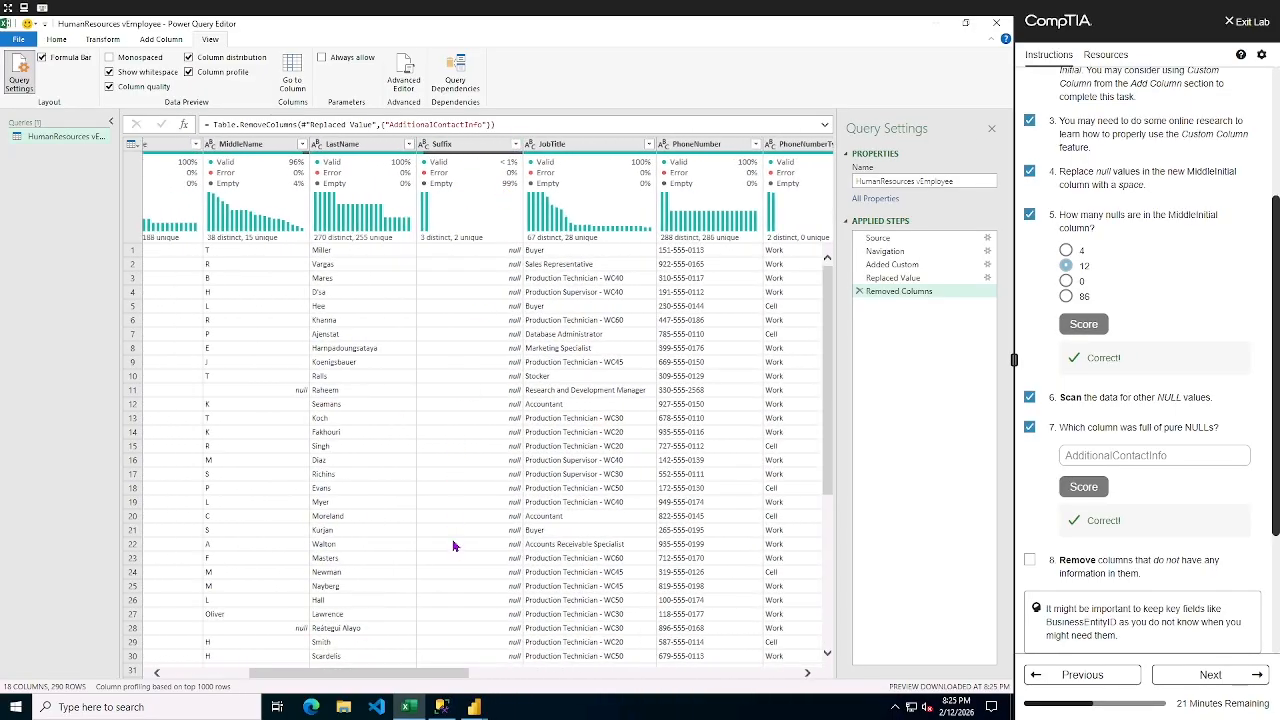
pyautogui.moveTo(365, 672); pyautogui.dragTo(250, 675)
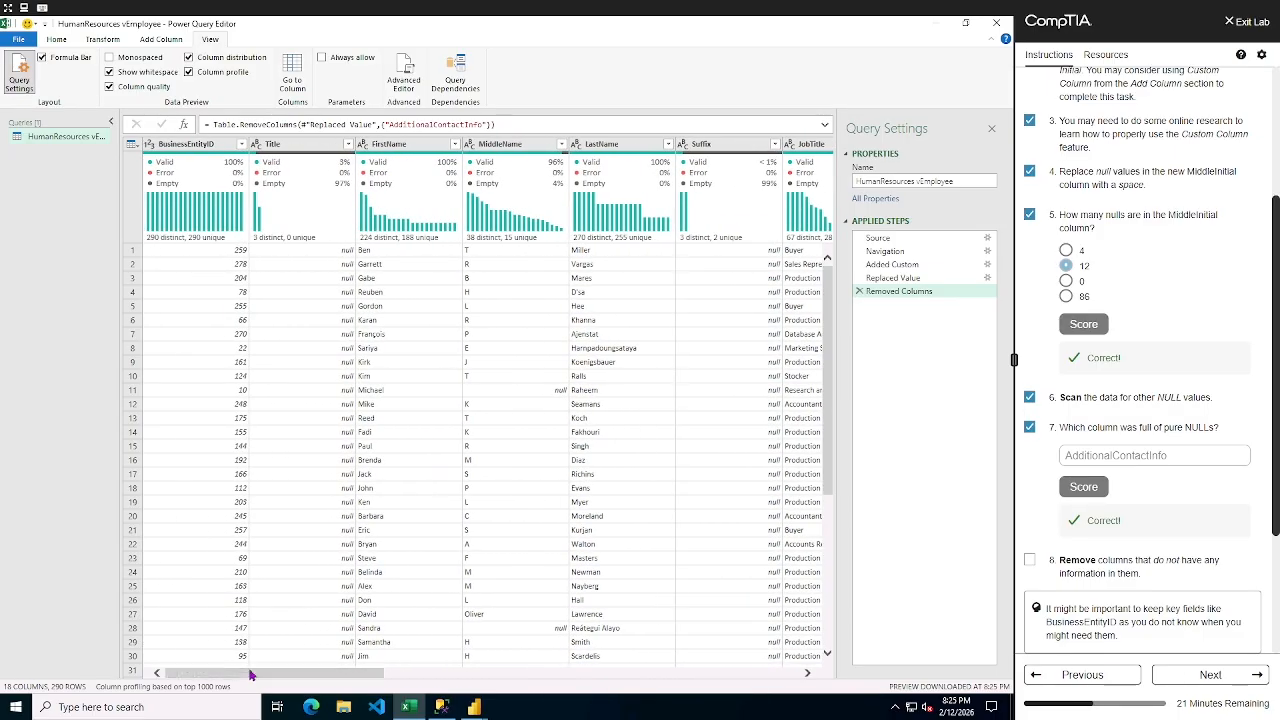
pyautogui.moveTo(337, 187)
pyautogui.click(1031, 563)
# - Check off and score the removed-columns question with AdditionalContactInfo as the answer, and continue to the next lab page
pyautogui.scroll(-2, 1128, 560)
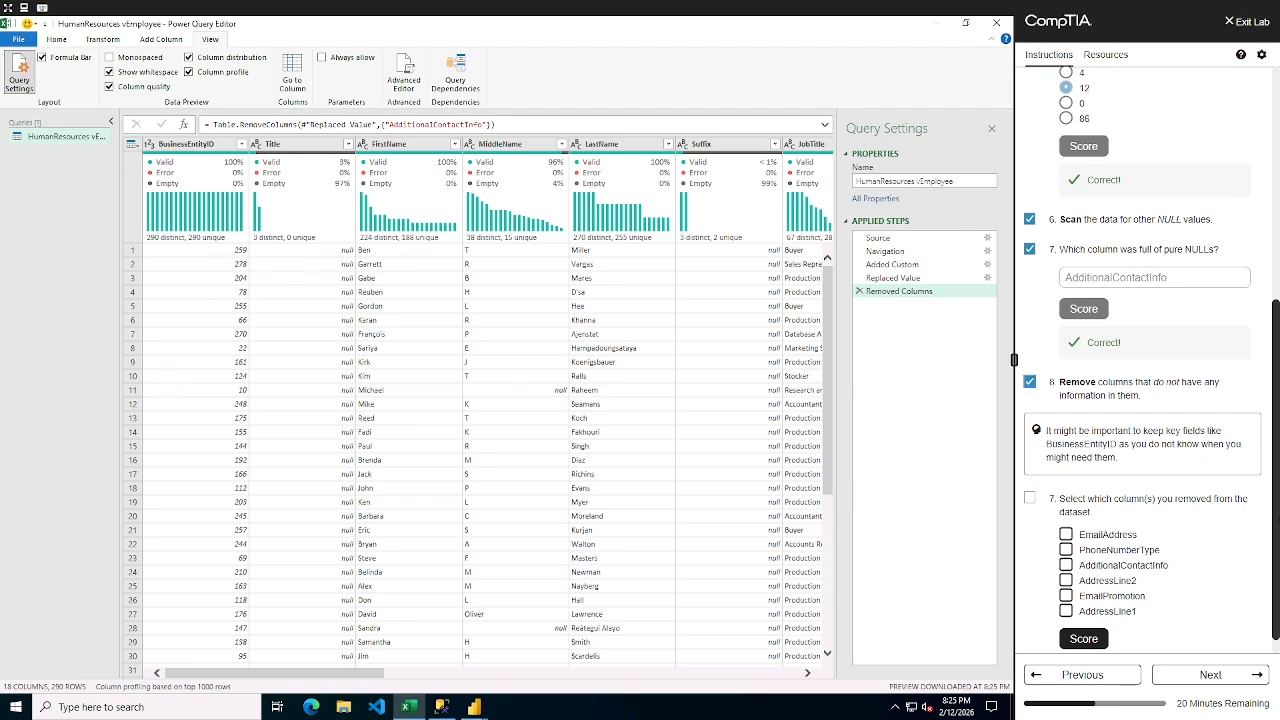
pyautogui.click(1030, 499)
pyautogui.click(1066, 565)
pyautogui.click(1074, 640)
pyautogui.scroll(-1, 1140, 600)
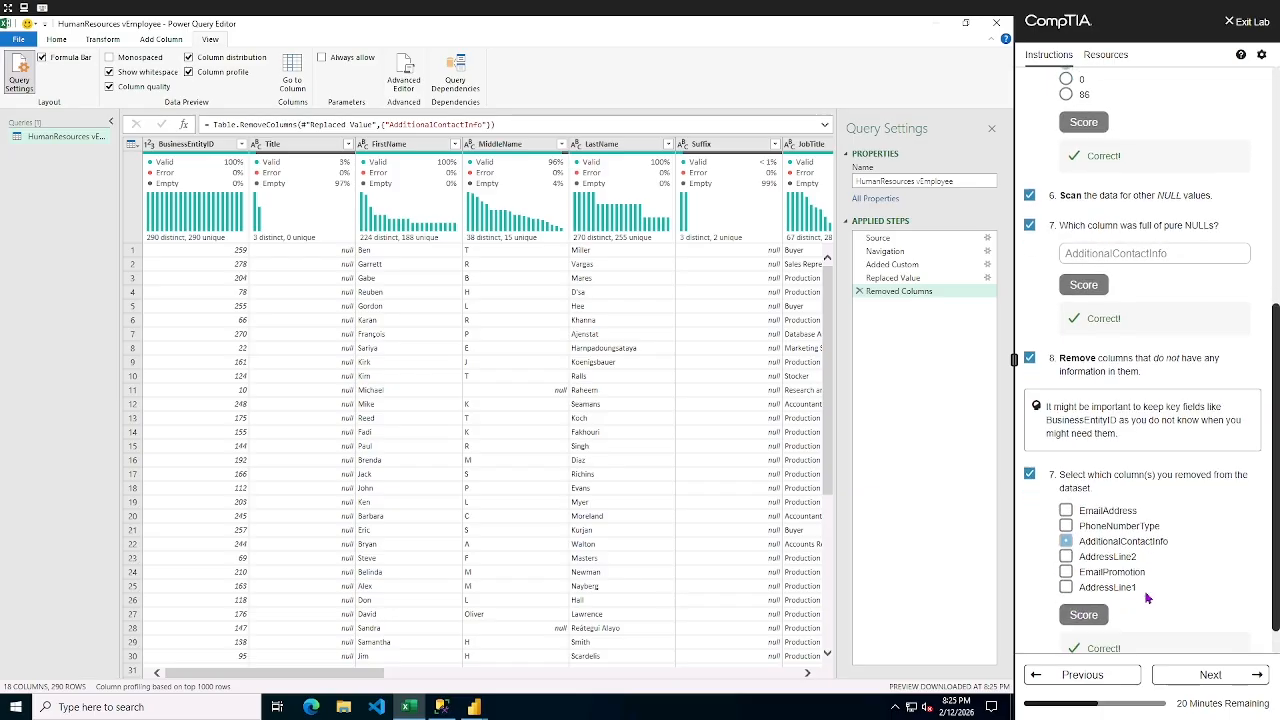
pyautogui.click(1238, 677)
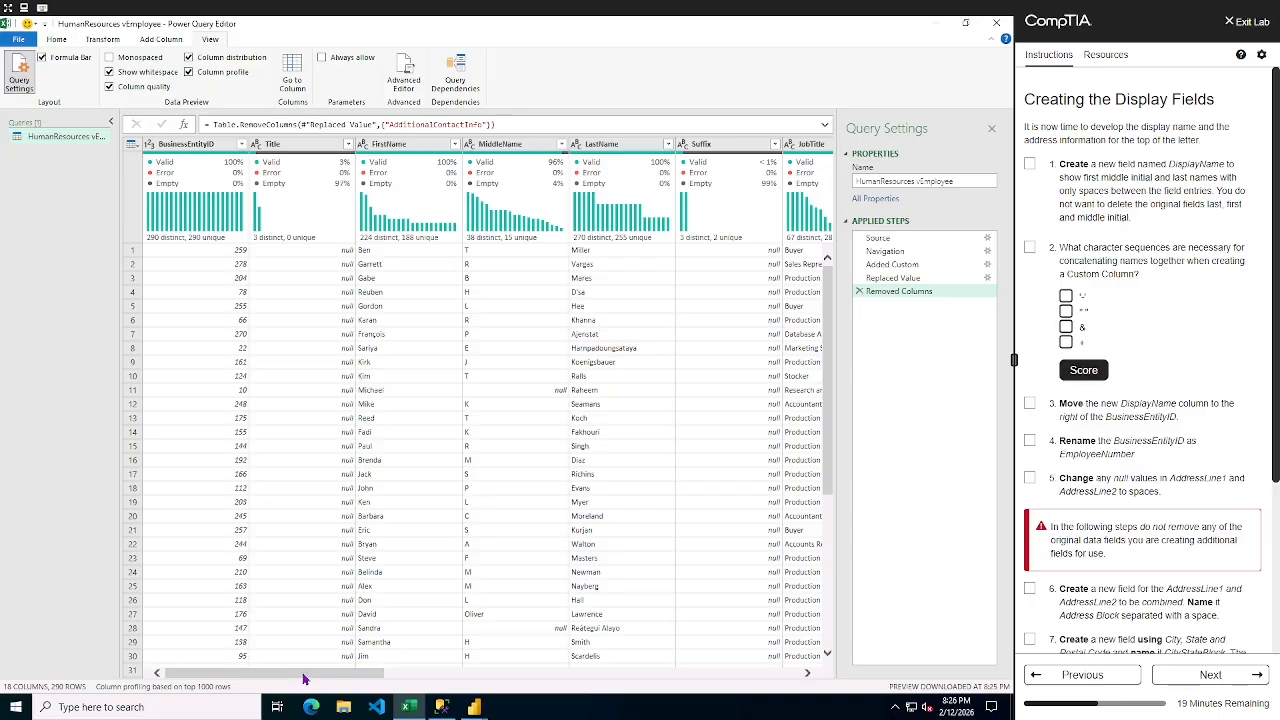
# - Move the MiddleInitial column between the MiddleName and LastName columns
pyautogui.moveTo(304, 679); pyautogui.dragTo(569, 680)
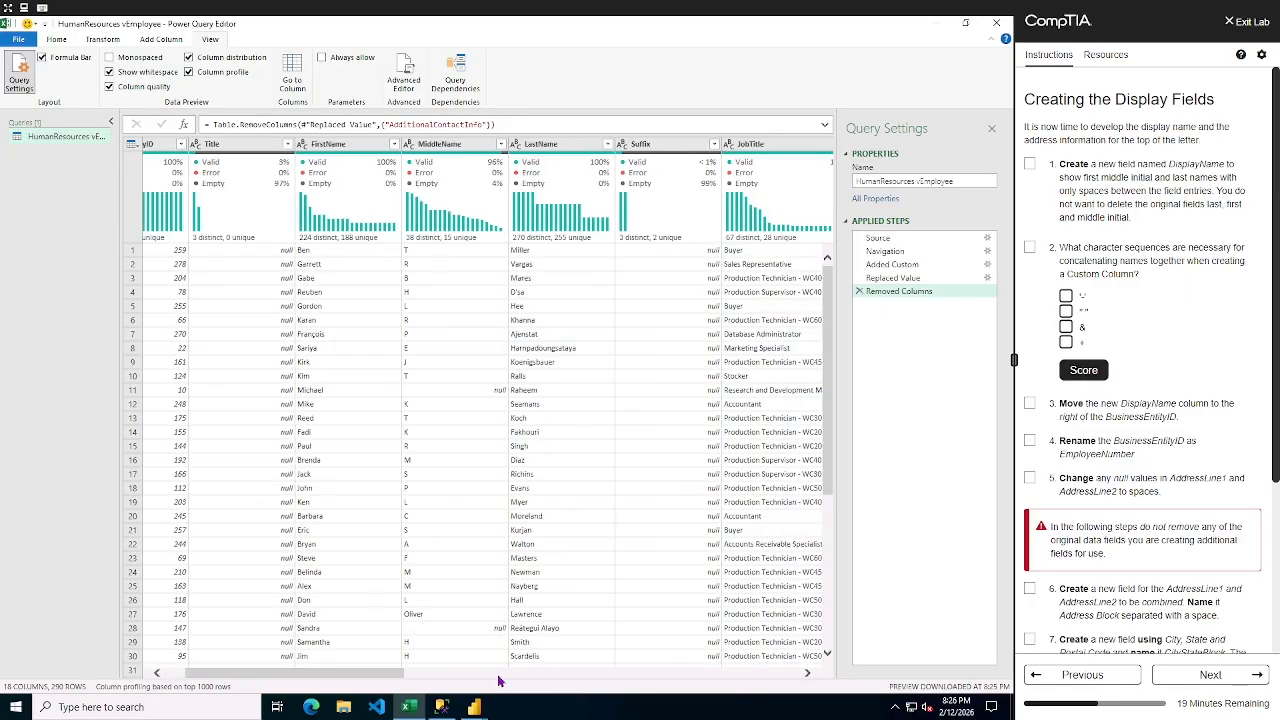
pyautogui.moveTo(386, 677); pyautogui.dragTo(790, 678)
pyautogui.moveTo(757, 144); pyautogui.dragTo(300, 148)
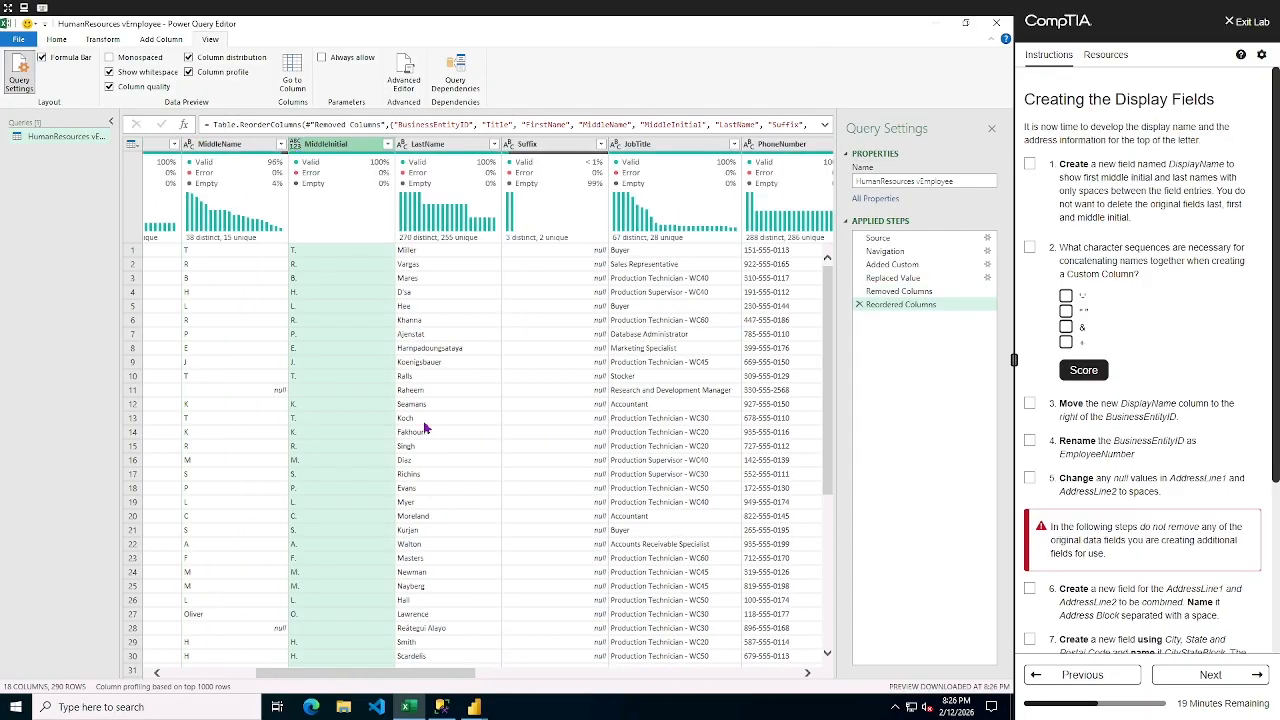
# - Start a new custom column and name it DisplayName
pyautogui.moveTo(390, 681); pyautogui.dragTo(306, 681)
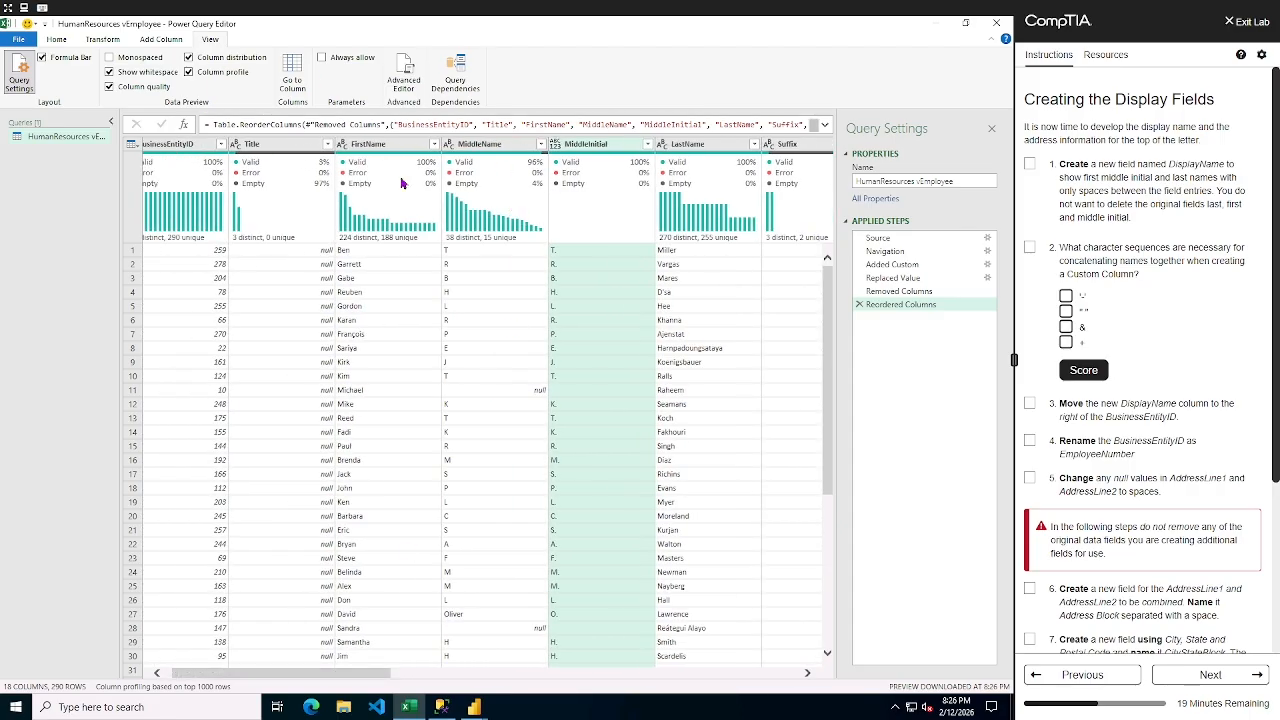
pyautogui.click(162, 40)
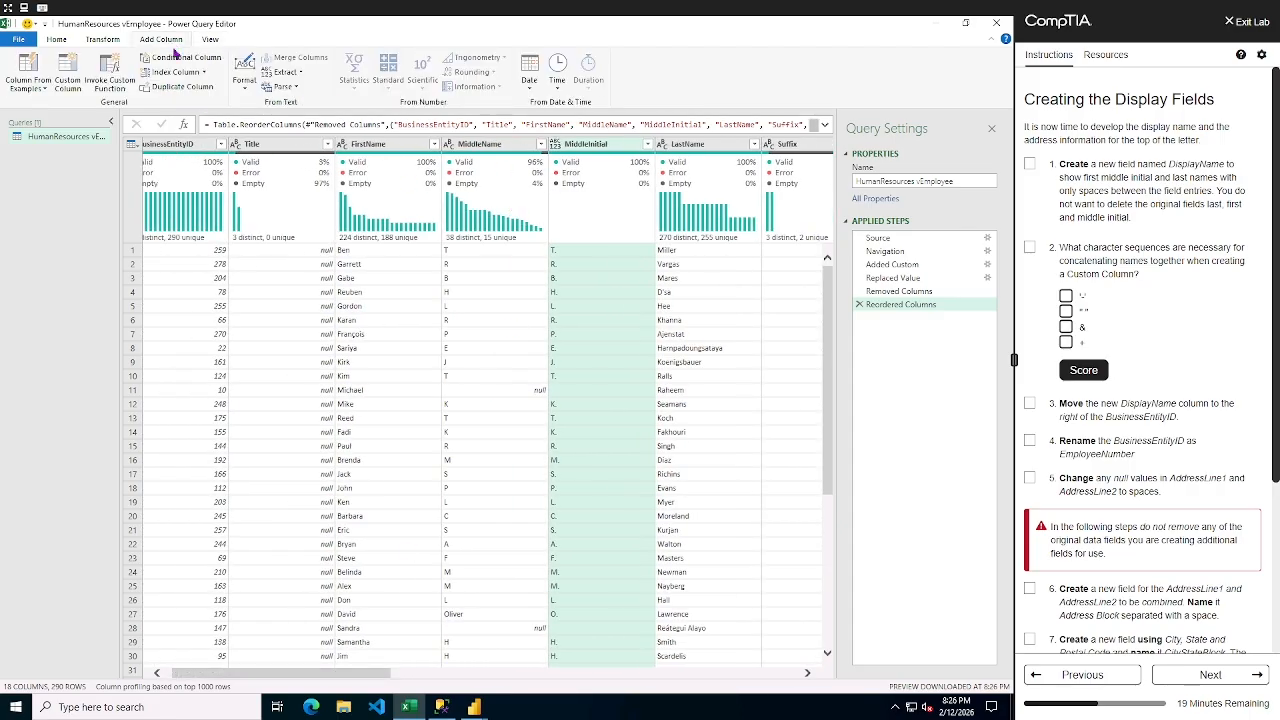
pyautogui.click(73, 66)
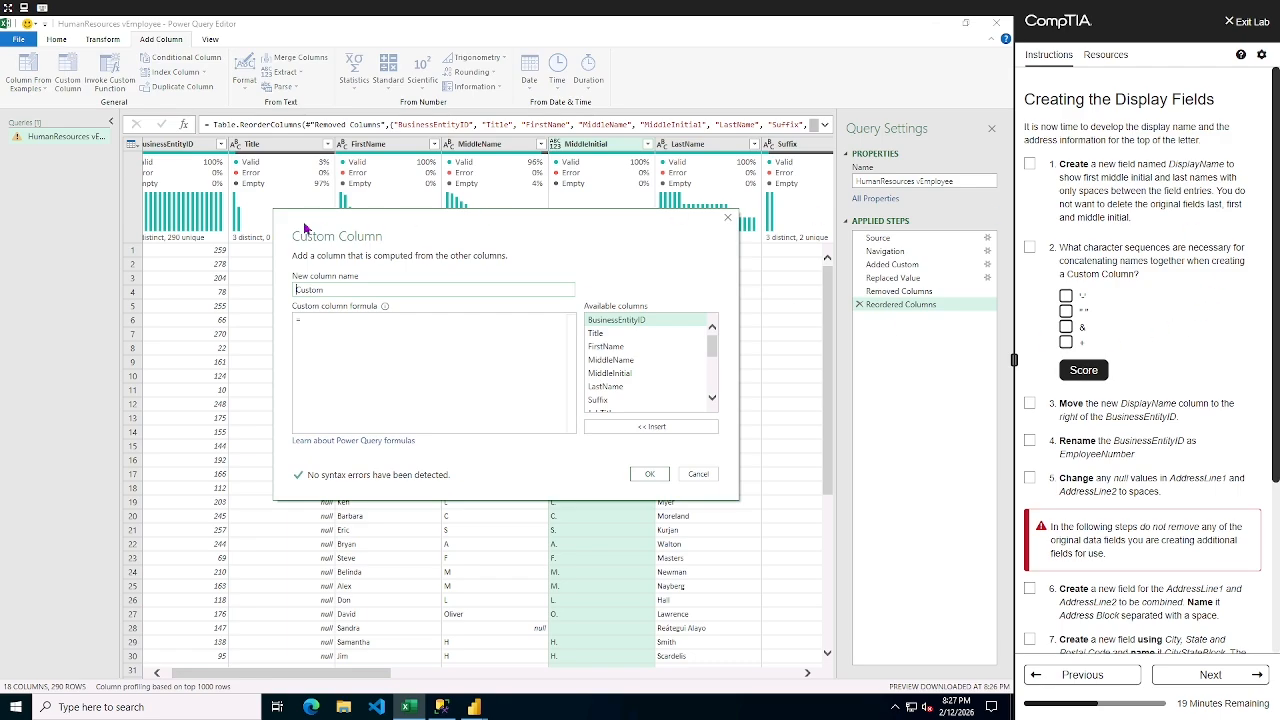
pyautogui.write('DisplayName')
pyautogui.press('Delete')
pyautogui.press('Delete')
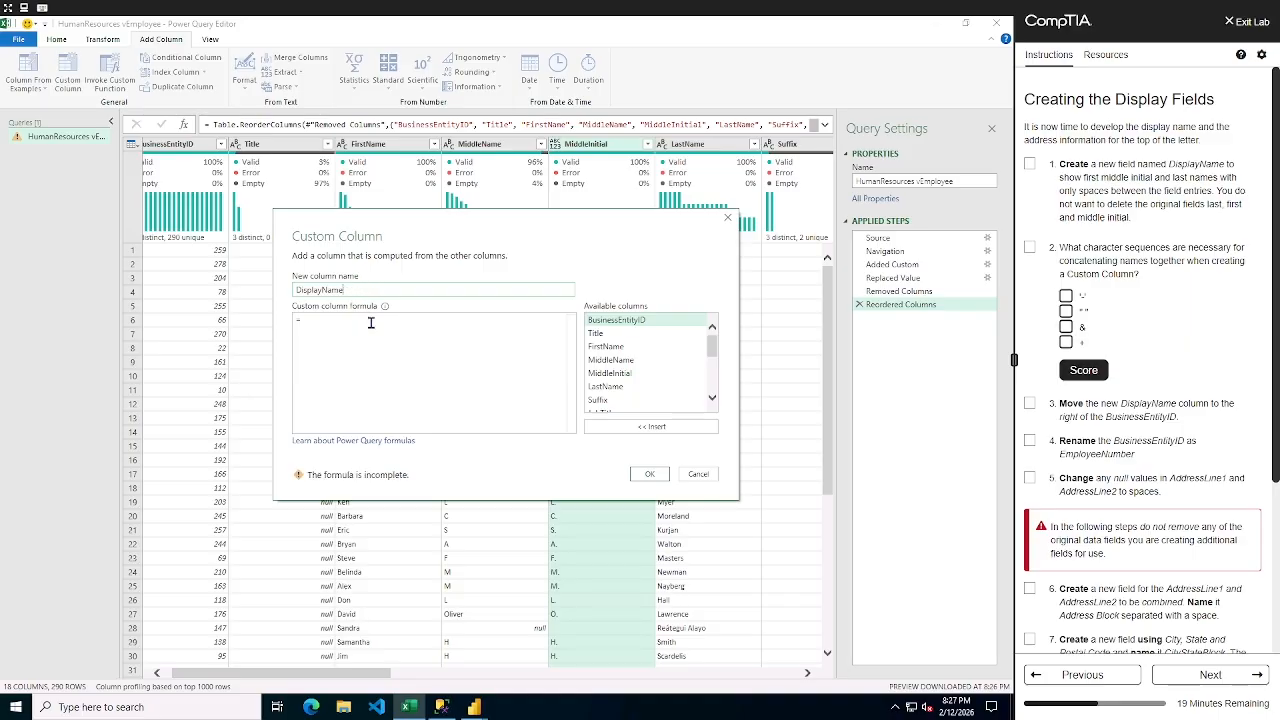
# - Define the custom column formula as [FirstName]&" "&[MiddleInitial]&" "&[LastName] and create the column
pyautogui.click(371, 322)
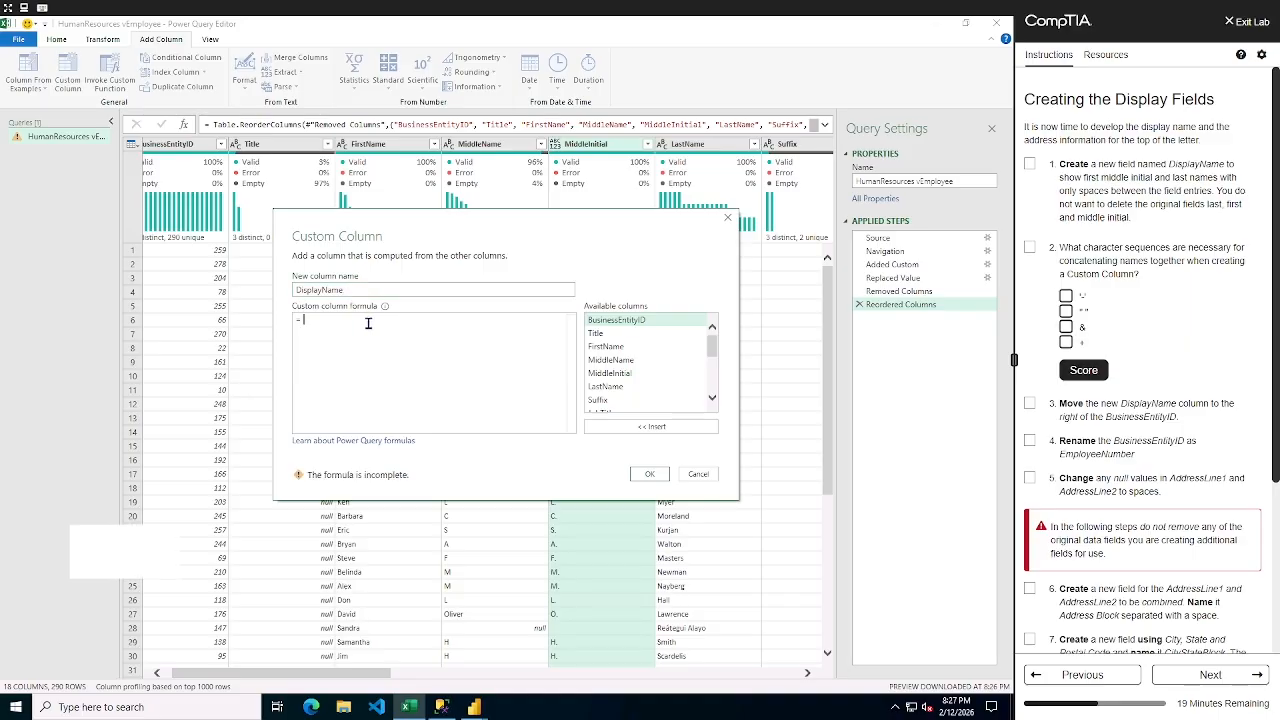
pyautogui.doubleClick(622, 348)
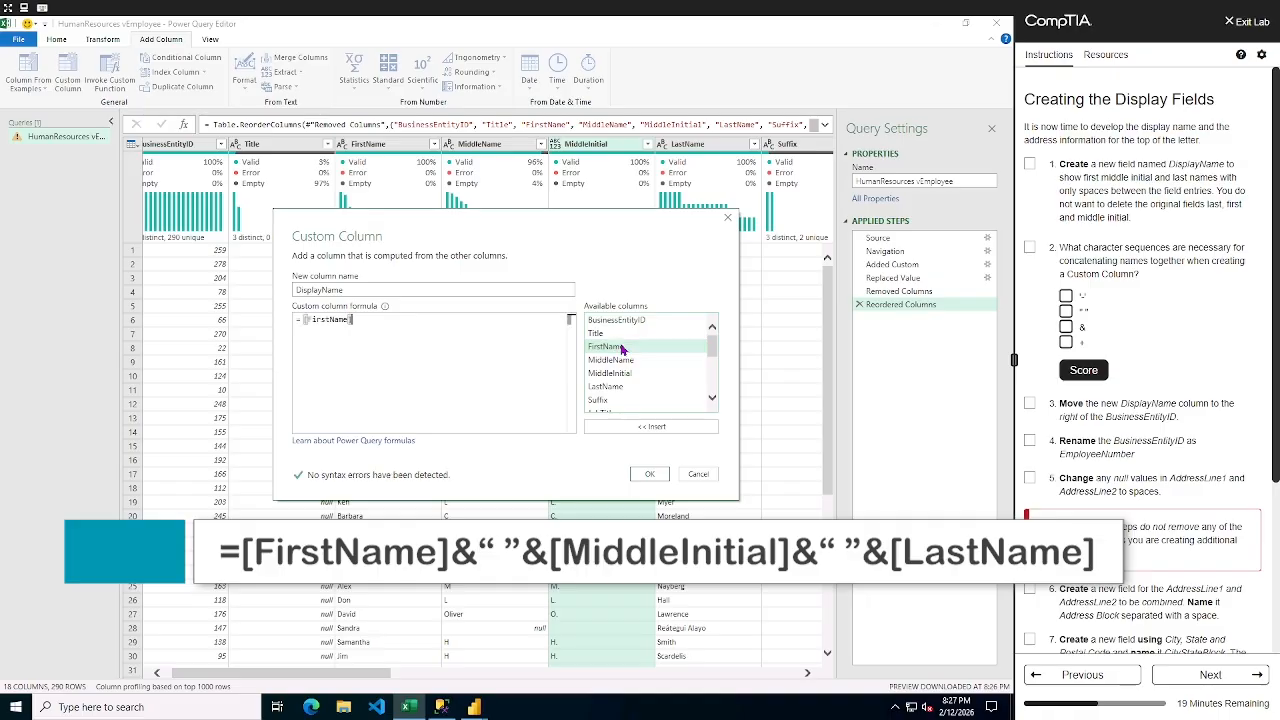
pyautogui.write('&')
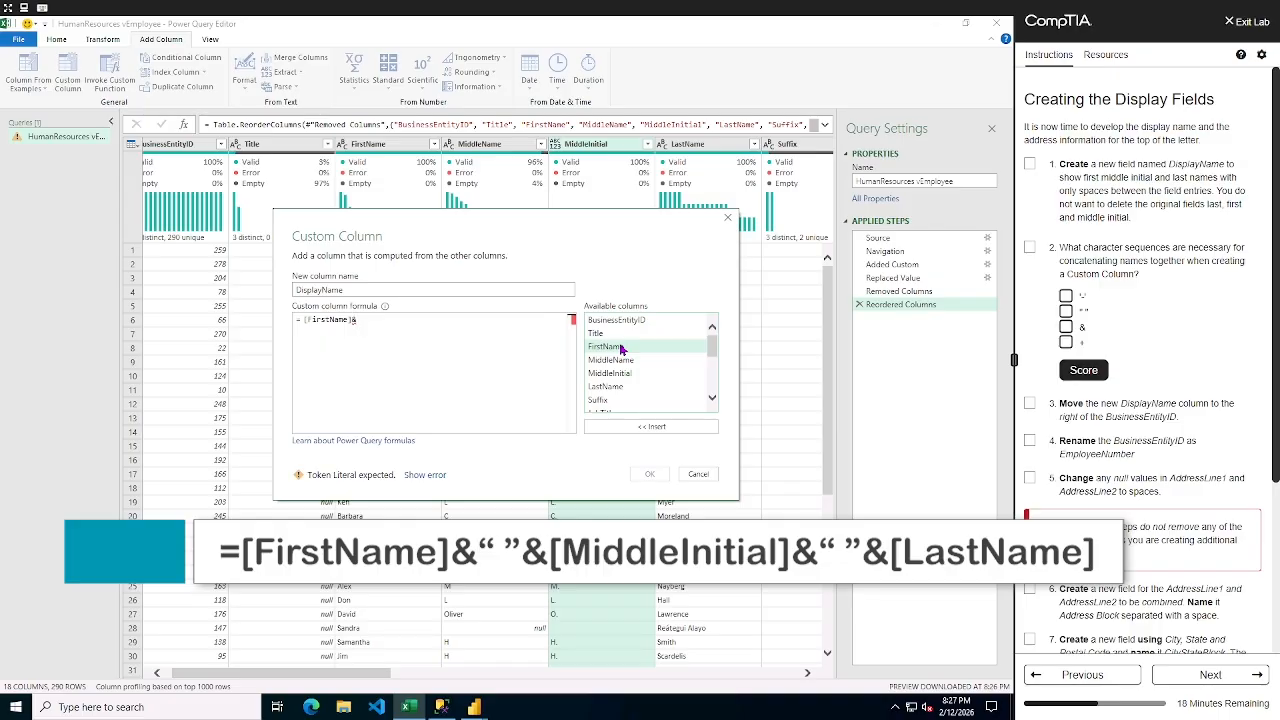
pyautogui.write('" "')
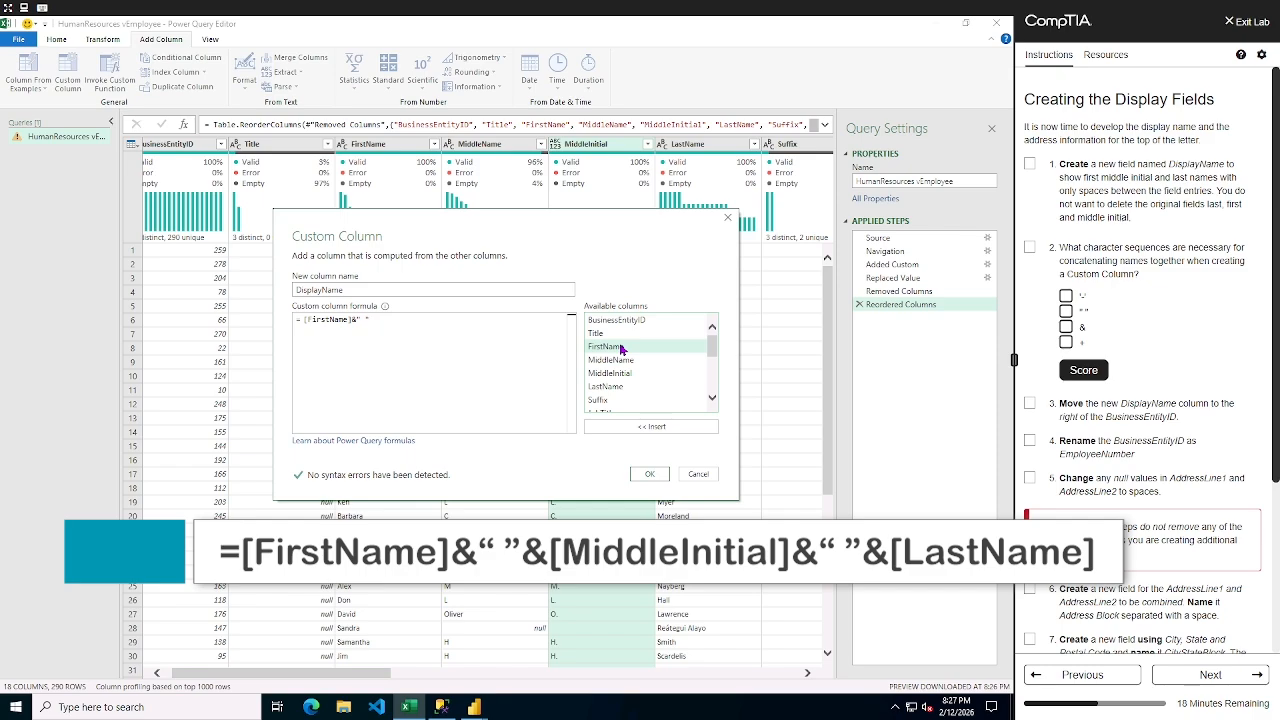
pyautogui.write('&')
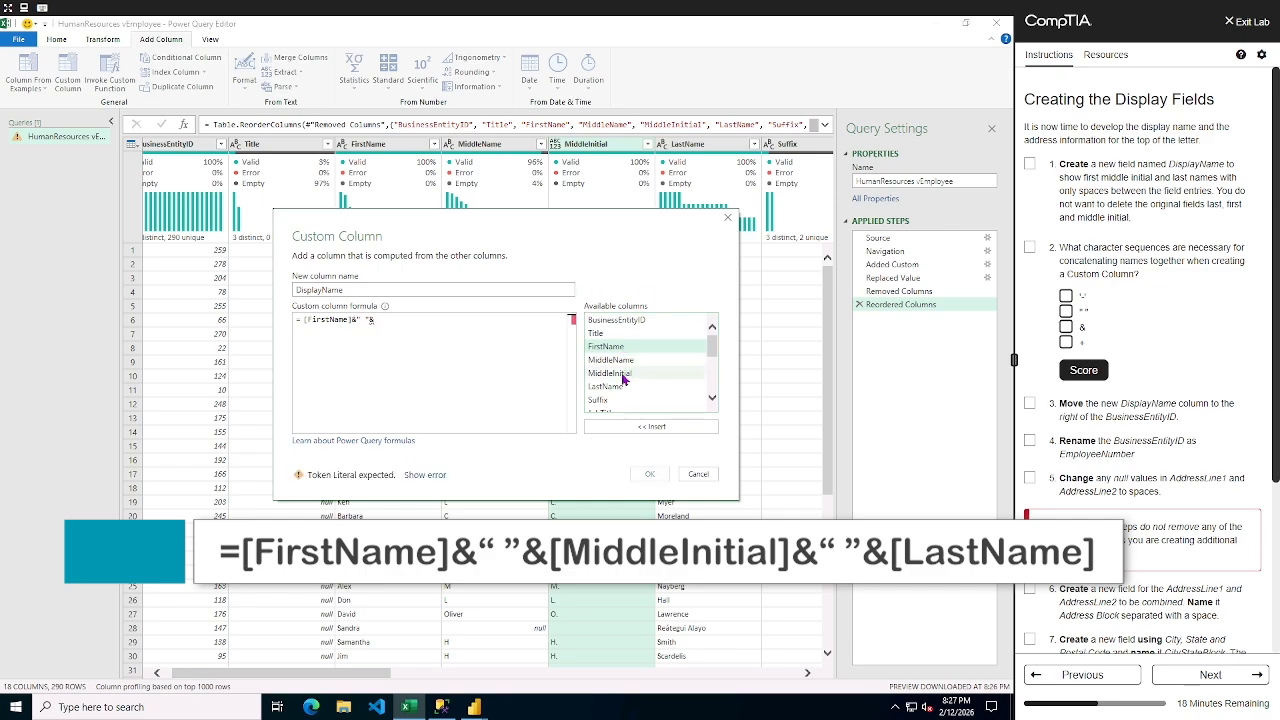
pyautogui.doubleClick(620, 375)
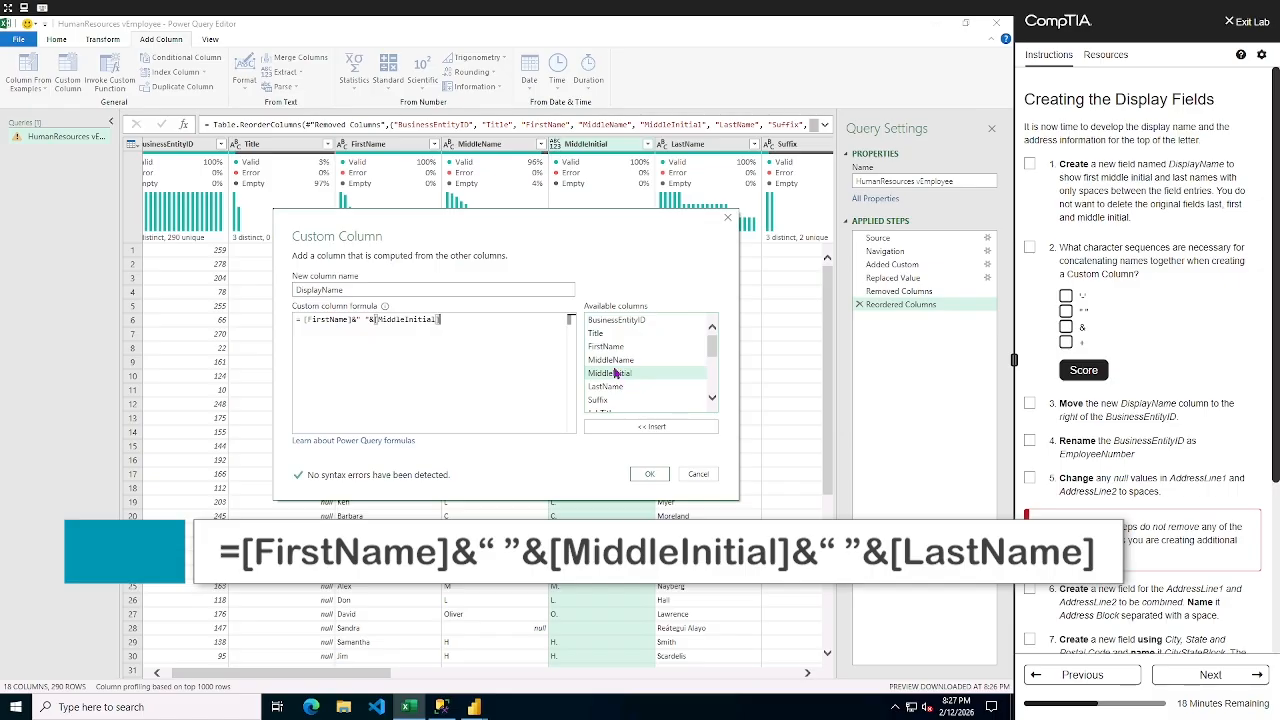
pyautogui.write('&')
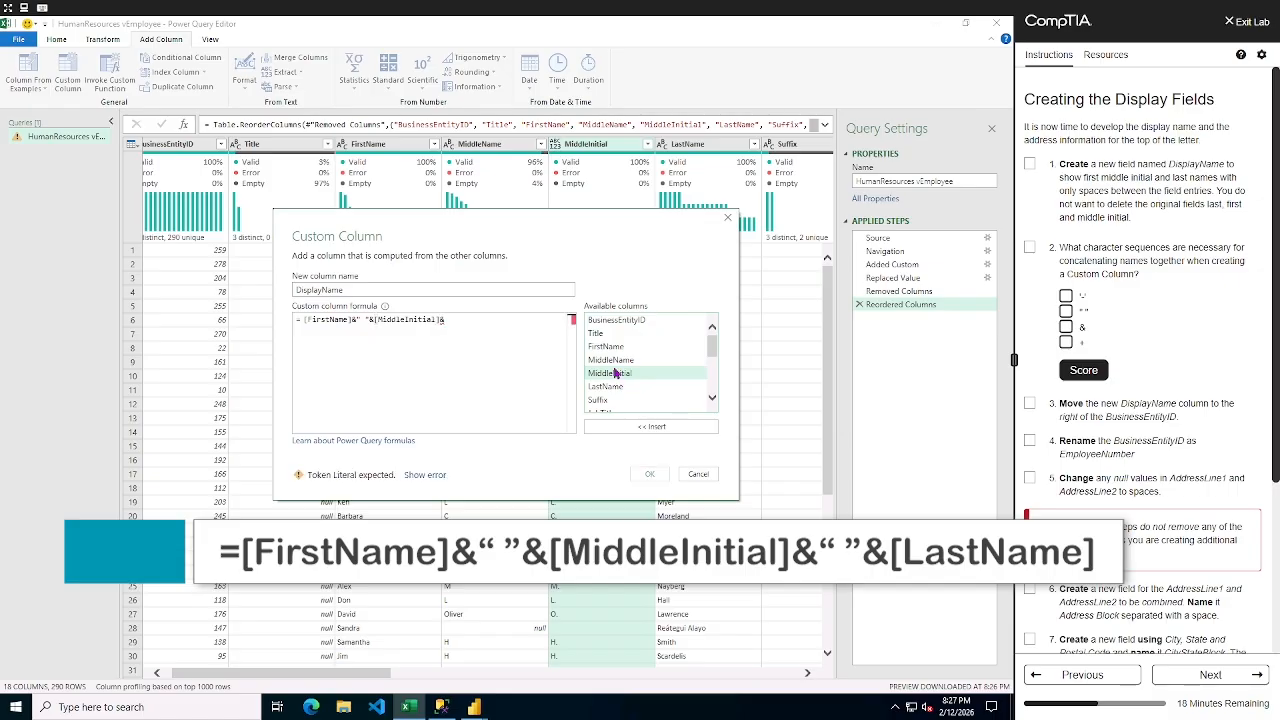
pyautogui.write('" "')
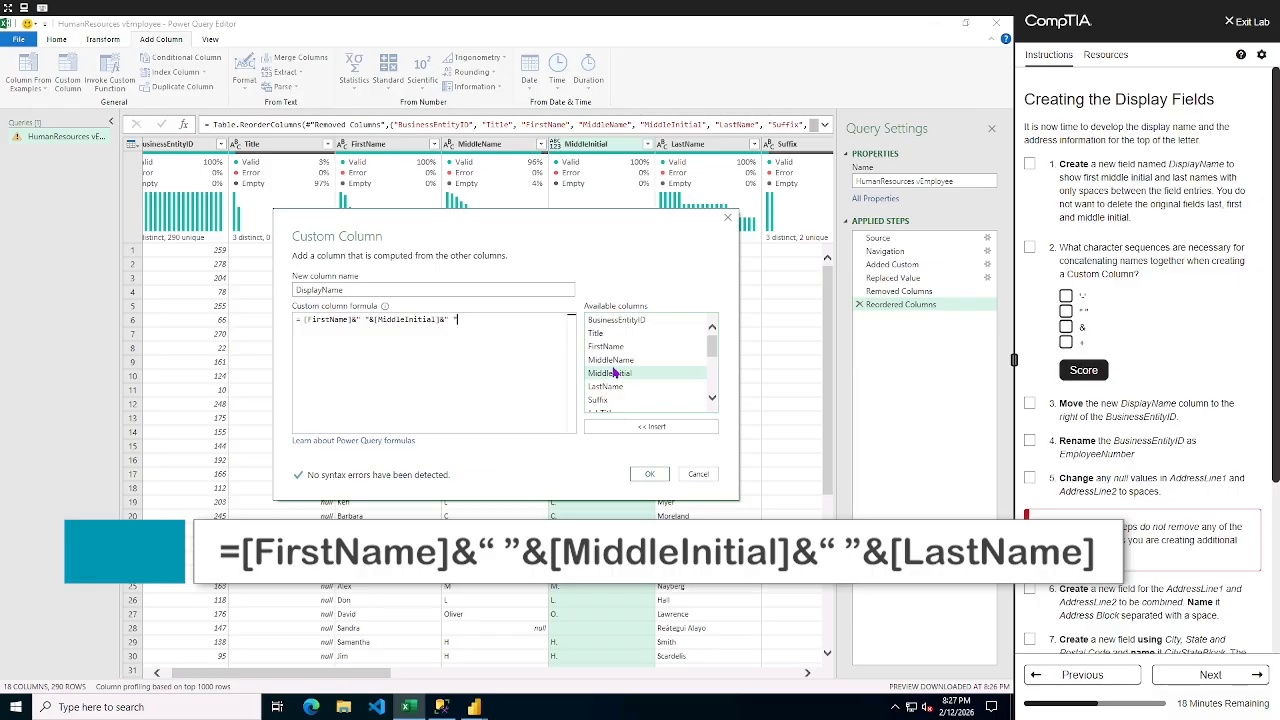
pyautogui.write('&')
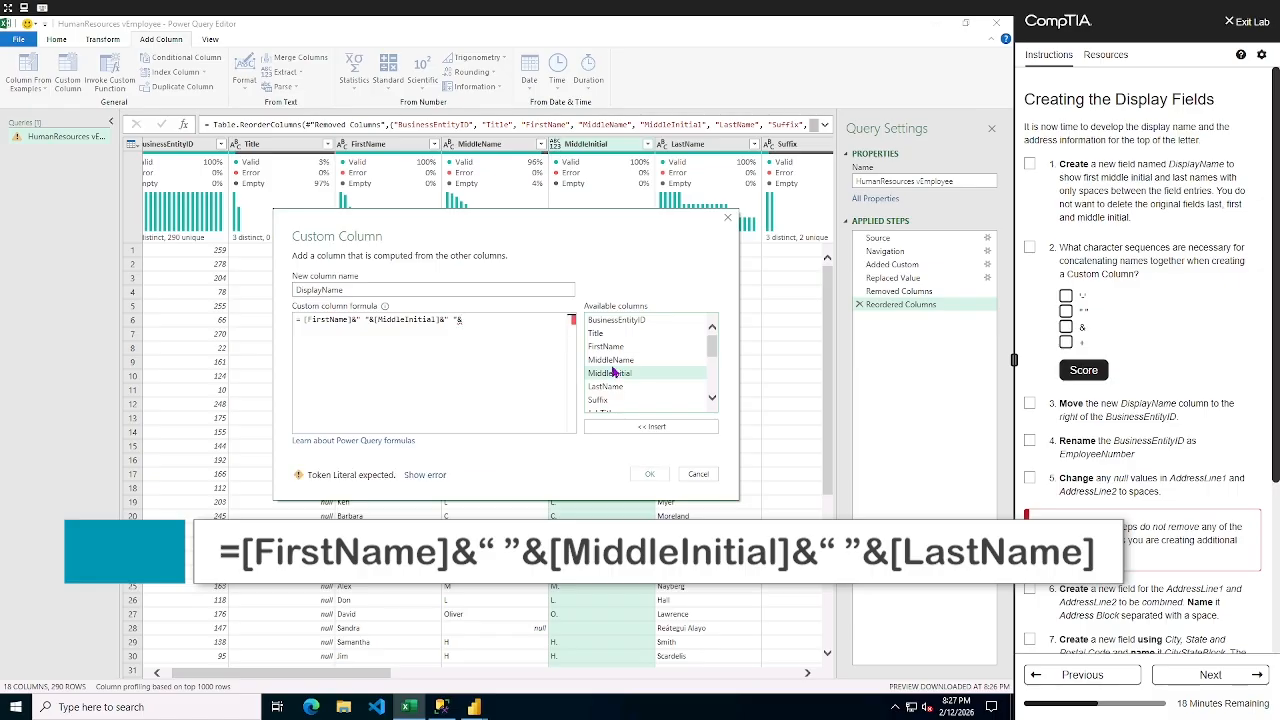
pyautogui.doubleClick(604, 387)
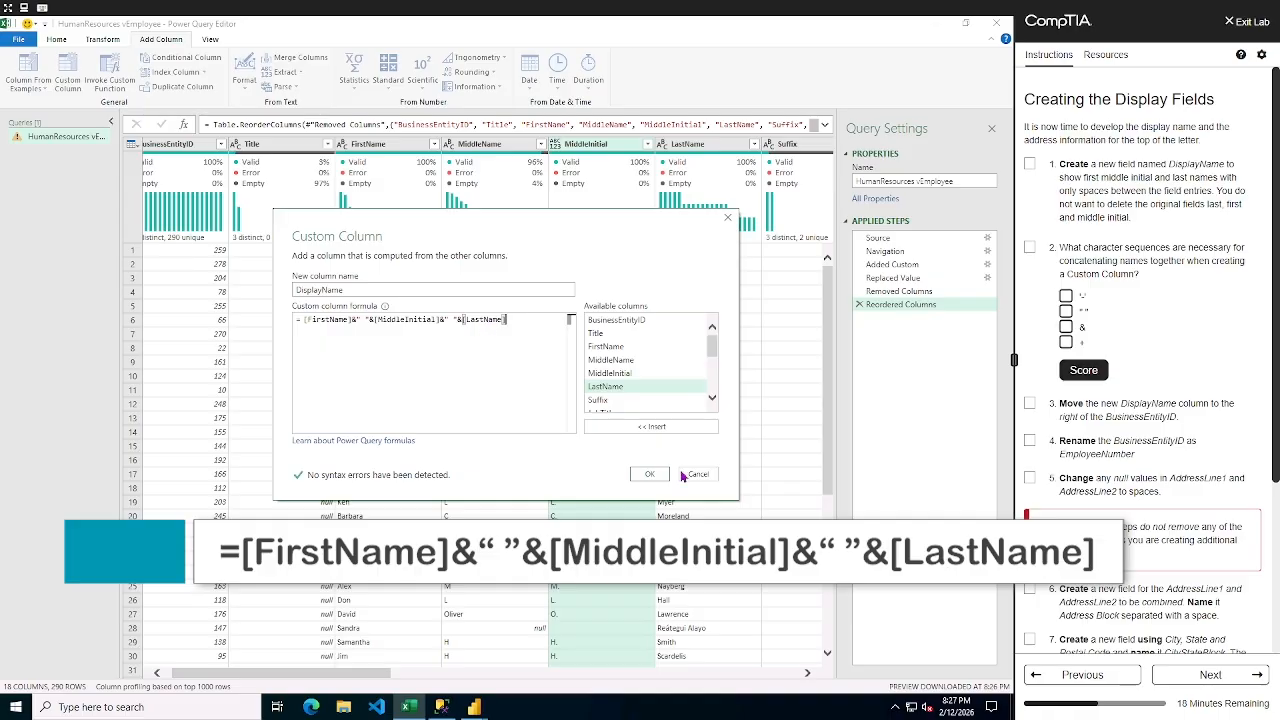
pyautogui.click(648, 474)
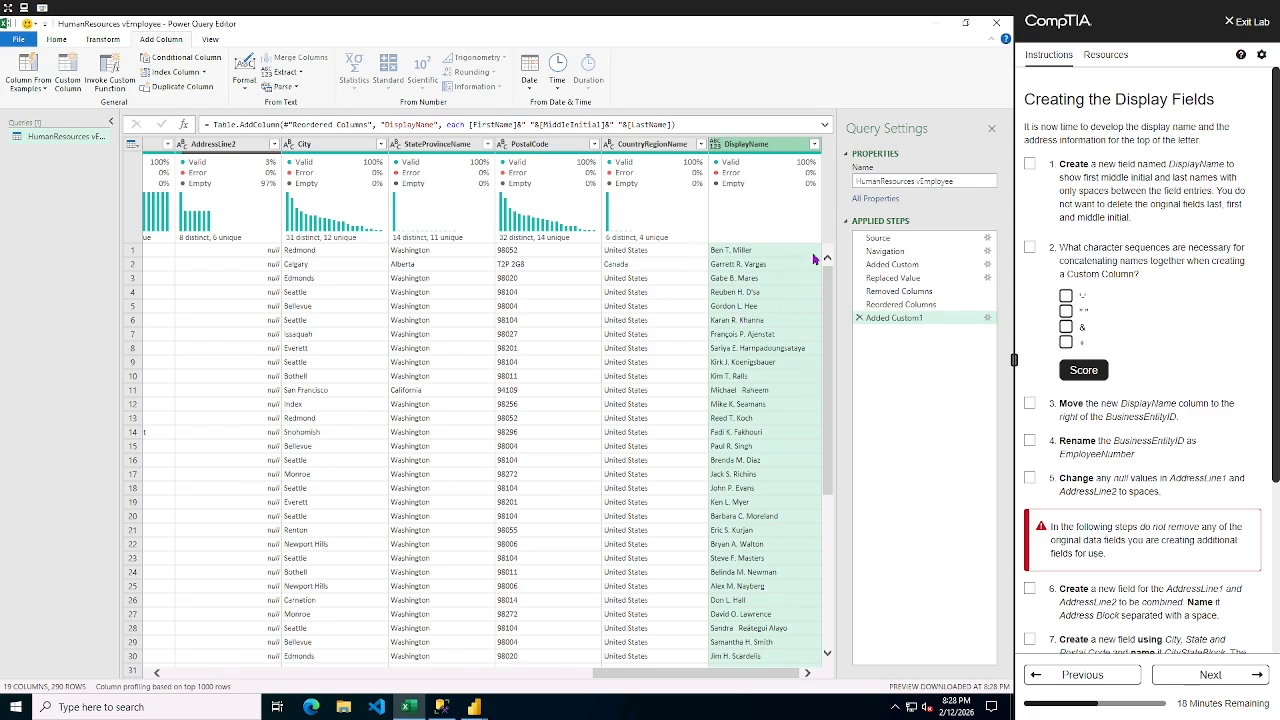
# - Check off lab item 1 and score the concatenation question with the quoted space " " and & as the answers
pyautogui.click(1031, 165)
pyautogui.click(1067, 313)
pyautogui.click(1067, 327)
pyautogui.click(1085, 371)
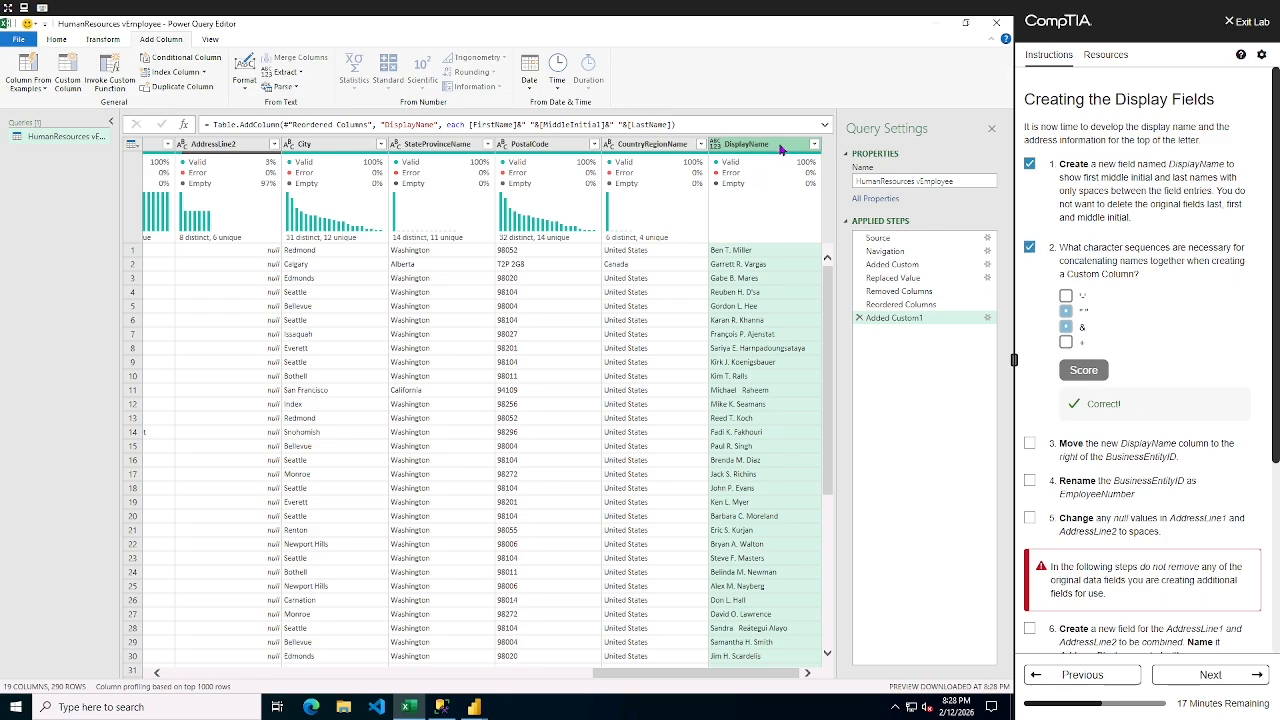
# - Move the DisplayName column to the right of the BusinessEntityID column
pyautogui.moveTo(780, 148); pyautogui.dragTo(497, 147)
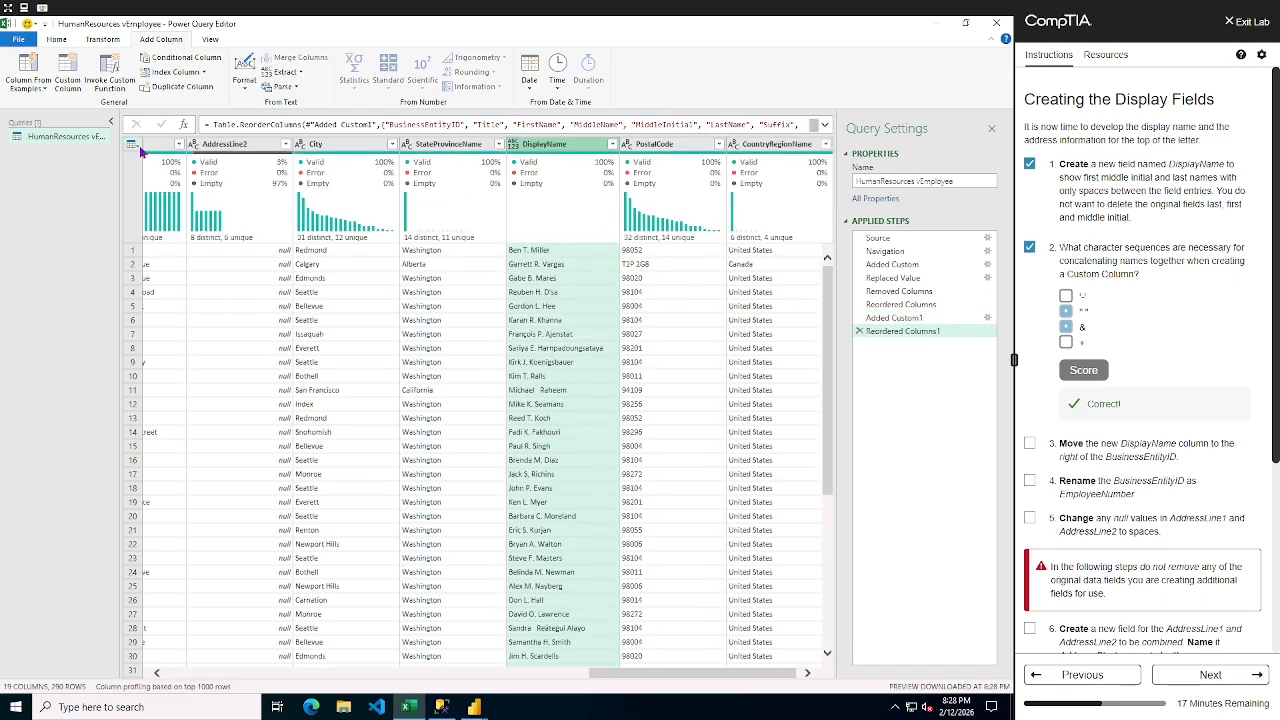
# - Move the DisplayName column directly after BusinessEntityID and mark lab task 3 as complete
pyautogui.moveTo(580, 148); pyautogui.dragTo(280, 146)
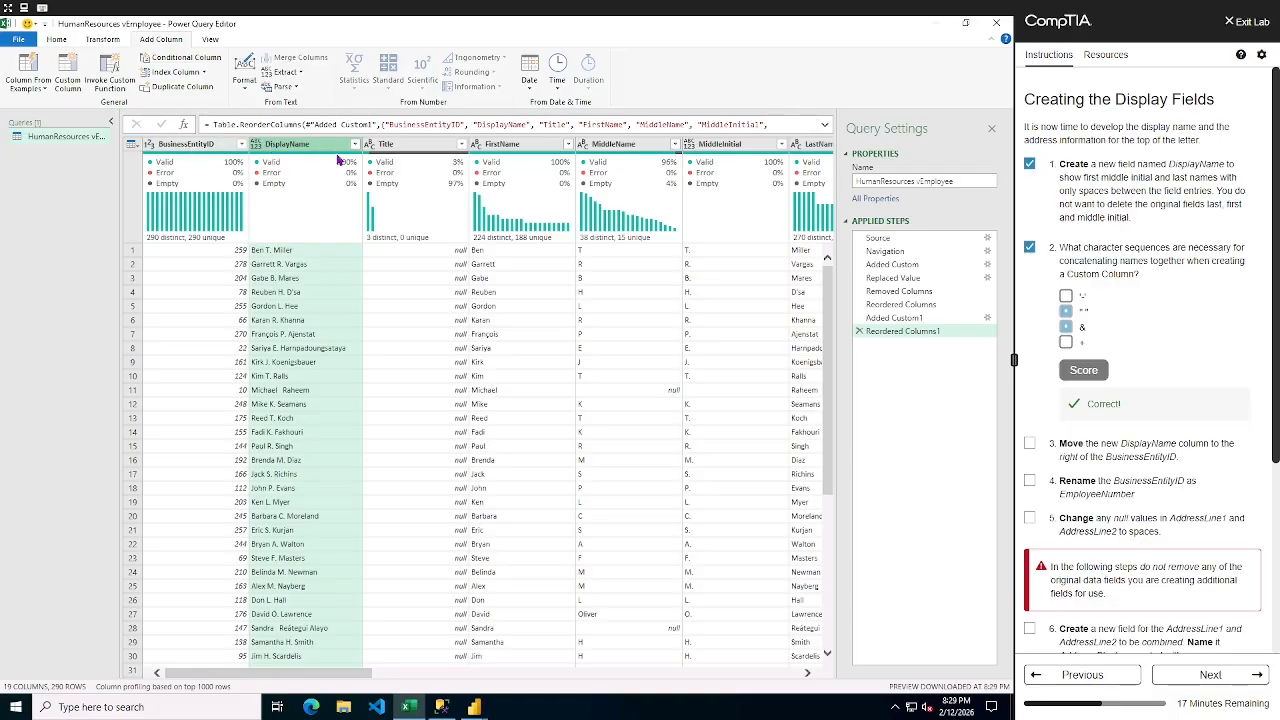
pyautogui.click(1029, 442)
# - Rename the BusinessEntityID column as EmployeeNumber and mark lab task 4 as complete
pyautogui.doubleClick(188, 145)
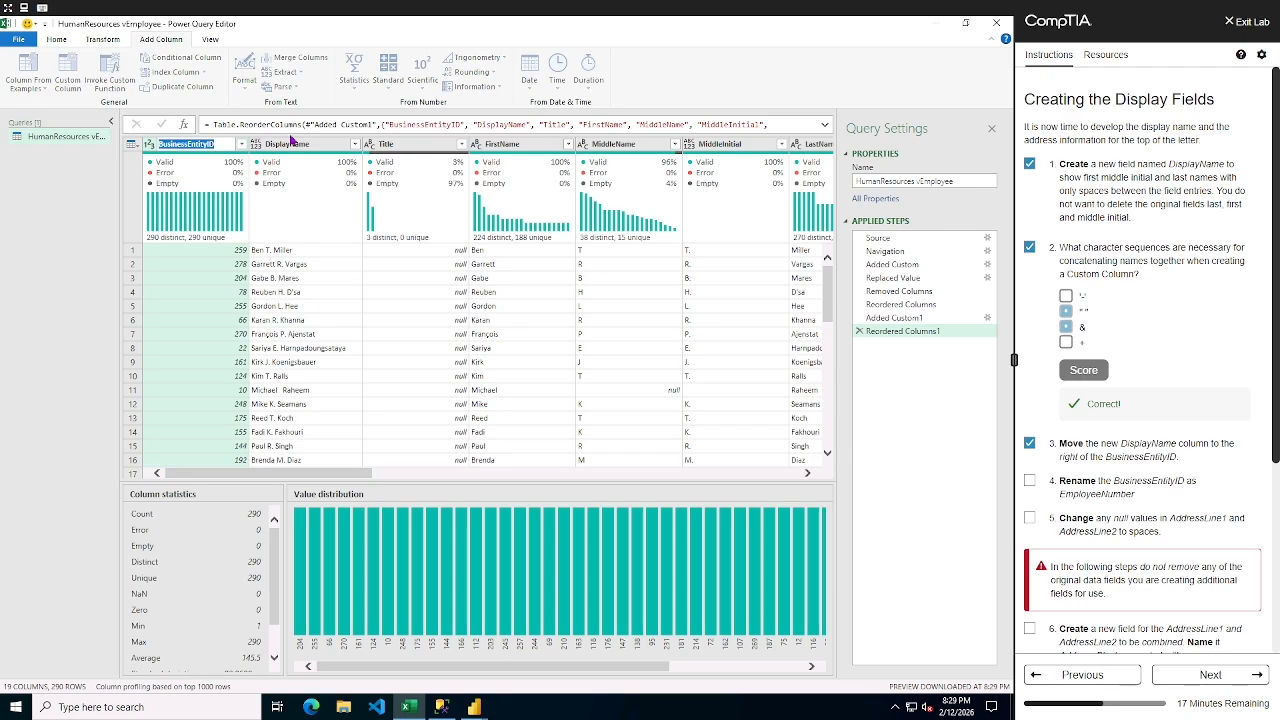
pyautogui.write('EmployeeNumber')
pyautogui.press('Return')
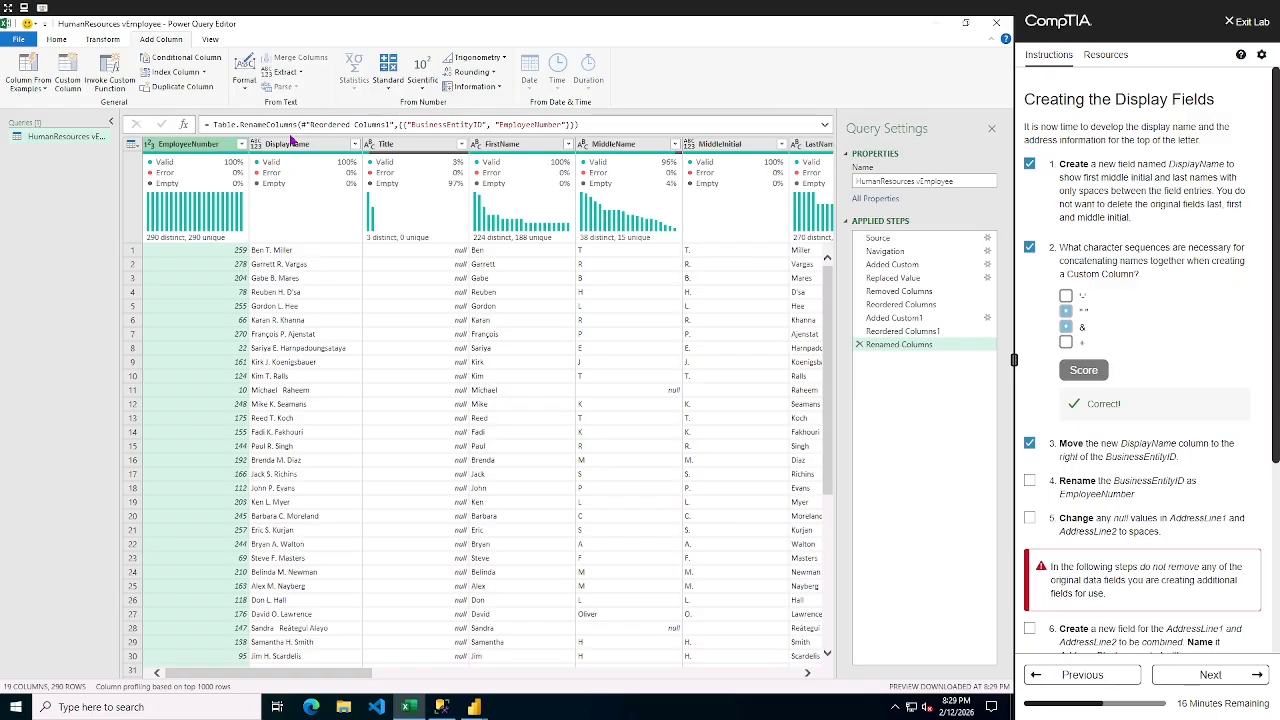
pyautogui.click(1030, 481)
pyautogui.moveTo(368, 676); pyautogui.dragTo(391, 680)
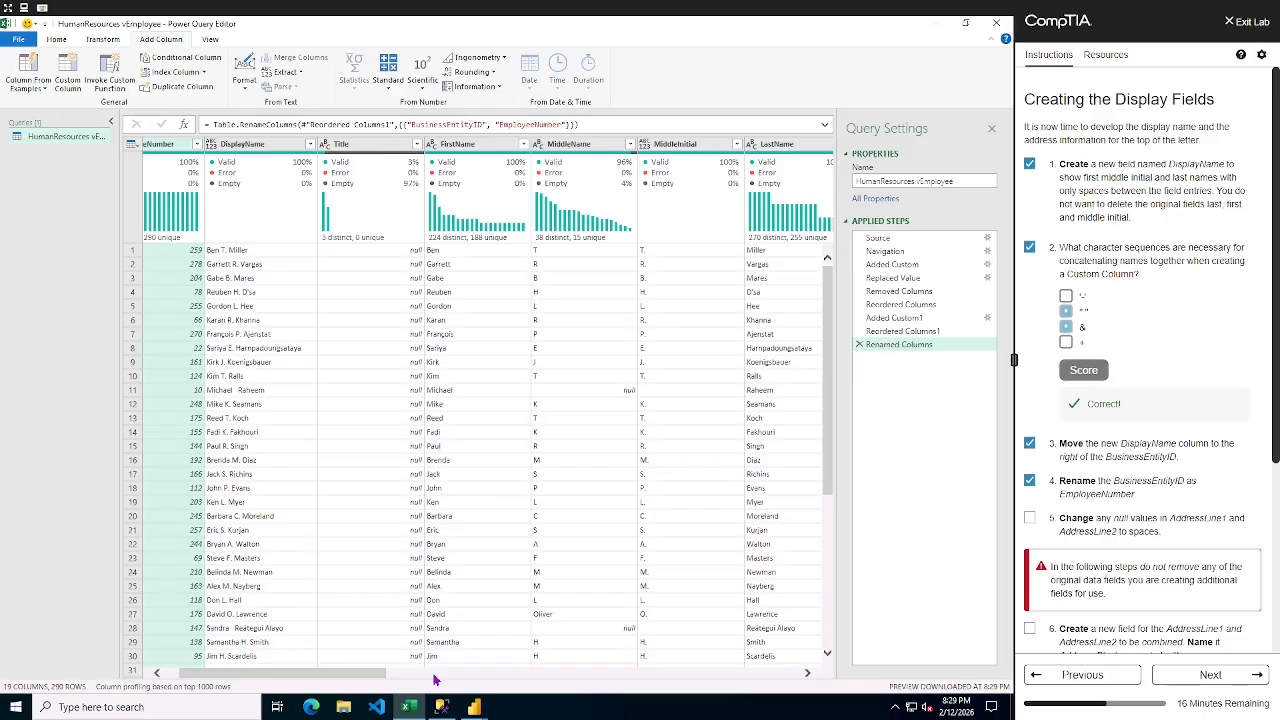
pyautogui.click(434, 677)
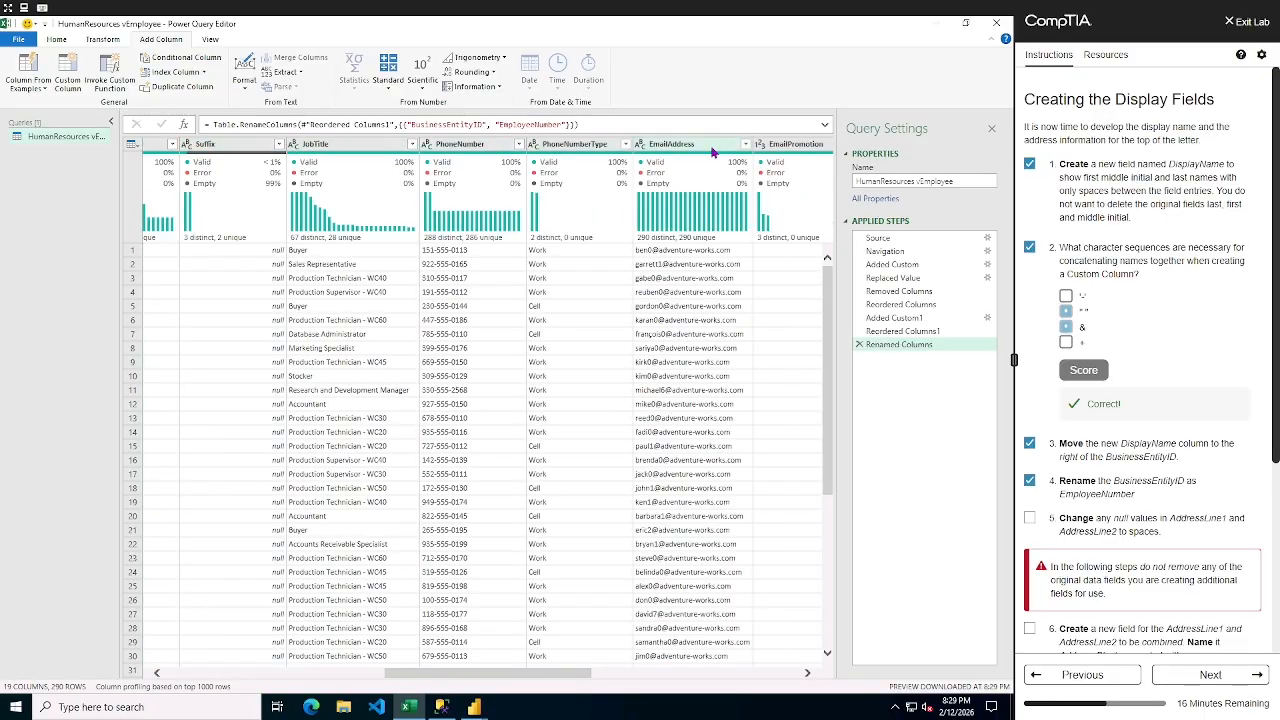
pyautogui.click(807, 673)
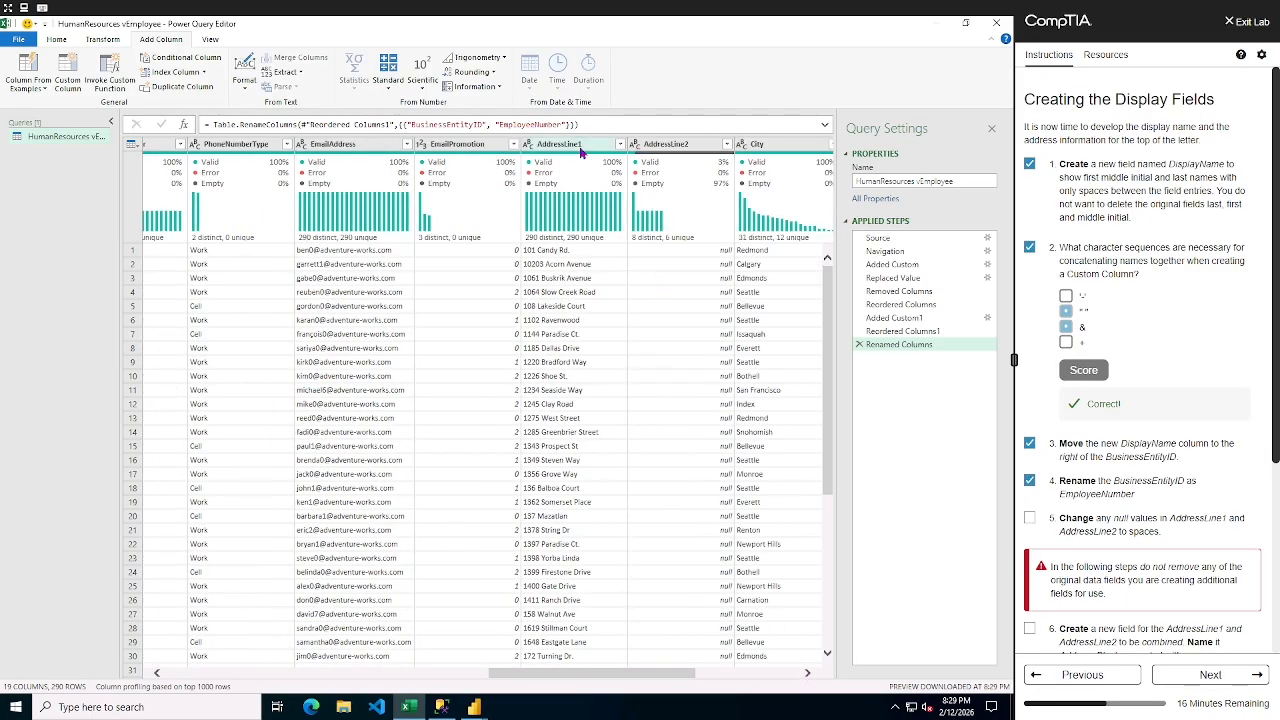
pyautogui.click(585, 146)
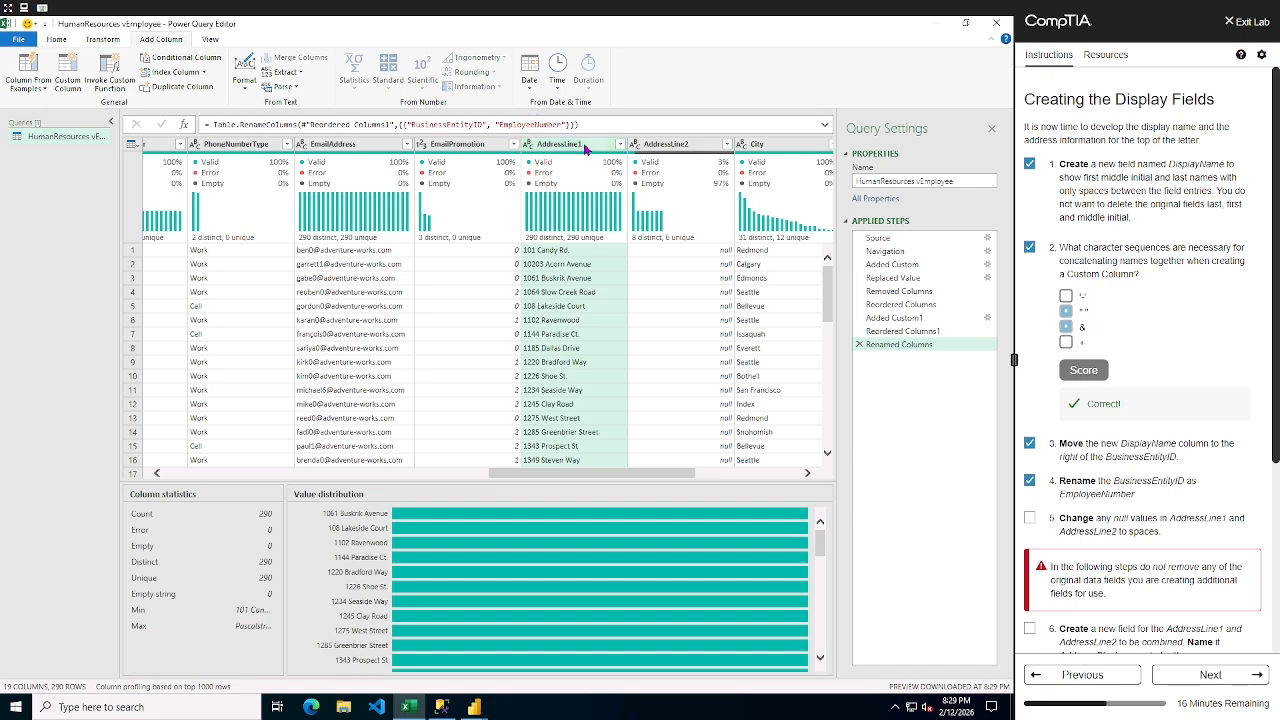
pyautogui.rightClick(588, 147)
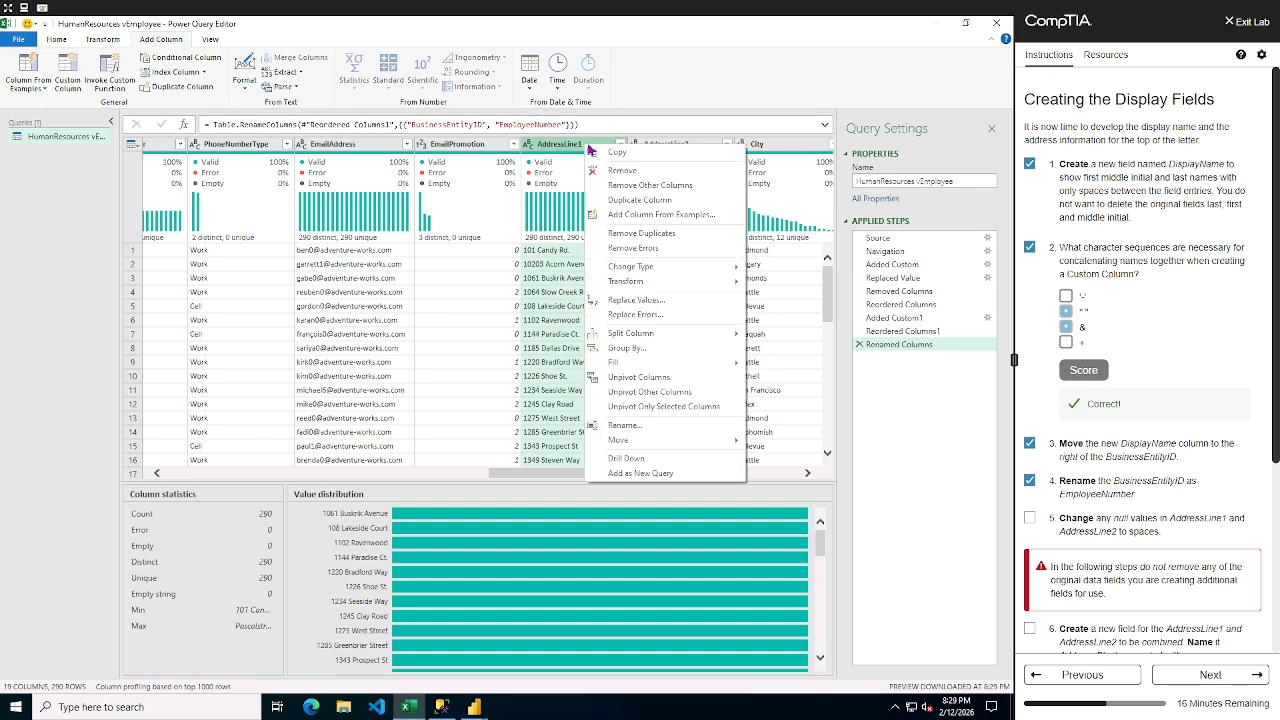
pyautogui.click(652, 302)
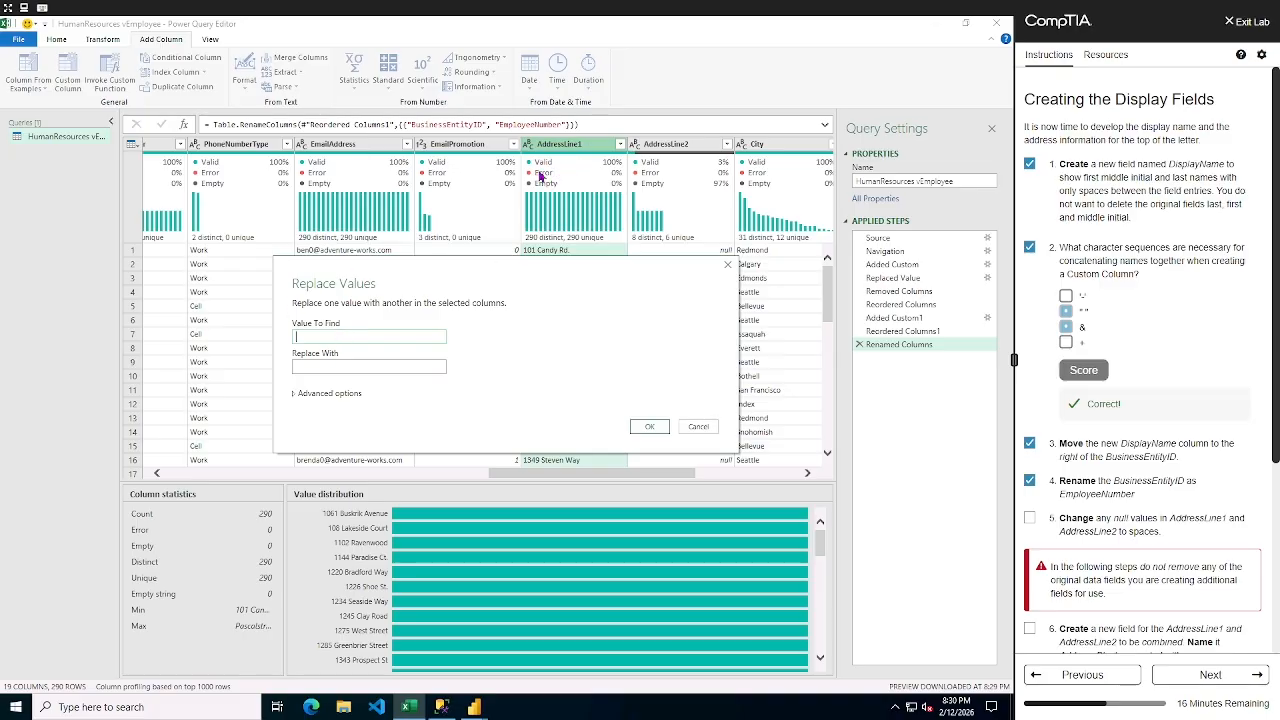
pyautogui.click(698, 426)
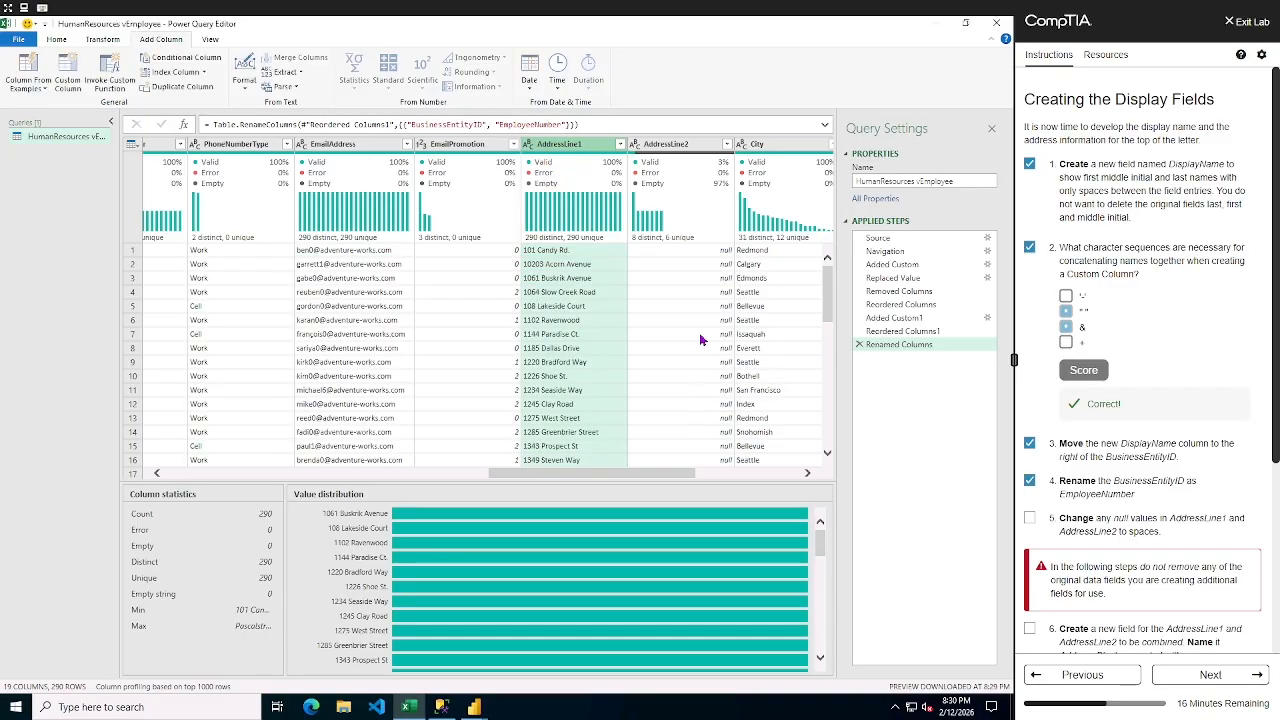
# - Replace the null values in the AddressLine2 column with a space and mark lab task 5 as complete
pyautogui.click(677, 188)
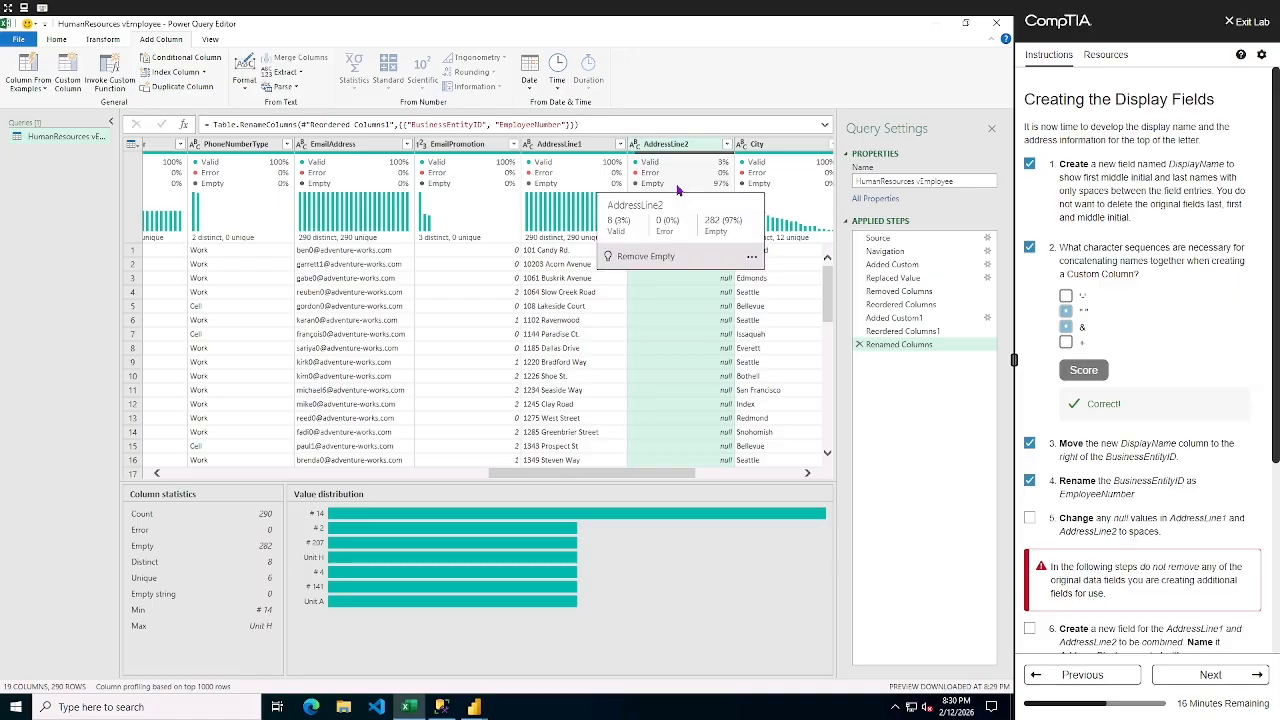
pyautogui.rightClick(697, 150)
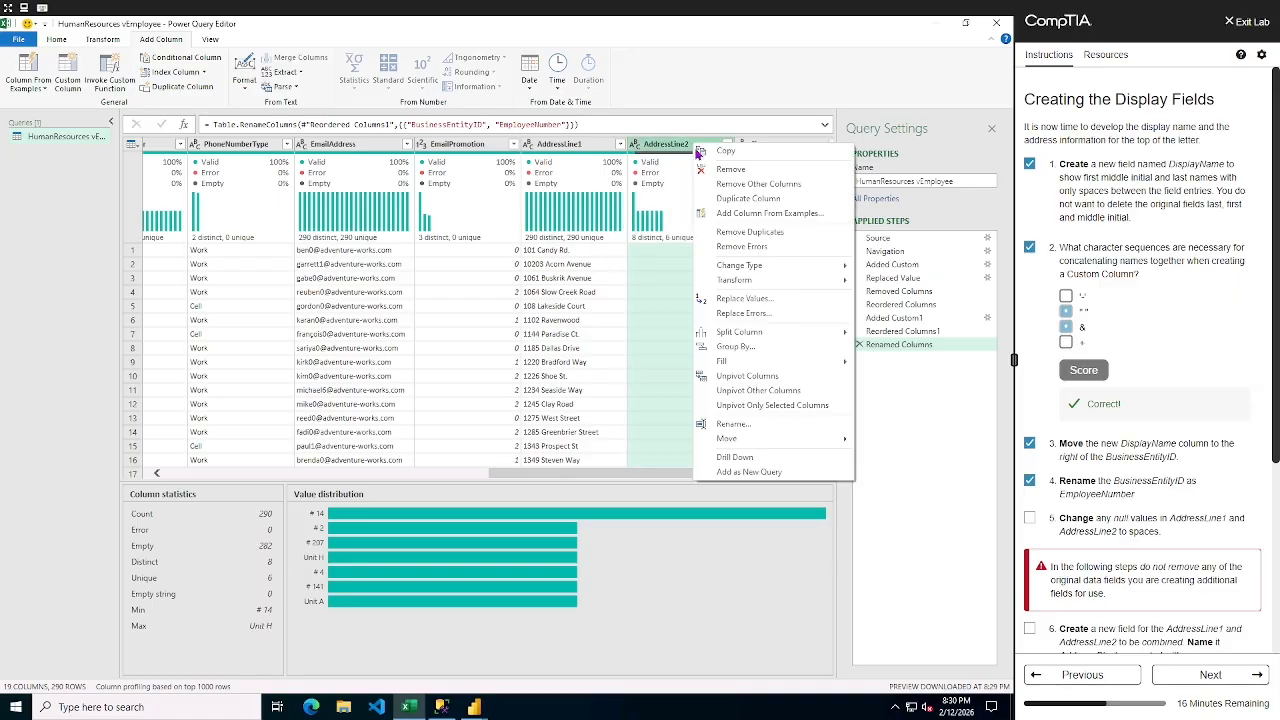
pyautogui.click(748, 298)
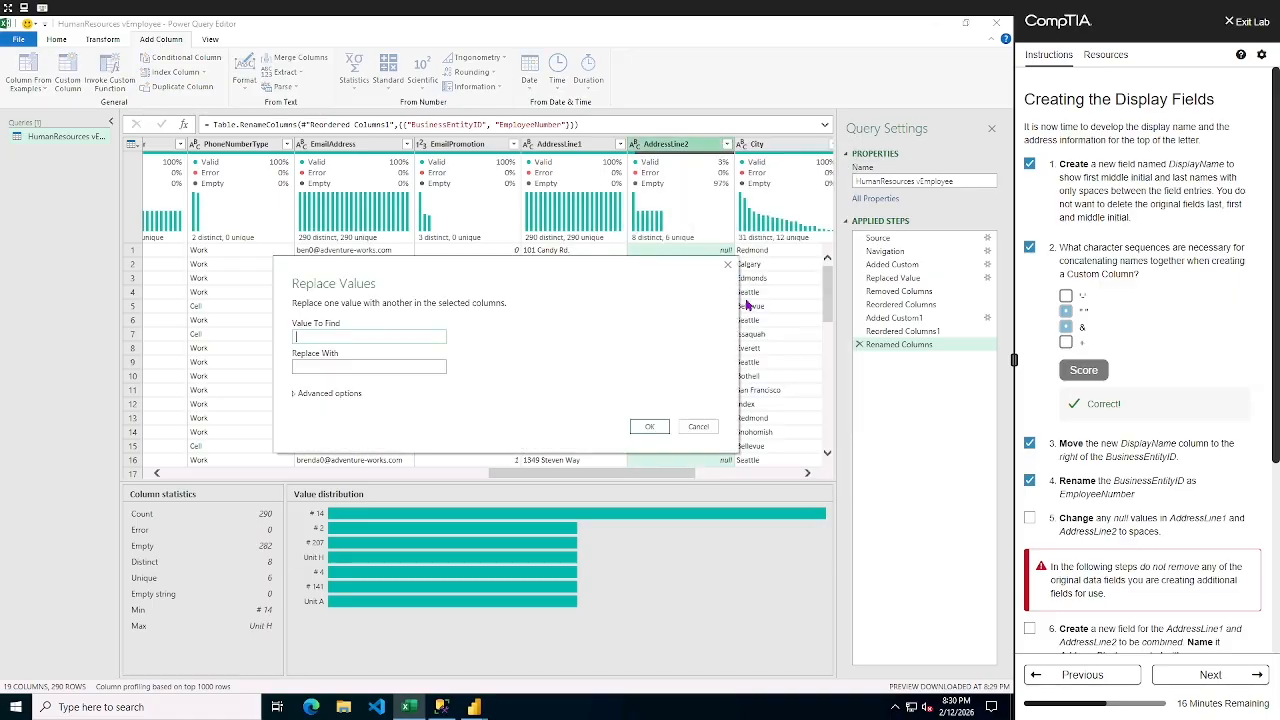
pyautogui.write('null')
pyautogui.press('Tab')
pyautogui.click(645, 428)
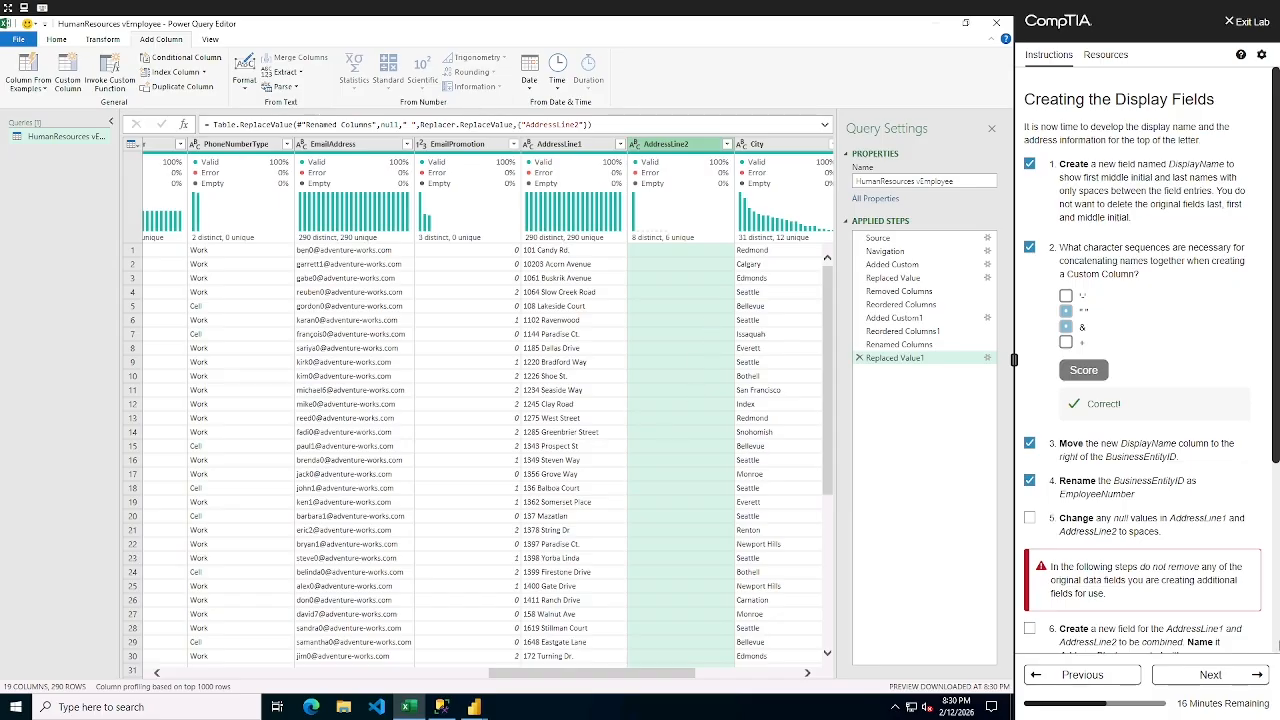
pyautogui.click(1029, 518)
# - Merge AddressLine1 and AddressLine2 into a new column named AddressBlock, using Space as the separator
pyautogui.scroll(-3, 1160, 549)
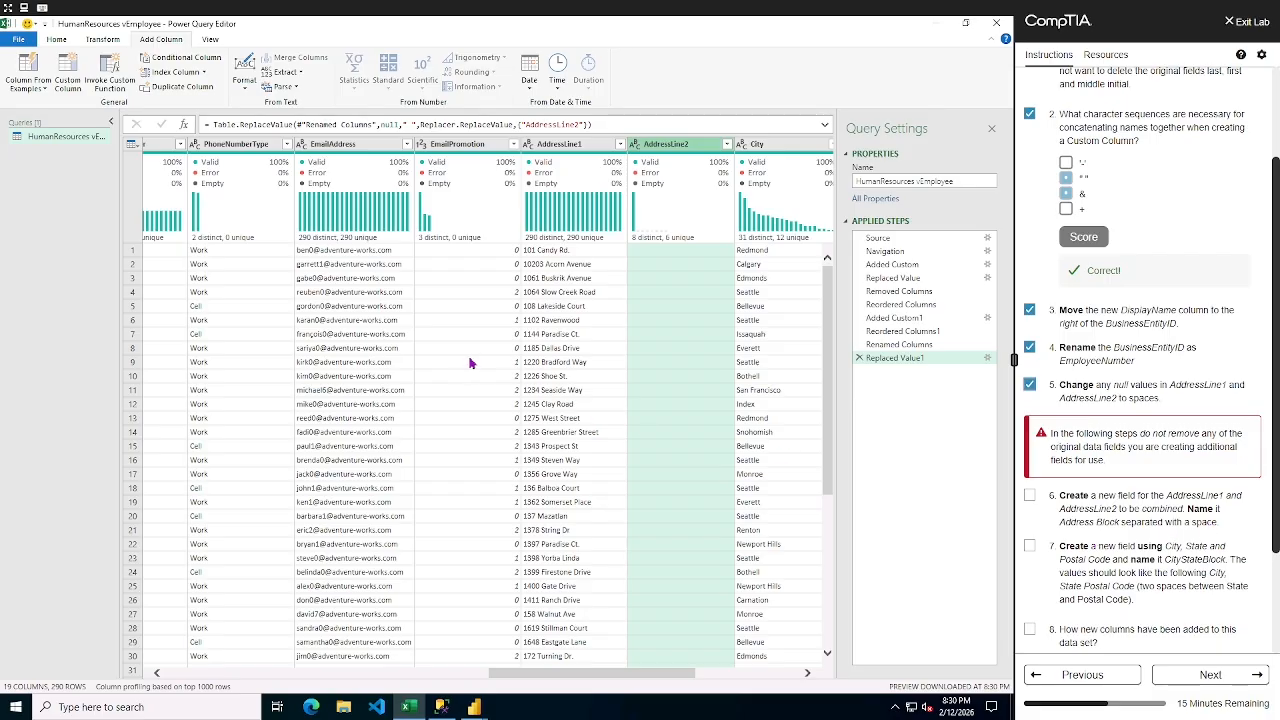
pyautogui.click(576, 146)
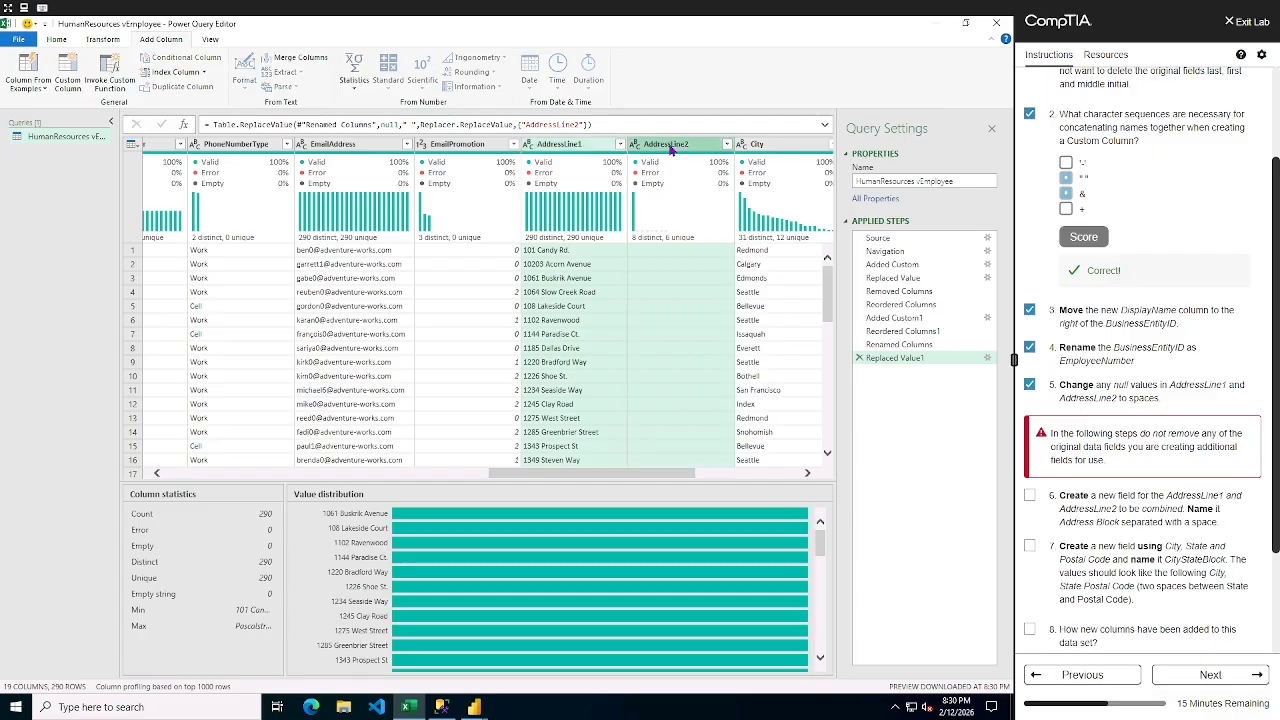
pyautogui.click(668, 146)
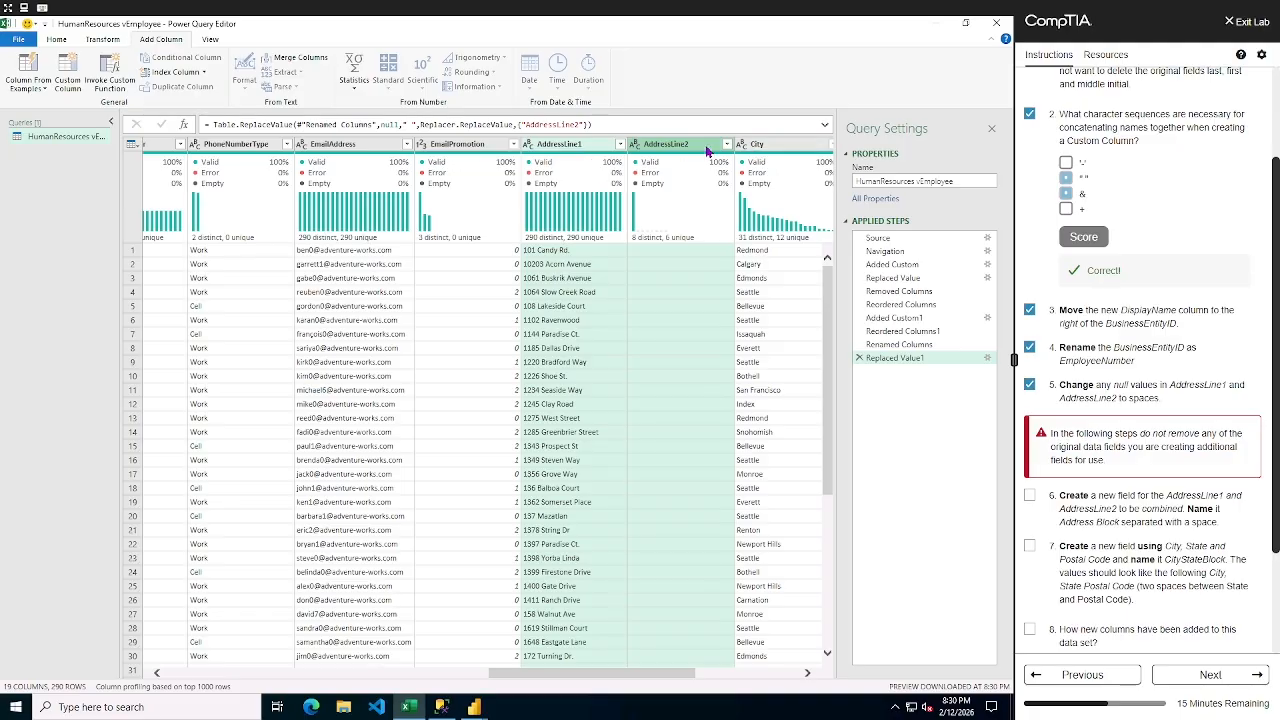
pyautogui.click(300, 58)
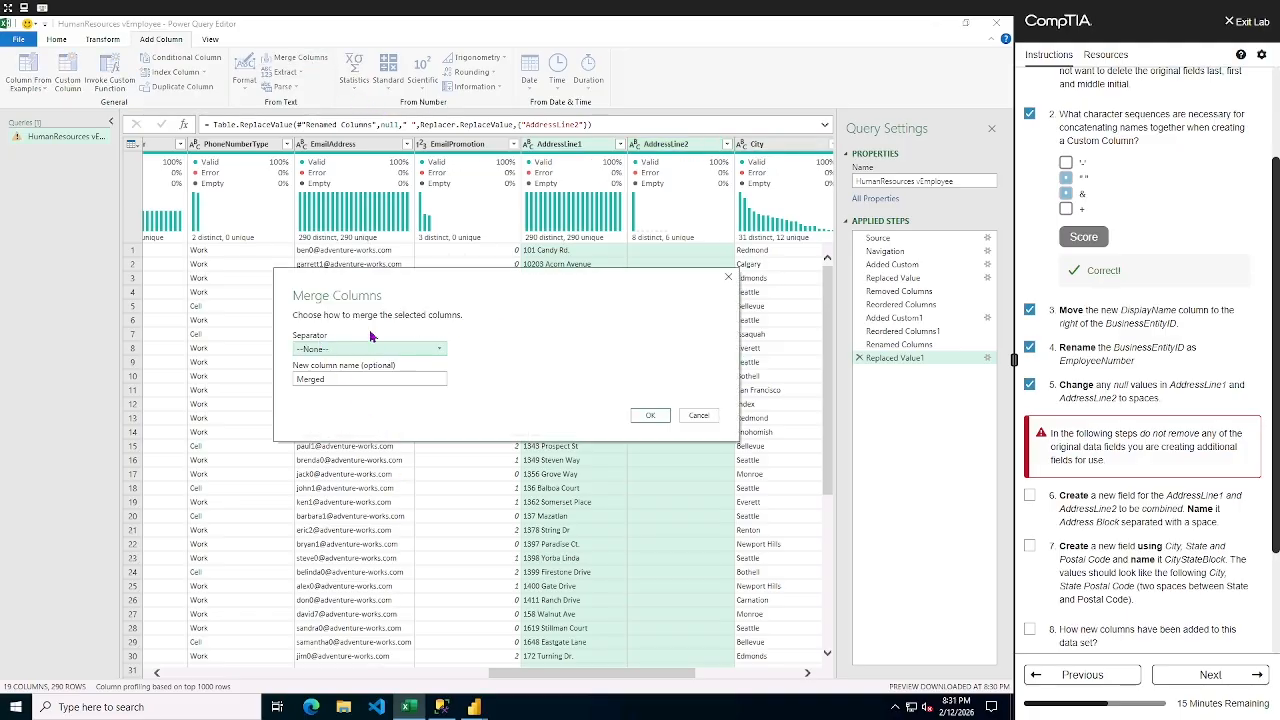
pyautogui.click(309, 349)
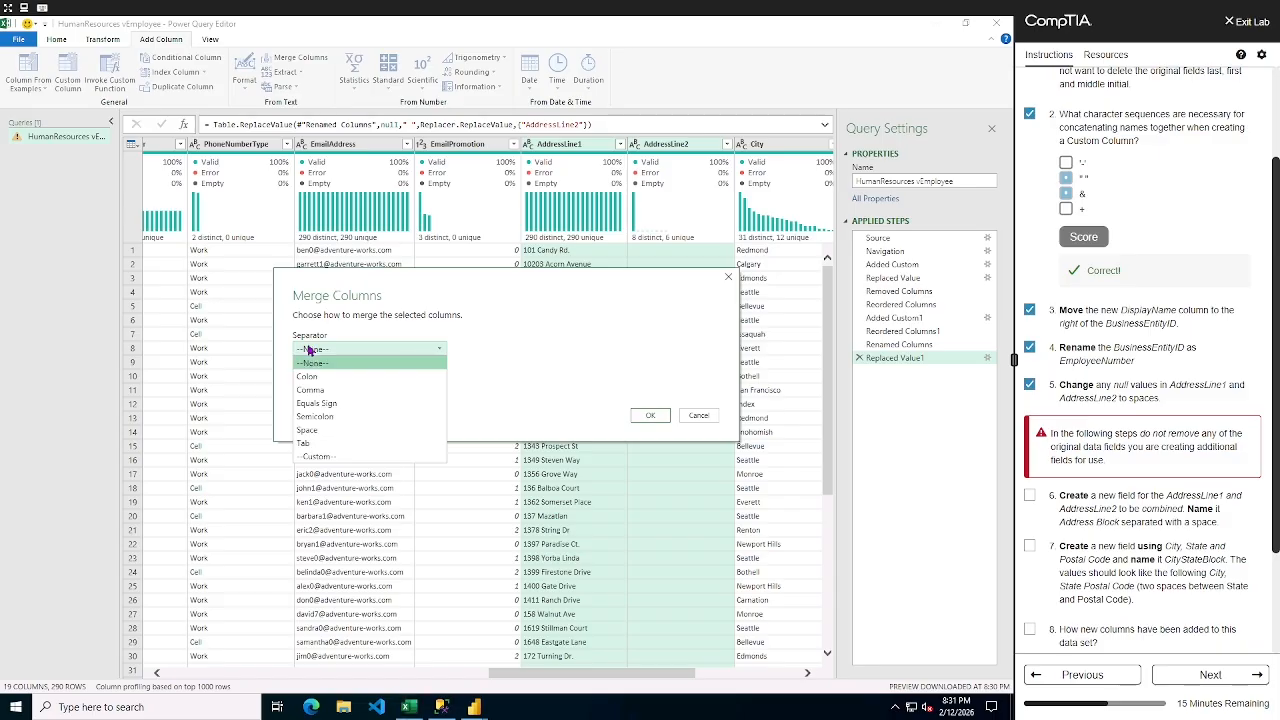
pyautogui.click(310, 431)
pyautogui.doubleClick(324, 379)
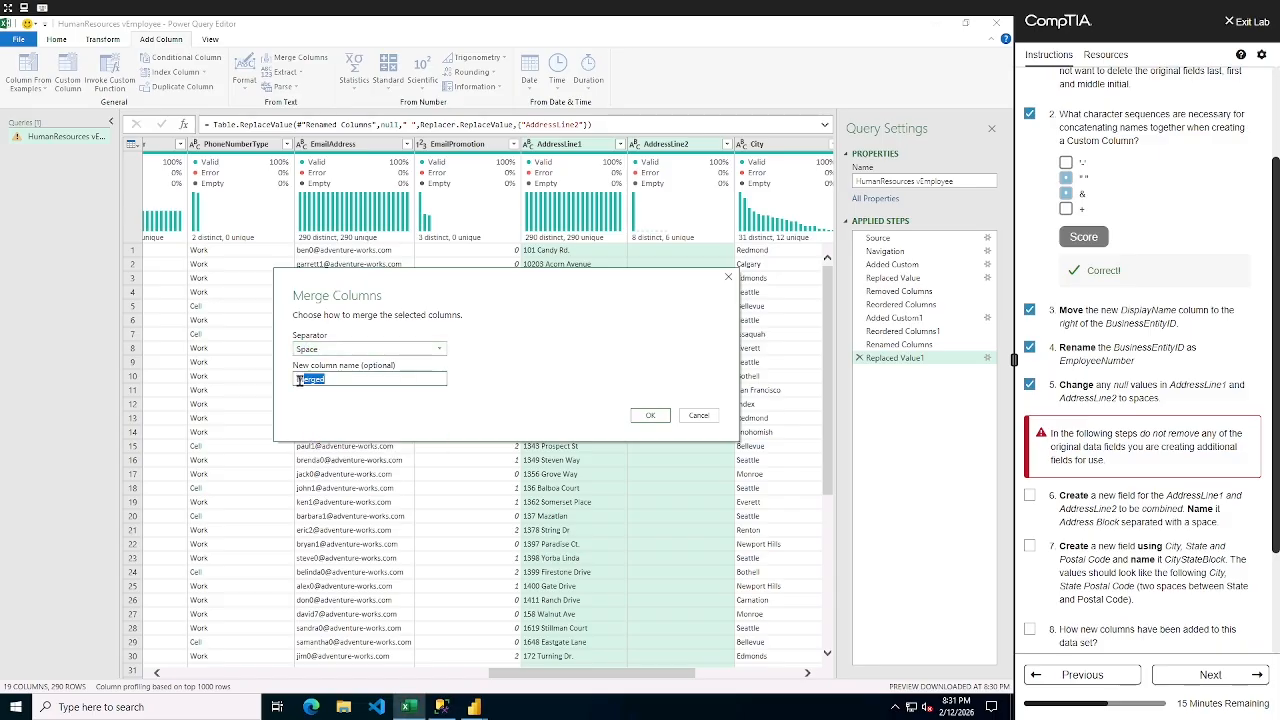
pyautogui.write('AddressBlock')
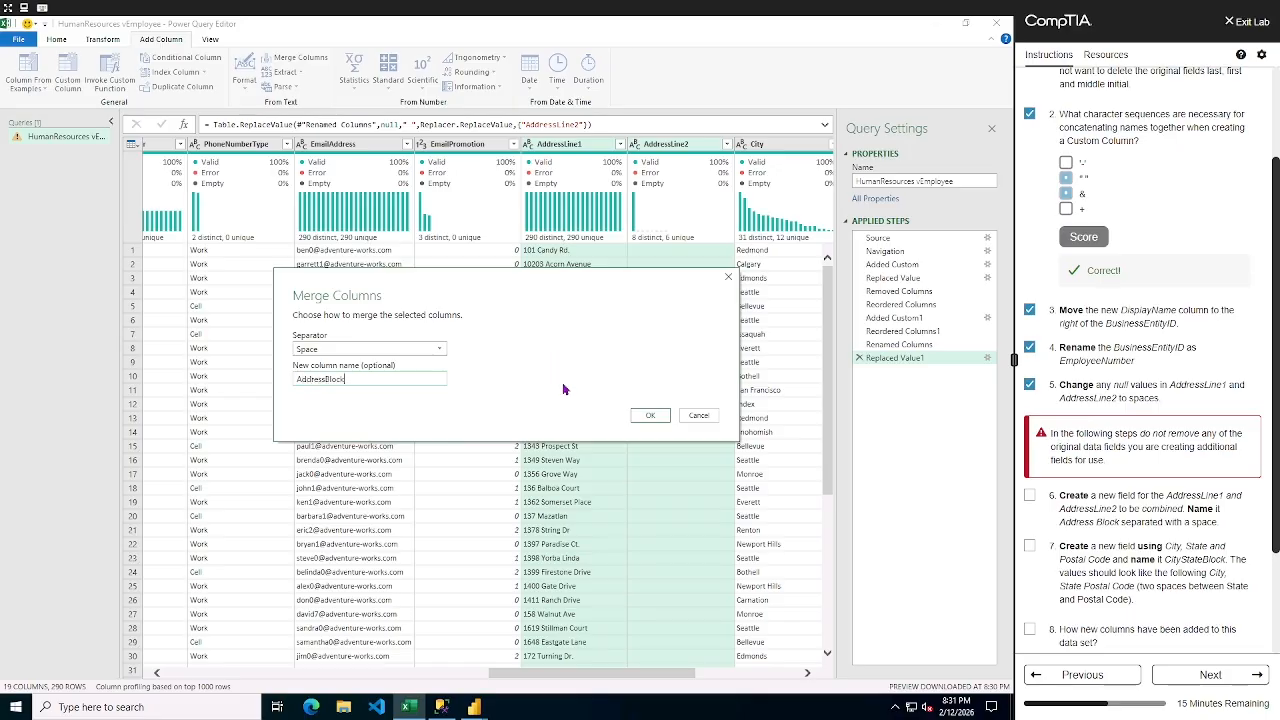
pyautogui.click(650, 415)
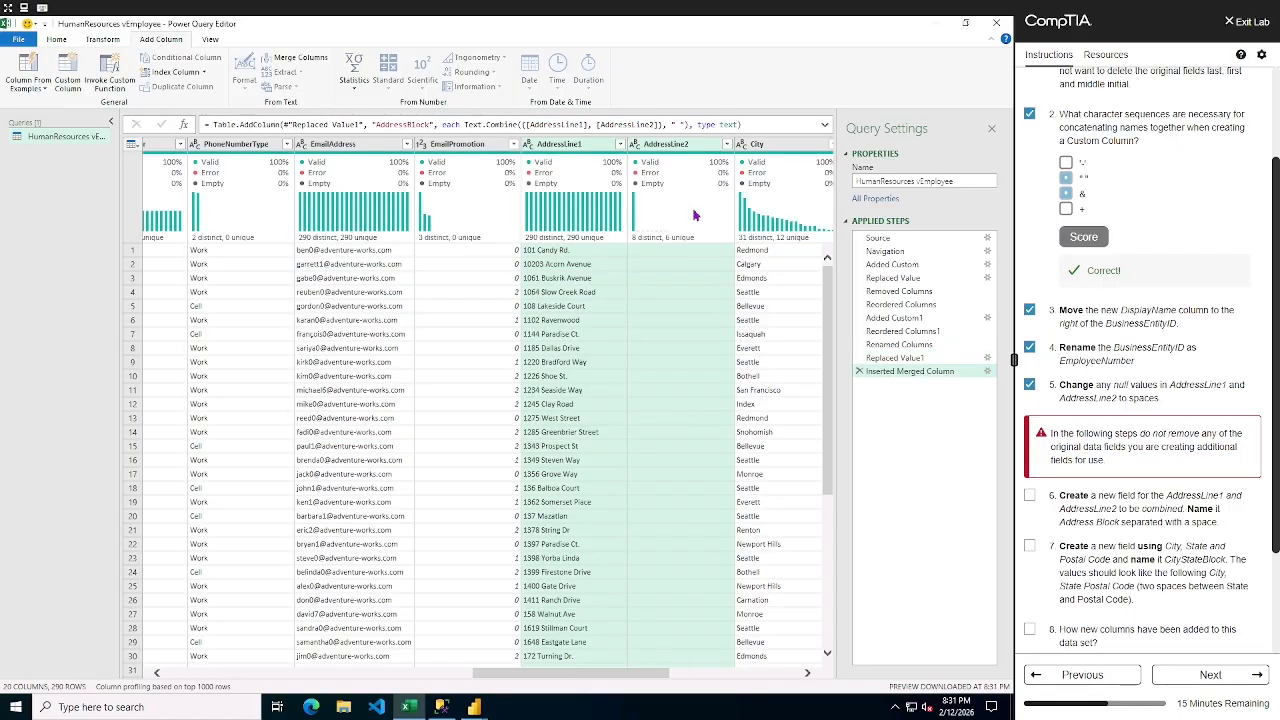
# - Check the combined addresses in the AddressBlock column and mark lab task 6 as complete
pyautogui.moveTo(530, 678); pyautogui.dragTo(752, 692)
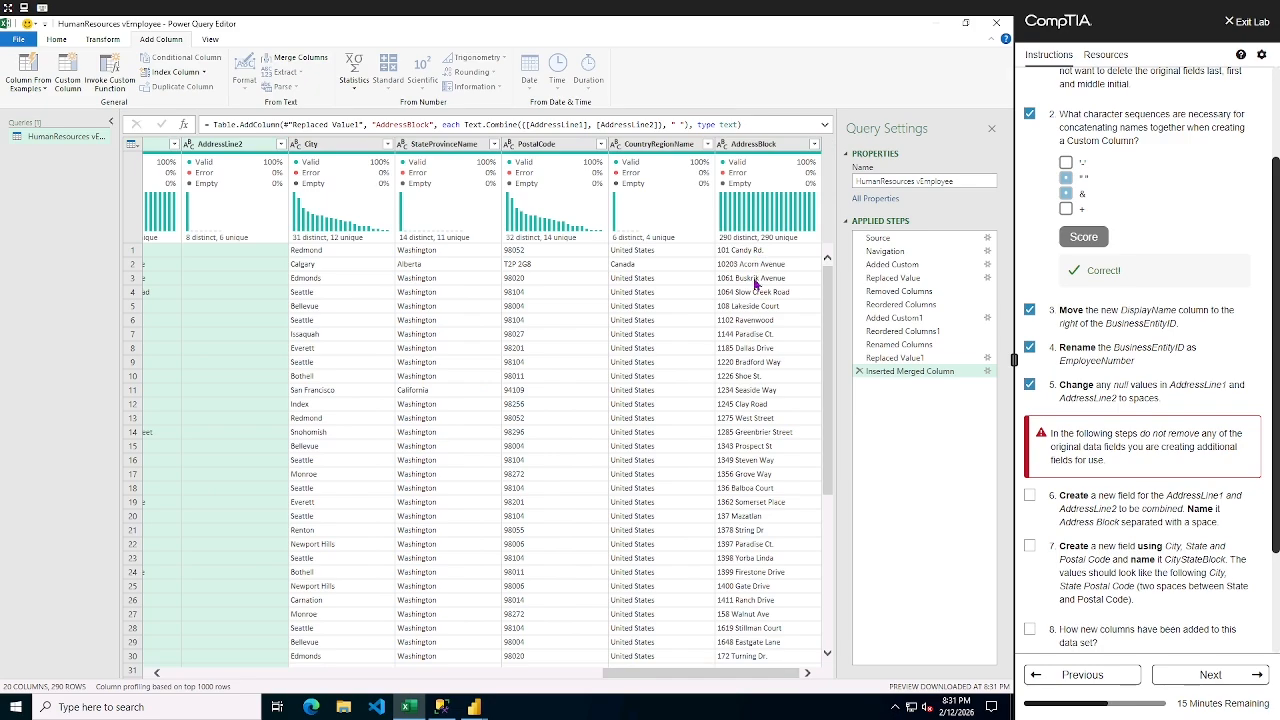
pyautogui.scroll(-18, 770, 572)
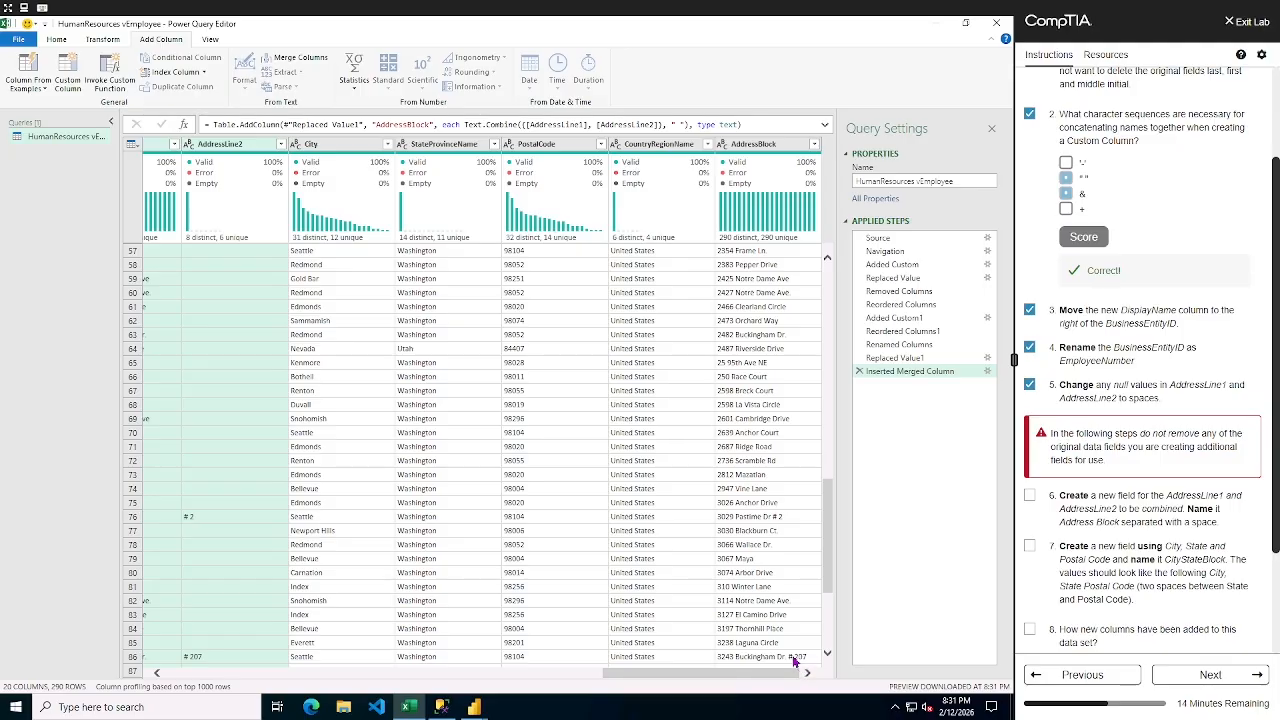
pyautogui.moveTo(753, 676); pyautogui.dragTo(563, 676)
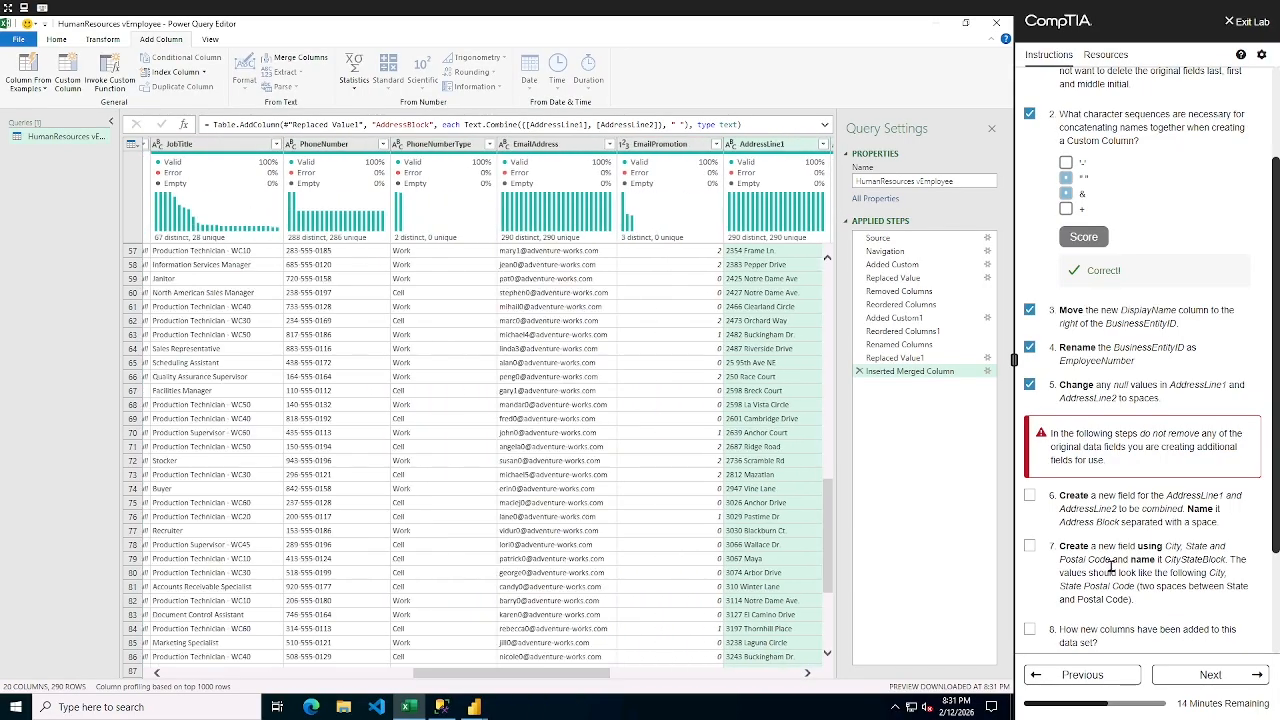
pyautogui.click(1029, 495)
# - Start a new custom column and name it CityStateBlock
pyautogui.moveTo(487, 677); pyautogui.dragTo(268, 677)
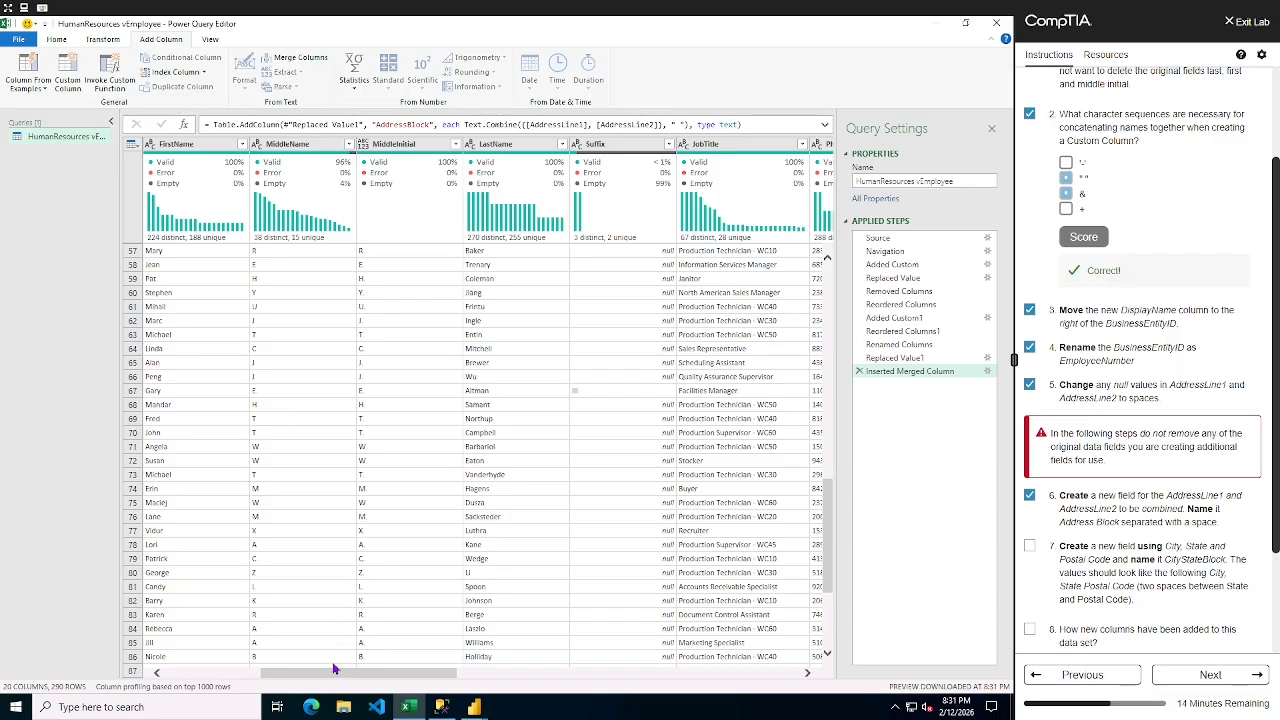
pyautogui.moveTo(320, 679); pyautogui.dragTo(224, 679)
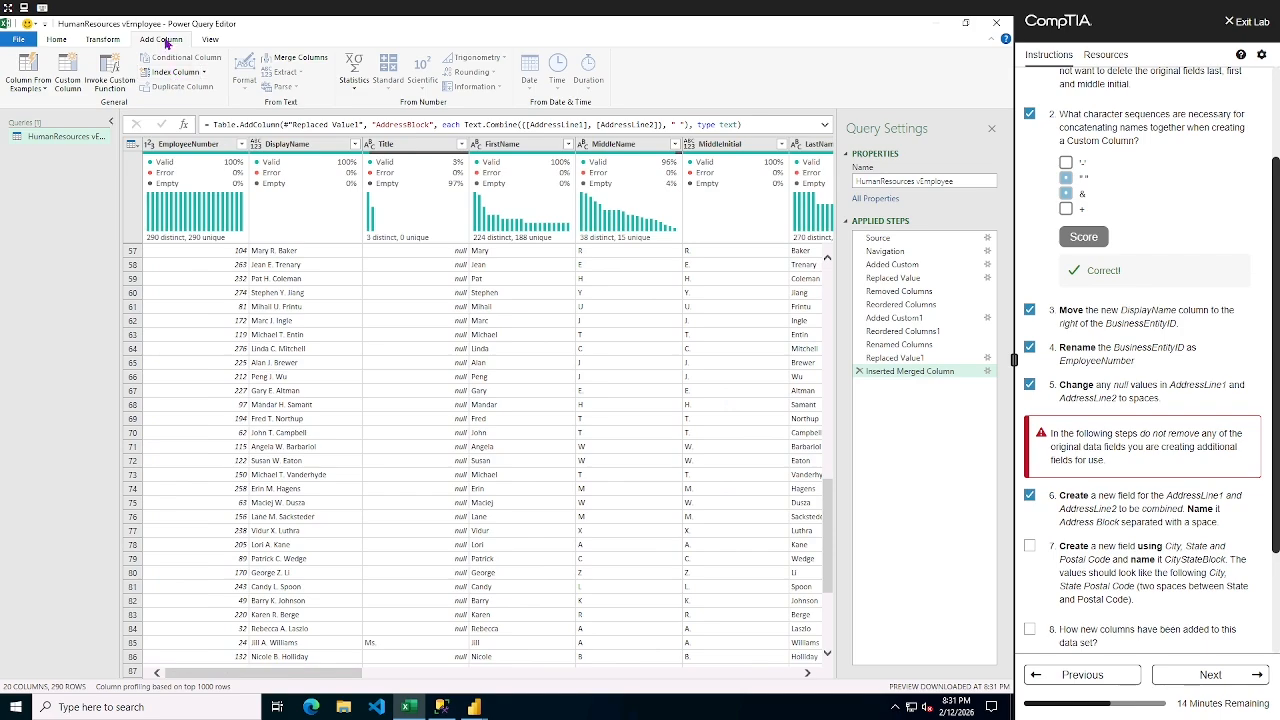
pyautogui.click(69, 70)
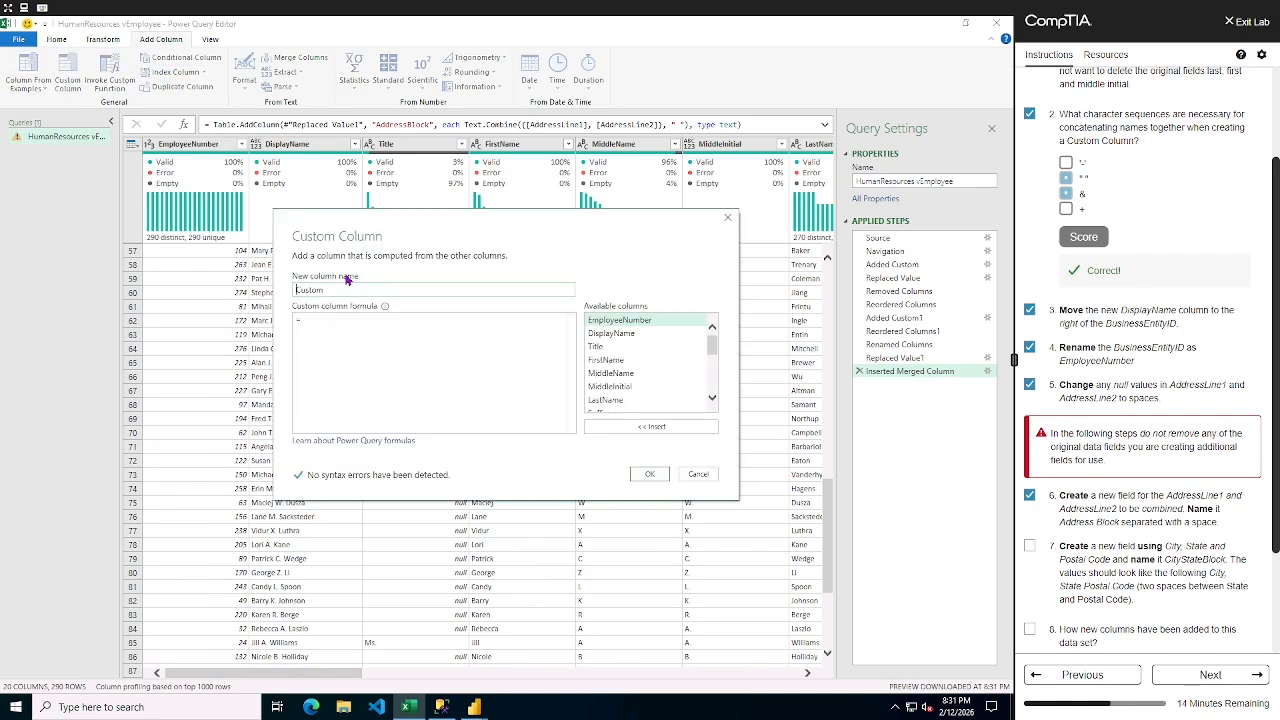
pyautogui.moveTo(330, 289); pyautogui.dragTo(290, 291)
pyautogui.write('CityStateB')
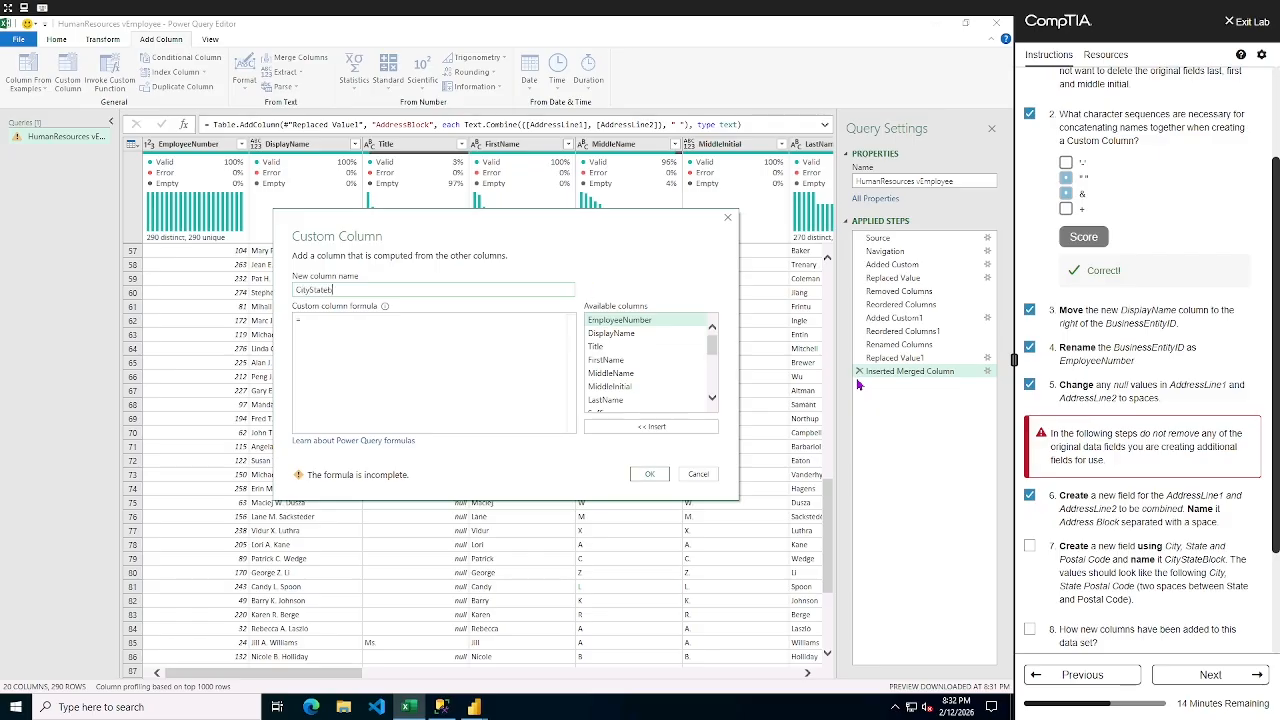
pyautogui.write('lock')
# - Start the CityStateBlock formula by joining City and StateProvinceName with a comma and a space: [City]&", "&[StateProvinceName]
pyautogui.click(424, 324)
pyautogui.scroll(-3, 634, 387)
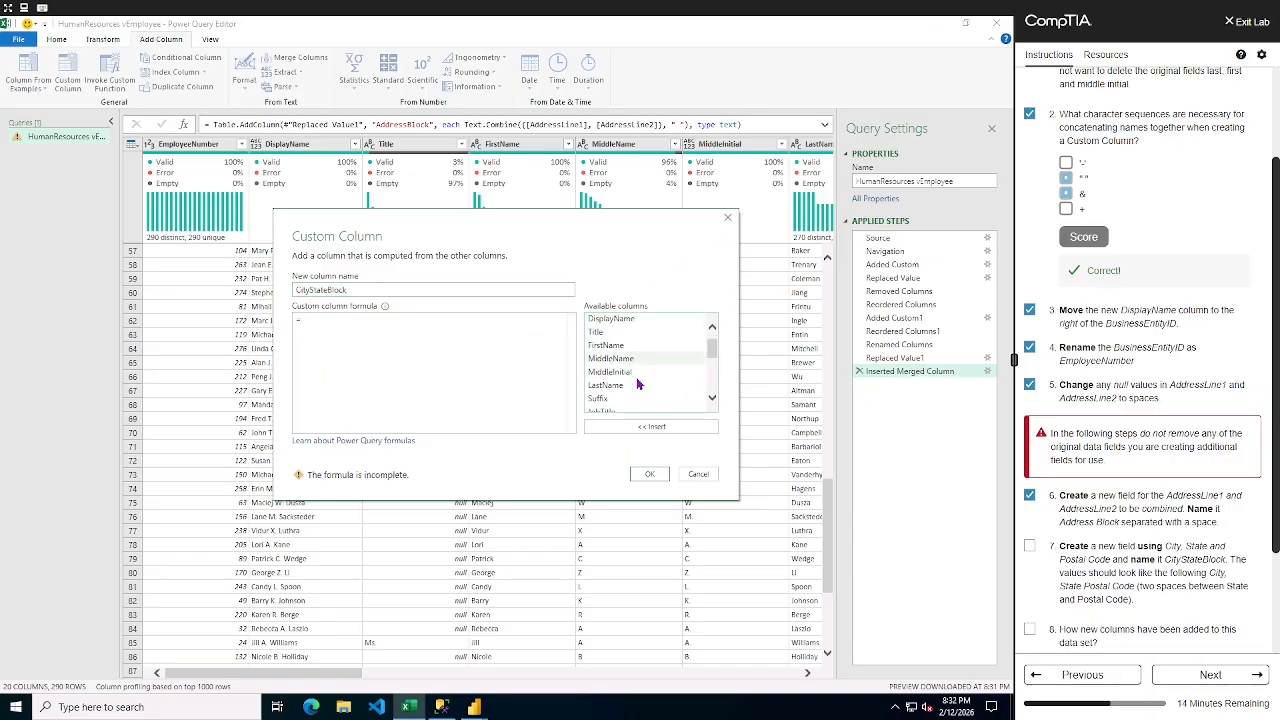
pyautogui.scroll(-4, 638, 385)
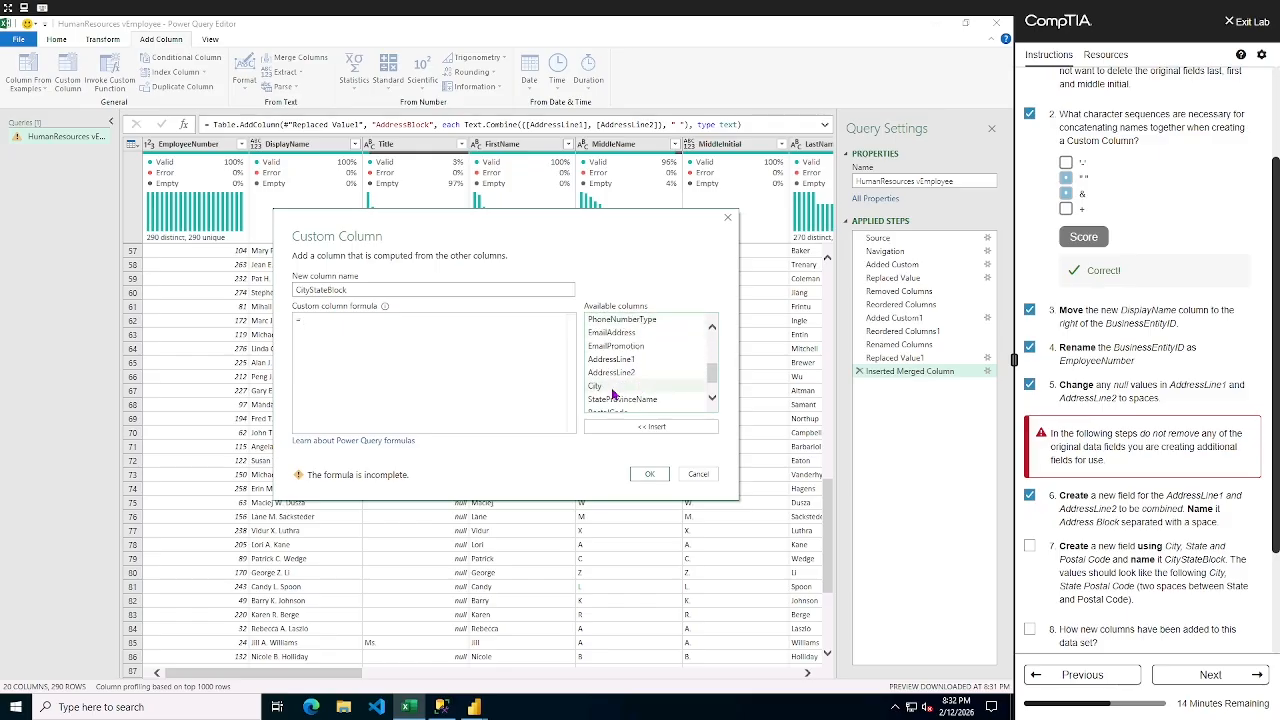
pyautogui.click(613, 388)
pyautogui.doubleClick(613, 388)
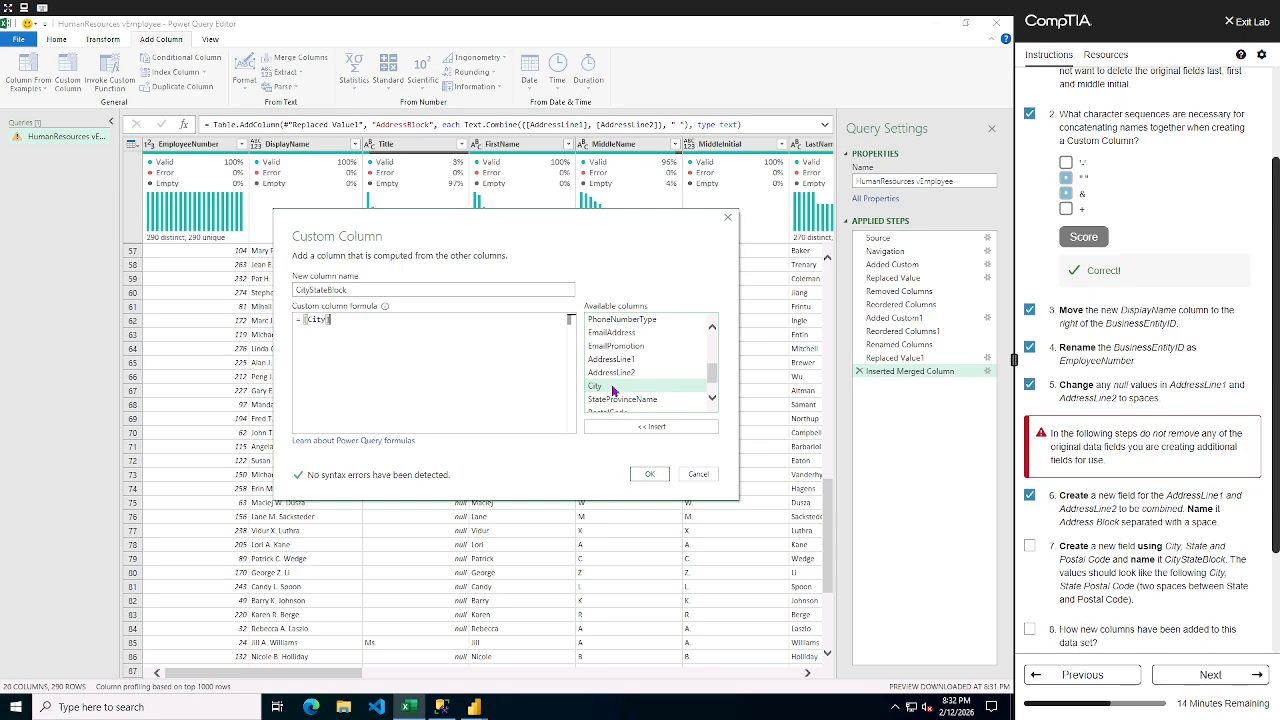
pyautogui.write('&')
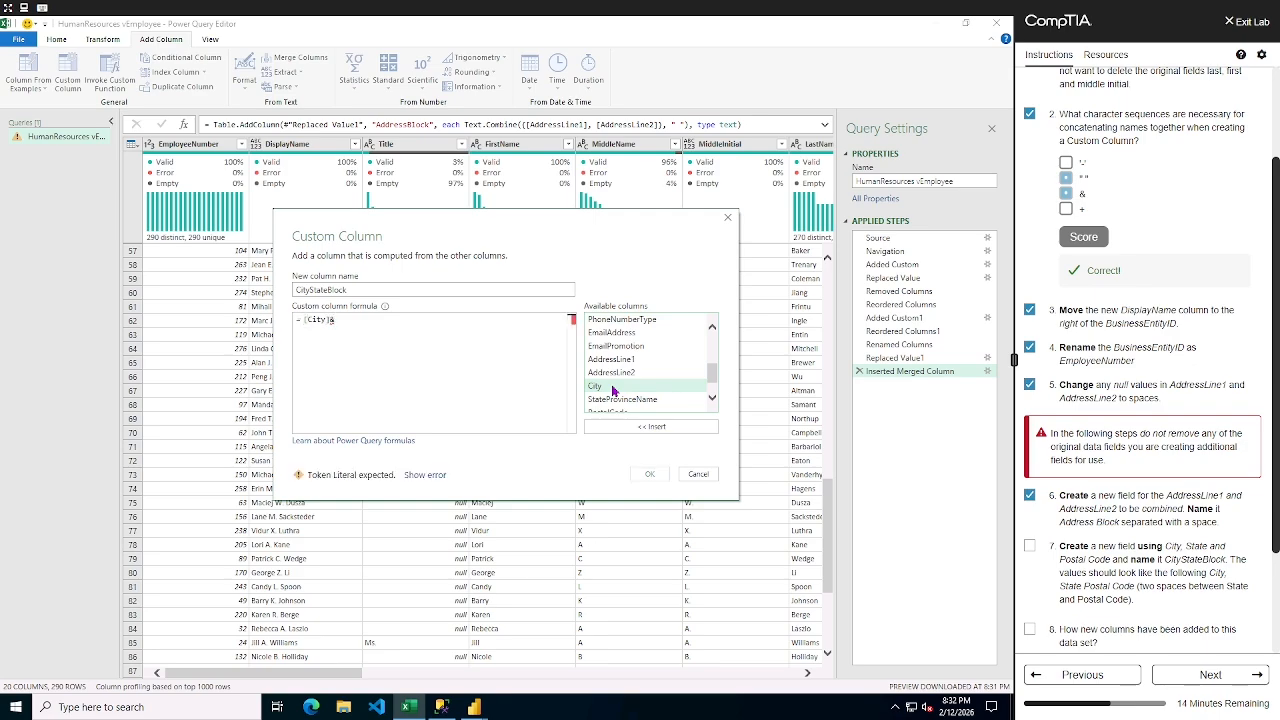
pyautogui.write('",')
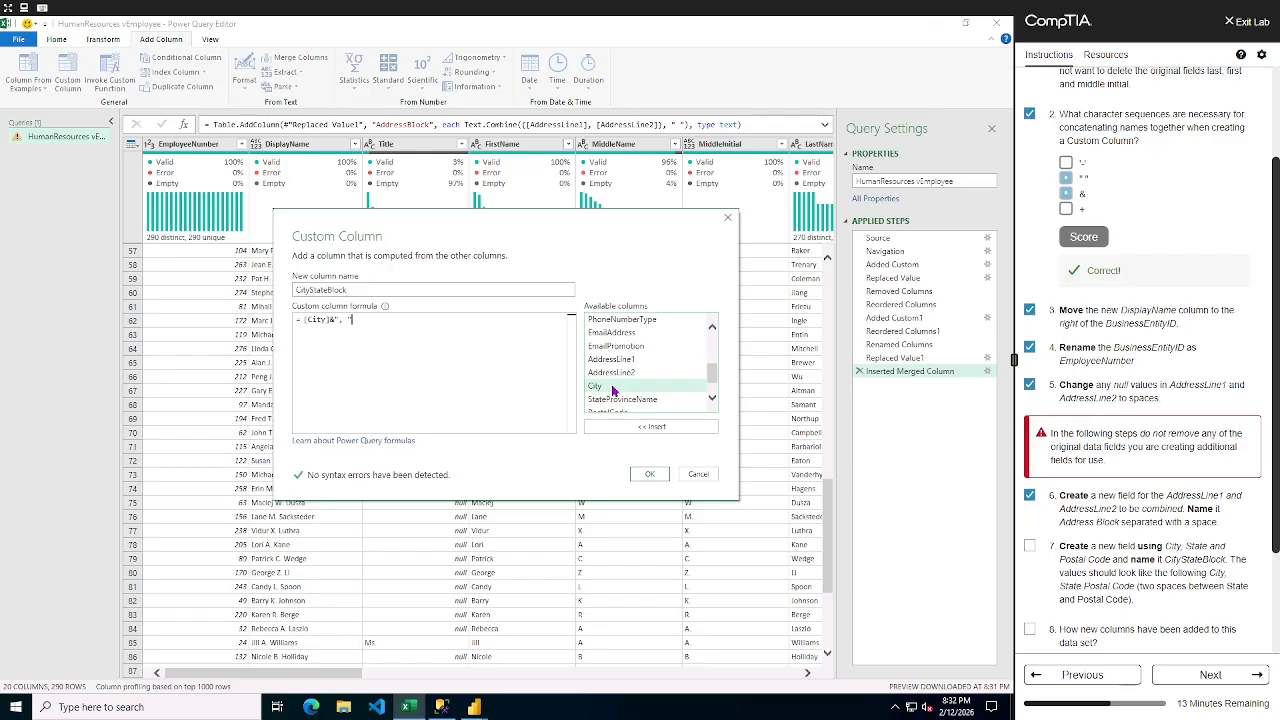
pyautogui.write('&')
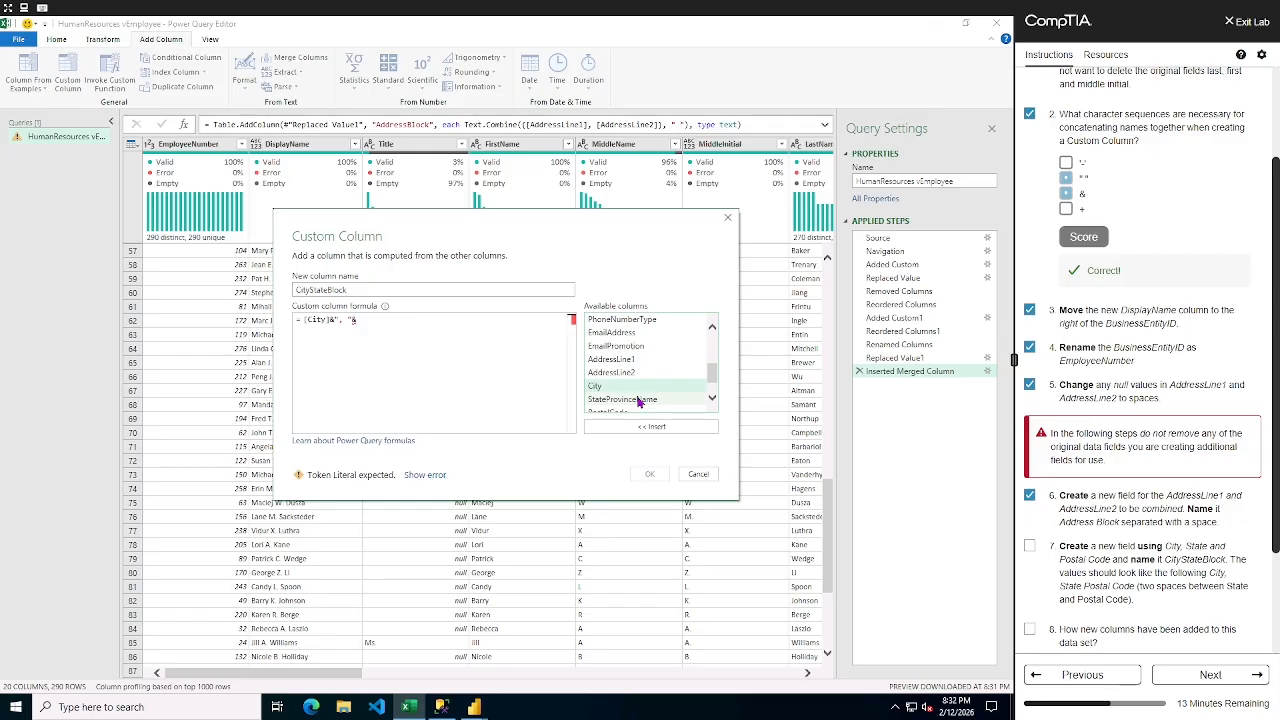
pyautogui.doubleClick(630, 400)
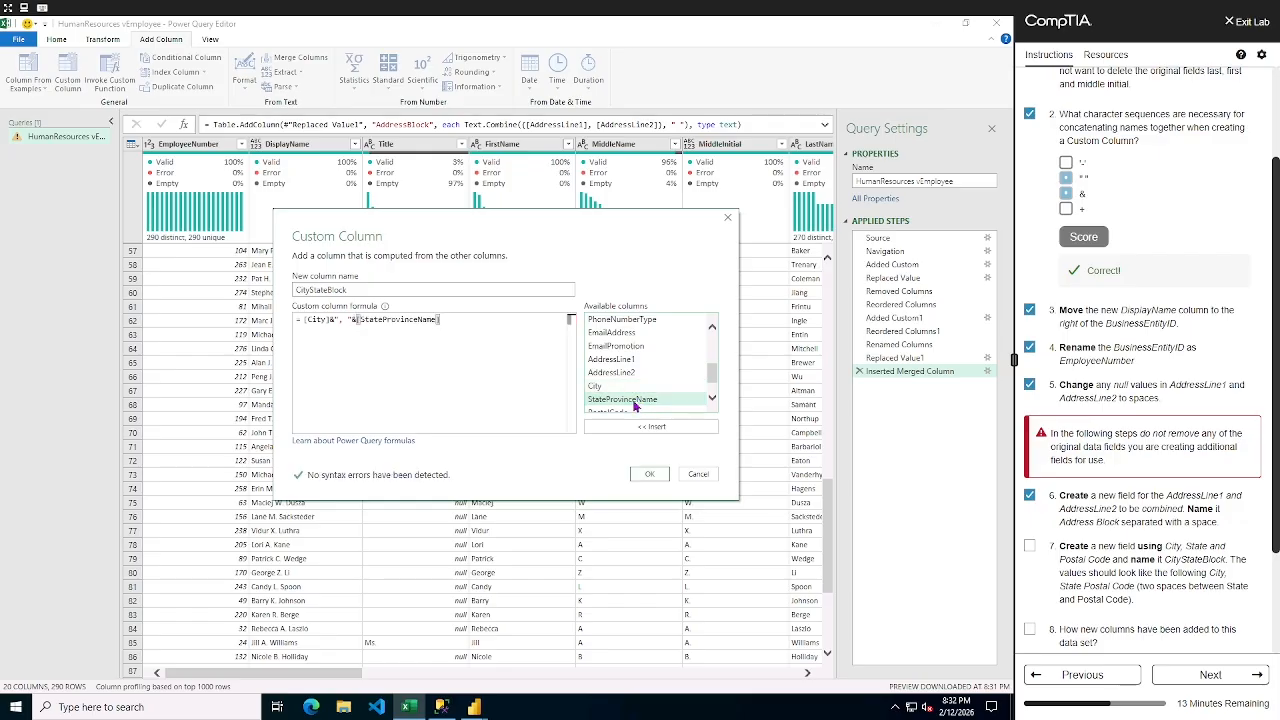
# - Append two spaces and PostalCode to the formula with & operators and create the CityStateBlock column
pyautogui.write('&')
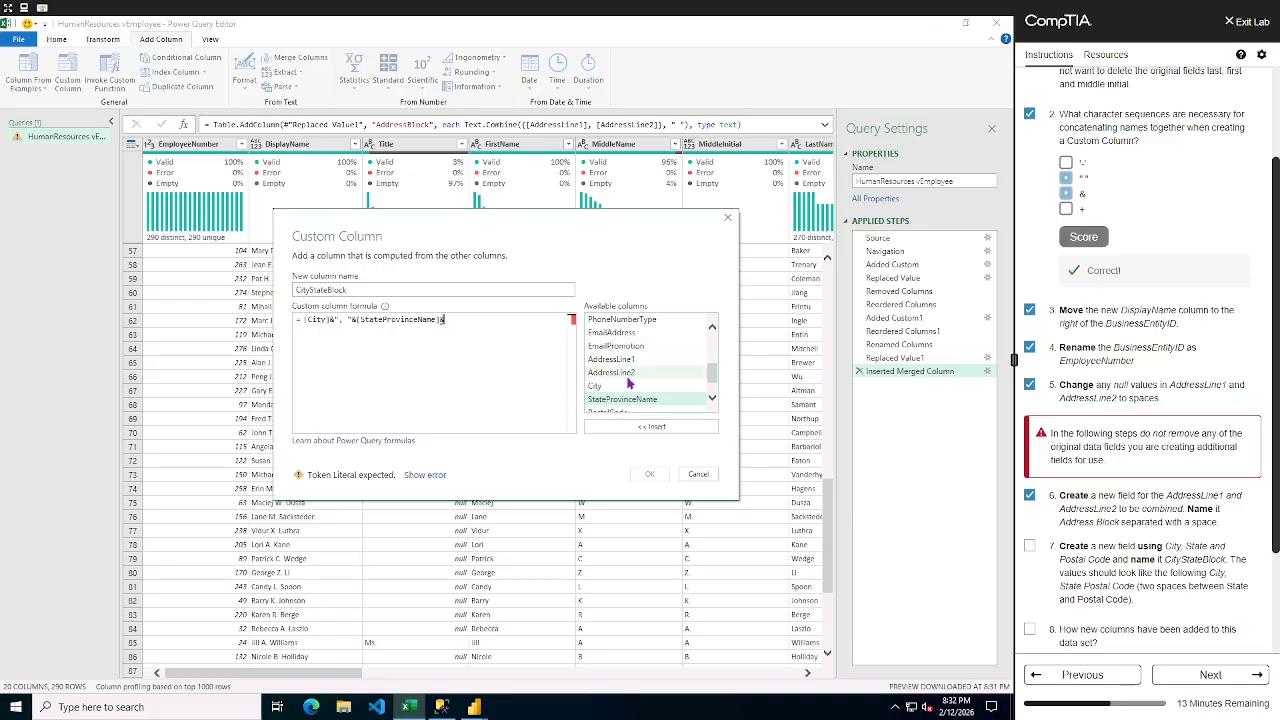
pyautogui.write('"  "')
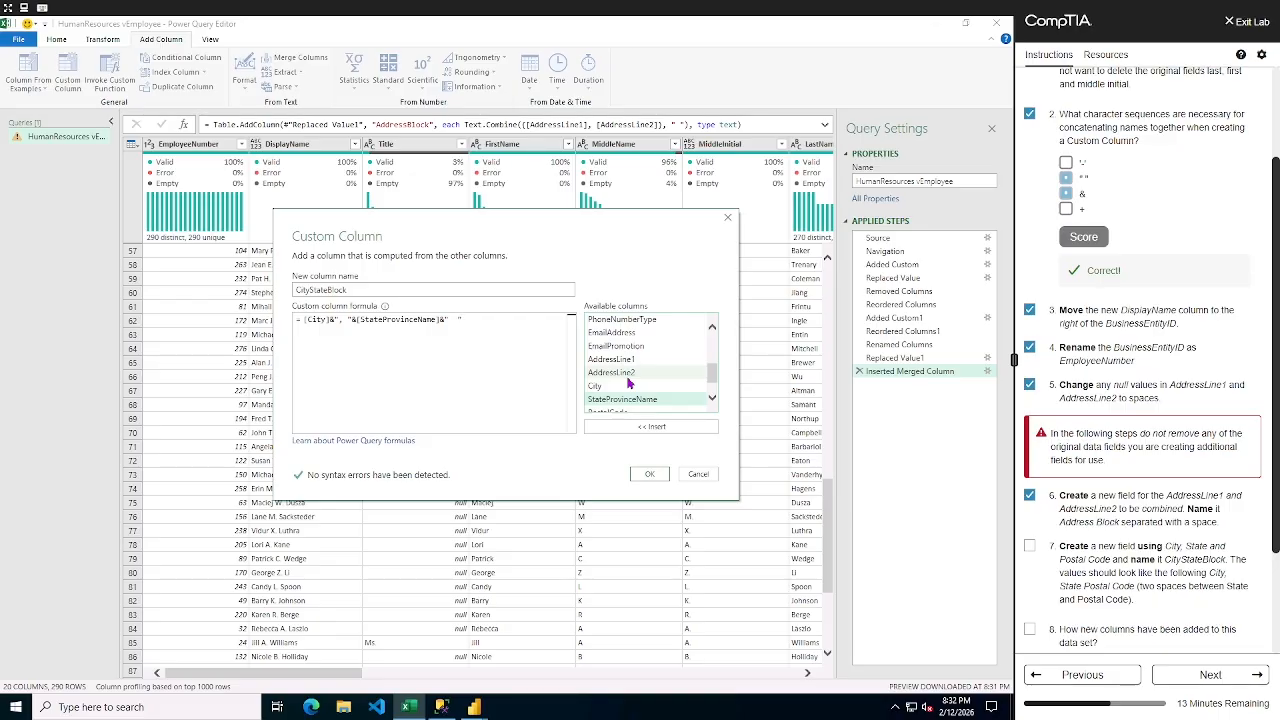
pyautogui.write('&')
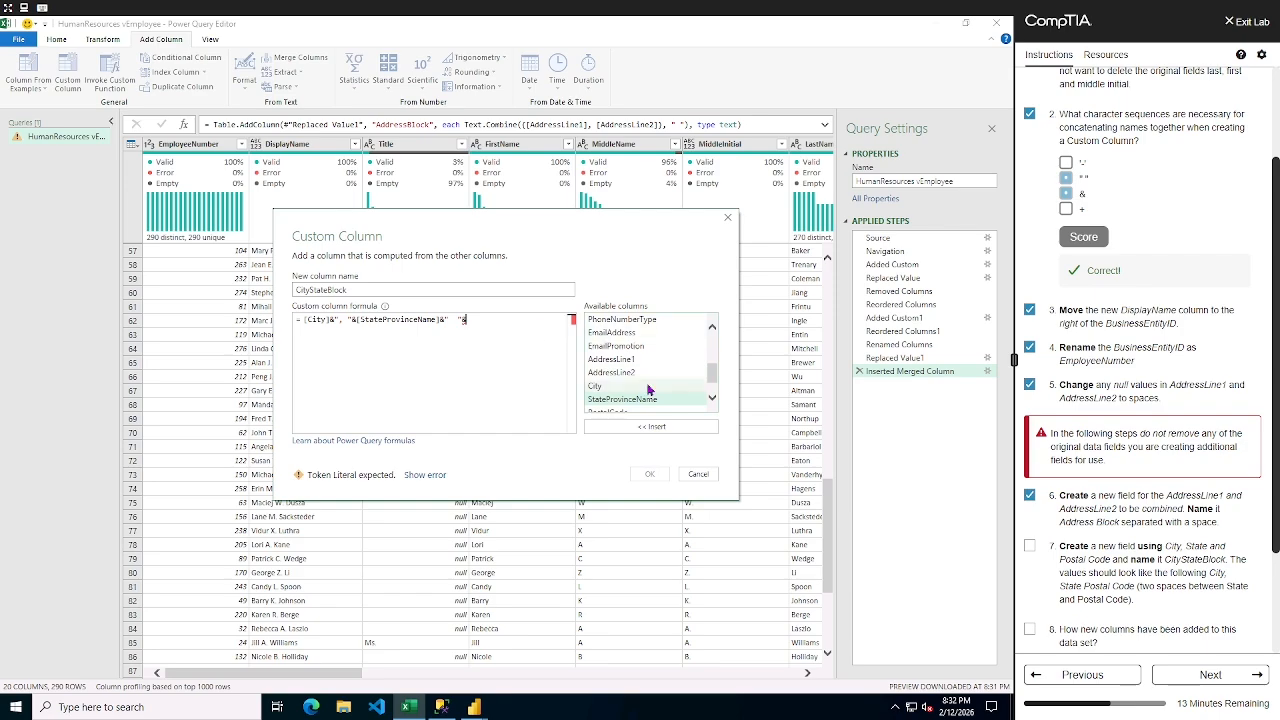
pyautogui.scroll(-1, 648, 389)
pyautogui.doubleClick(628, 398)
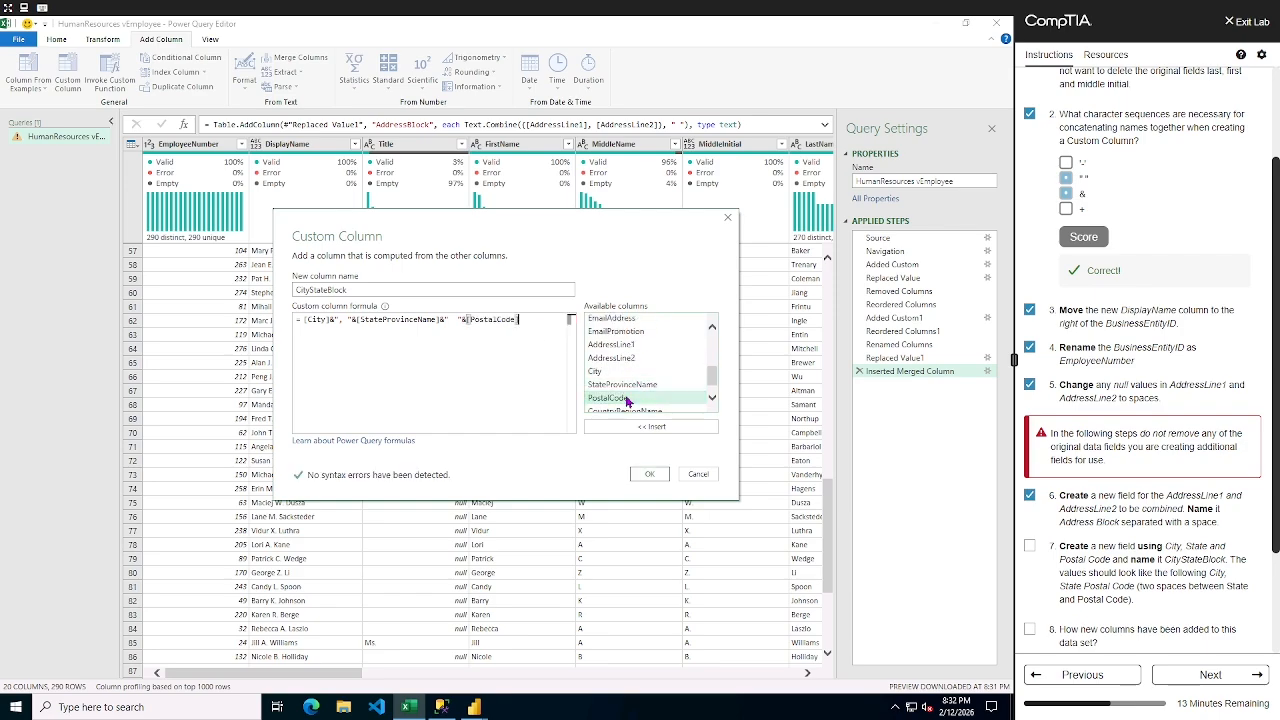
pyautogui.click(647, 475)
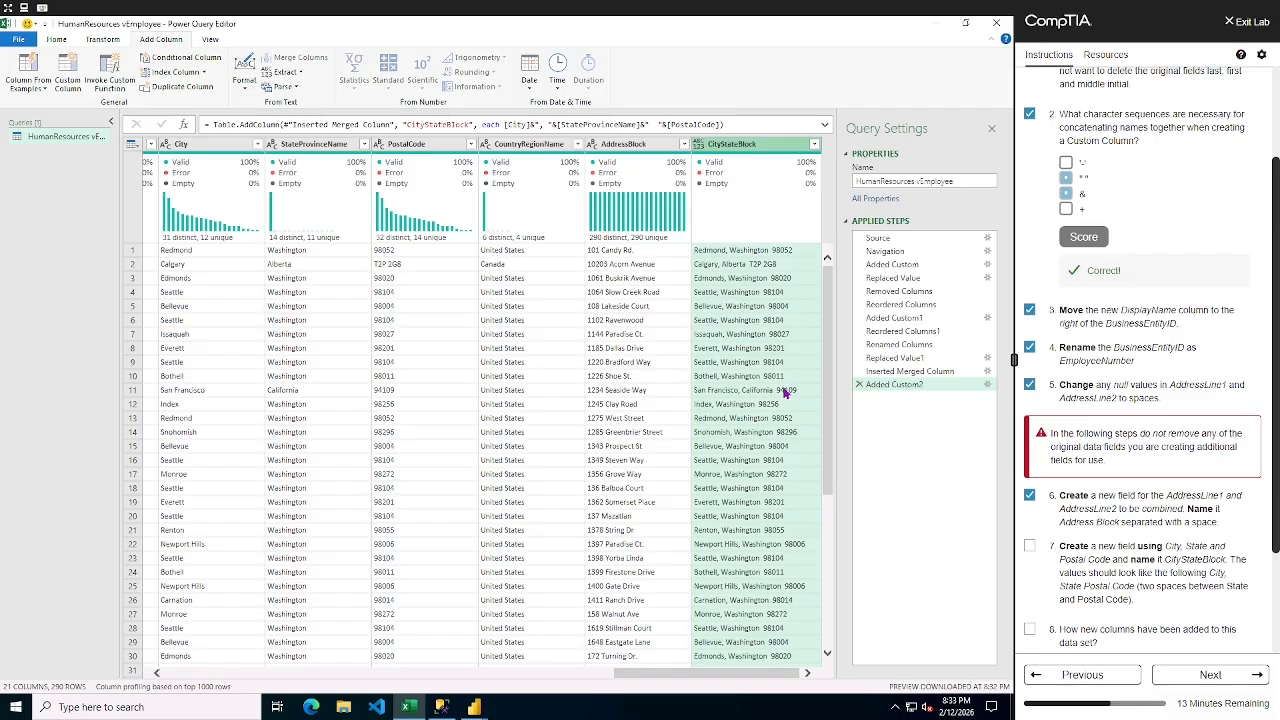
# - Mark lab tasks 7 and 8 as complete
pyautogui.click(1030, 546)
pyautogui.scroll(-1, 1096, 548)
pyautogui.scroll(-1, 1096, 548)
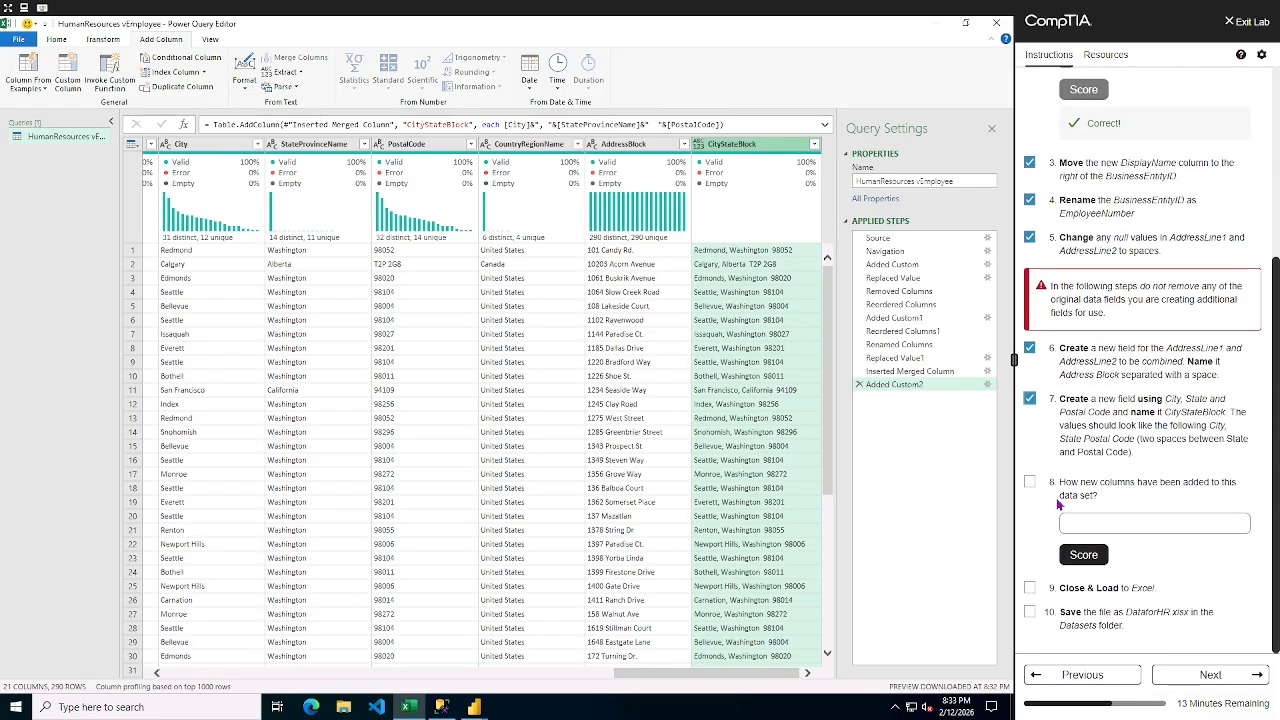
pyautogui.click(1030, 482)
# - Review the query's columns and applied steps, and submit 4 as the number of new columns for lab question 8
pyautogui.moveTo(620, 676); pyautogui.dragTo(244, 656)
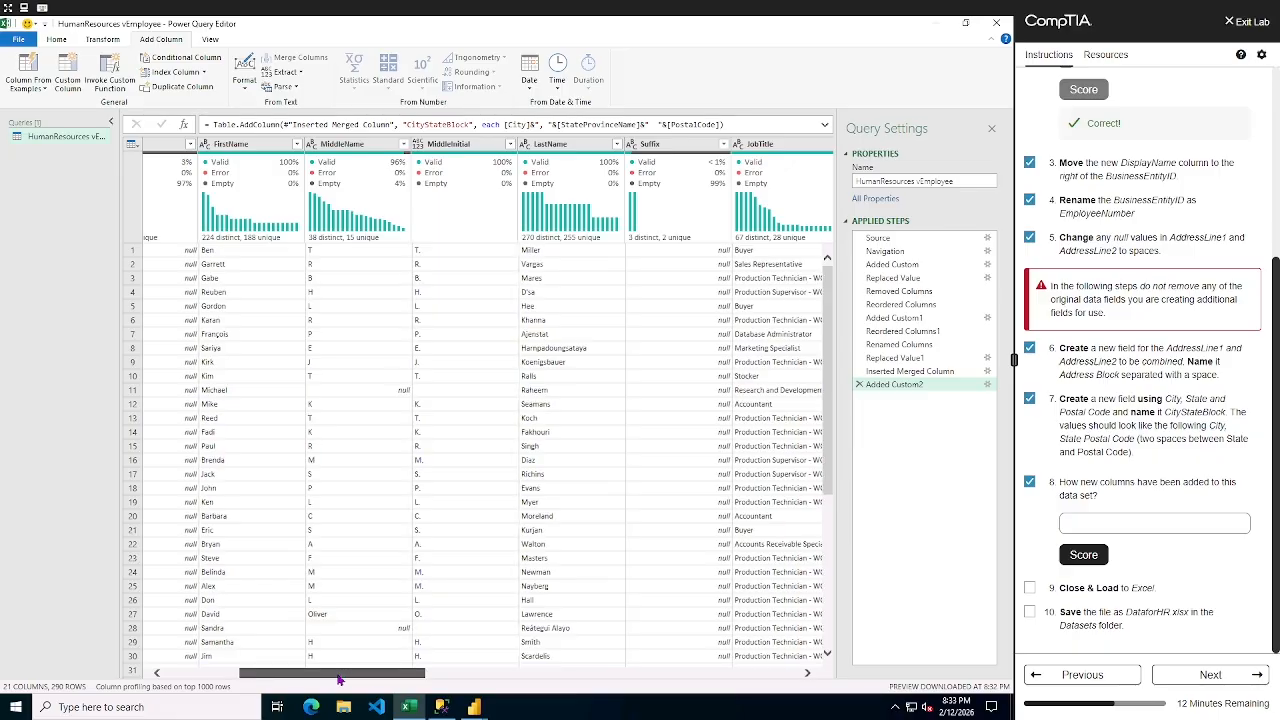
pyautogui.moveTo(338, 679); pyautogui.dragTo(253, 678)
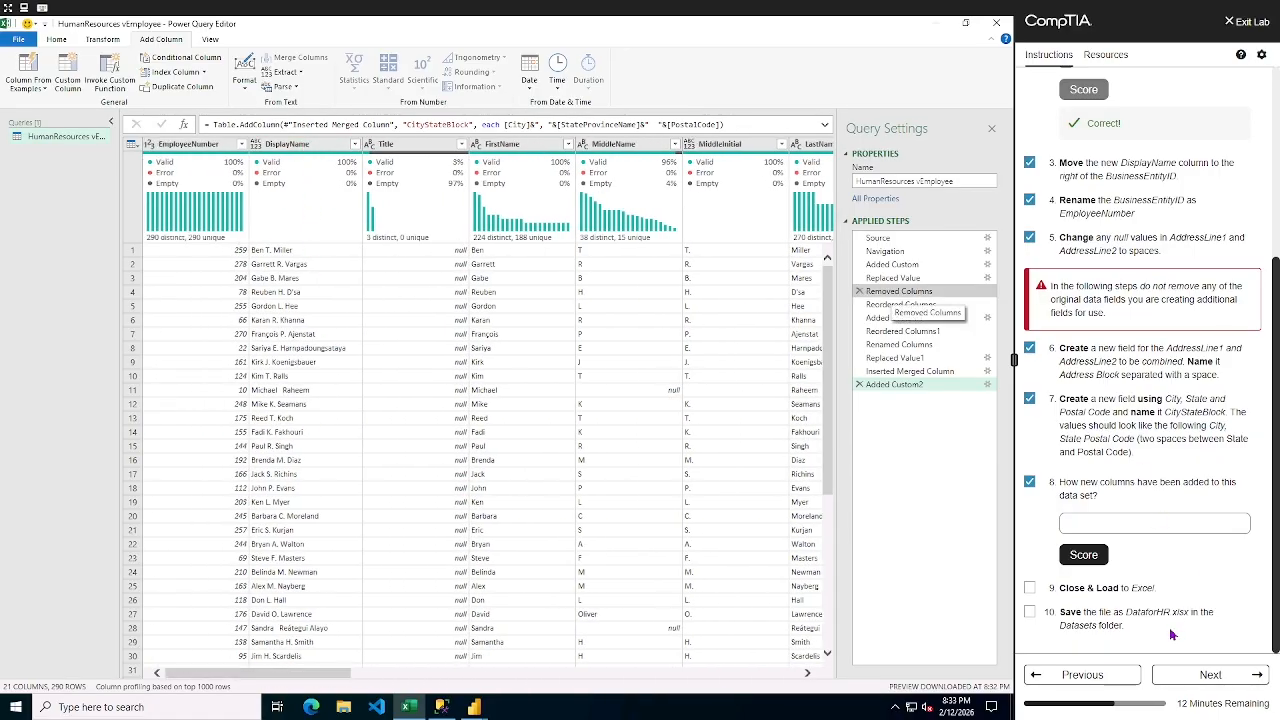
pyautogui.click(1122, 526)
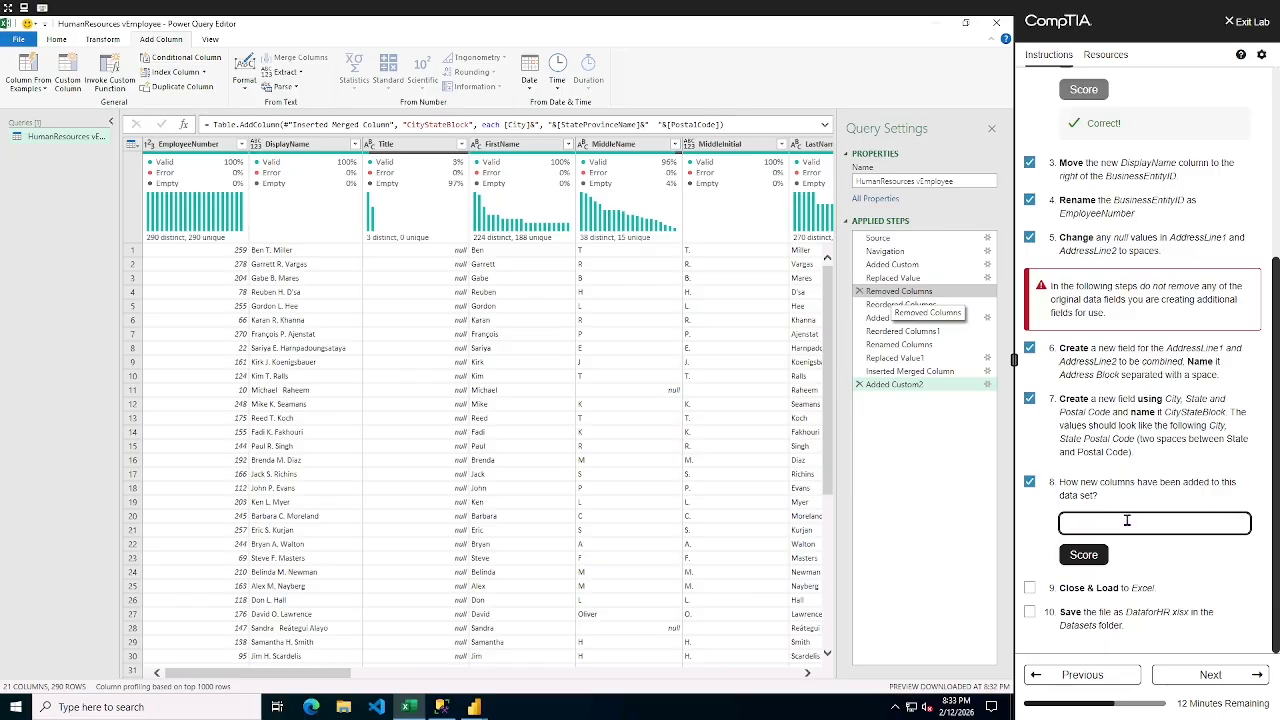
pyautogui.write('4')
pyautogui.click(1082, 560)
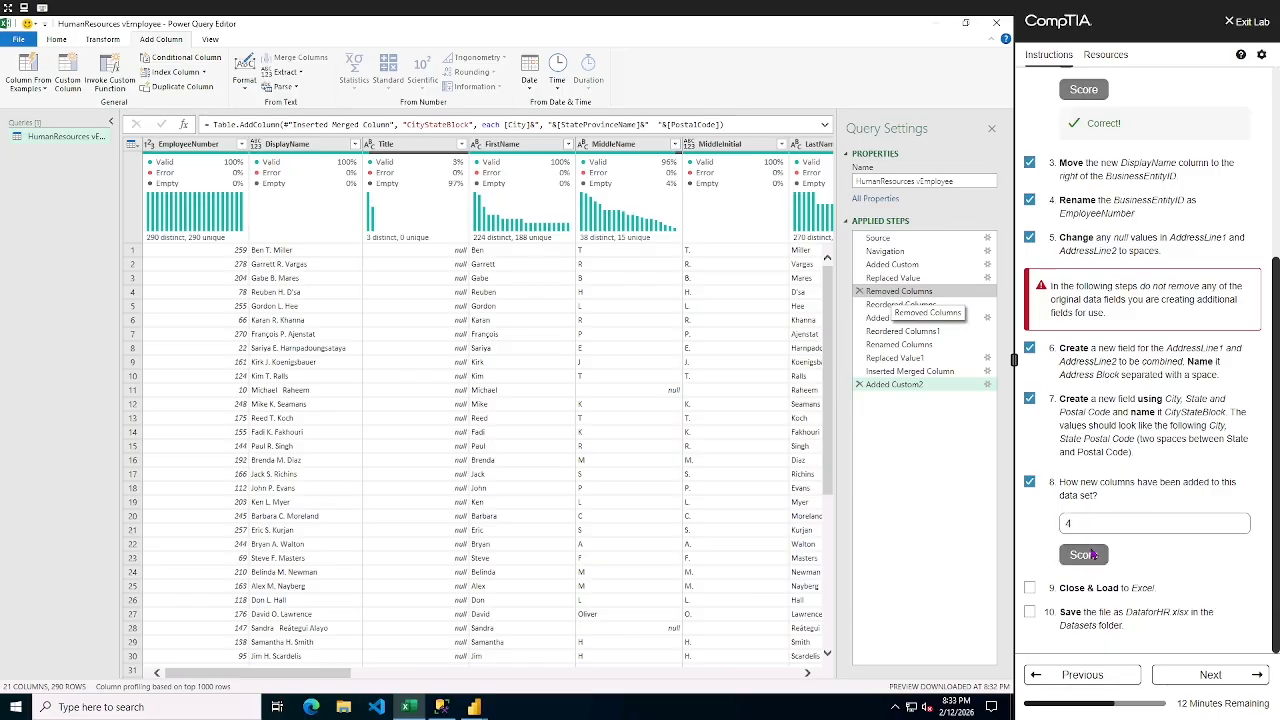
# - Mark lab task 9 as complete and load the finished employee query into an Excel worksheet with Close & Load
pyautogui.scroll(-1, 1163, 537)
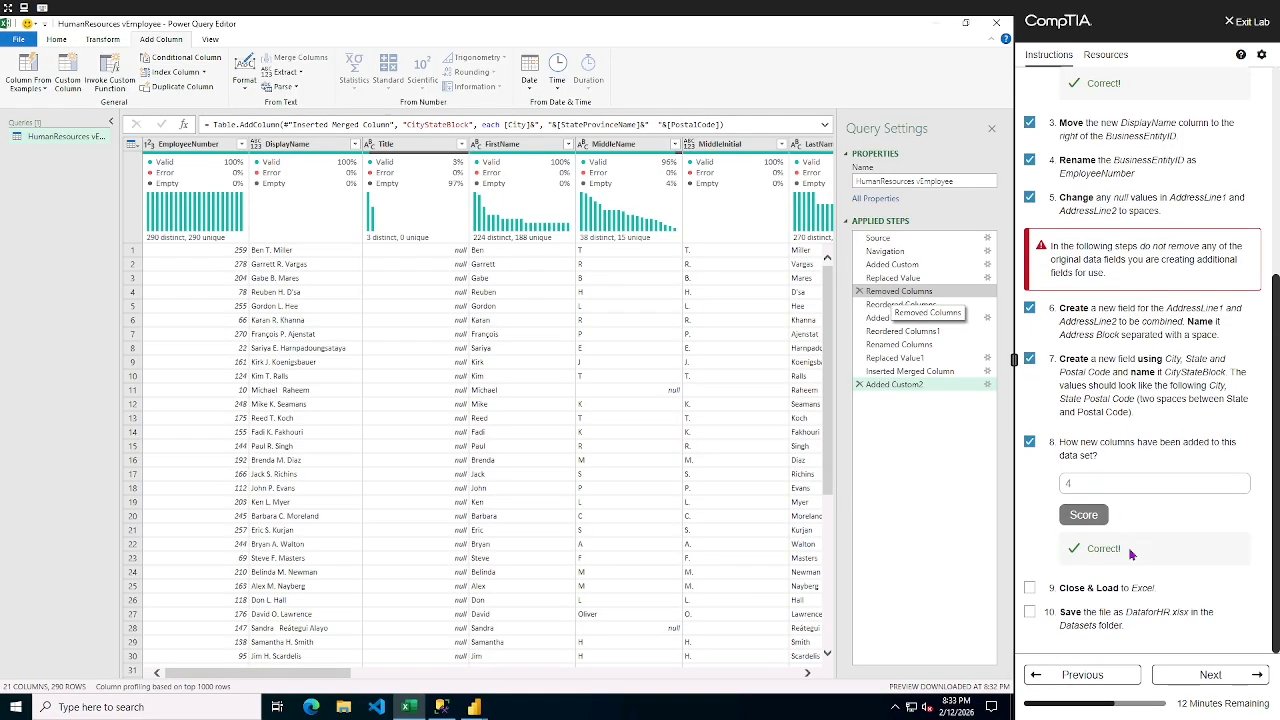
pyautogui.click(1030, 587)
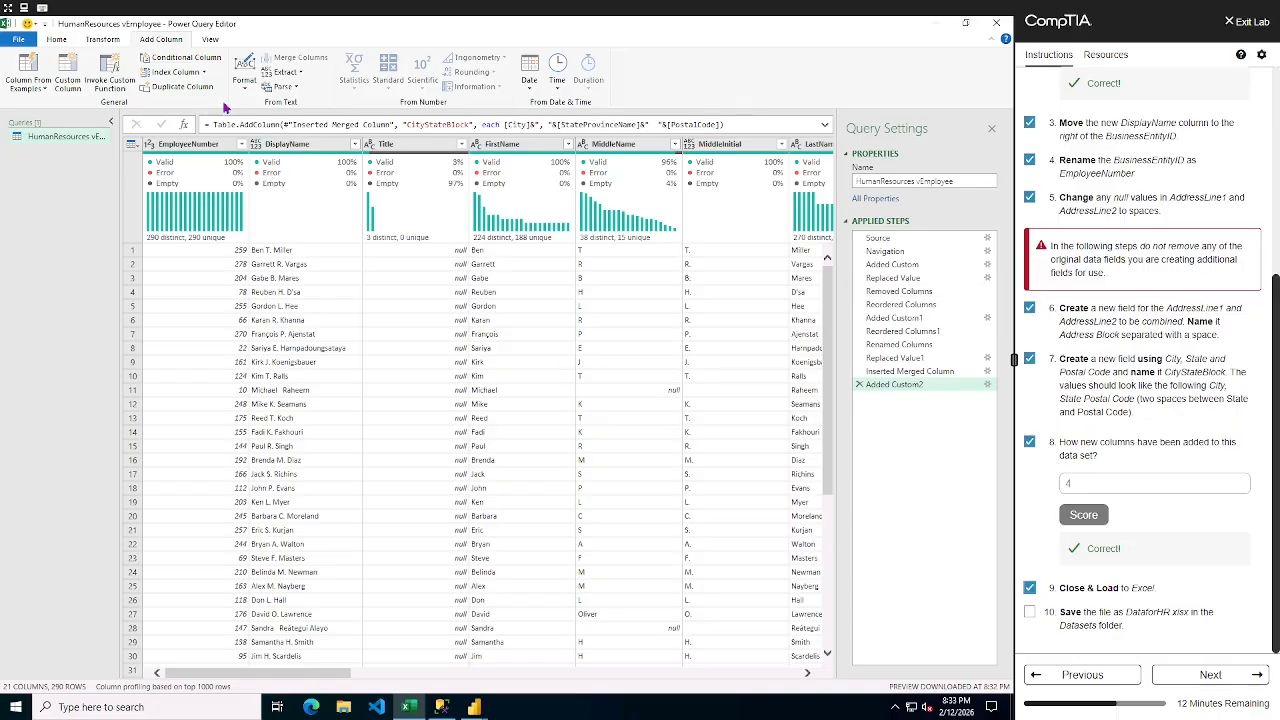
pyautogui.click(56, 39)
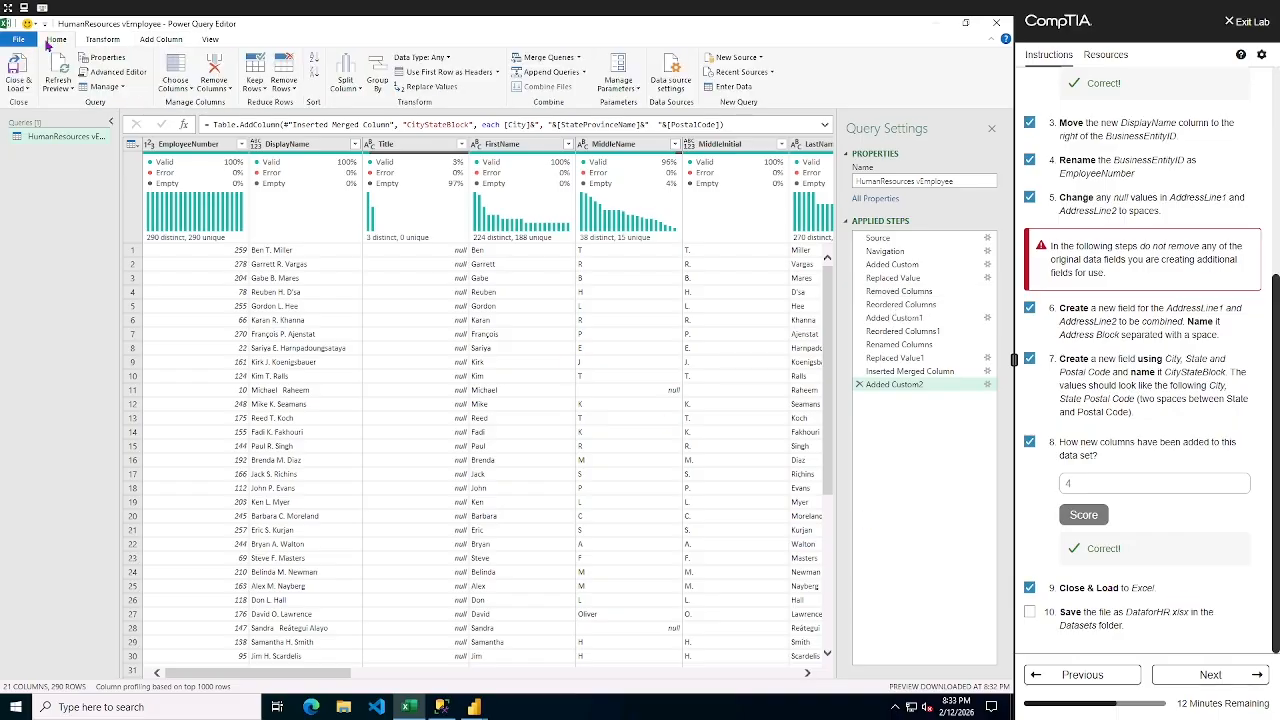
pyautogui.click(19, 72)
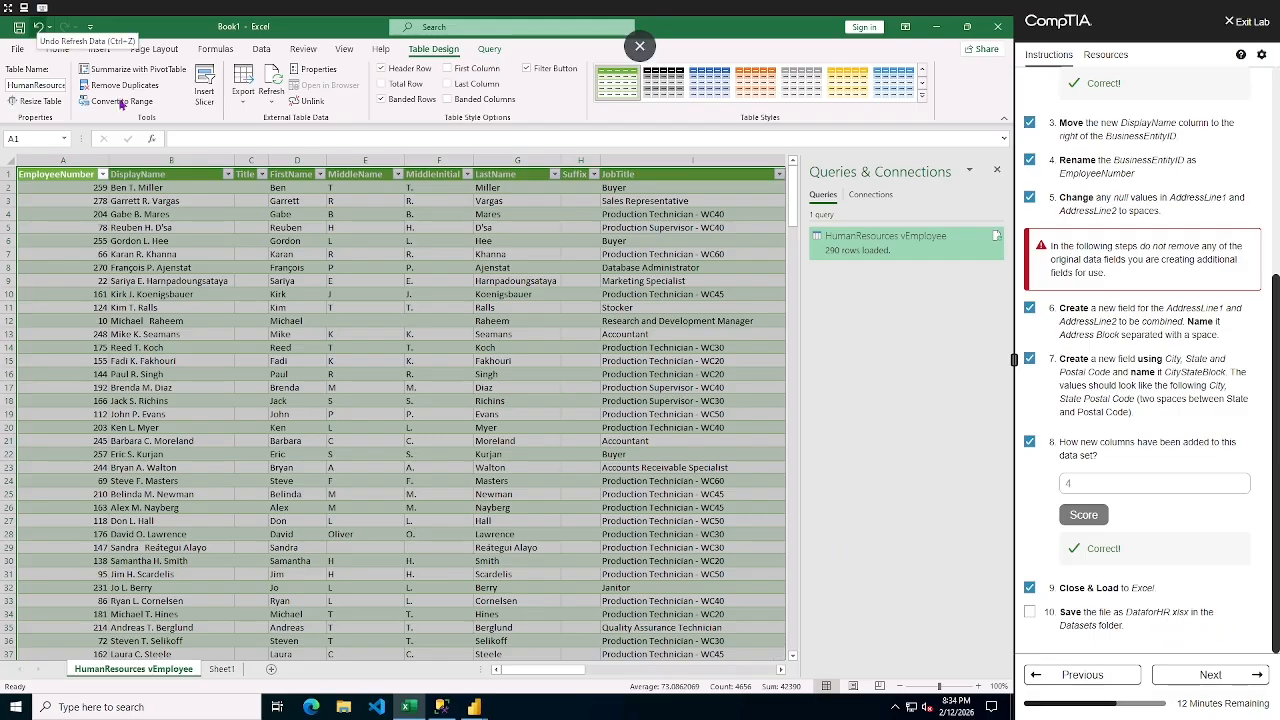
# - Save the workbook as DataforHR in the Datasets folder and mark lab task 10 as complete
pyautogui.click(24, 50)
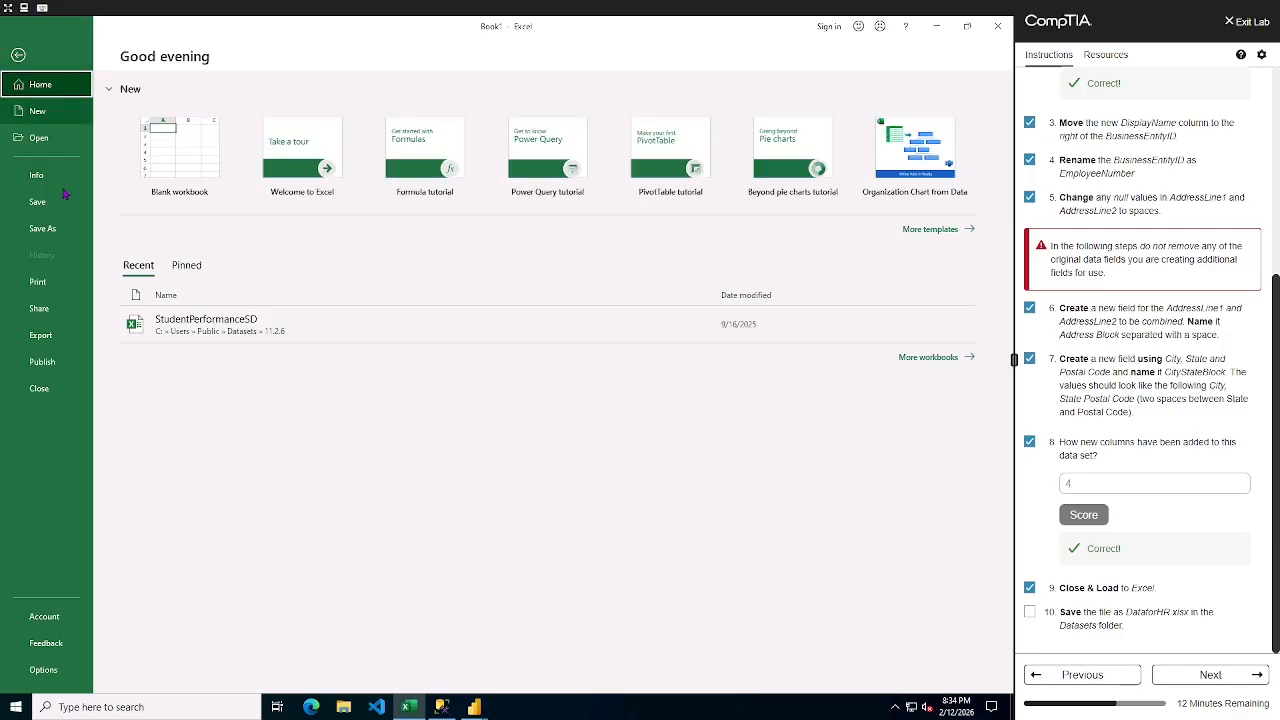
pyautogui.click(44, 229)
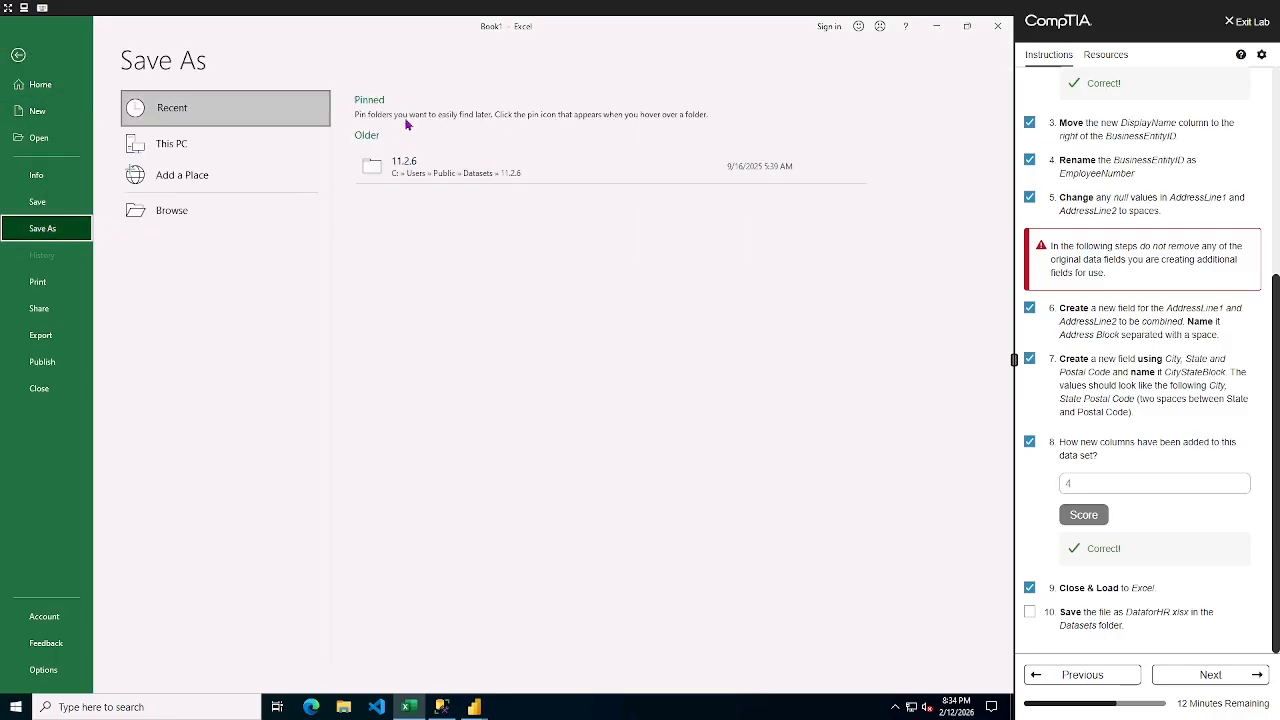
pyautogui.click(156, 214)
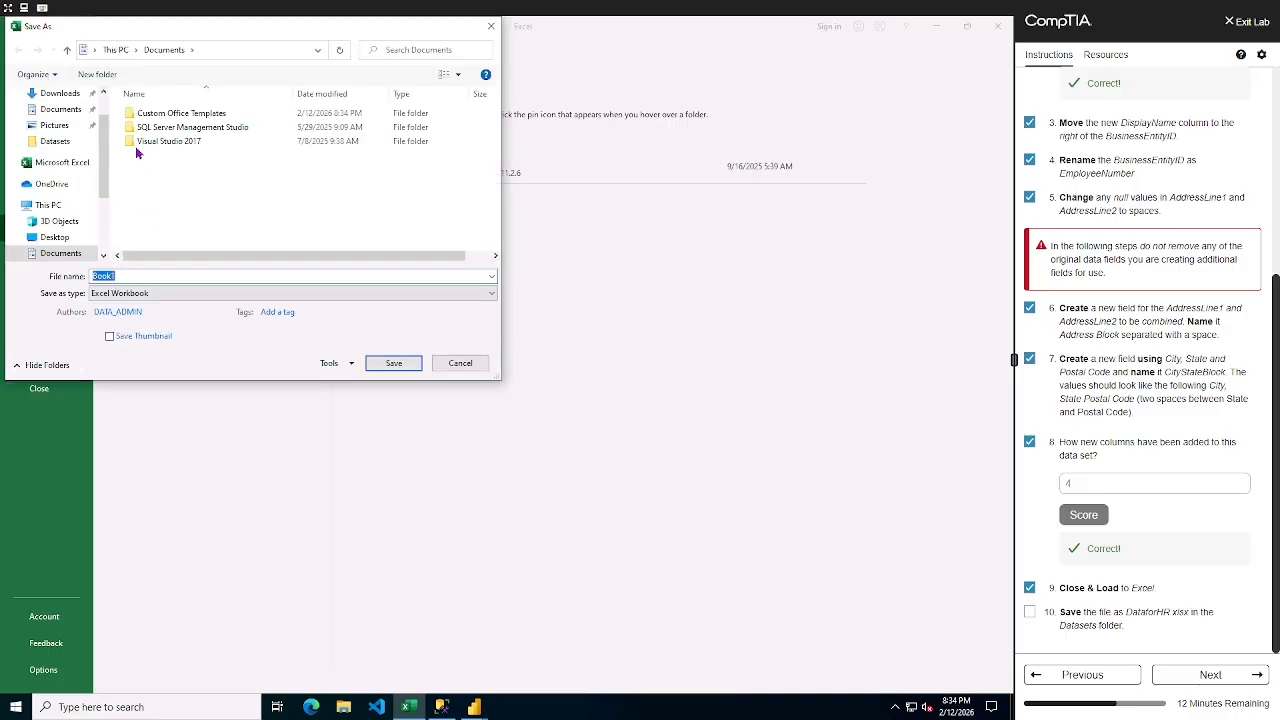
pyautogui.click(55, 143)
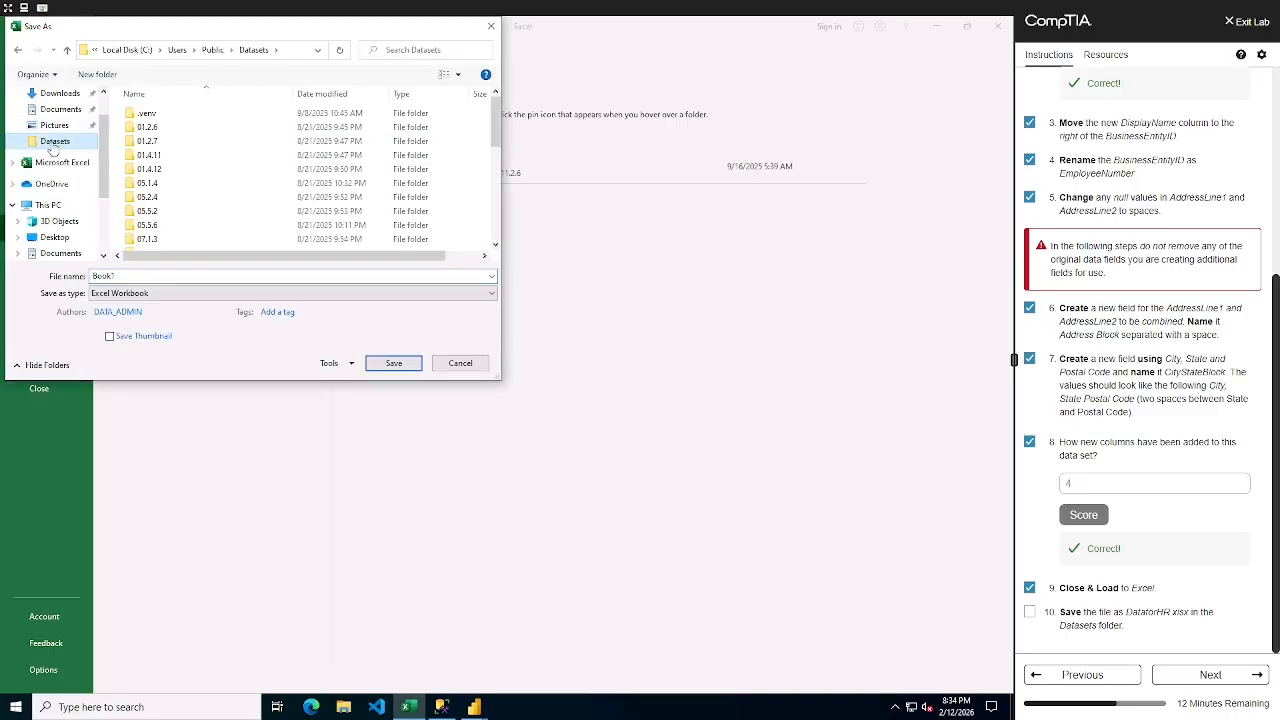
pyautogui.doubleClick(243, 275)
pyautogui.write('Datafor')
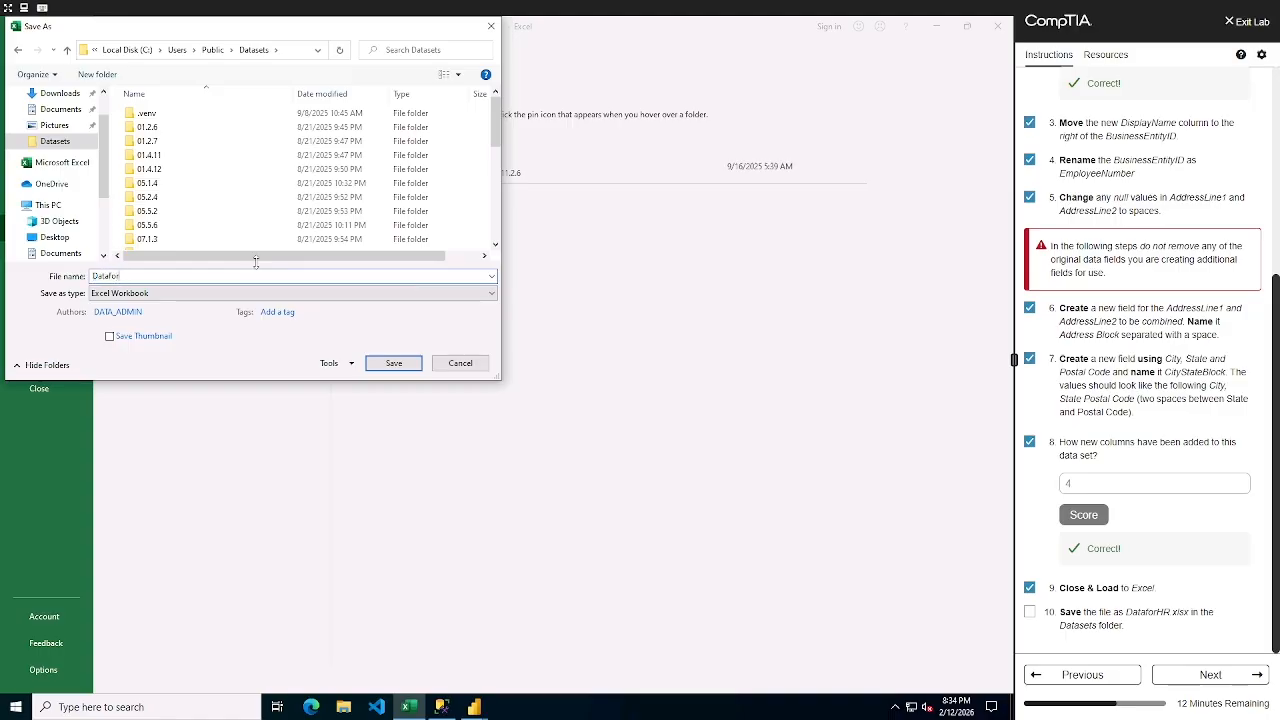
pyautogui.write('HR')
pyautogui.click(394, 363)
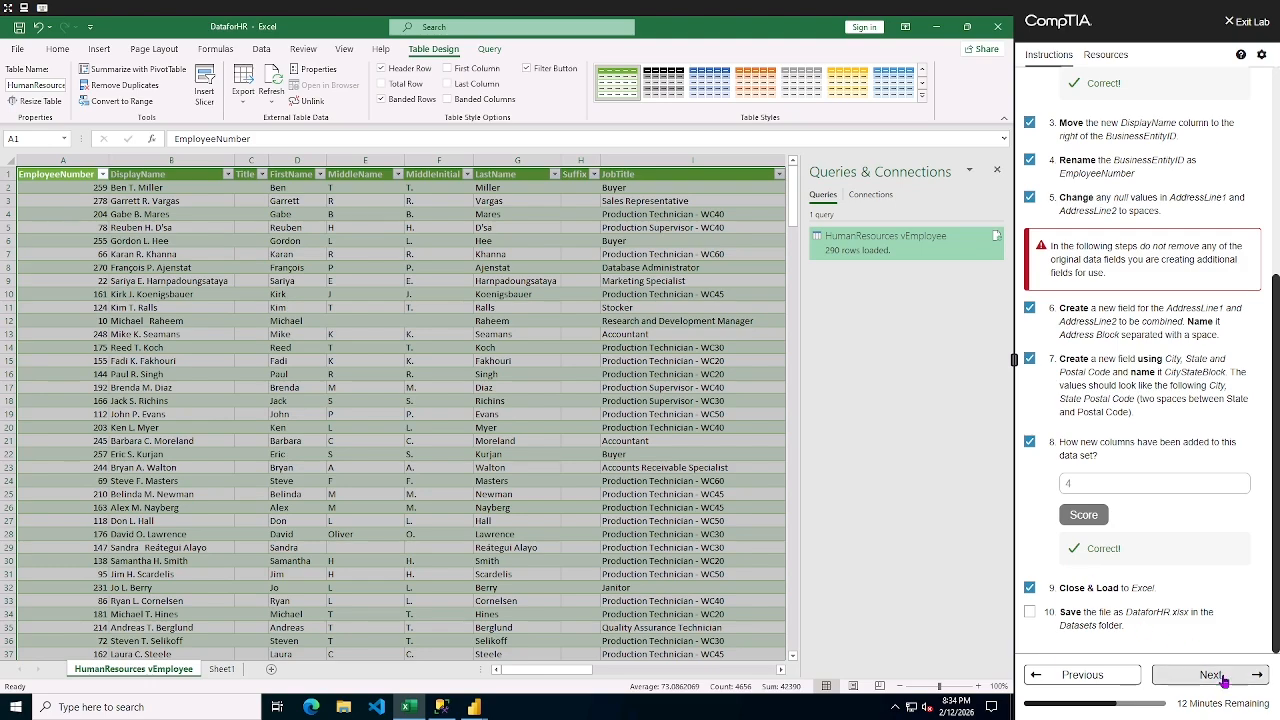
pyautogui.click(1029, 613)
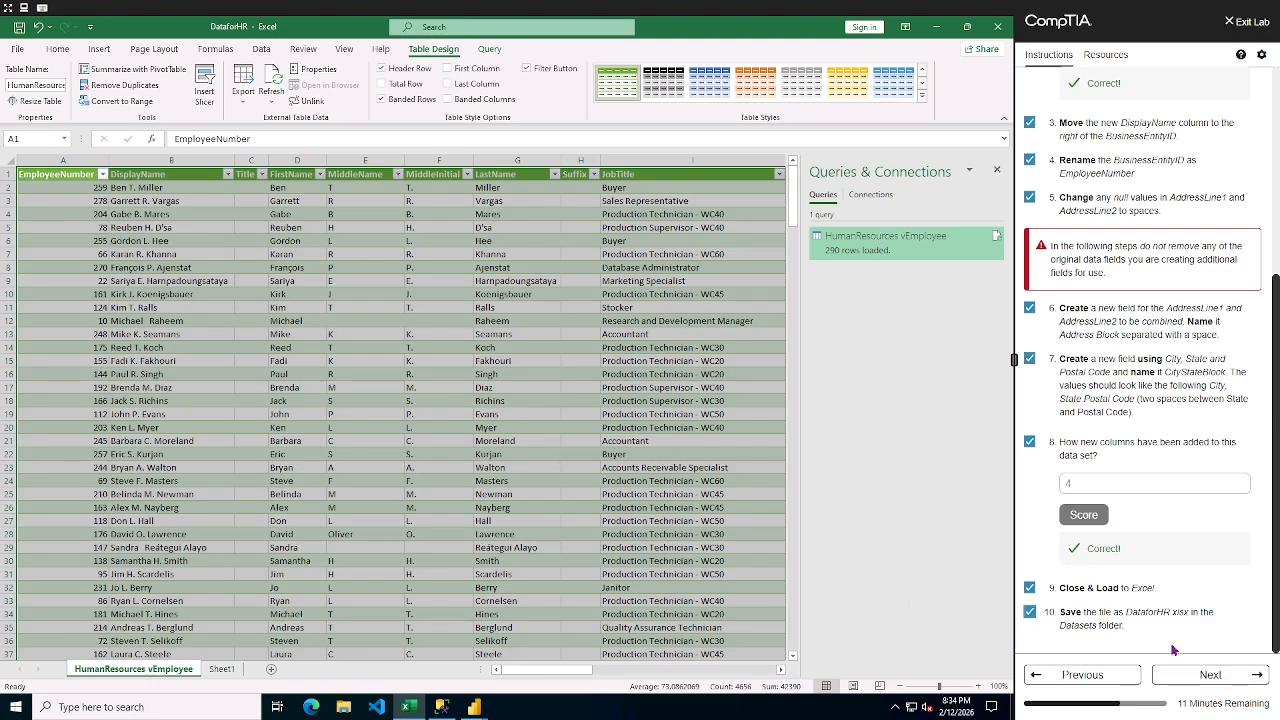
# - Advance to the next lab, Profiling Survey Results, and open the workbook Questions and Answer Key for Survey from Datasets subfolder 07.5.3
pyautogui.click(1236, 674)
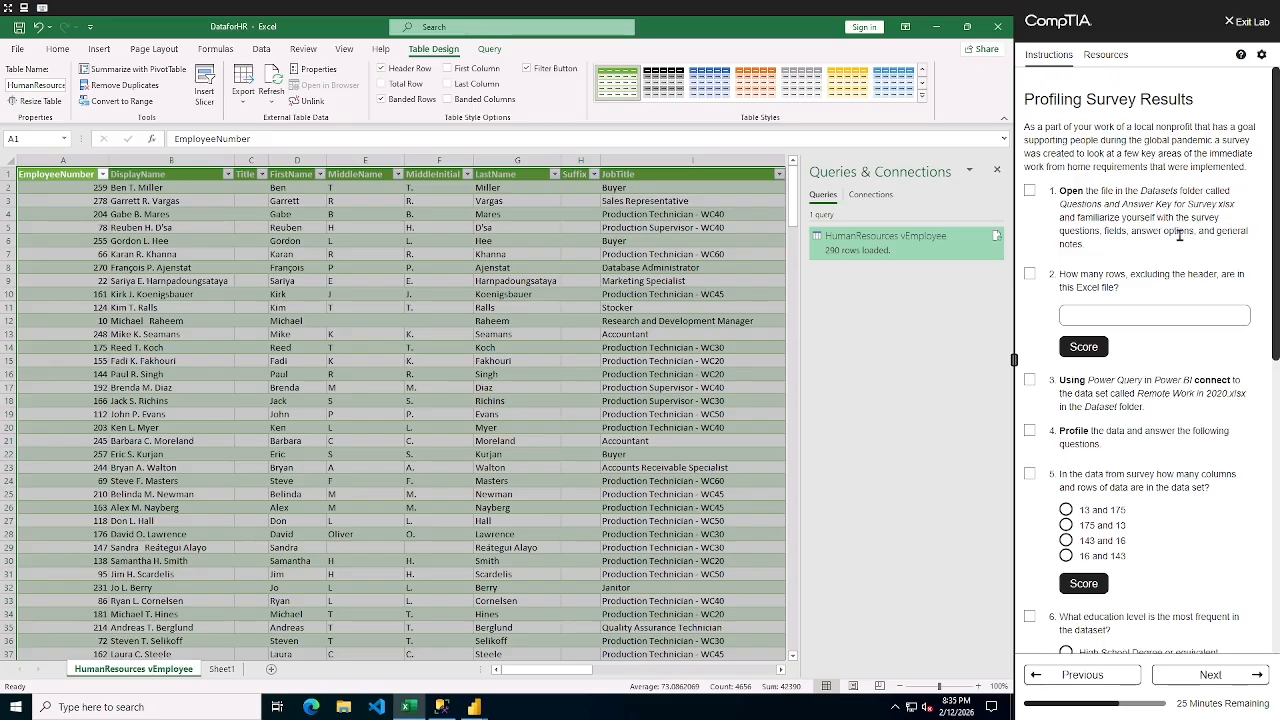
pyautogui.click(18, 50)
pyautogui.click(40, 141)
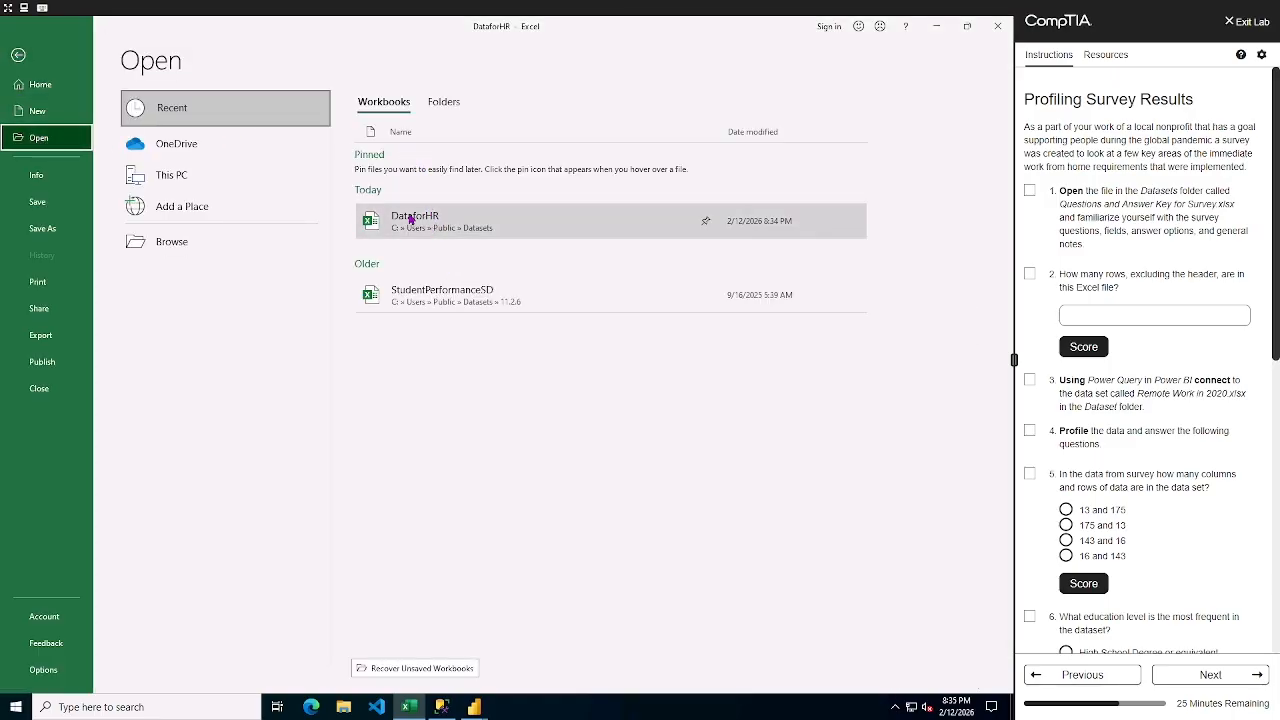
pyautogui.click(445, 104)
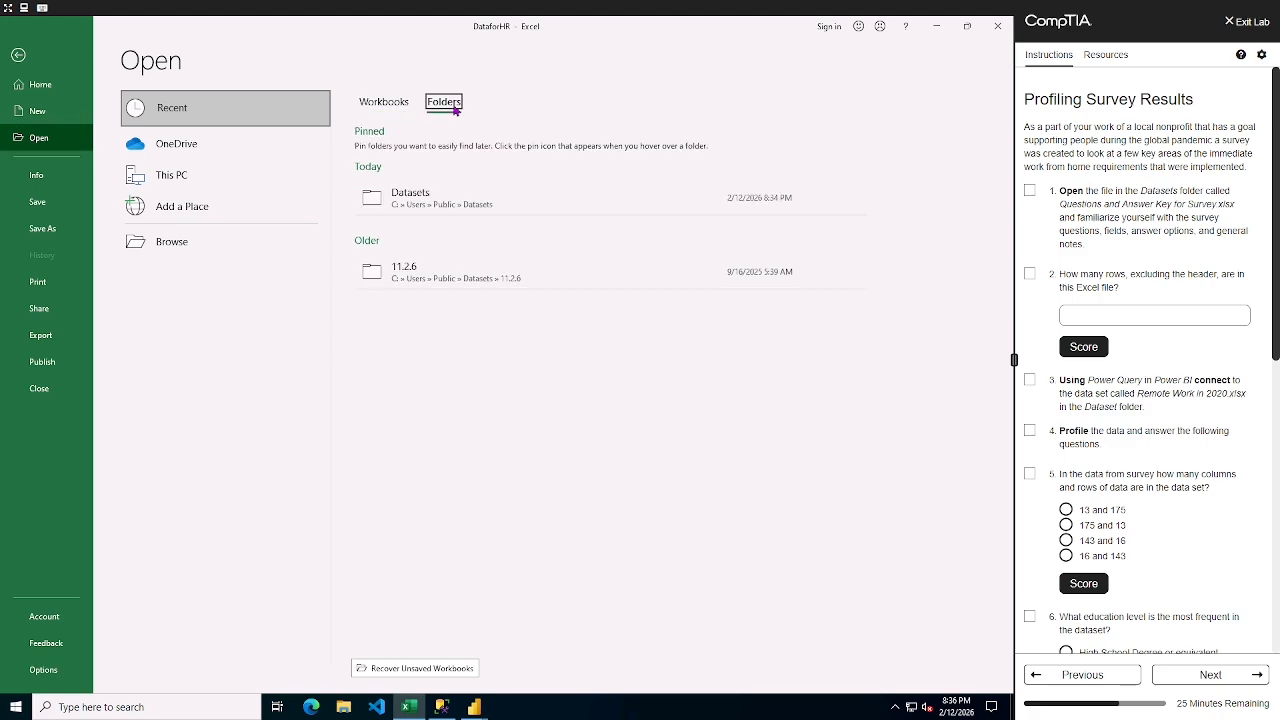
pyautogui.click(414, 197)
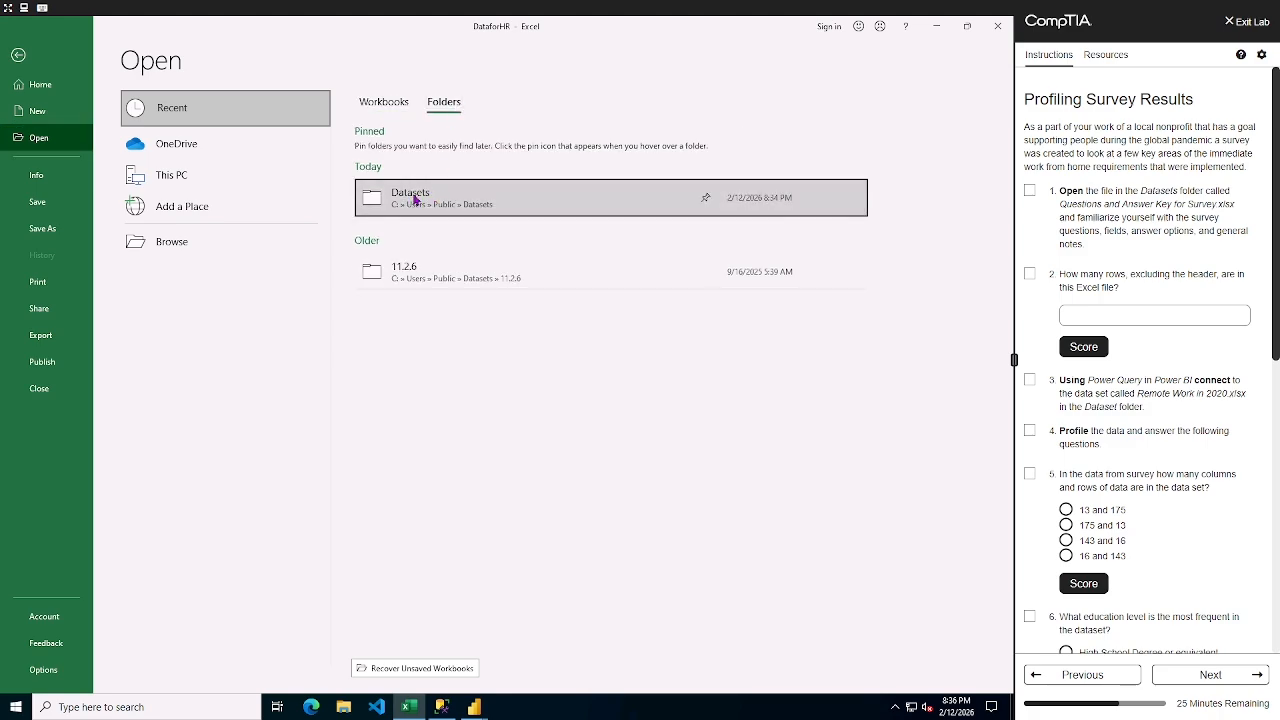
pyautogui.scroll(-3, 430, 394)
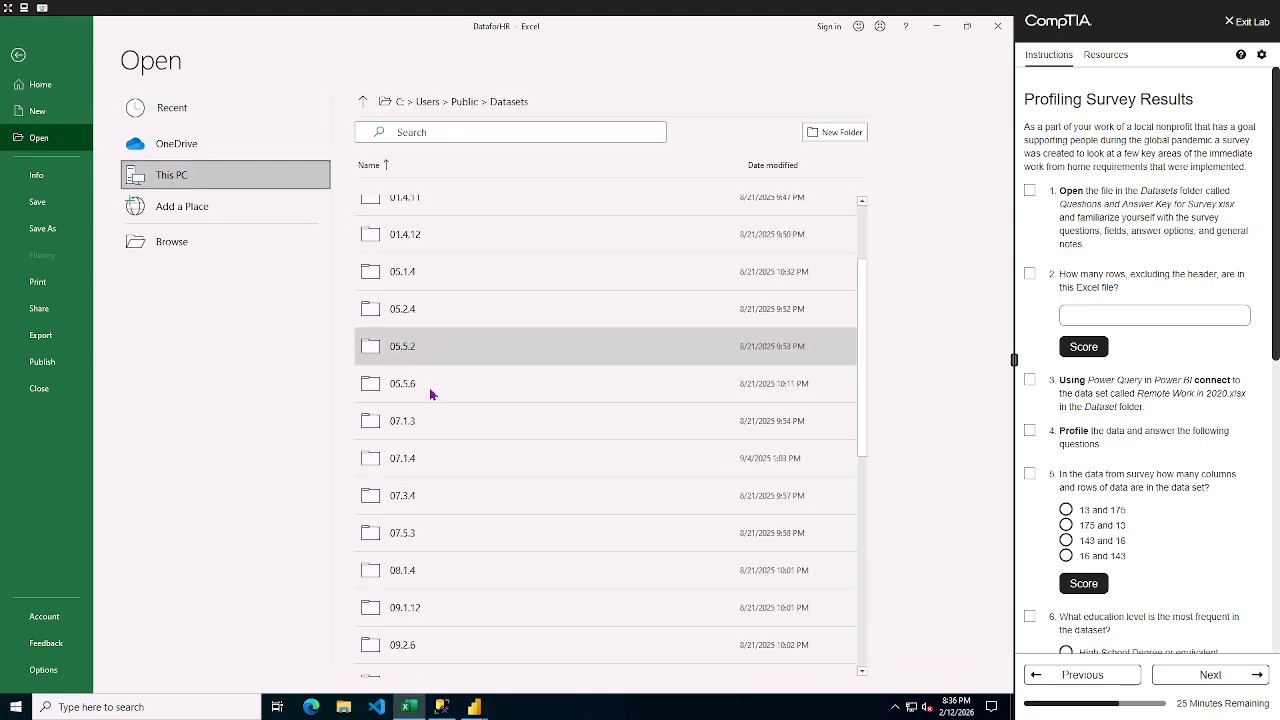
pyautogui.click(415, 538)
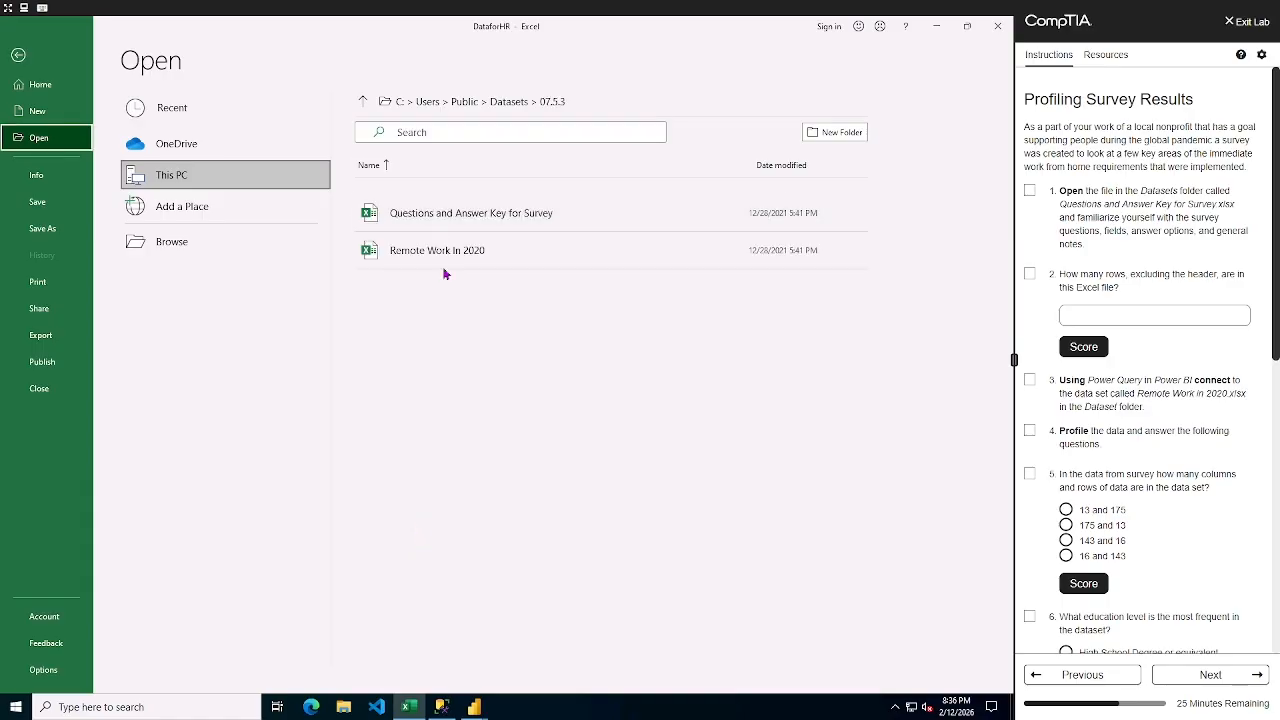
pyautogui.click(450, 214)
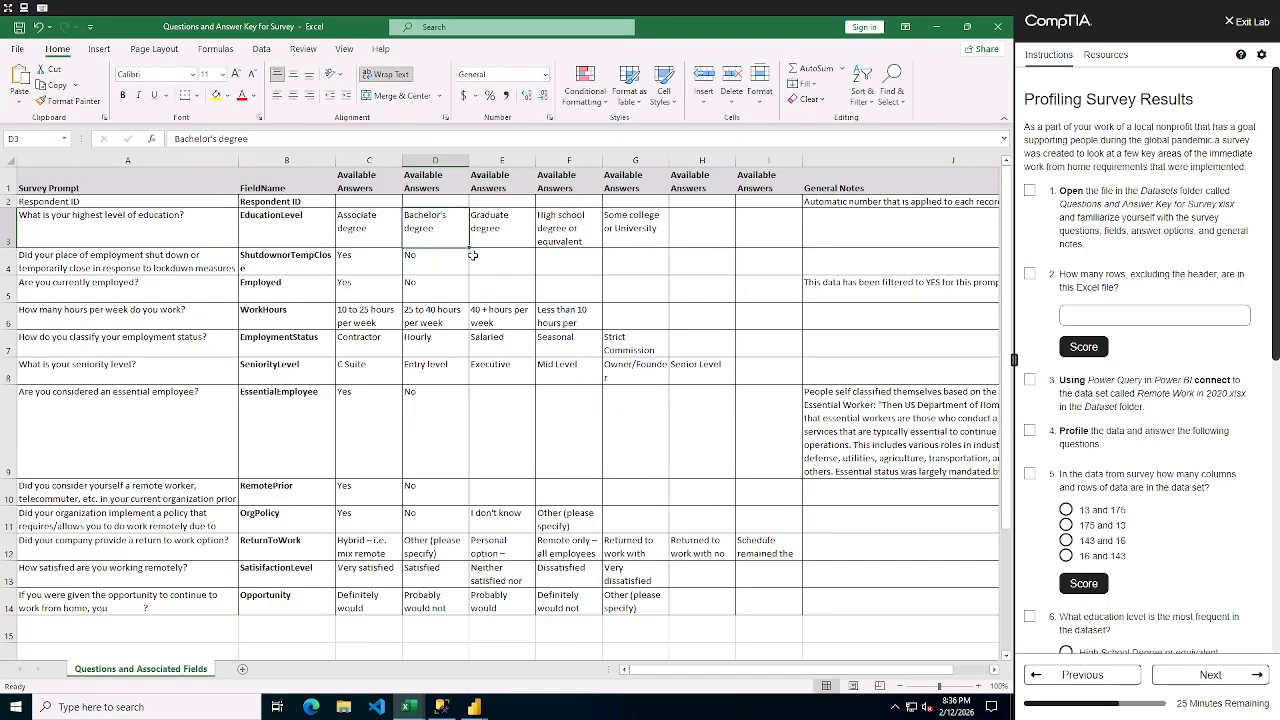
# - Examine the survey prompts, field names and general notes in the survey answer key worksheet
pyautogui.click(73, 203)
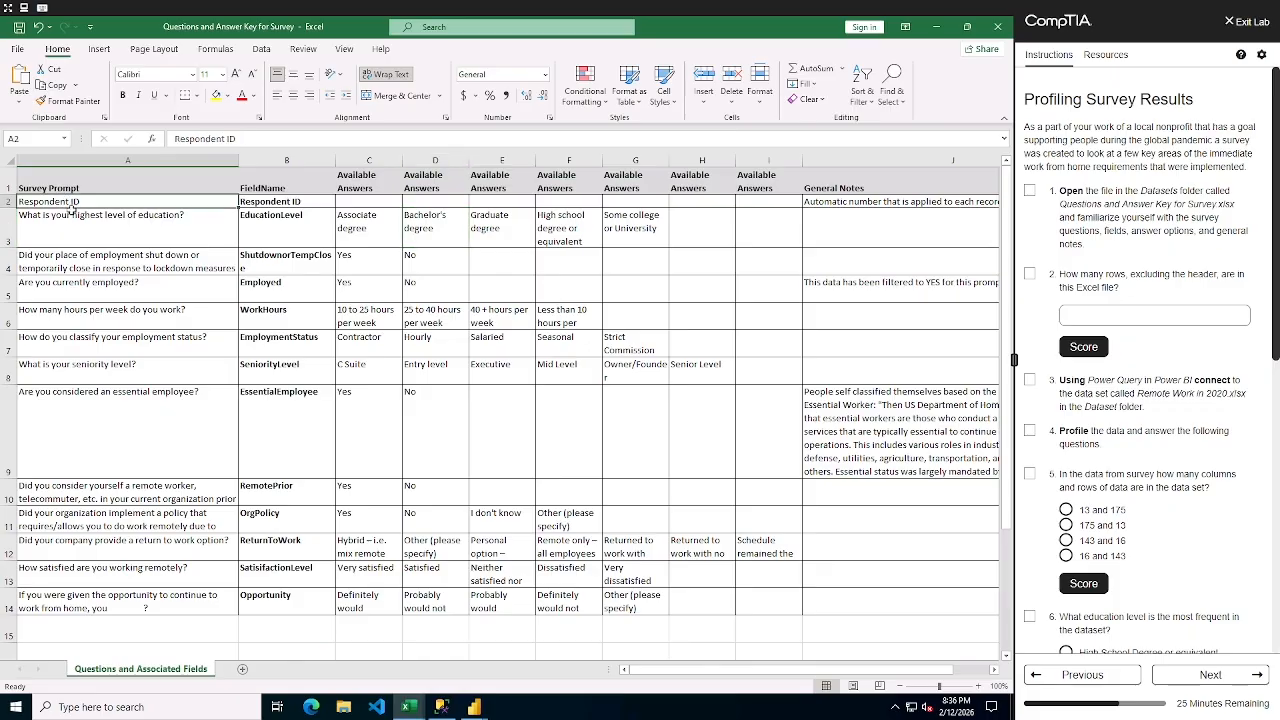
pyautogui.click(72, 218)
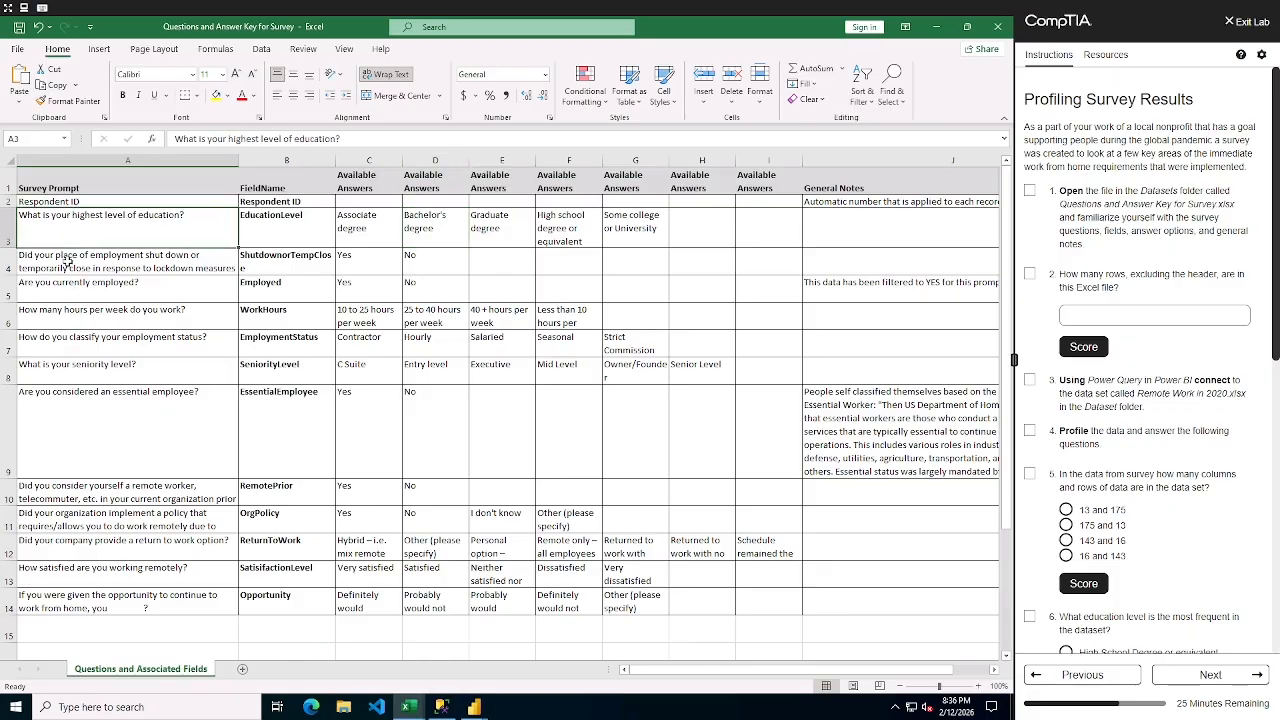
pyautogui.click(73, 267)
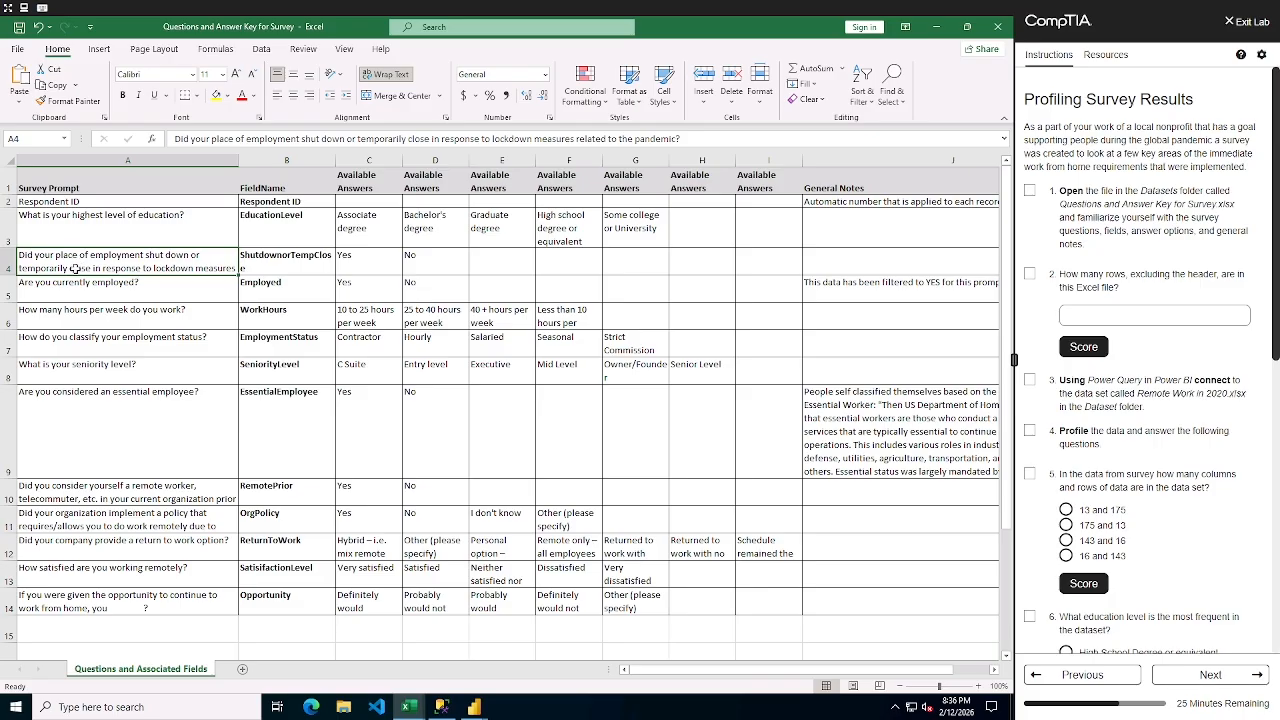
pyautogui.click(96, 292)
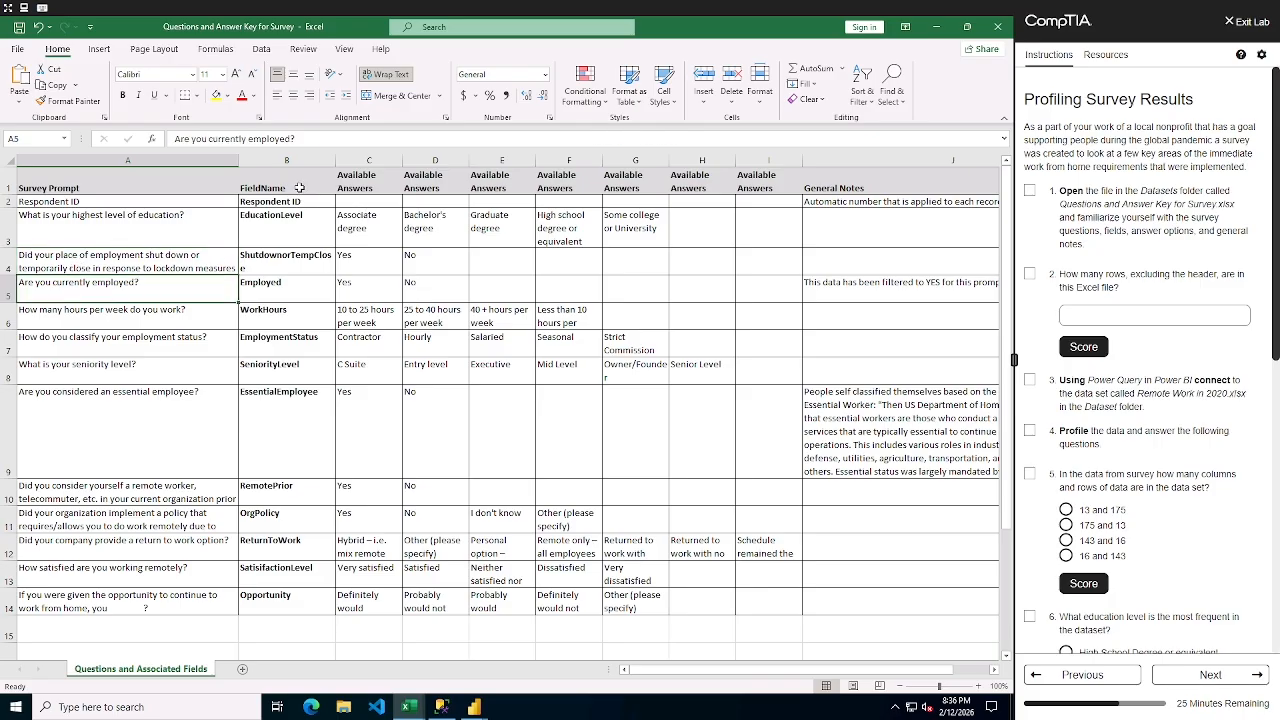
pyautogui.click(297, 186)
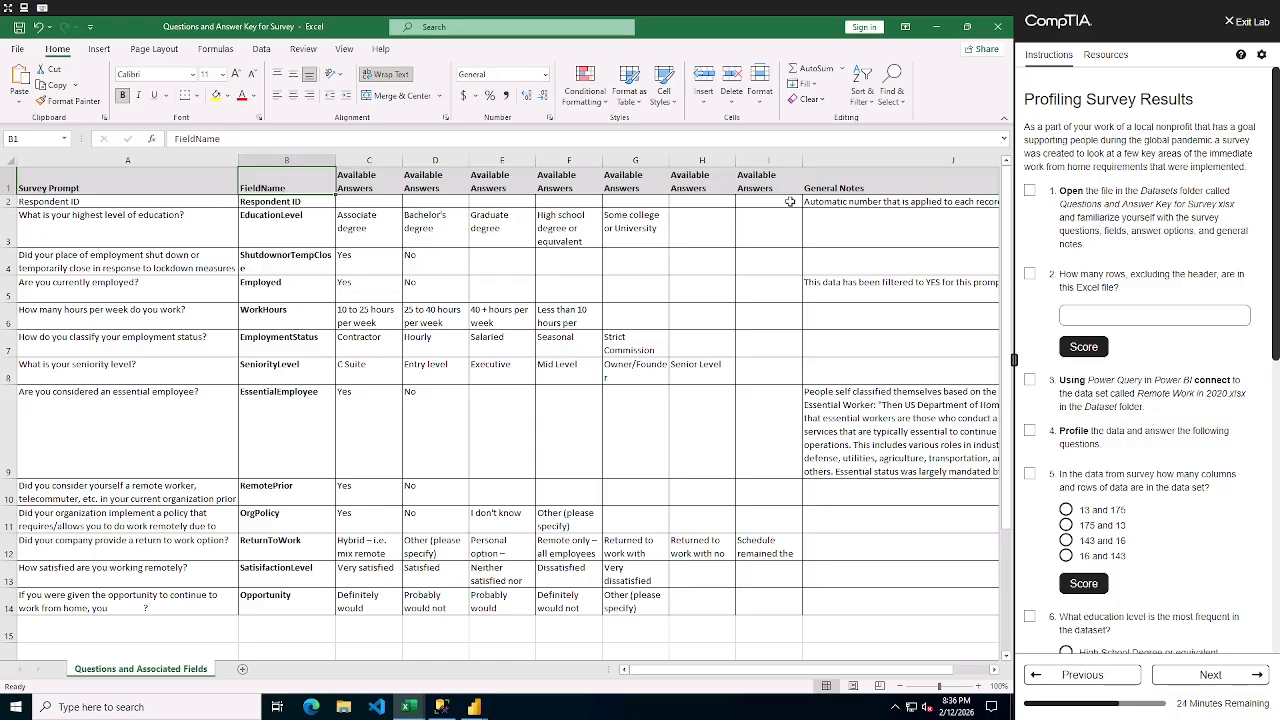
pyautogui.click(857, 188)
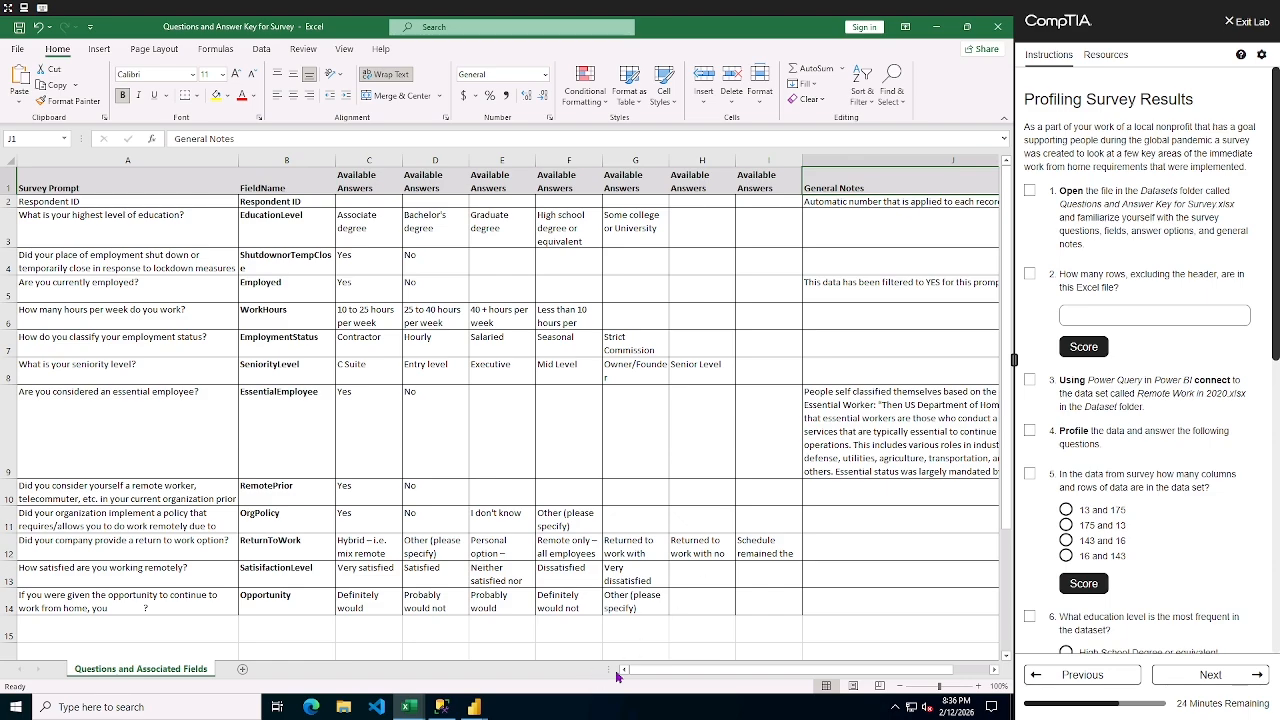
pyautogui.moveTo(641, 677); pyautogui.dragTo(711, 677)
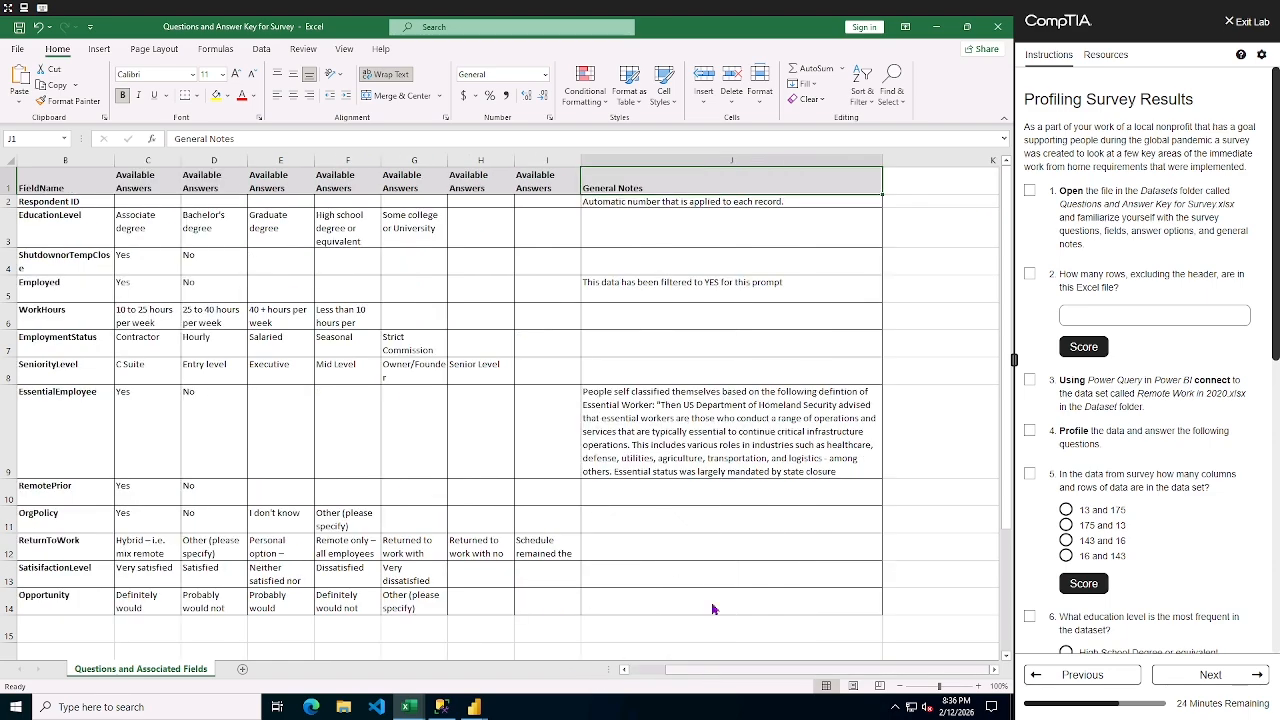
pyautogui.click(633, 204)
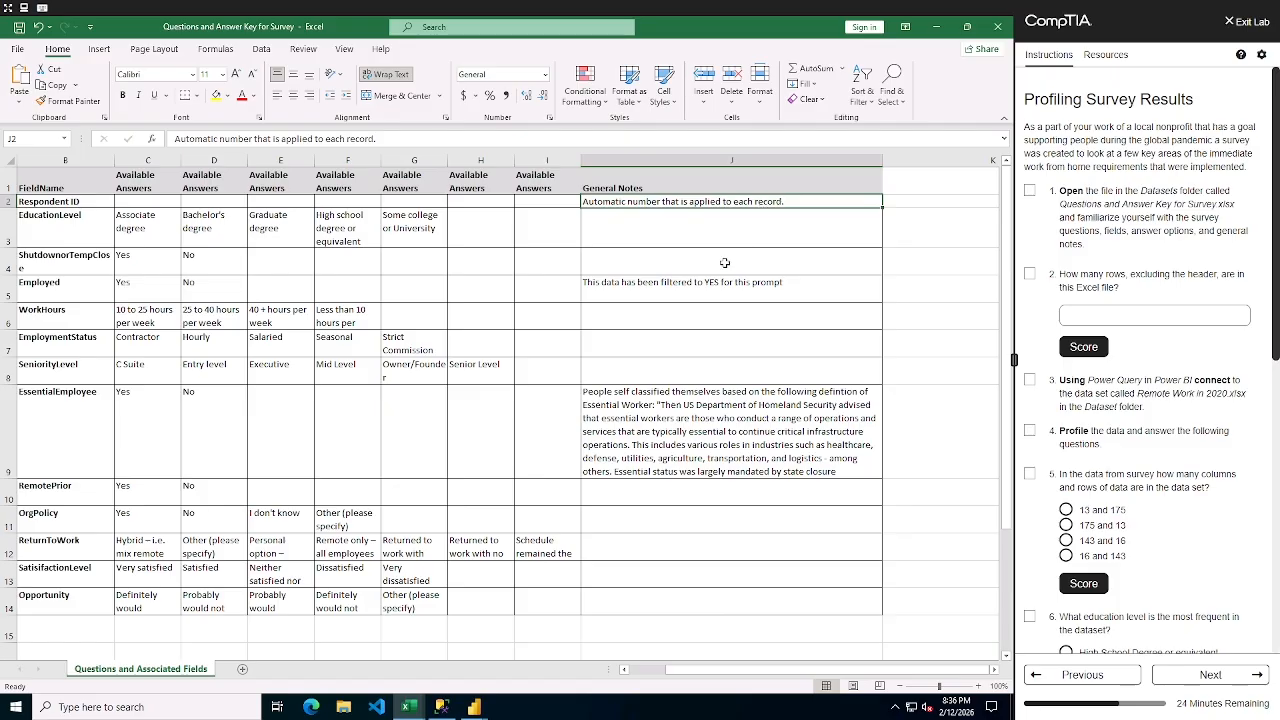
pyautogui.click(705, 291)
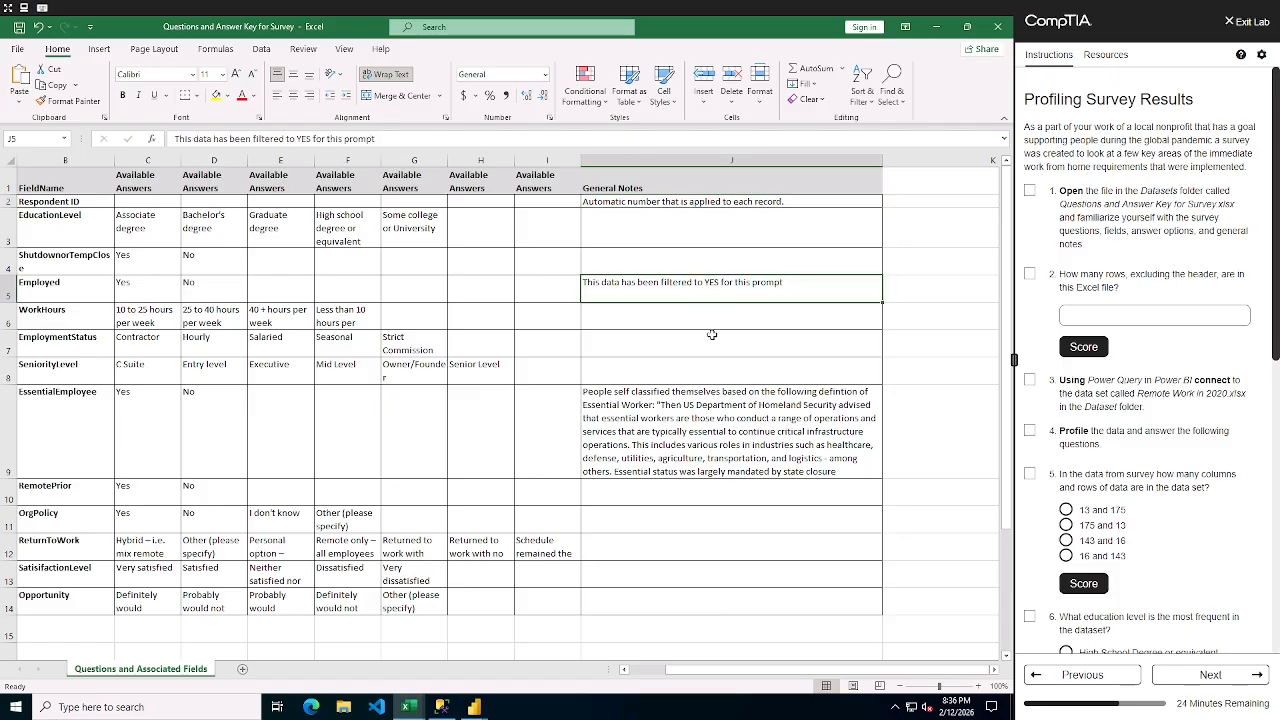
pyautogui.click(686, 442)
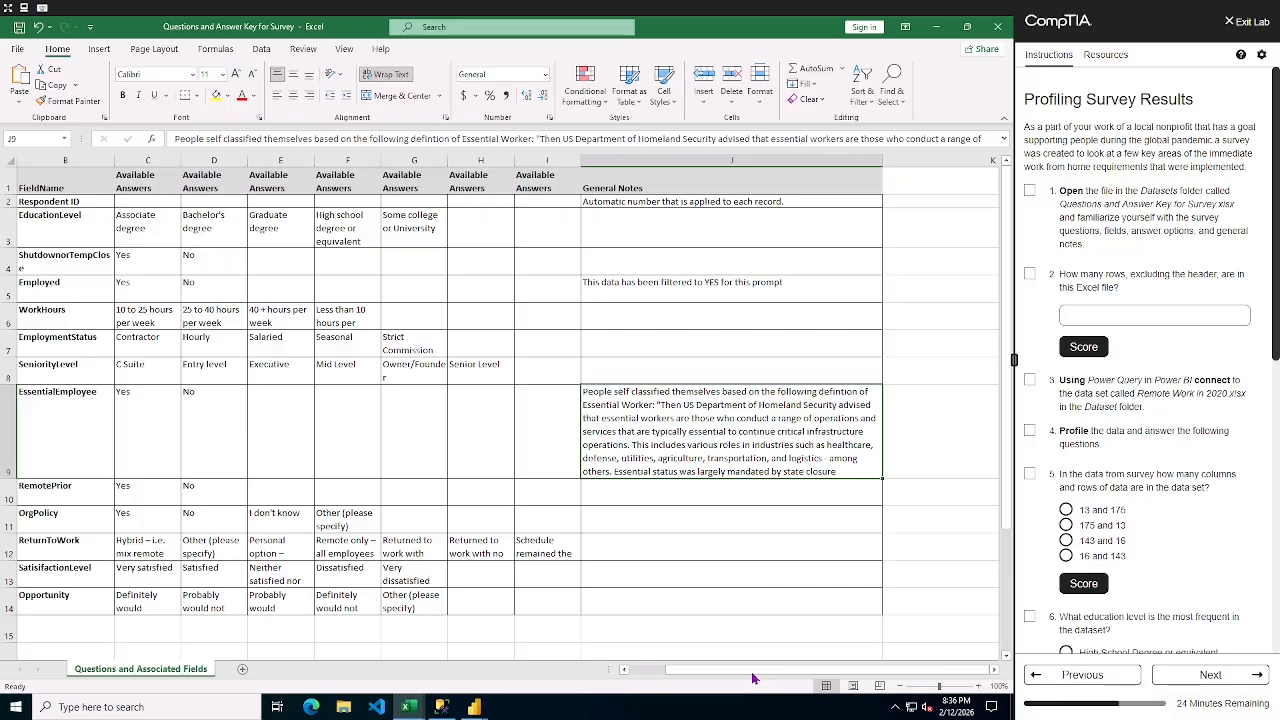
# - Review the available answers for education level and work hours and the remaining survey prompts, and mark lab task 1 as complete
pyautogui.moveTo(726, 672); pyautogui.dragTo(645, 672)
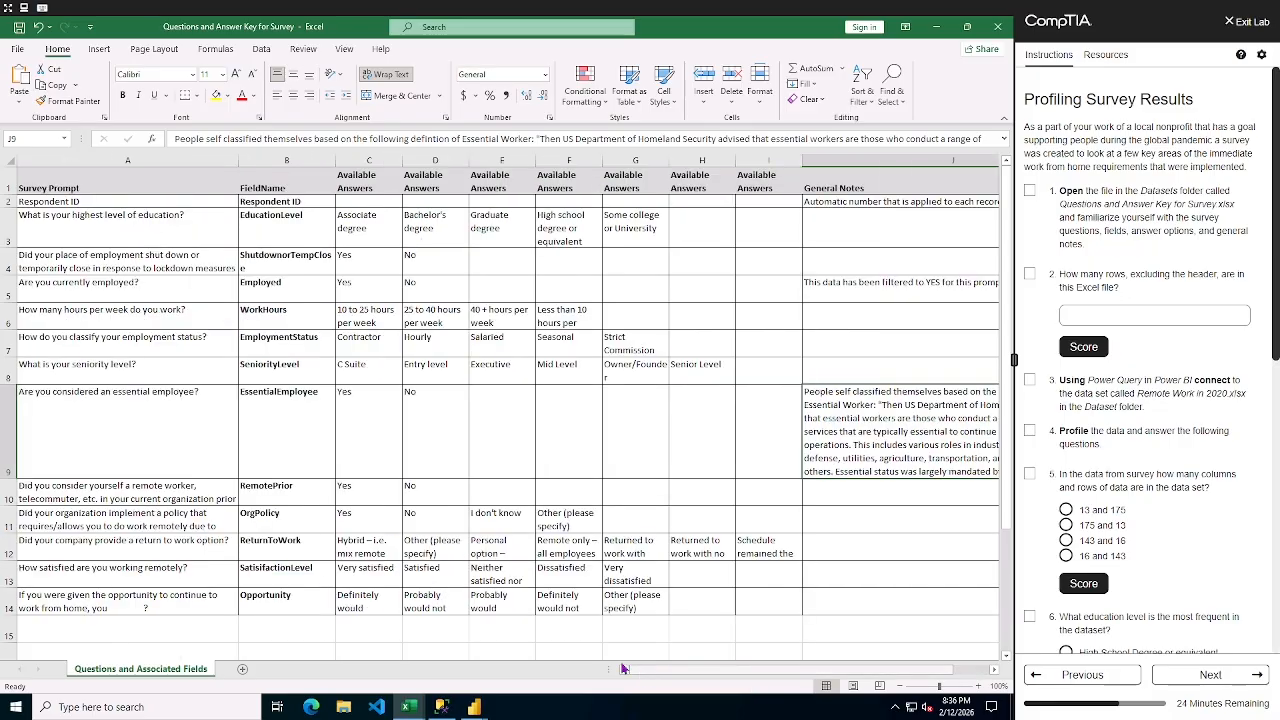
pyautogui.click(421, 265)
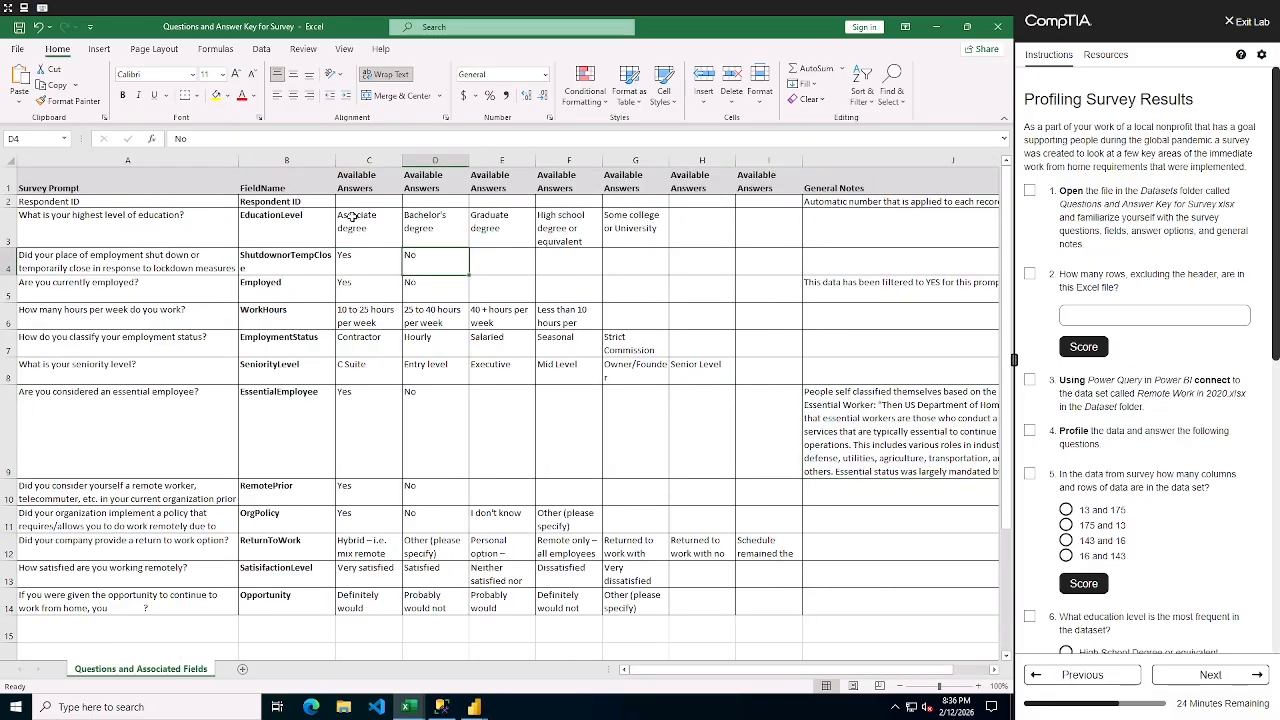
pyautogui.moveTo(357, 215); pyautogui.dragTo(640, 228)
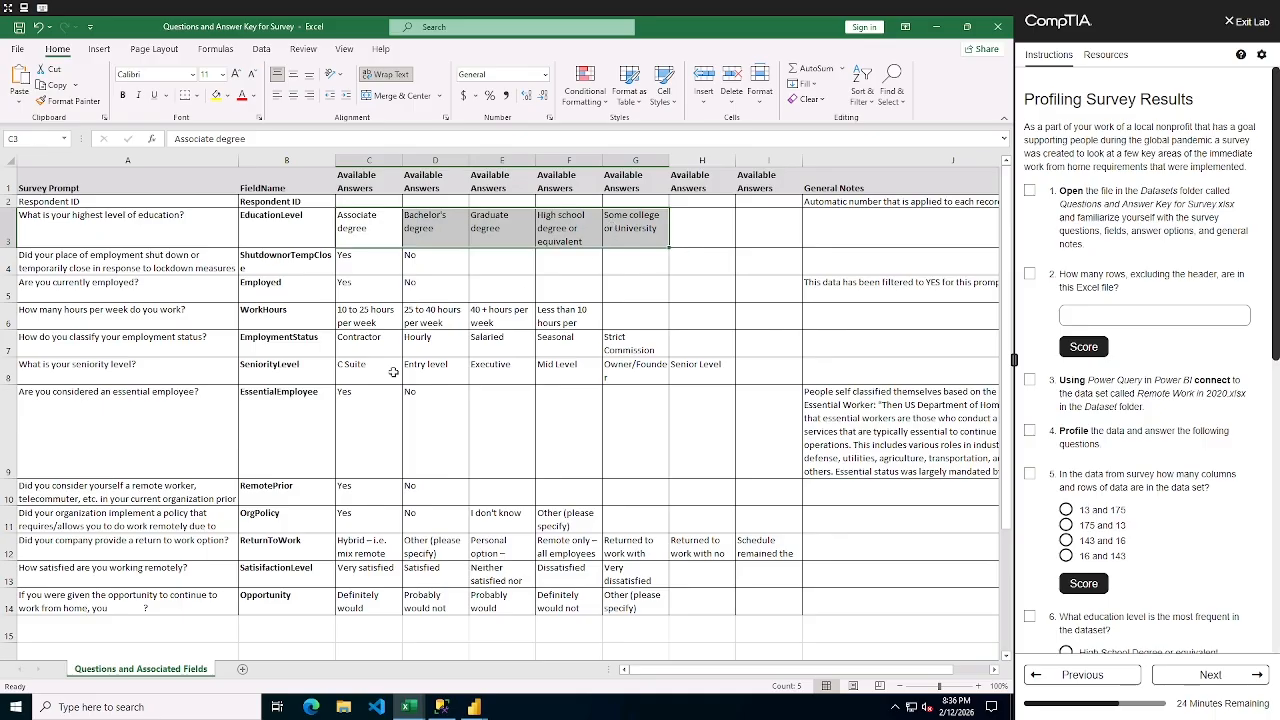
pyautogui.moveTo(378, 316); pyautogui.dragTo(555, 316)
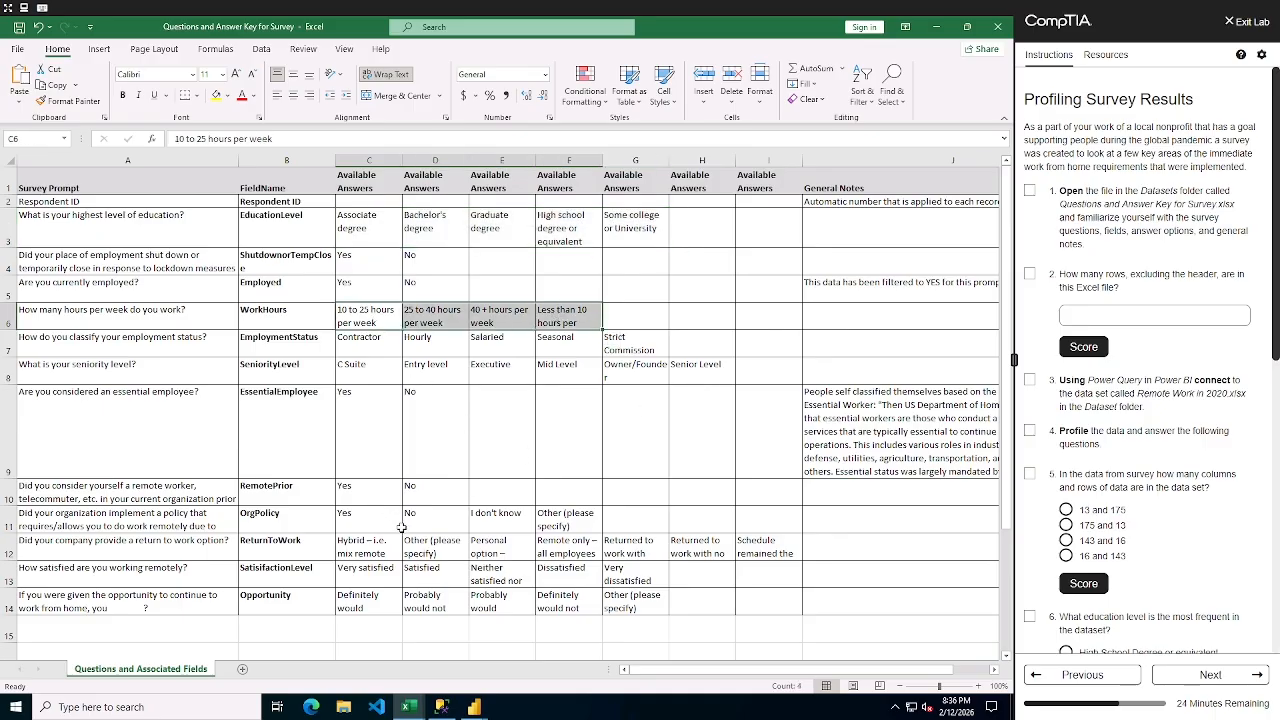
pyautogui.click(129, 556)
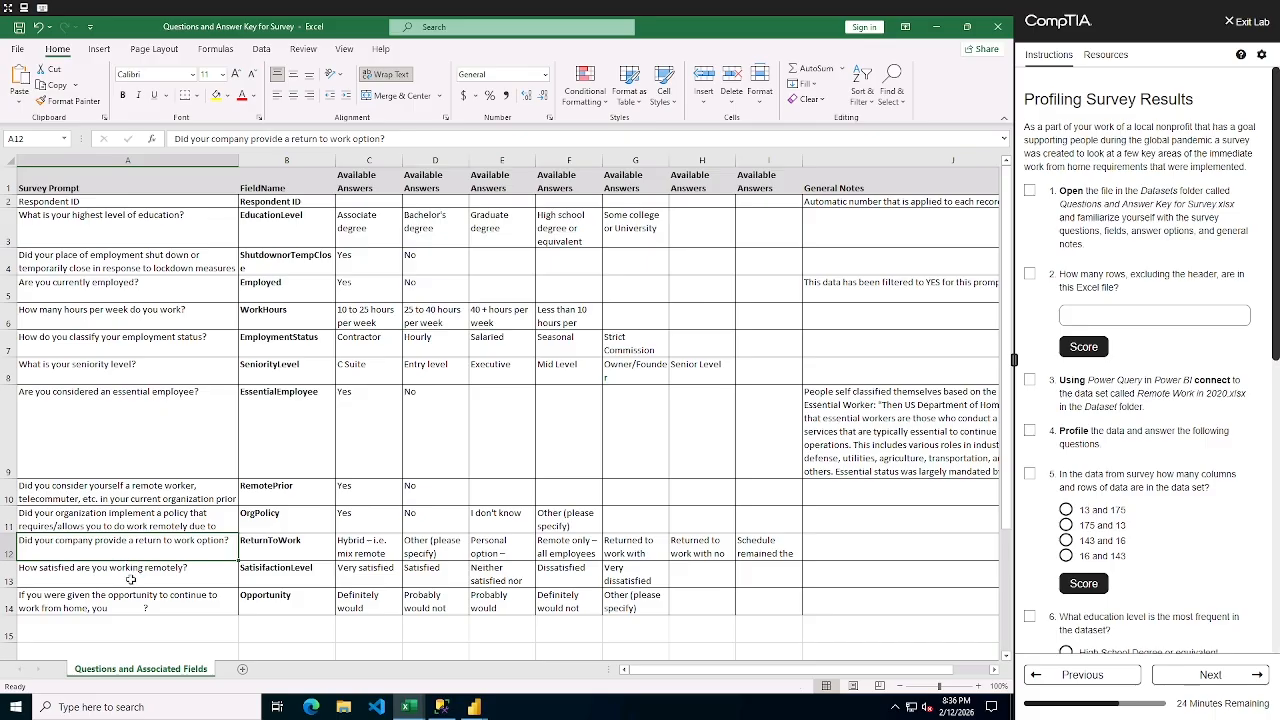
pyautogui.click(130, 580)
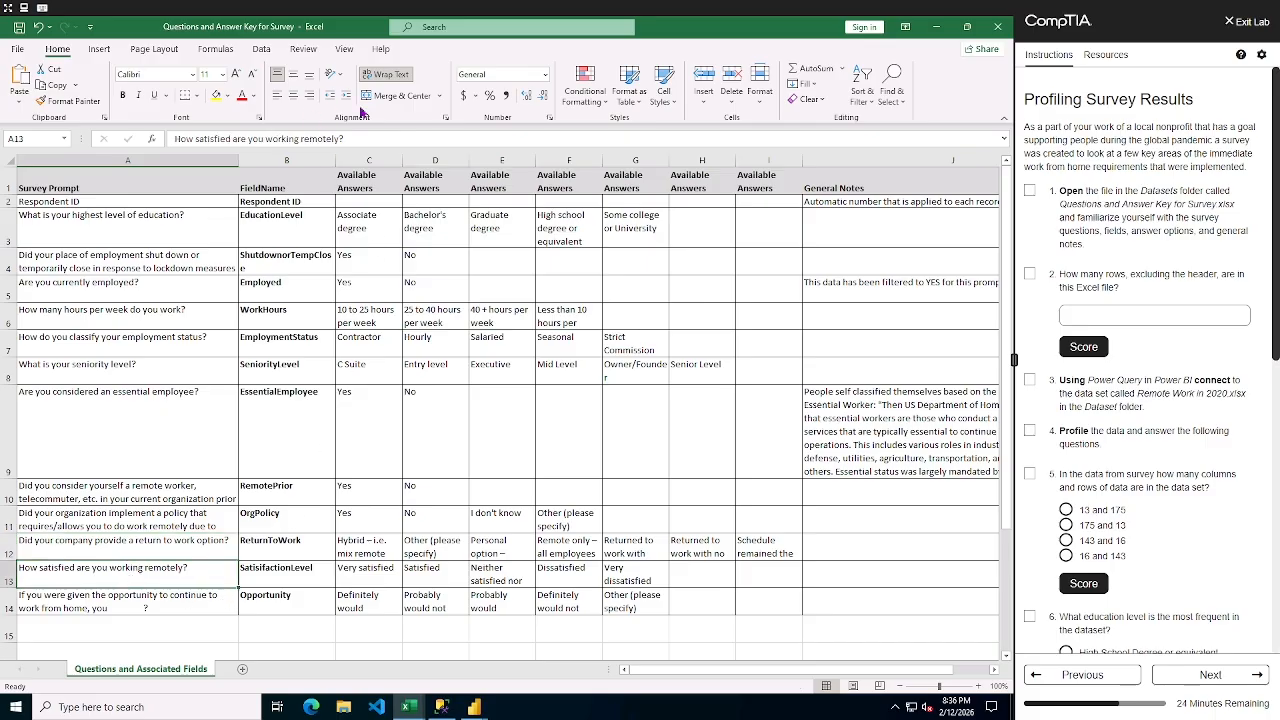
pyautogui.click(1031, 193)
# - Check the number of the last filled row, submit 13 as the row count for lab question 2, and mark task 2 as complete
pyautogui.click(10, 607)
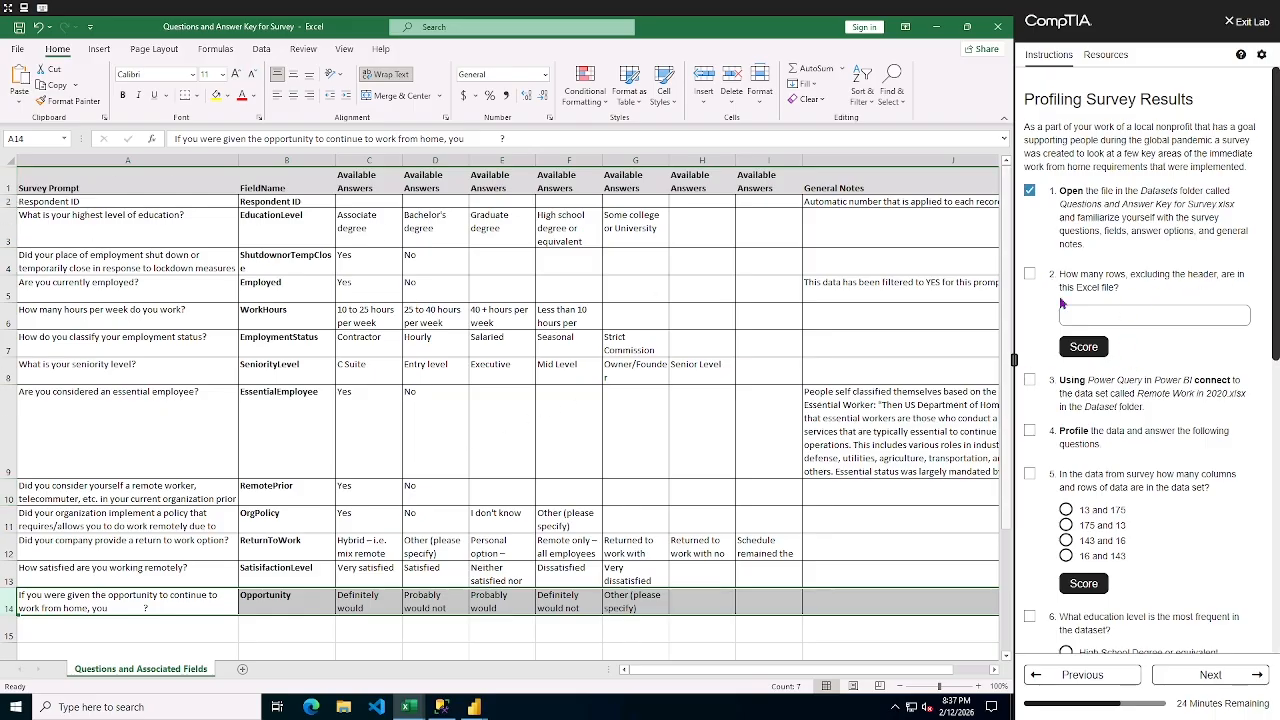
pyautogui.click(1080, 318)
pyautogui.write('13')
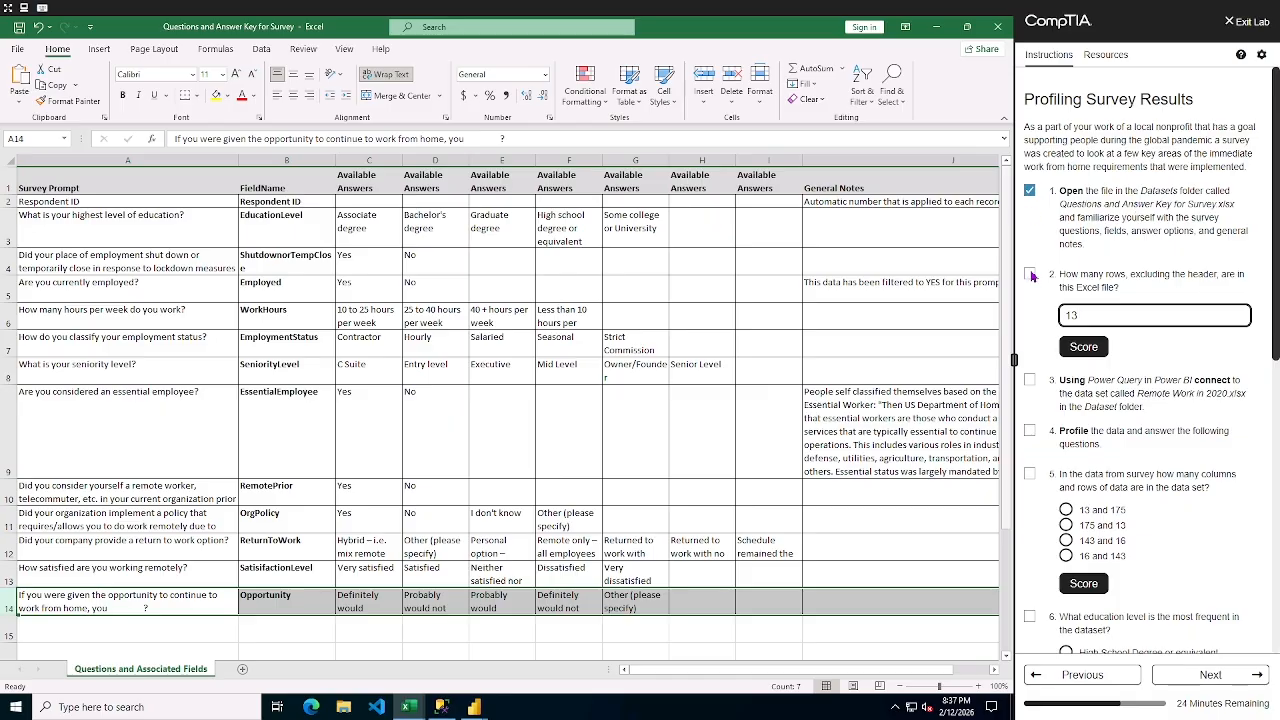
pyautogui.click(1085, 346)
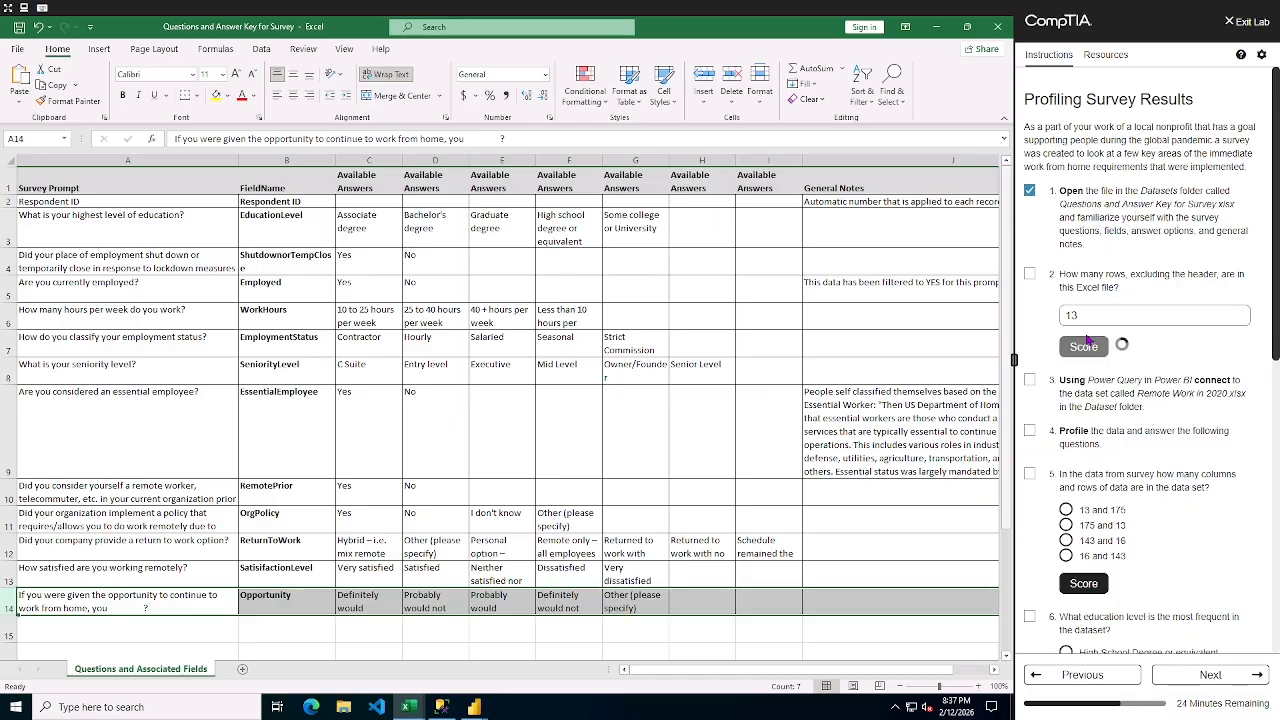
pyautogui.click(1030, 274)
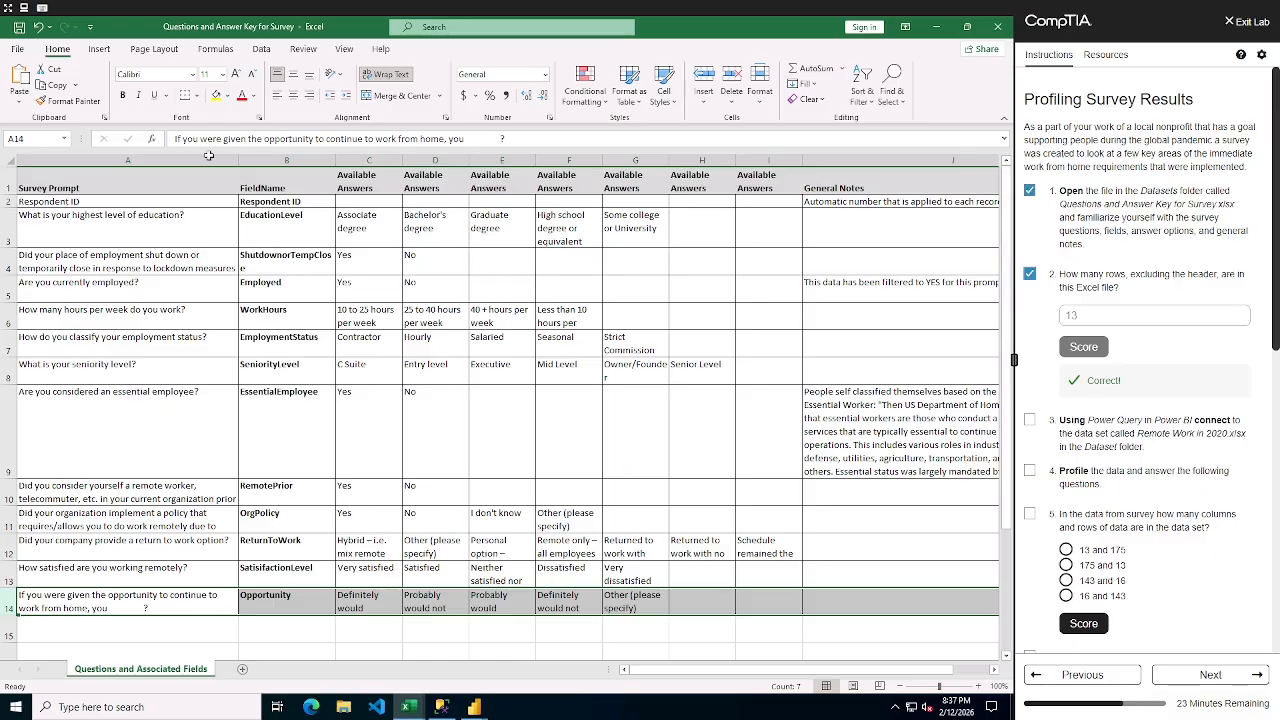
pyautogui.click(18, 49)
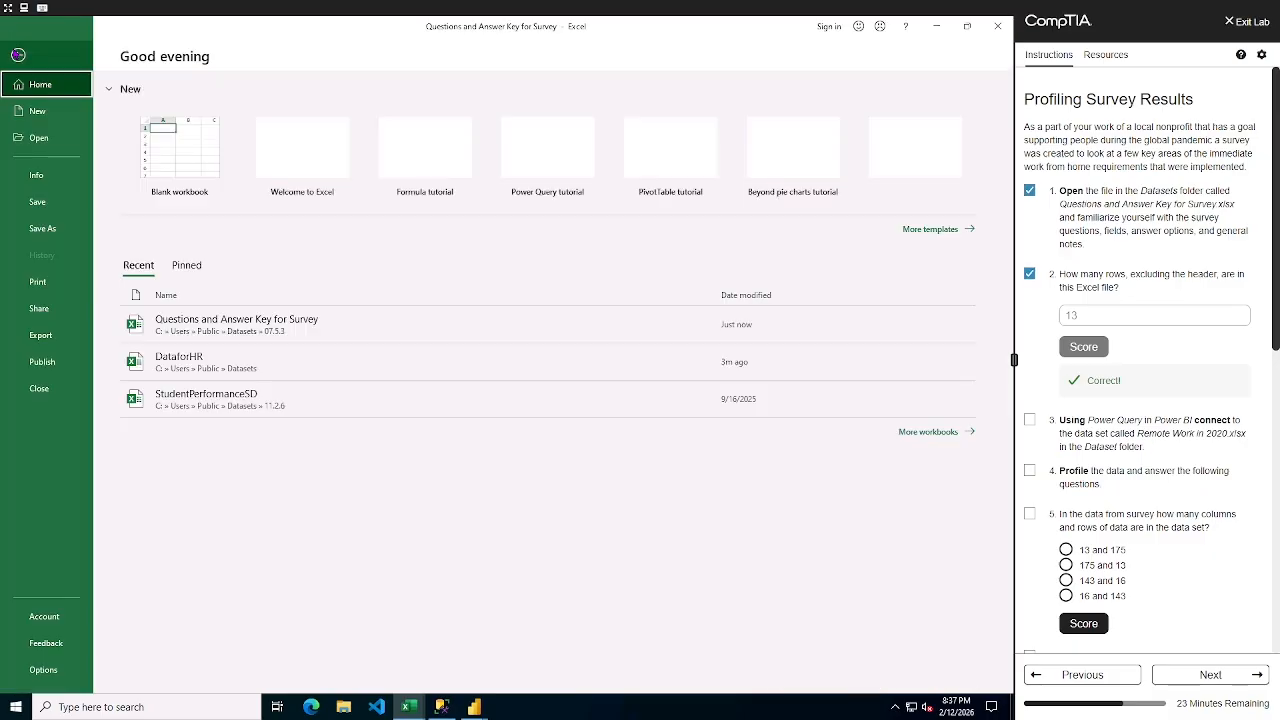
pyautogui.press('Escape')
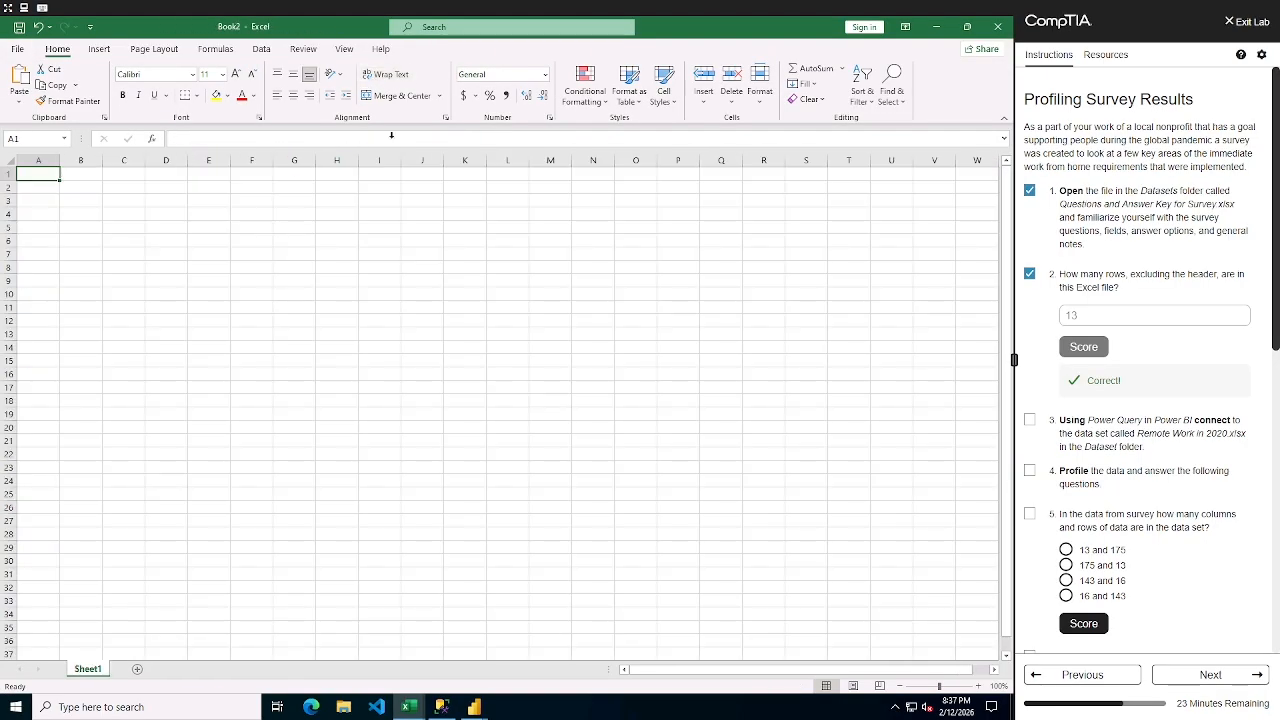
pyautogui.click(260, 49)
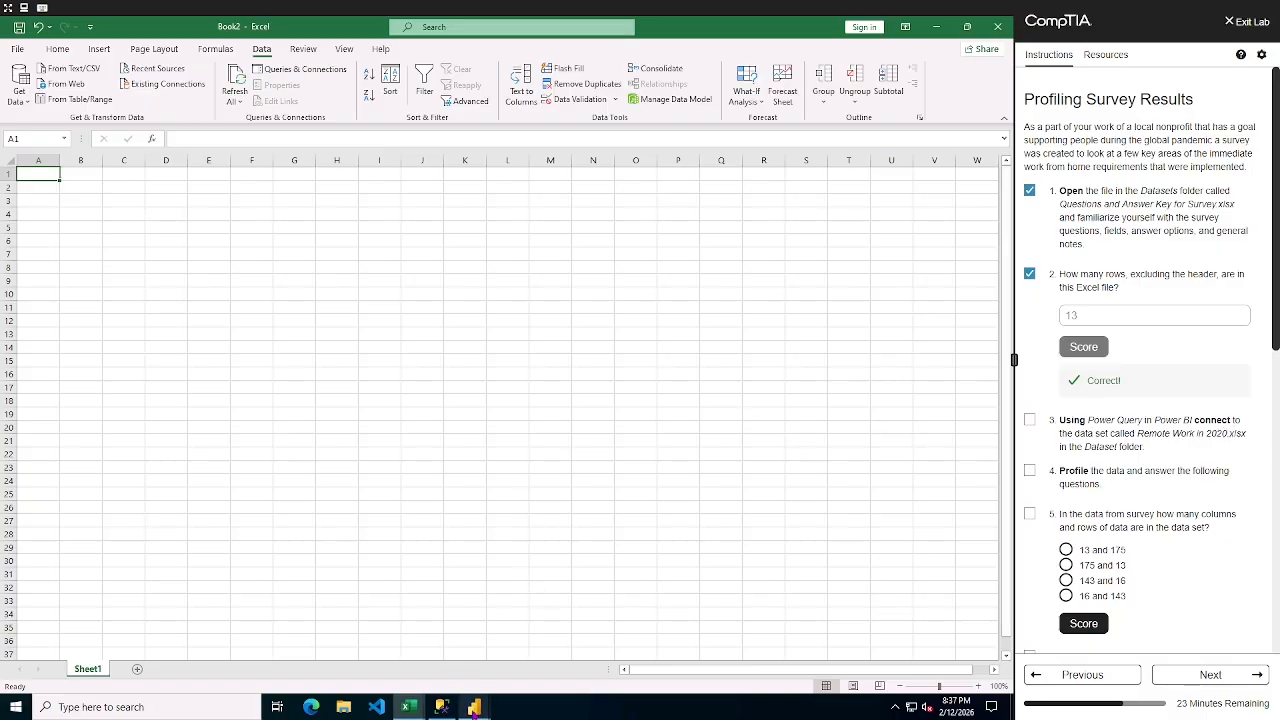
# - Switch to the WorkOrderDates query editor in Power BI, then close it and apply its pending query changes
pyautogui.click(474, 709)
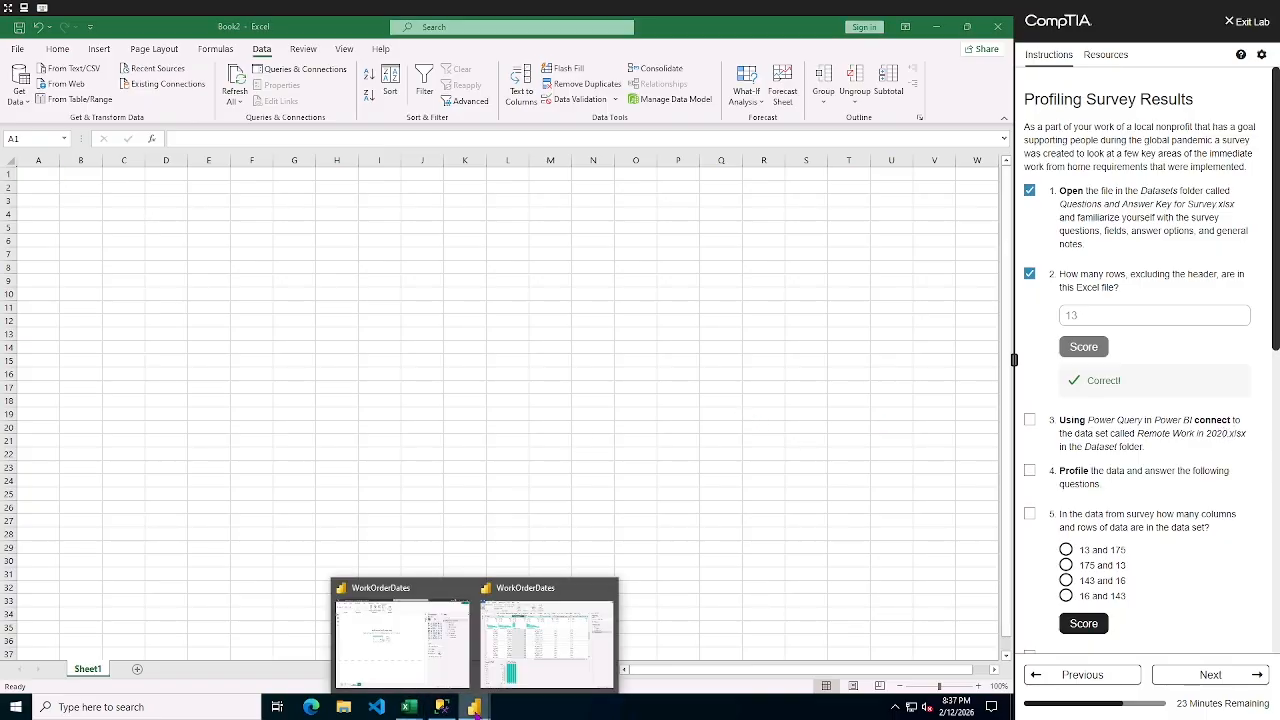
pyautogui.click(558, 594)
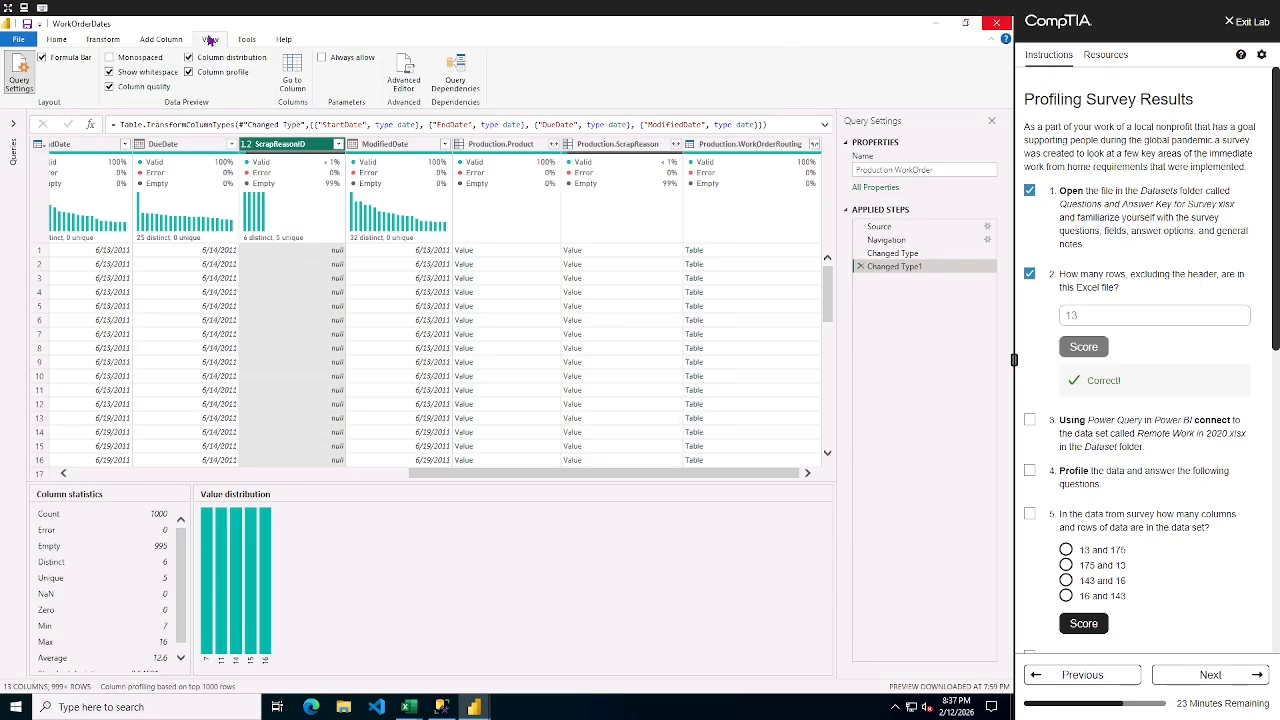
pyautogui.click(56, 39)
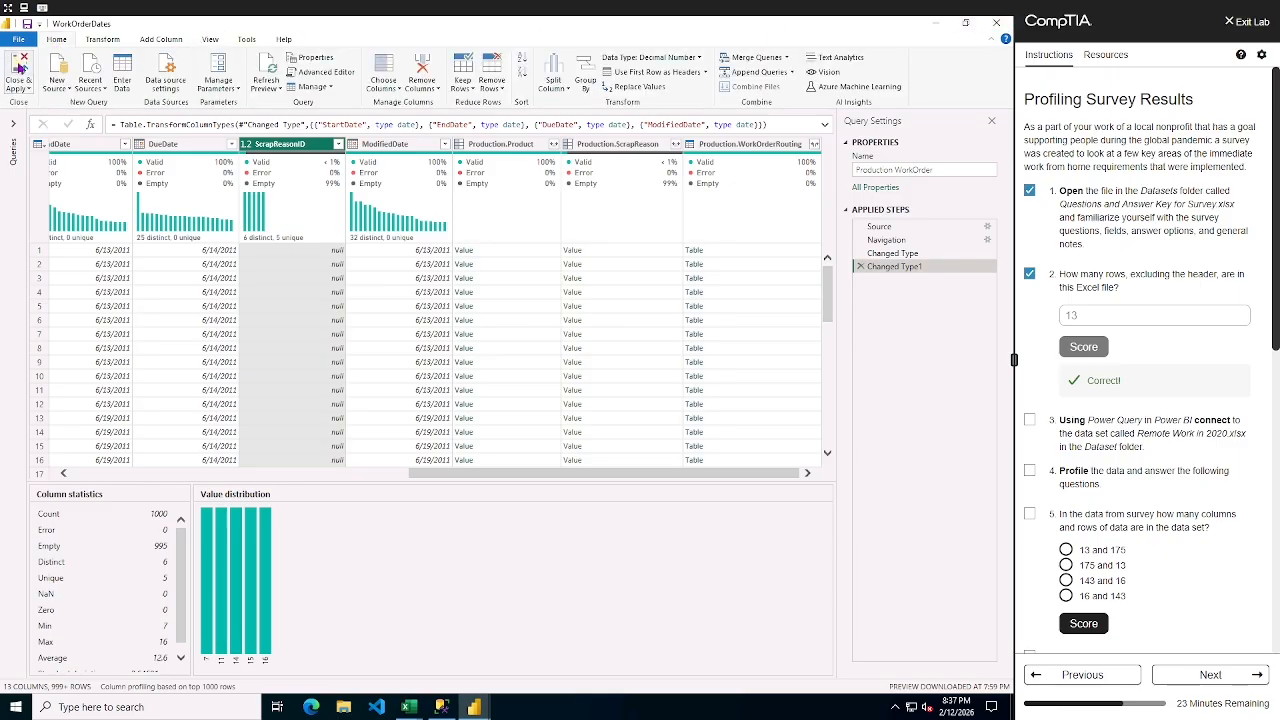
pyautogui.click(20, 67)
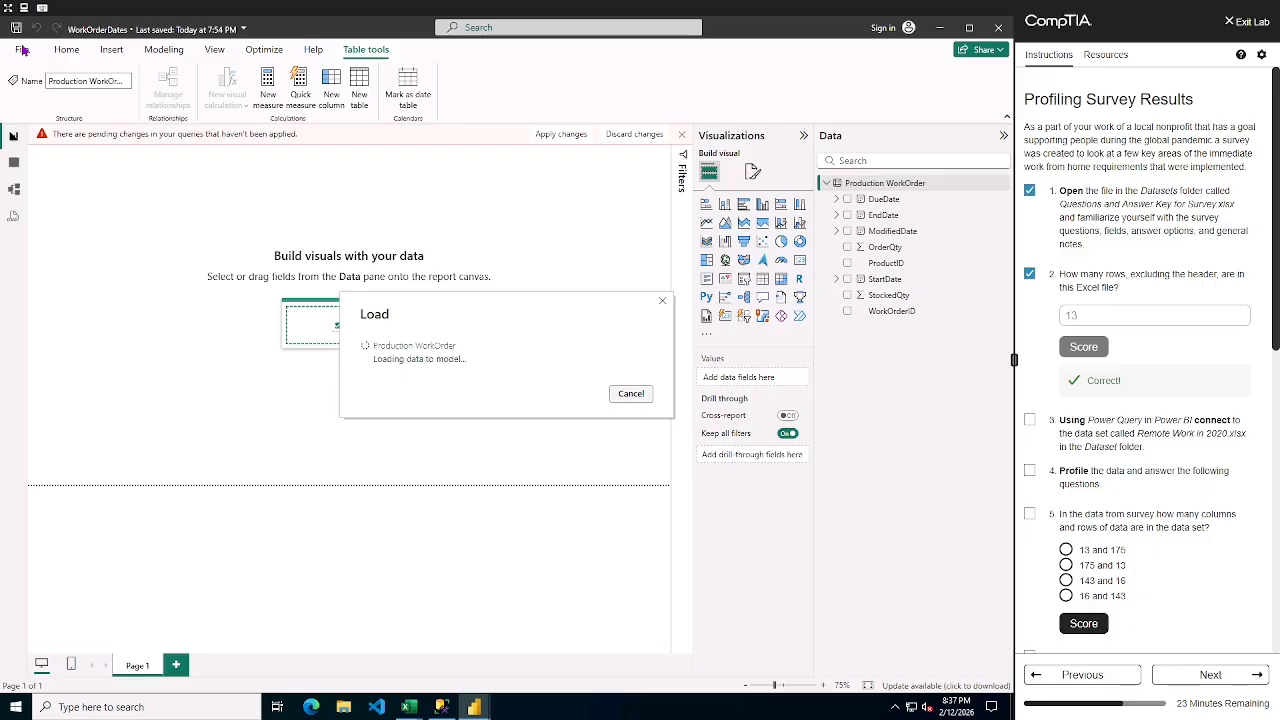
pyautogui.click(22, 50)
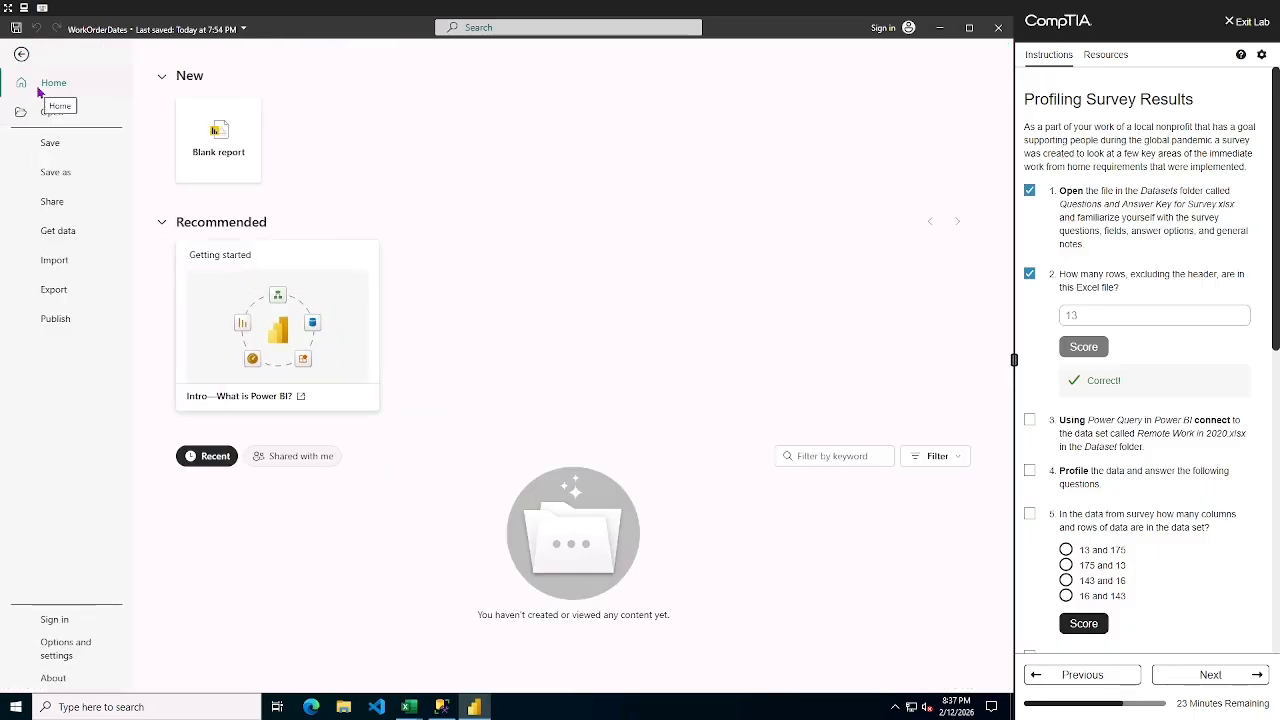
pyautogui.click(22, 54)
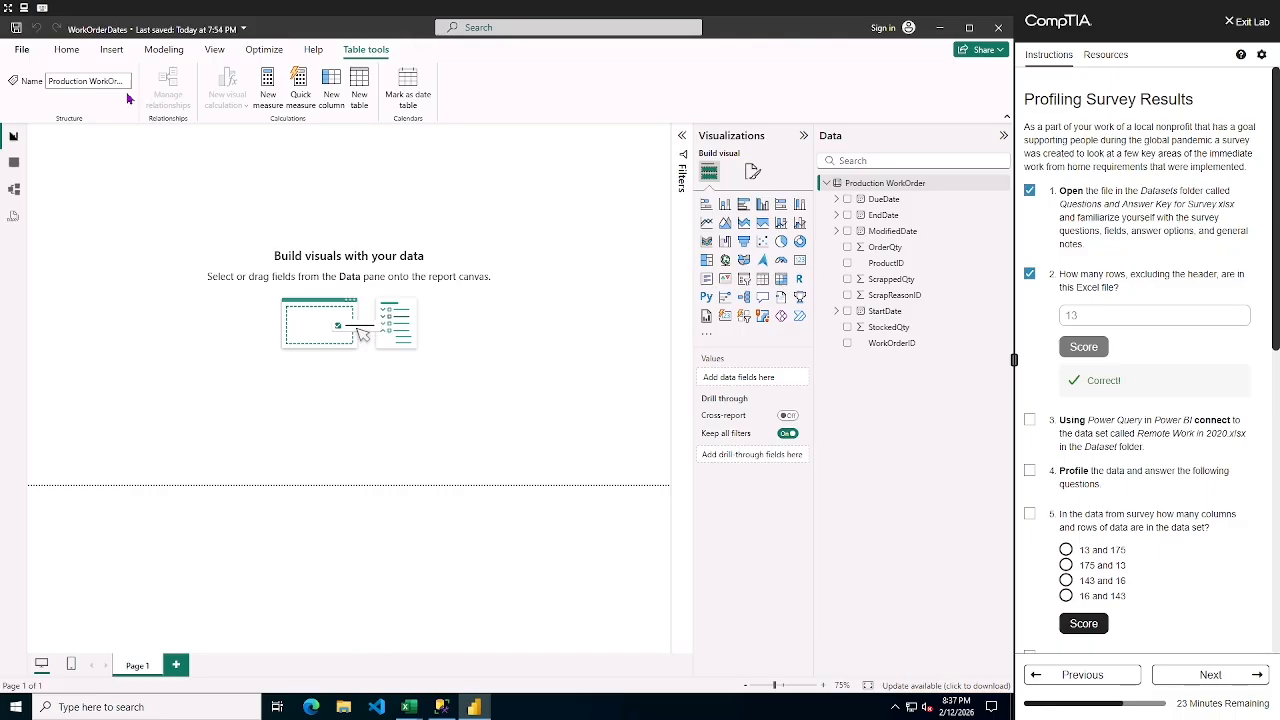
# - Connect to the Excel workbook Remote Work In 2020 in Datasets subfolder 07.5.3 and open its Data from Survey sheet for transformation in Power Query
pyautogui.click(66, 52)
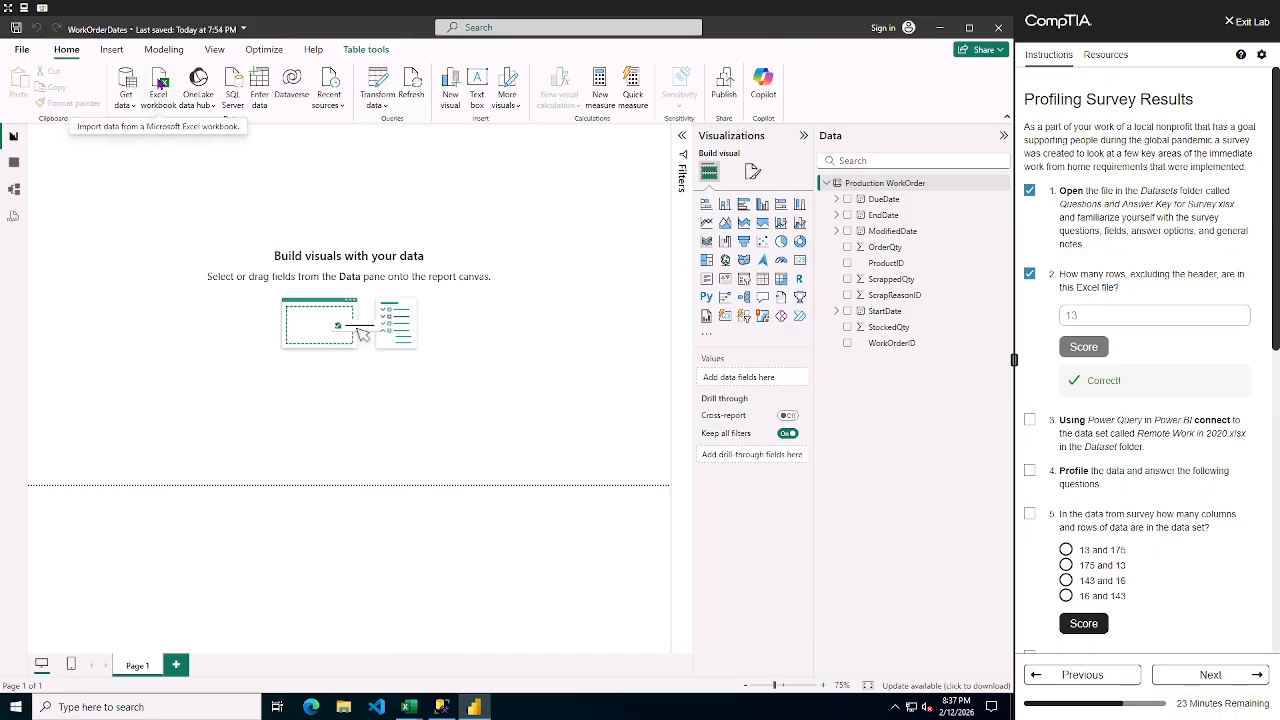
pyautogui.click(159, 84)
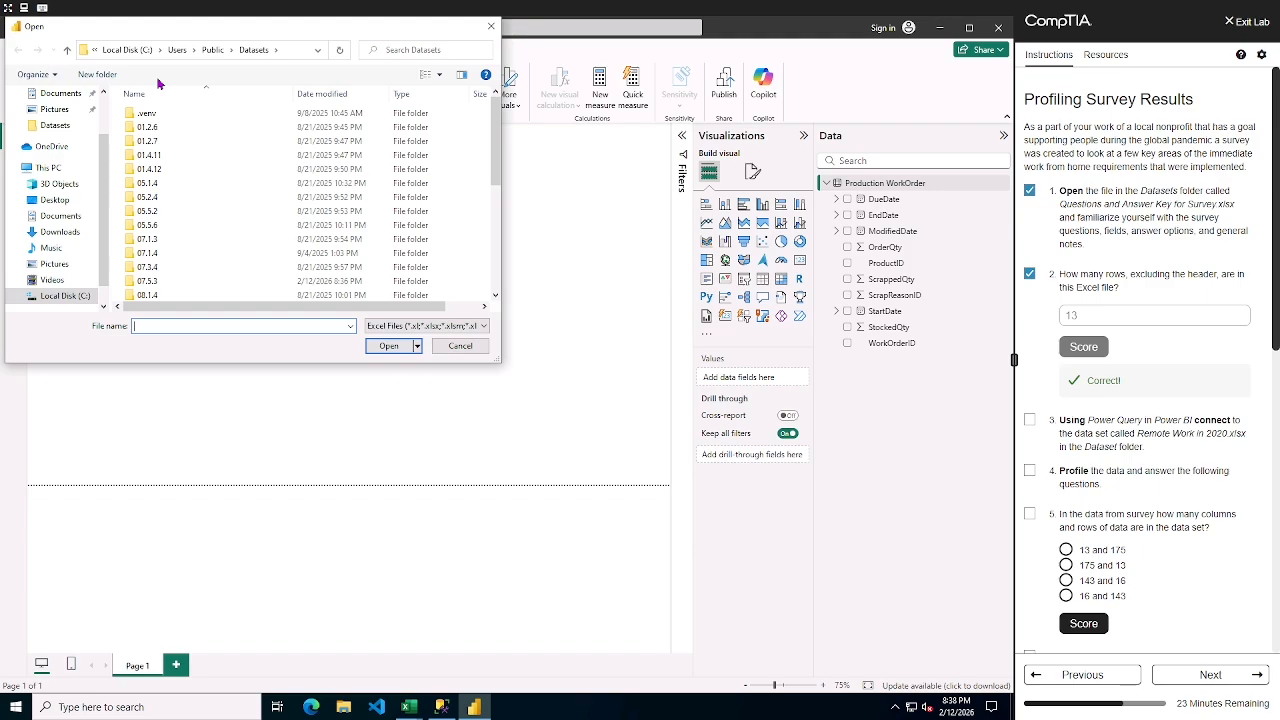
pyautogui.doubleClick(157, 282)
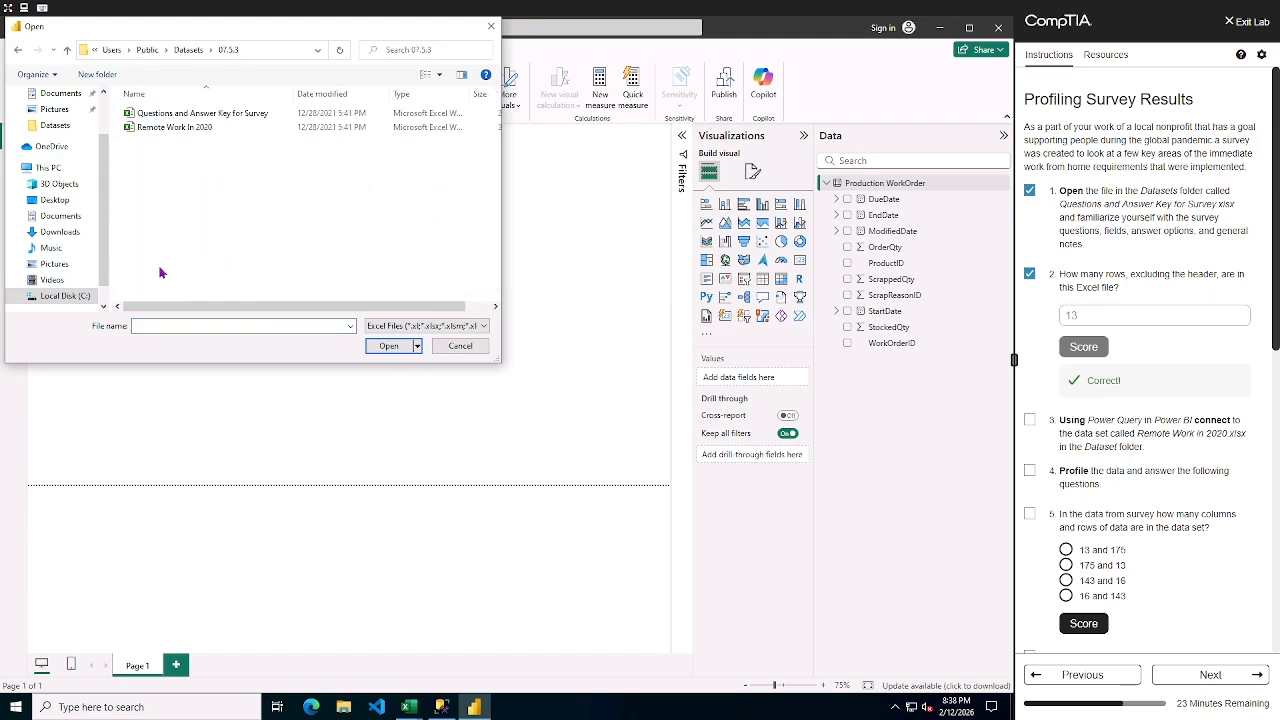
pyautogui.doubleClick(174, 127)
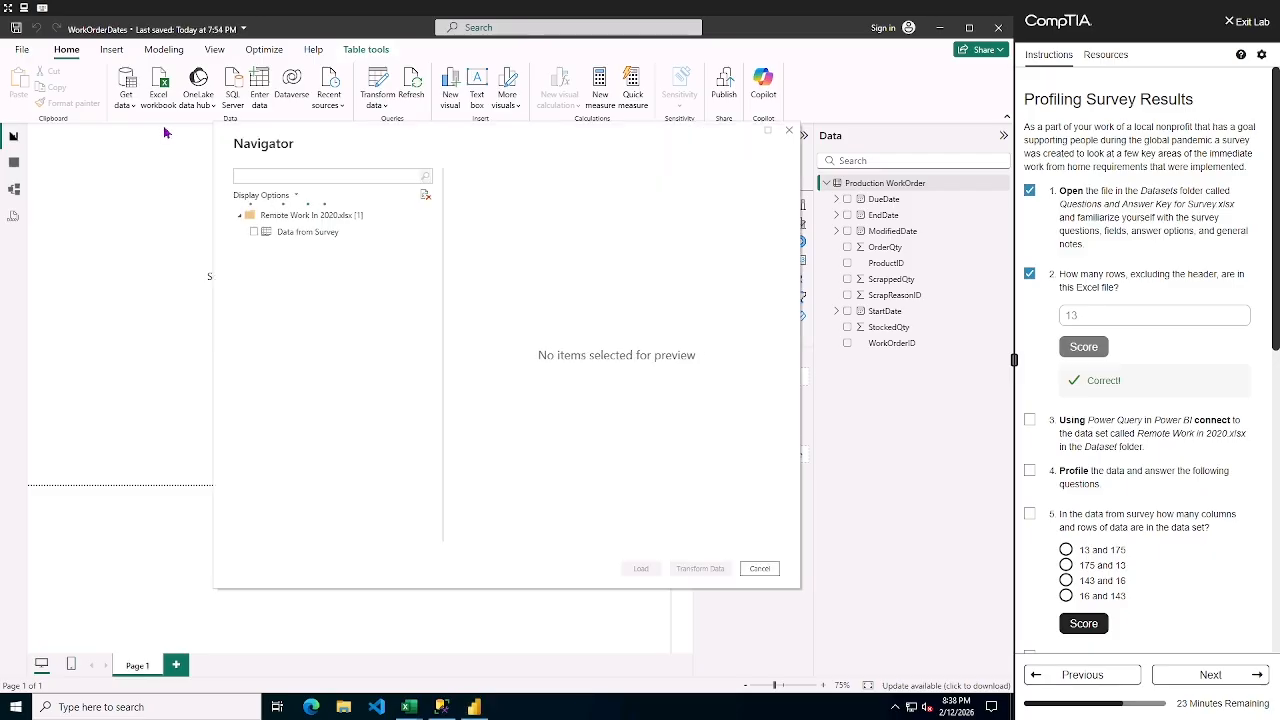
pyautogui.click(255, 232)
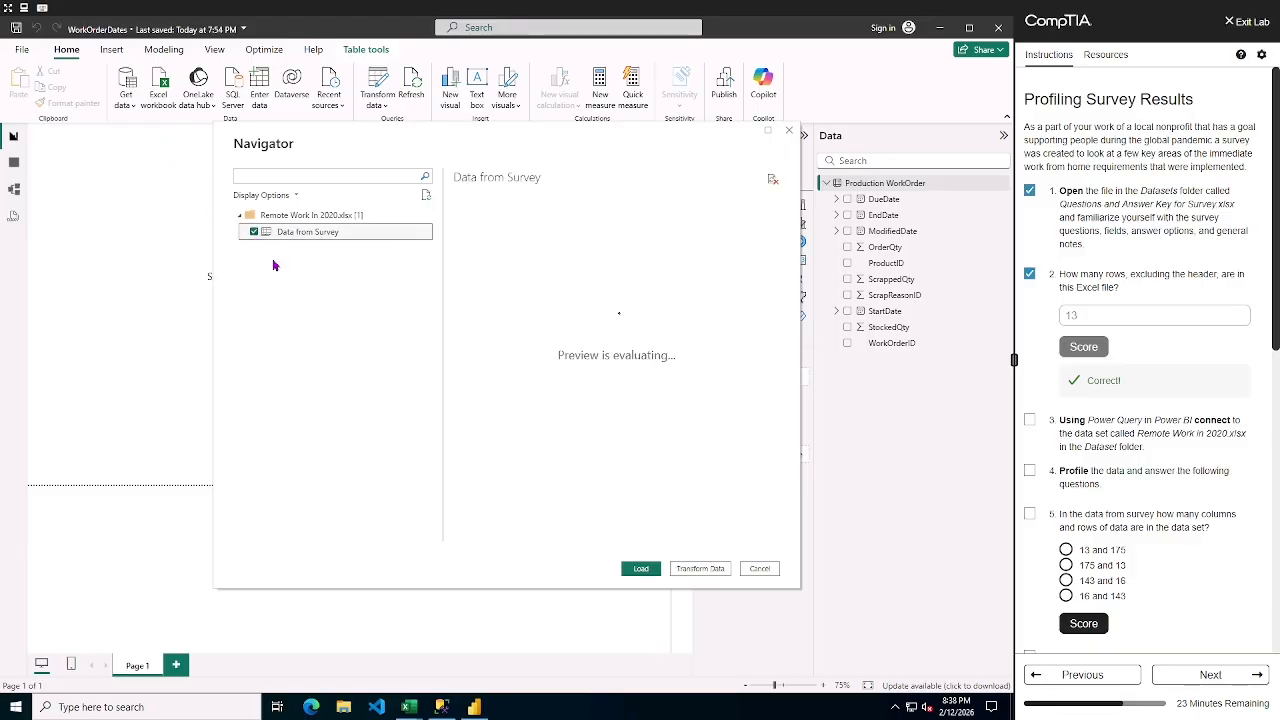
pyautogui.click(700, 568)
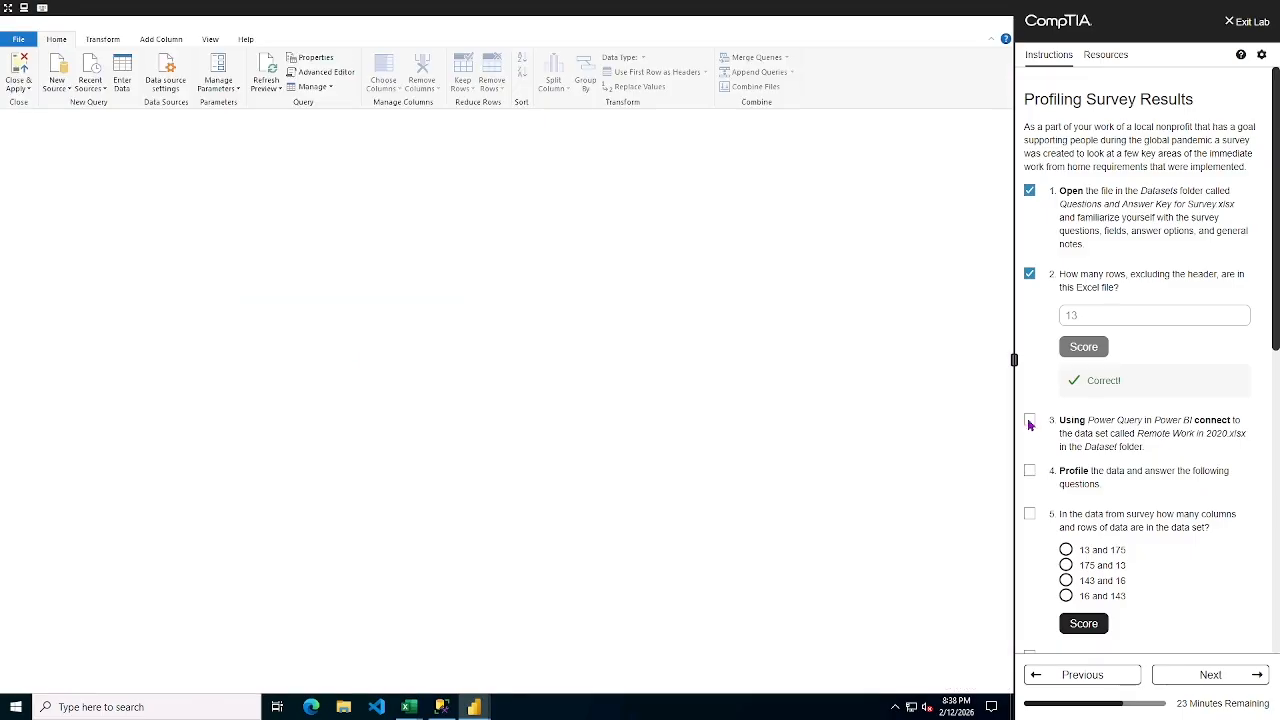
# - Mark lab tasks 3 and 4 as complete, then submit 13 and 175 for question 5 and mark it complete
pyautogui.click(1030, 421)
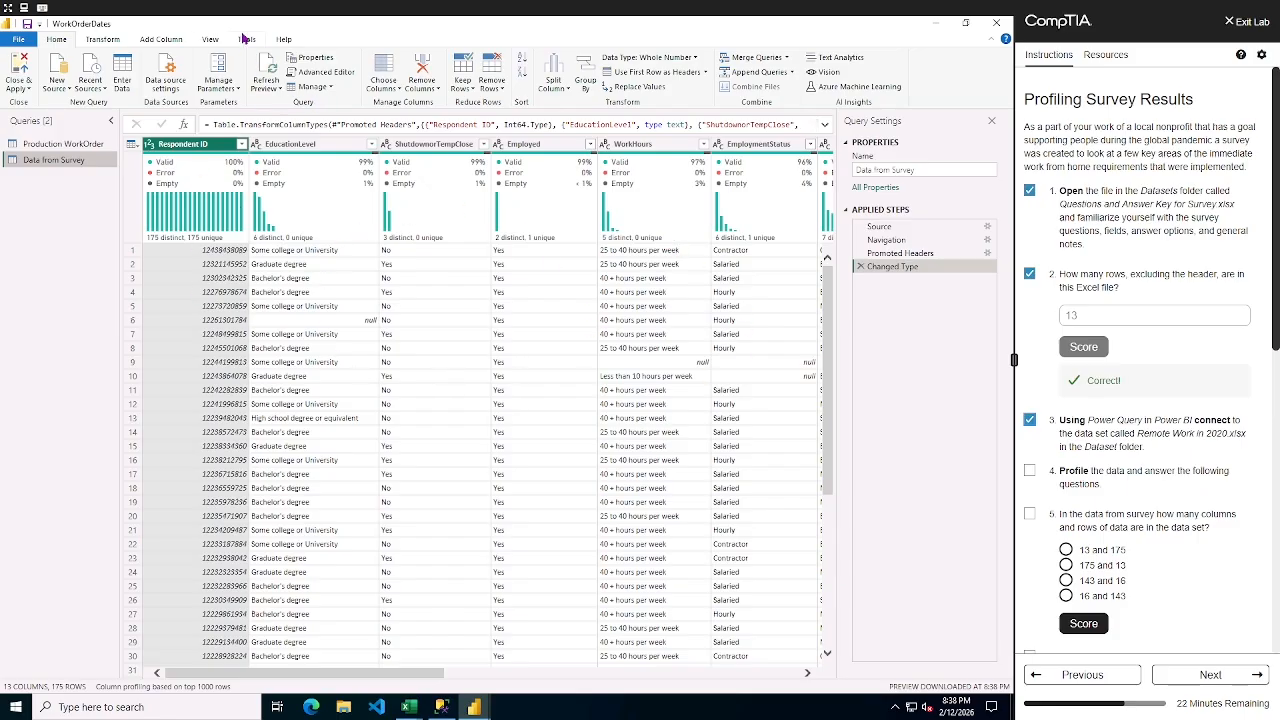
pyautogui.click(210, 40)
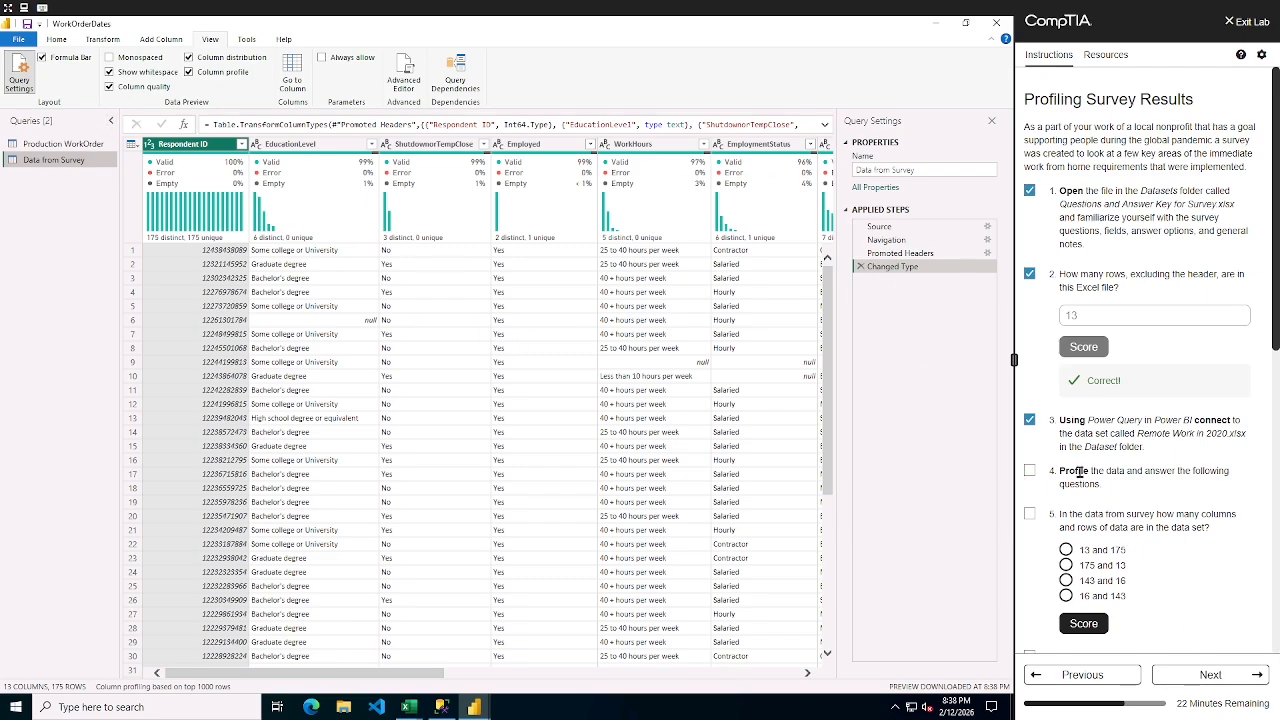
pyautogui.click(1030, 471)
pyautogui.click(1067, 549)
pyautogui.click(1030, 516)
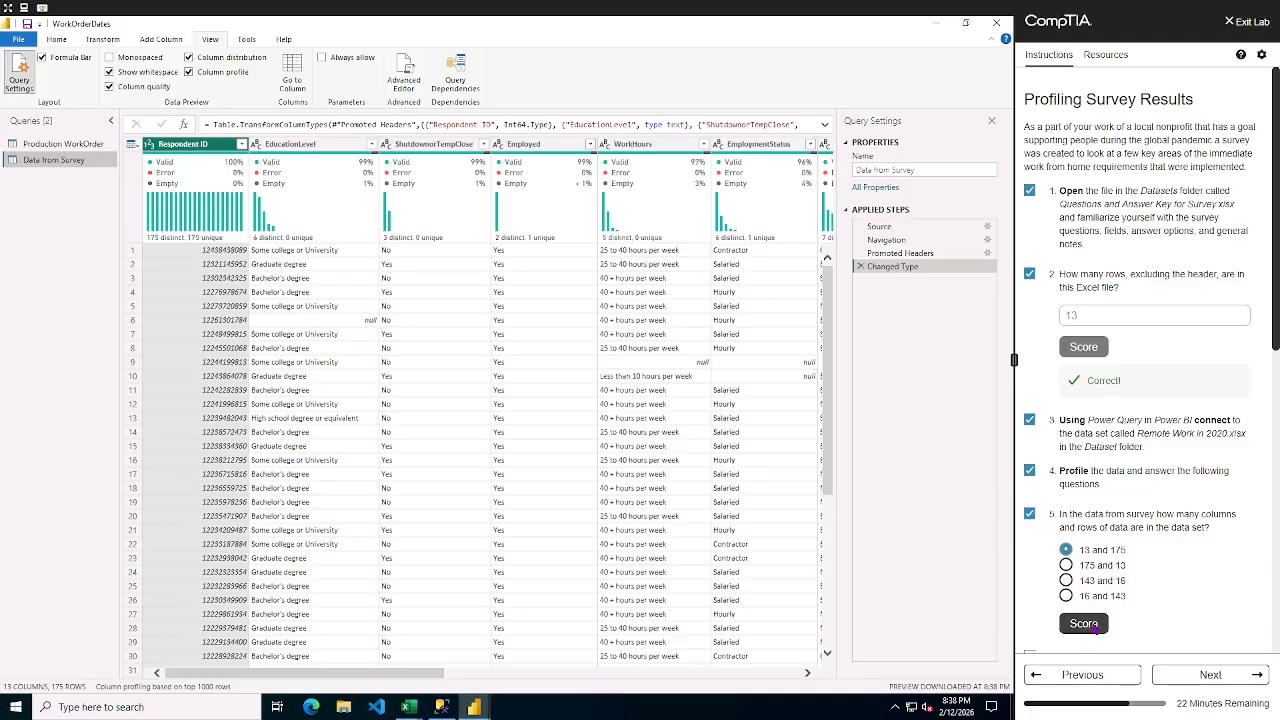
pyautogui.click(1088, 626)
# - Profile the EducationLevel column, submit Bachelor's degree as the most frequent level for question 6, and mark it complete
pyautogui.scroll(-3, 1141, 571)
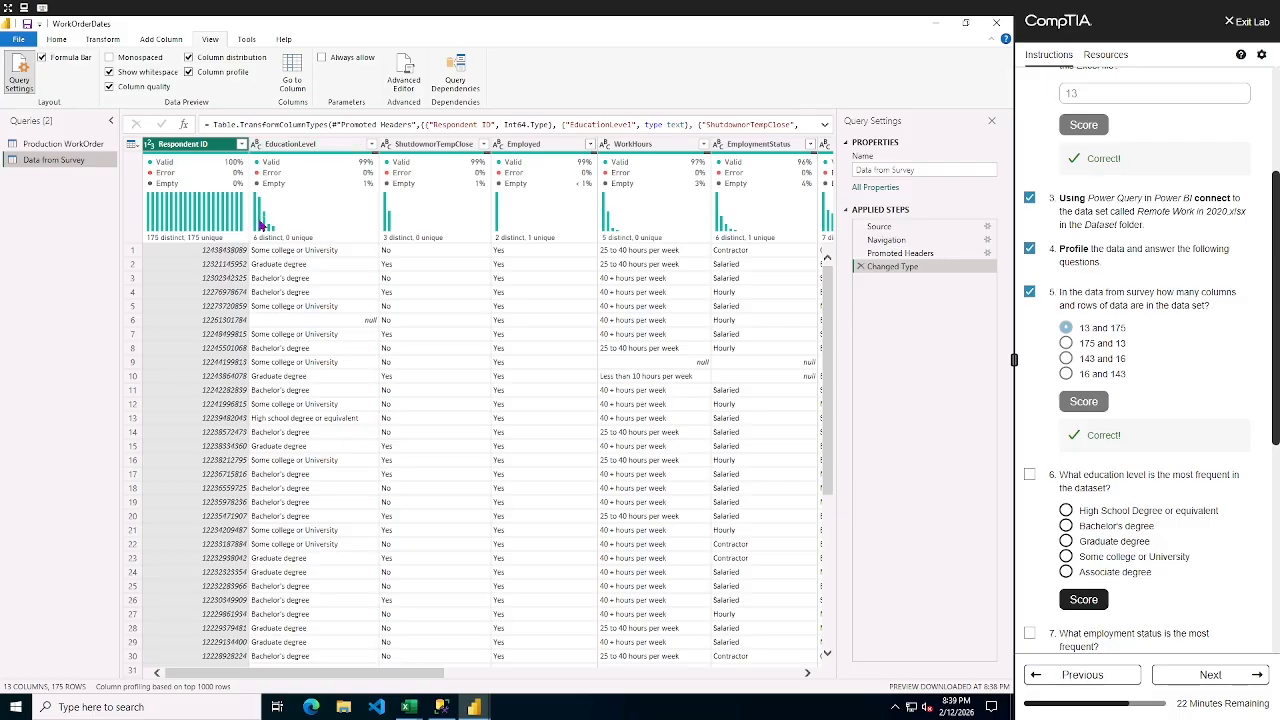
pyautogui.moveTo(260, 225)
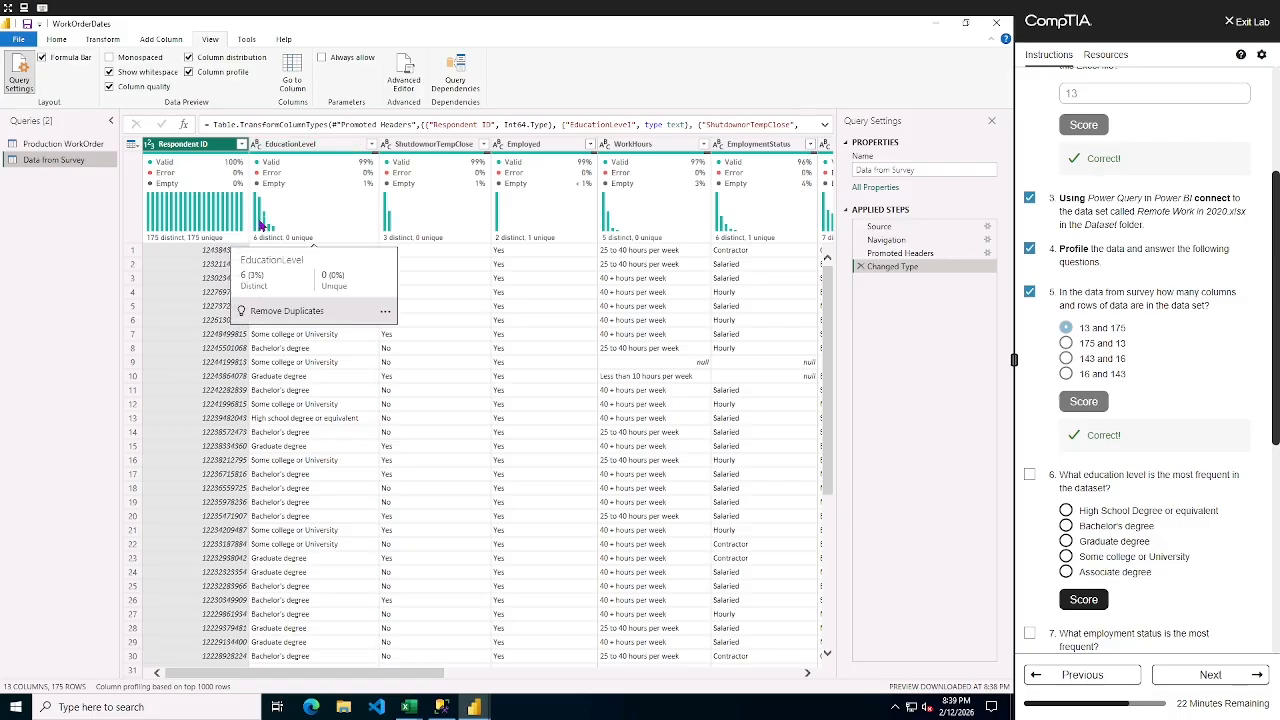
pyautogui.click(300, 145)
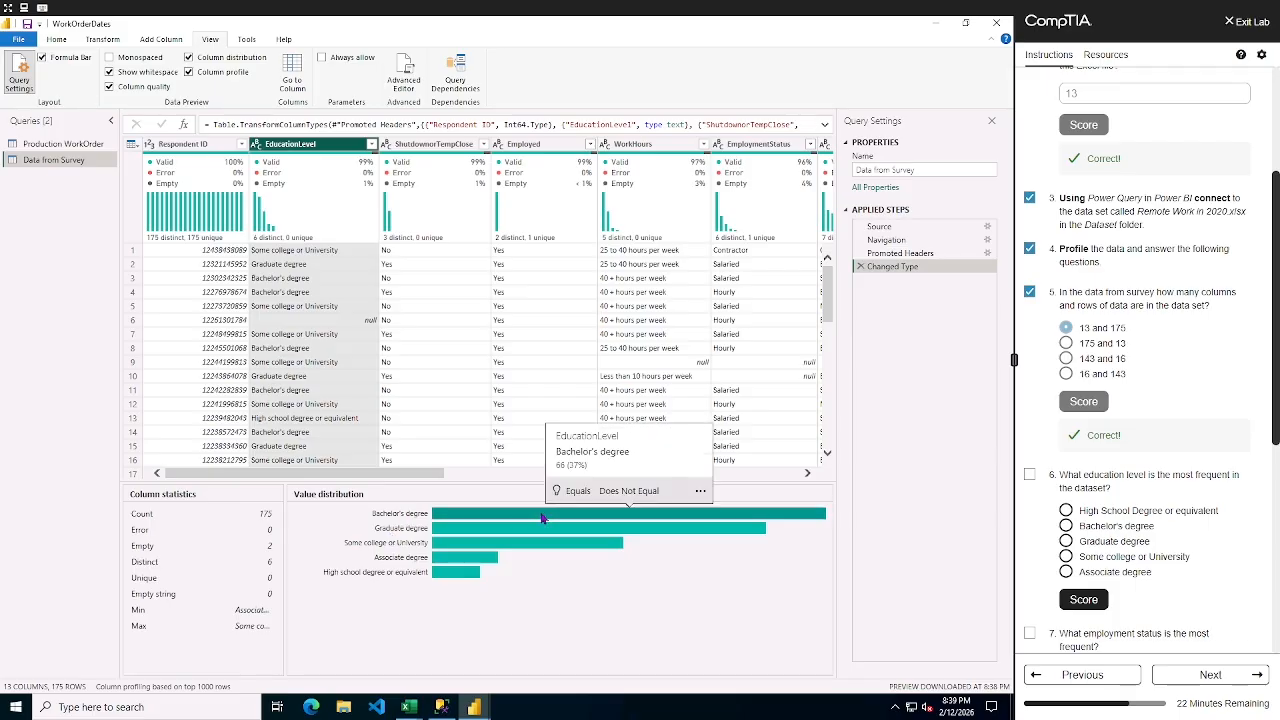
pyautogui.click(1068, 527)
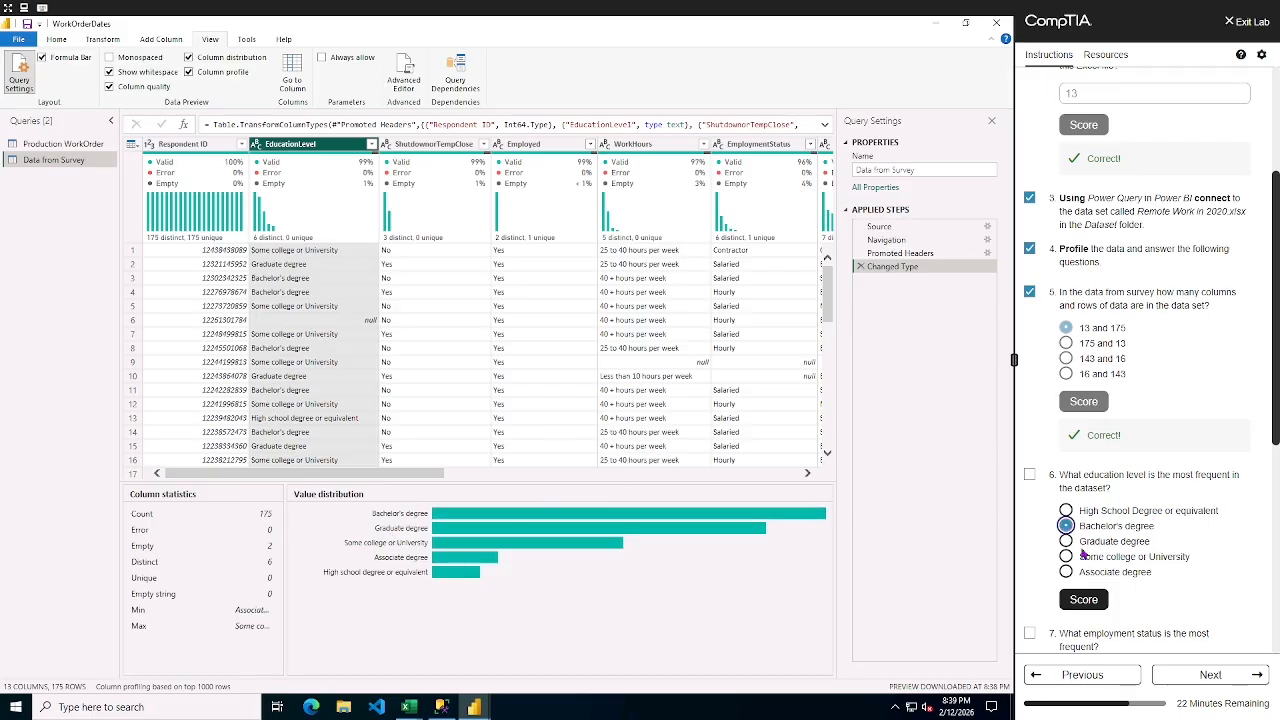
pyautogui.click(1084, 601)
pyautogui.click(1030, 476)
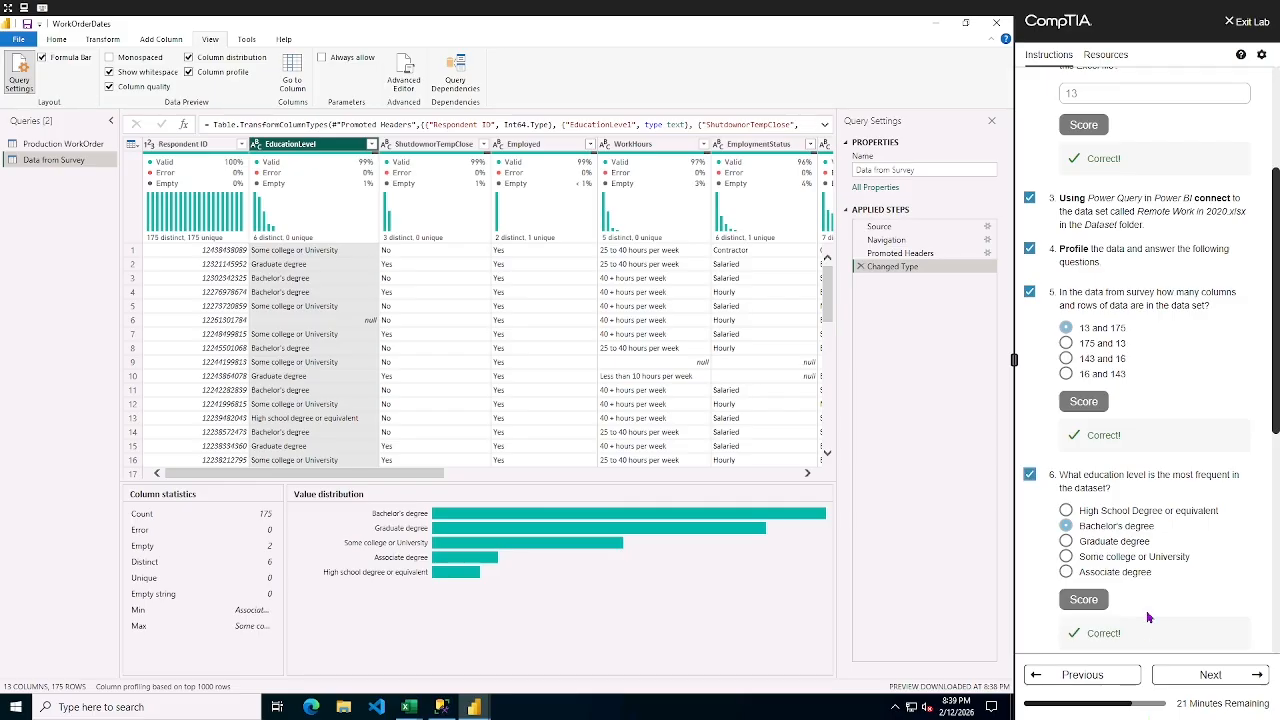
# - Profile the EmploymentStatus column, submit Salaried as the most frequent status for question 7, and mark it complete
pyautogui.scroll(-2, 1150, 618)
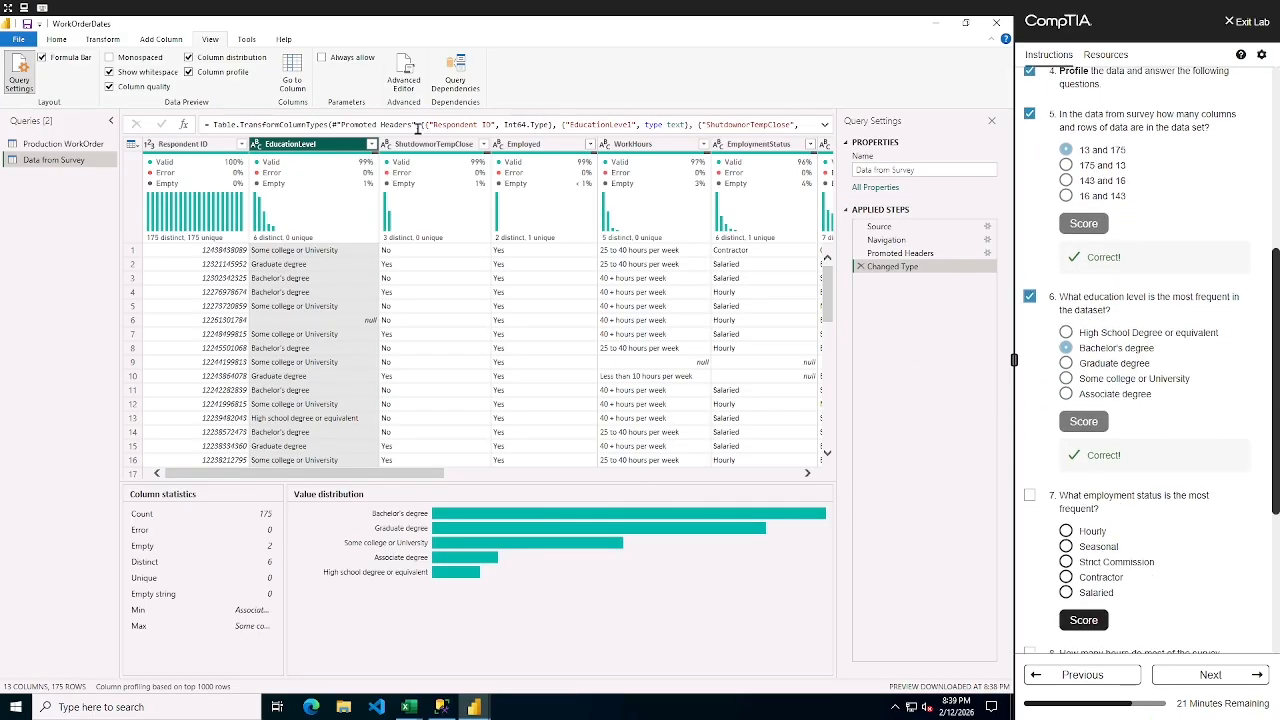
pyautogui.click(768, 147)
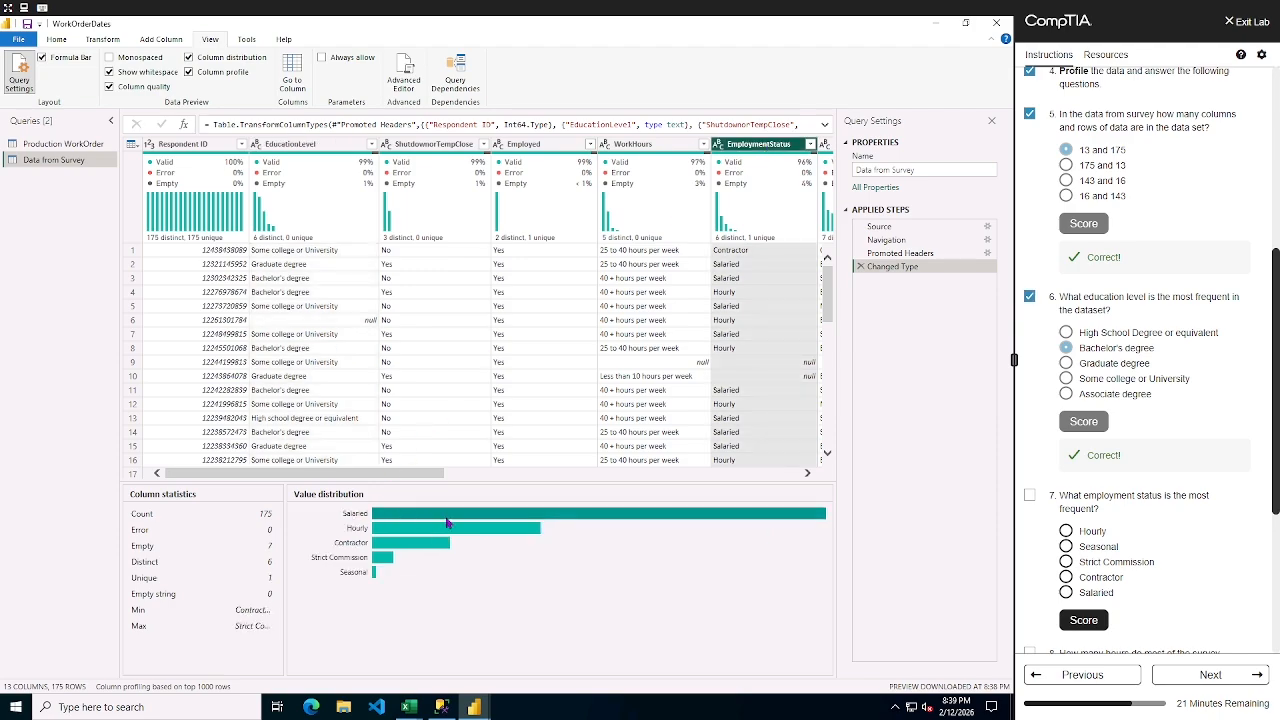
pyautogui.click(1066, 593)
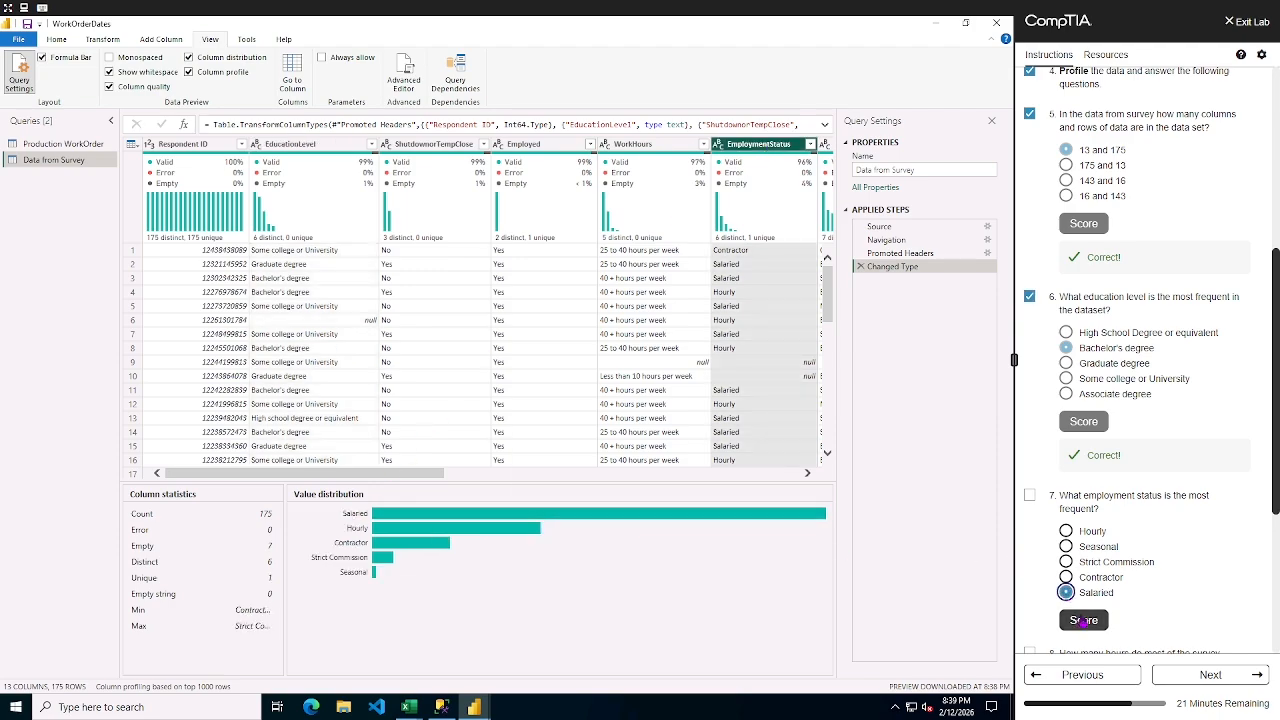
pyautogui.click(1083, 620)
# - Profile the WorkHours column, submit 40+ hours per week for question 8, and mark it complete
pyautogui.scroll(-5, 1080, 495)
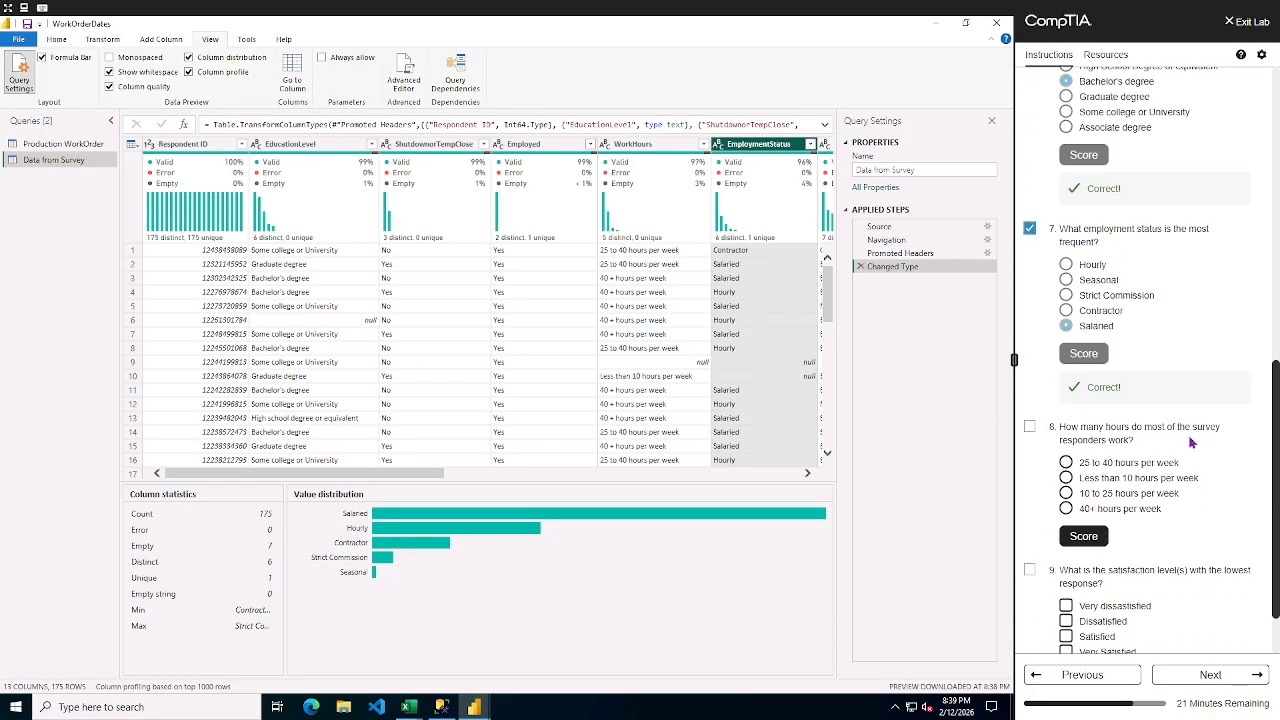
pyautogui.click(636, 147)
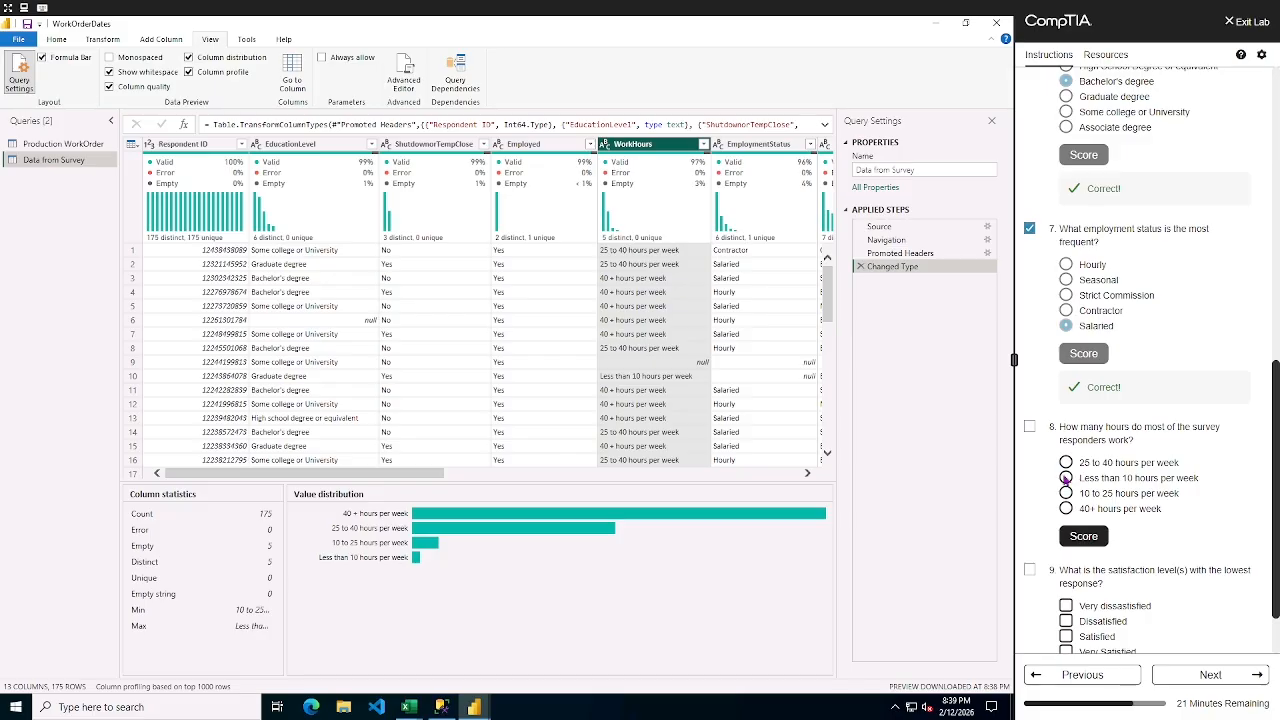
pyautogui.click(1066, 508)
pyautogui.click(1083, 537)
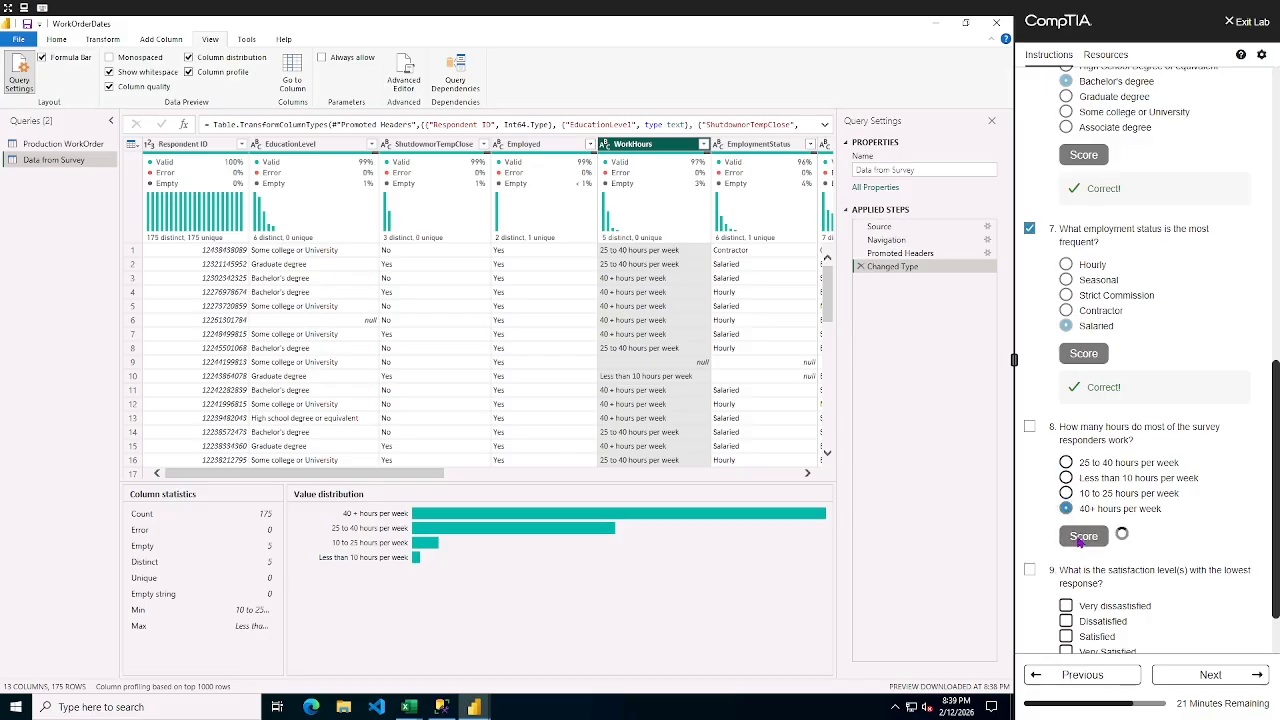
pyautogui.click(1030, 427)
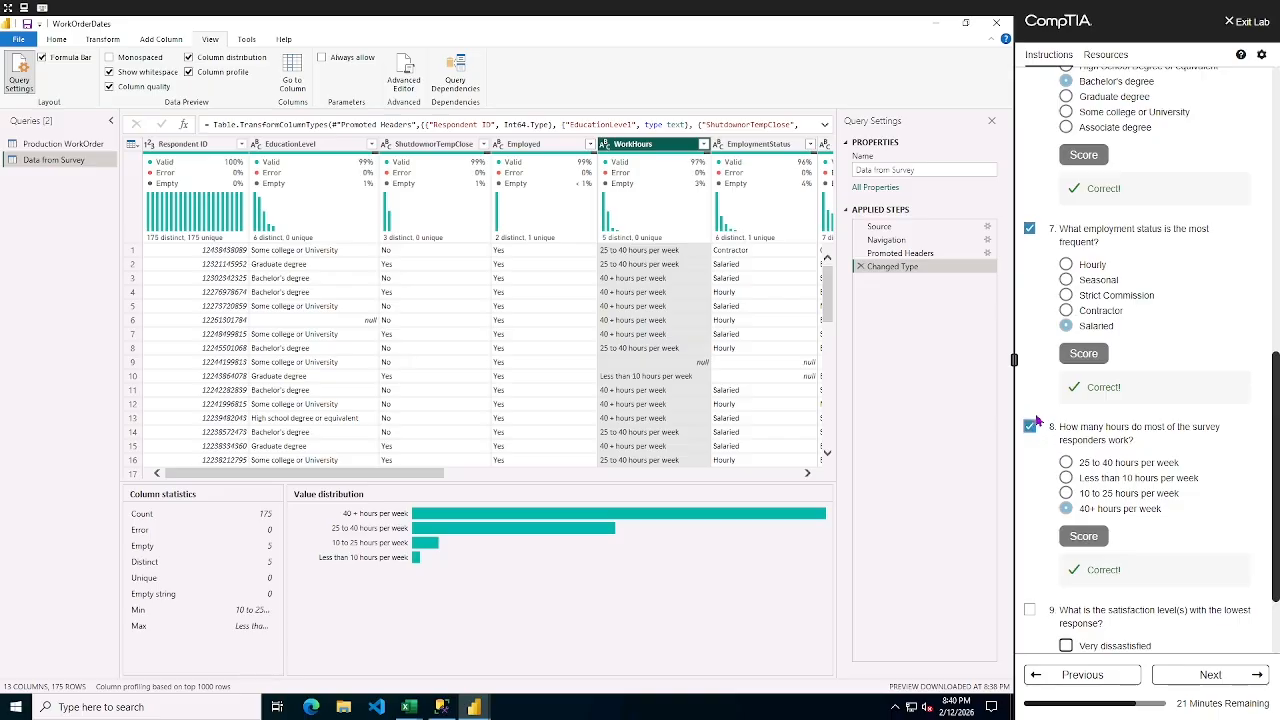
# - Profile the satisfaction level column, submit Very dissatisfied and Dissatisfied as the lowest responses for question 9, and mark it complete
pyautogui.scroll(-2, 1040, 420)
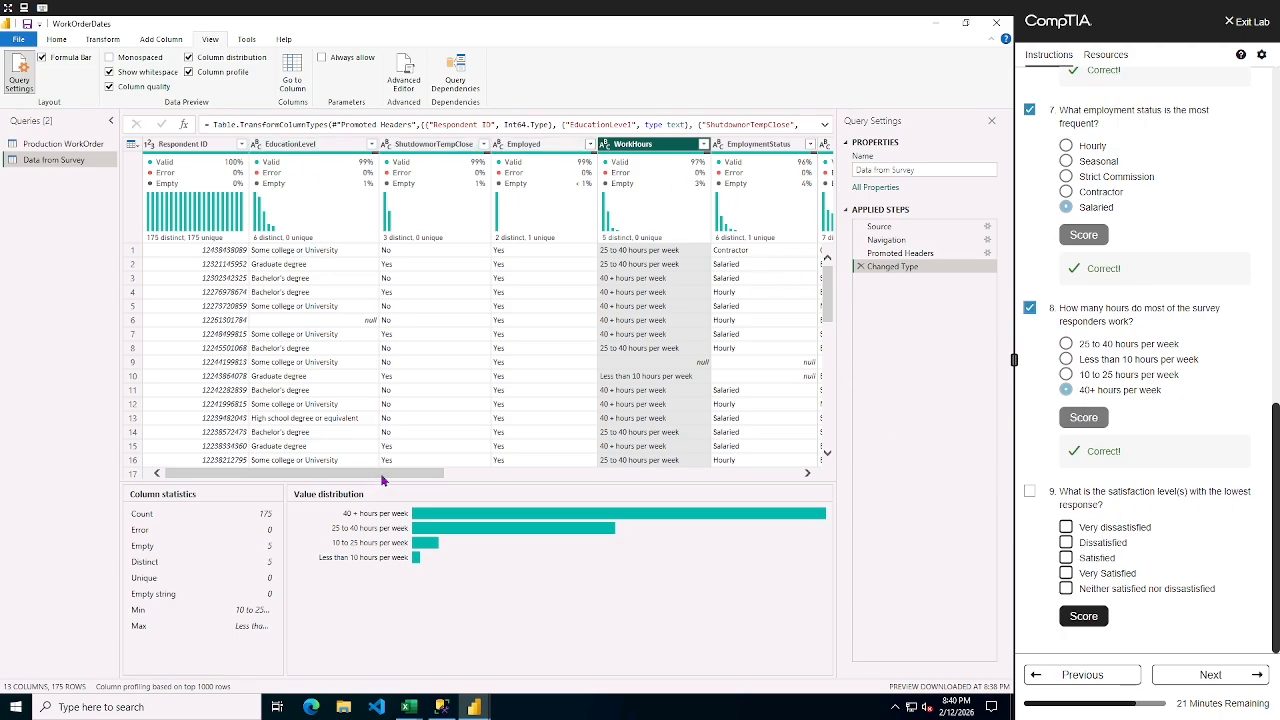
pyautogui.moveTo(381, 479); pyautogui.dragTo(744, 483)
pyautogui.click(726, 148)
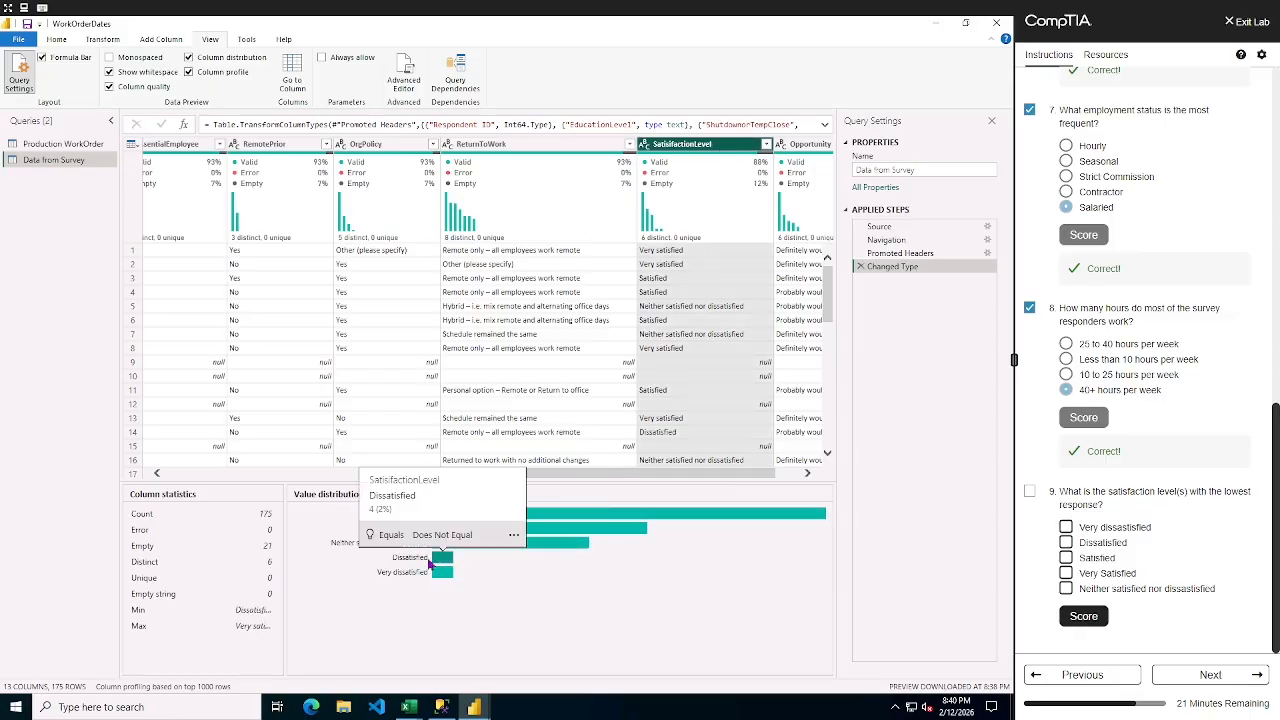
pyautogui.moveTo(443, 568)
pyautogui.click(1066, 543)
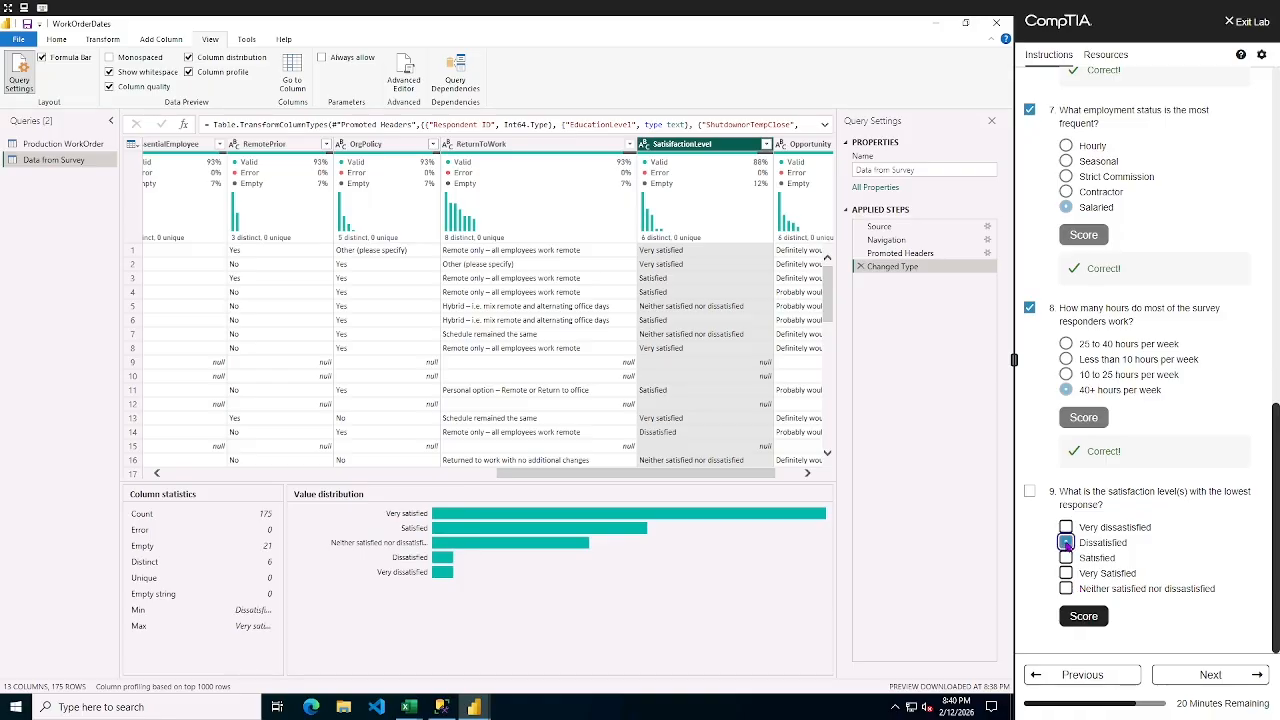
pyautogui.click(1066, 527)
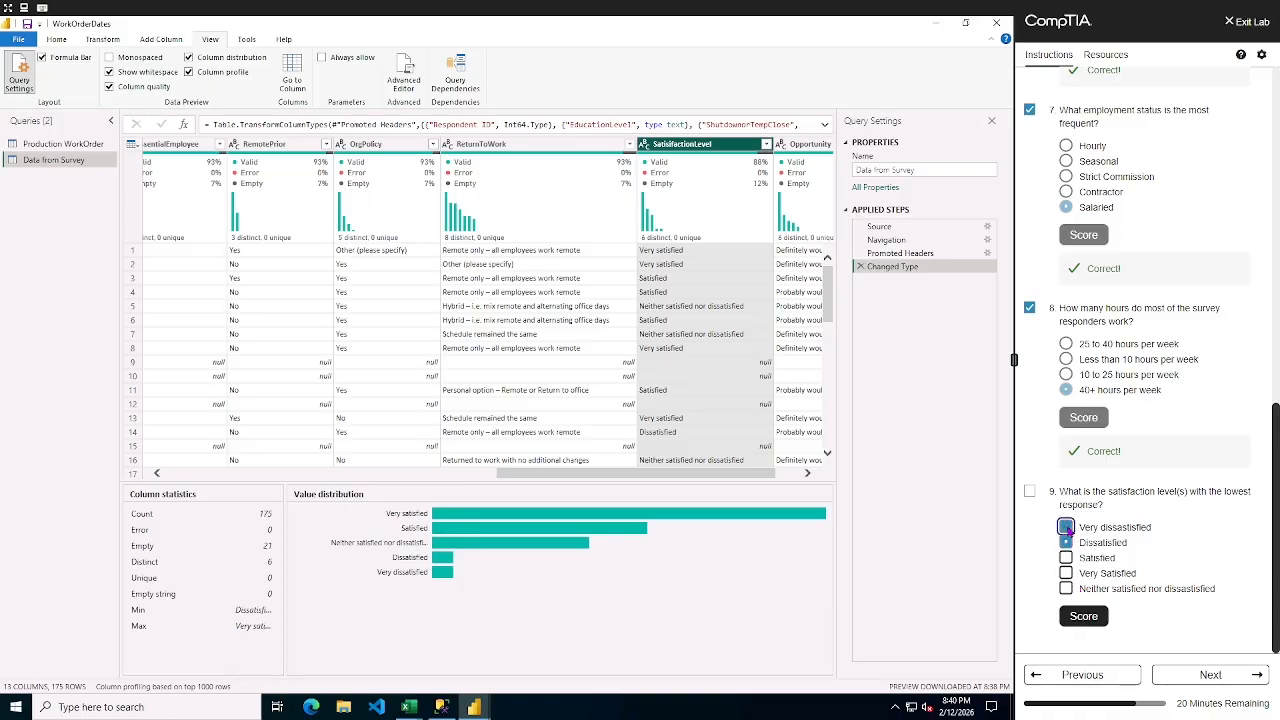
pyautogui.click(1094, 617)
pyautogui.click(1029, 491)
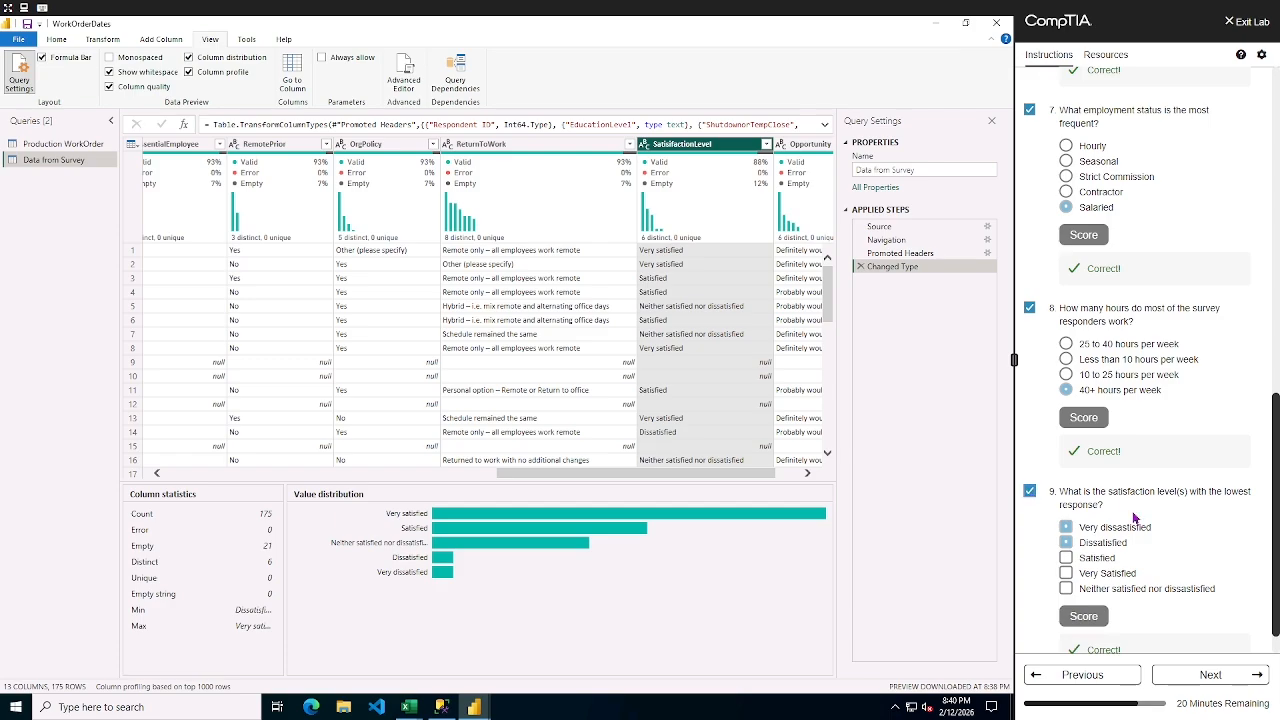
# - Advance to the Reducing Survey Results lab page, then close the Power BI query editor and apply its changes
pyautogui.scroll(-1, 1134, 516)
pyautogui.click(1252, 684)
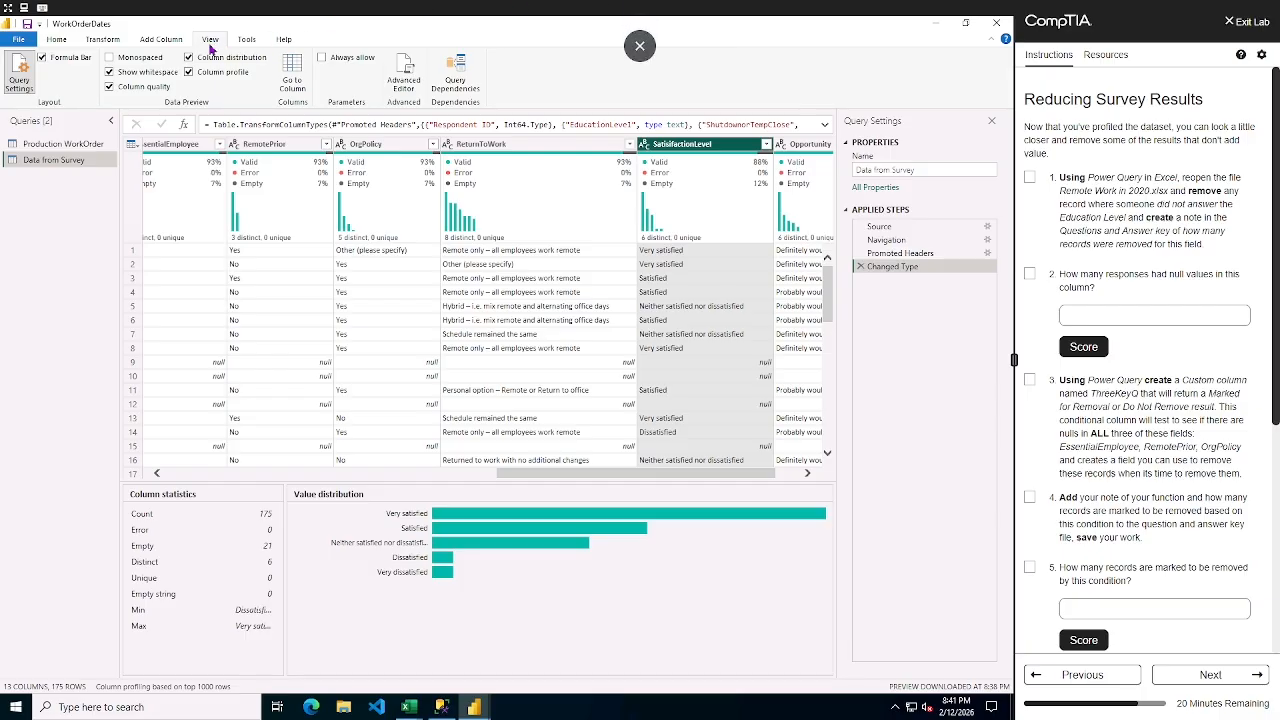
pyautogui.click(56, 39)
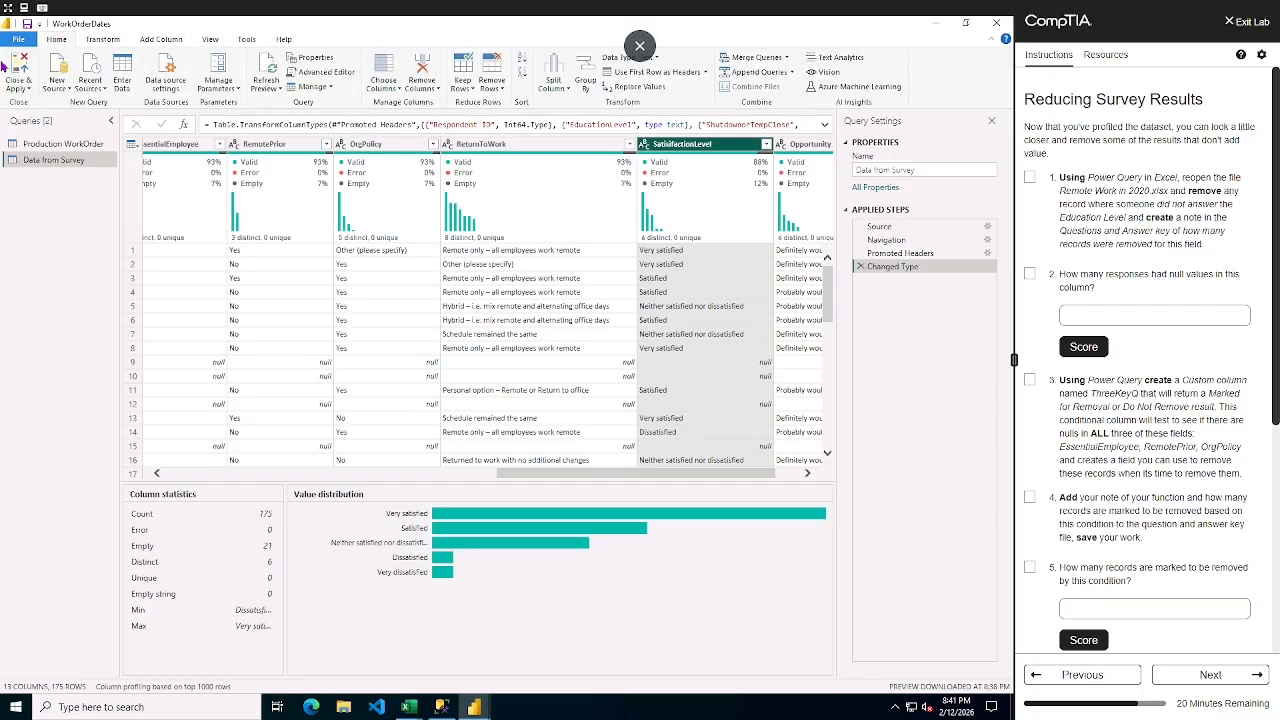
pyautogui.click(18, 70)
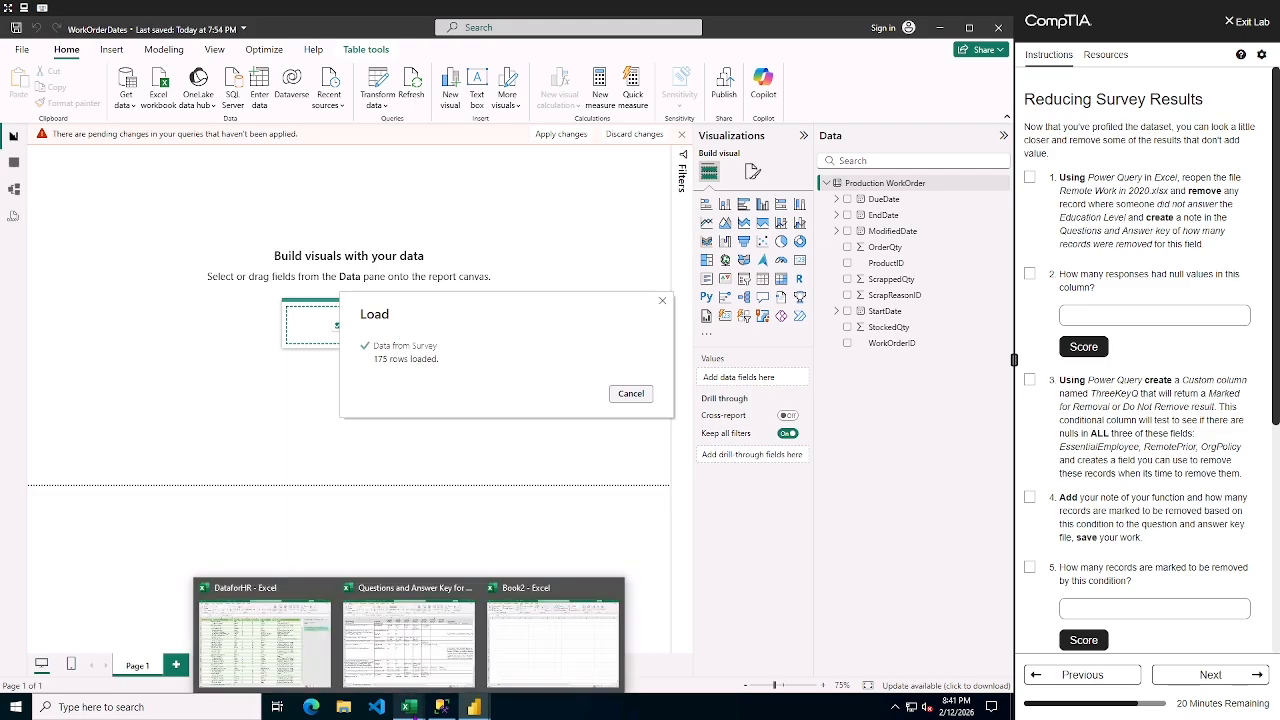
# - Switch to the blank Book2 workbook in Excel and import Data from Survey from Datasets subfolder 07.5.3's Remote Work In 2020 into Power Query for transformation
pyautogui.moveTo(414, 714)
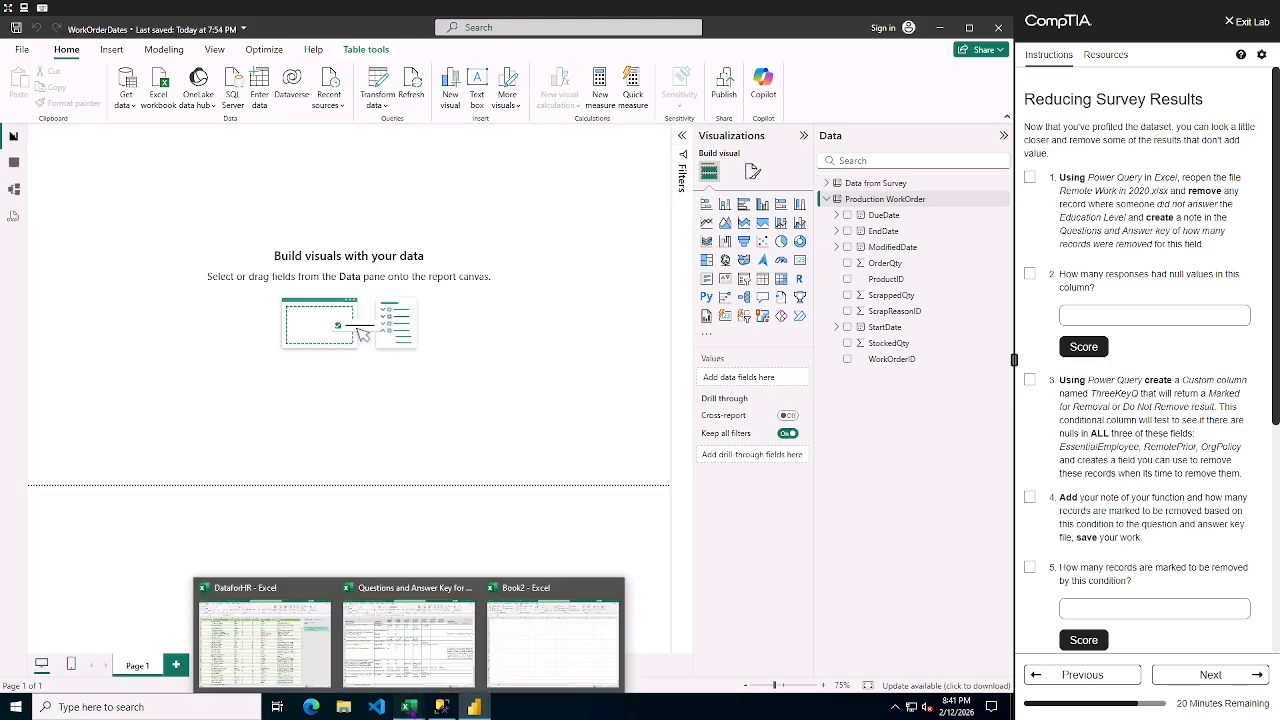
pyautogui.click(533, 633)
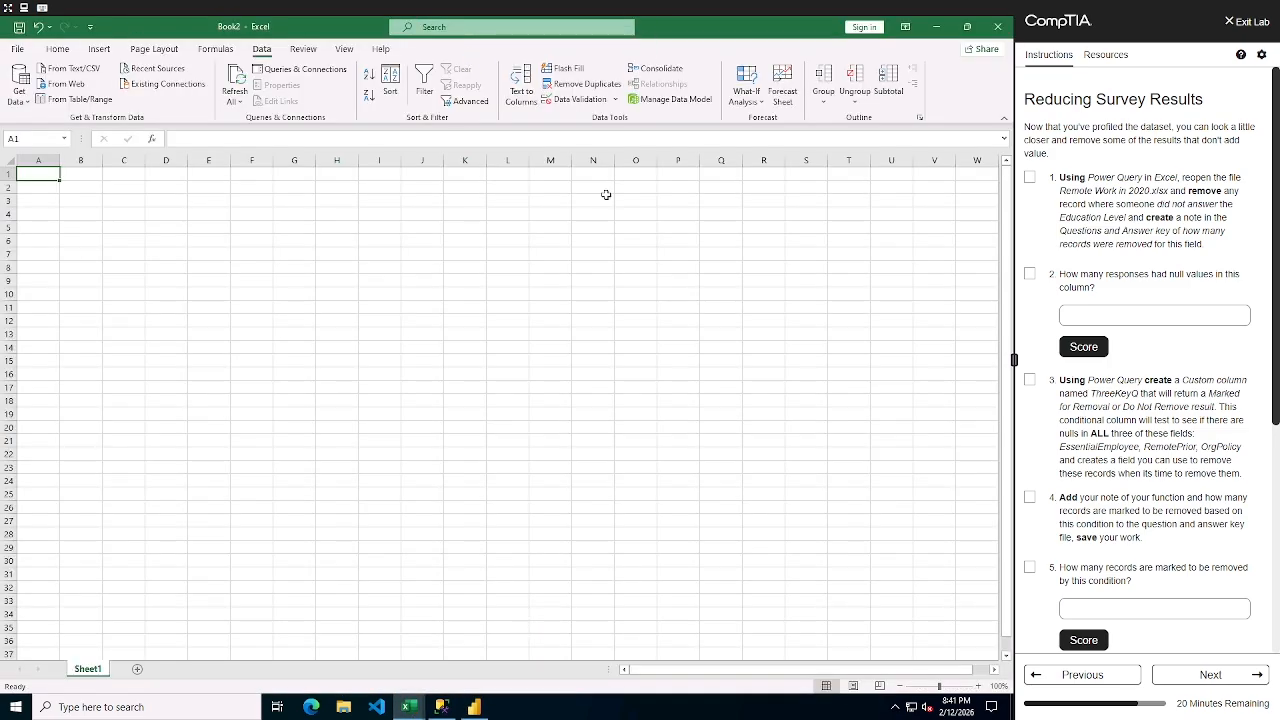
pyautogui.click(19, 82)
pyautogui.moveTo(40, 132)
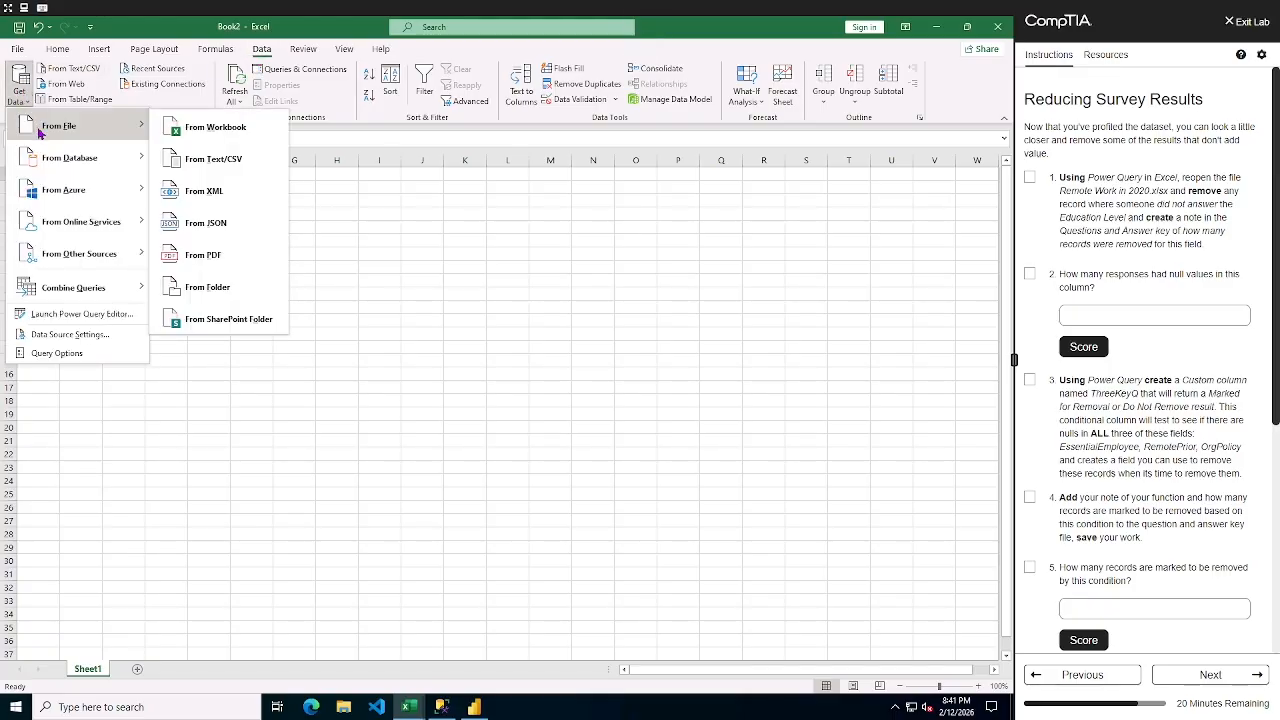
pyautogui.click(222, 127)
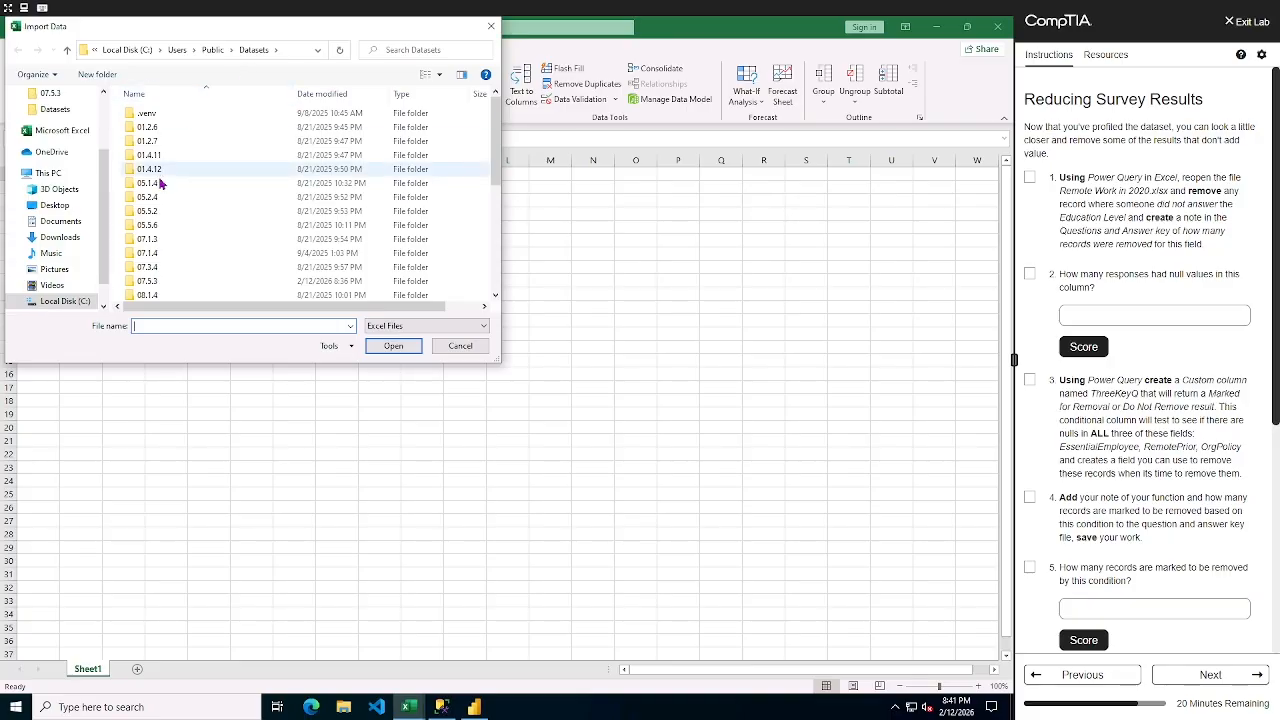
pyautogui.doubleClick(145, 288)
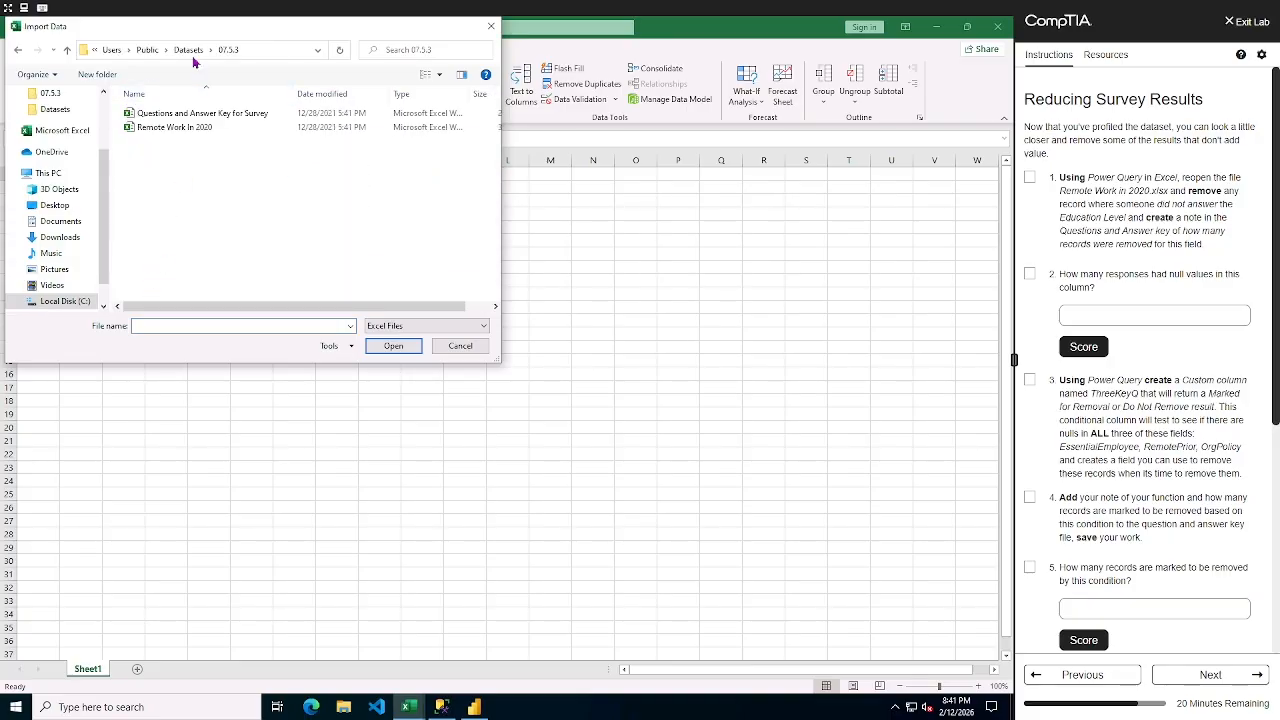
pyautogui.doubleClick(175, 127)
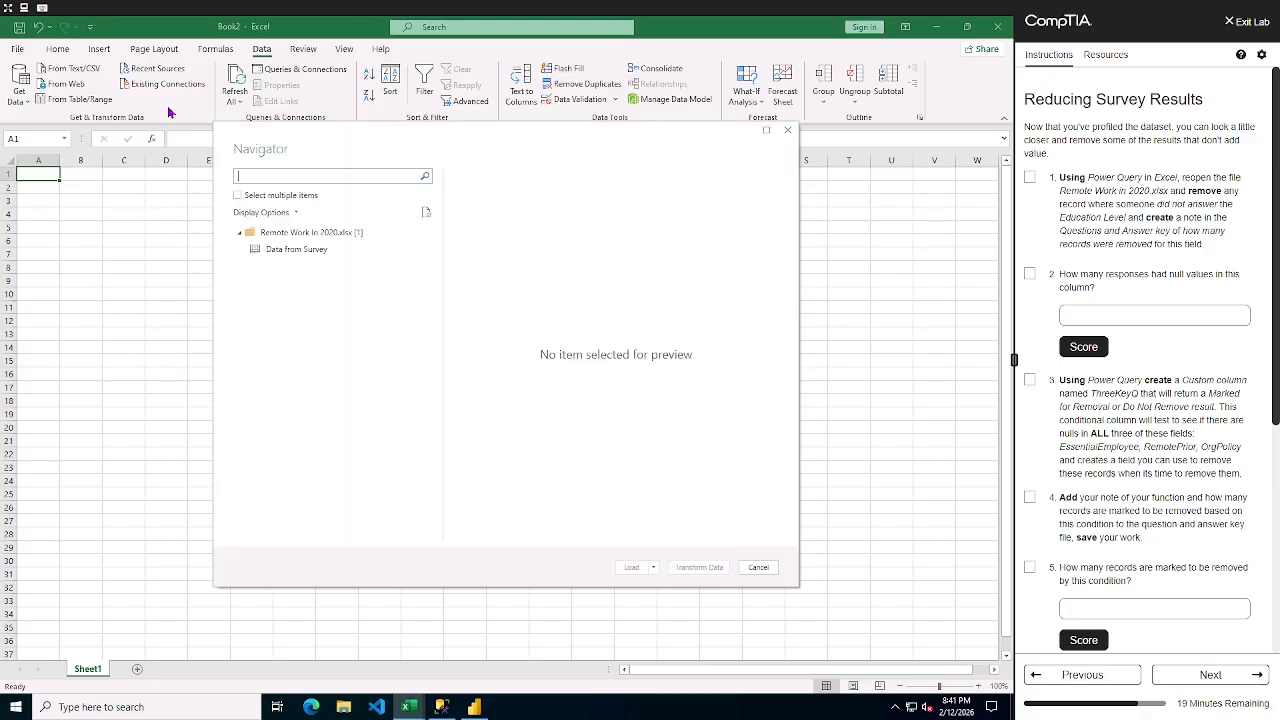
pyautogui.click(282, 252)
pyautogui.click(698, 567)
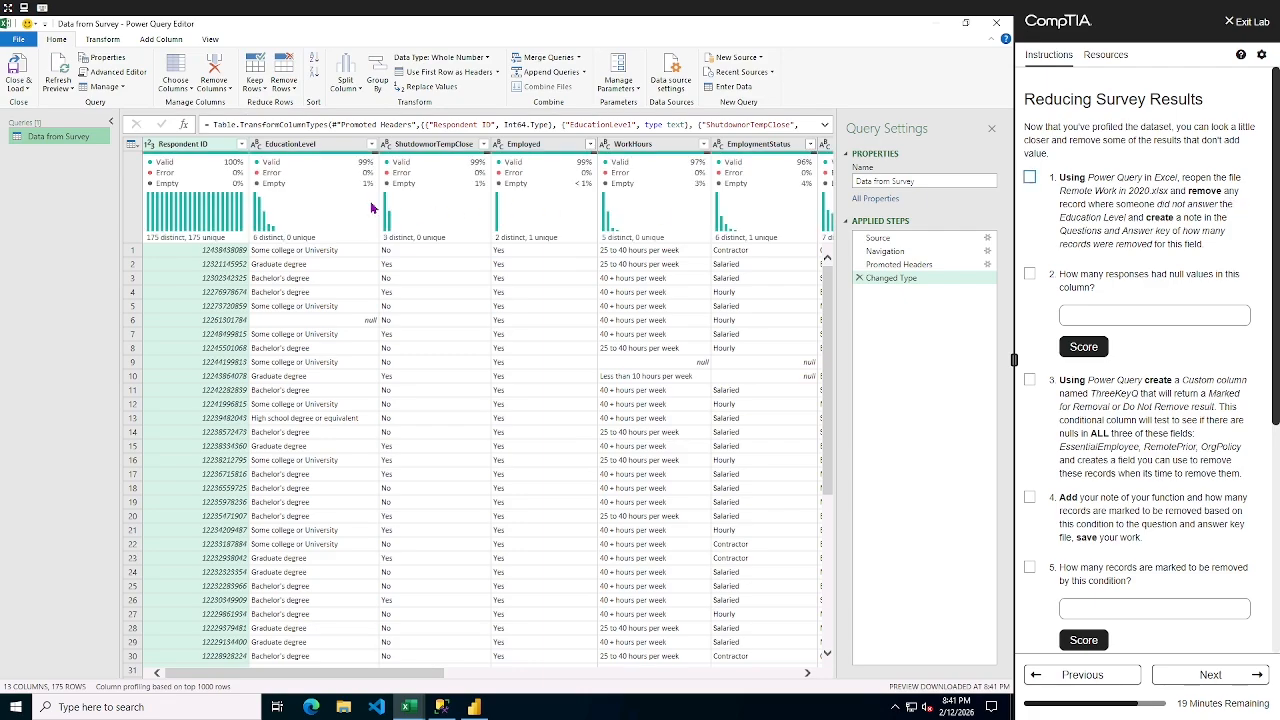
# - Filter the EducationLevel column to remove records with null values
pyautogui.moveTo(370, 205)
pyautogui.click(319, 148)
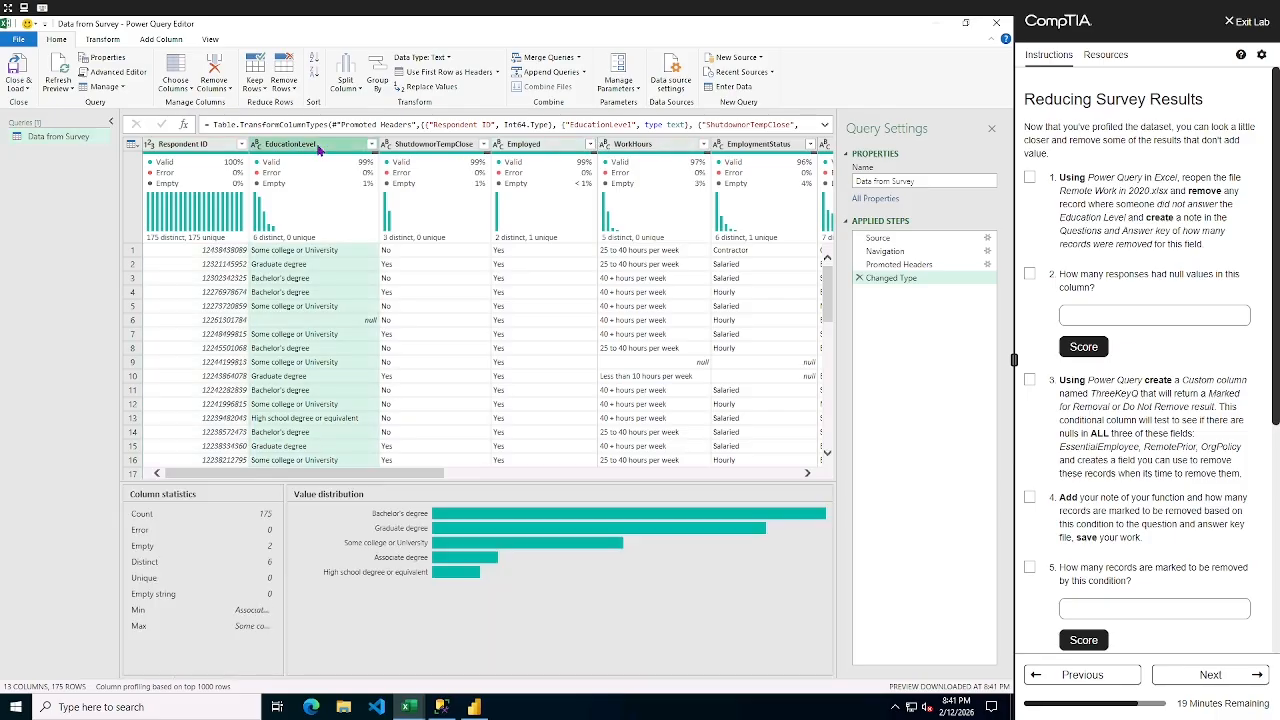
pyautogui.click(373, 145)
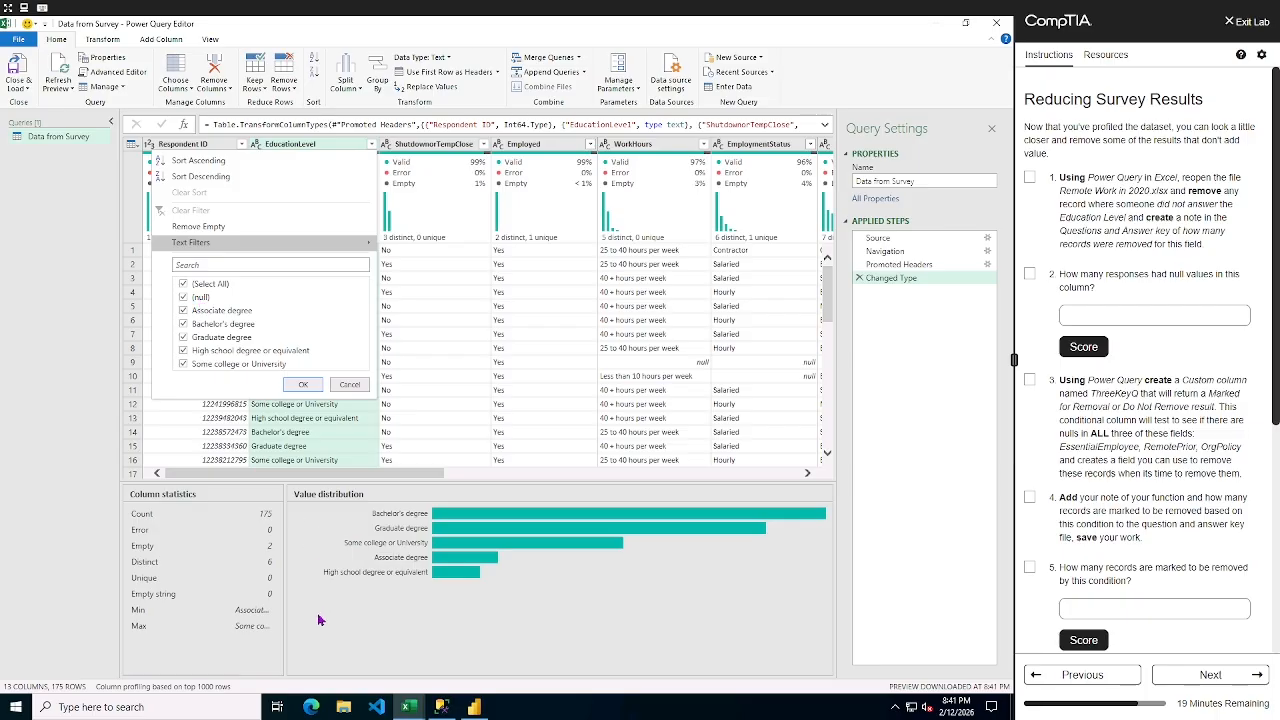
pyautogui.click(317, 551)
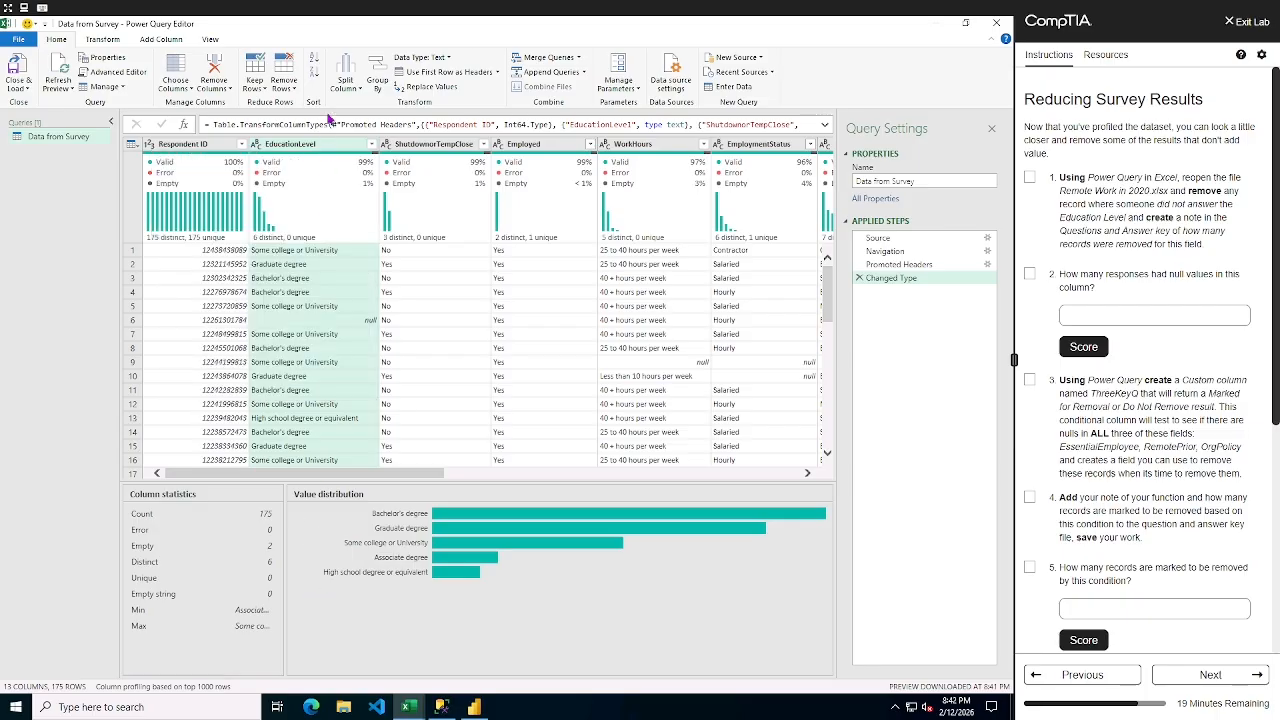
pyautogui.moveTo(267, 187)
pyautogui.click(372, 148)
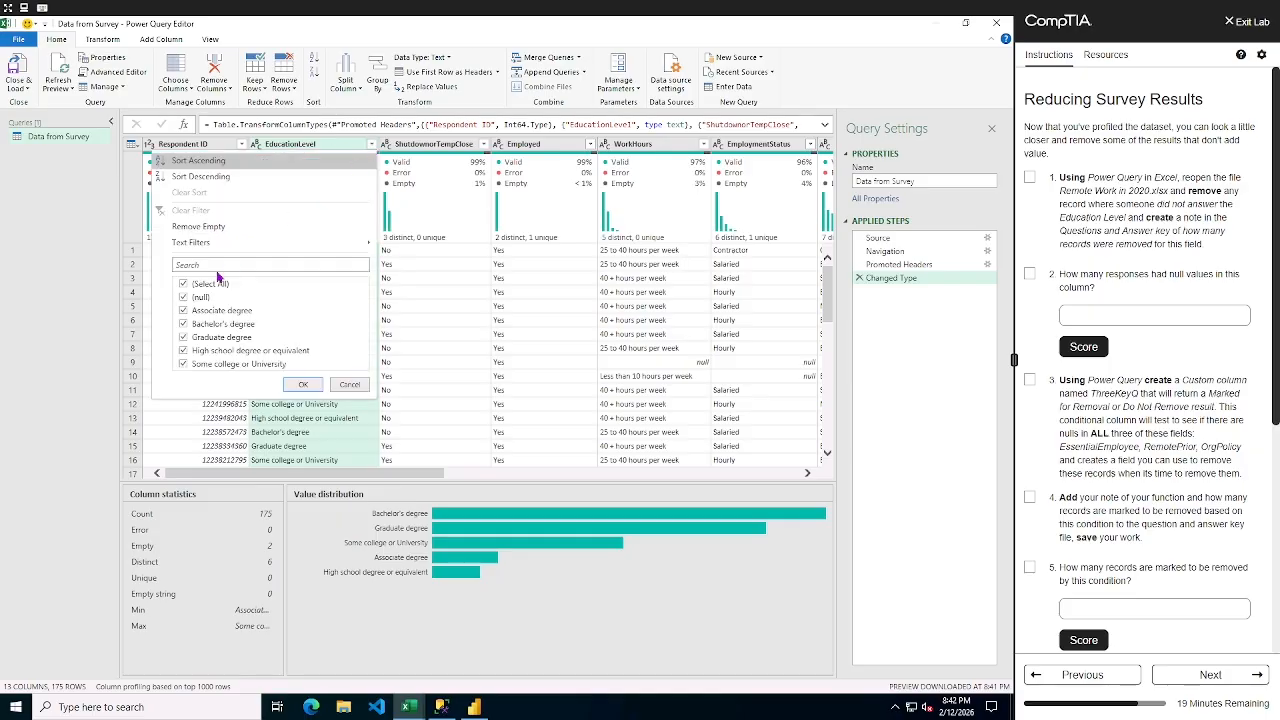
pyautogui.click(184, 300)
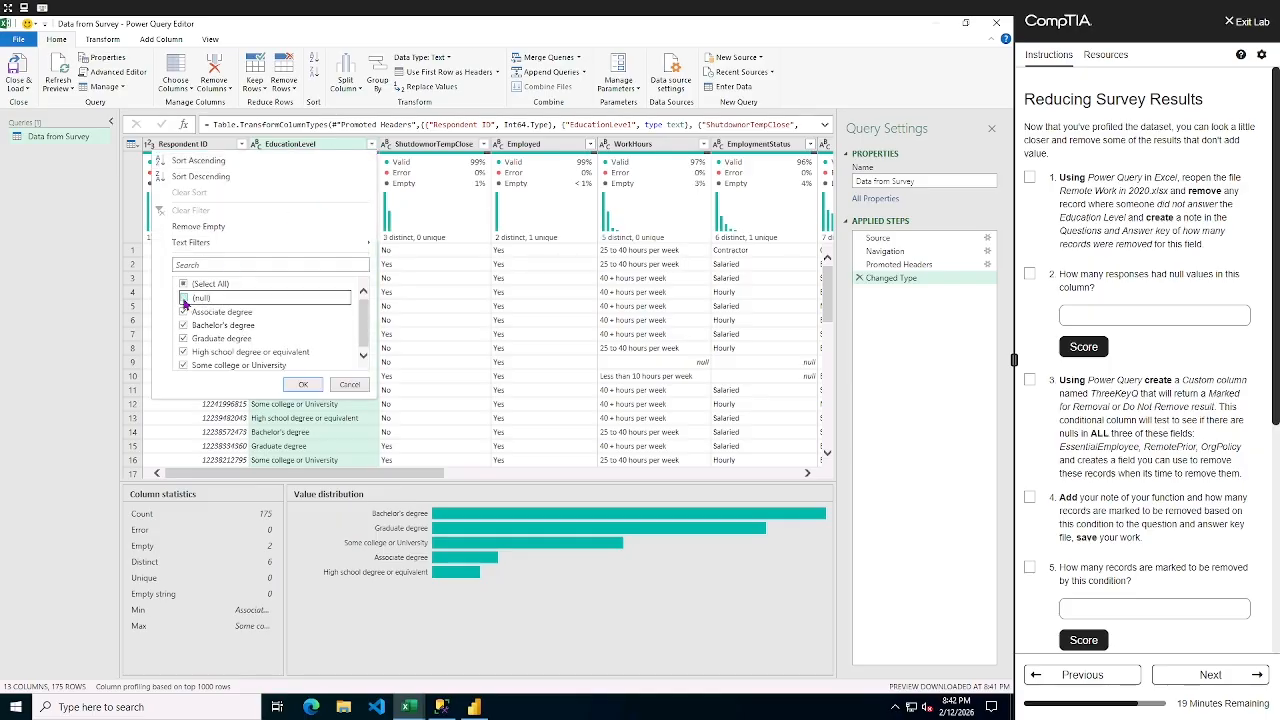
pyautogui.click(300, 386)
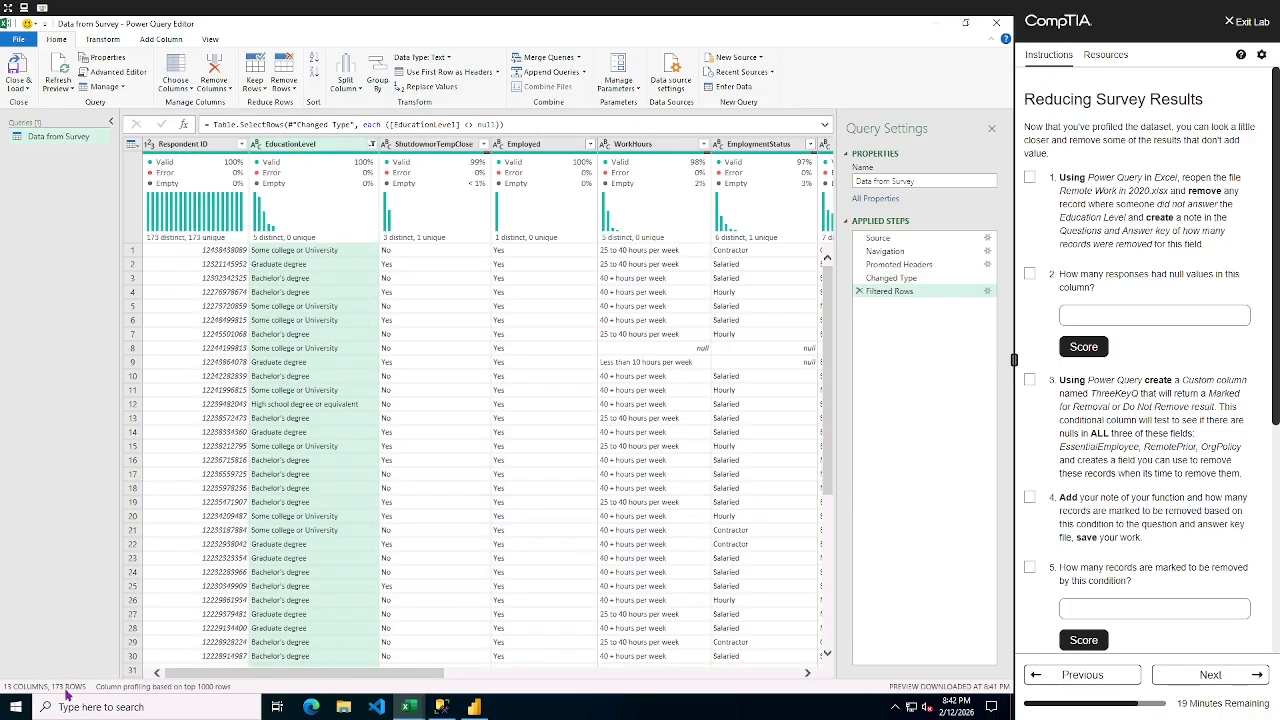
# - Submit 2 as the number of null responses for question 2, and mark tasks 1 and 2 complete
pyautogui.click(1090, 315)
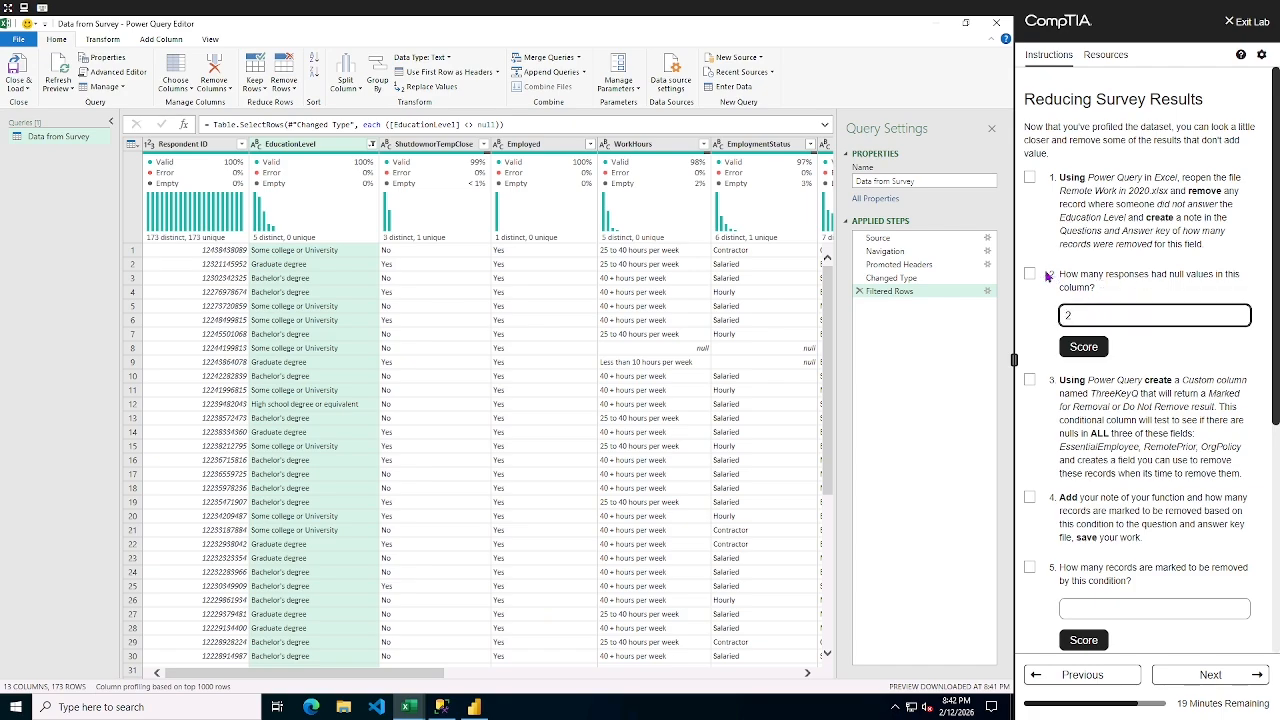
pyautogui.press('Return')
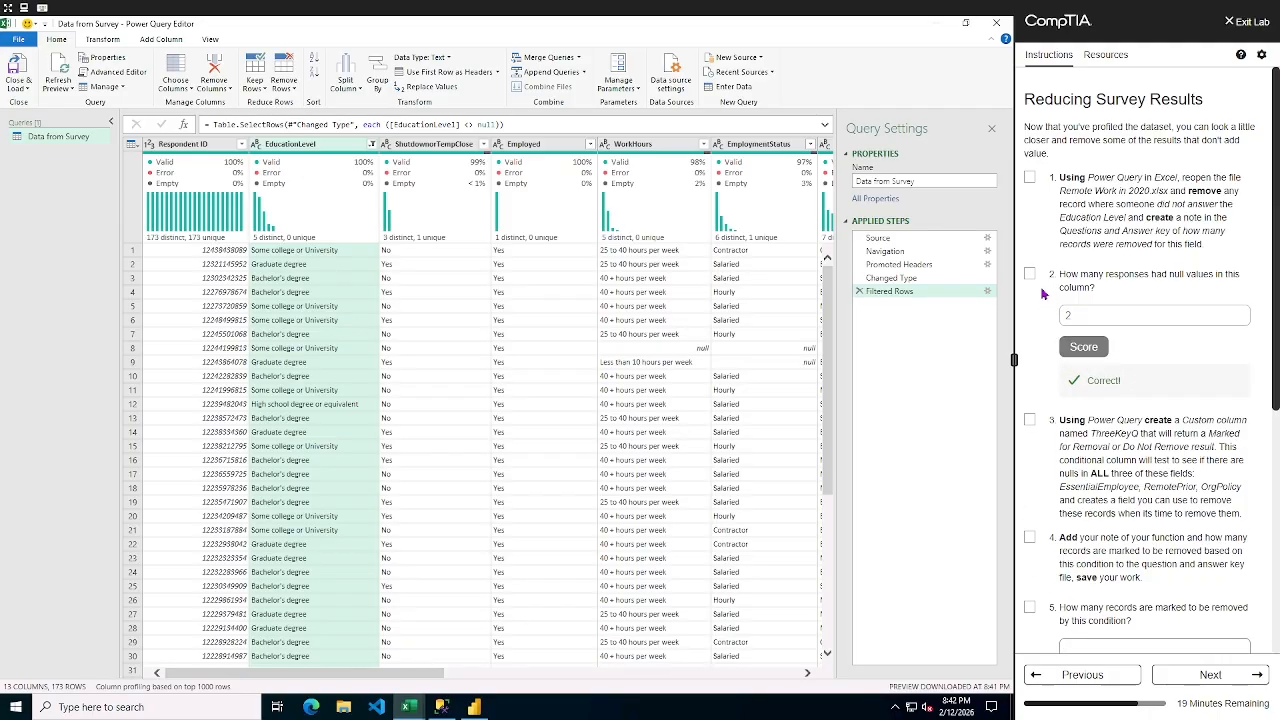
pyautogui.click(1030, 178)
pyautogui.moveTo(410, 708)
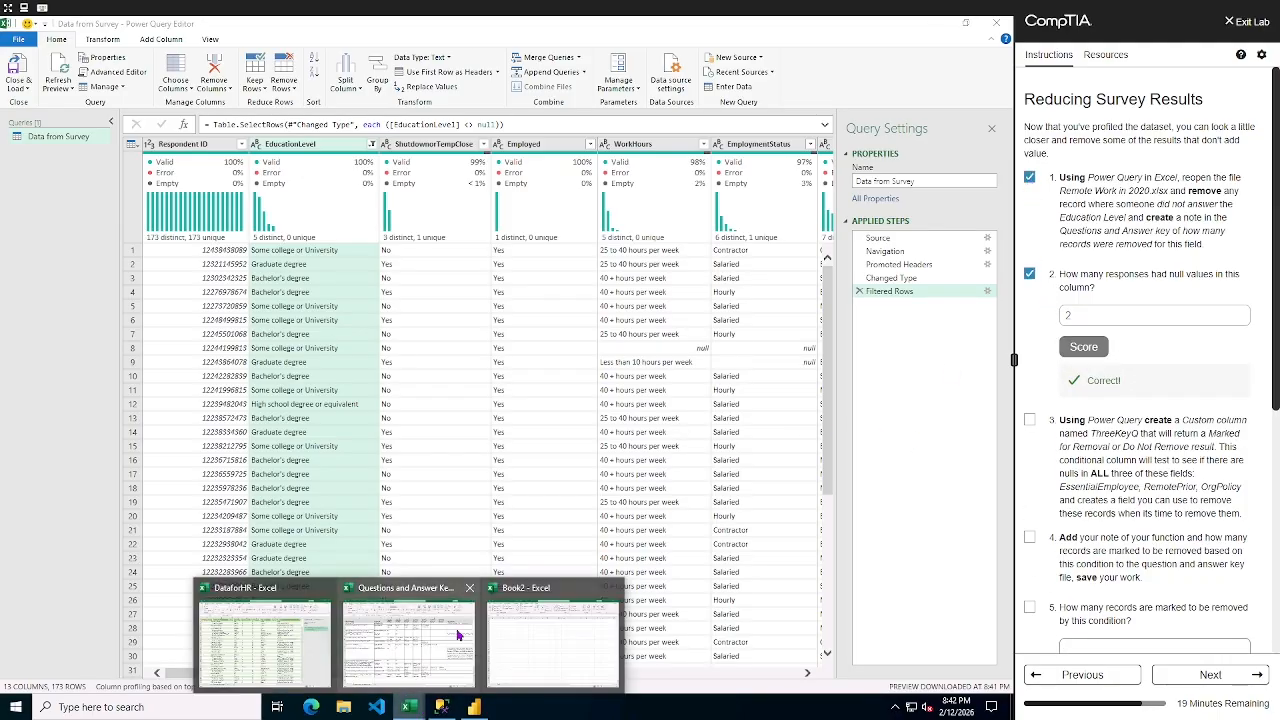
pyautogui.click(404, 618)
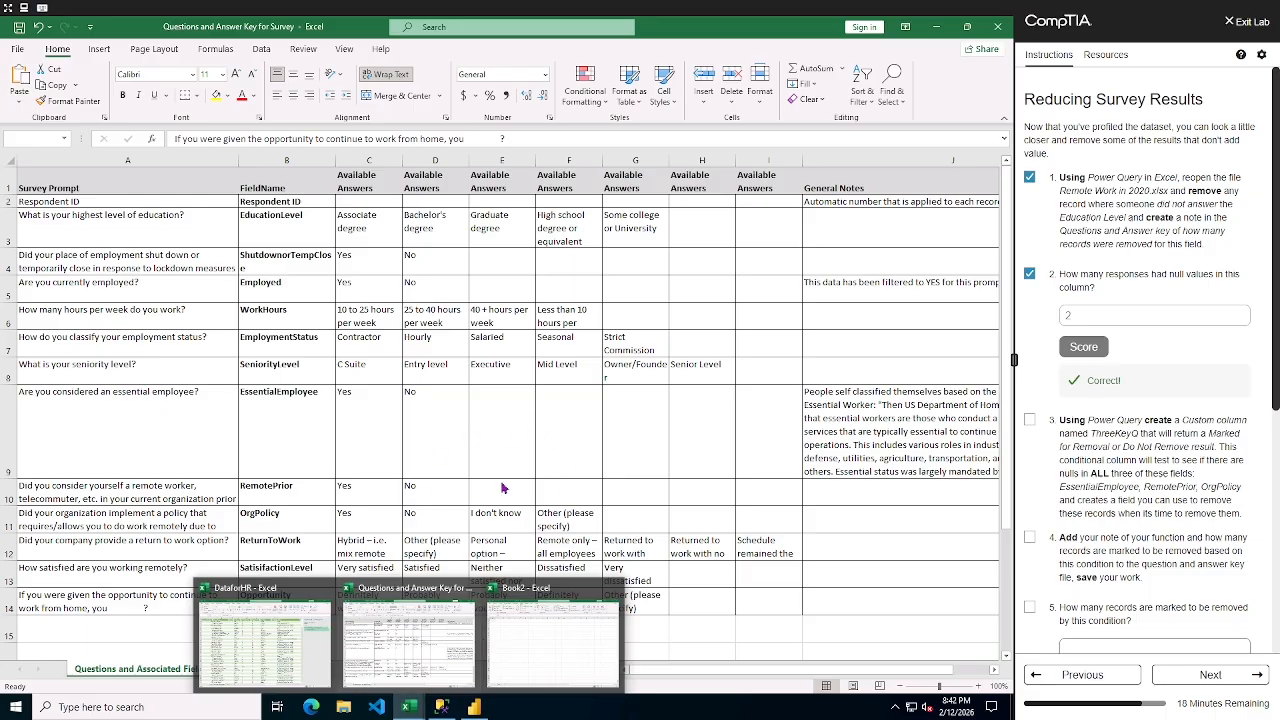
pyautogui.click(421, 708)
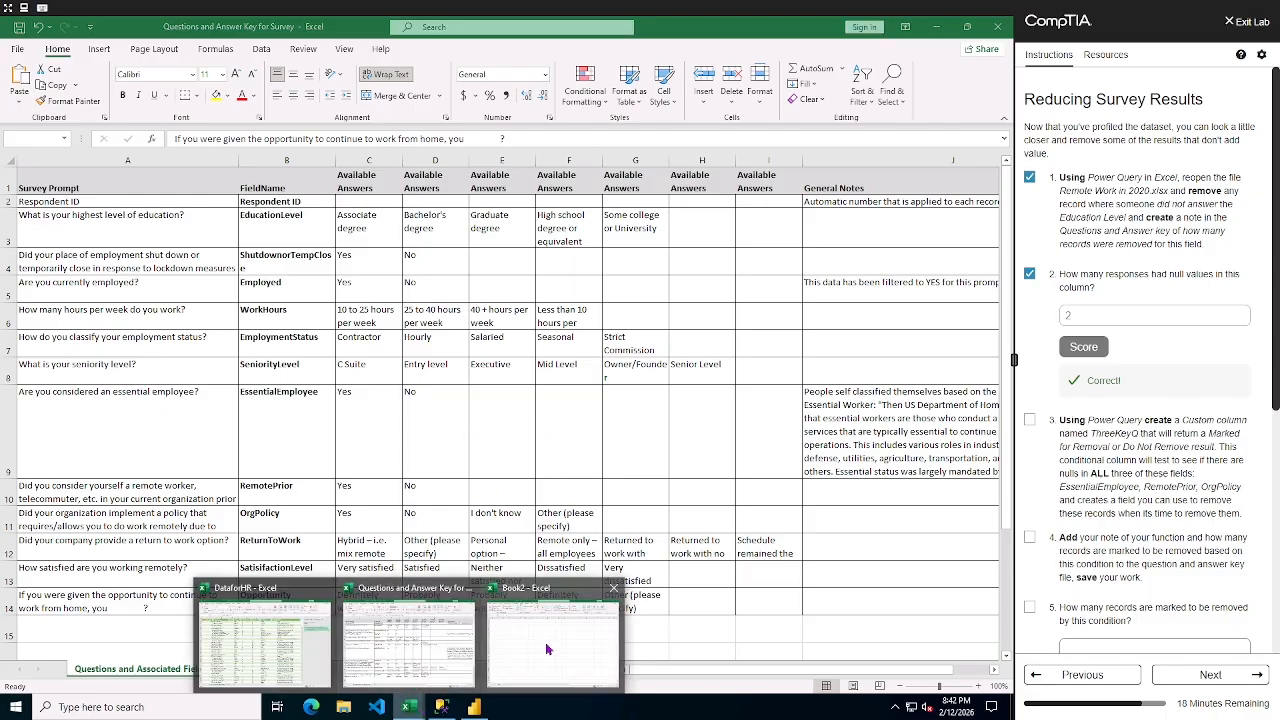
pyautogui.click(435, 646)
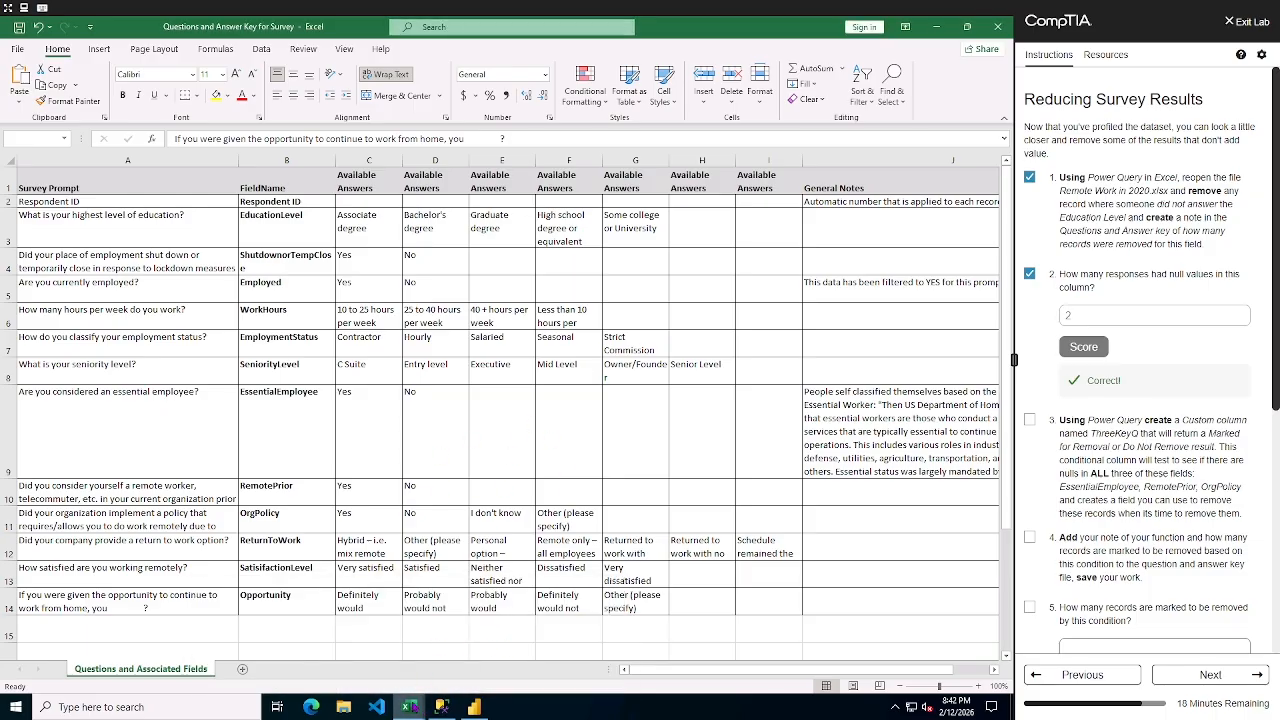
# - Return to the Data from Survey query editor, then close it and load the filtered query into the Book2 workbook
pyautogui.moveTo(418, 703)
pyautogui.click(505, 648)
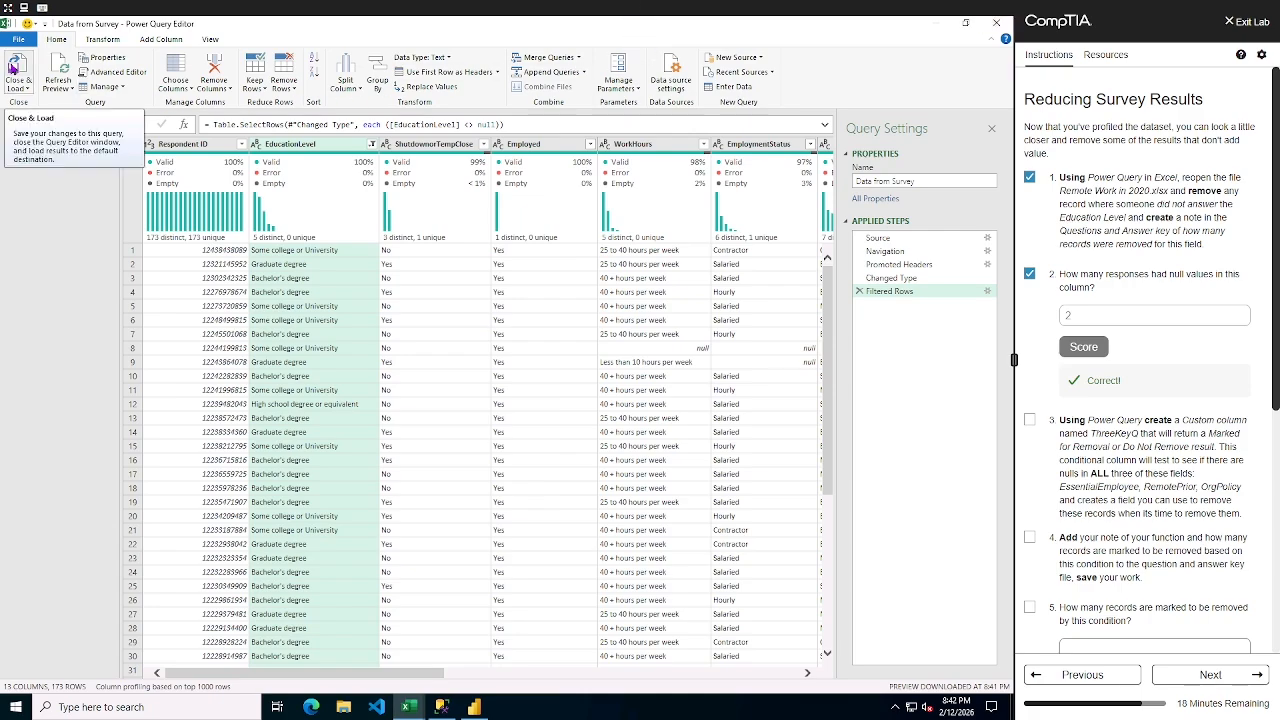
pyautogui.click(13, 67)
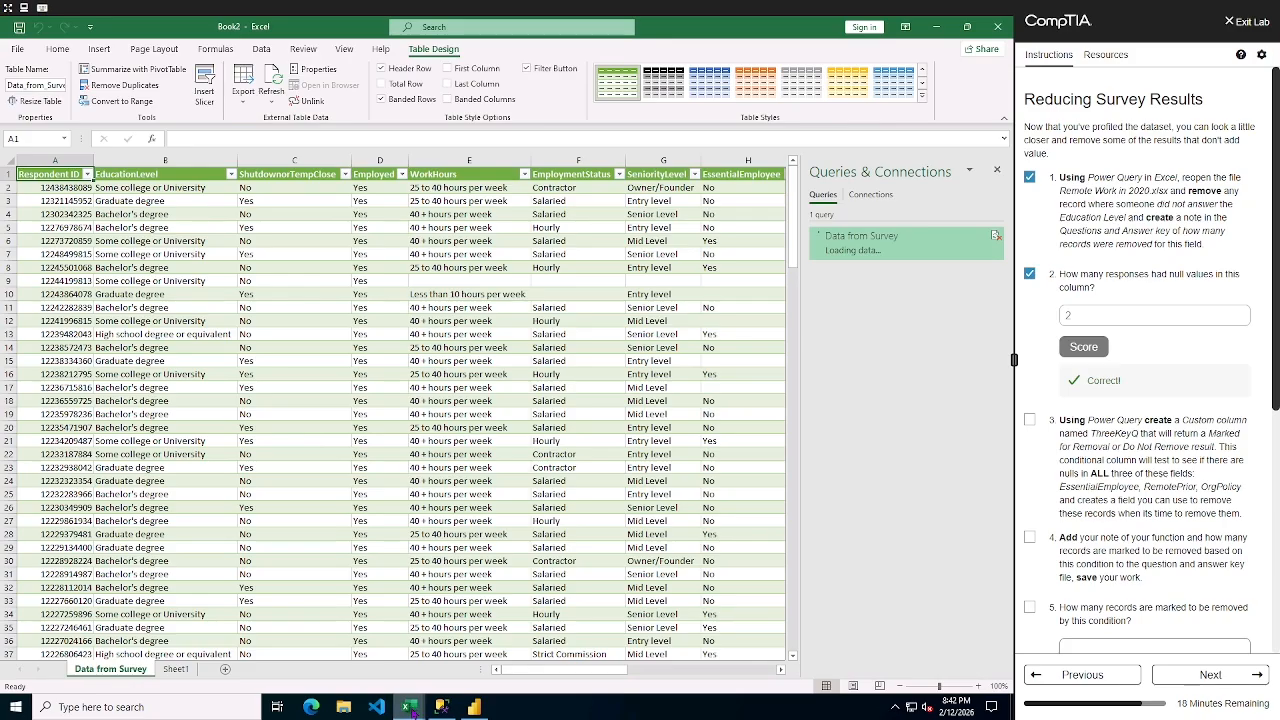
# - In the Questions and Answer Key workbook, enter the EducationLevel general note "Removed records with null values in this field. Removed 2 records."
pyautogui.moveTo(412, 710)
pyautogui.click(421, 640)
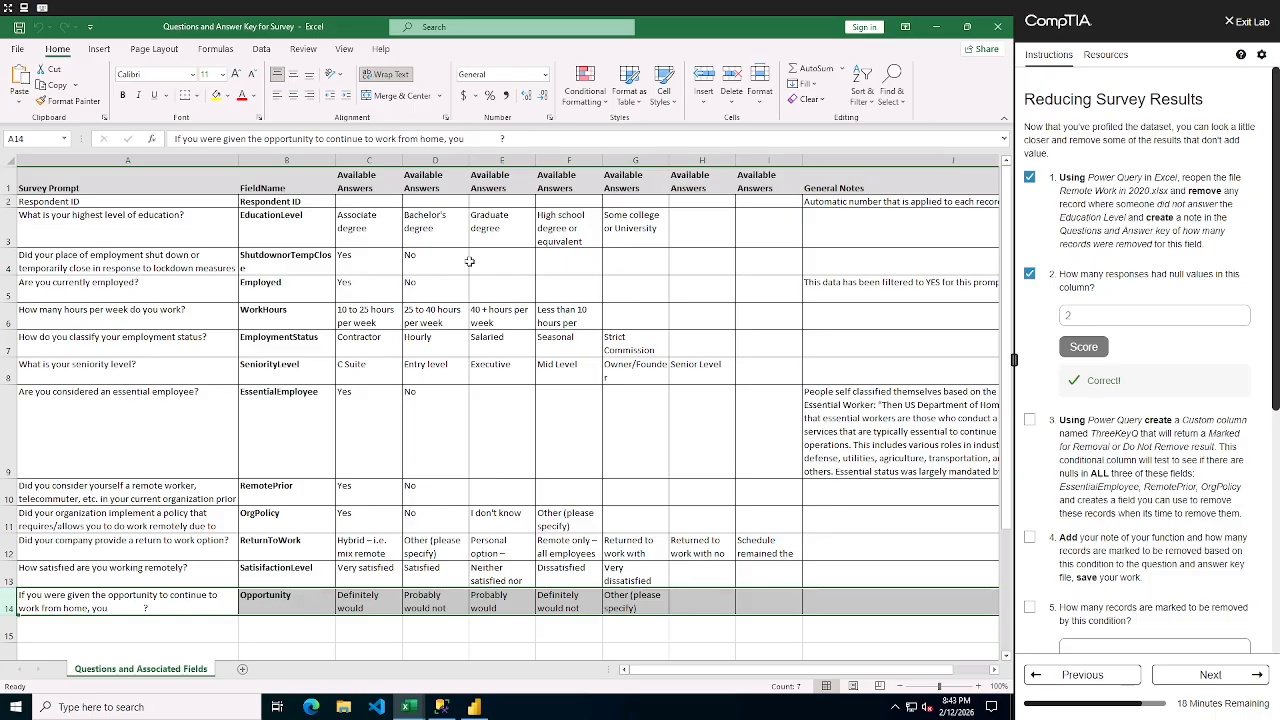
pyautogui.click(850, 240)
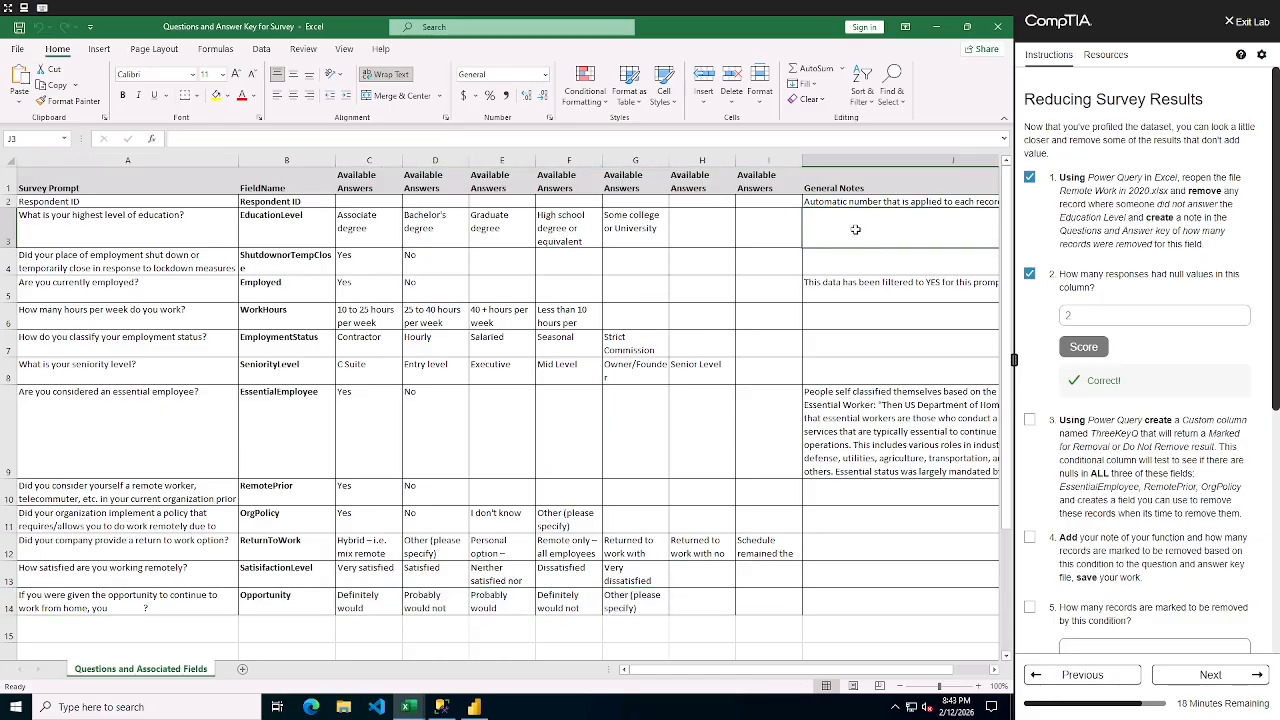
pyautogui.write('Re')
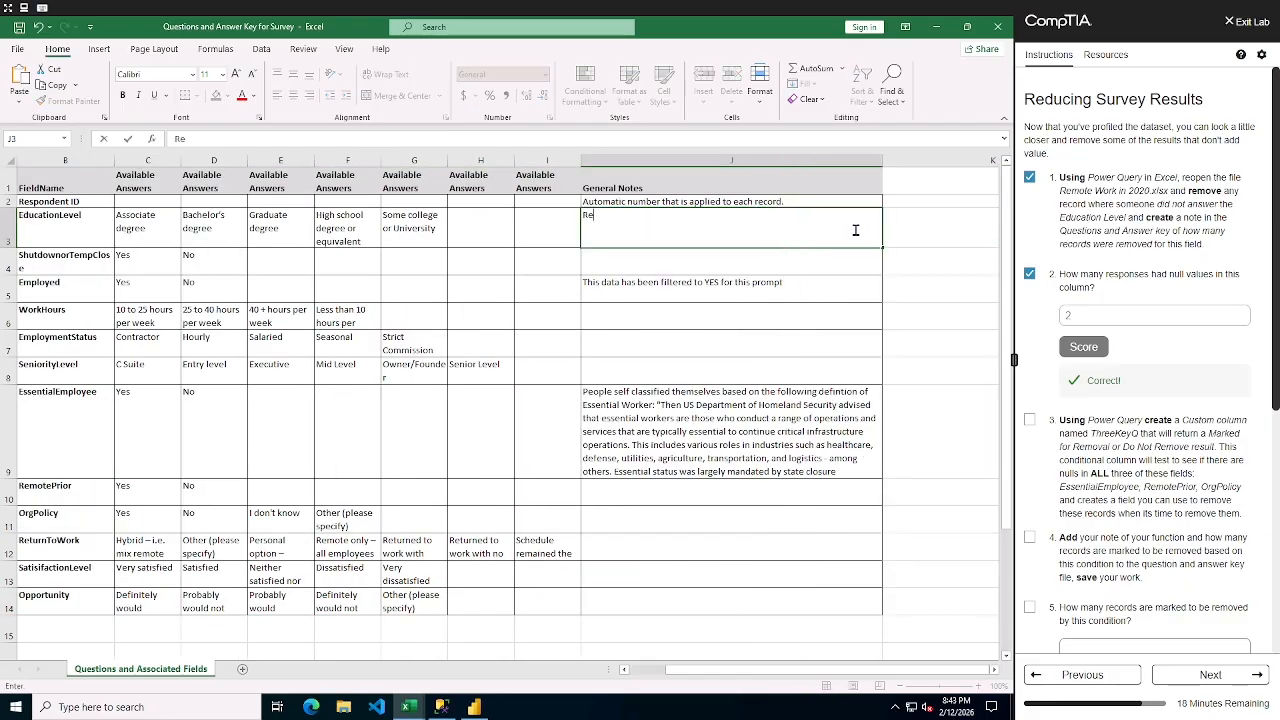
pyautogui.write('moved null values')
pyautogui.click(625, 215)
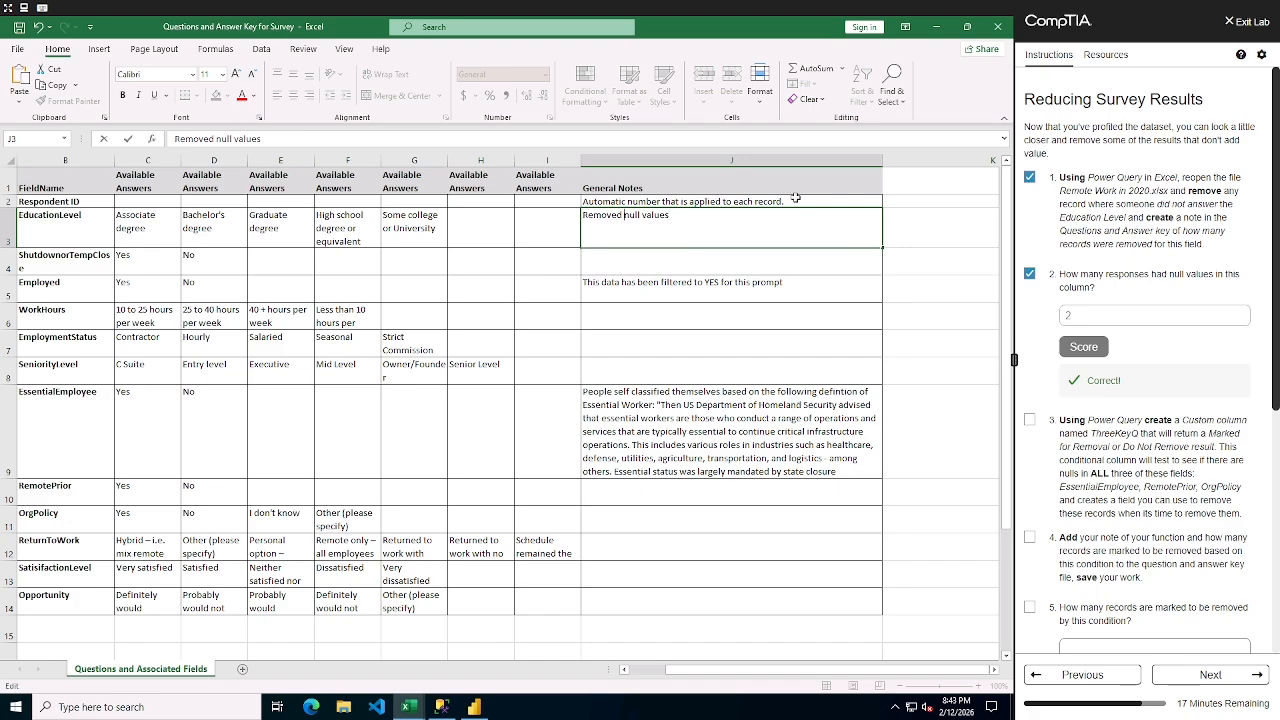
pyautogui.write('recor')
pyautogui.write('ds with')
pyautogui.click(731, 214)
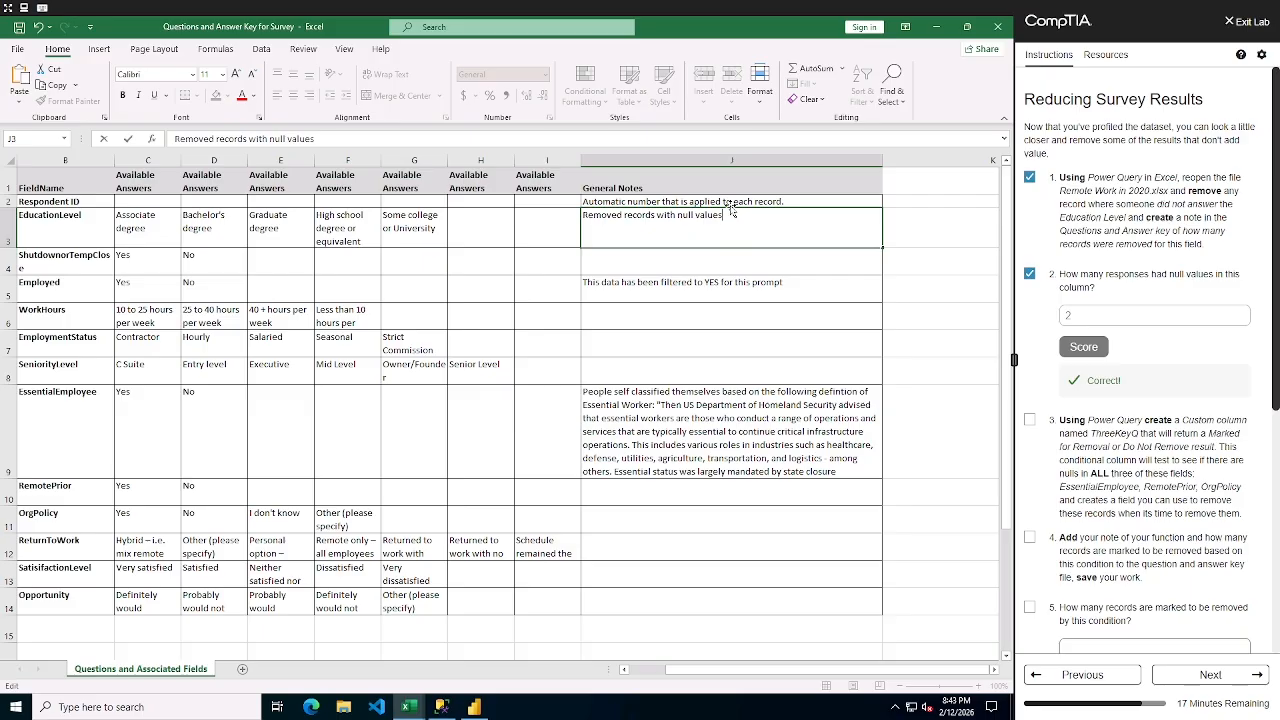
pyautogui.write('in this file')
pyautogui.write('d. Removed')
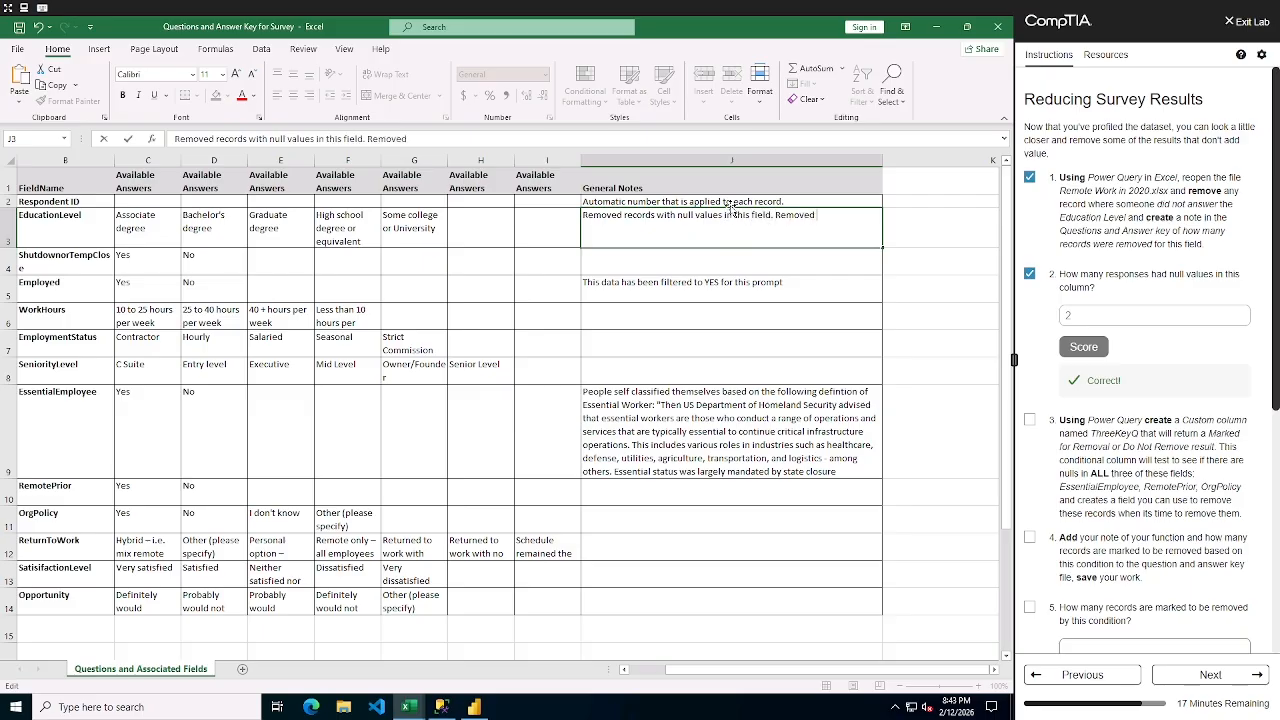
pyautogui.write(' 2 recrords.')
pyautogui.press('Return')
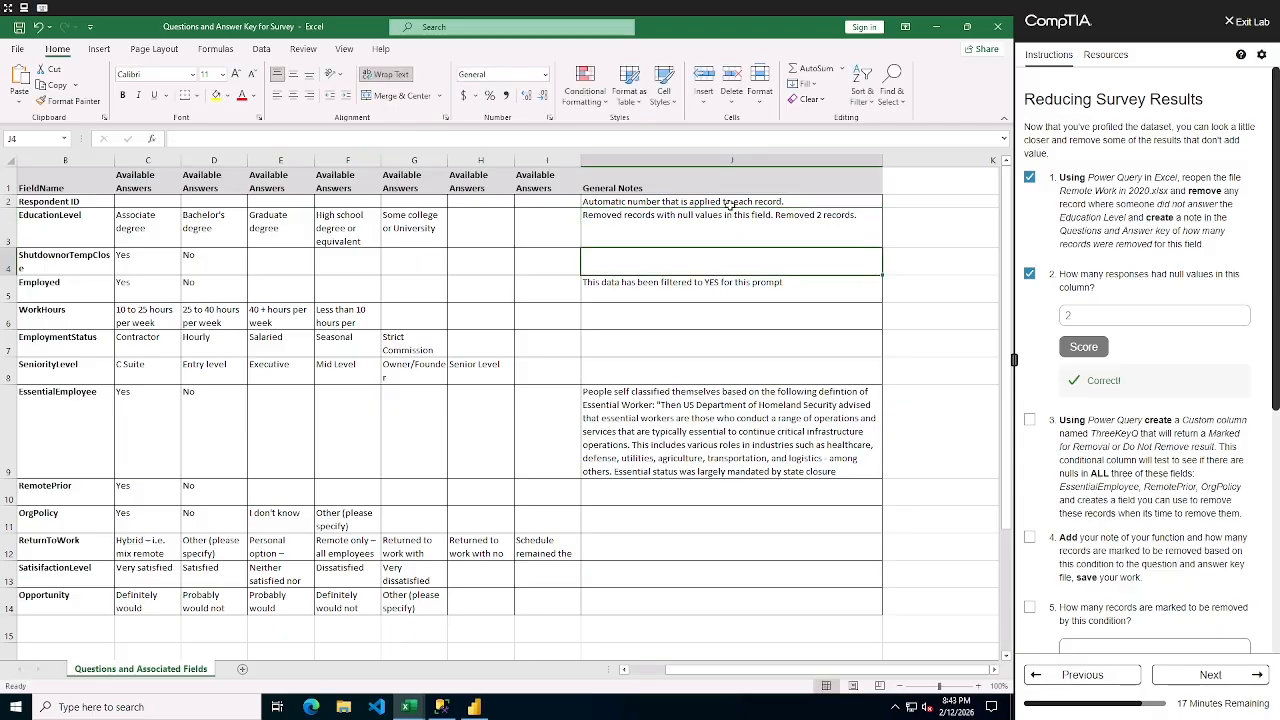
pyautogui.click(715, 228)
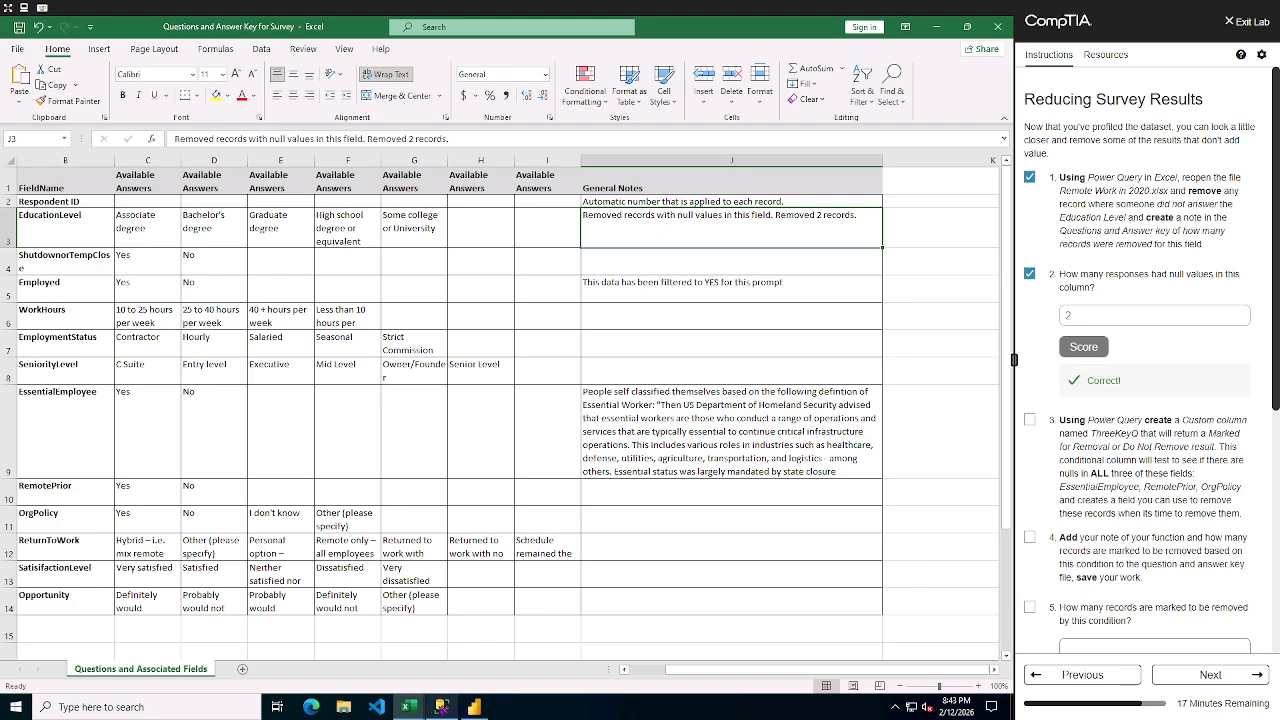
# - Switch to Book2, reopen the Data from Survey query for editing, and start a conditional column named ThreeKeyQ
pyautogui.moveTo(409, 707)
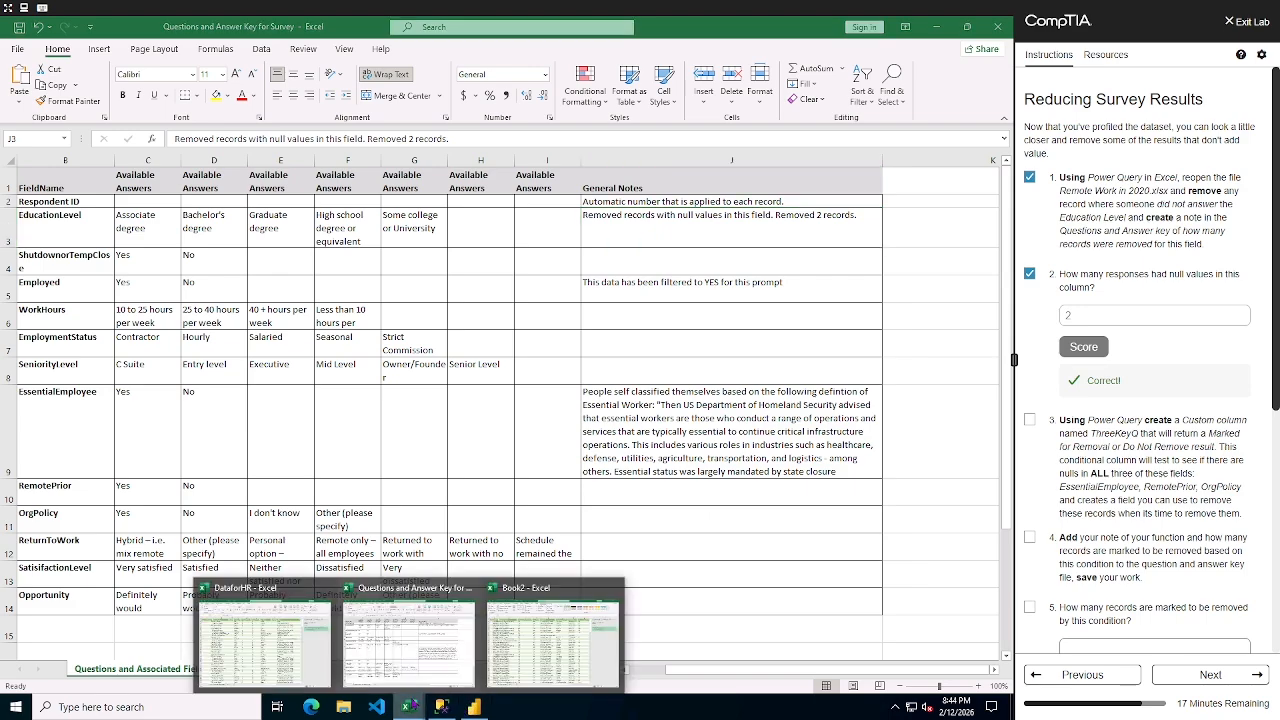
pyautogui.click(552, 640)
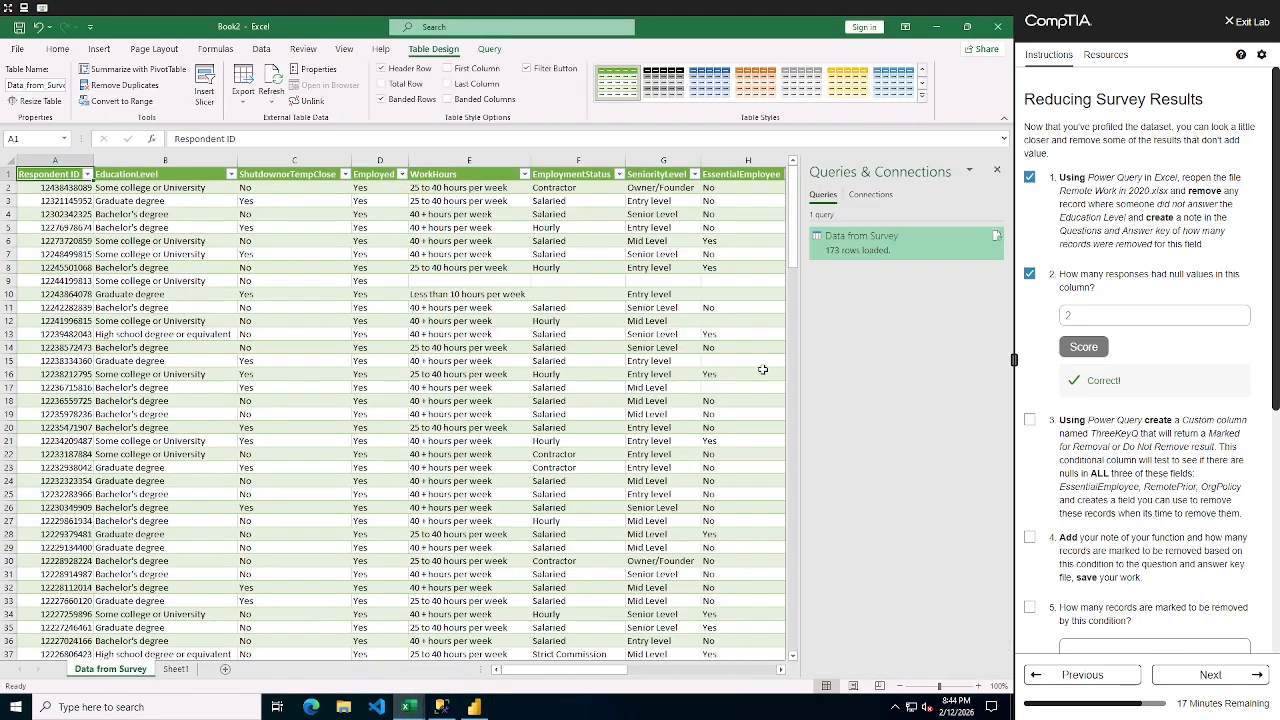
pyautogui.doubleClick(912, 244)
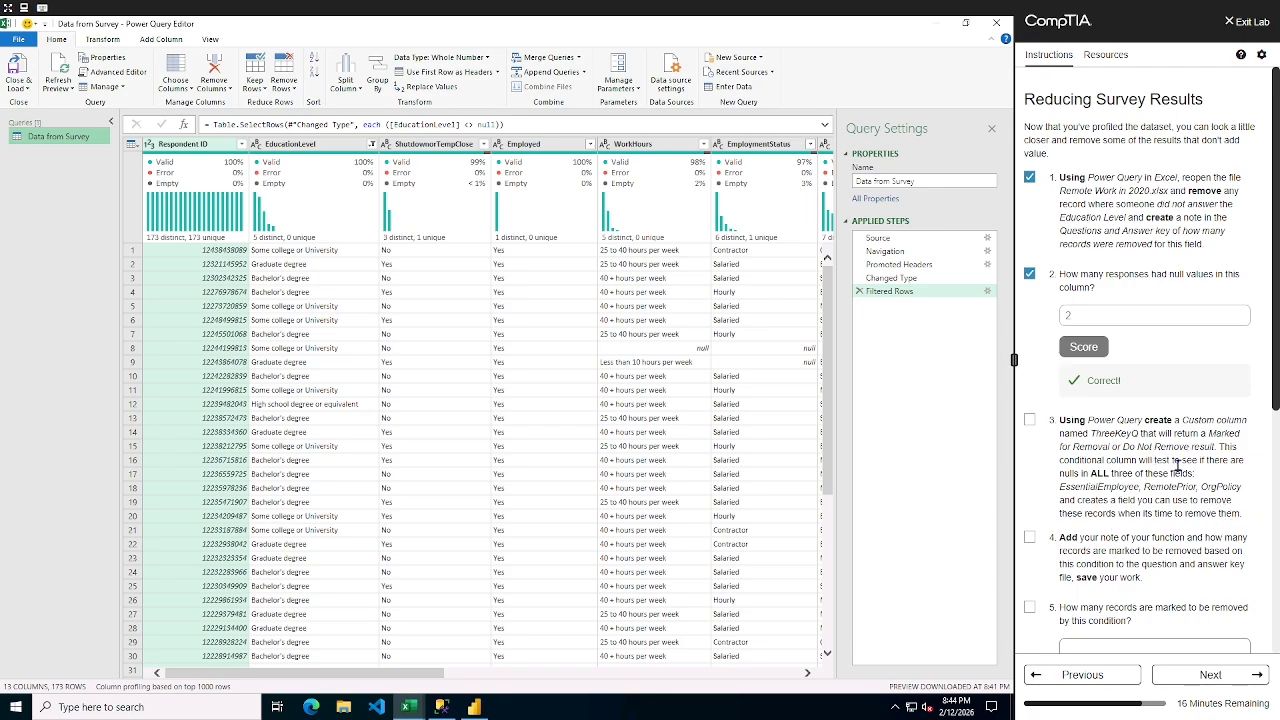
pyautogui.click(161, 41)
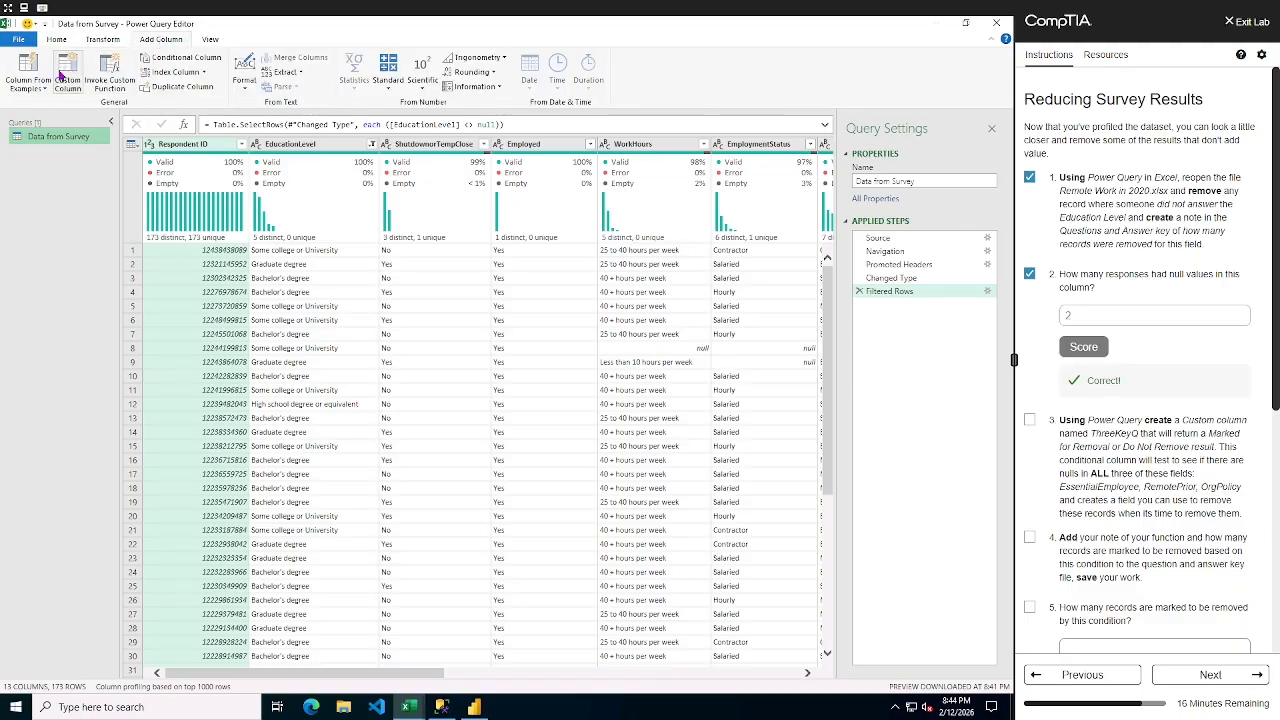
pyautogui.click(179, 58)
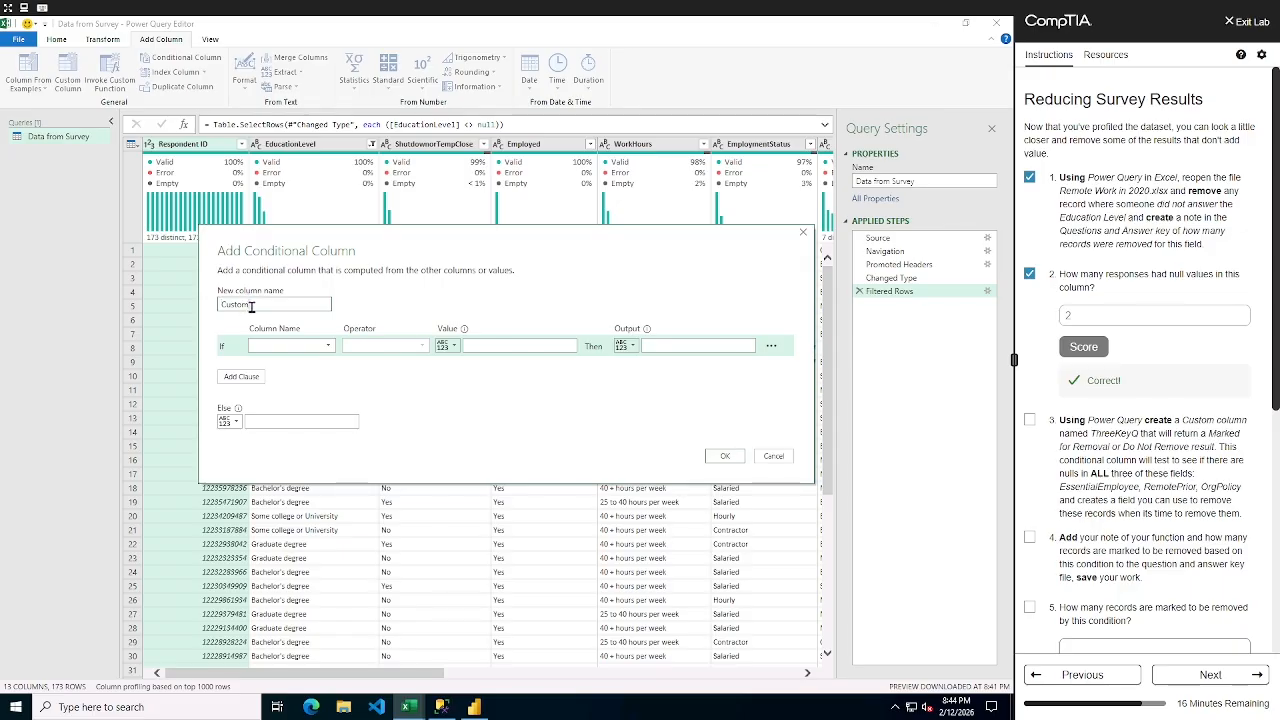
pyautogui.moveTo(250, 304); pyautogui.dragTo(210, 308)
pyautogui.write('ThreeKeyQ')
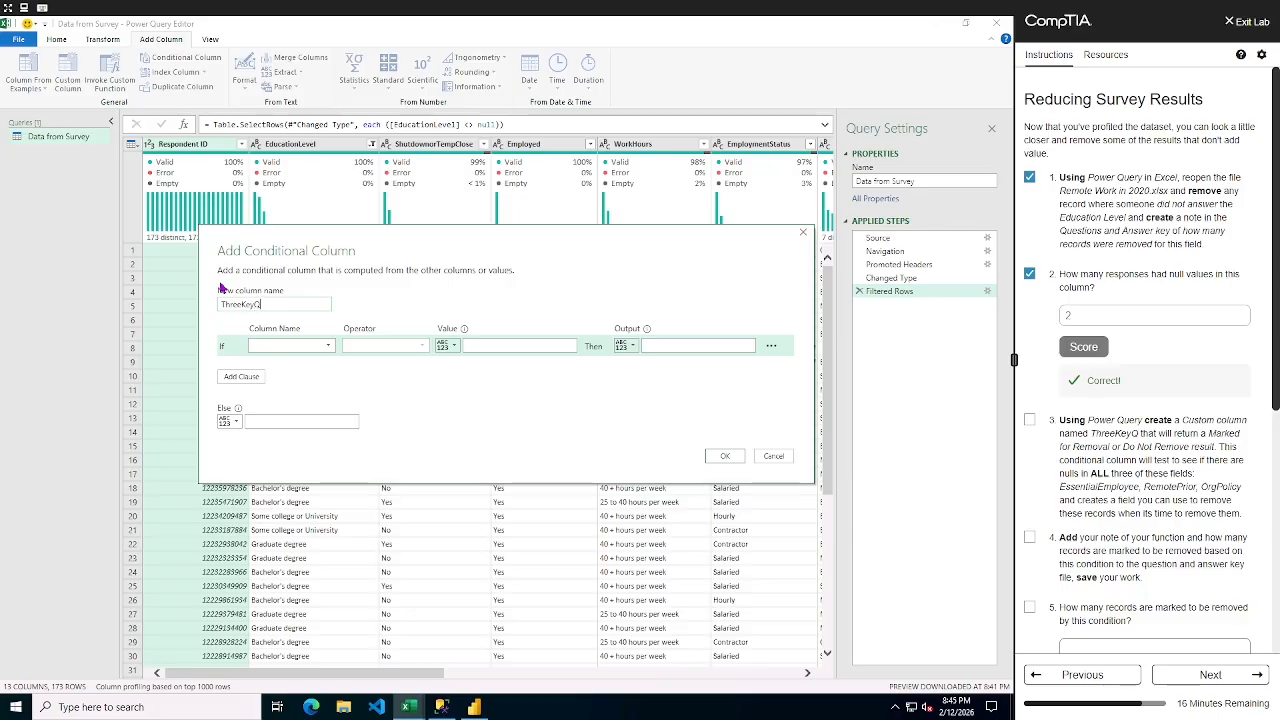
# - Set the first ThreeKeyQ clause to output Do Not Remove if EssentialEmployee does not equal null
pyautogui.click(305, 346)
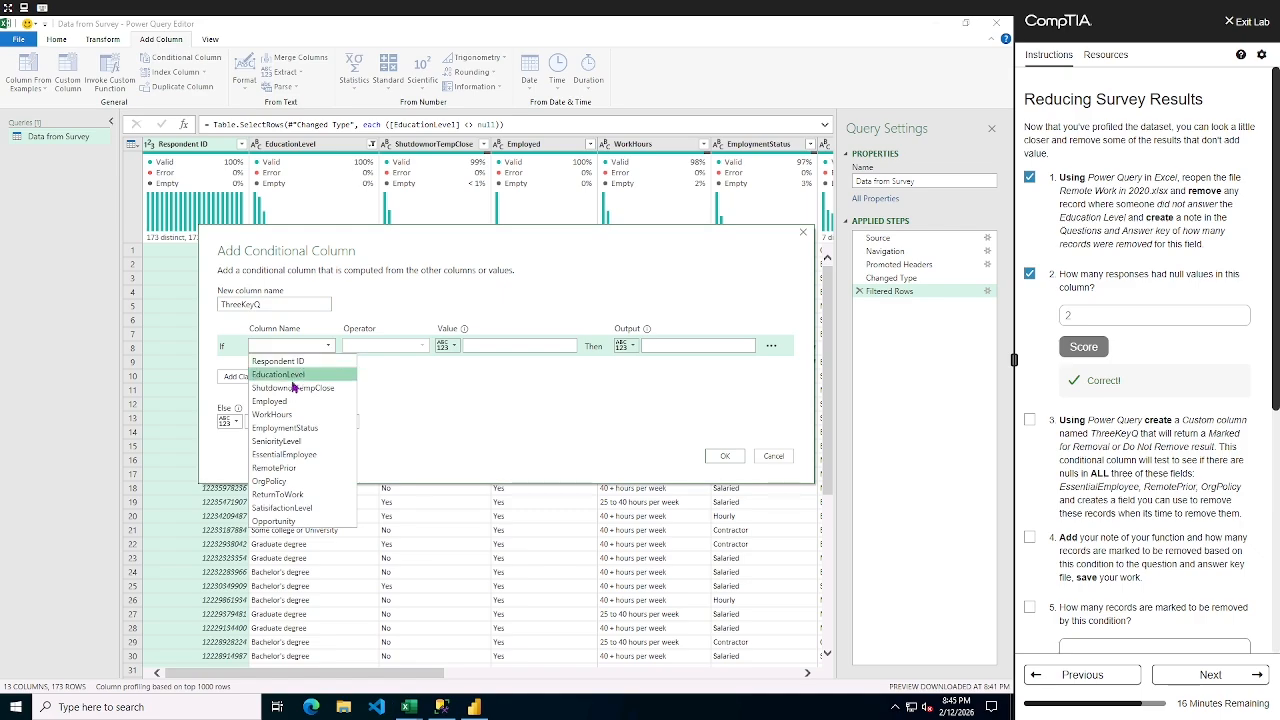
pyautogui.click(308, 454)
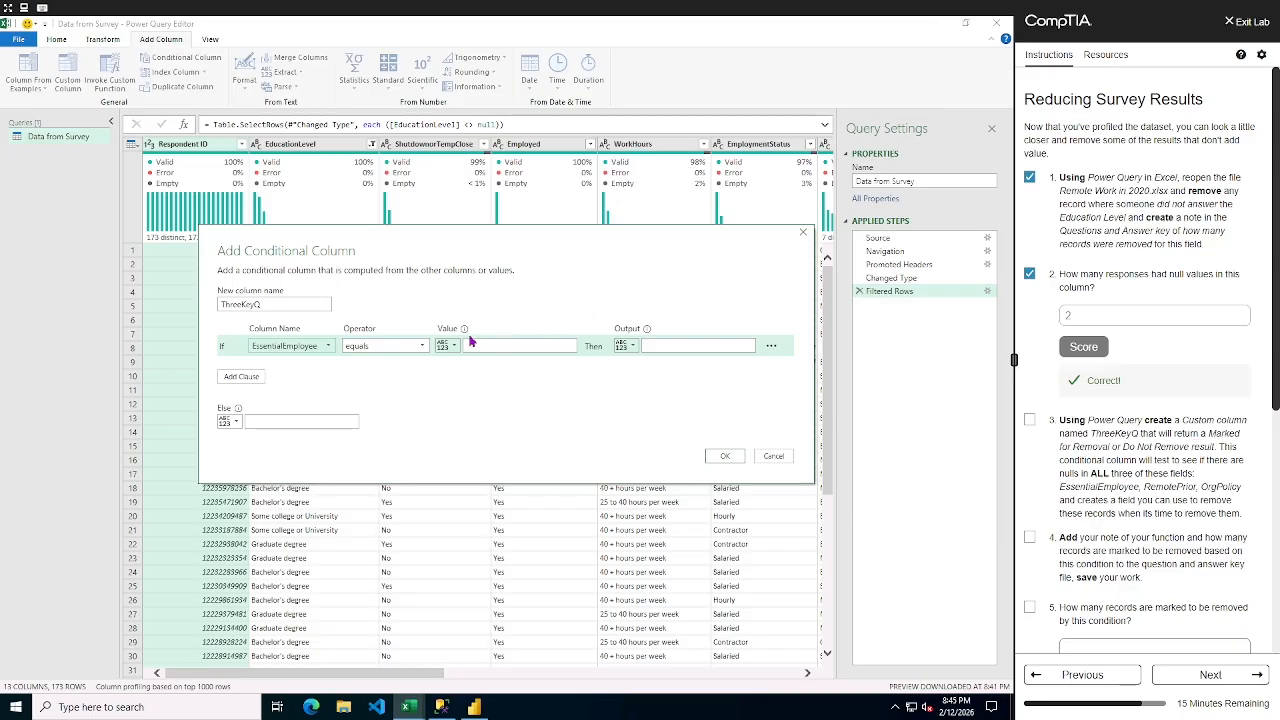
pyautogui.click(372, 347)
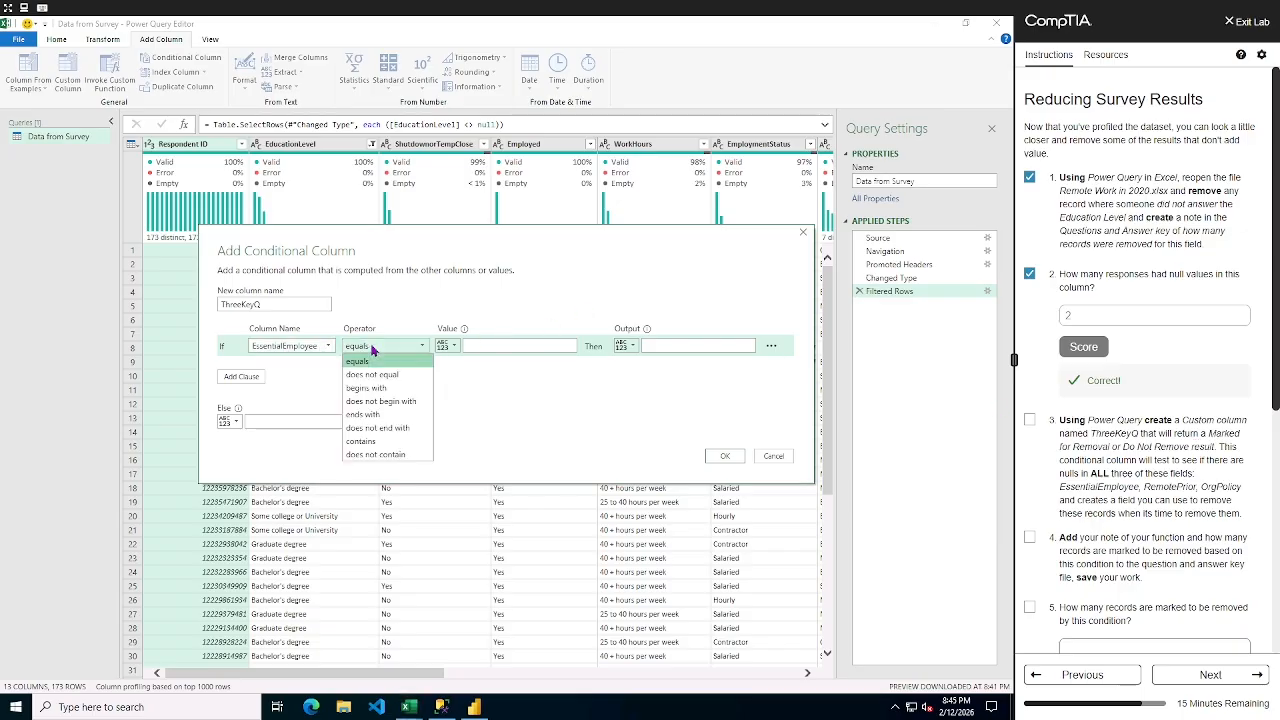
pyautogui.click(370, 374)
pyautogui.click(483, 346)
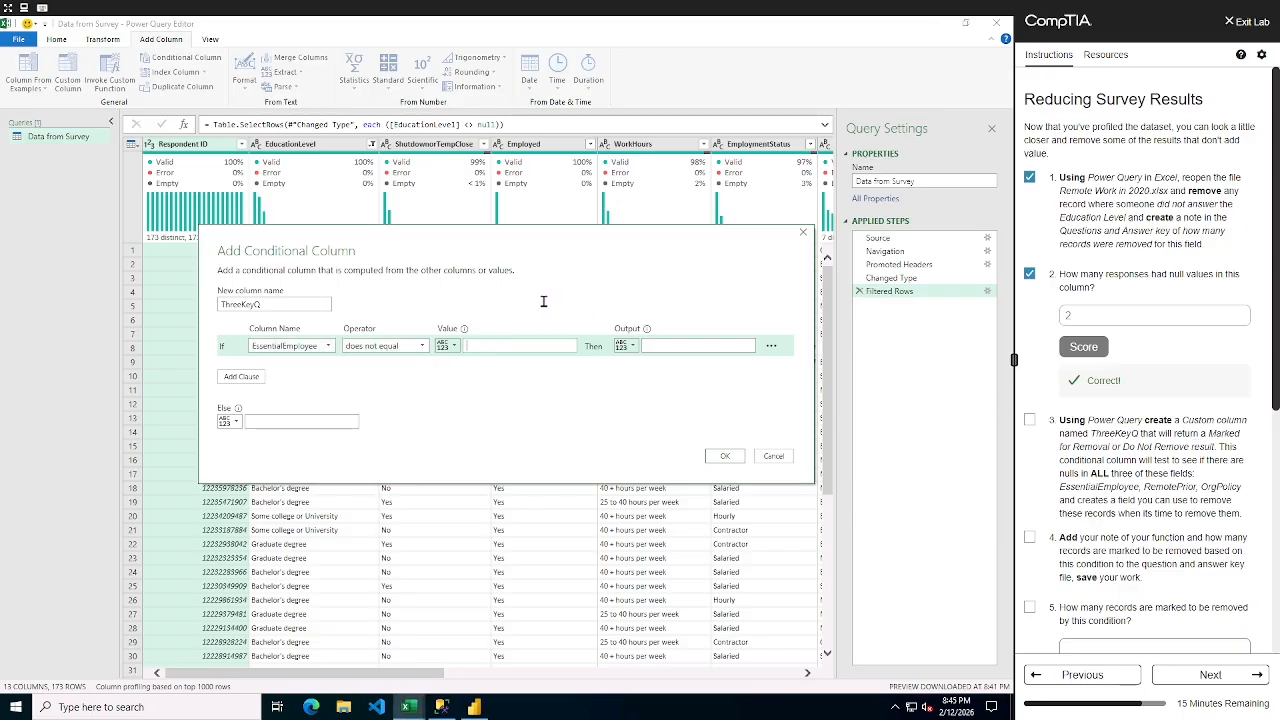
pyautogui.write('null')
pyautogui.click(692, 343)
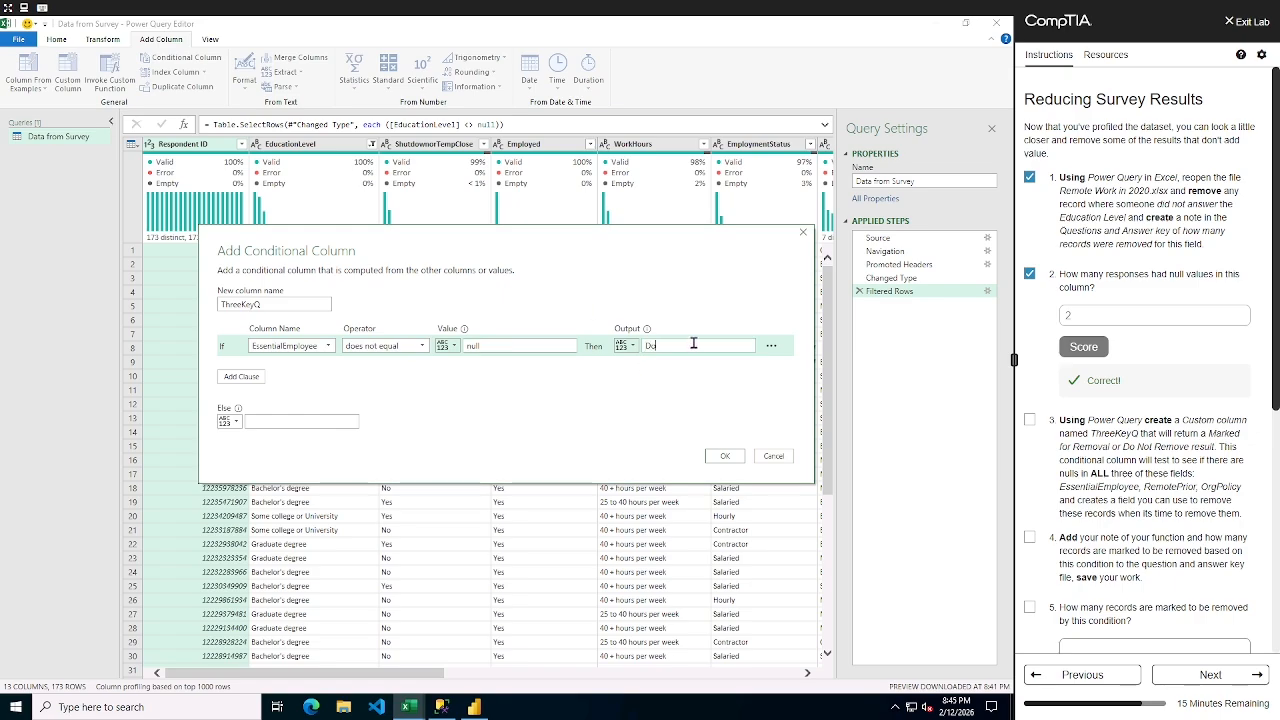
pyautogui.write('Do Not Remove')
# - Add a second ThreeKeyQ clause that outputs Do Not Remove if RemotePrior does not equal null
pyautogui.click(245, 379)
pyautogui.click(272, 370)
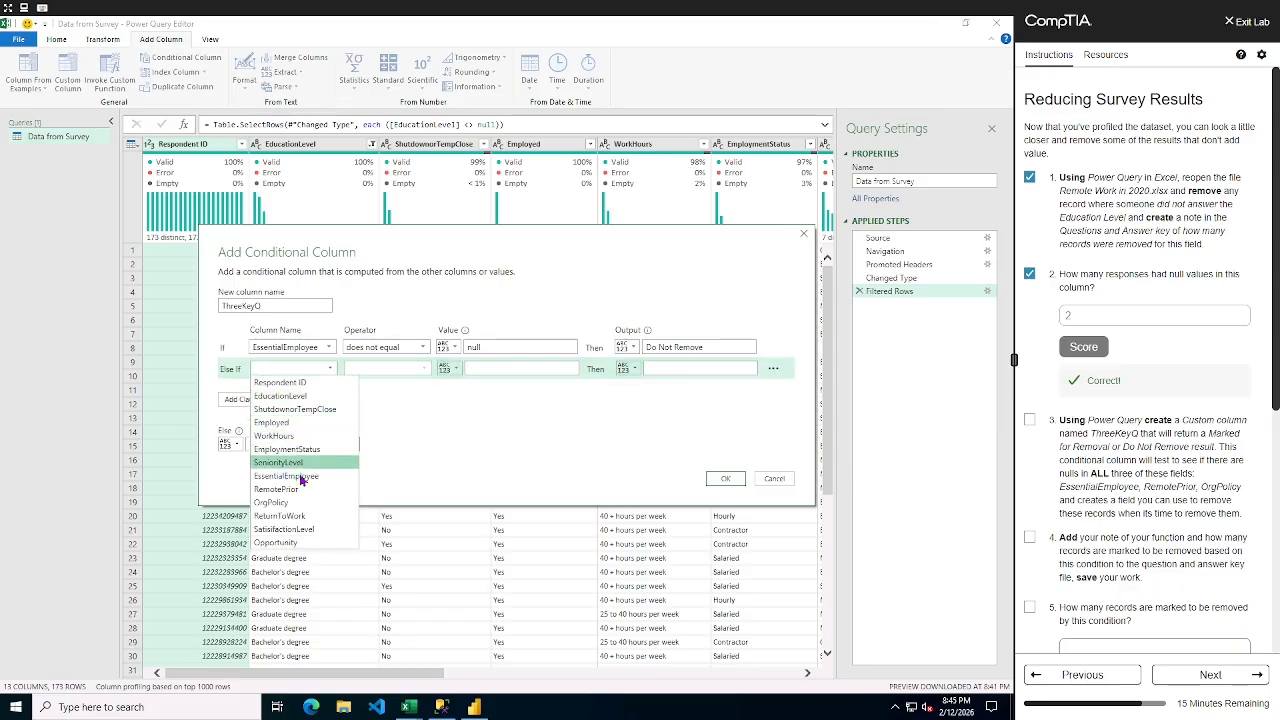
pyautogui.click(303, 489)
pyautogui.click(380, 371)
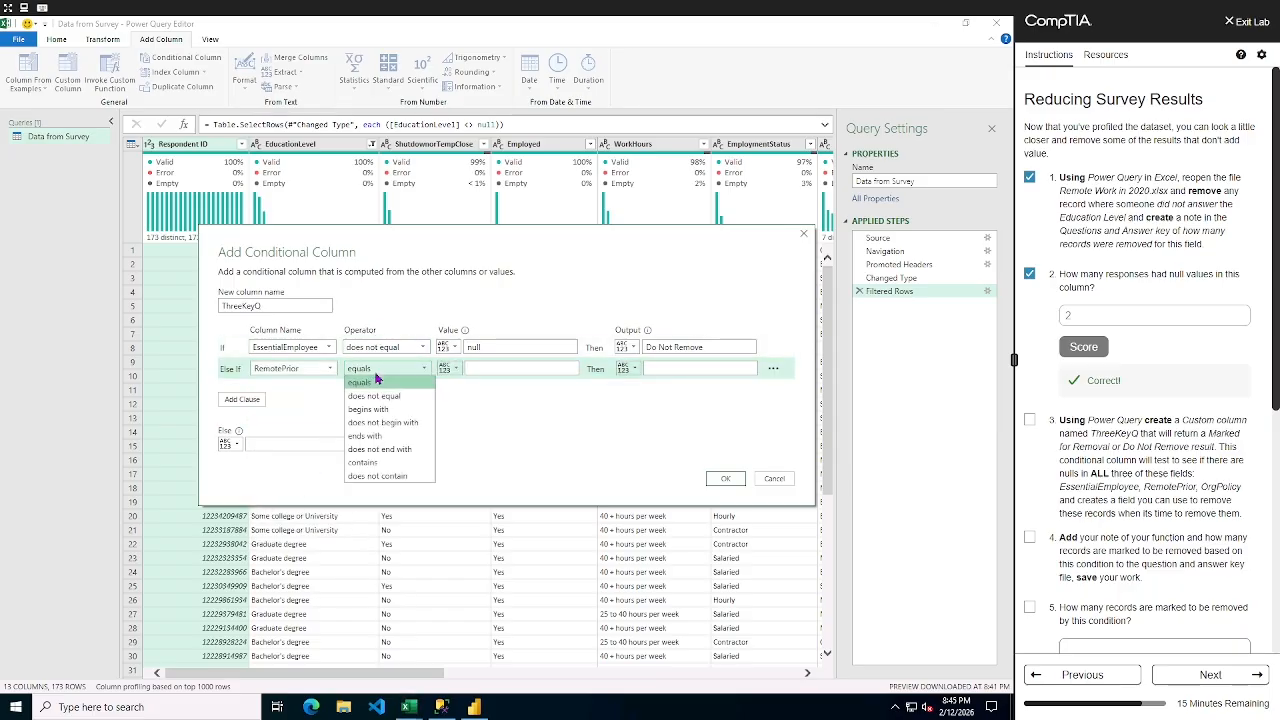
pyautogui.click(386, 397)
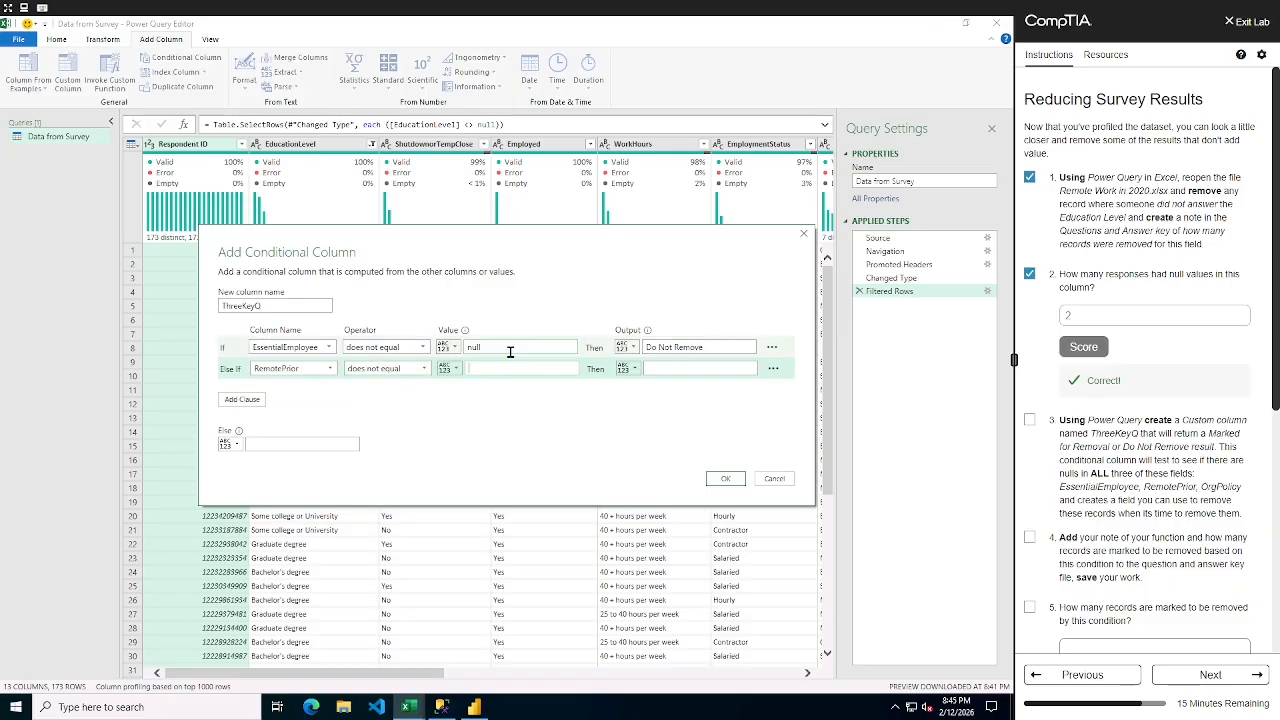
pyautogui.click(655, 365)
pyautogui.write('Do Not remov')
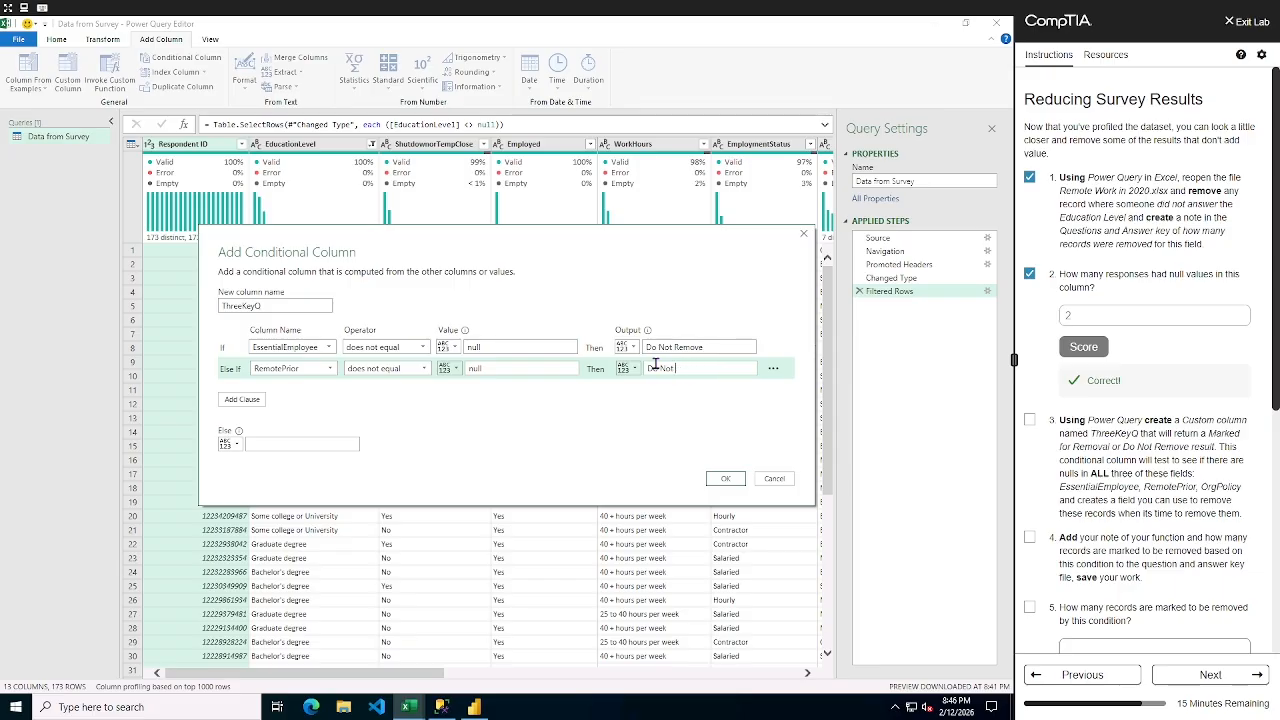
pyautogui.write(' Re')
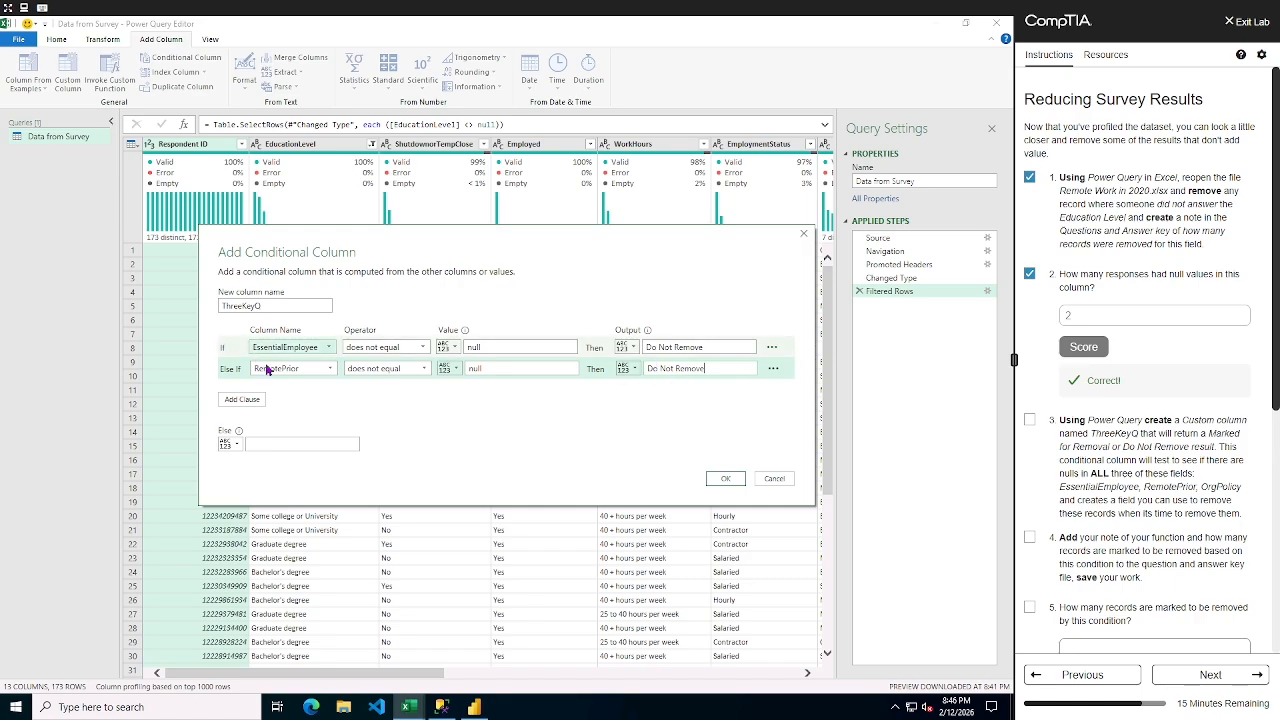
# - Add a third ThreeKeyQ clause that outputs Do Not Remove if OrgPolicy does not equal null
pyautogui.click(240, 400)
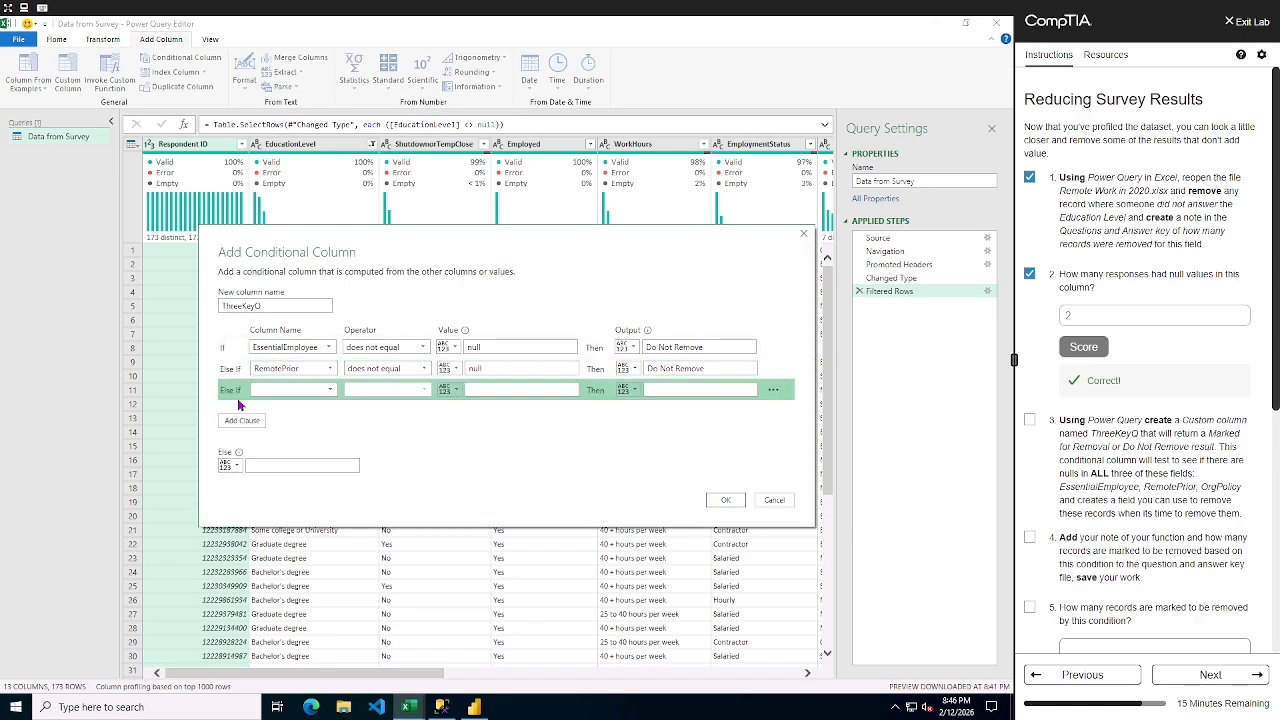
pyautogui.click(290, 392)
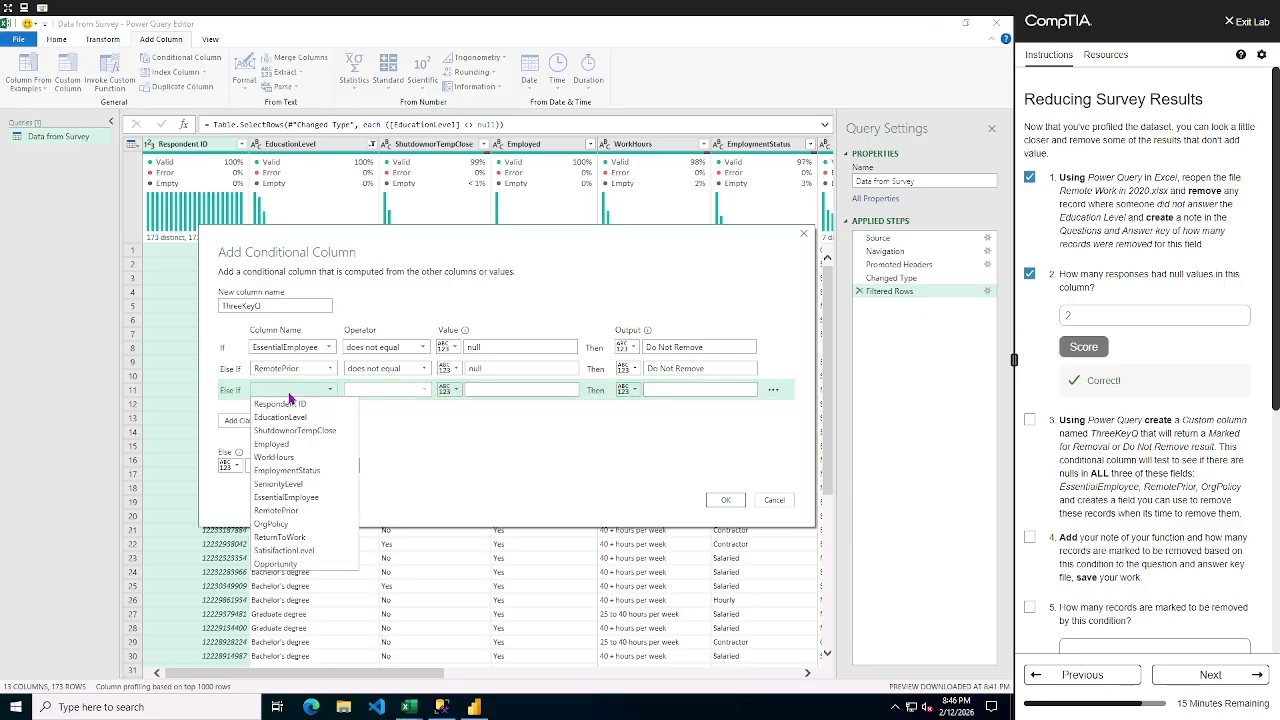
pyautogui.click(282, 523)
pyautogui.click(396, 392)
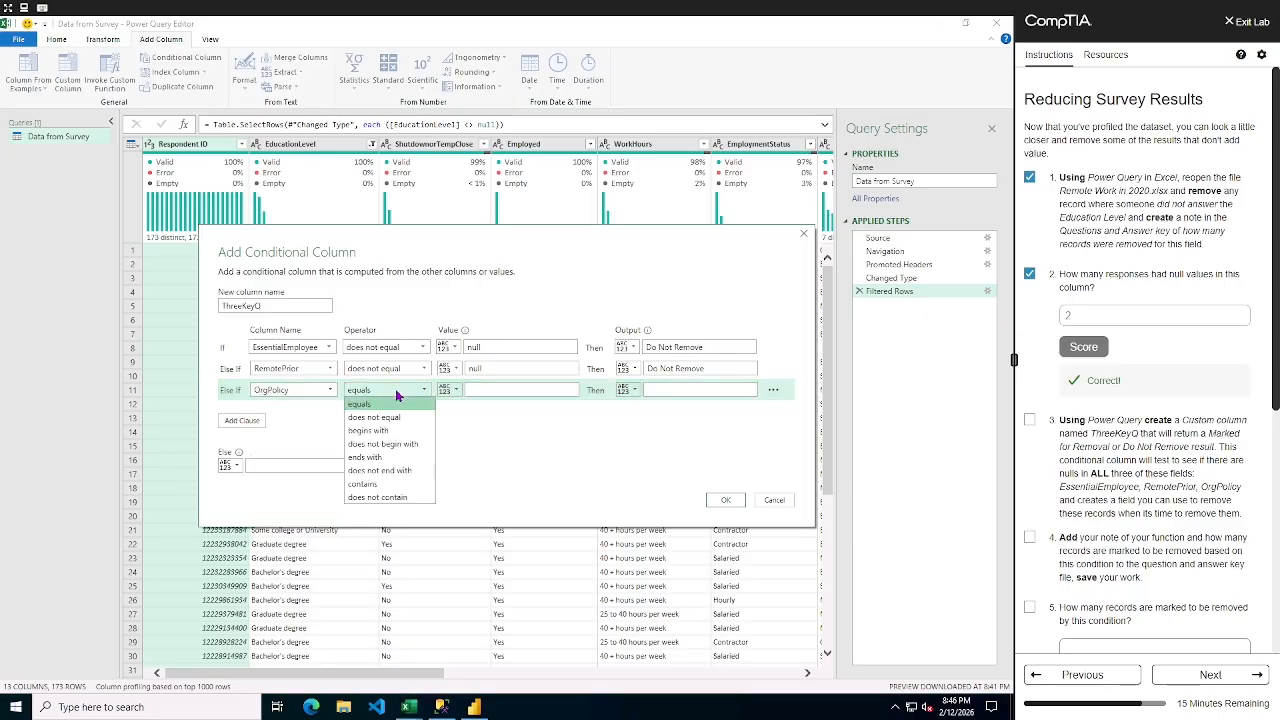
pyautogui.click(405, 419)
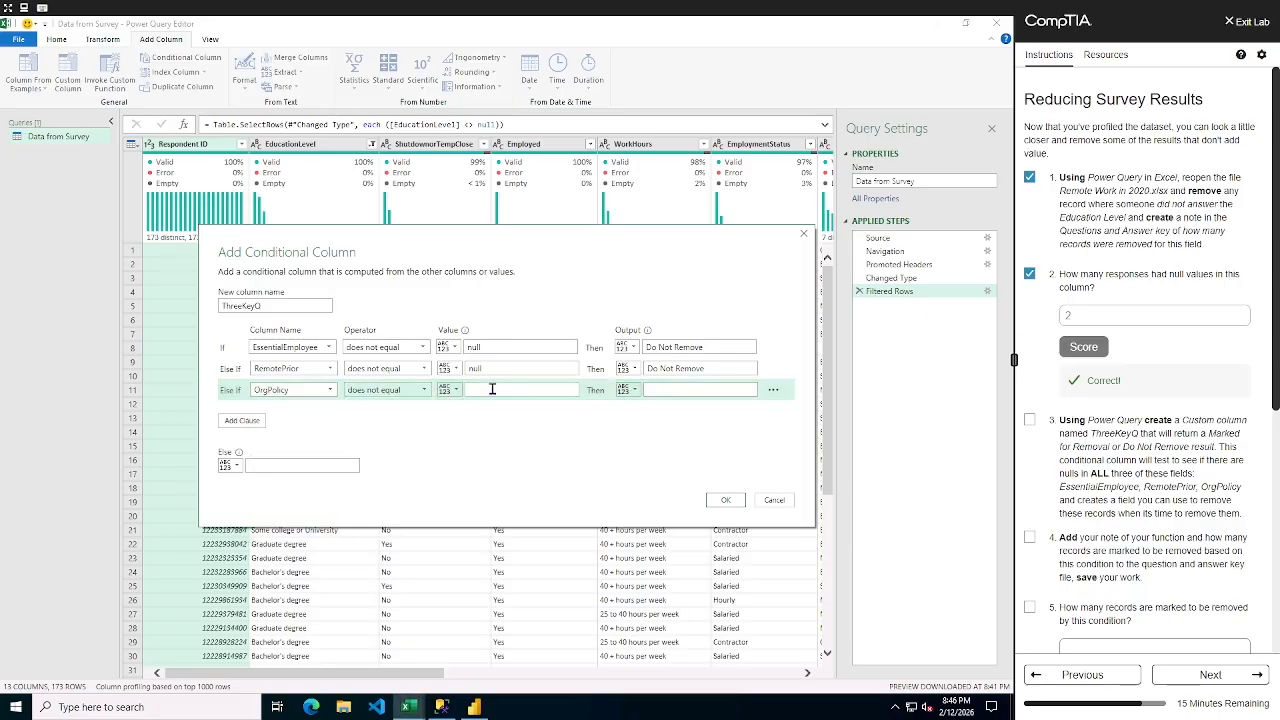
pyautogui.click(492, 389)
pyautogui.write('null')
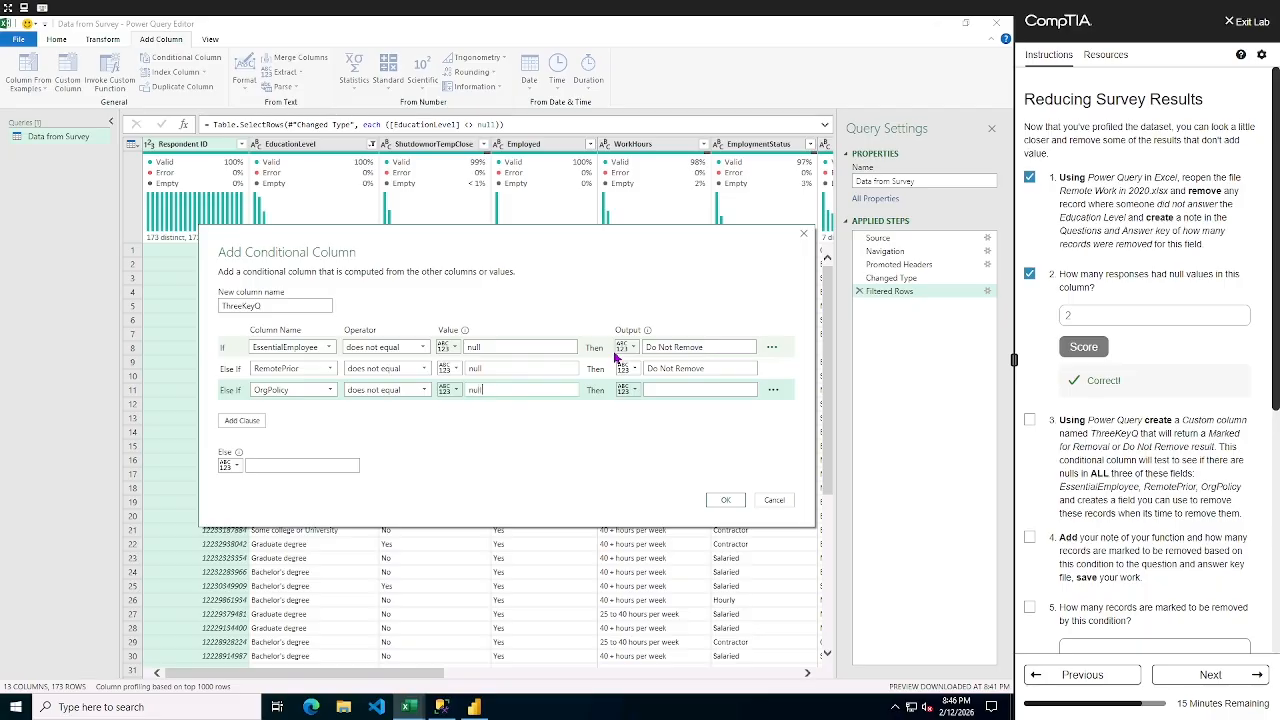
pyautogui.click(661, 391)
pyautogui.write('Do Not Remove')
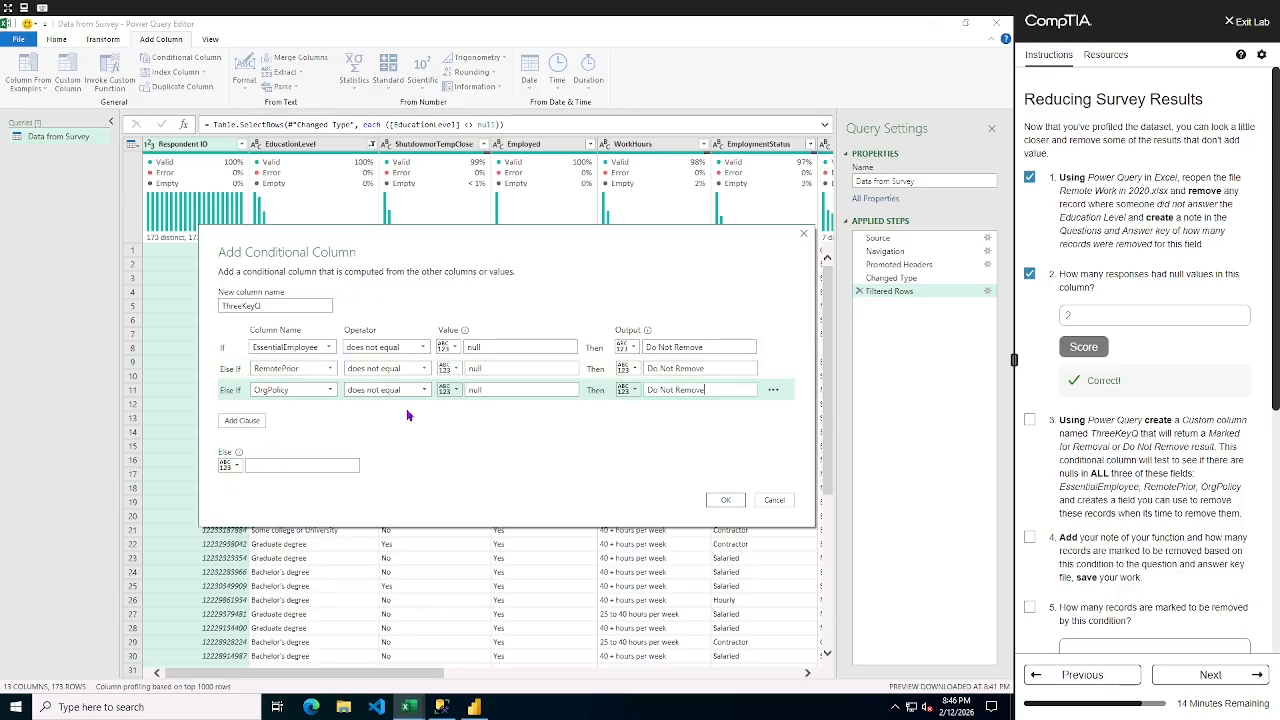
# - Set the ThreeKeyQ Else output to Marked for Removal and create the conditional column
pyautogui.click(321, 464)
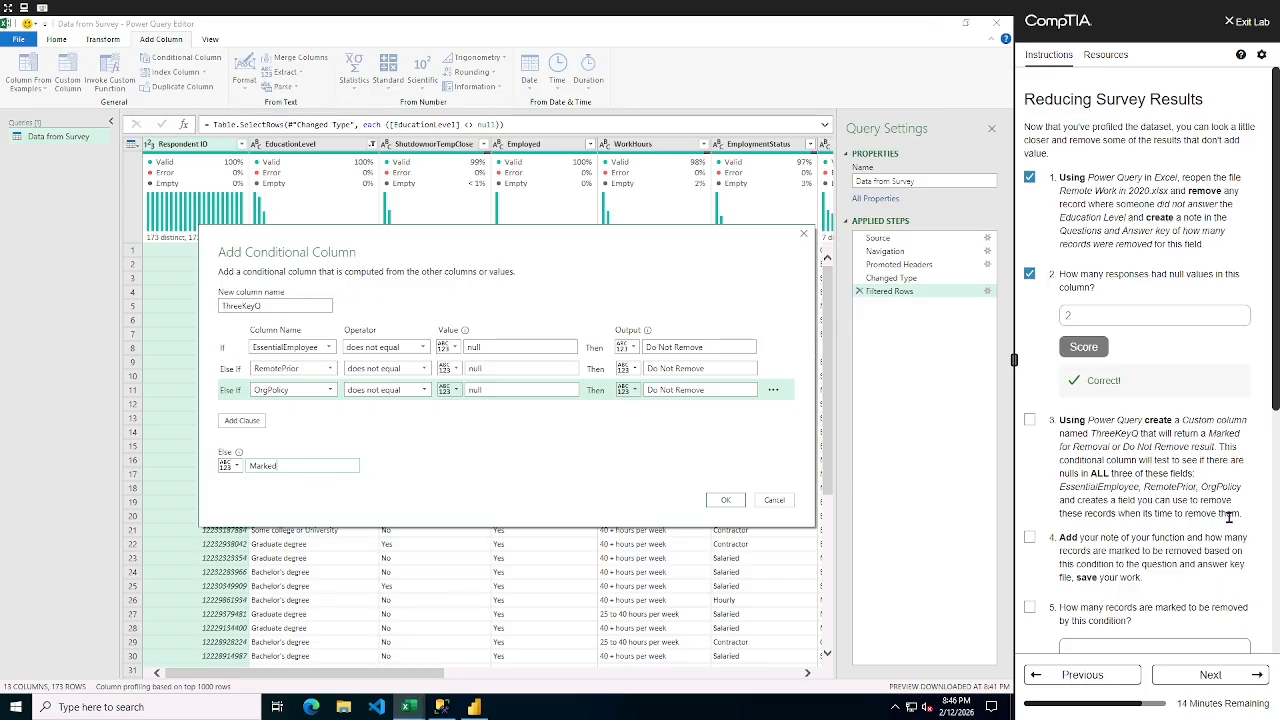
pyautogui.write('Marked')
pyautogui.click(726, 500)
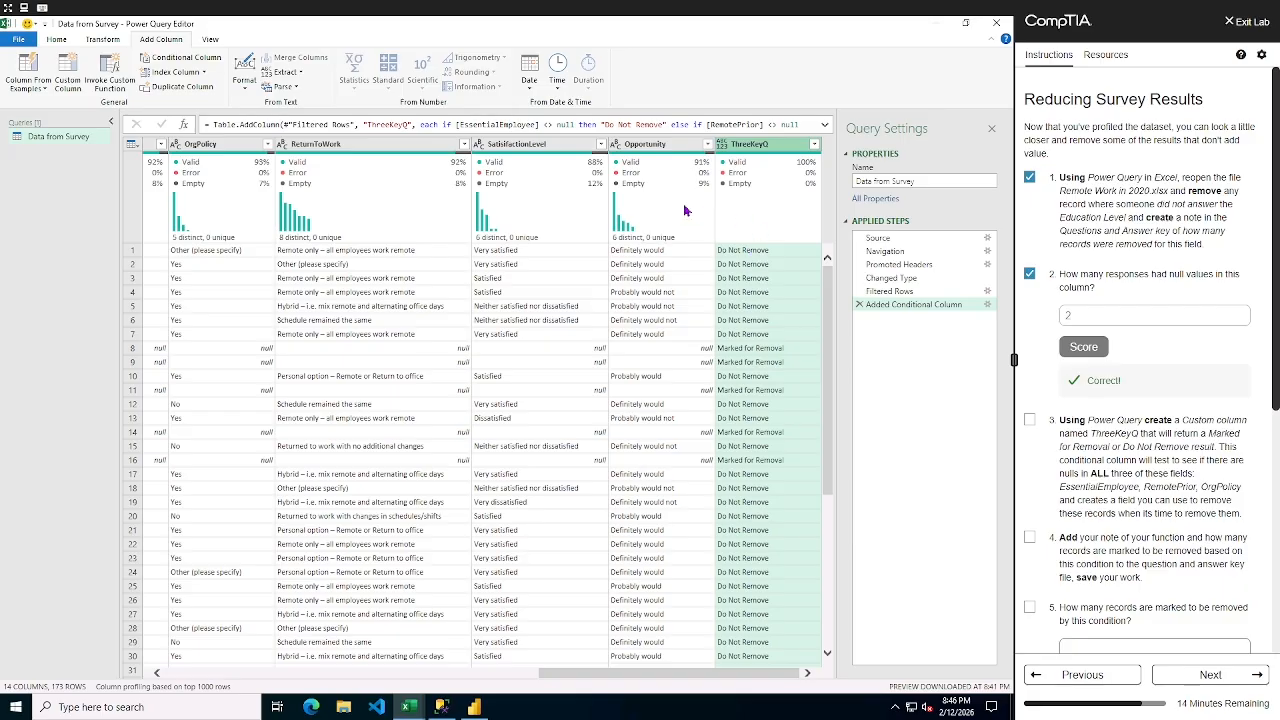
# - Filter ThreeKeyQ to only the Marked for Removal records and inspect their EssentialEmployee, RemotePrior and OrgPolicy values
pyautogui.click(816, 148)
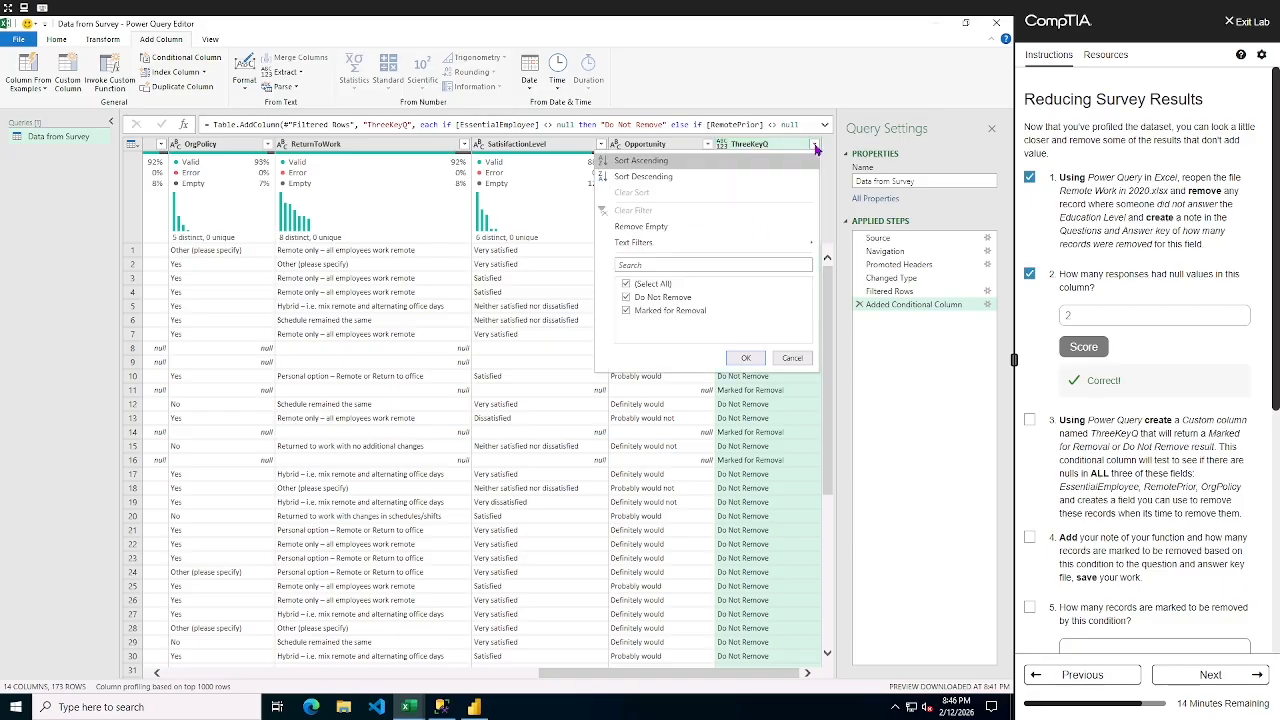
pyautogui.click(626, 298)
pyautogui.click(746, 358)
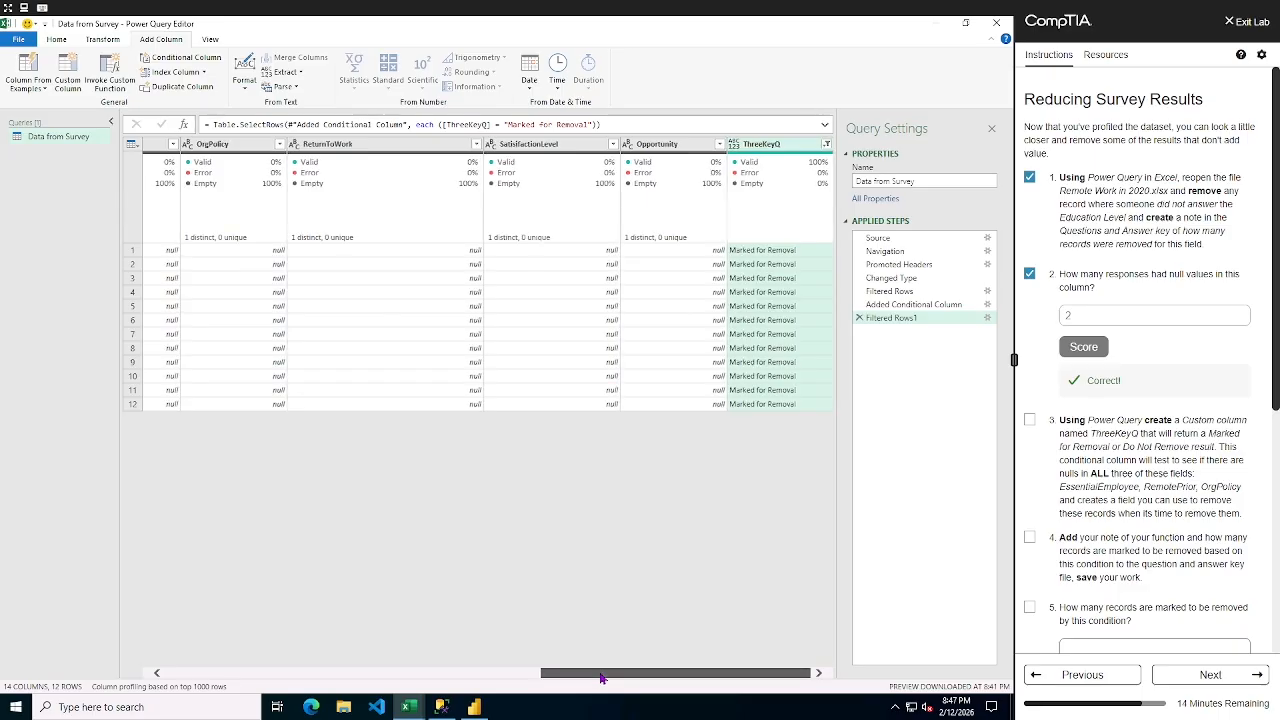
pyautogui.moveTo(600, 677); pyautogui.dragTo(494, 661)
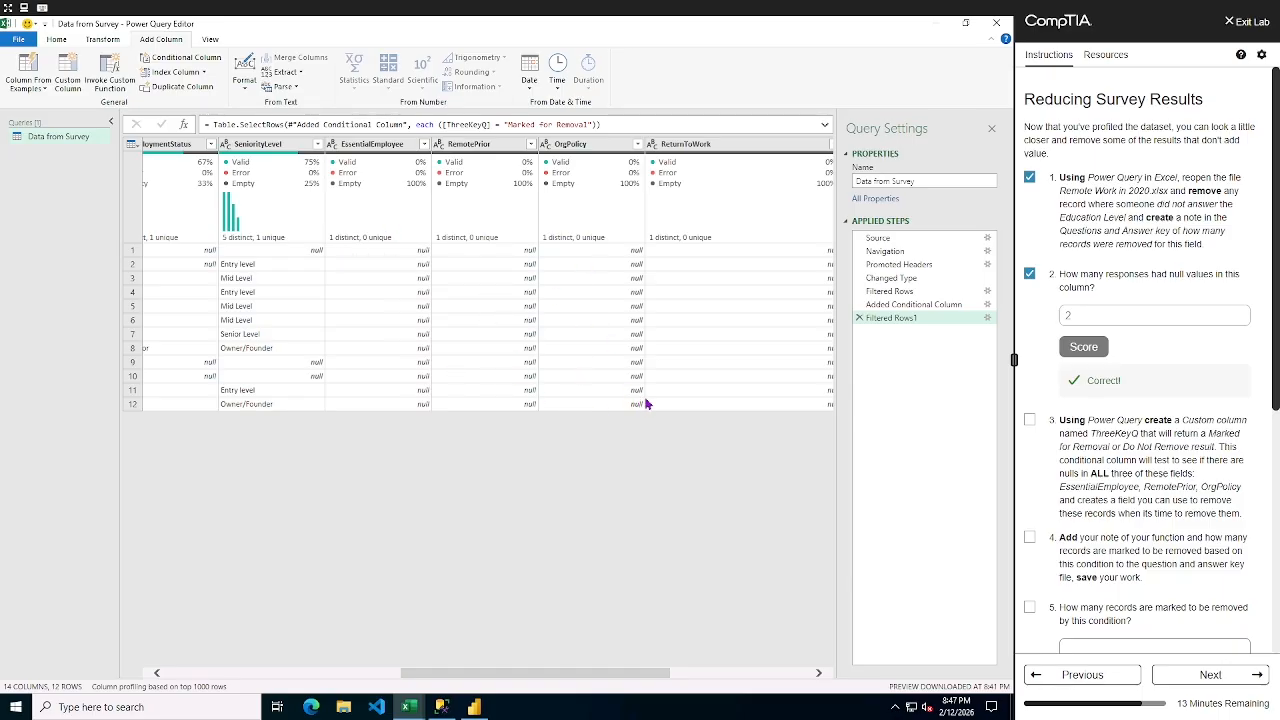
# - Switch the ThreeKeyQ filter to show only the Do Not Remove records
pyautogui.moveTo(528, 676); pyautogui.dragTo(668, 676)
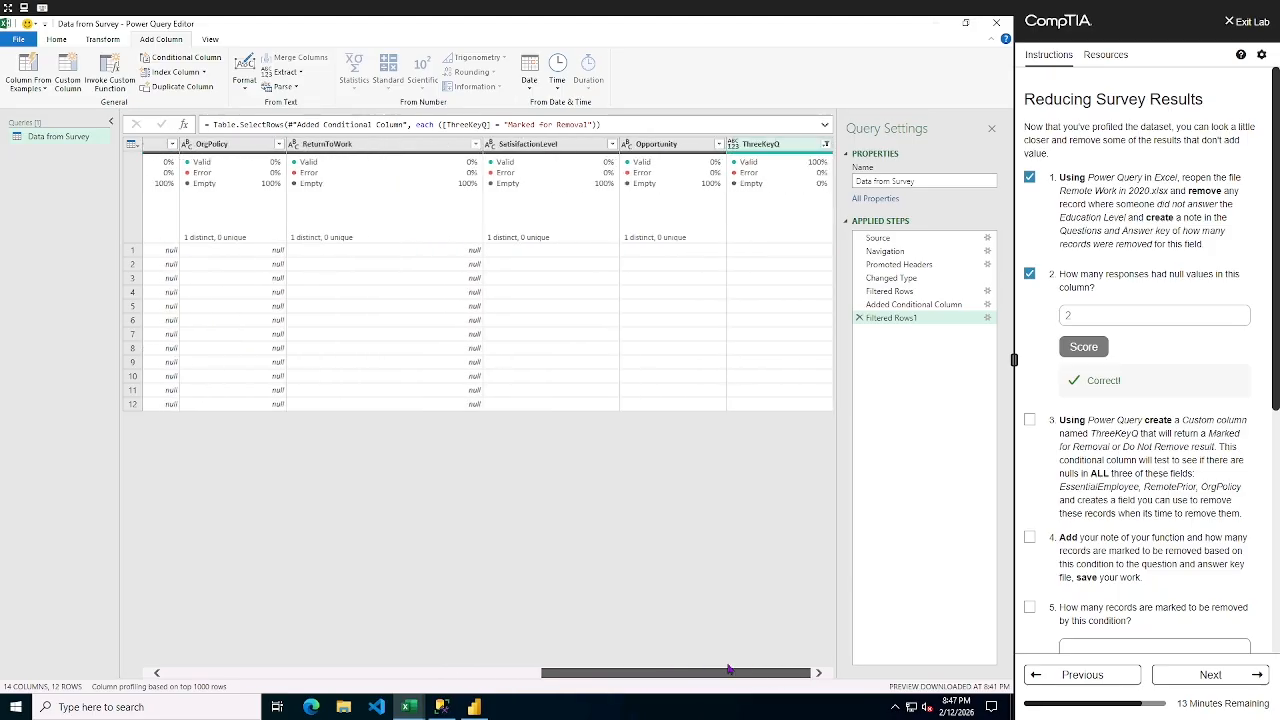
pyautogui.click(826, 146)
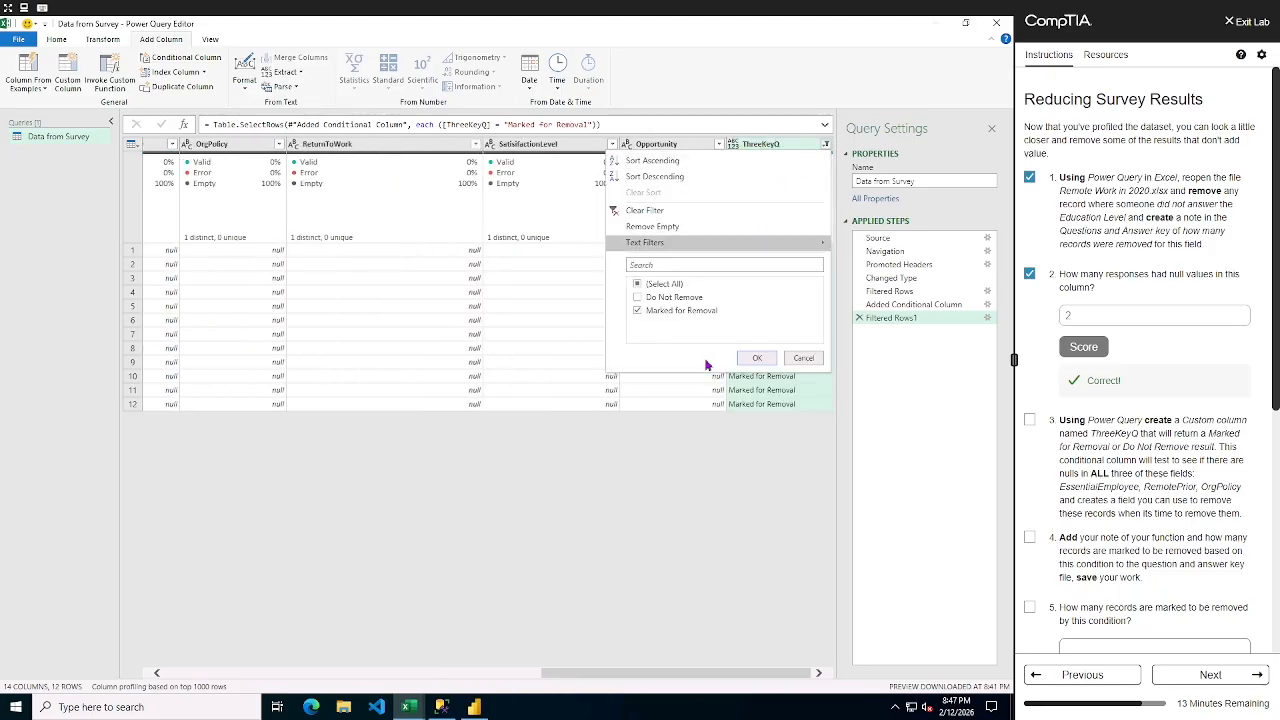
pyautogui.click(638, 311)
pyautogui.click(637, 297)
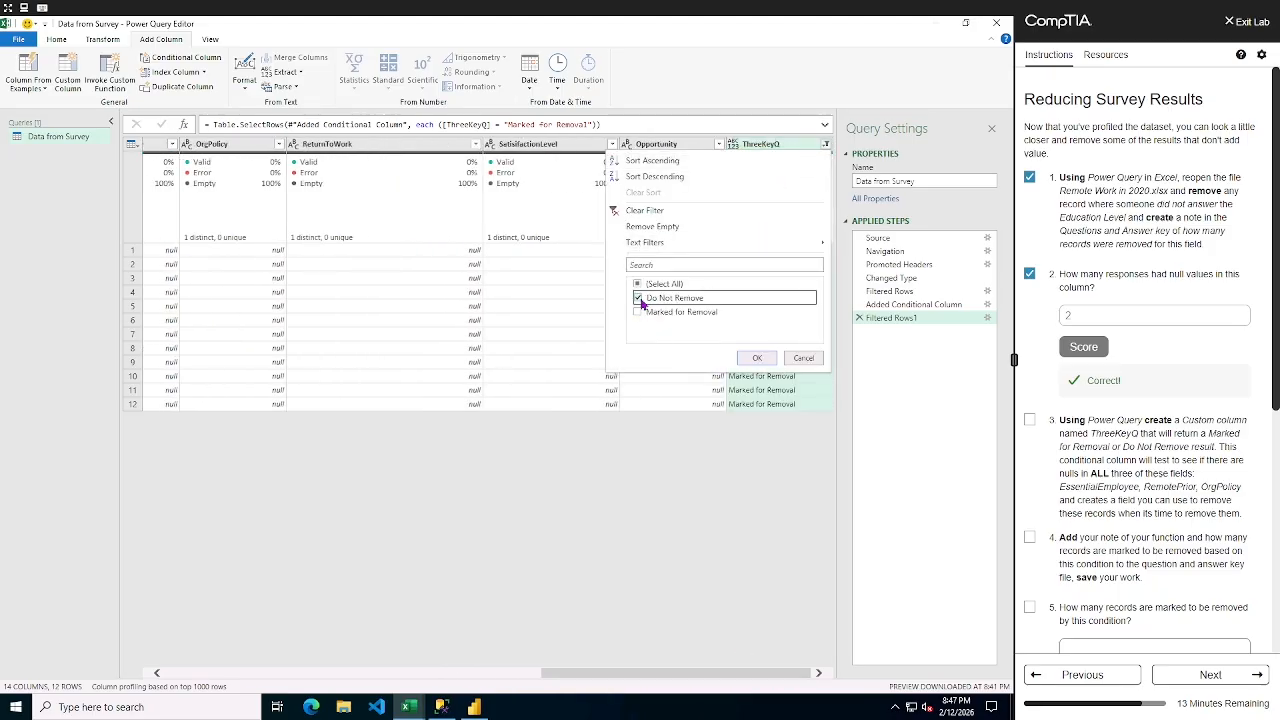
pyautogui.click(757, 359)
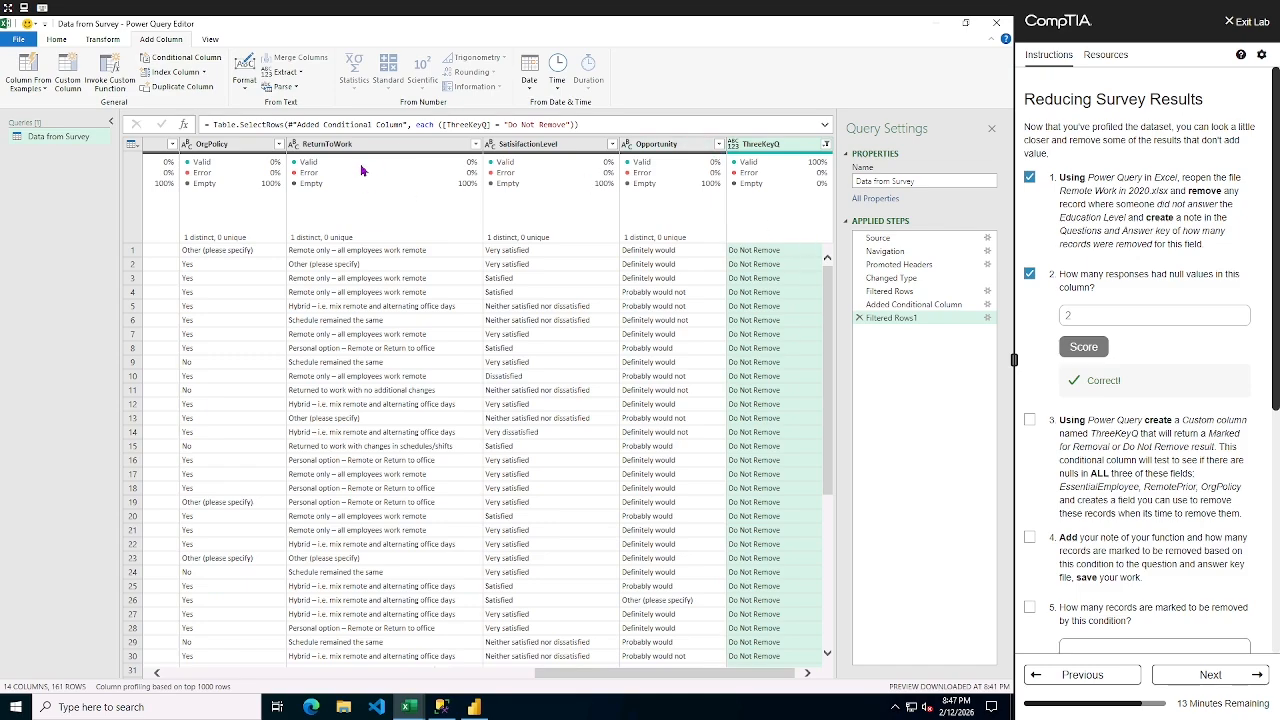
# - Check the filter values of EssentialEmployee, RemotePrior and OrgPolicy for nulls, and delete the Filtered Rows1 step from the query
pyautogui.moveTo(647, 679); pyautogui.dragTo(511, 676)
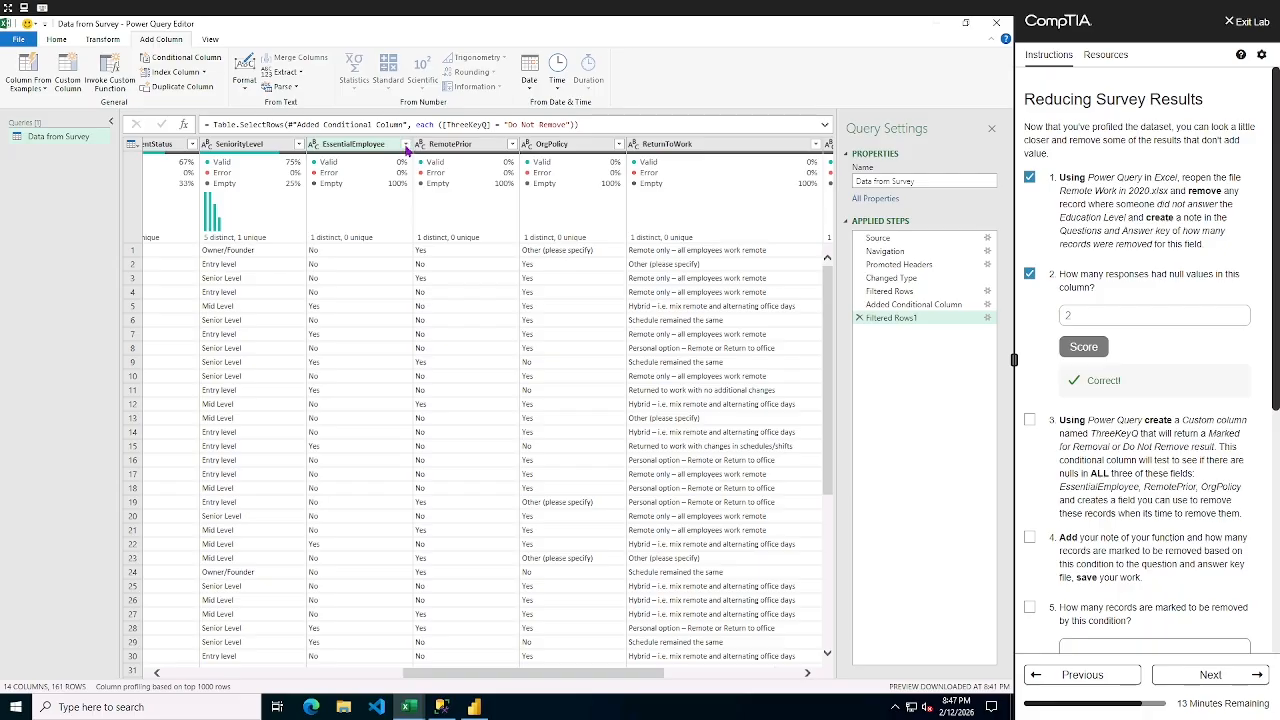
pyautogui.click(404, 145)
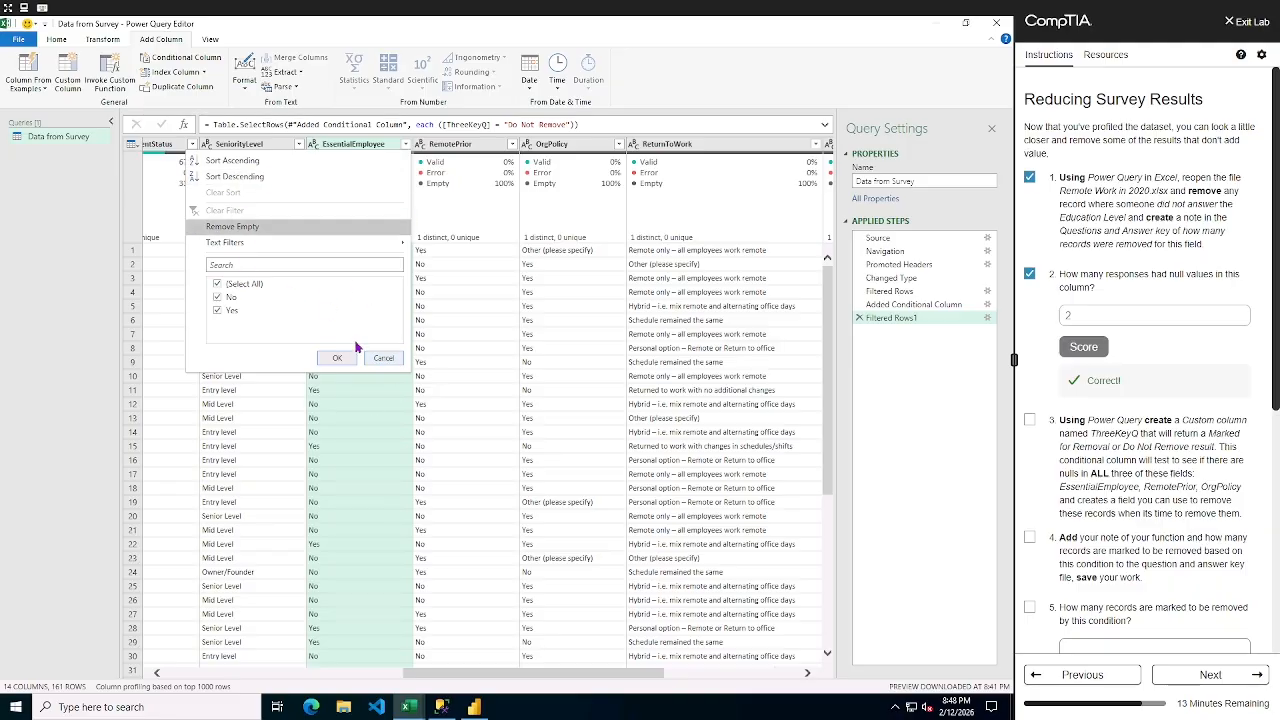
pyautogui.click(384, 358)
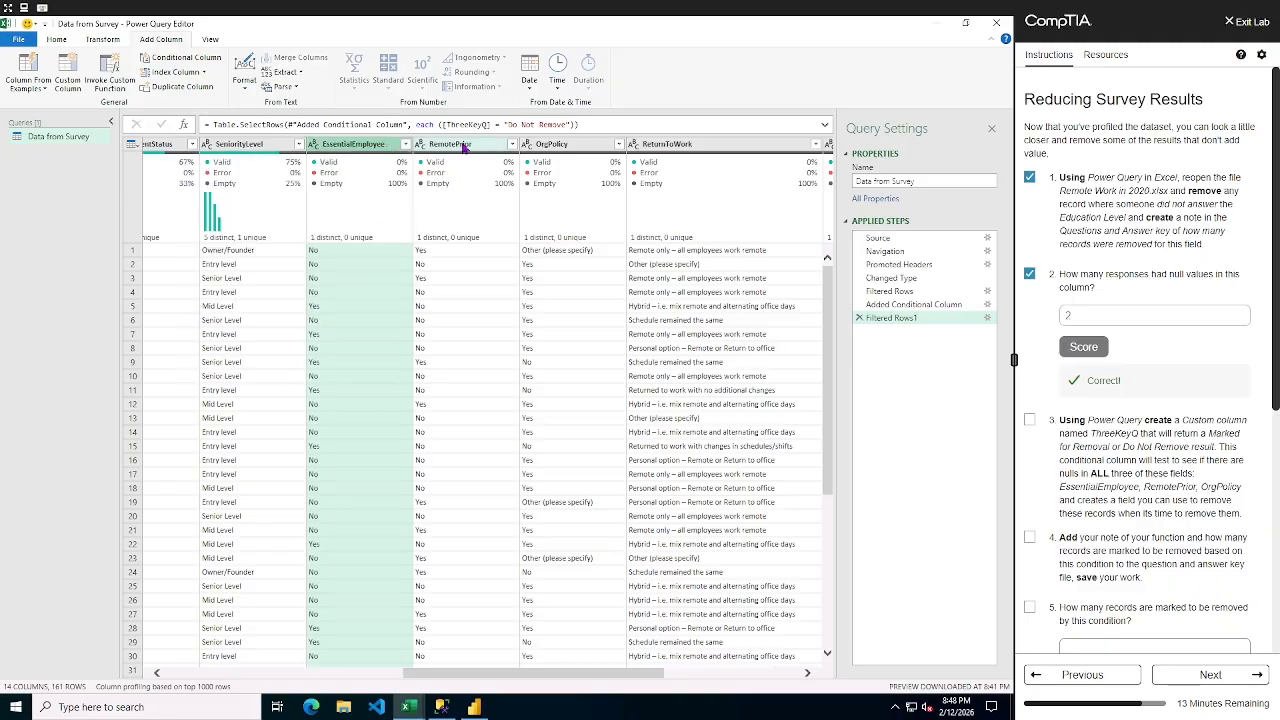
pyautogui.click(512, 145)
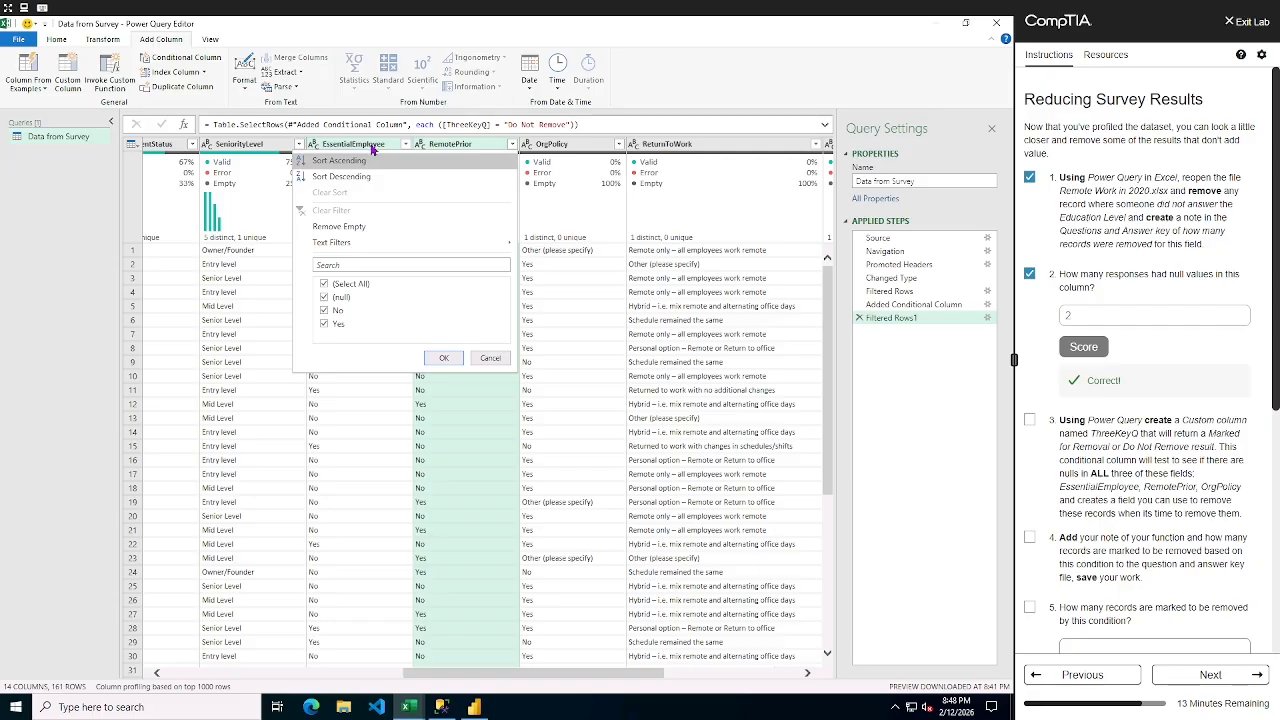
pyautogui.click(501, 357)
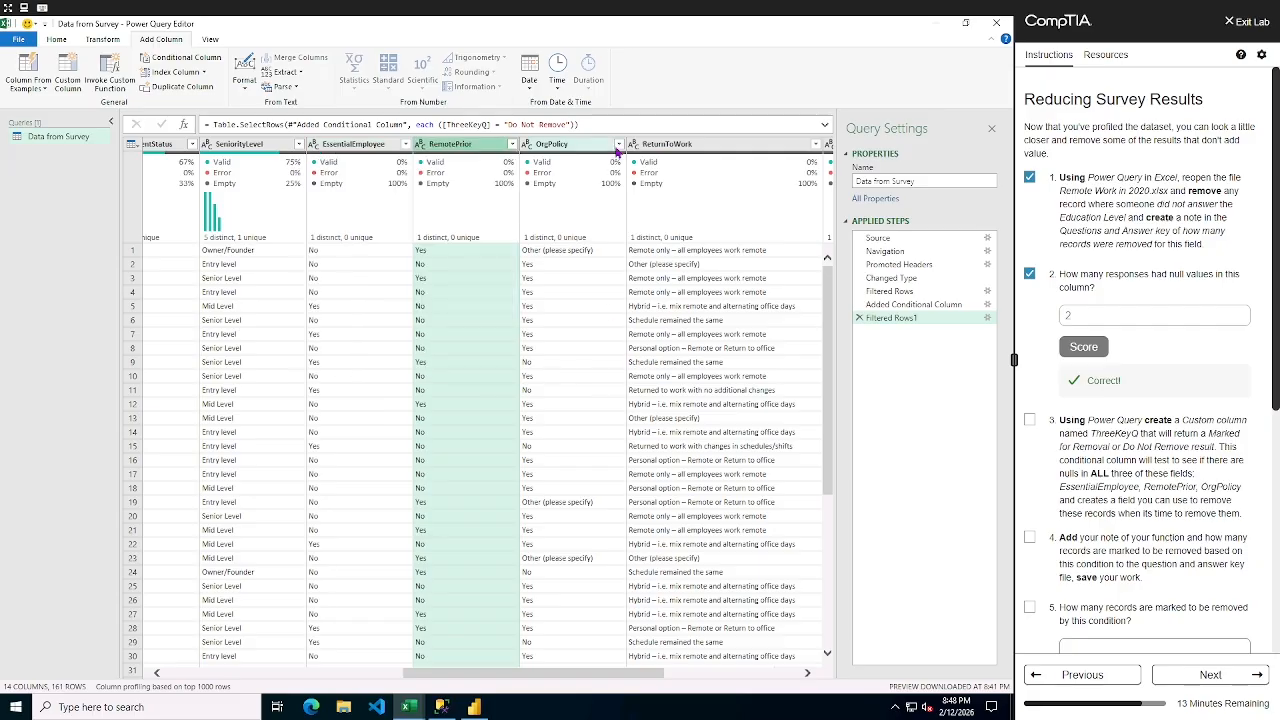
pyautogui.click(619, 145)
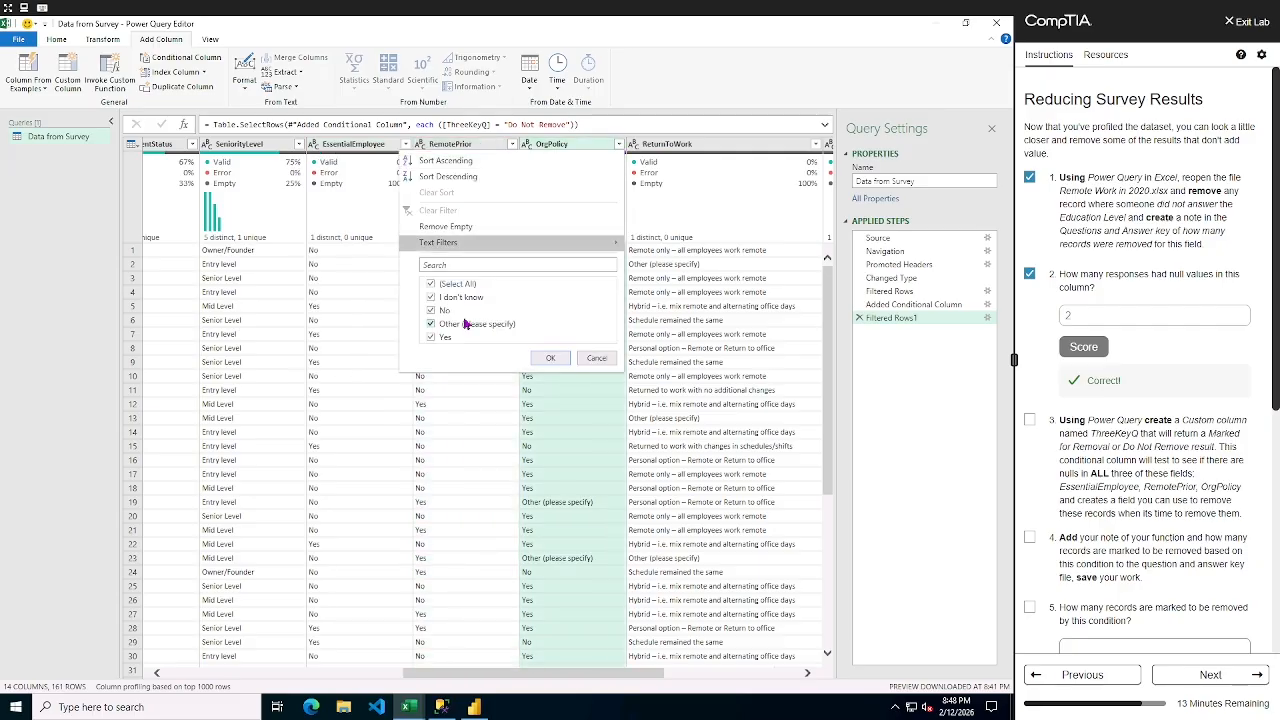
pyautogui.click(600, 360)
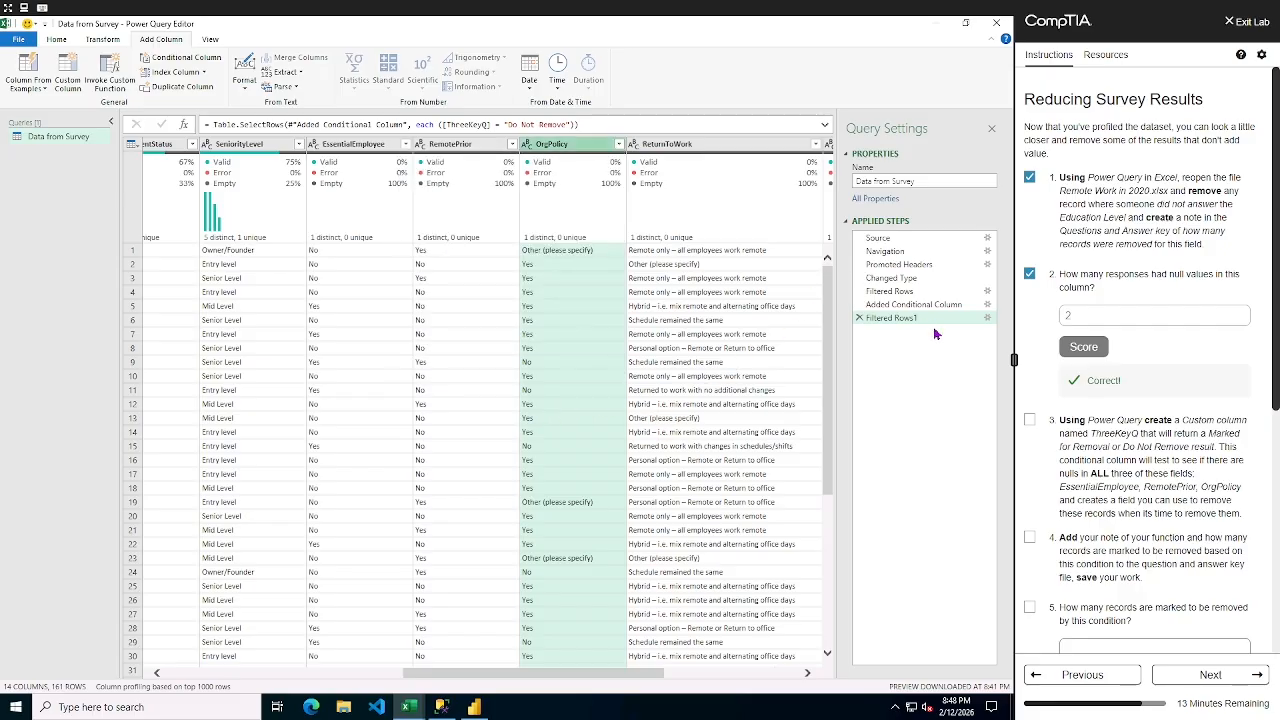
pyautogui.click(859, 319)
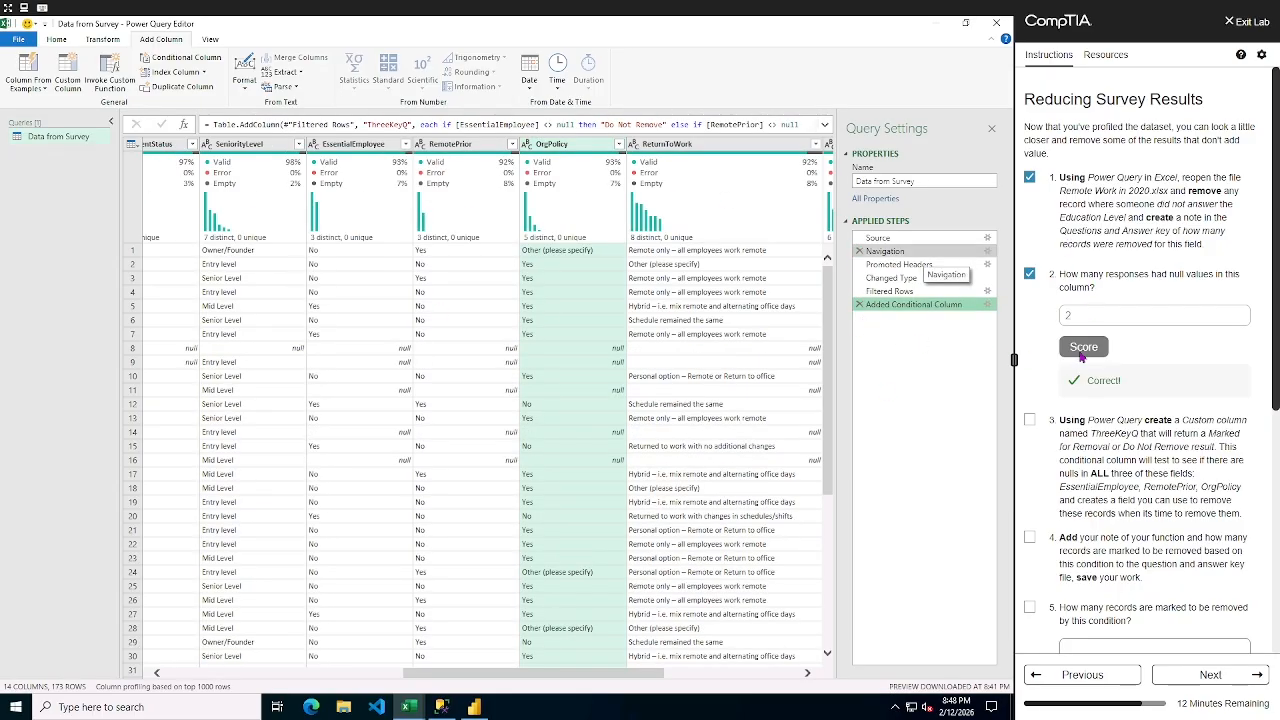
# - Check off lab instruction 3, and close and load the query with the ThreeKeyQ column into Book2
pyautogui.click(1030, 421)
pyautogui.scroll(-1, 1197, 528)
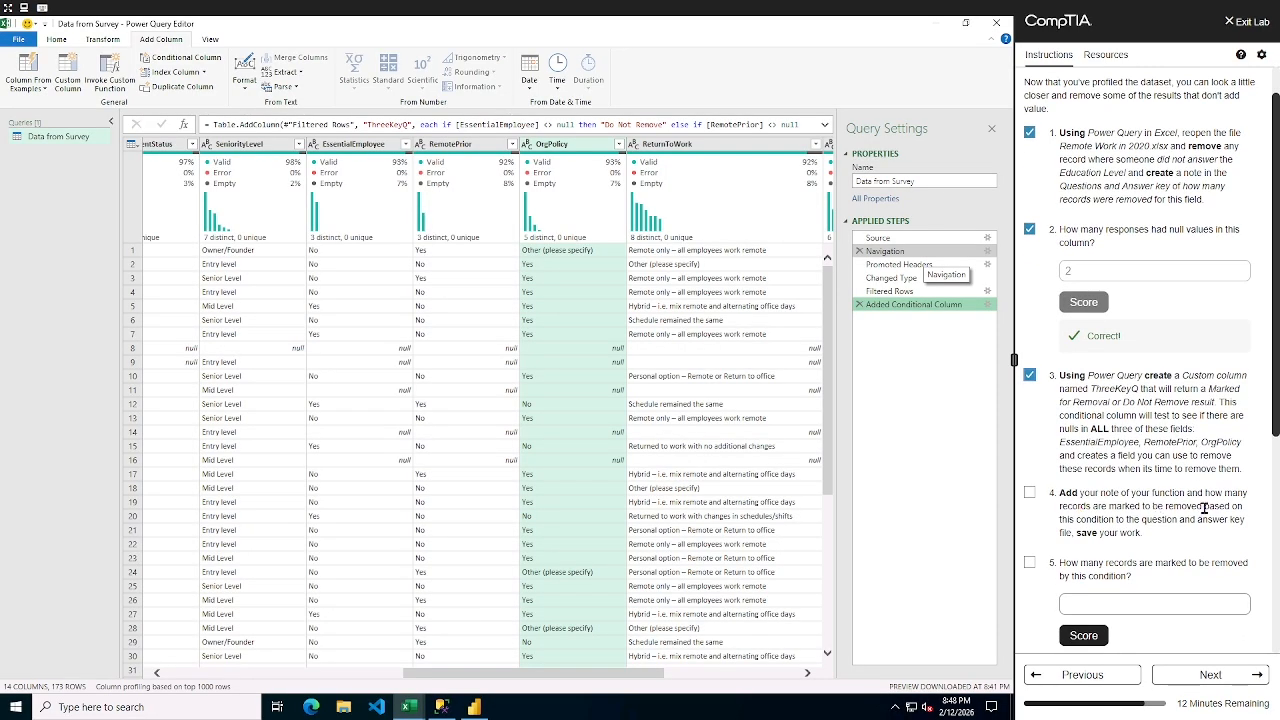
pyautogui.click(52, 40)
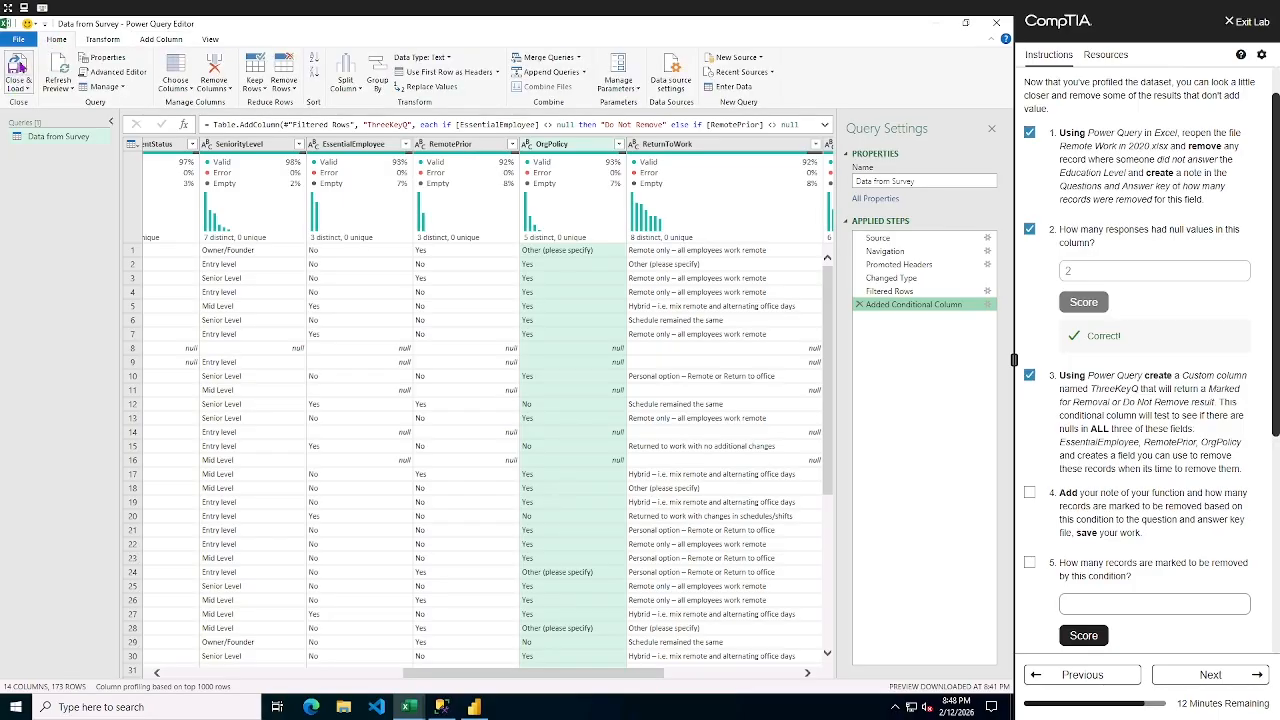
pyautogui.click(18, 66)
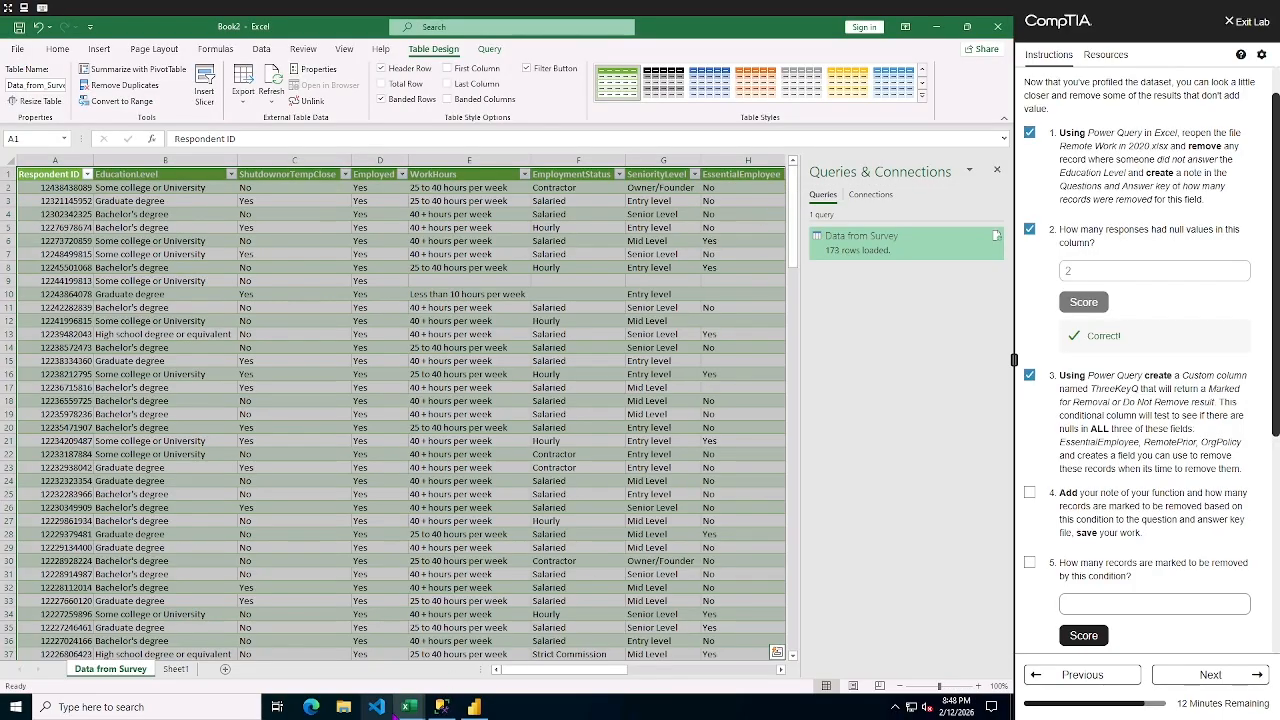
# - Switch to the Questions and Answer Key for Survey workbook and enter ThreeKeyQ as the FieldName in row 15
pyautogui.moveTo(408, 707)
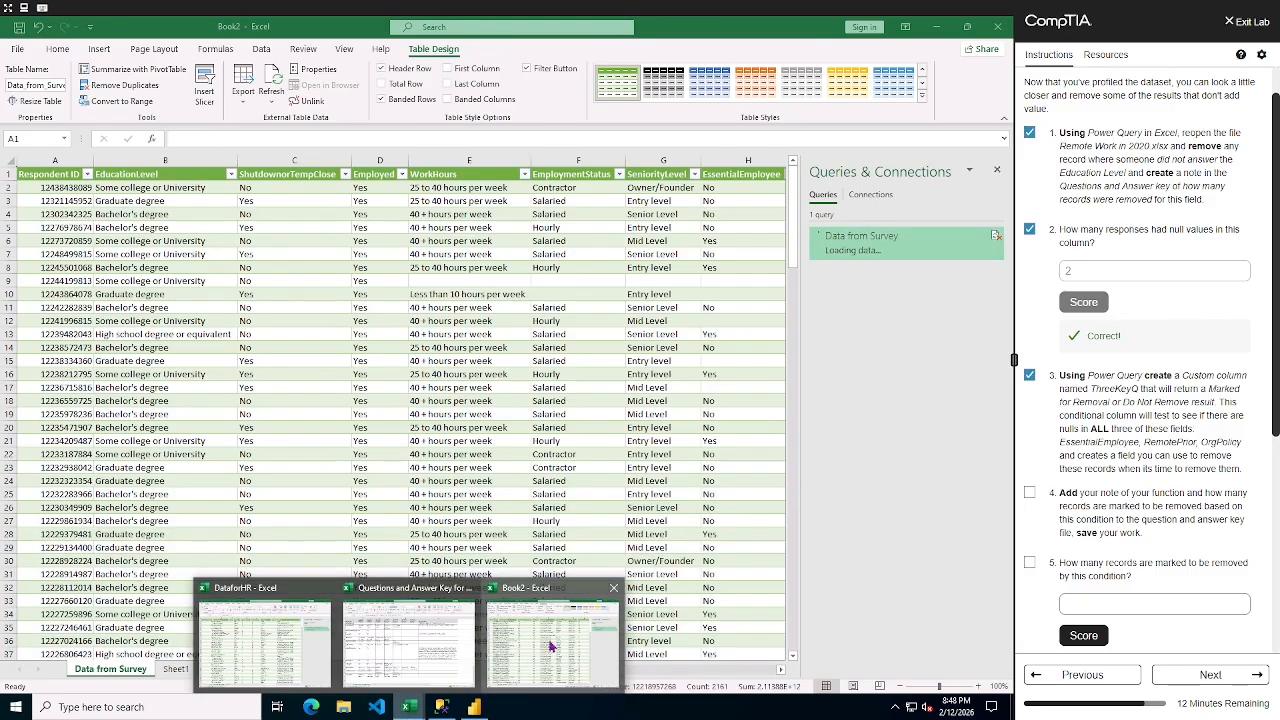
pyautogui.click(447, 629)
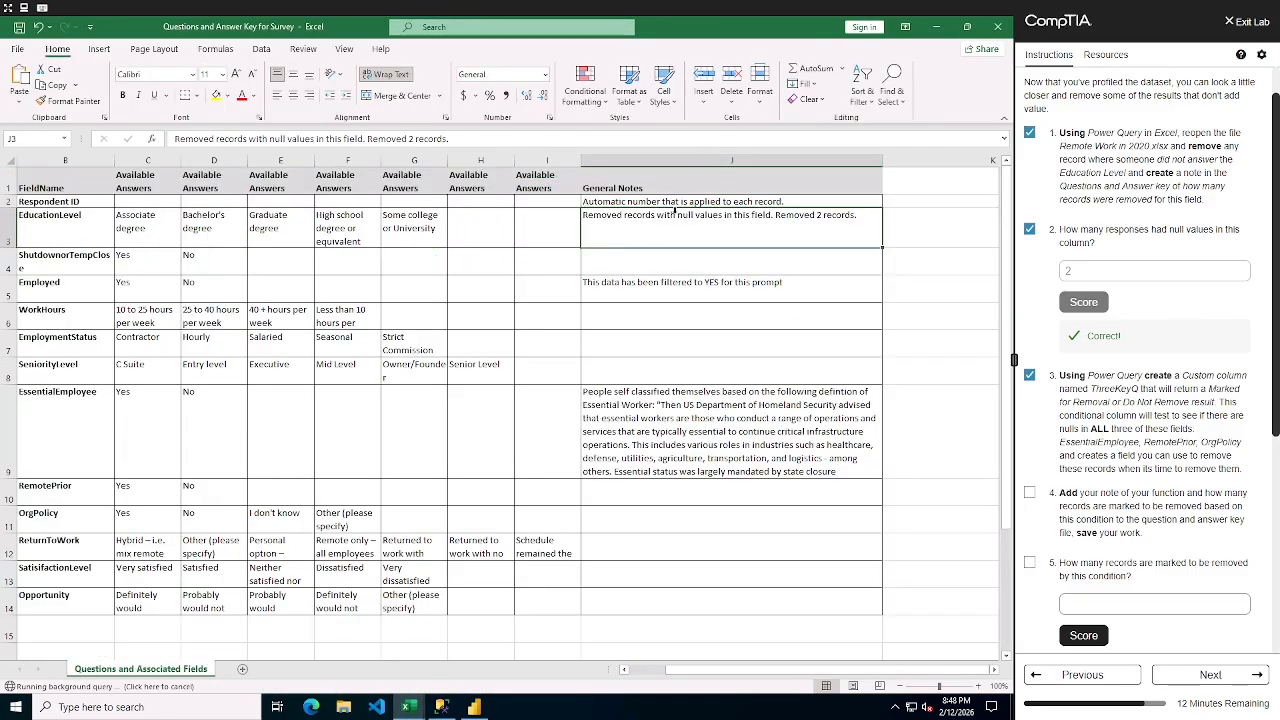
pyautogui.scroll(-2, 102, 567)
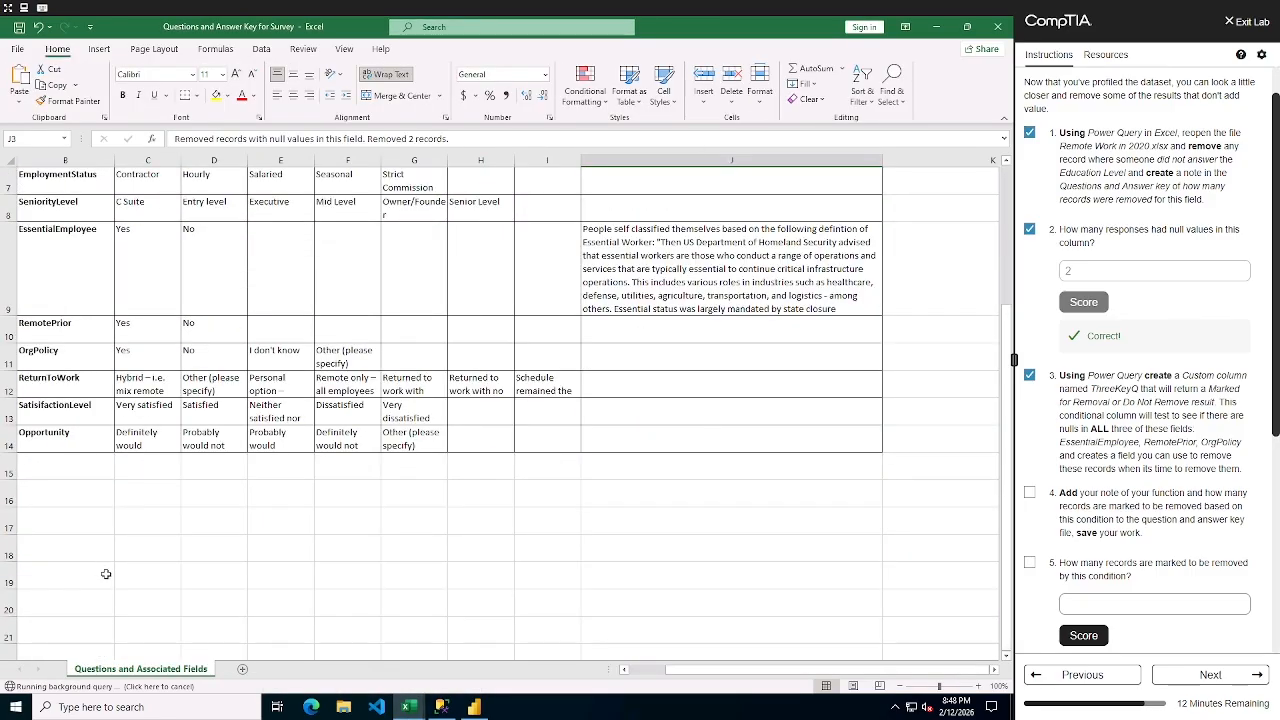
pyautogui.click(656, 675)
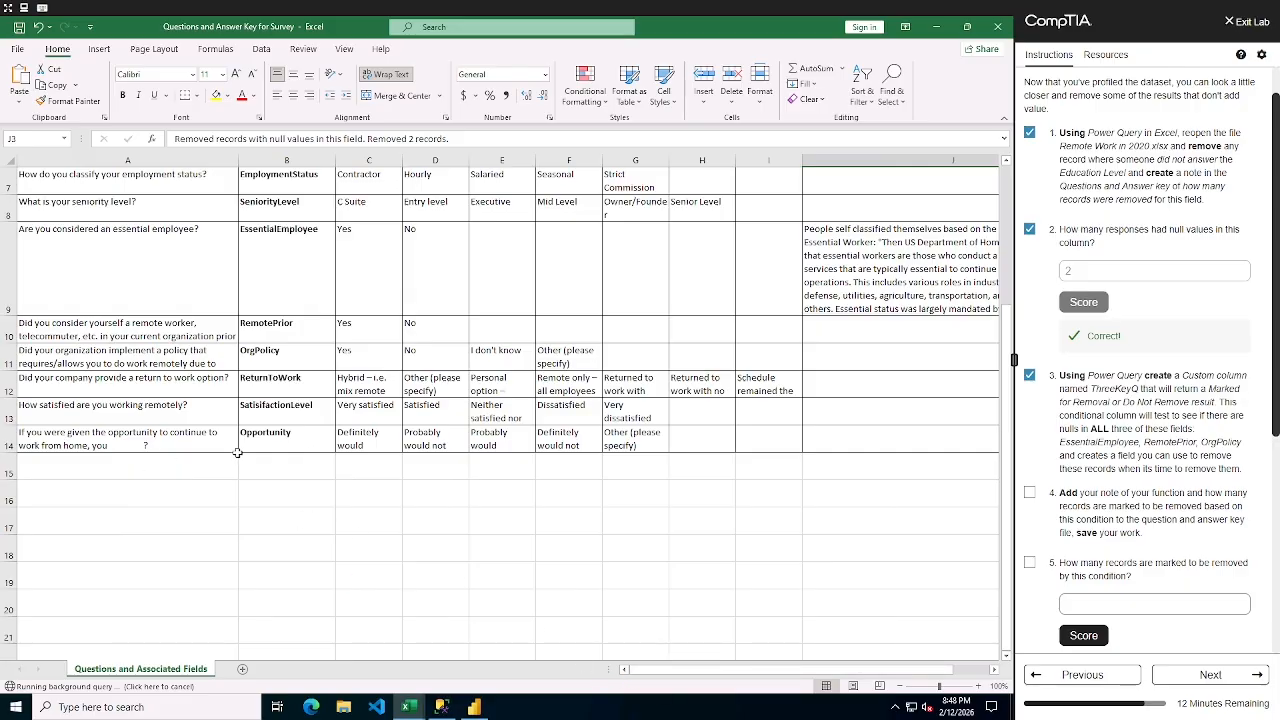
pyautogui.click(106, 472)
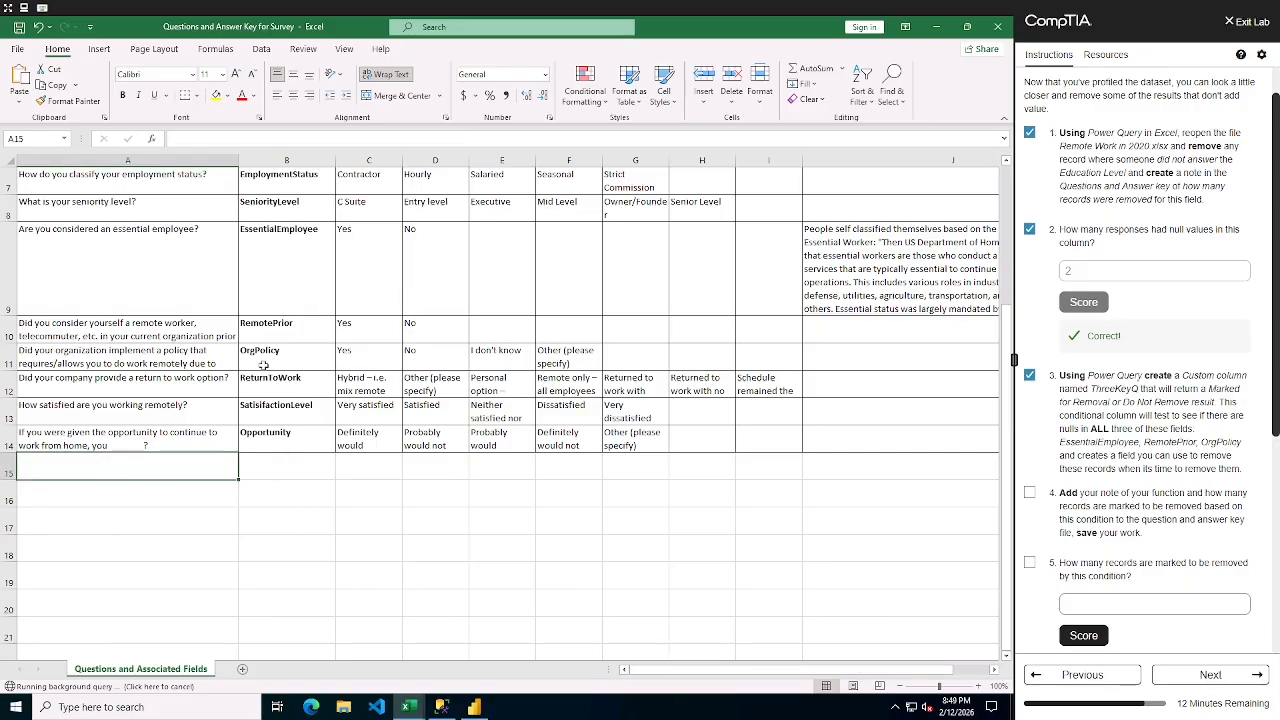
pyautogui.scroll(2, 215, 302)
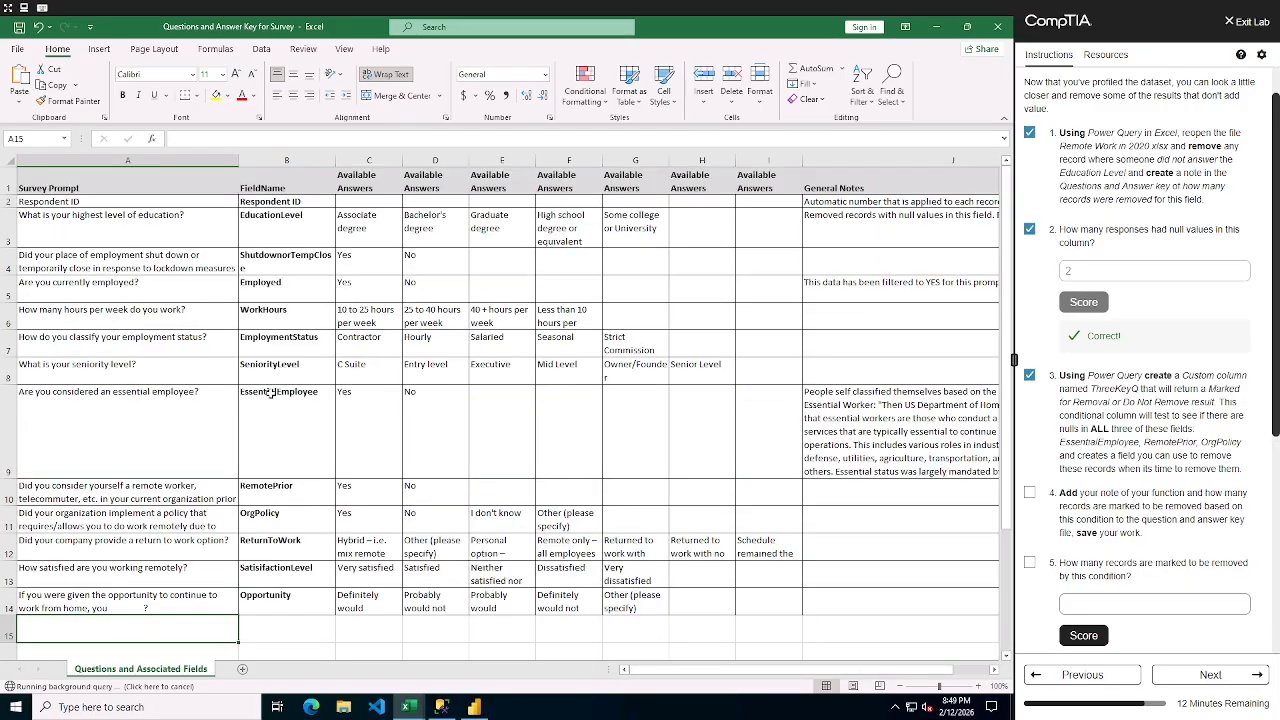
pyautogui.click(300, 632)
pyautogui.write('T')
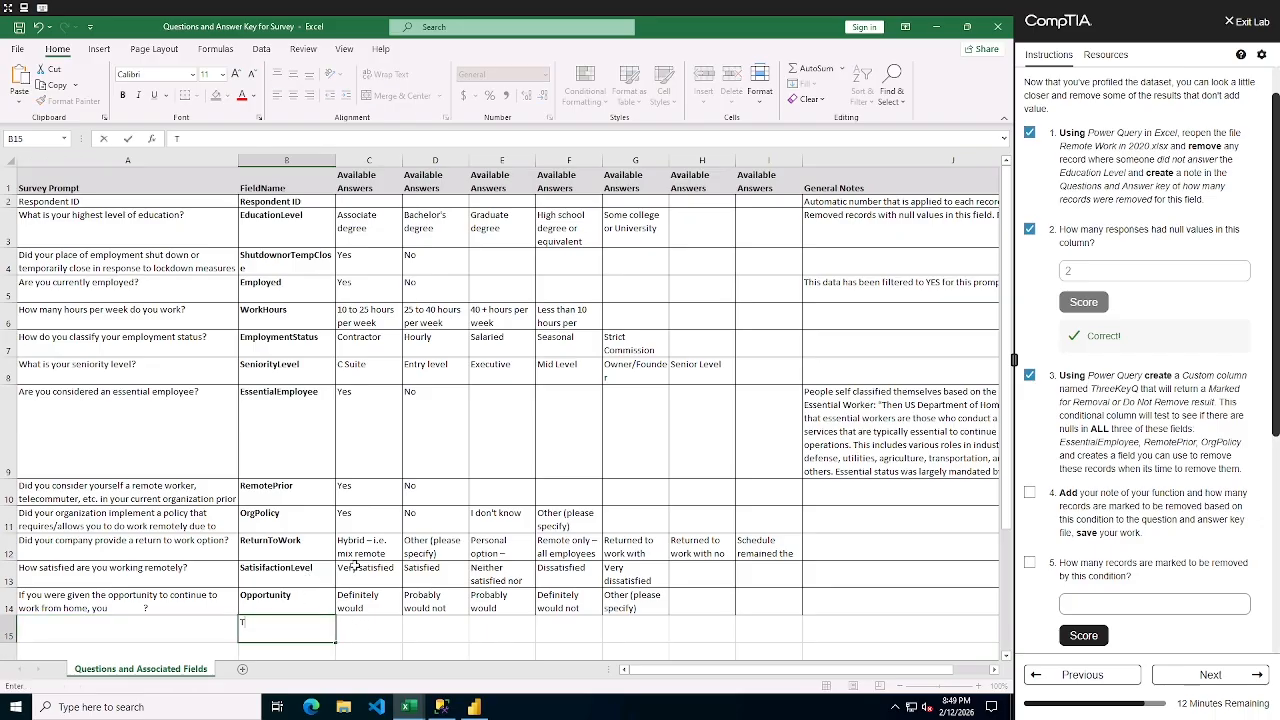
pyautogui.write('hreeKeyQ')
pyautogui.press('Tab')
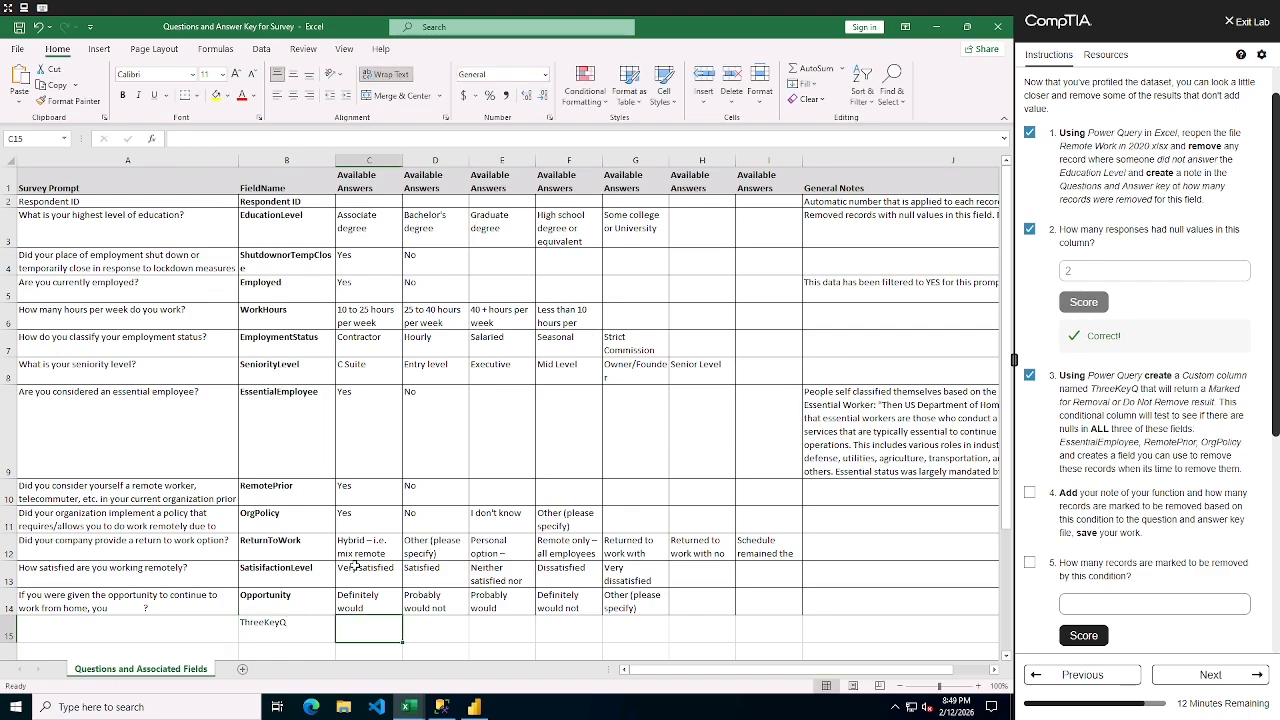
# - Enter Do Not Remove and Marked for Removal as the first two available answers for ThreeKeyQ
pyautogui.write('Do')
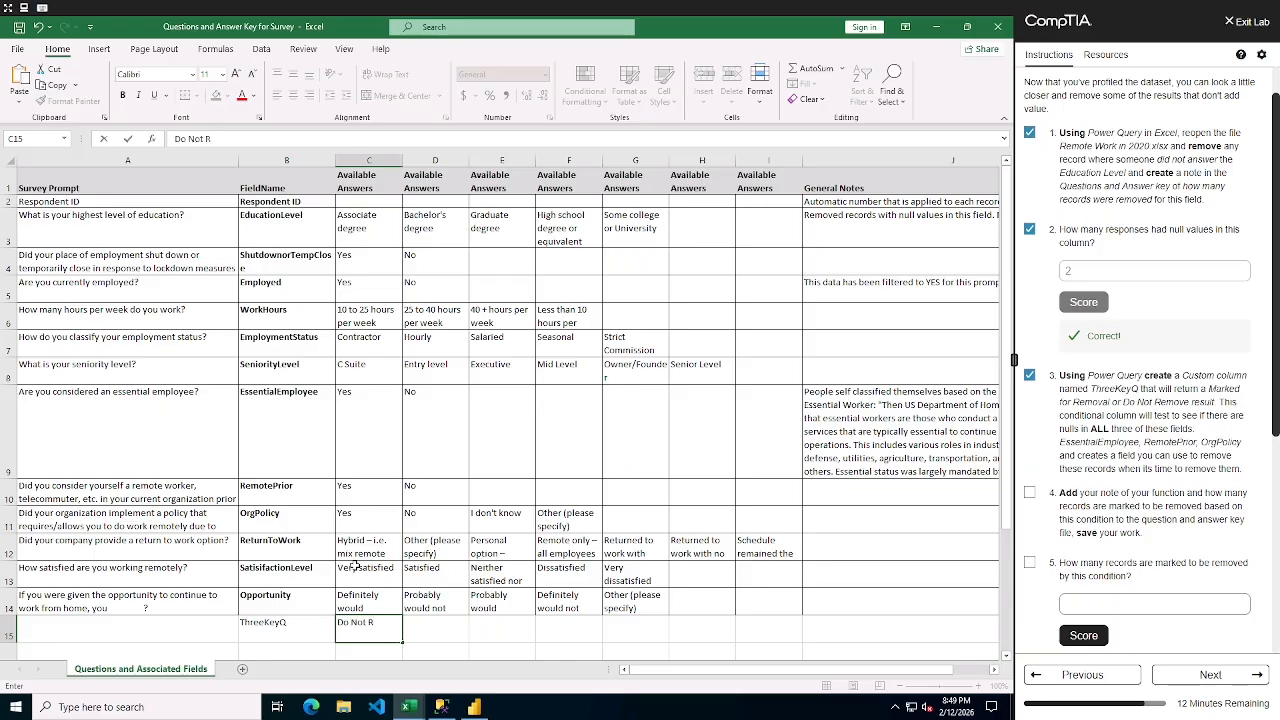
pyautogui.write('Not Remove')
pyautogui.press('Tab')
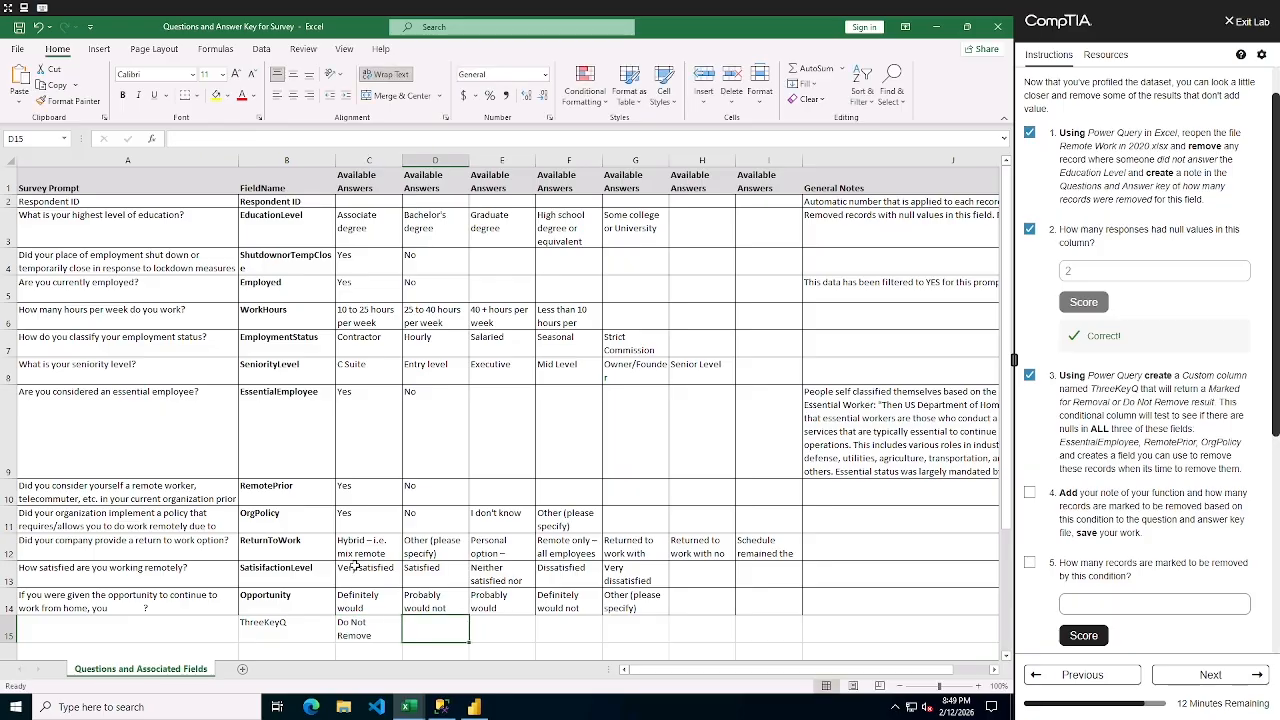
pyautogui.write('Marked for')
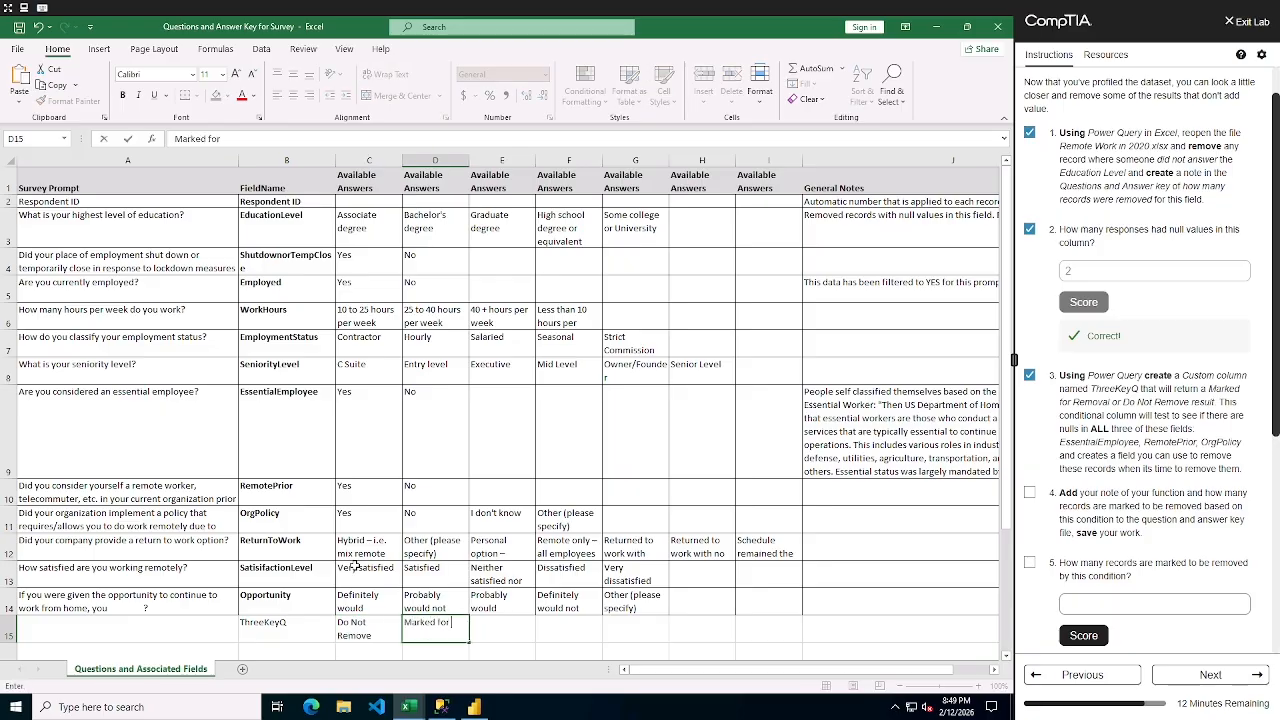
pyautogui.write(' Removal')
pyautogui.press('Tab')
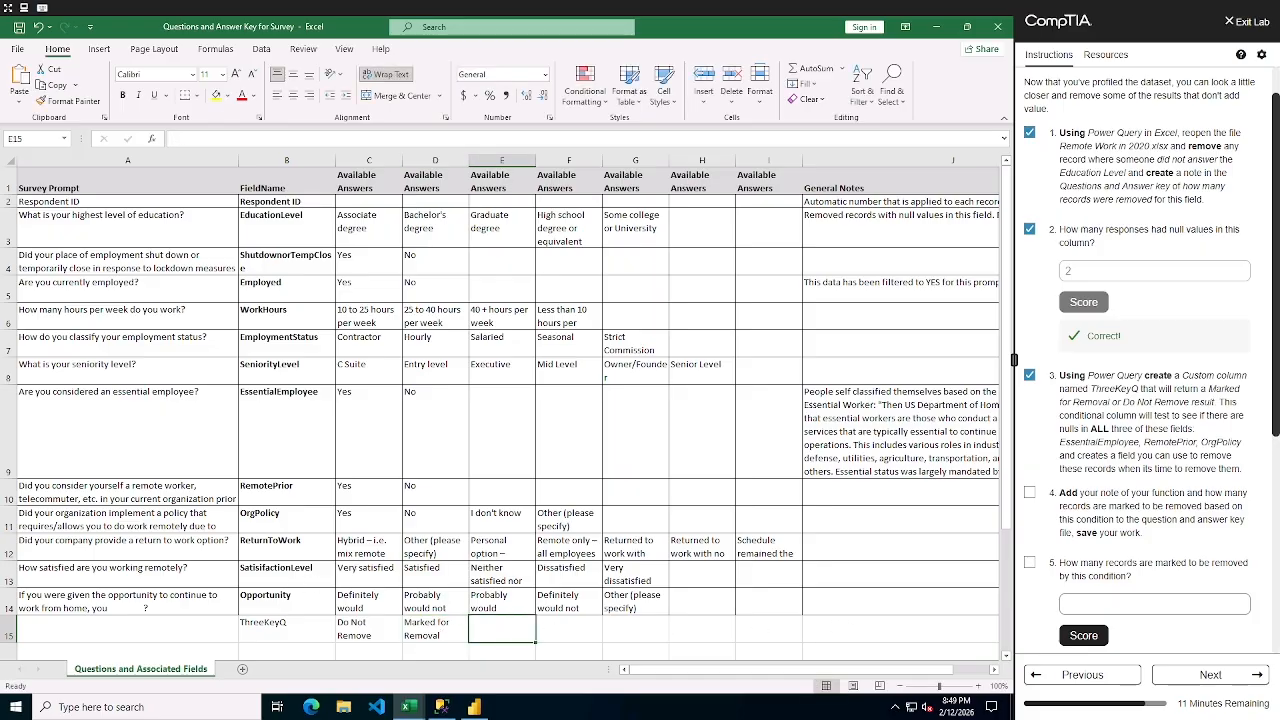
# - In ThreeKeyQ's General Notes, write "Removed any record with nulls in ALL three of these fields: EssentialEmployee, RemotePrior, OrgPolicy. Removed"
pyautogui.scroll(-2, 167, 351)
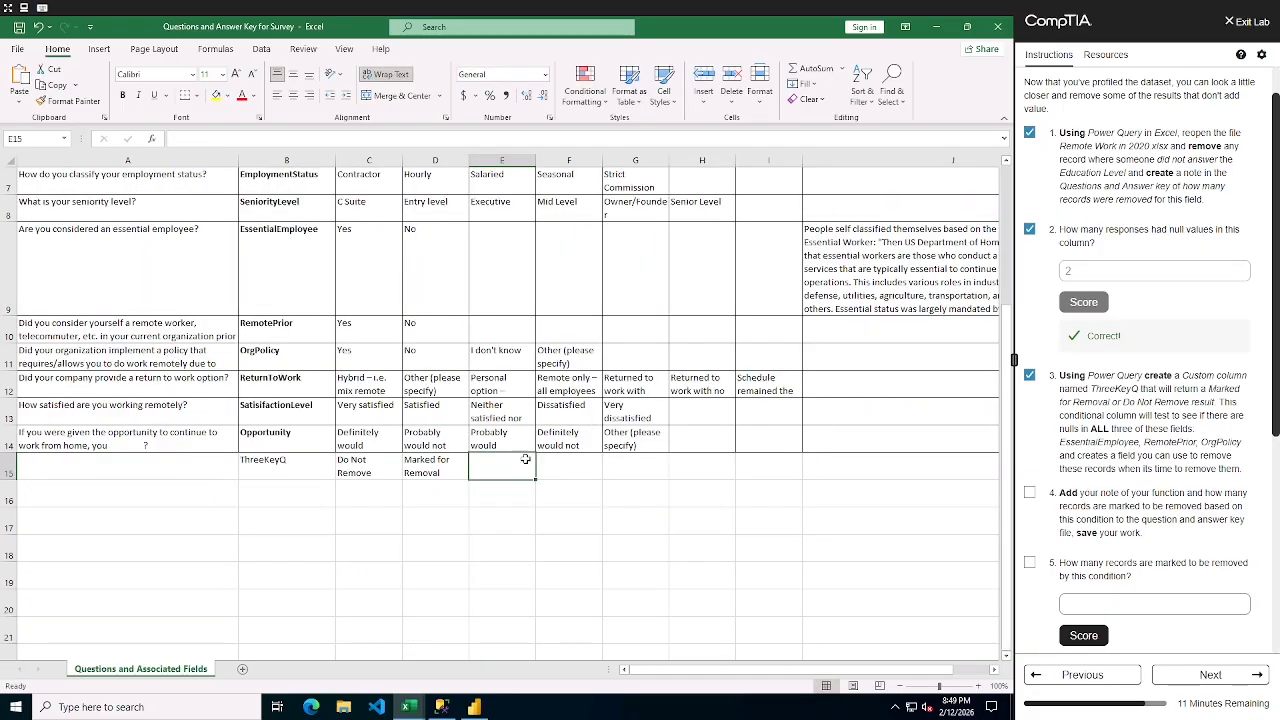
pyautogui.click(870, 466)
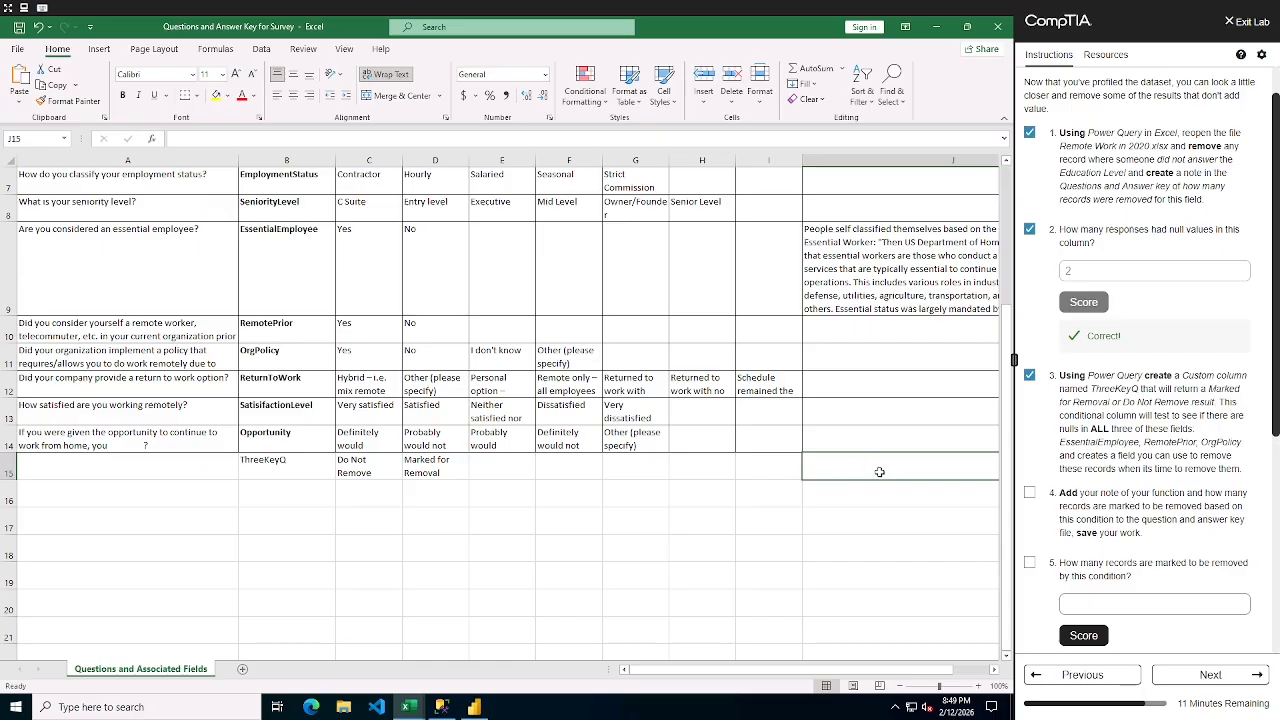
pyautogui.write('Remove')
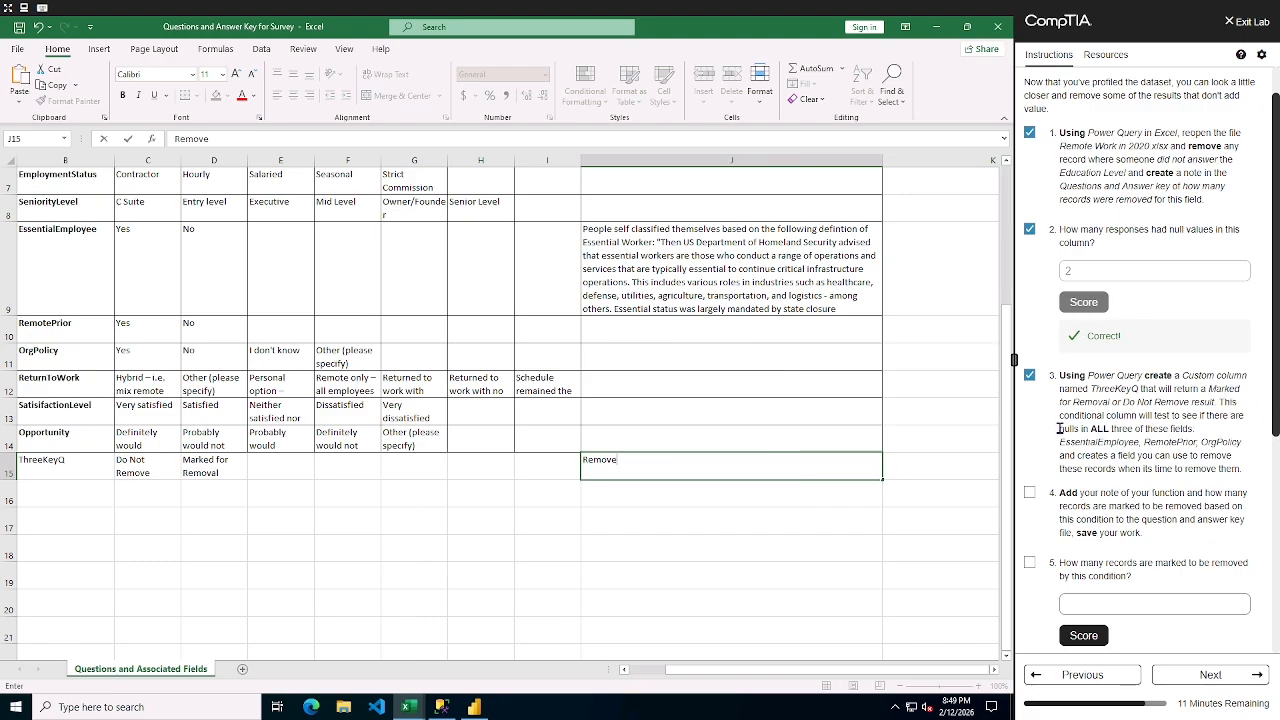
pyautogui.moveTo(1059, 428); pyautogui.dragTo(1243, 443)
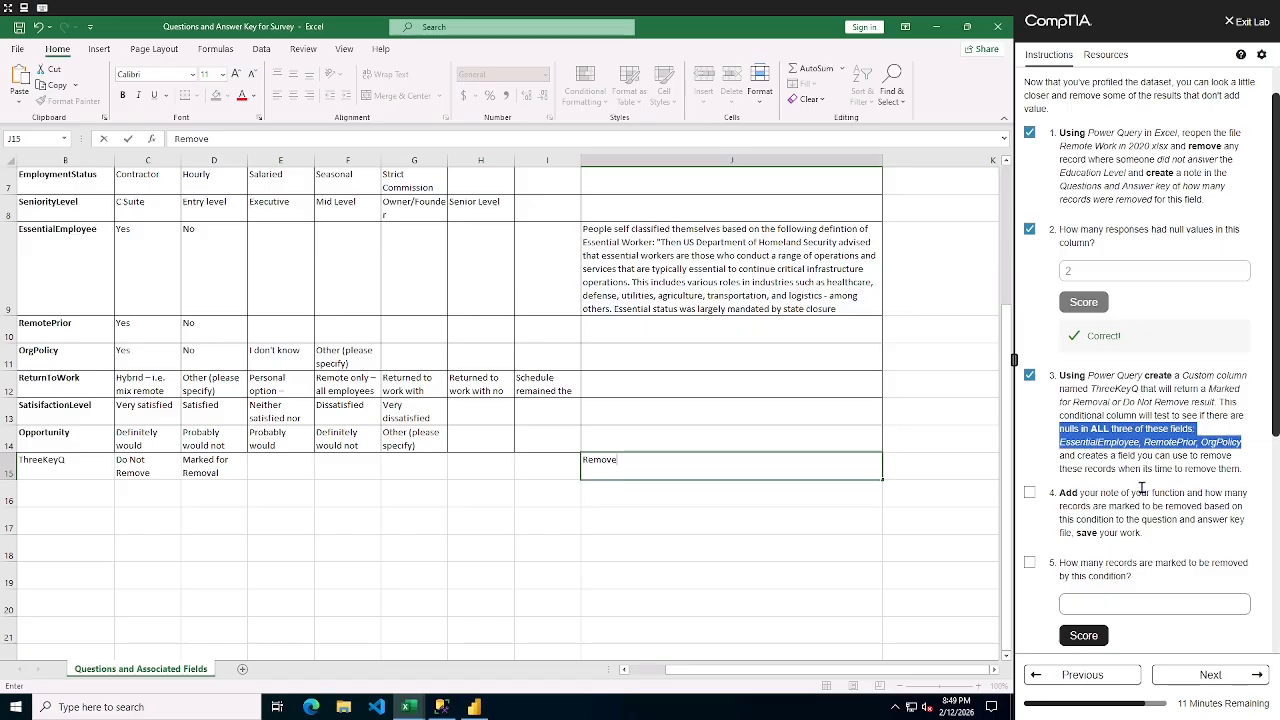
pyautogui.click(651, 463)
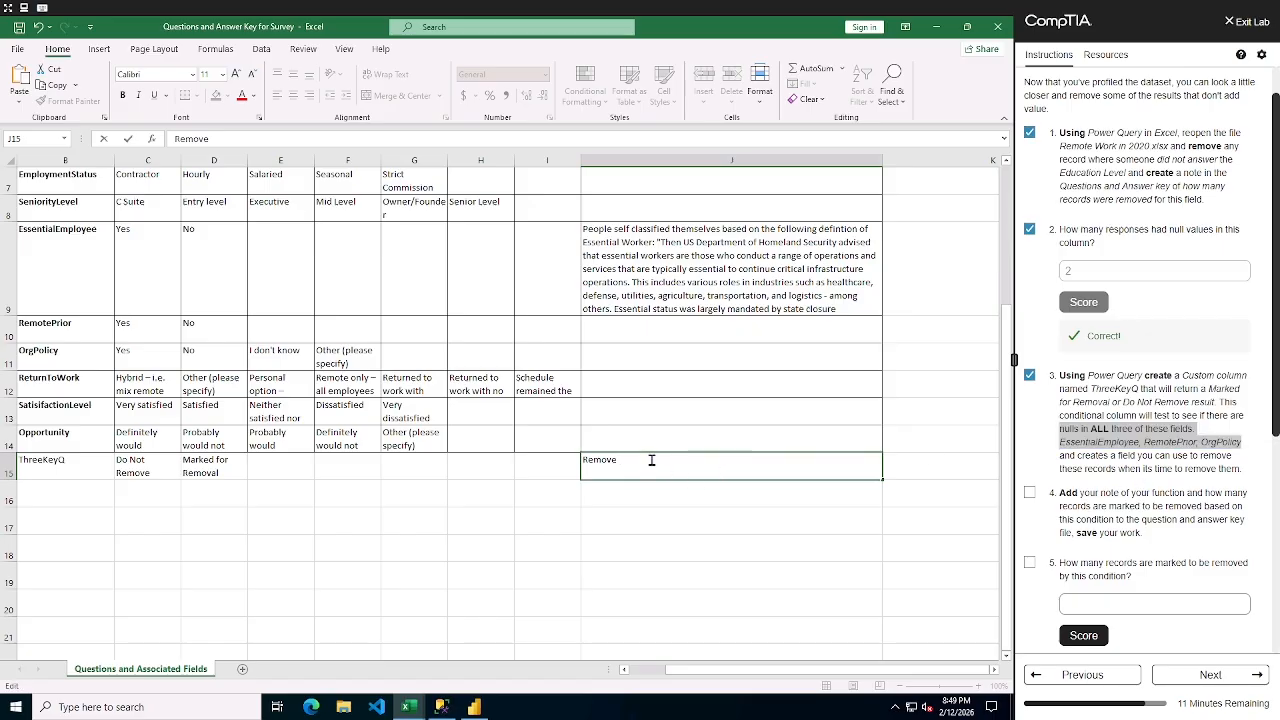
pyautogui.write('d any record with')
pyautogui.hotkey('ctrl', 'v')
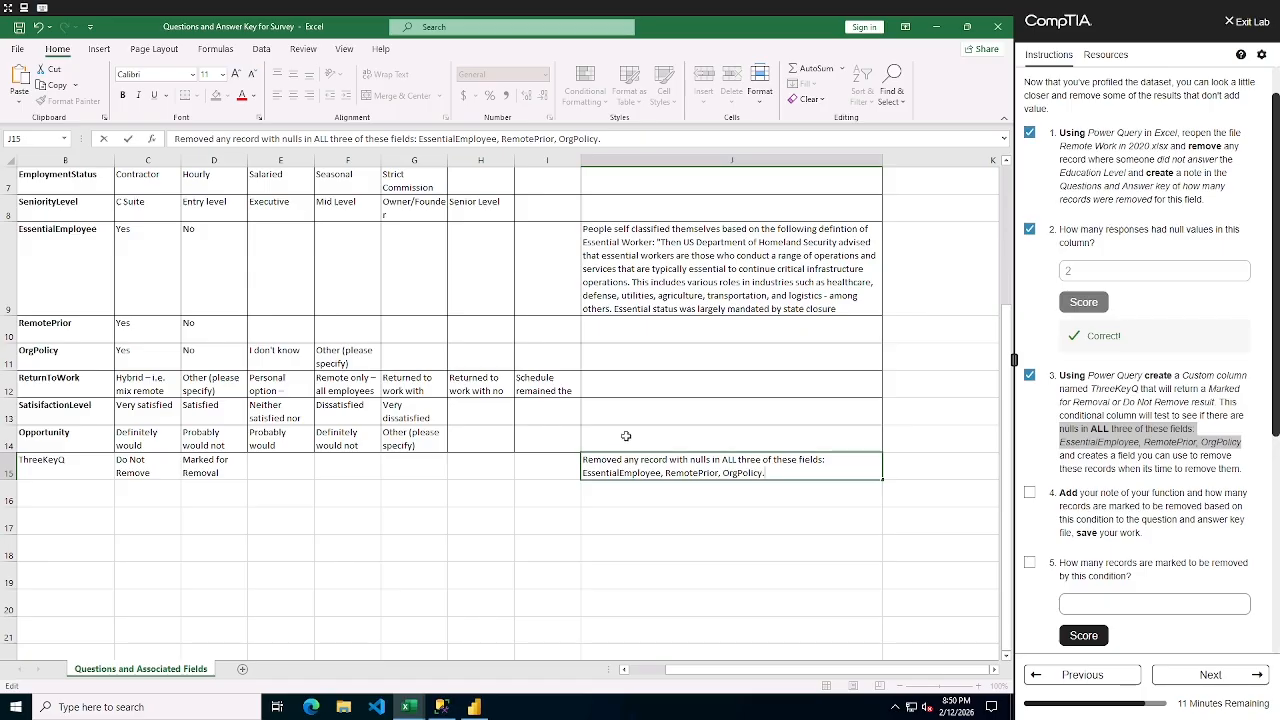
pyautogui.write('. Removed')
# - Reword the ThreeKeyQ note to begin with "Marks any record" and end with 'with "Marked for Removal".', and check off lab instruction 4
pyautogui.doubleClick(621, 461)
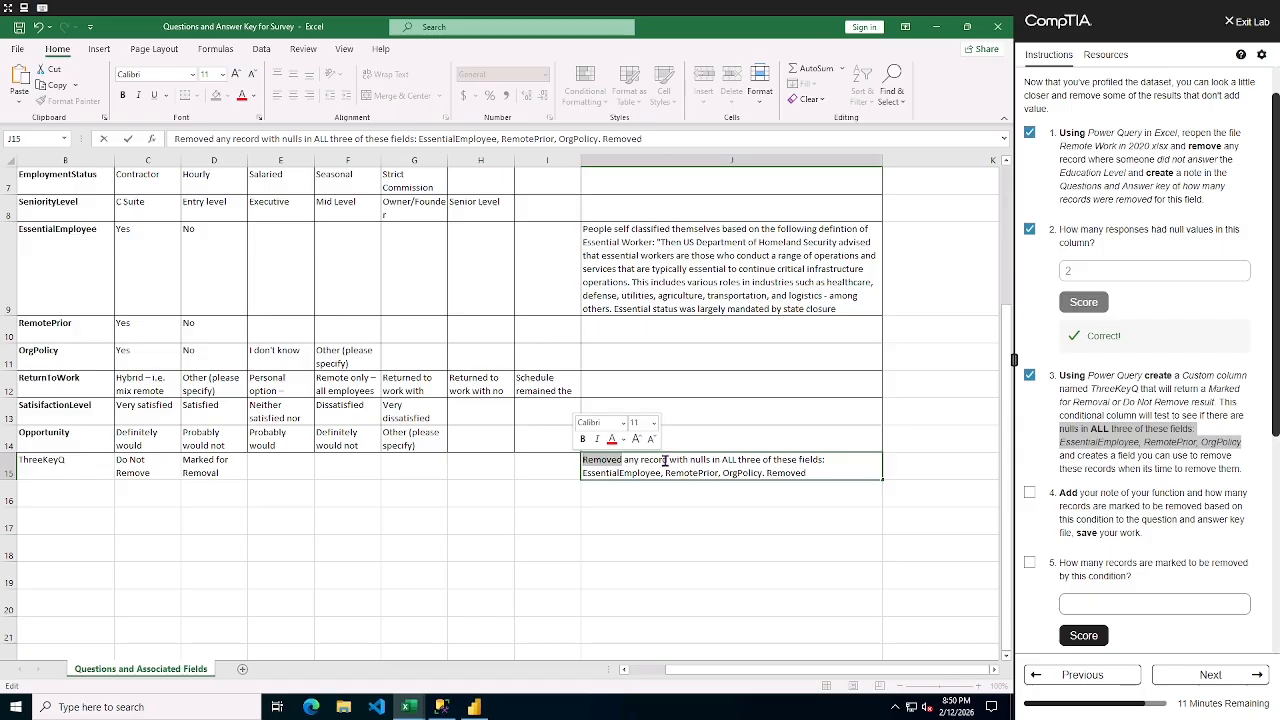
pyautogui.write('Marks')
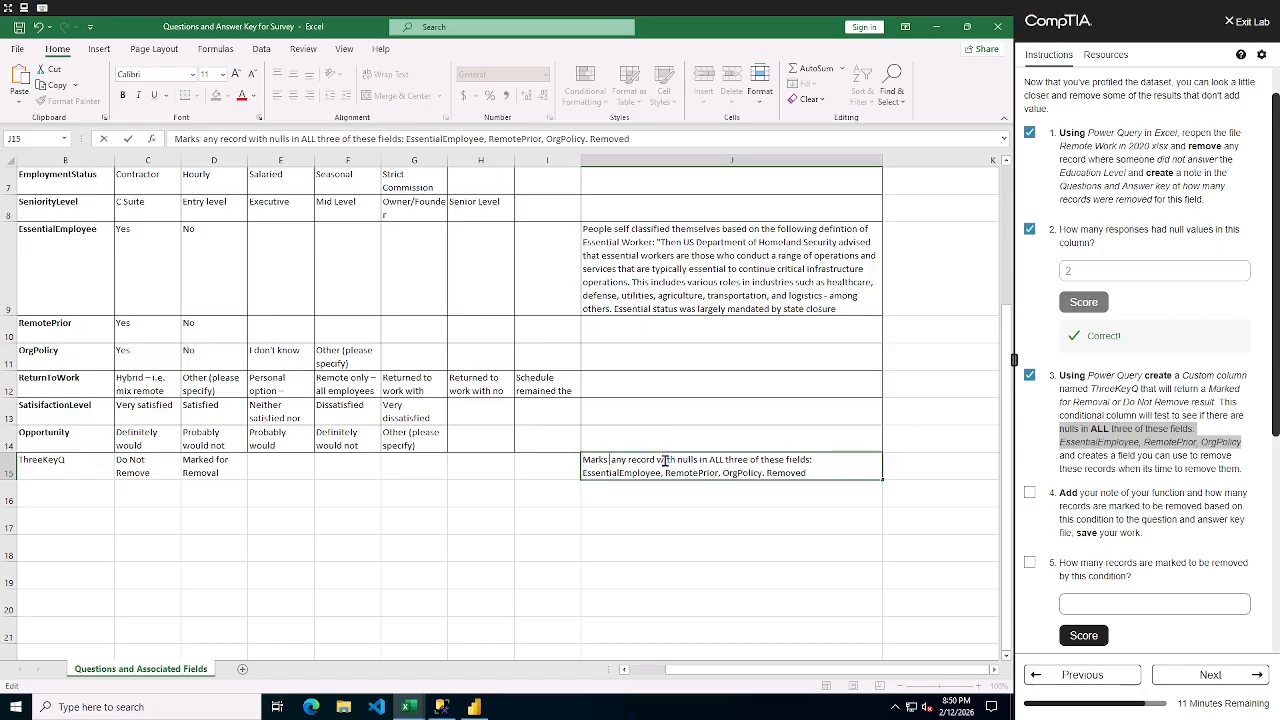
pyautogui.press('BackSpace')
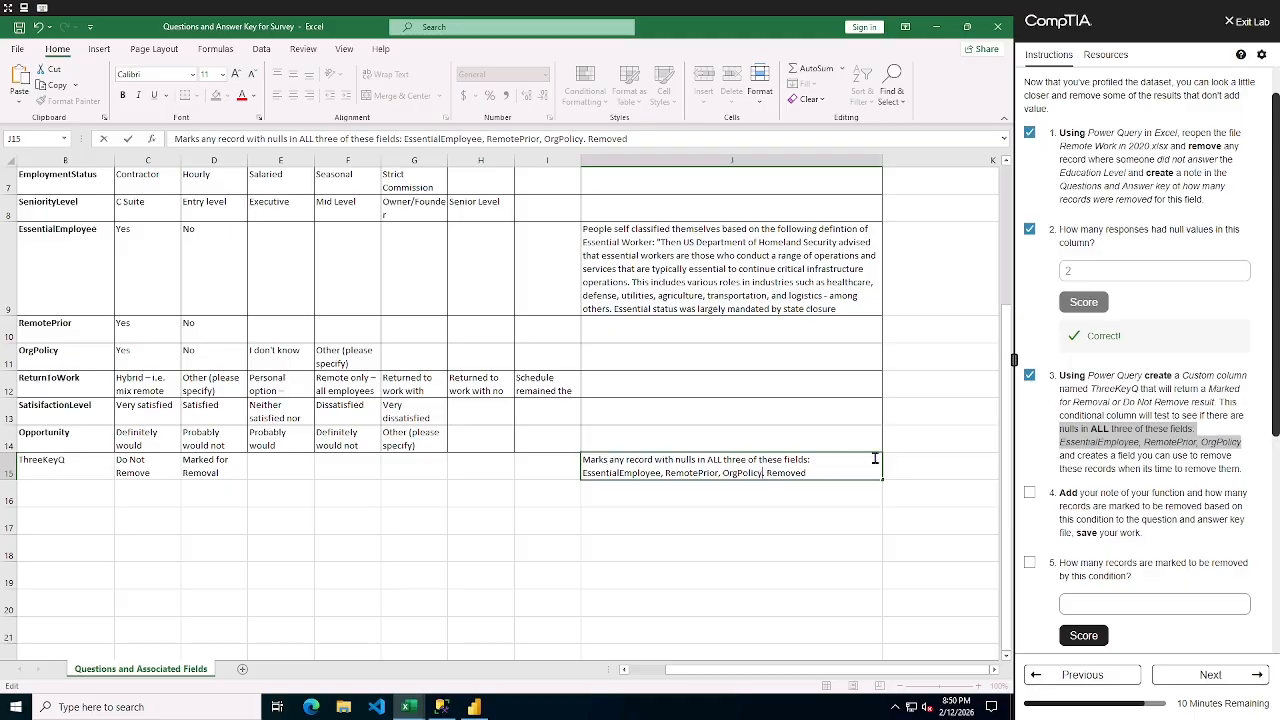
pyautogui.write('with "Market')
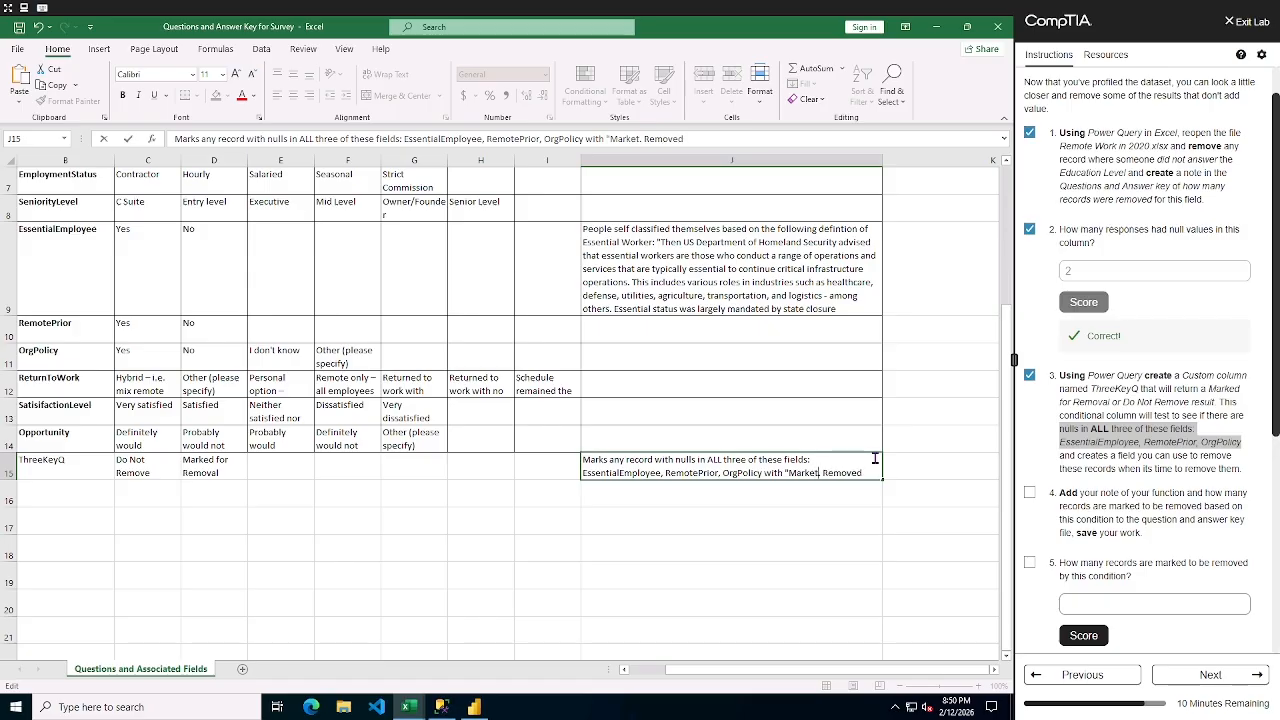
pyautogui.press('BackSpace')
pyautogui.write('d for Remo')
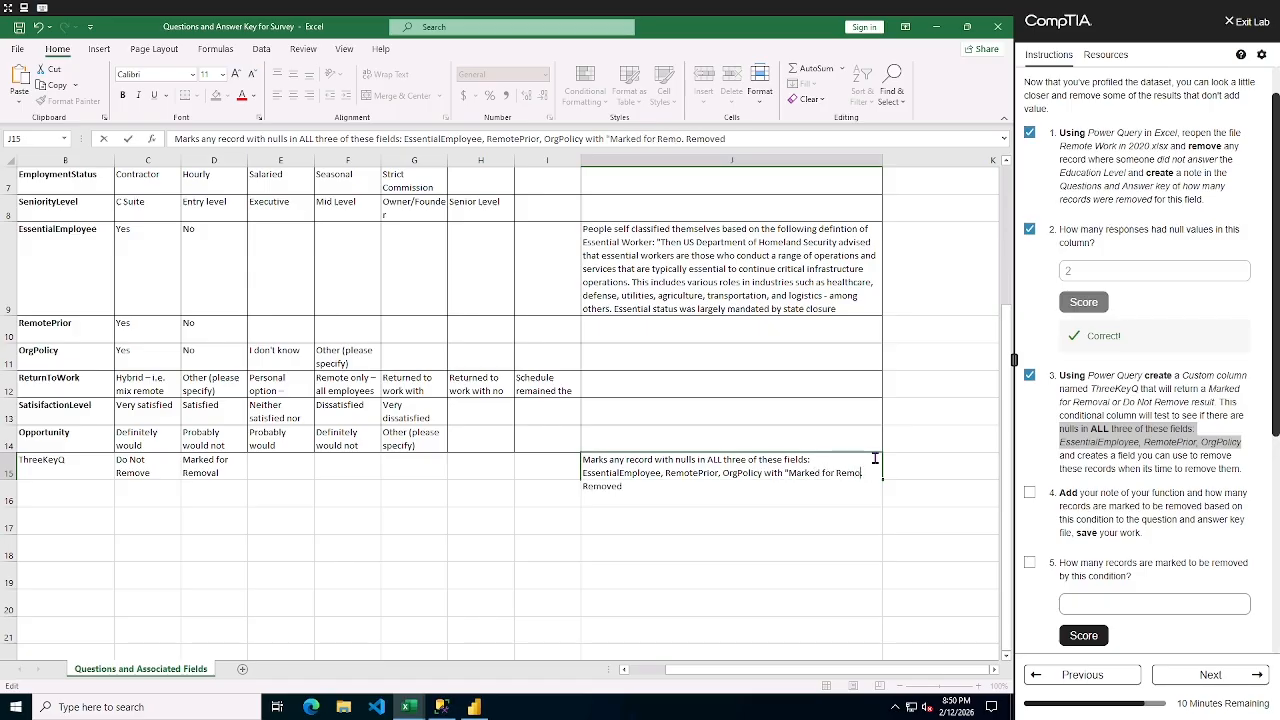
pyautogui.write('val"')
pyautogui.moveTo(642, 490); pyautogui.dragTo(583, 489)
pyautogui.press('BackSpace')
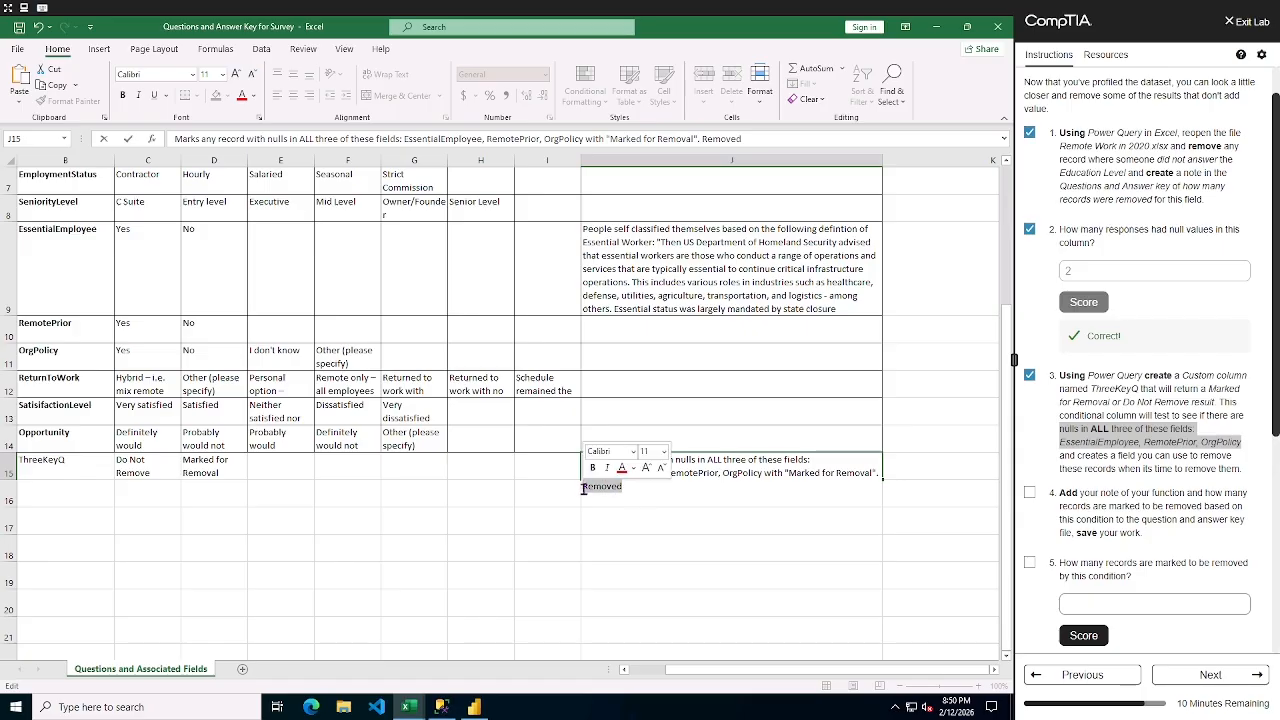
pyautogui.click(1031, 496)
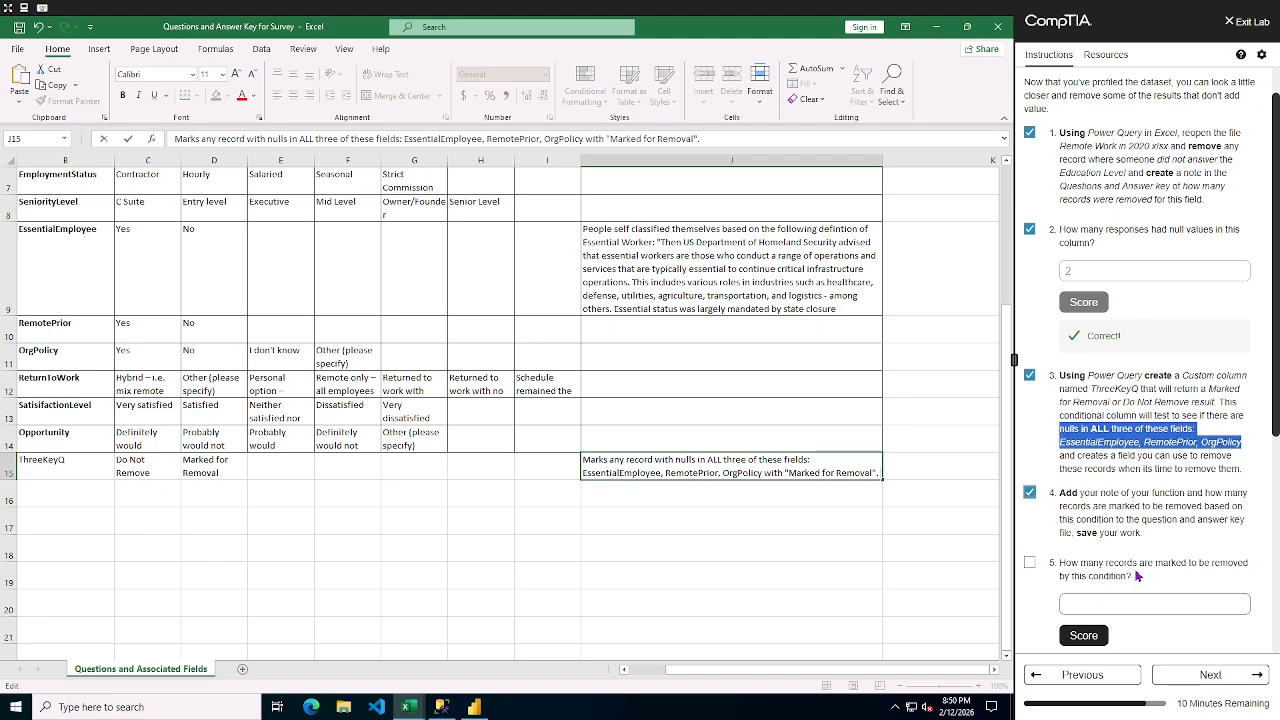
pyautogui.click(467, 620)
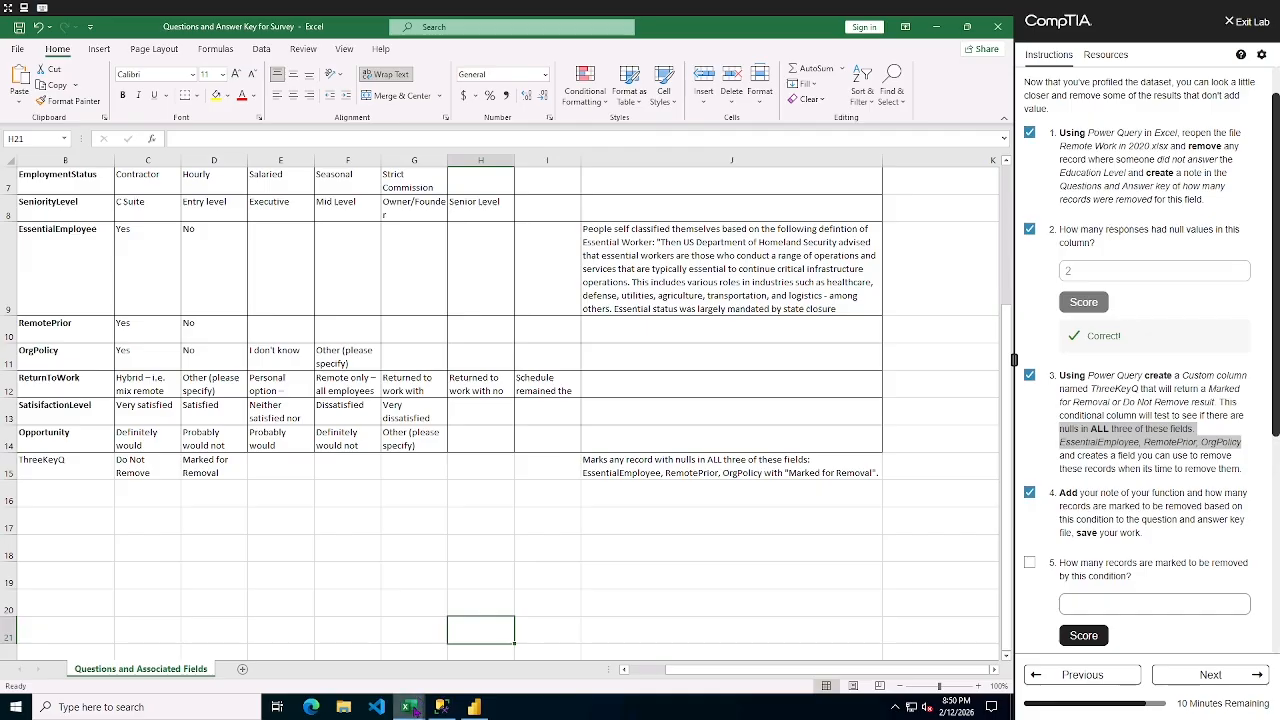
# - Switch to Book2, reopen the Data from Survey query in Power Query, and filter ThreeKeyQ to only Marked for Removal
pyautogui.moveTo(412, 710)
pyautogui.click(550, 635)
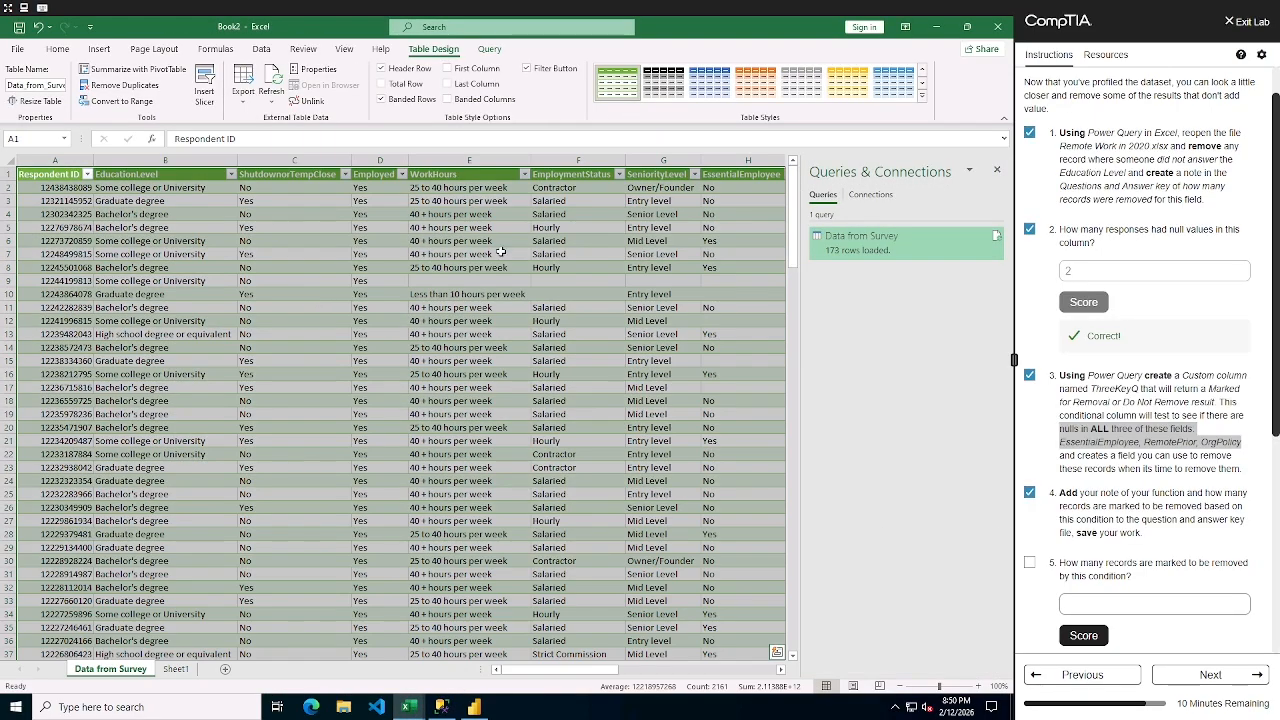
pyautogui.moveTo(1000, 240)
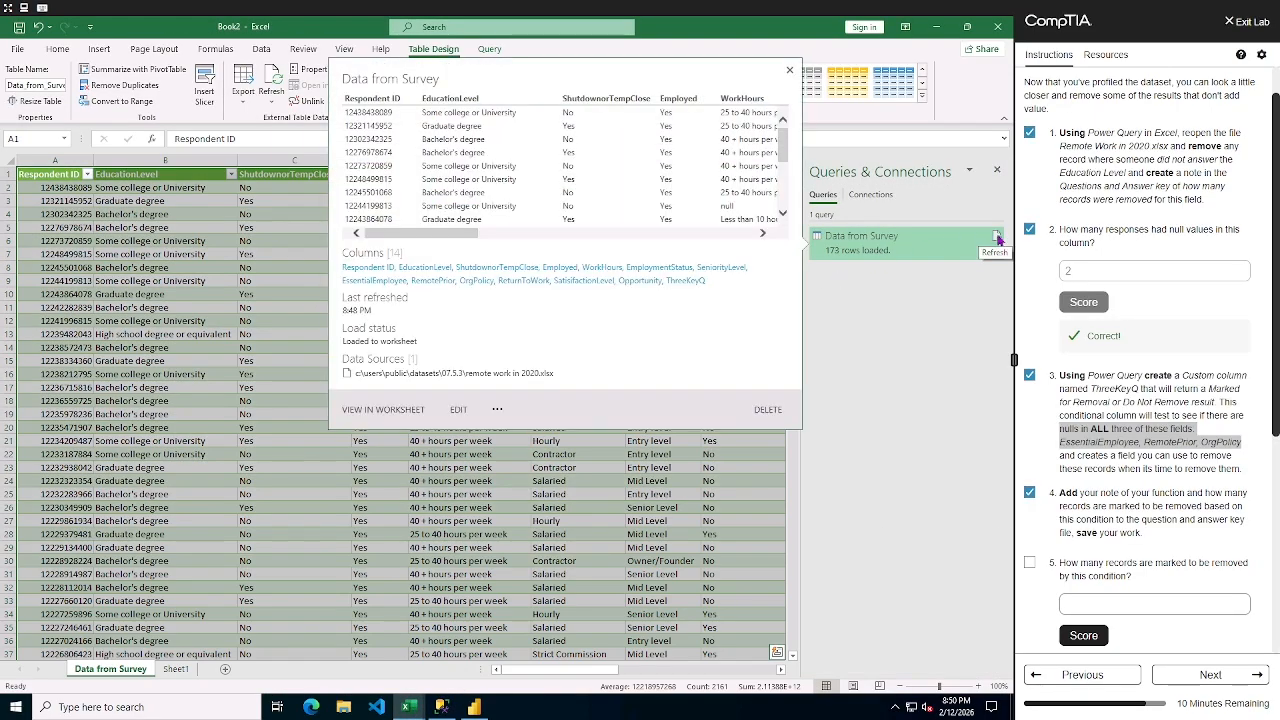
pyautogui.doubleClick(955, 242)
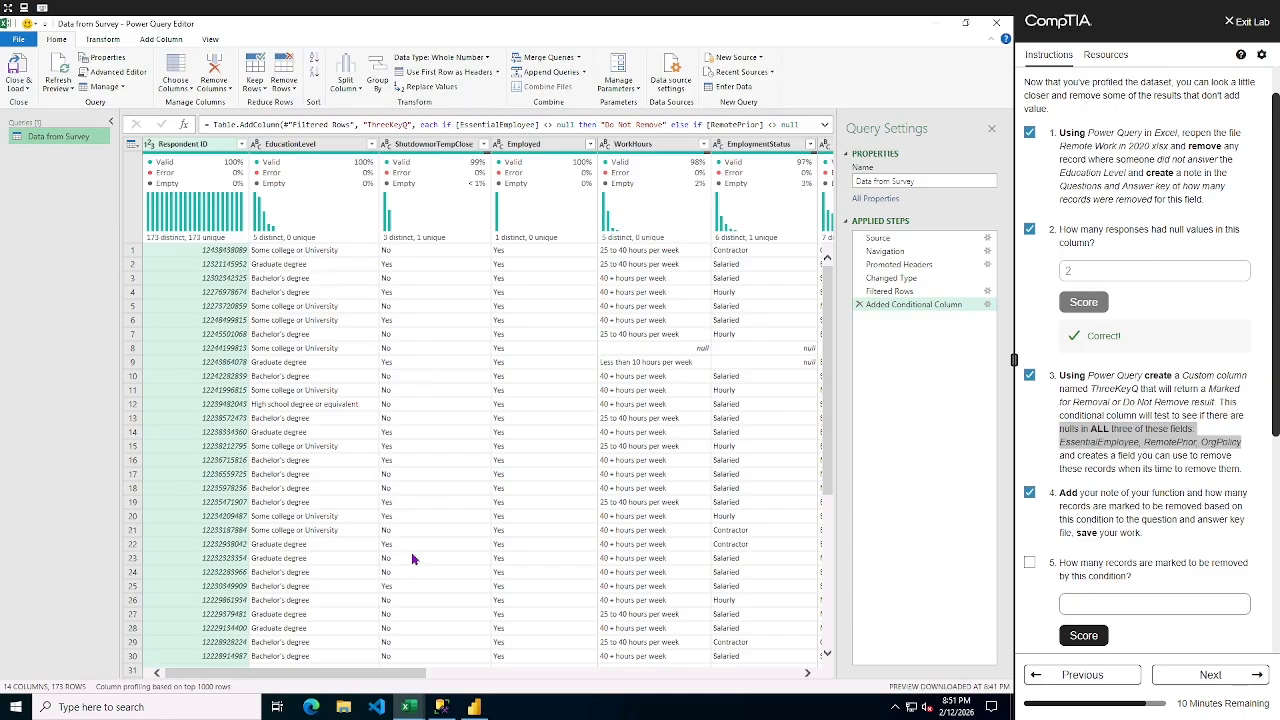
pyautogui.moveTo(367, 679); pyautogui.dragTo(820, 676)
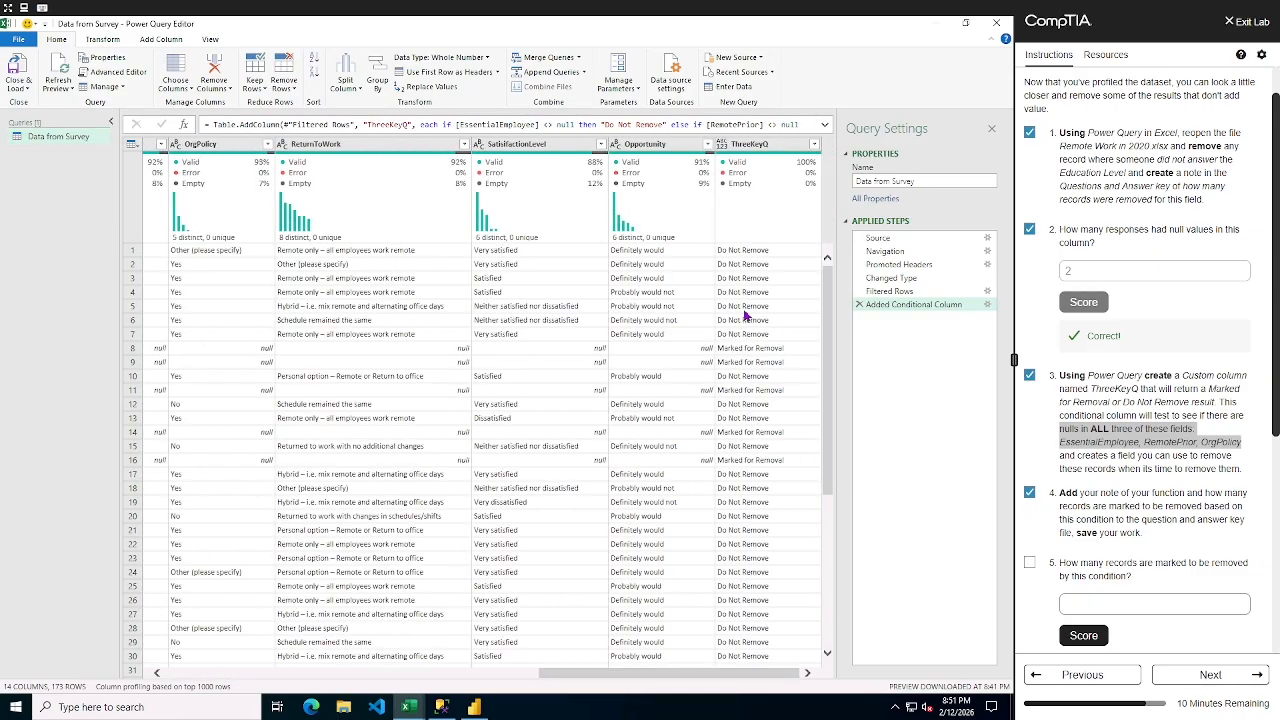
pyautogui.click(755, 202)
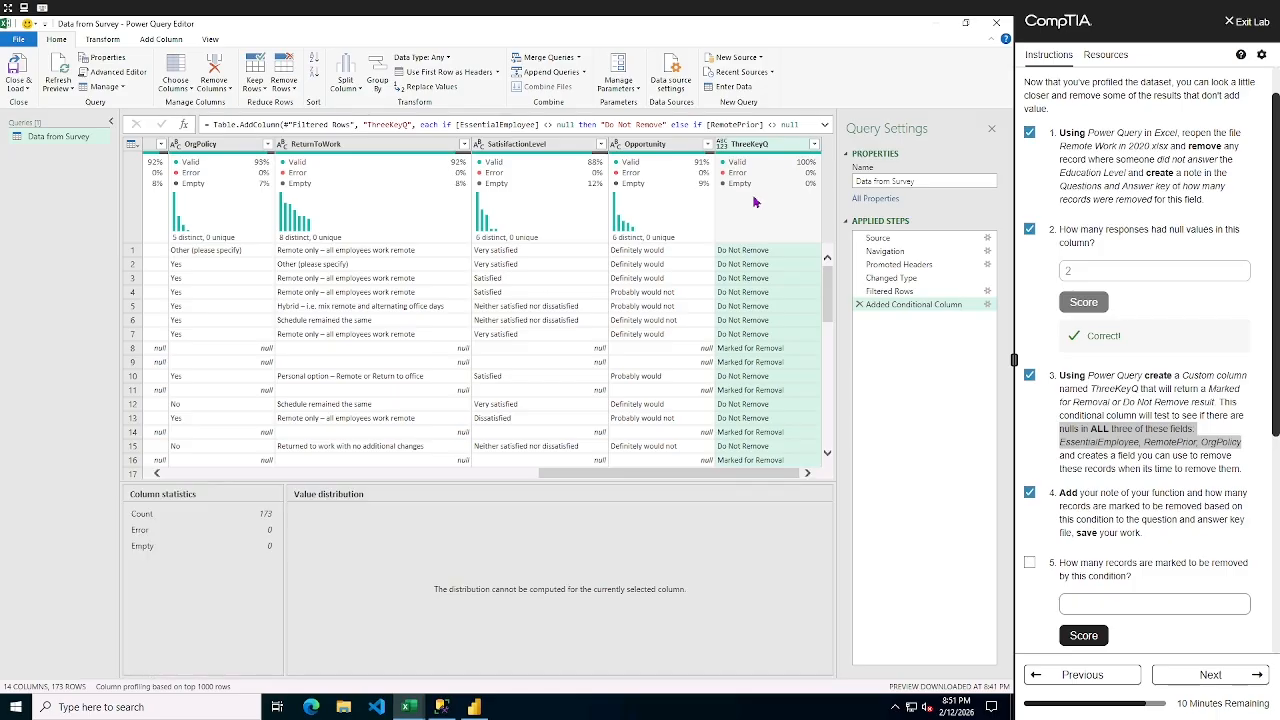
pyautogui.click(813, 148)
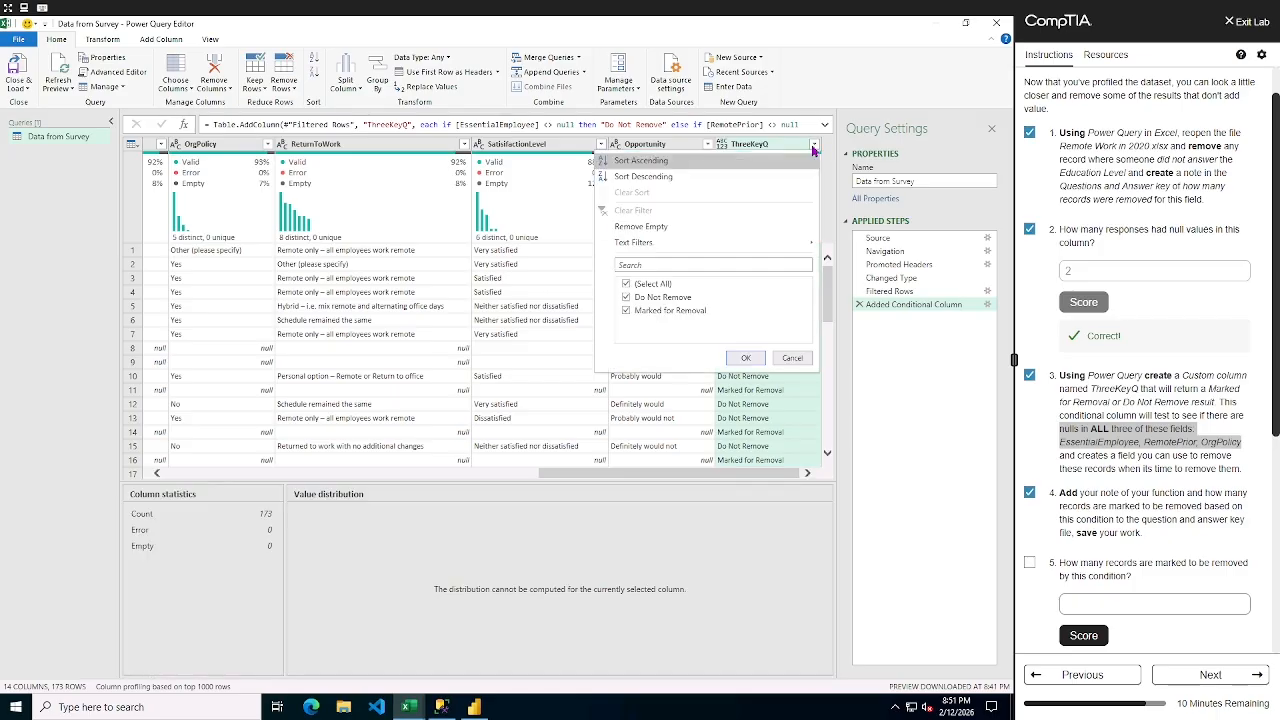
pyautogui.click(627, 298)
pyautogui.click(747, 357)
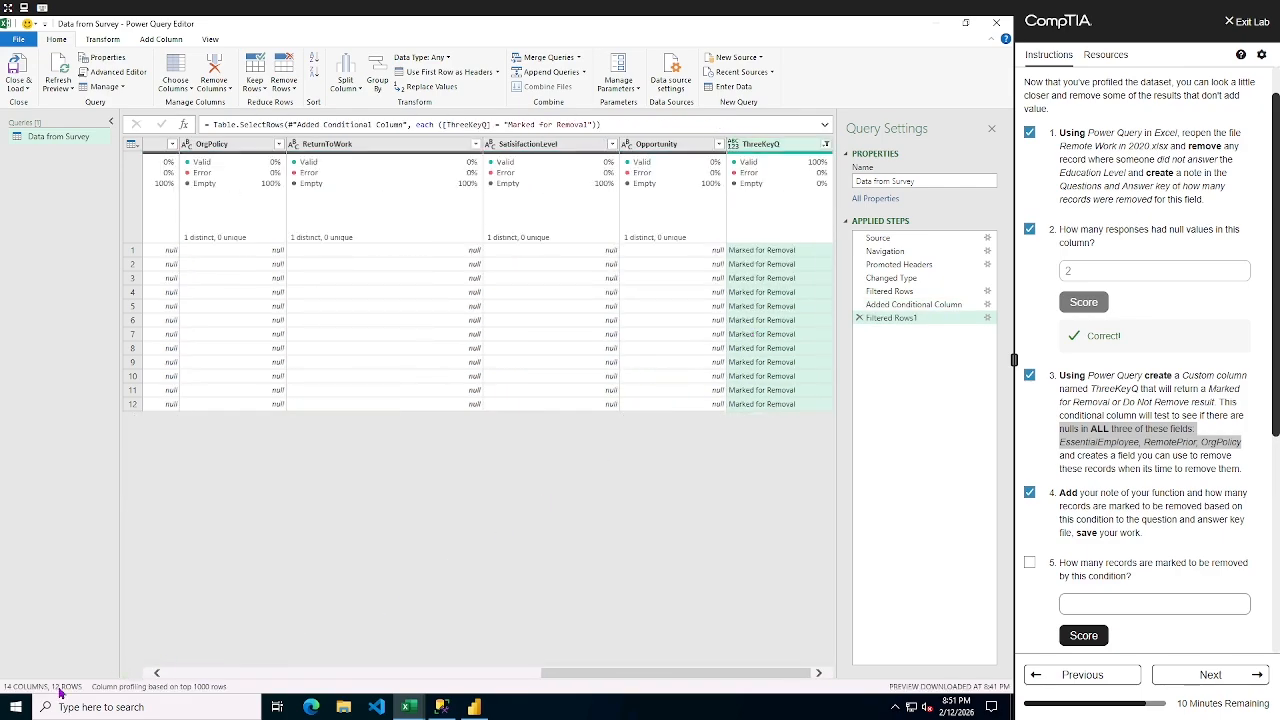
# - Submit 12 as the answer to lab question 5 for scoring and check off the question
pyautogui.click(1120, 606)
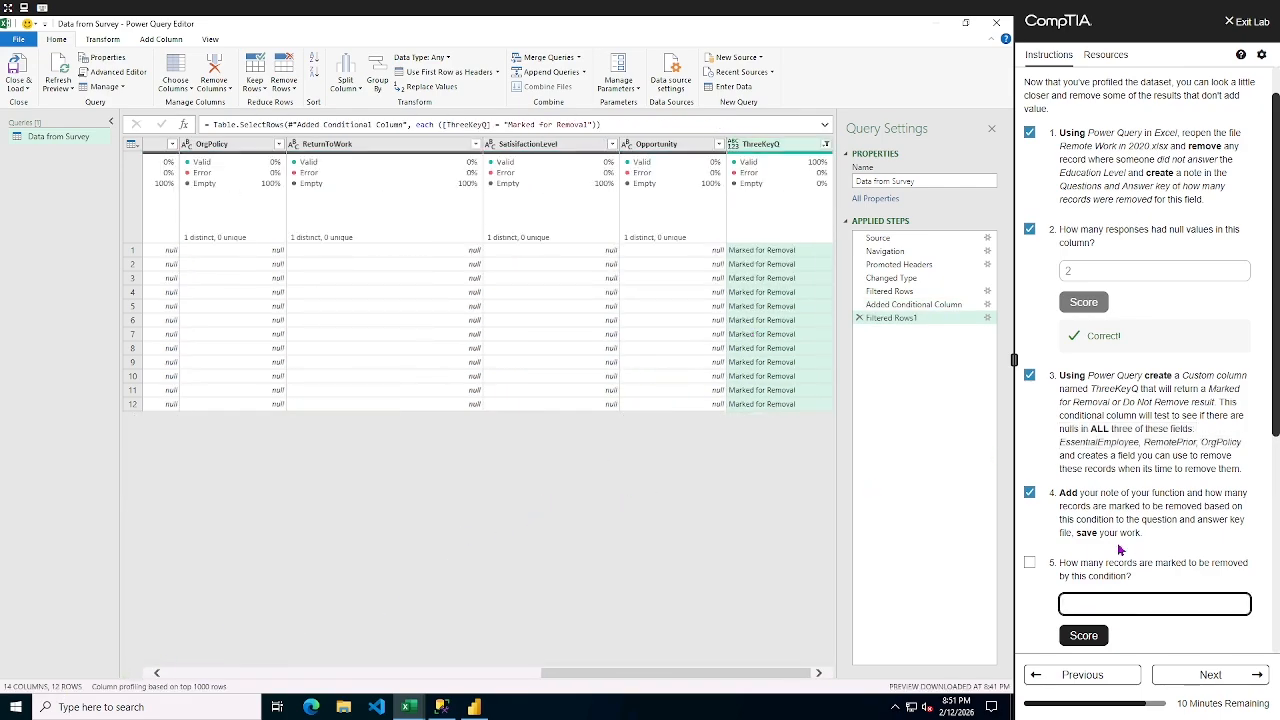
pyautogui.write('12')
pyautogui.click(1088, 640)
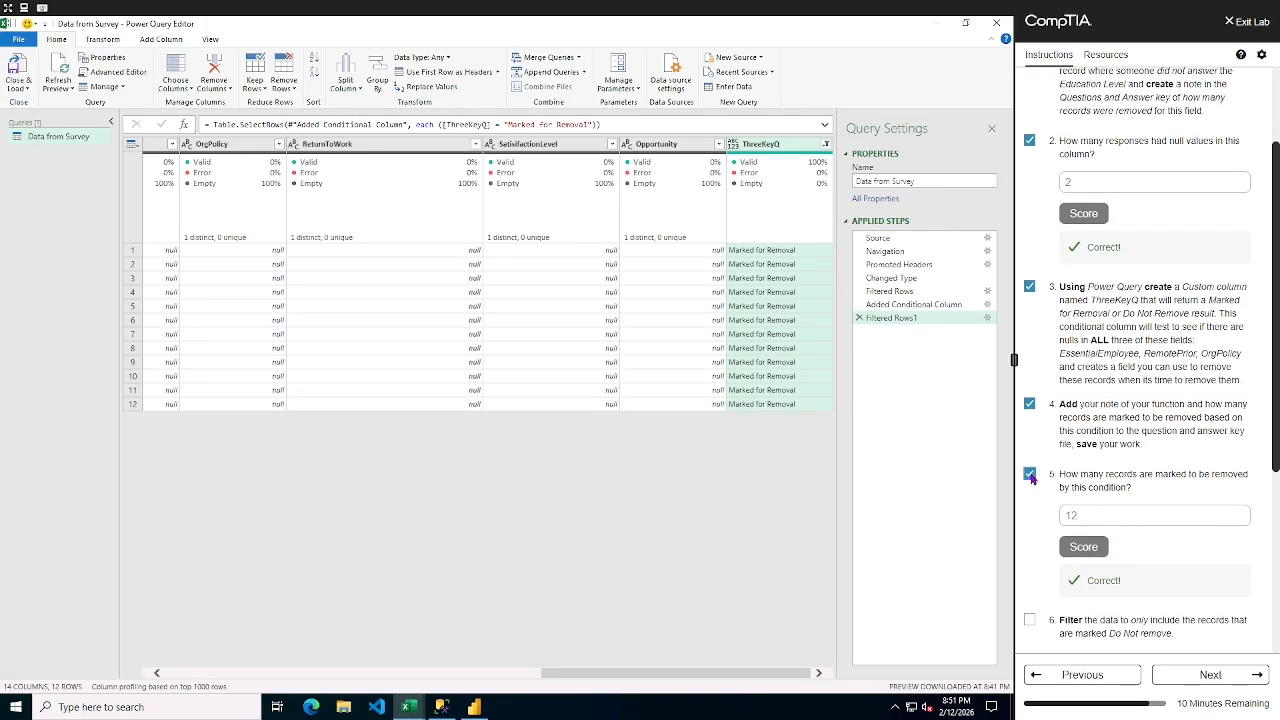
# - Filter ThreeKeyQ to only Do Not Remove and check off lab instruction 6
pyautogui.scroll(-2, 1124, 540)
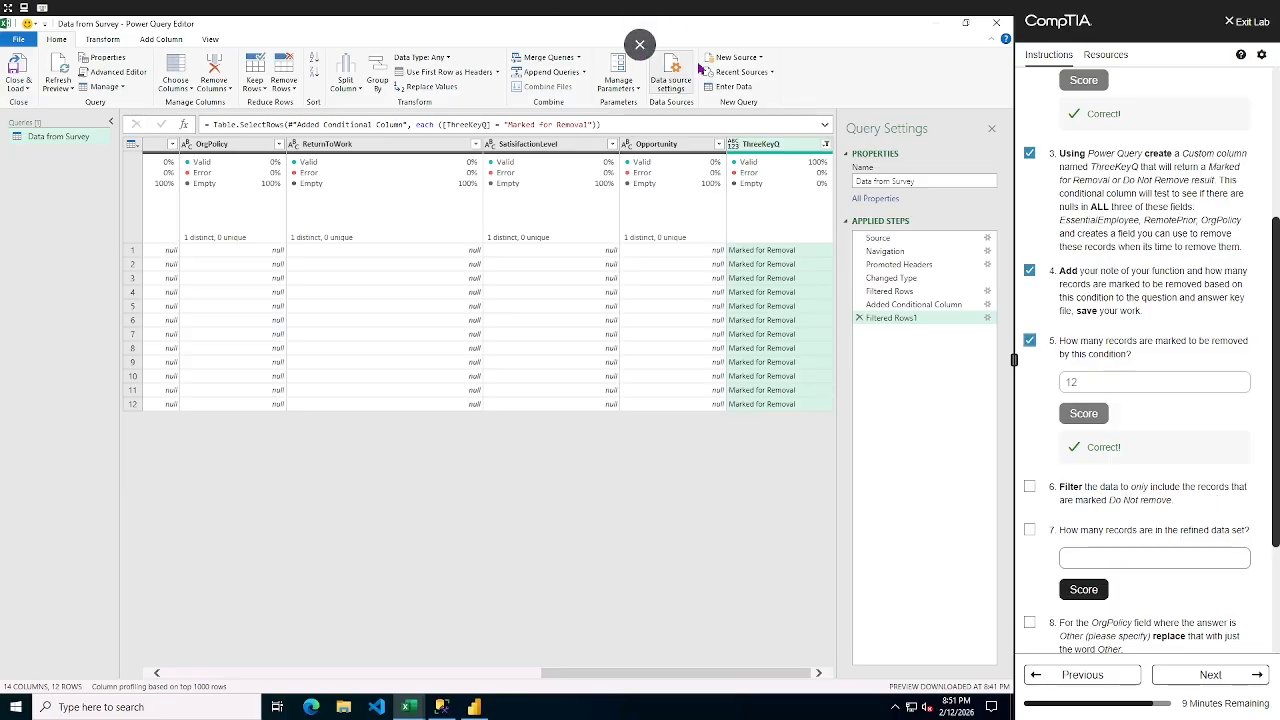
pyautogui.click(824, 144)
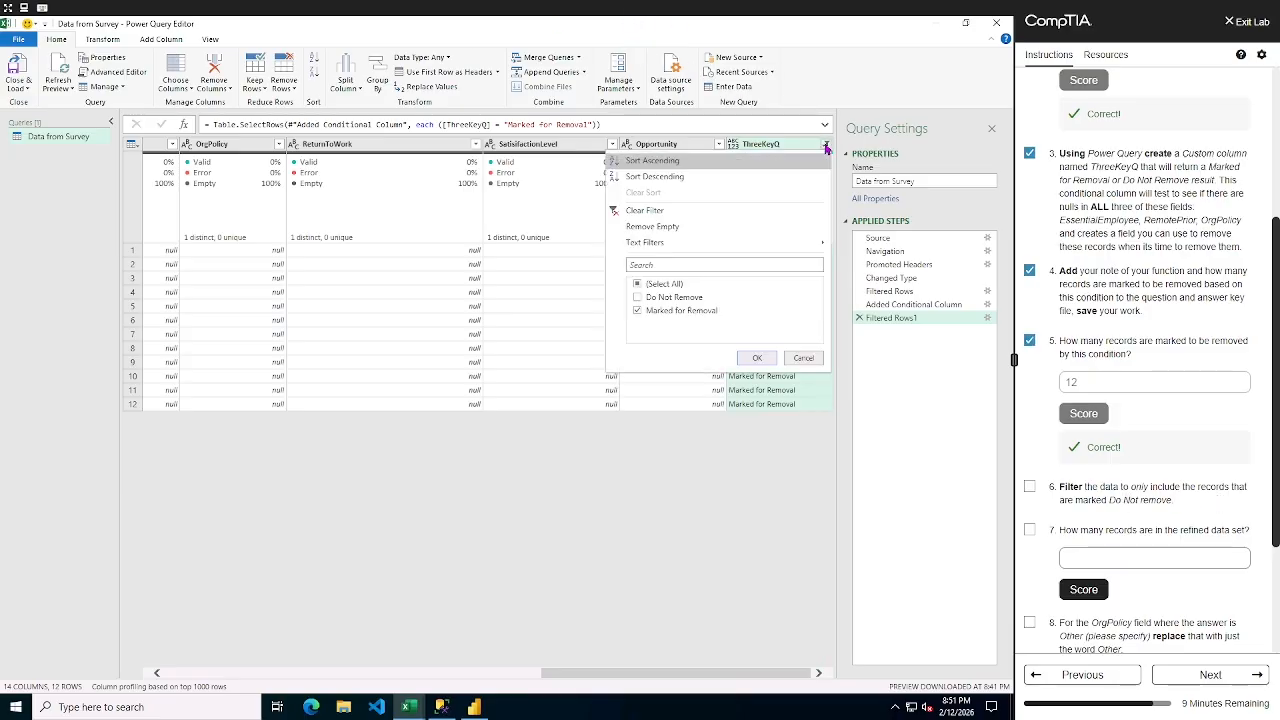
pyautogui.click(640, 311)
pyautogui.click(638, 297)
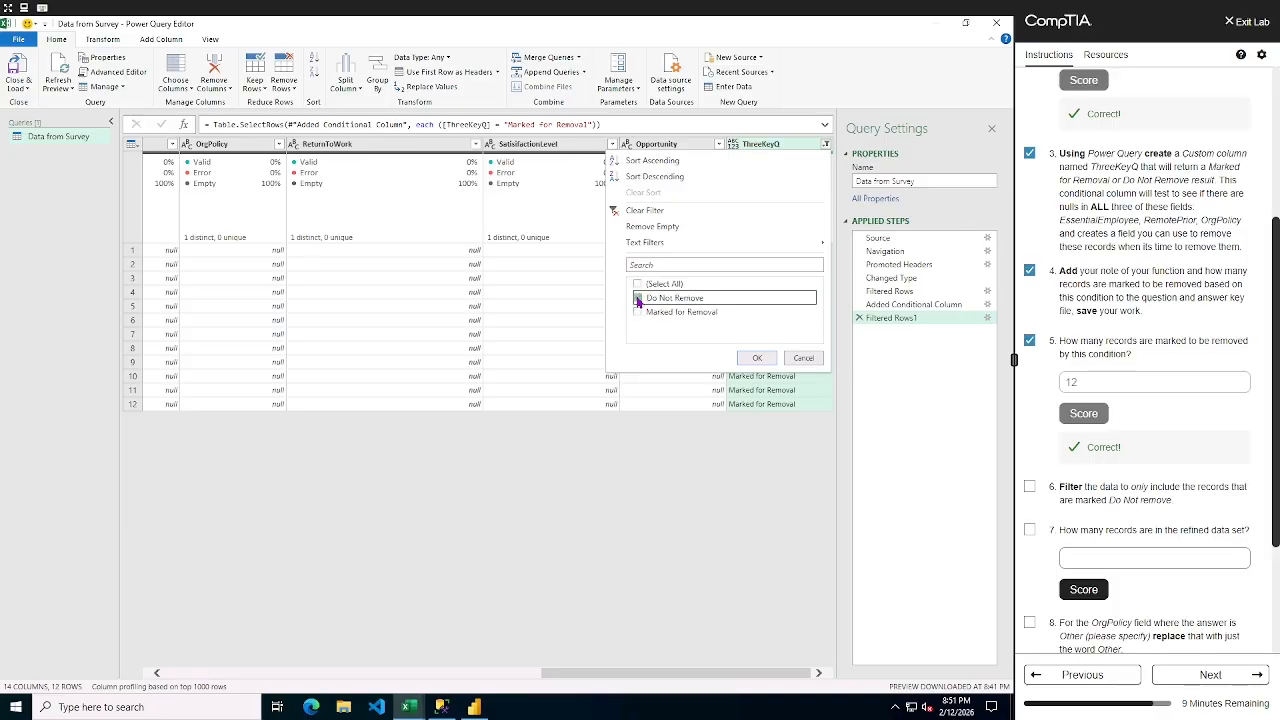
pyautogui.click(756, 358)
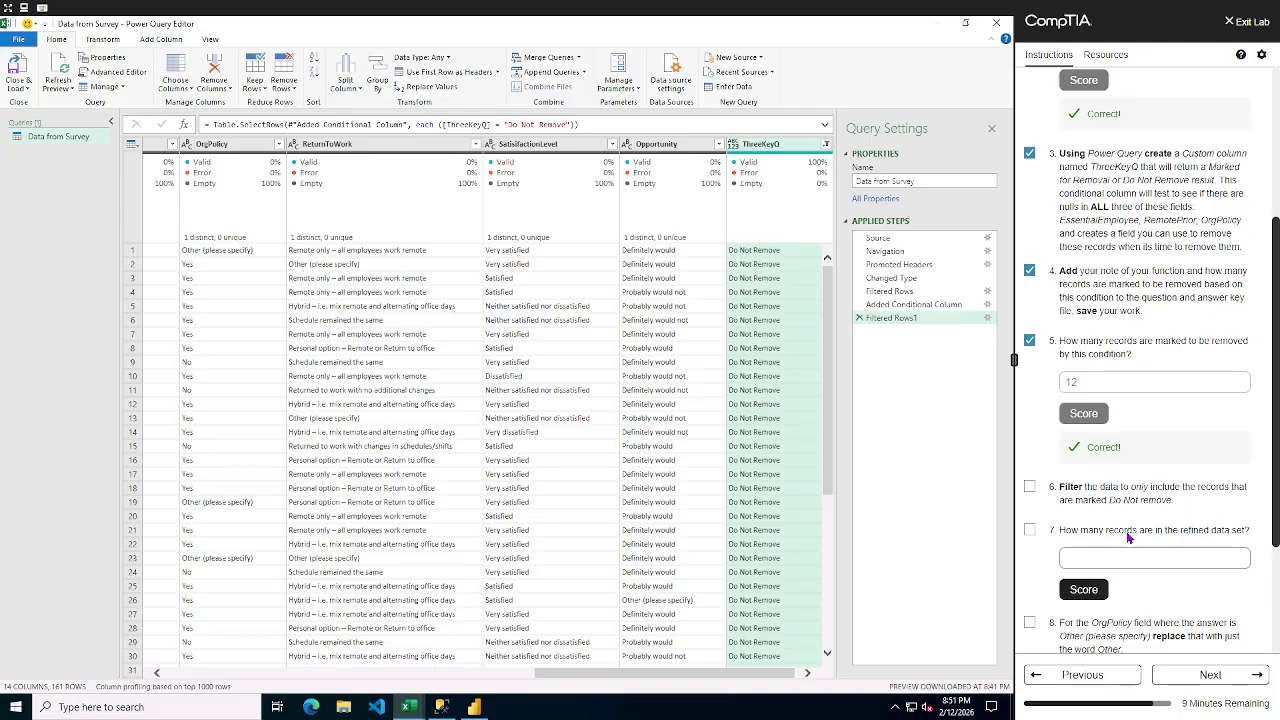
pyautogui.scroll(-1, 1130, 538)
pyautogui.scroll(-1, 1149, 500)
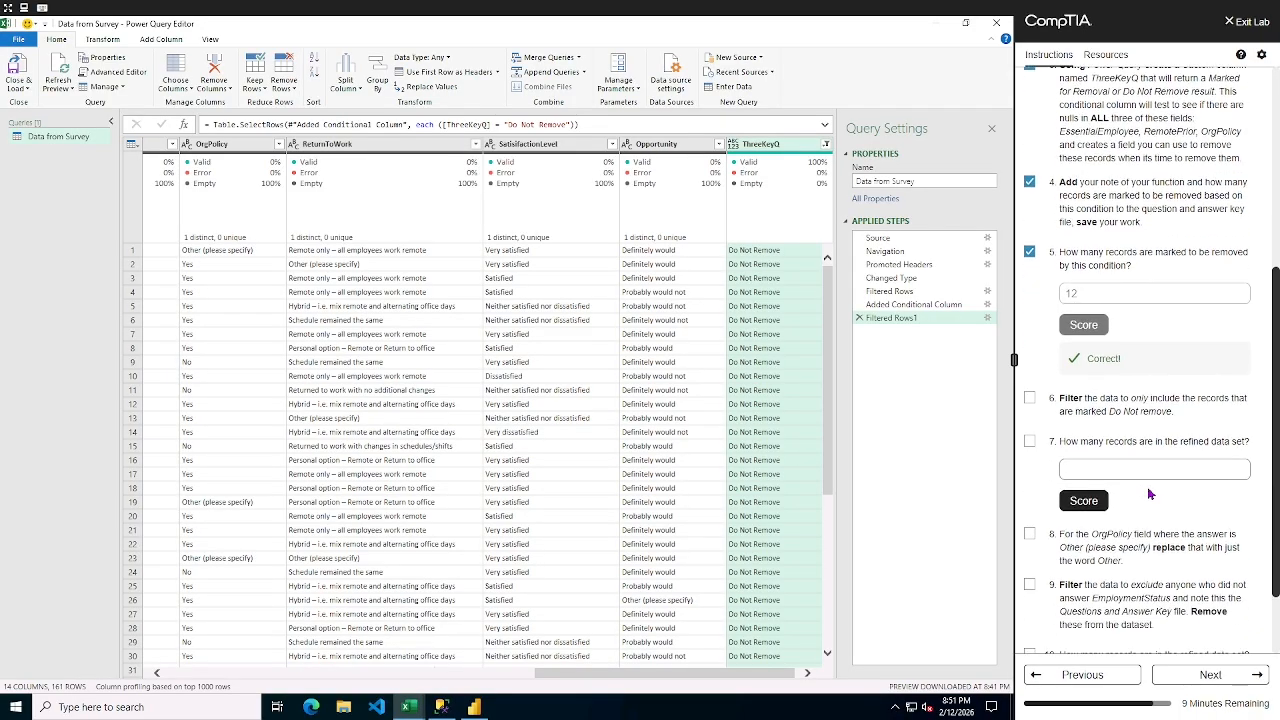
pyautogui.click(1029, 400)
# - Submit 163 as the answer to lab question 7 for scoring and check off the question
pyautogui.click(1079, 465)
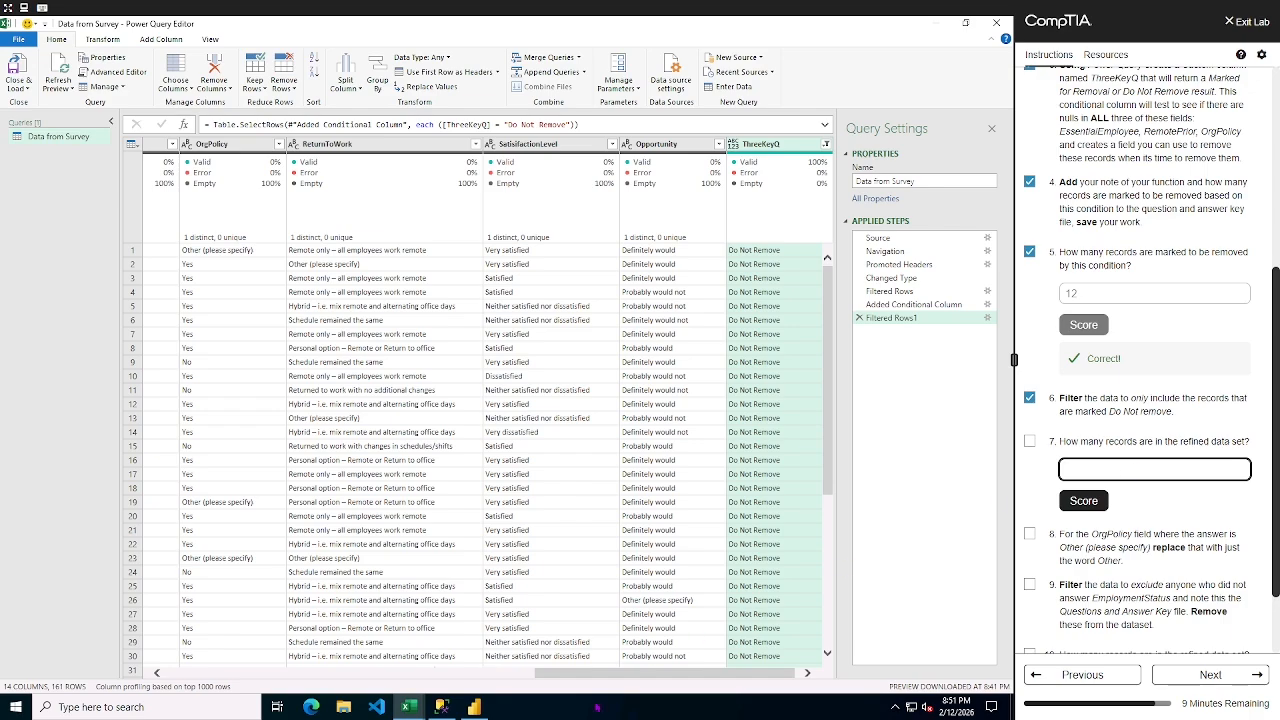
pyautogui.moveTo(578, 676); pyautogui.dragTo(523, 675)
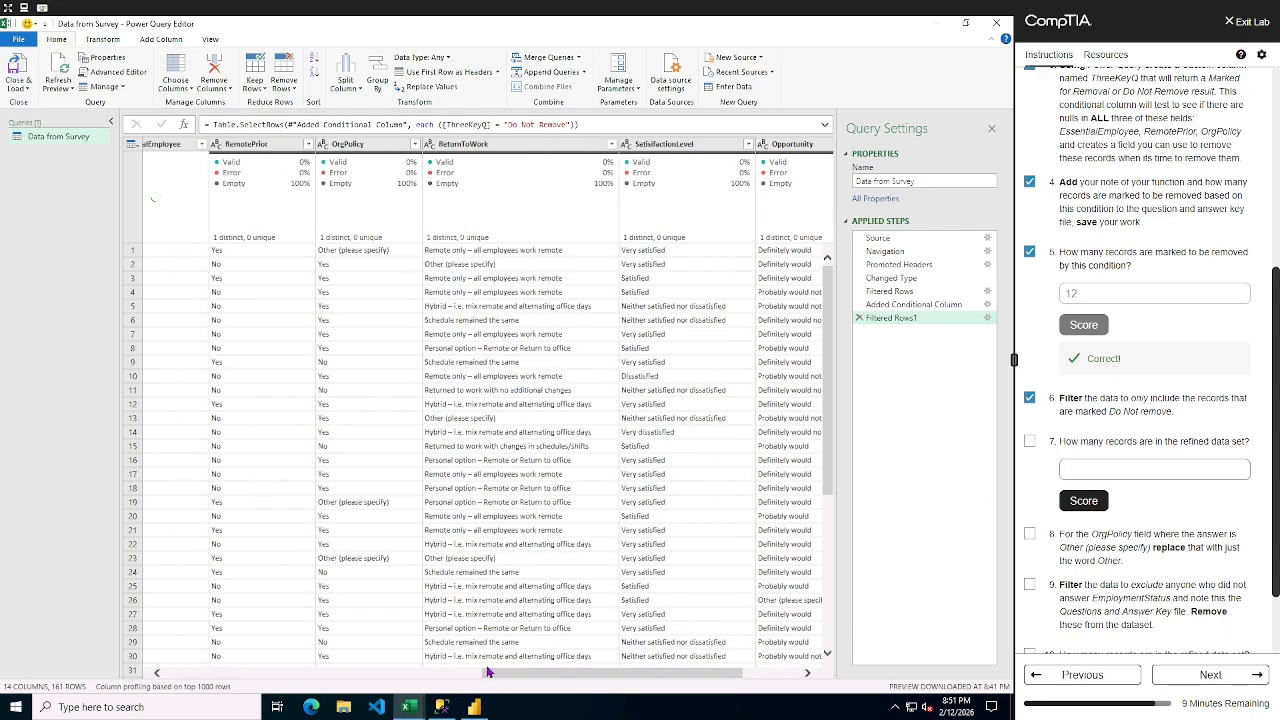
pyautogui.click(468, 675)
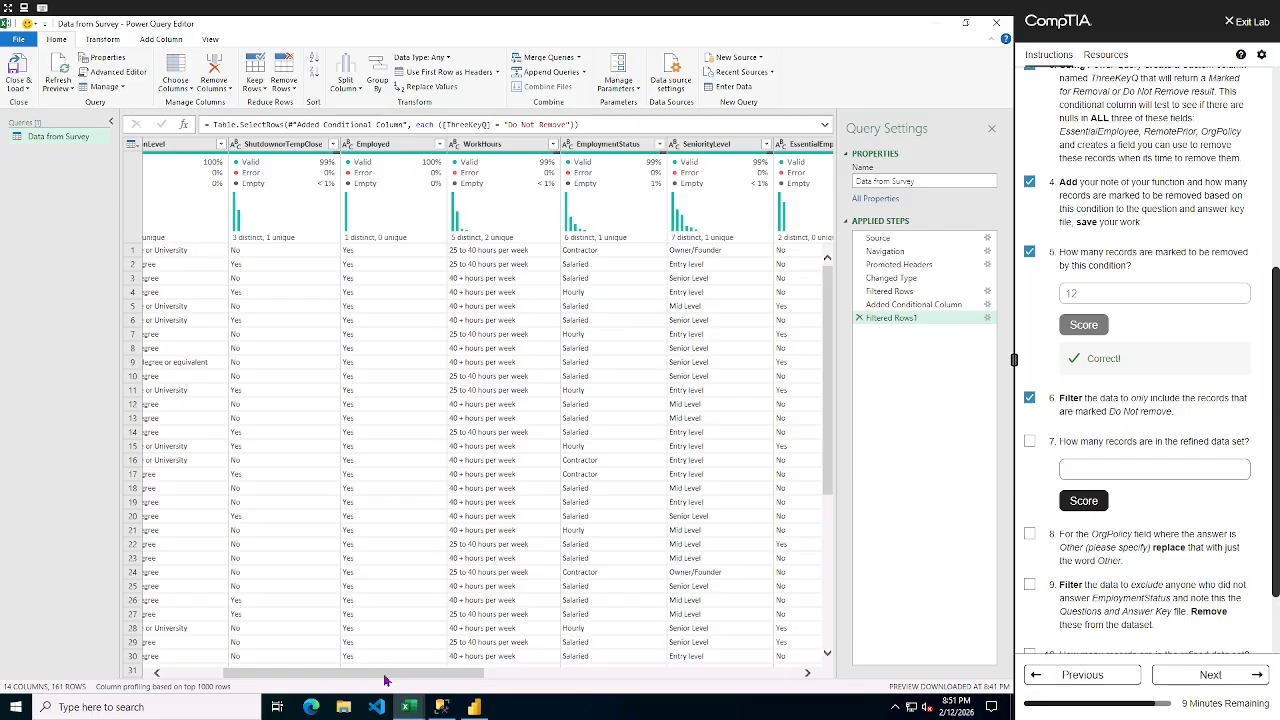
pyautogui.moveTo(386, 674); pyautogui.dragTo(318, 667)
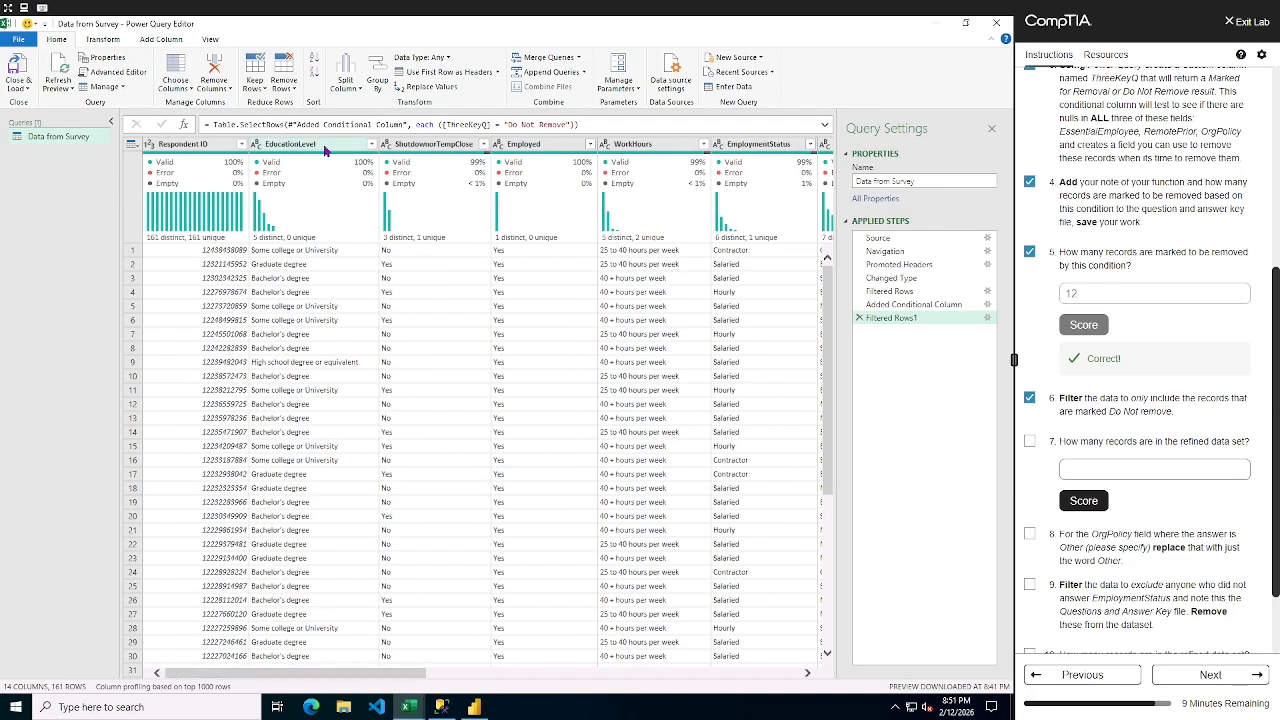
pyautogui.click(1150, 467)
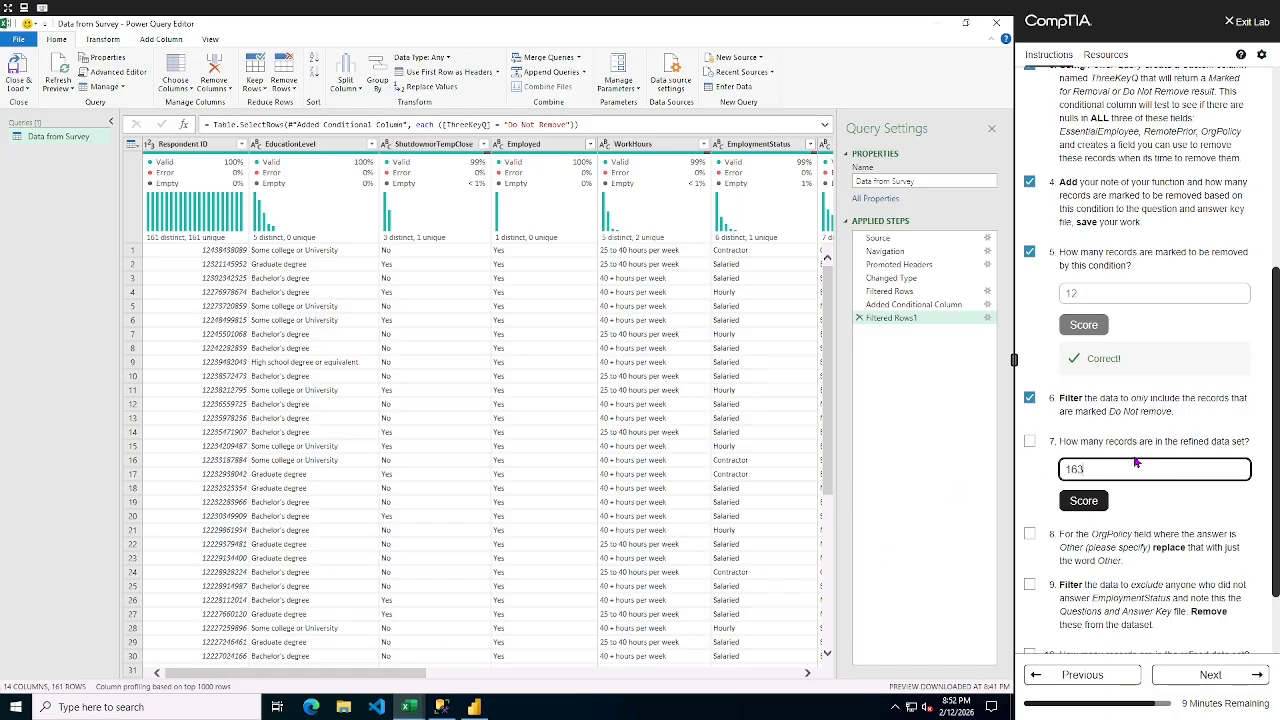
pyautogui.click(1094, 504)
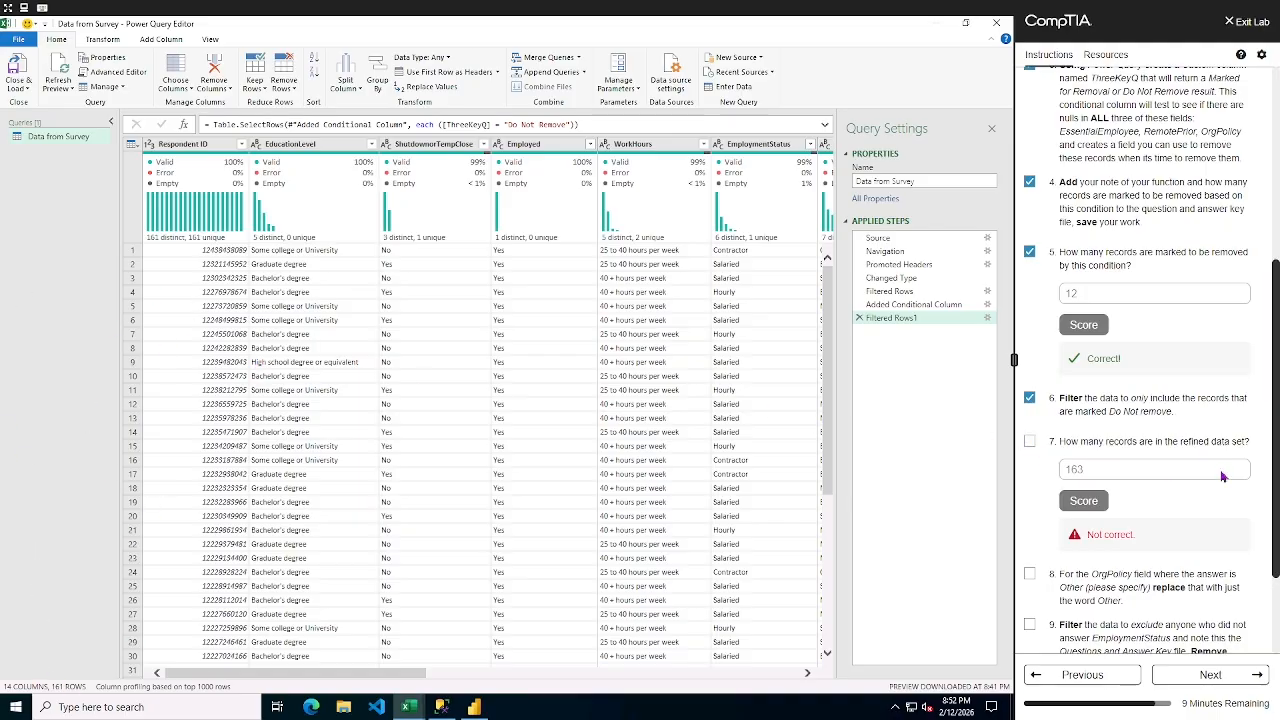
pyautogui.click(1030, 442)
# - Replace Other (please specify) with Other in the OrgPolicy column and check off lab instruction 8
pyautogui.moveTo(403, 678); pyautogui.dragTo(628, 676)
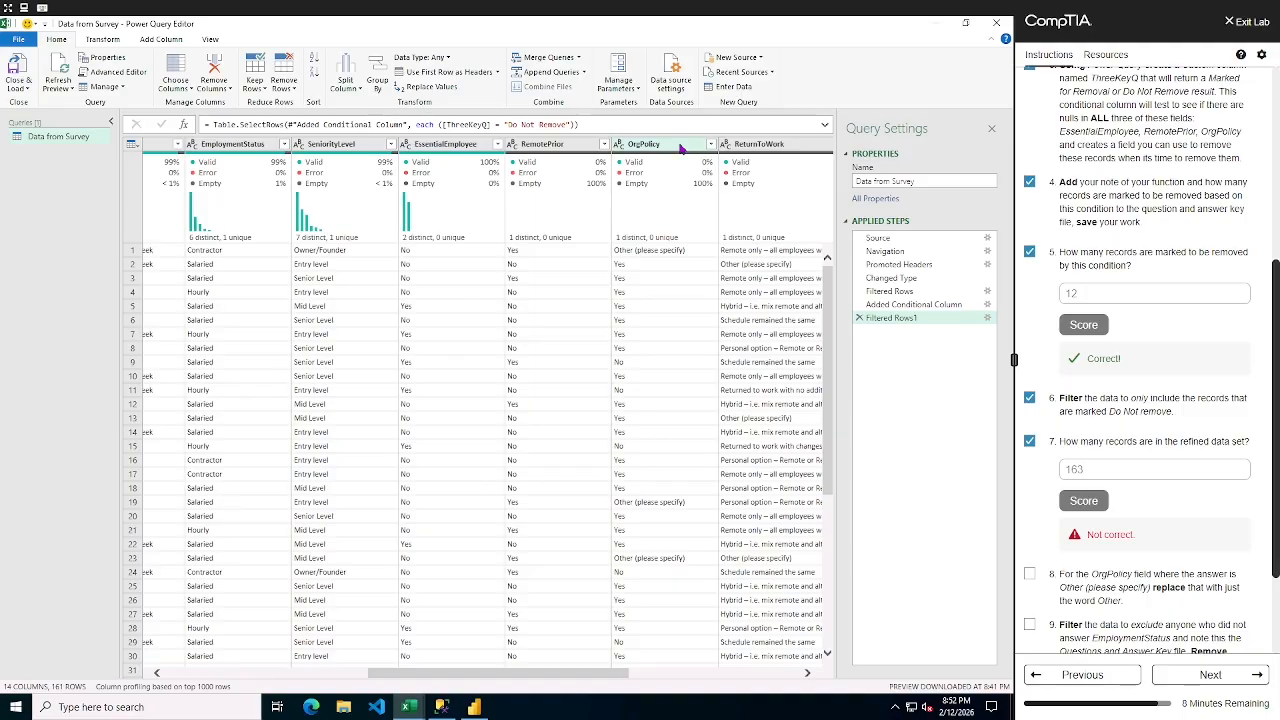
pyautogui.rightClick(657, 255)
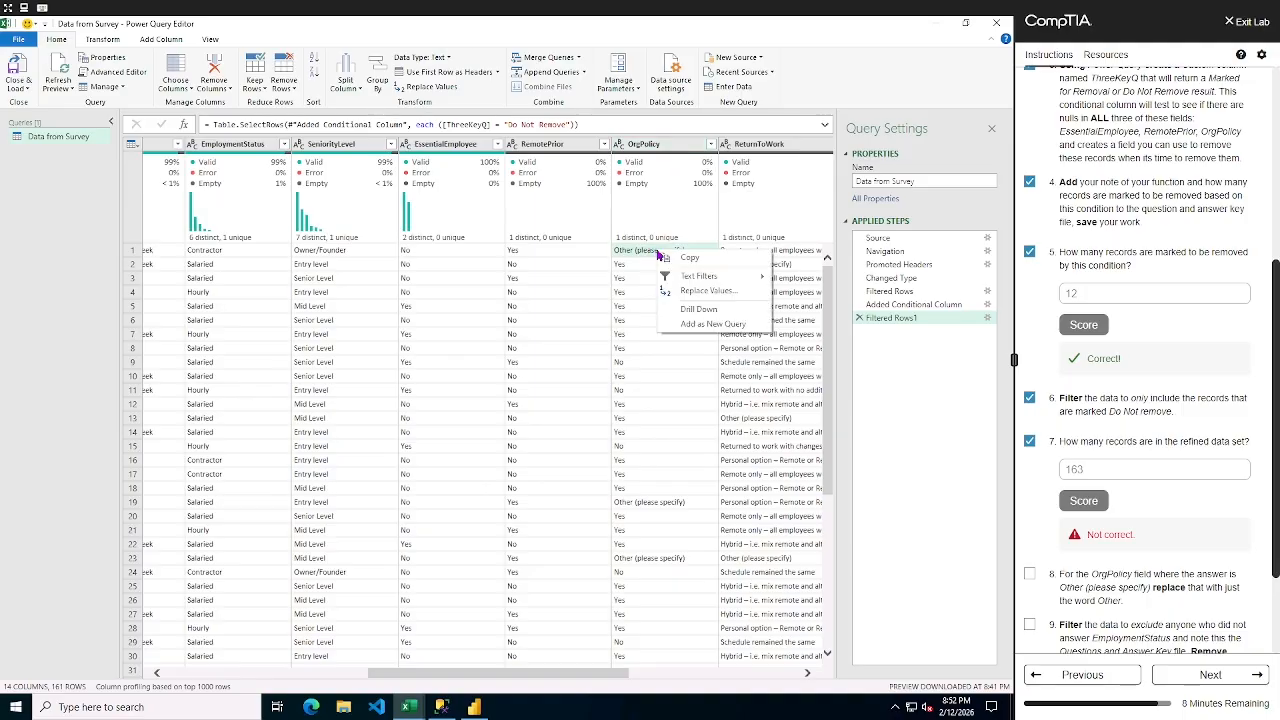
pyautogui.click(690, 290)
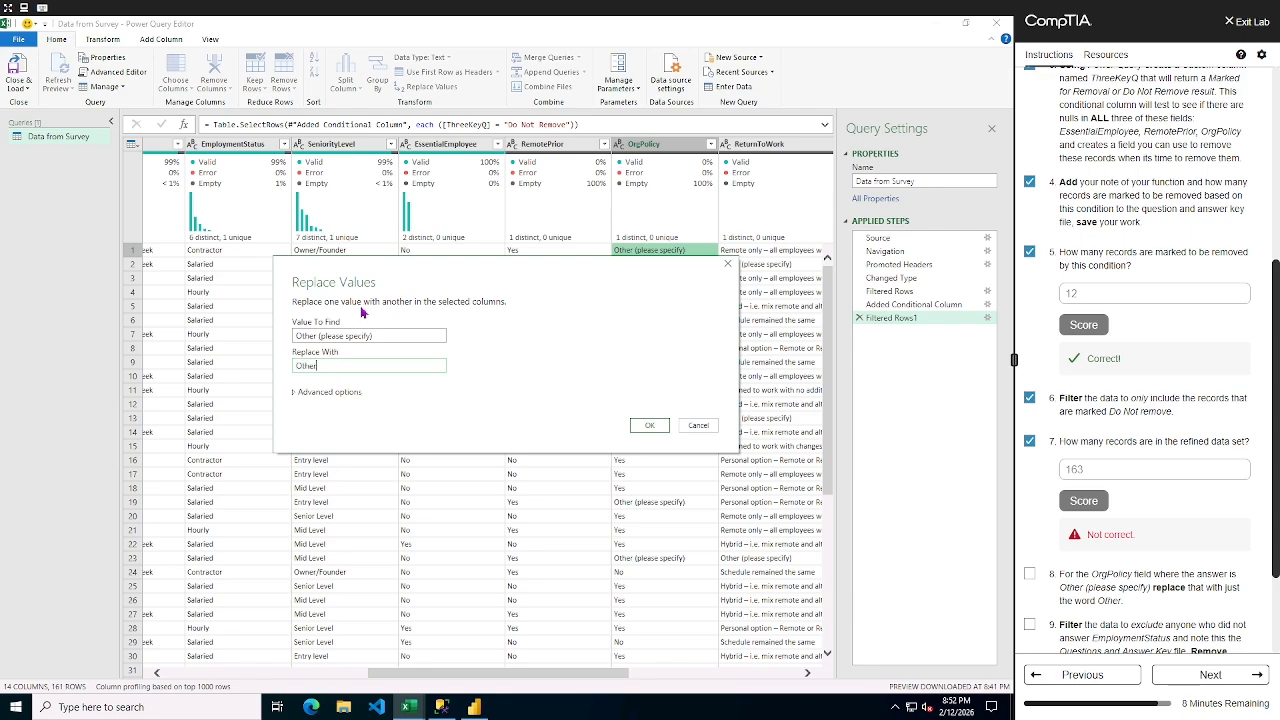
pyautogui.click(650, 425)
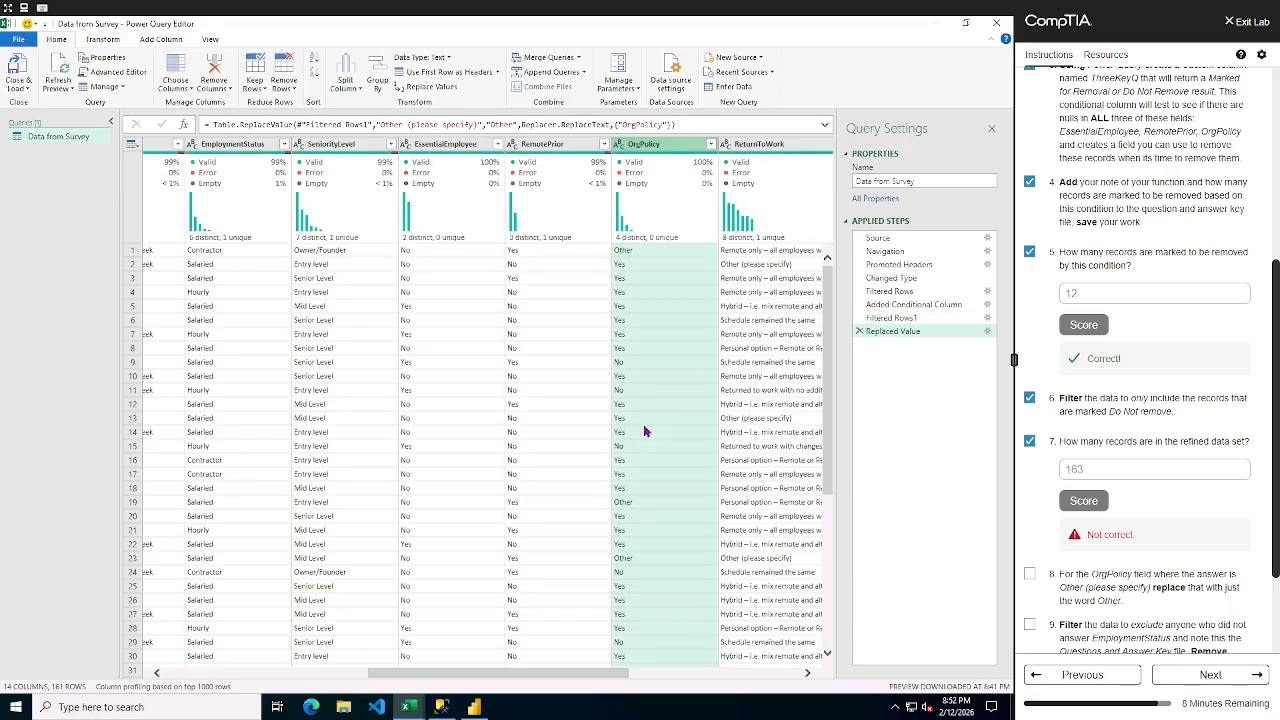
pyautogui.click(1030, 574)
# - Check off lab instruction 9, then submit 161 as the answer to question 10 for scoring and check it off
pyautogui.scroll(-1, 1174, 570)
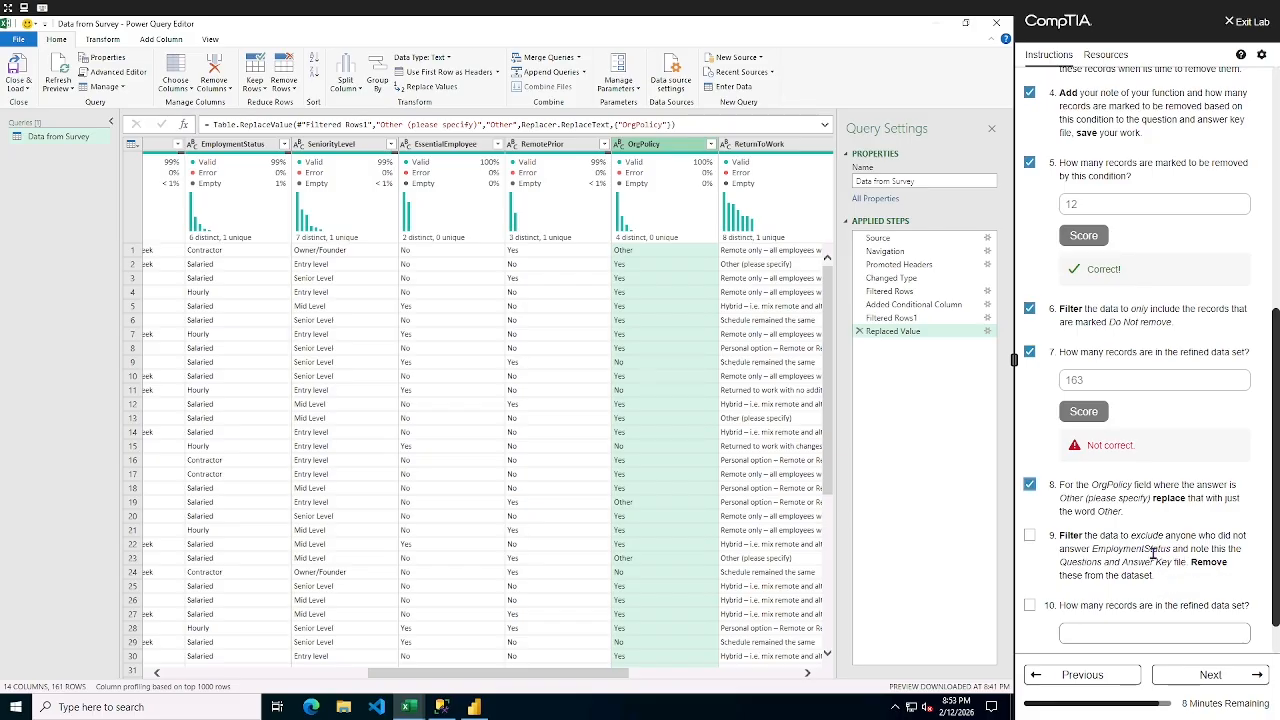
pyautogui.click(1030, 537)
pyautogui.click(1170, 636)
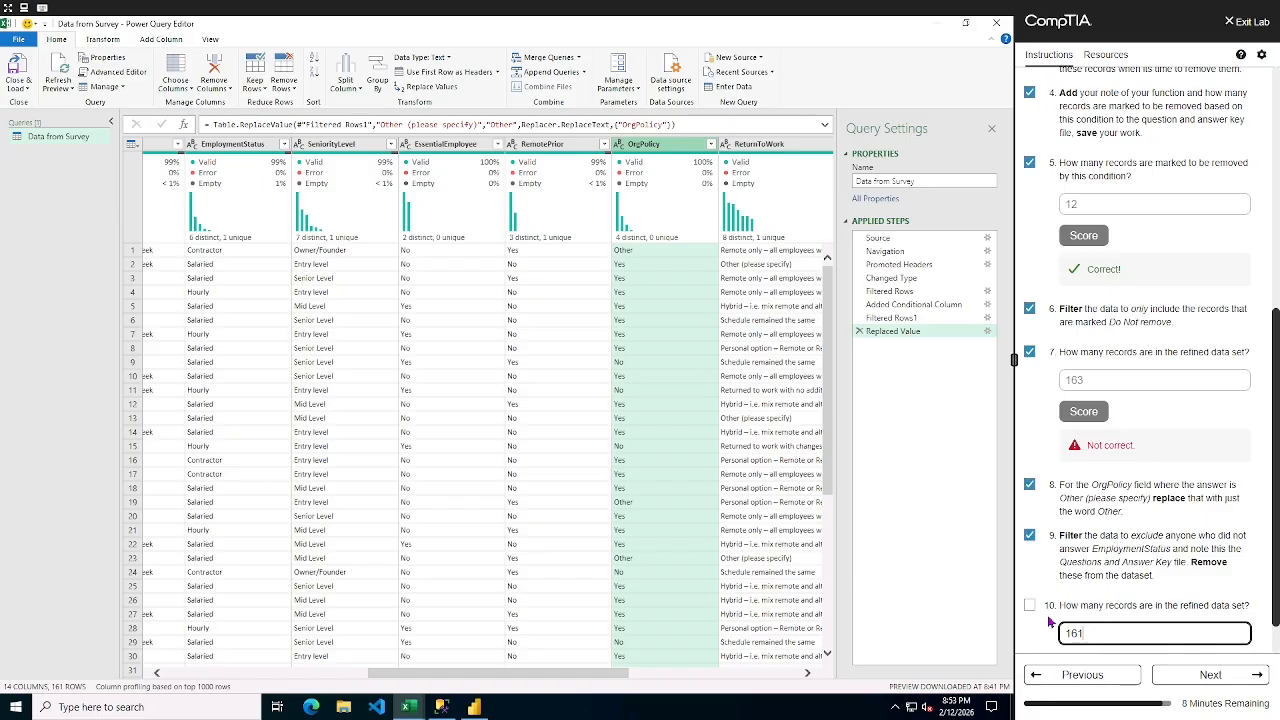
pyautogui.moveTo(434, 678); pyautogui.dragTo(313, 673)
pyautogui.click(262, 676)
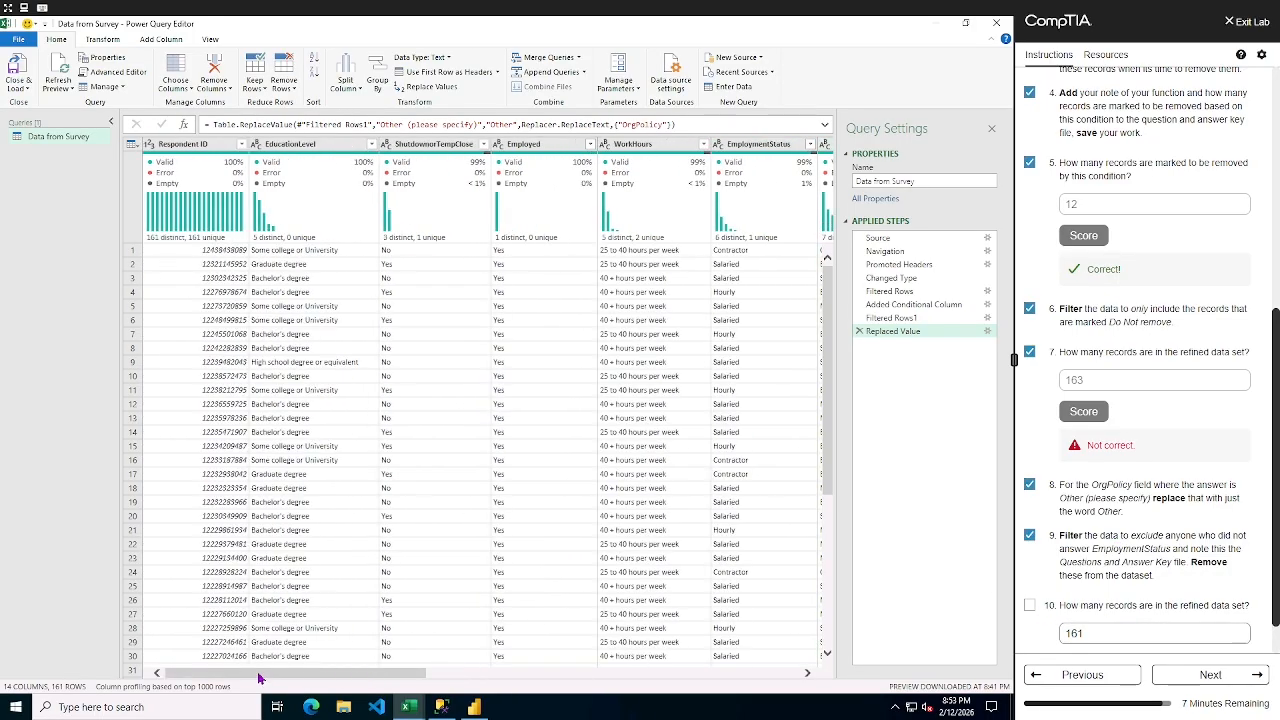
pyautogui.click(371, 144)
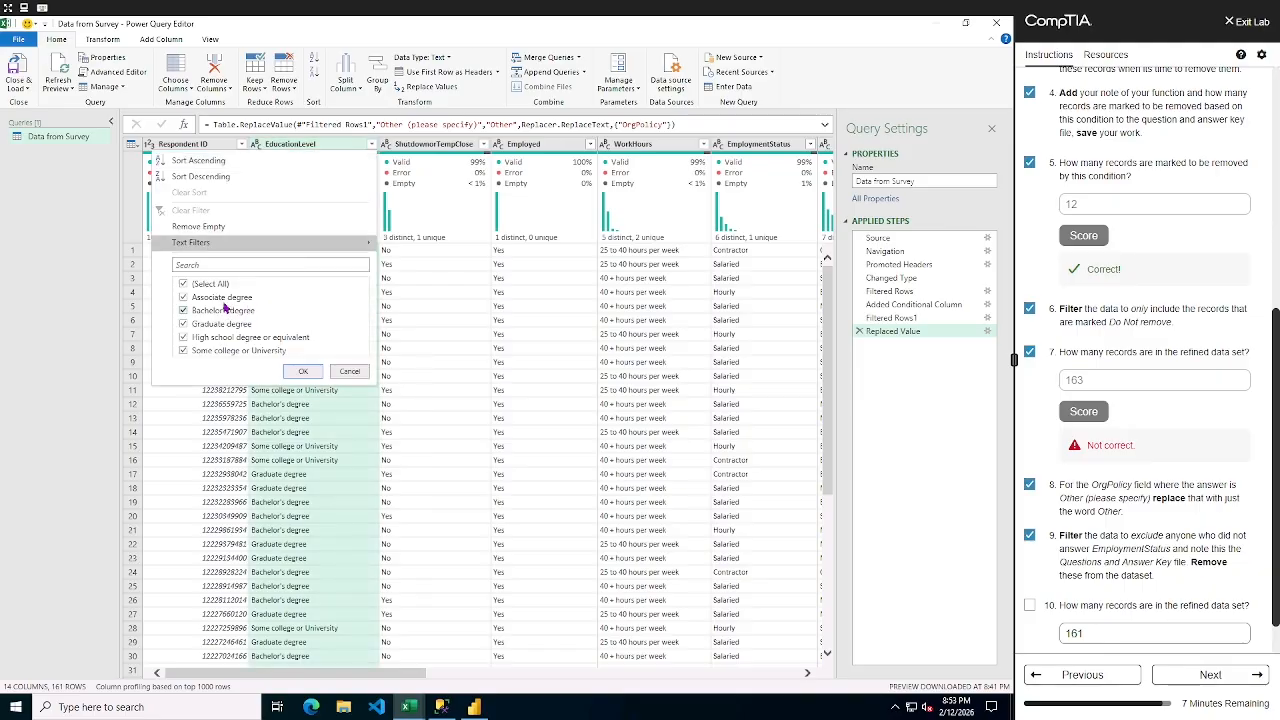
pyautogui.click(350, 372)
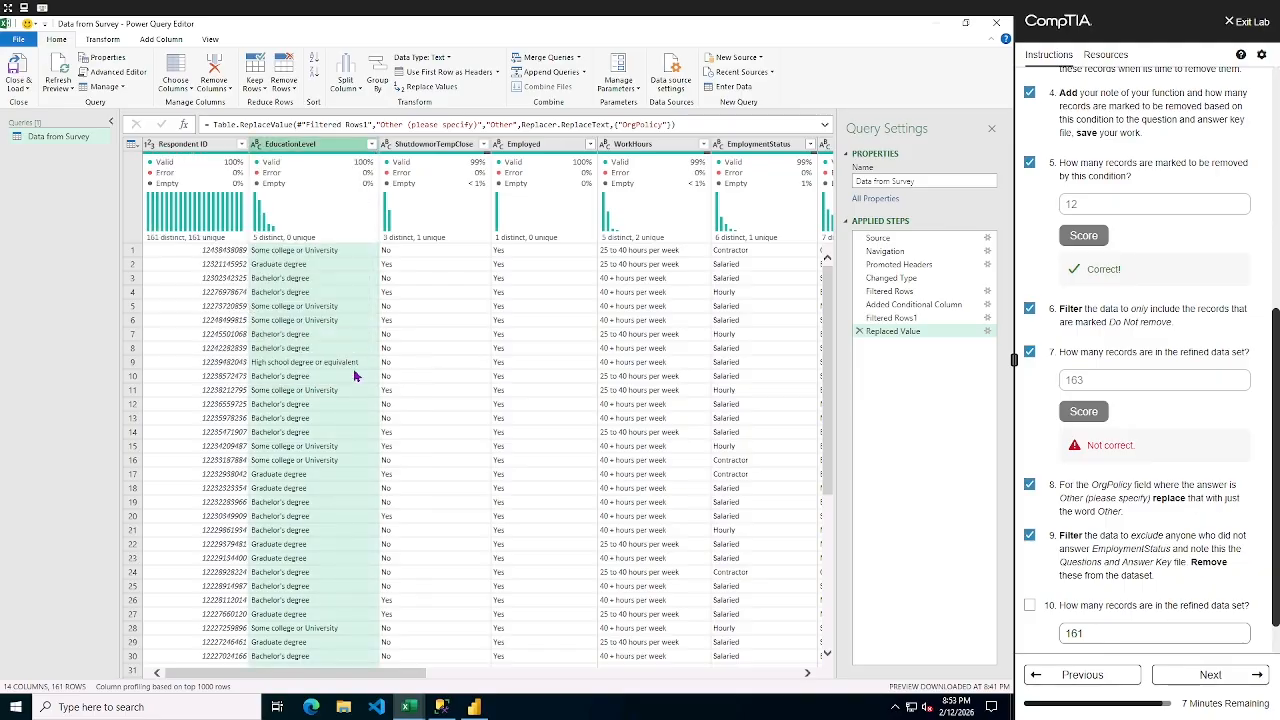
pyautogui.click(1030, 607)
pyautogui.scroll(-1, 1148, 620)
pyautogui.click(1098, 618)
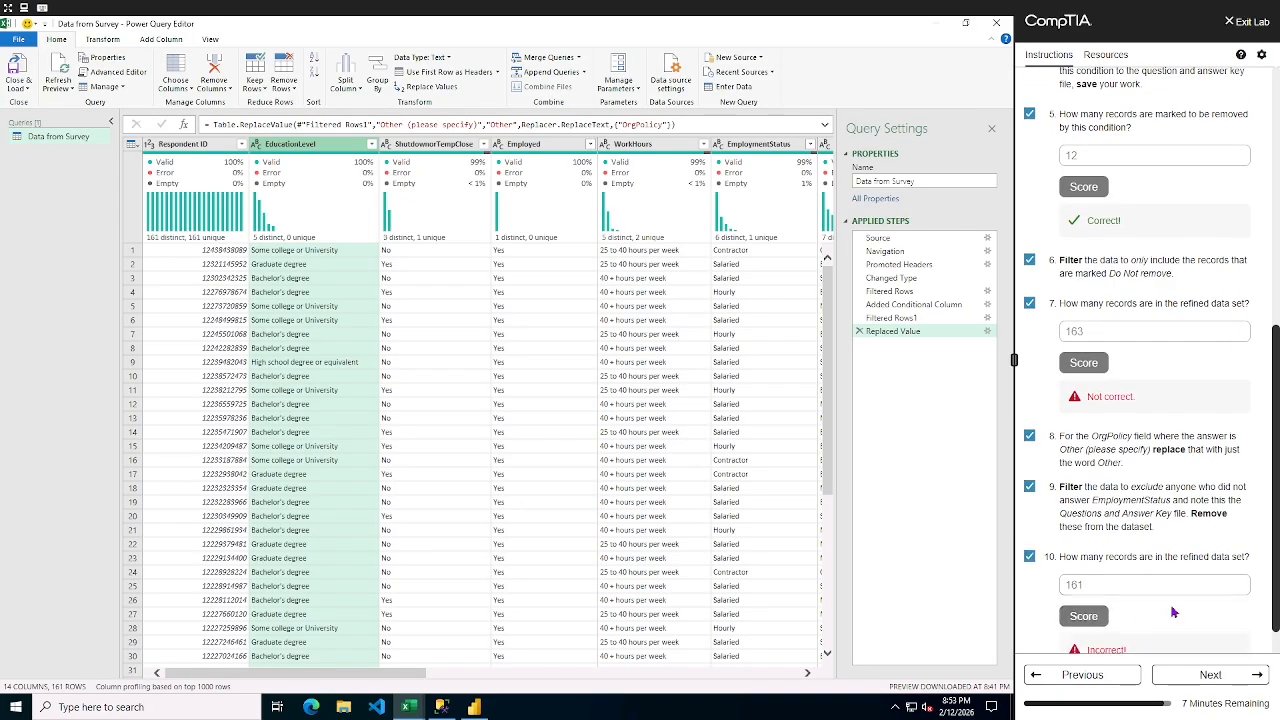
pyautogui.scroll(-1, 1174, 612)
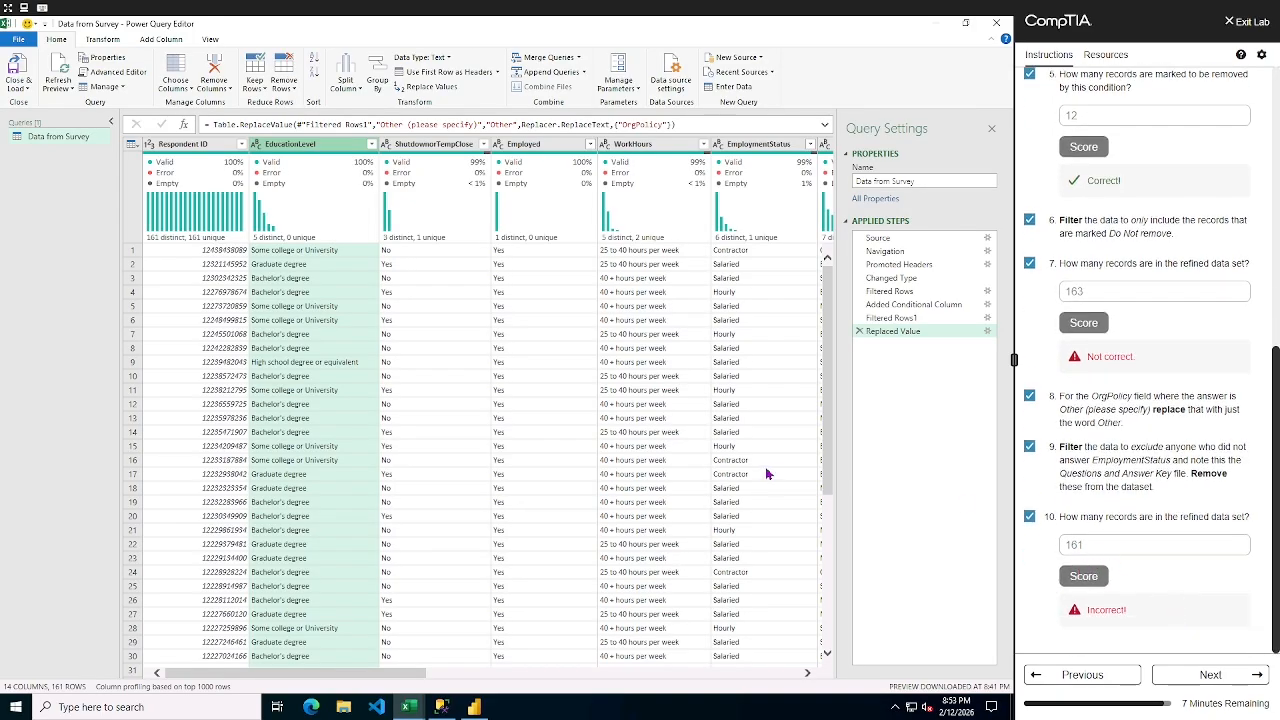
# - Mark all three completed tasks on the Grade Lab page and submit the lab for grading
pyautogui.click(1226, 676)
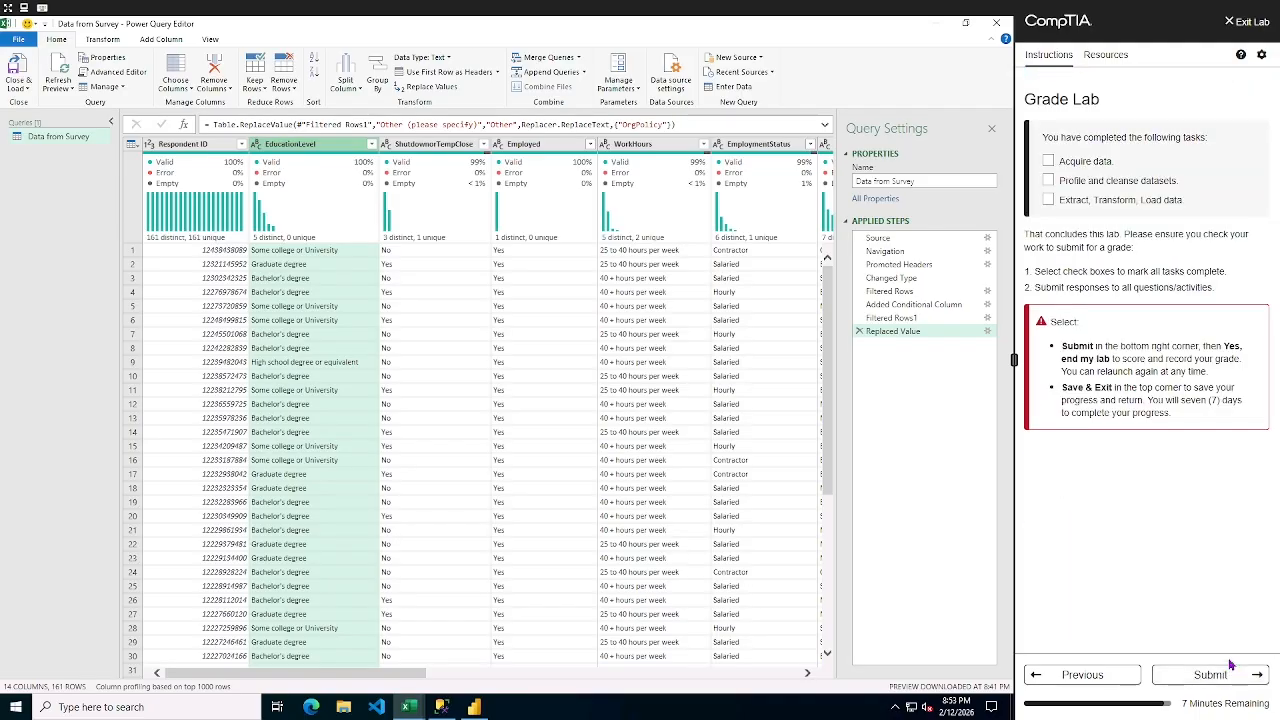
pyautogui.click(1047, 162)
pyautogui.click(1048, 181)
pyautogui.click(1049, 201)
pyautogui.click(1210, 675)
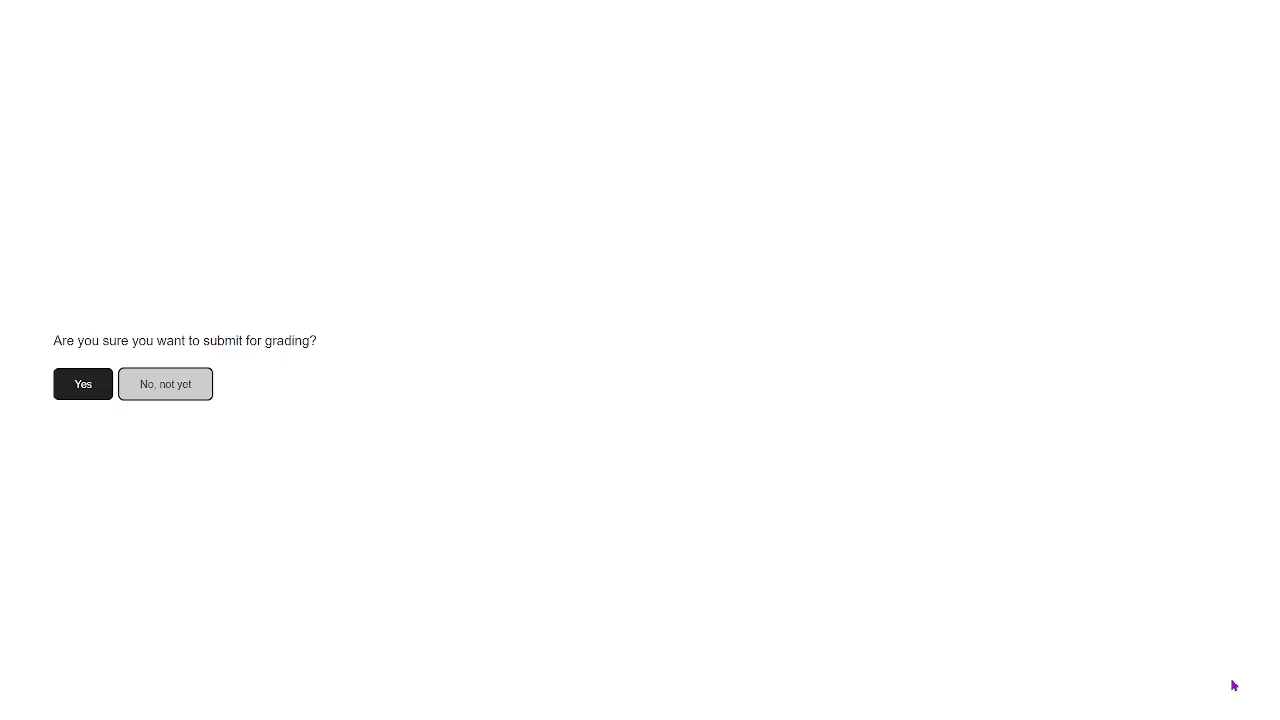
pyautogui.click(86, 385)
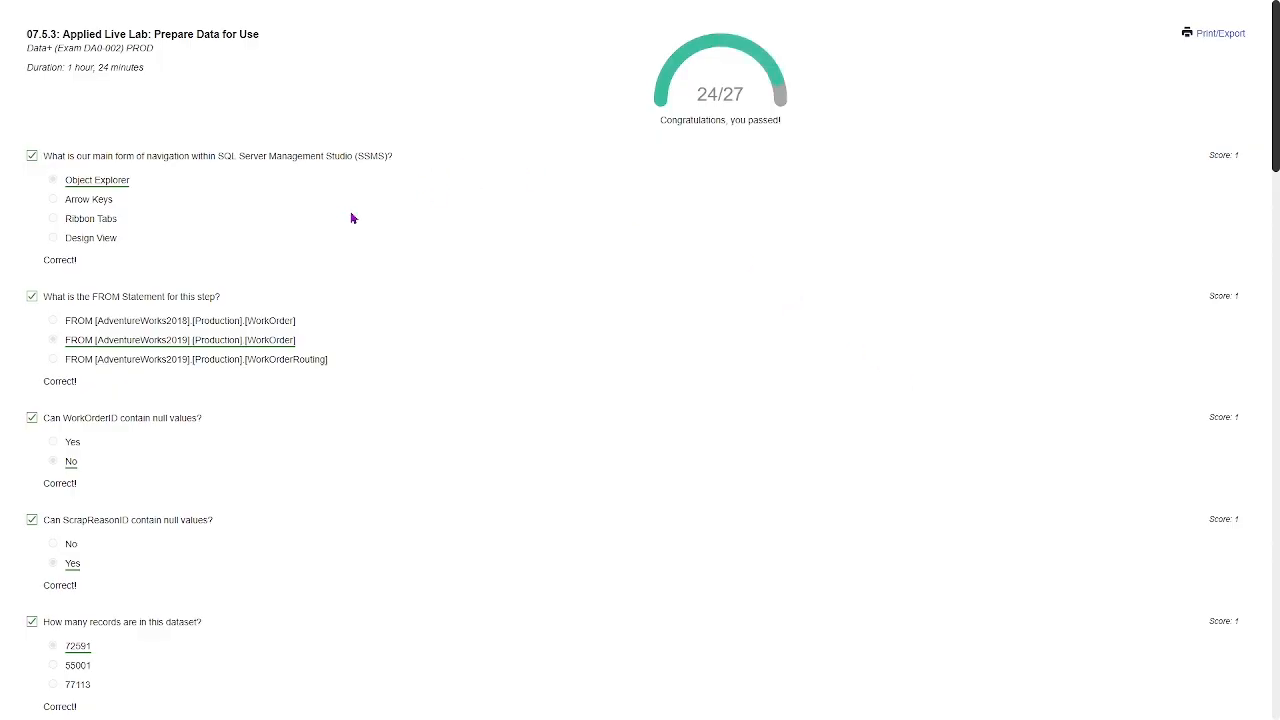
# - Review the scored questions in the graded lab report
pyautogui.scroll(-2, 378, 215)
pyautogui.scroll(-7, 378, 215)
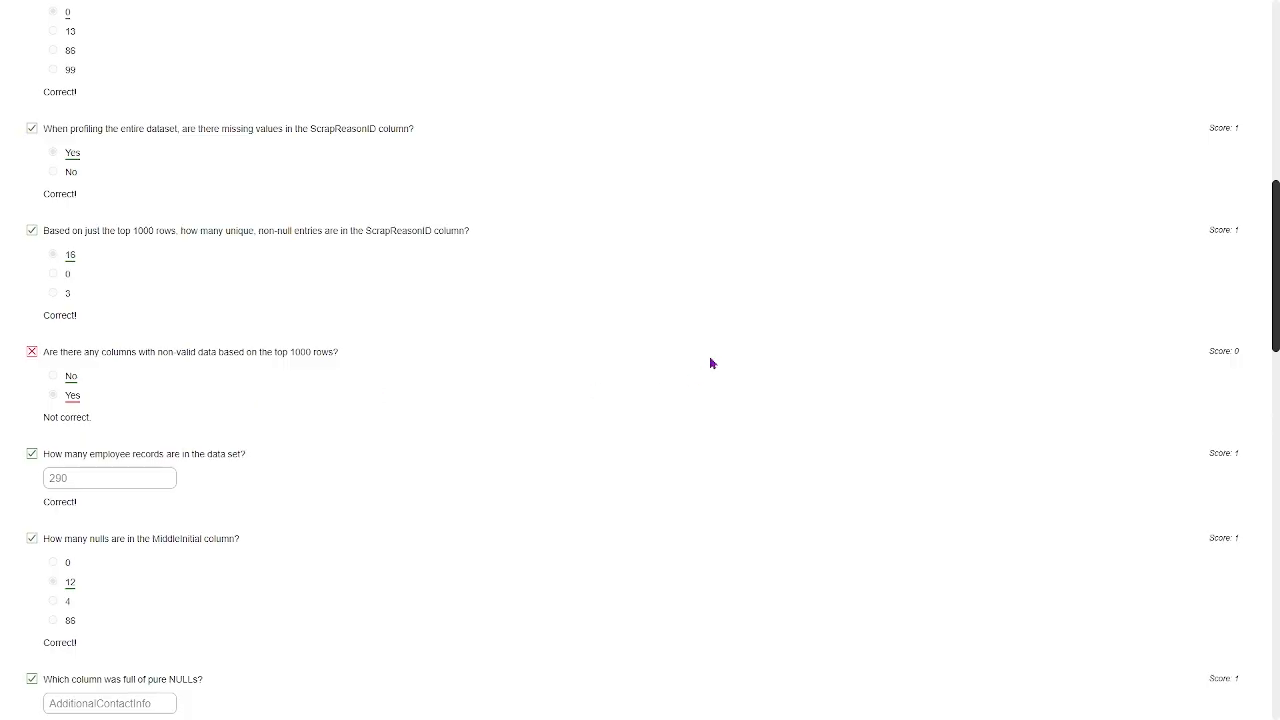
pyautogui.scroll(1, 709, 358)
pyautogui.scroll(8, 710, 368)
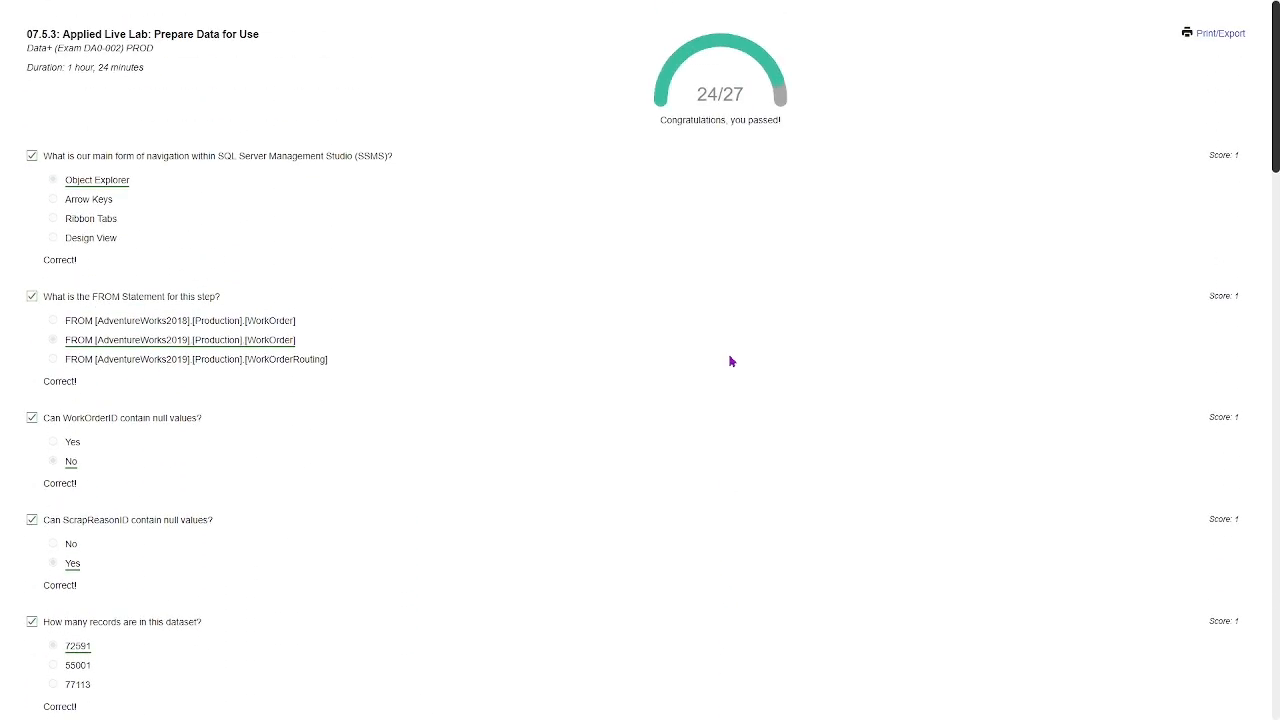